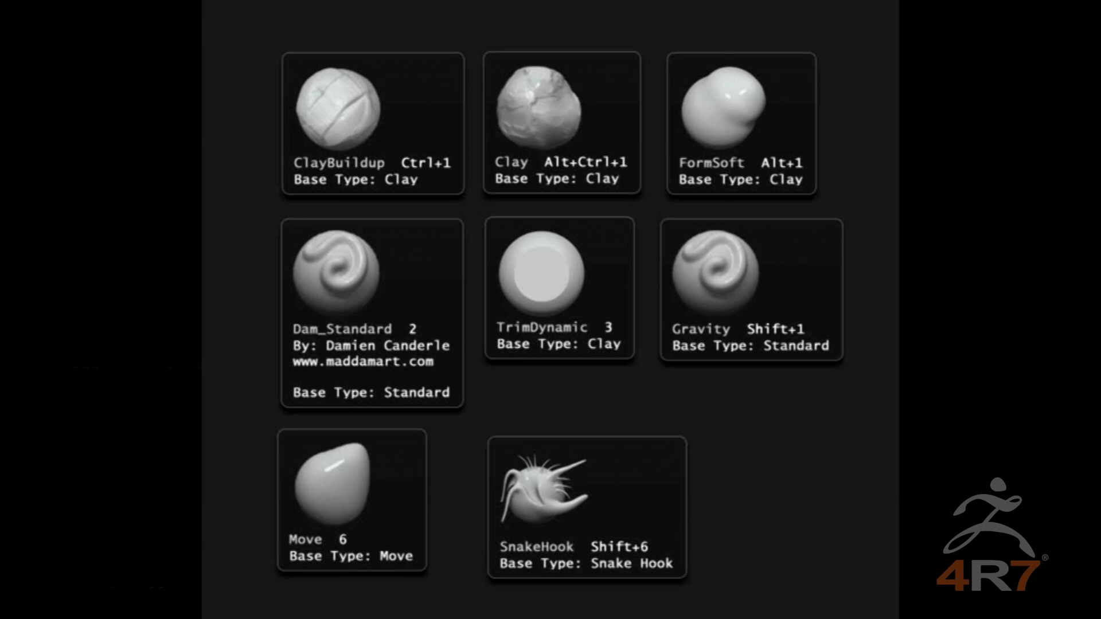
# Switch to ZBrush, frame the sphere at a smaller size and turn off the floor grid.
pyautogui.hotkey('alt', 'Tab')
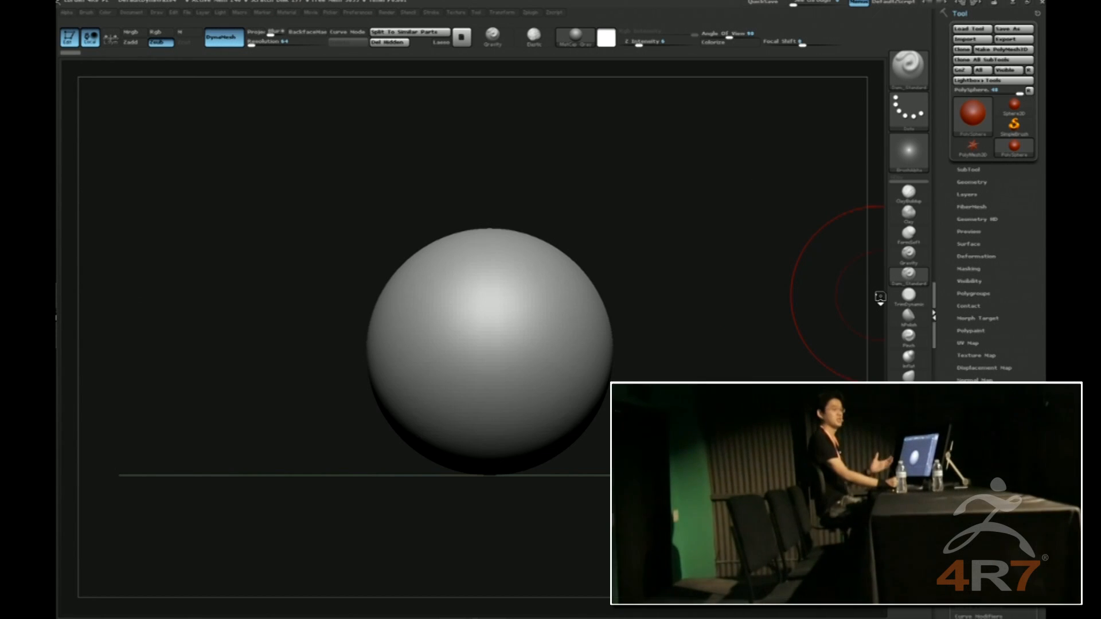
pyautogui.press('b')
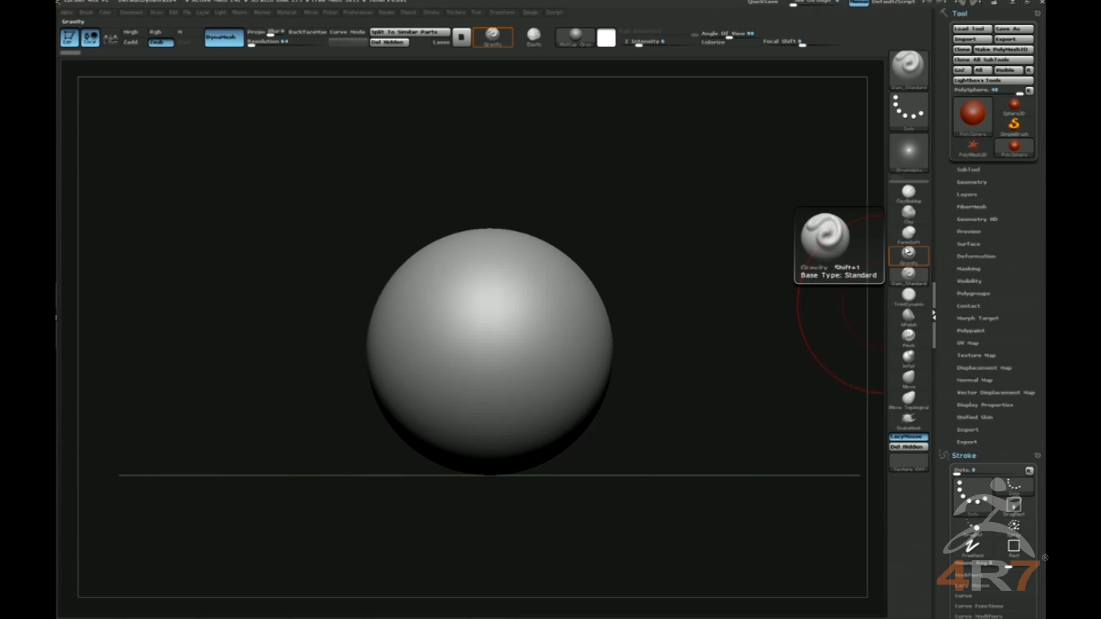
pyautogui.press('s')
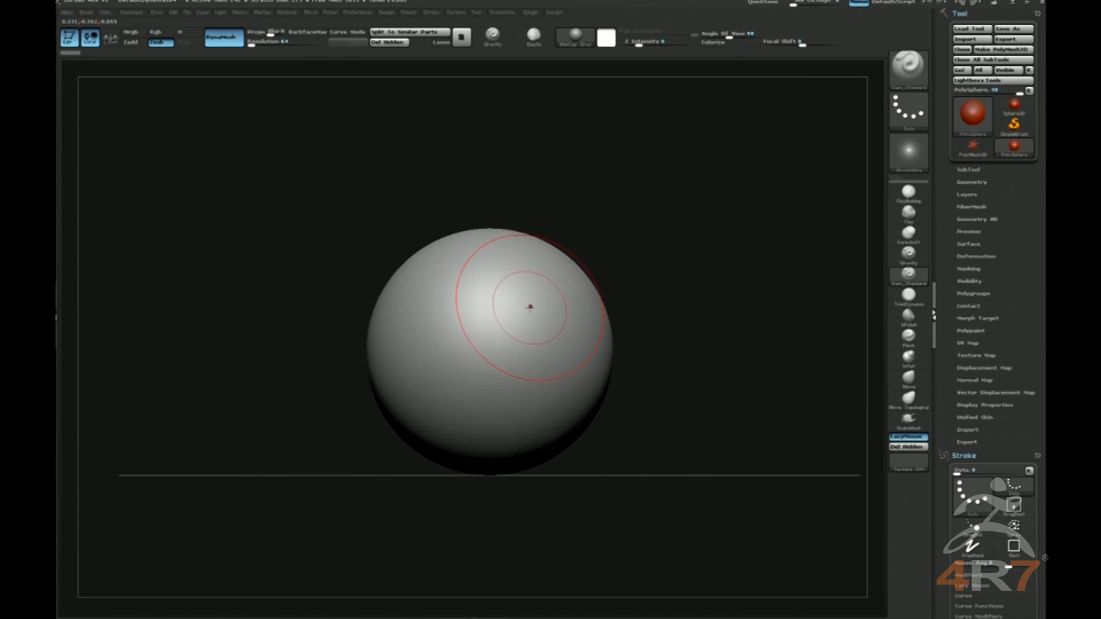
pyautogui.press('f')
pyautogui.hotkey('shift', 'f')
pyautogui.hotkey('shift', 'f')
pyautogui.hotkey('shift', 'p')
pyautogui.press('b')
pyautogui.press('d')
pyautogui.press('s')
pyautogui.keyDown('alt'); pyautogui.moveTo(691, 222); pyautogui.dragTo(685, 250); pyautogui.keyUp('alt')
# Pull the sphere into a rough head shape with a bulging cranium and a neck below, using the Move brush.
pyautogui.press('b')
pyautogui.press('m')
pyautogui.press('v')
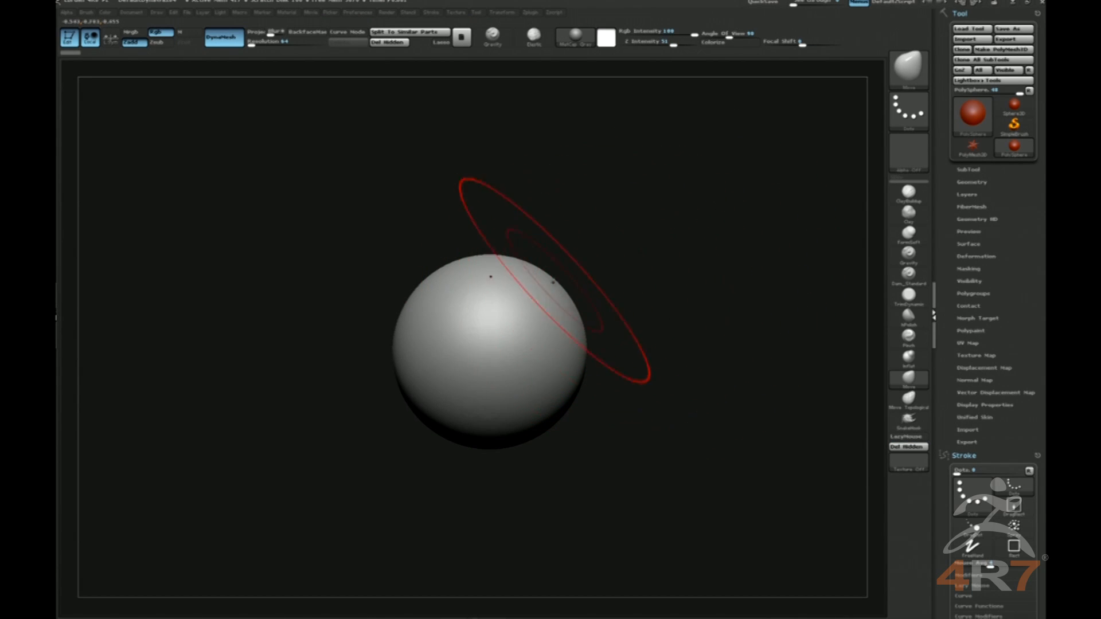
pyautogui.moveTo(554, 282)
pyautogui.mouseDown()
pyautogui.moveTo(594, 258)
pyautogui.moveTo(636, 315)
pyautogui.moveTo(706, 298)
pyautogui.moveTo(573, 292)
pyautogui.moveTo(599, 264)
pyautogui.mouseUp()
pyautogui.press('shift')
pyautogui.moveTo(439, 283); pyautogui.dragTo(459, 241)
pyautogui.moveTo(550, 411)
pyautogui.mouseDown()
pyautogui.moveTo(594, 468)
pyautogui.moveTo(565, 431)
pyautogui.moveTo(669, 417)
pyautogui.mouseUp()
pyautogui.moveTo(575, 438)
pyautogui.mouseDown()
pyautogui.moveTo(583, 453)
pyautogui.moveTo(531, 487)
pyautogui.mouseUp()
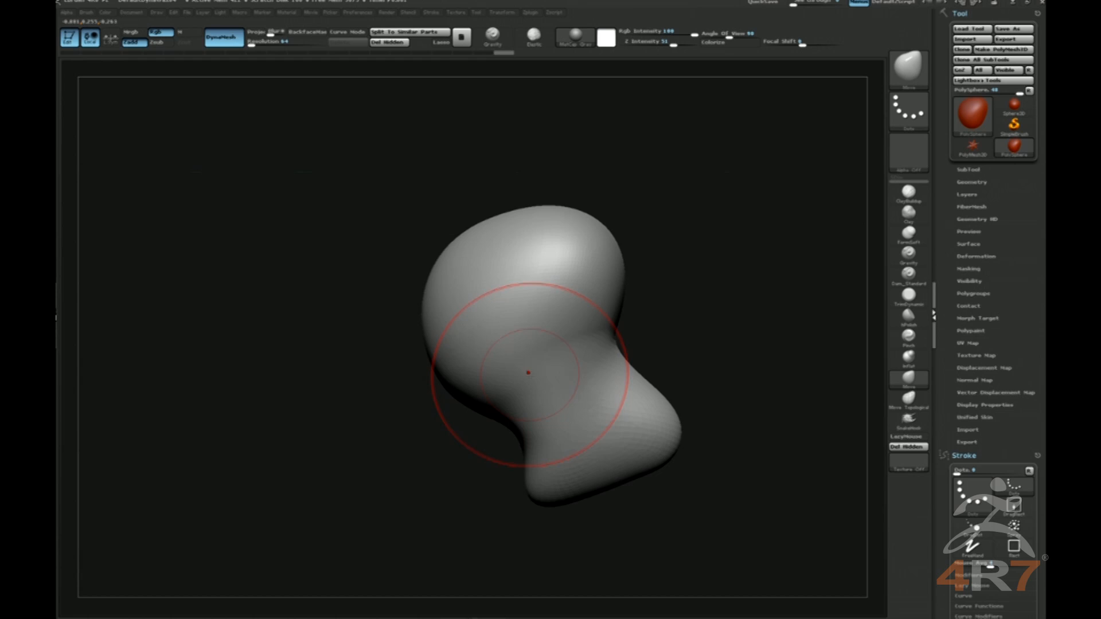
# Stroke clay onto the side of the head with the ClayBuildup brush and smooth it.
pyautogui.press('s')
pyautogui.moveTo(532, 376); pyautogui.dragTo(513, 376)
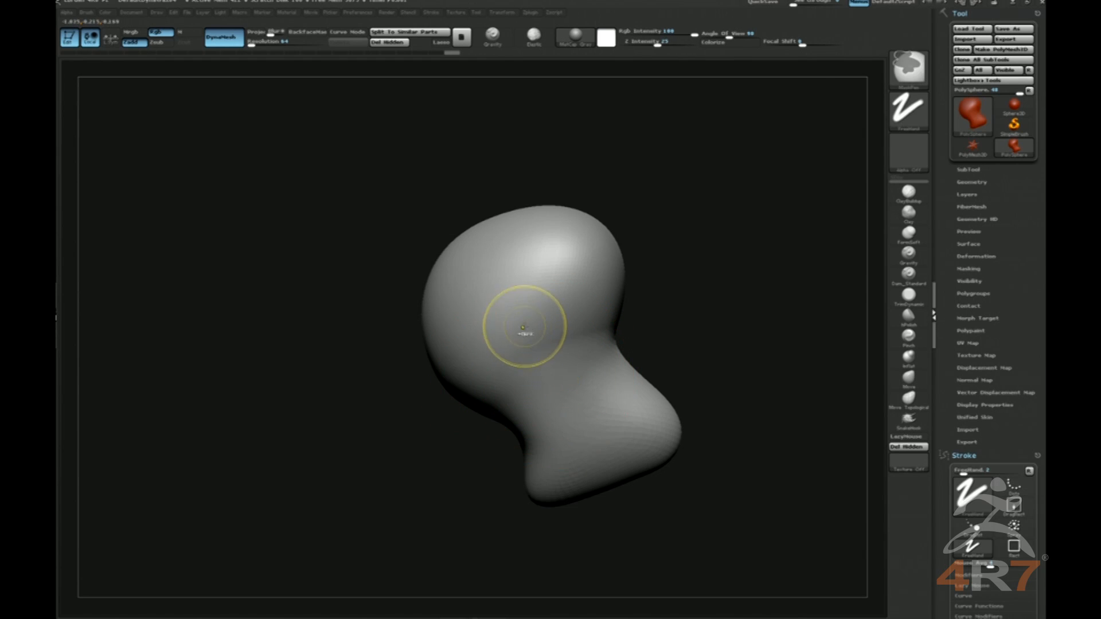
pyautogui.hotkey('ctrl', '1')
pyautogui.moveTo(536, 251); pyautogui.dragTo(474, 301)
pyautogui.moveTo(648, 289); pyautogui.dragTo(723, 260)
pyautogui.keyDown('shift'); pyautogui.moveTo(619, 256); pyautogui.dragTo(562, 287); pyautogui.keyUp('shift')
# Push the sides of the head inward in front view with the Move brush.
pyautogui.press('s')
pyautogui.moveTo(479, 319); pyautogui.dragTo(488, 321)
pyautogui.click(488, 319)
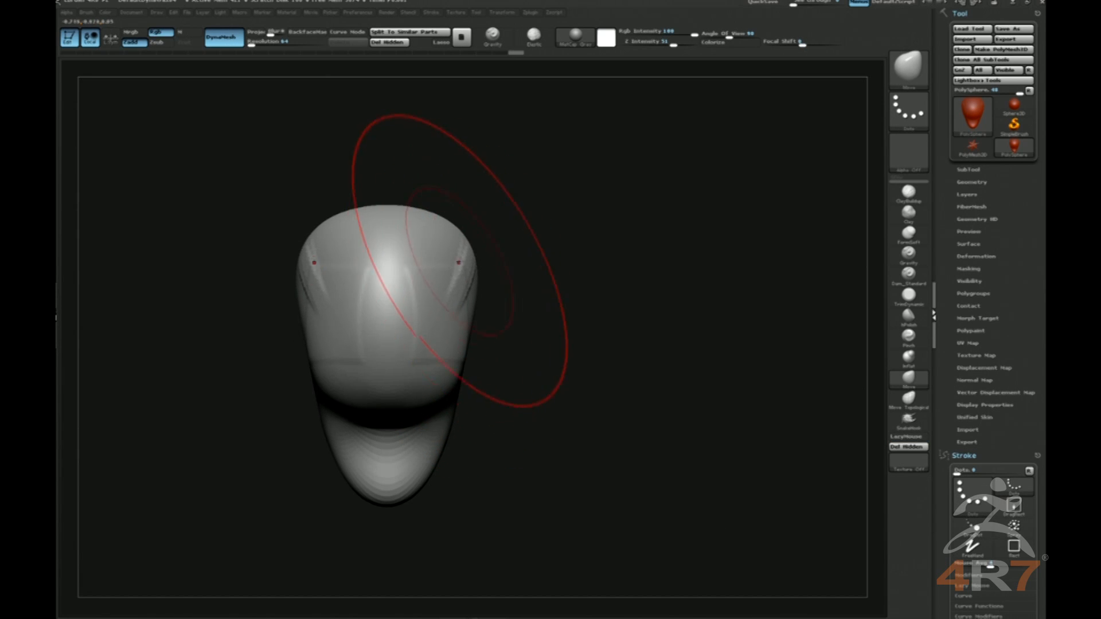
pyautogui.press('s')
pyautogui.moveTo(459, 262); pyautogui.dragTo(442, 263)
# Flatten the upper forehead into a plane with the TrimDynamic and hPolish brushes.
pyautogui.click(908, 295)
pyautogui.moveTo(449, 448); pyautogui.dragTo(422, 498)
pyautogui.click(908, 316)
pyautogui.moveTo(536, 265)
pyautogui.mouseDown()
pyautogui.moveTo(475, 266)
pyautogui.moveTo(475, 247)
pyautogui.mouseUp()
pyautogui.moveTo(459, 261); pyautogui.dragTo(445, 253, button='right')
pyautogui.moveTo(445, 253); pyautogui.dragTo(373, 264)
pyautogui.moveTo(380, 265); pyautogui.dragTo(614, 239, button='right')
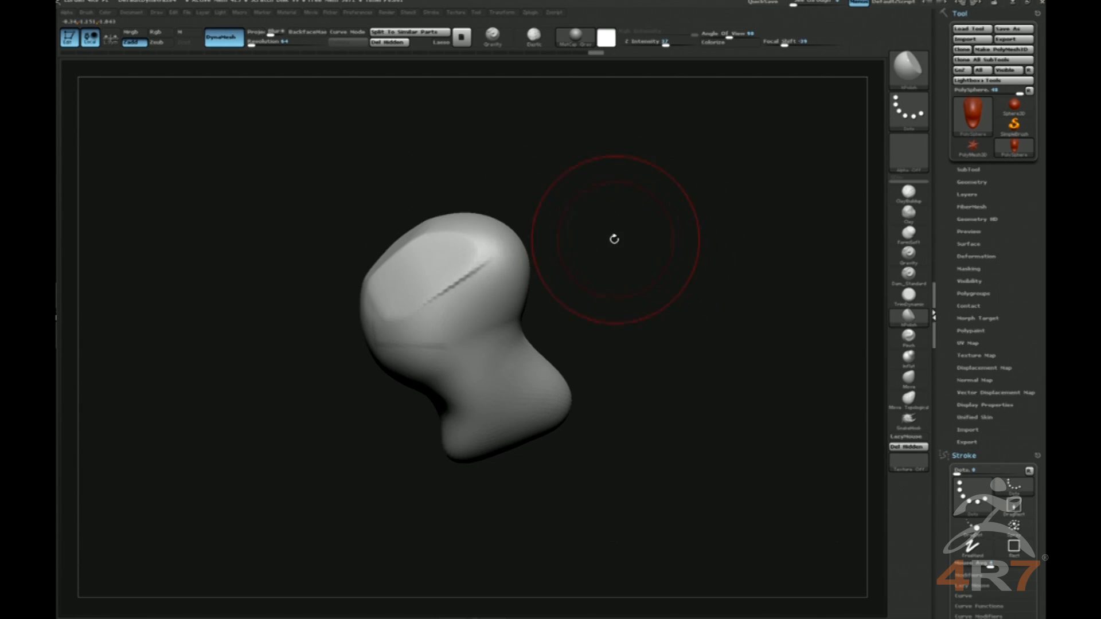
# Trim a large flat plane on the side of the head with TrimDynamic and polish the cheek with hPolish.
pyautogui.press('b')
pyautogui.press('t')
pyautogui.press('d')
pyautogui.moveTo(454, 264)
pyautogui.mouseDown()
pyautogui.moveTo(467, 298)
pyautogui.moveTo(439, 309)
pyautogui.mouseUp()
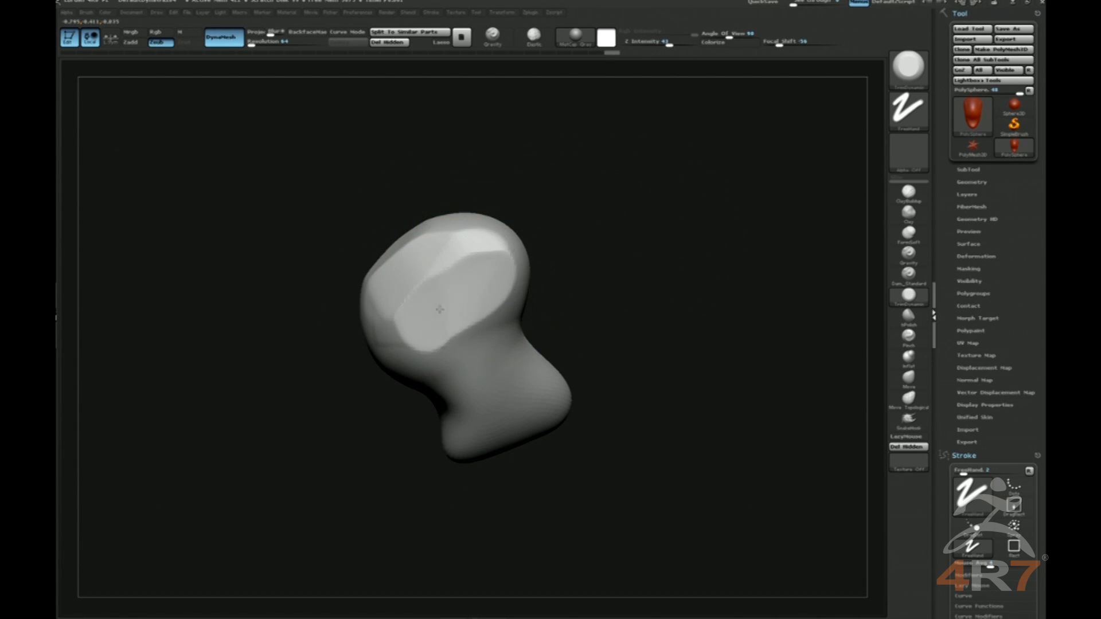
pyautogui.moveTo(476, 290); pyautogui.dragTo(385, 306, button='right')
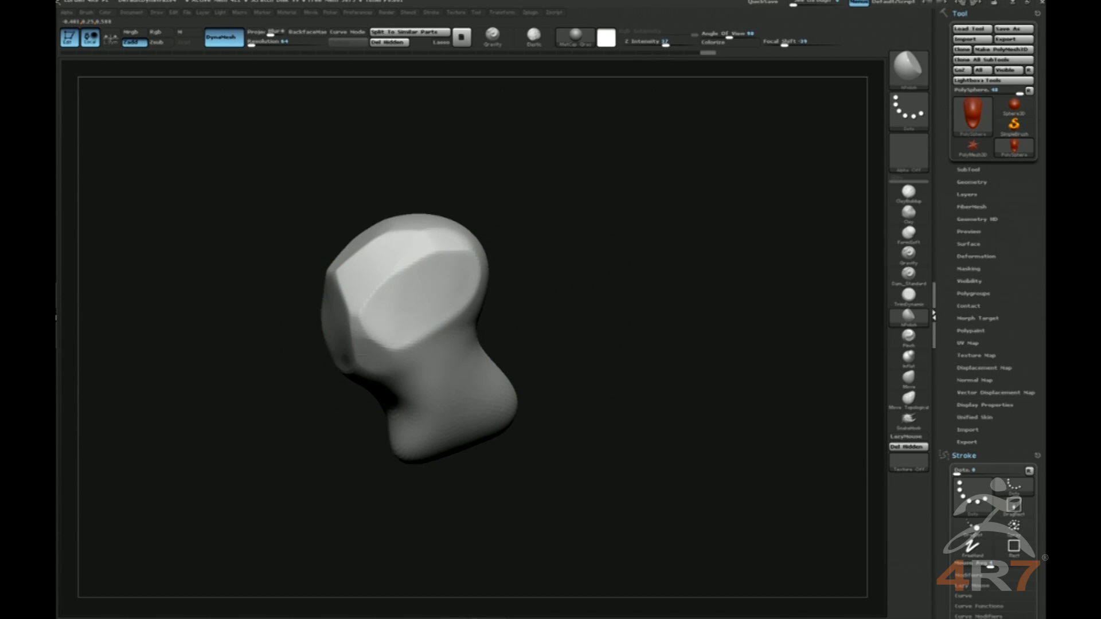
pyautogui.moveTo(447, 344); pyautogui.dragTo(396, 359)
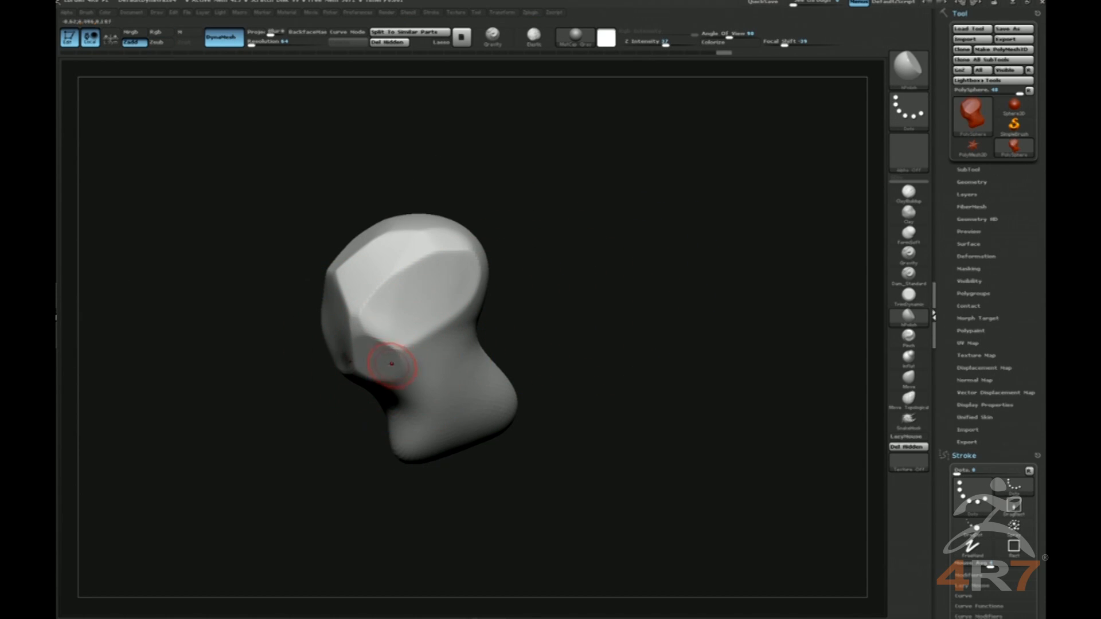
# Refine the flat planes on the cheek, front and top of the head with TrimDynamic and hPolish.
pyautogui.press('b')
pyautogui.press('t')
pyautogui.press('d')
pyautogui.moveTo(525, 324)
pyautogui.mouseDown()
pyautogui.moveTo(666, 329)
pyautogui.moveTo(558, 319)
pyautogui.mouseUp()
pyautogui.press('b')
pyautogui.press('h')
pyautogui.press('p')
pyautogui.moveTo(660, 253)
pyautogui.keyDown('alt'); pyautogui.mouseDown()
pyautogui.moveTo(631, 327)
pyautogui.moveTo(596, 359)
pyautogui.mouseUp(); pyautogui.keyUp('alt')
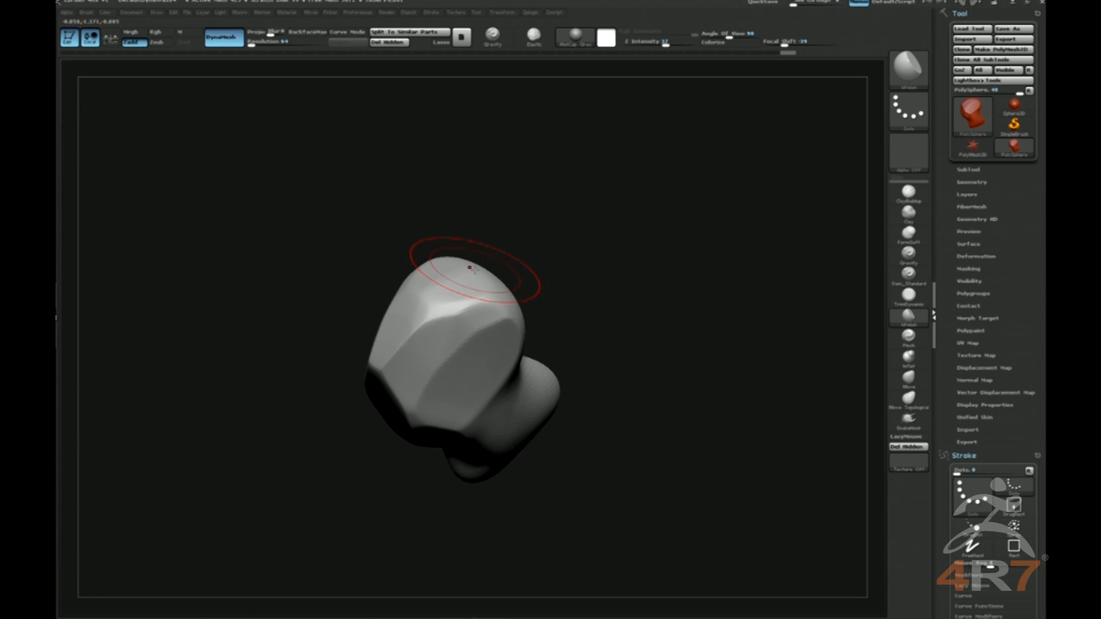
# Adjust the silhouette at the top of the skull with the Move brush.
pyautogui.moveTo(663, 284)
pyautogui.keyDown('shift'); pyautogui.mouseDown()
pyautogui.moveTo(661, 265)
pyautogui.moveTo(646, 287)
pyautogui.mouseUp(); pyautogui.keyUp('shift')
pyautogui.press('b')
pyautogui.press('m')
pyautogui.press('v')
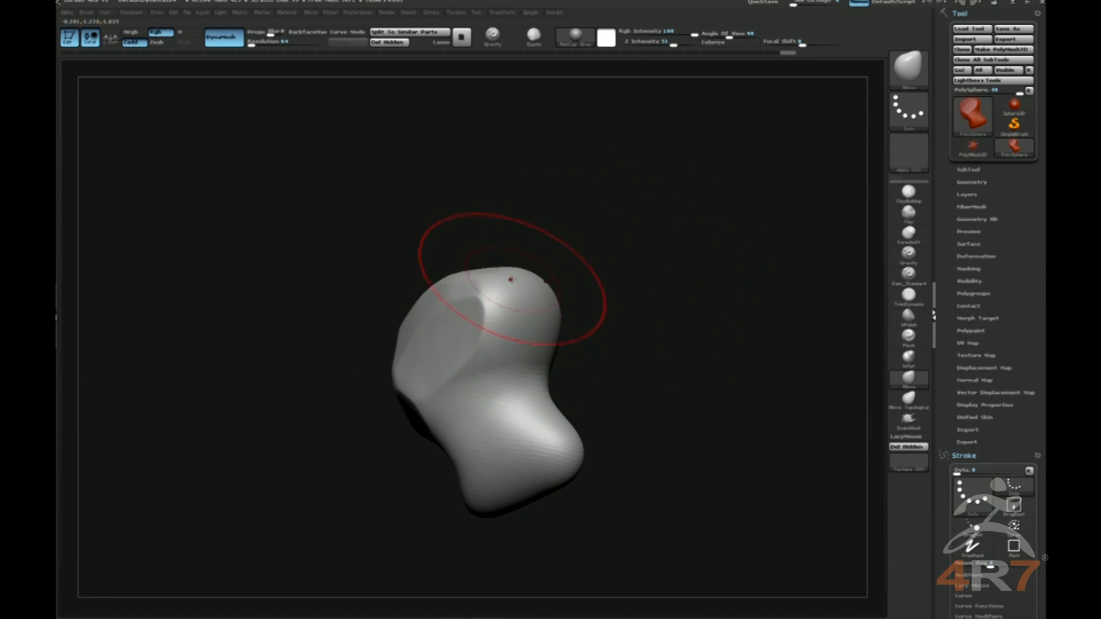
pyautogui.moveTo(492, 259)
pyautogui.mouseDown(button='right')
pyautogui.moveTo(566, 378)
pyautogui.moveTo(646, 376)
pyautogui.moveTo(594, 371)
pyautogui.mouseUp(button='right')
# Trim faceted planes across the forehead, brow and muzzle with the TrimDynamic brush.
pyautogui.press('b')
pyautogui.press('t')
pyautogui.press('d')
pyautogui.moveTo(581, 329)
pyautogui.mouseDown(button='right')
pyautogui.moveTo(653, 197)
pyautogui.moveTo(650, 243)
pyautogui.mouseUp(button='right')
pyautogui.moveTo(691, 210); pyautogui.dragTo(526, 265, button='right')
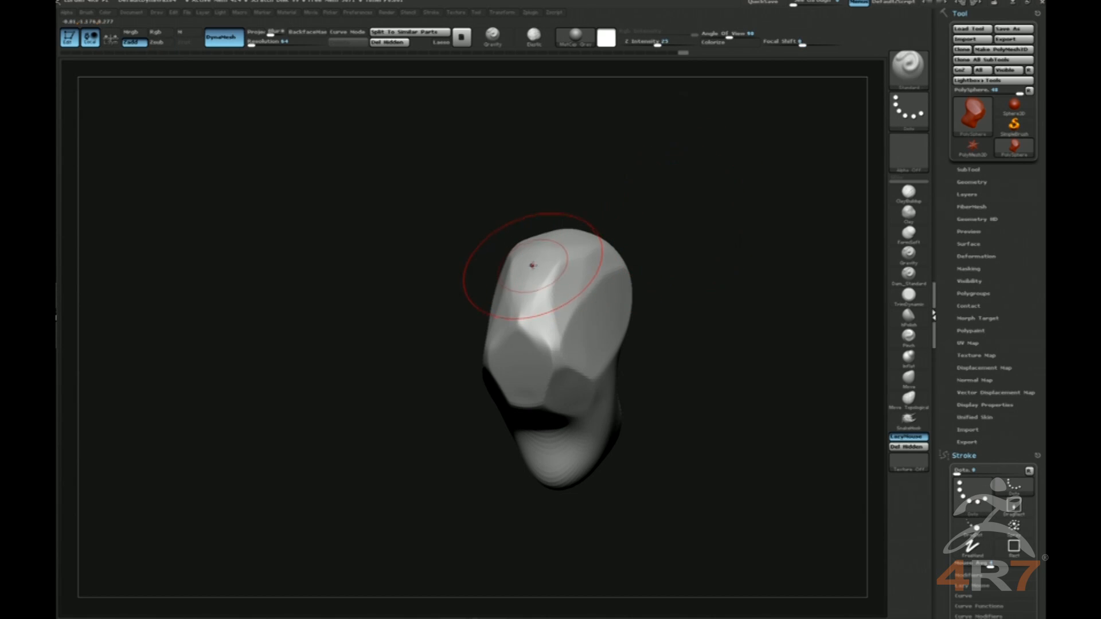
pyautogui.press('b')
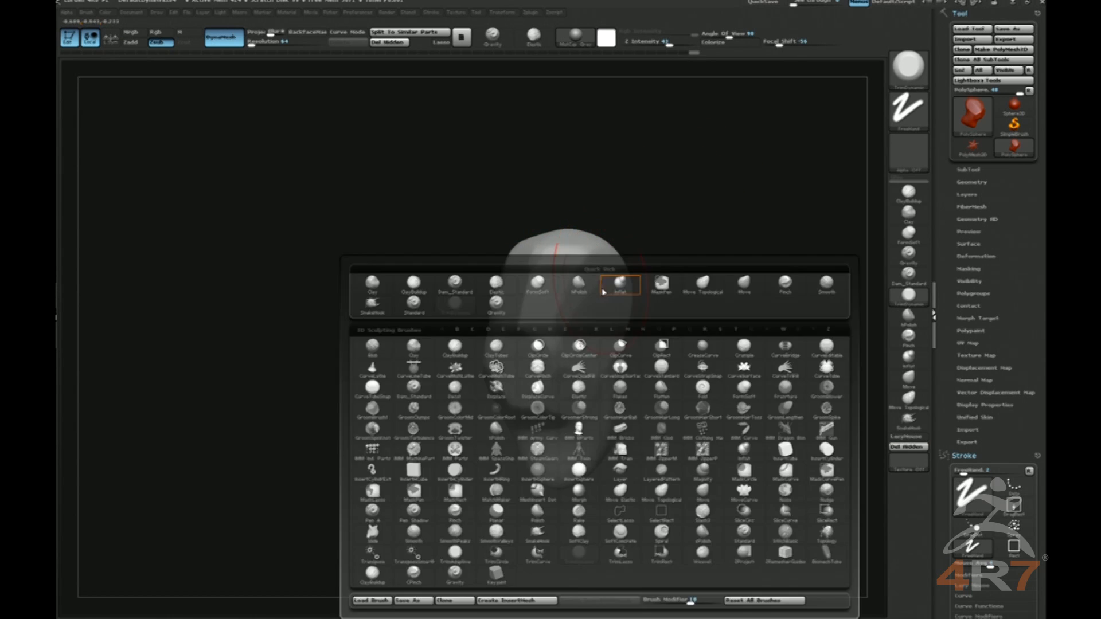
pyautogui.press('b')
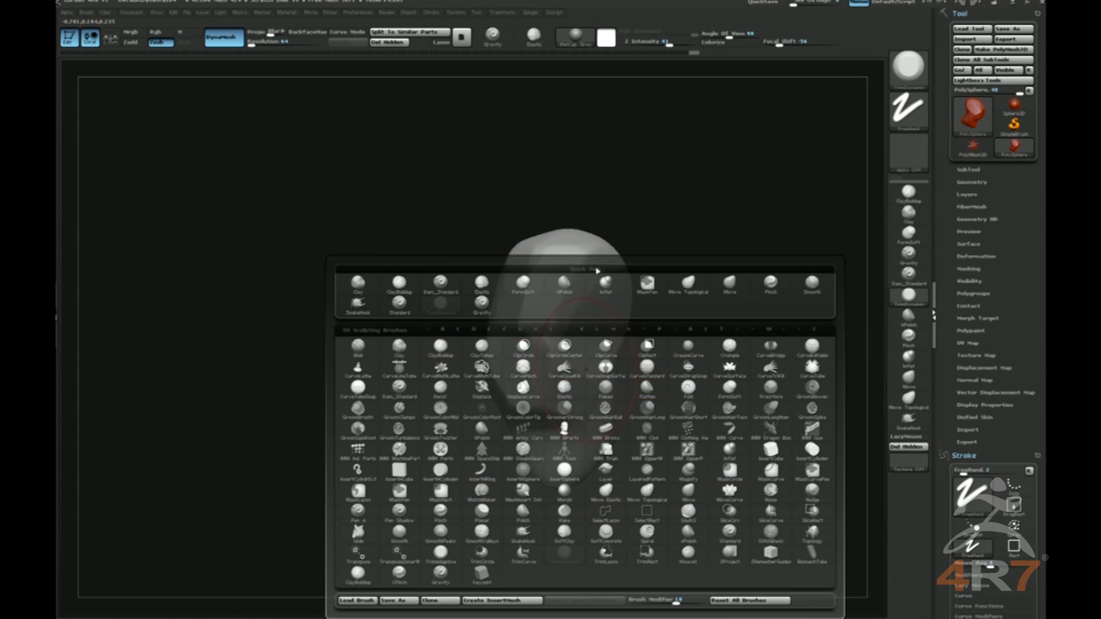
pyautogui.moveTo(669, 179)
pyautogui.mouseDown(button='right')
pyautogui.moveTo(656, 201)
pyautogui.moveTo(675, 231)
pyautogui.mouseUp(button='right')
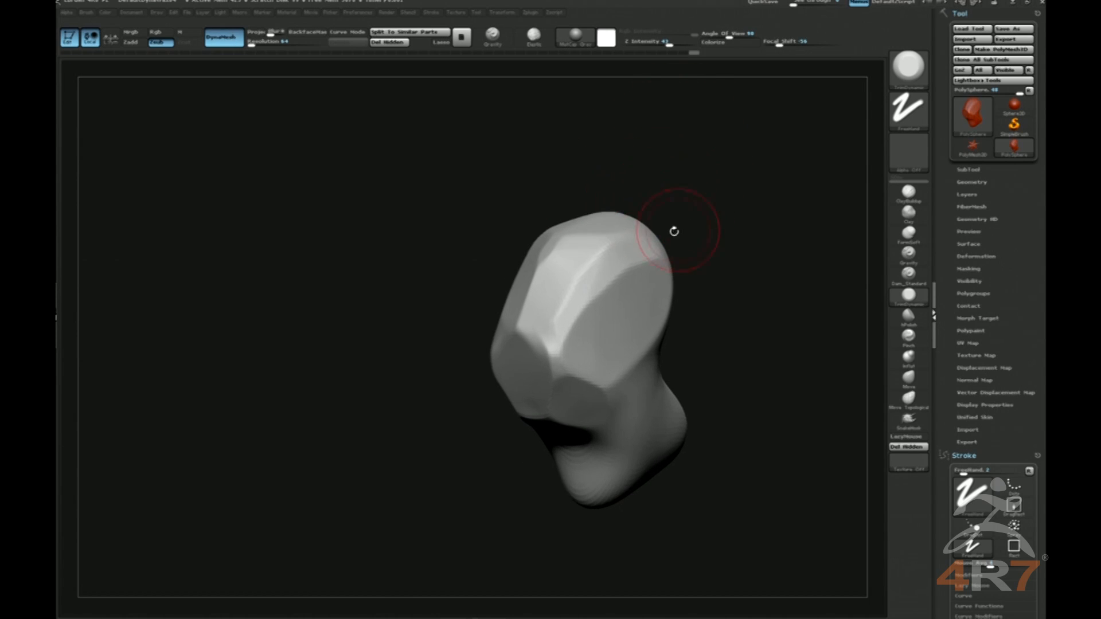
pyautogui.moveTo(608, 262); pyautogui.dragTo(657, 226, button='right')
pyautogui.keyDown('ctrl'); pyautogui.moveTo(684, 274); pyautogui.dragTo(686, 290, button='right'); pyautogui.keyUp('ctrl')
pyautogui.keyDown('ctrl'); pyautogui.moveTo(686, 290); pyautogui.dragTo(678, 290); pyautogui.keyUp('ctrl')
pyautogui.keyDown('ctrl'); pyautogui.moveTo(693, 285); pyautogui.dragTo(696, 302, button='right'); pyautogui.keyUp('ctrl')
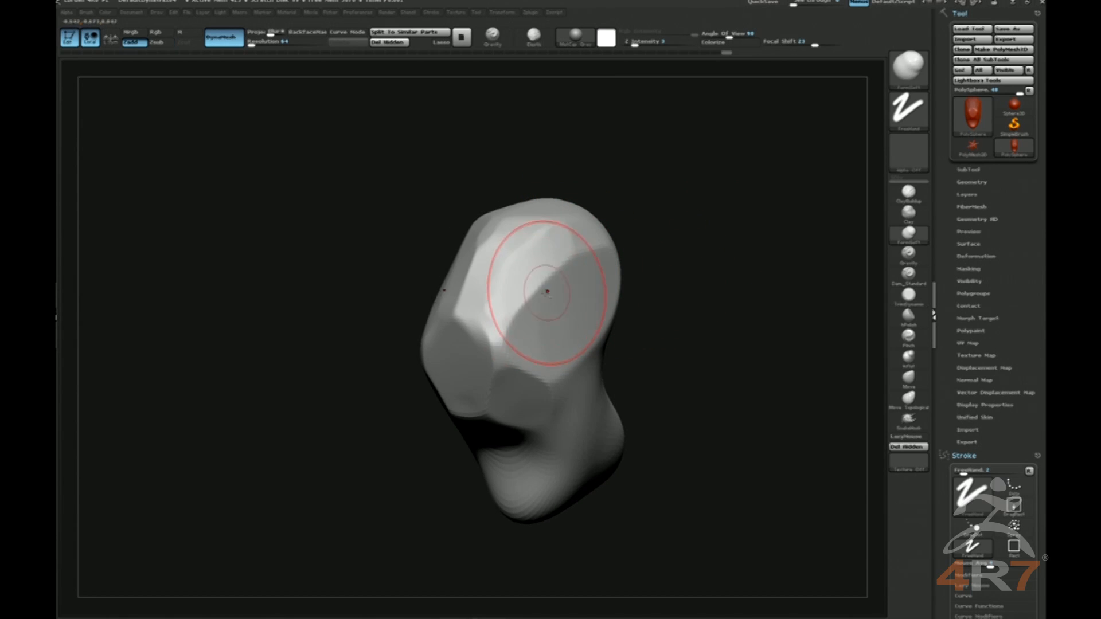
# Sculpt raised brow ridges and sunken eye areas with FormSoft, and flatten the front of the muzzle with TrimDynamic.
pyautogui.moveTo(528, 283)
pyautogui.mouseDown()
pyautogui.moveTo(570, 273)
pyautogui.moveTo(508, 301)
pyautogui.moveTo(482, 332)
pyautogui.mouseUp()
pyautogui.keyDown('shift'); pyautogui.moveTo(543, 308); pyautogui.dragTo(516, 330); pyautogui.keyUp('shift')
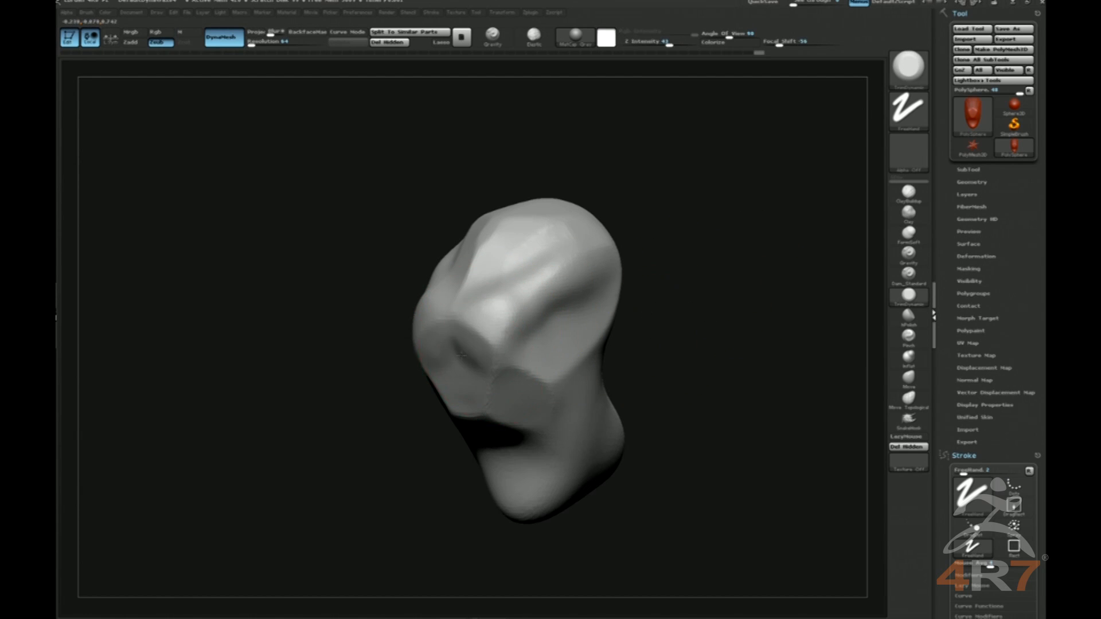
pyautogui.moveTo(673, 300); pyautogui.dragTo(444, 361)
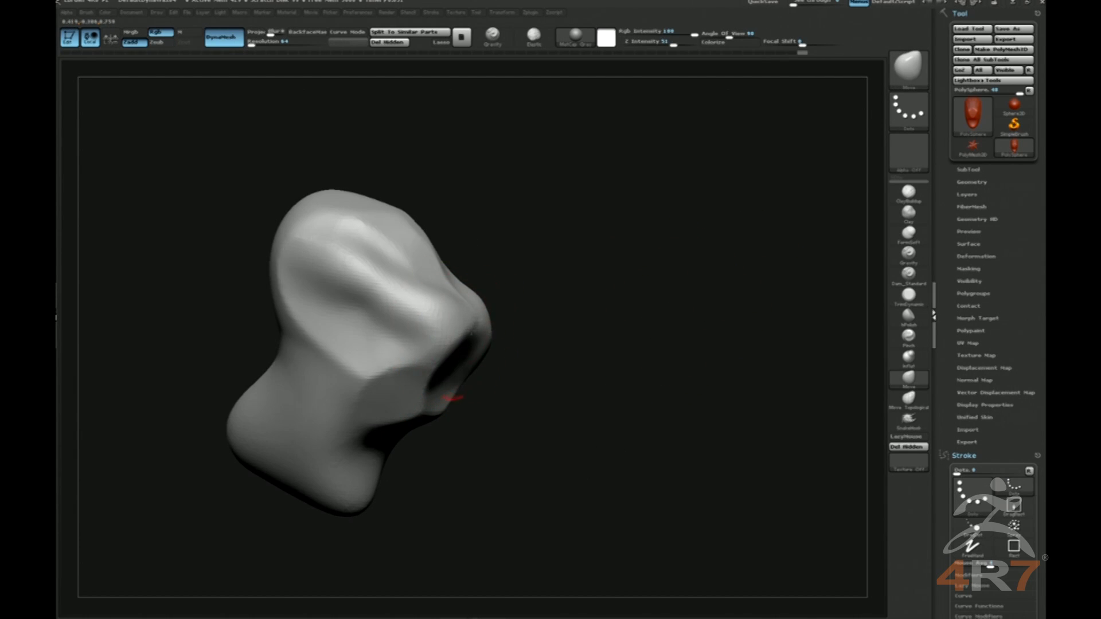
pyautogui.moveTo(450, 367)
pyautogui.mouseDown()
pyautogui.moveTo(425, 286)
pyautogui.moveTo(453, 309)
pyautogui.mouseUp()
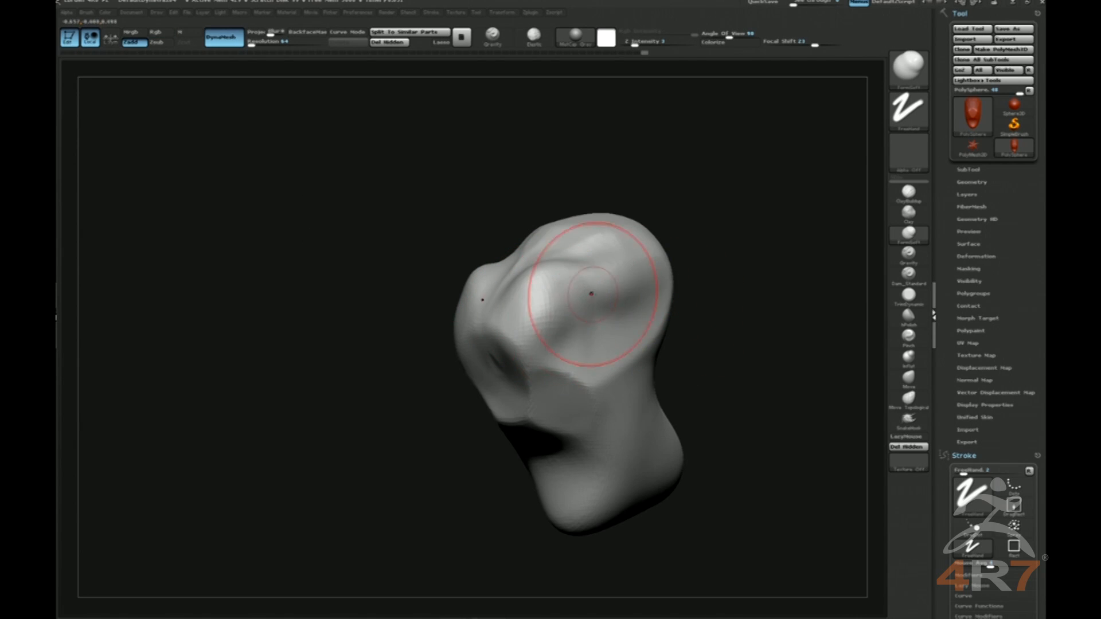
pyautogui.moveTo(591, 294)
pyautogui.mouseDown()
pyautogui.moveTo(594, 285)
pyautogui.moveTo(559, 304)
pyautogui.mouseUp()
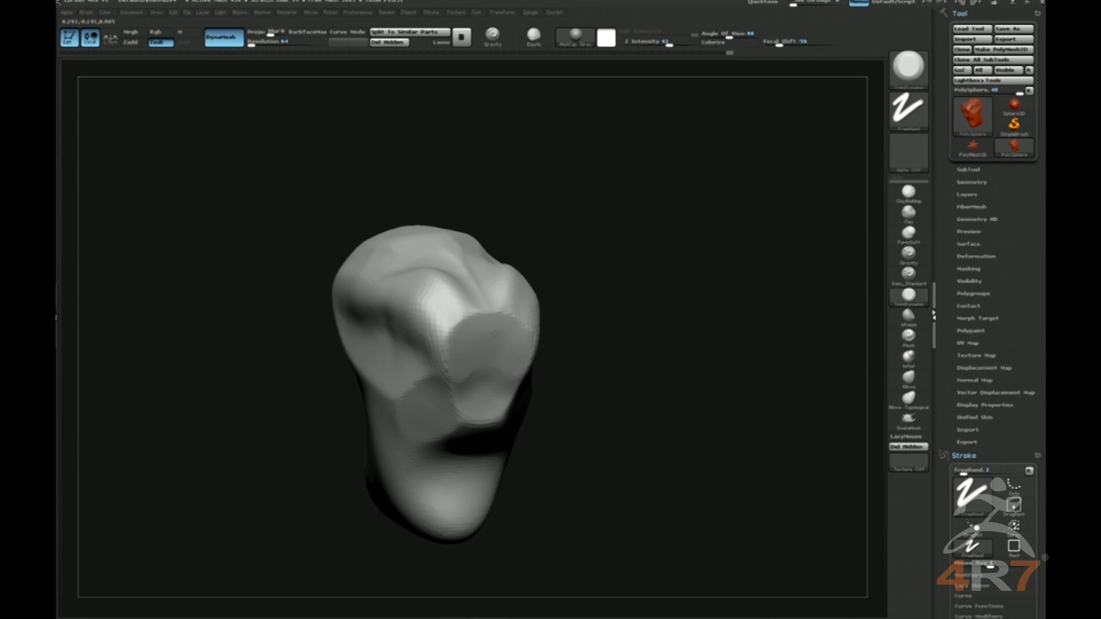
pyautogui.moveTo(619, 344); pyautogui.dragTo(657, 343)
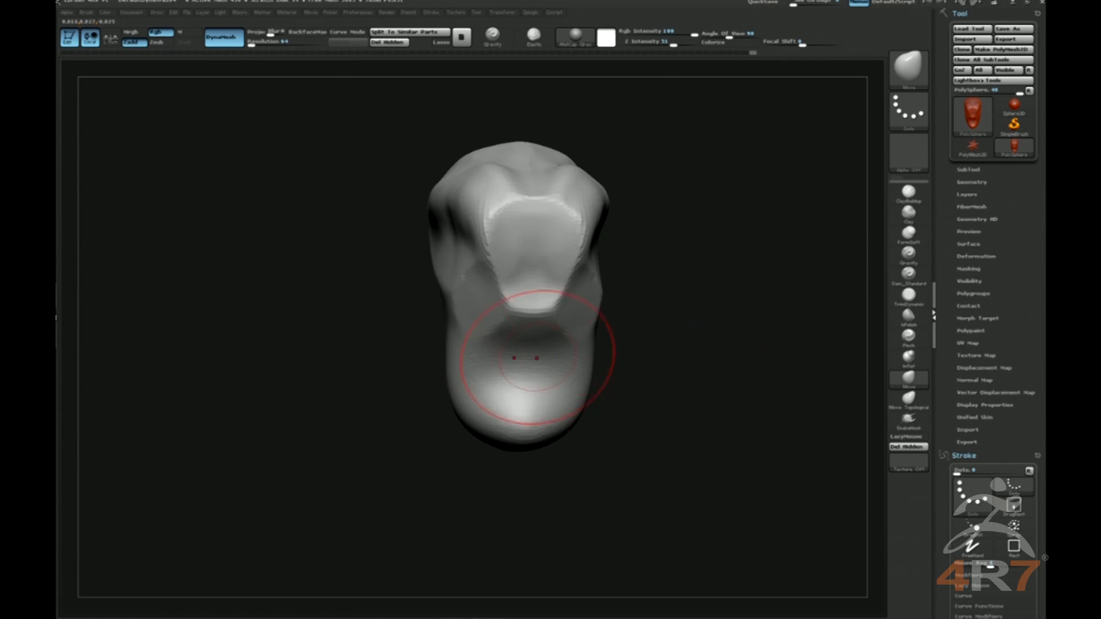
# Reshape the neck with the Move brush, pulling its lower front end downward.
pyautogui.moveTo(454, 352); pyautogui.dragTo(465, 358)
pyautogui.press('s')
pyautogui.moveTo(464, 362); pyautogui.dragTo(469, 360)
pyautogui.moveTo(705, 367)
pyautogui.mouseDown()
pyautogui.moveTo(629, 376)
pyautogui.moveTo(593, 357)
pyautogui.mouseUp()
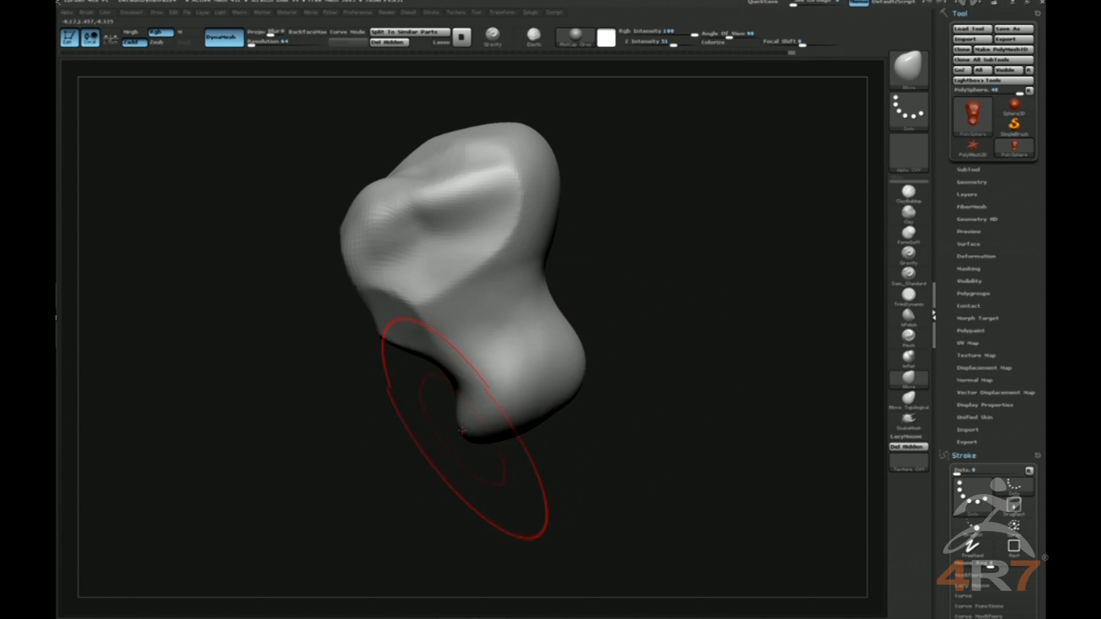
pyautogui.moveTo(456, 435)
pyautogui.mouseDown()
pyautogui.moveTo(462, 462)
pyautogui.moveTo(469, 430)
pyautogui.mouseUp()
pyautogui.press('s')
pyautogui.moveTo(439, 380); pyautogui.dragTo(436, 379)
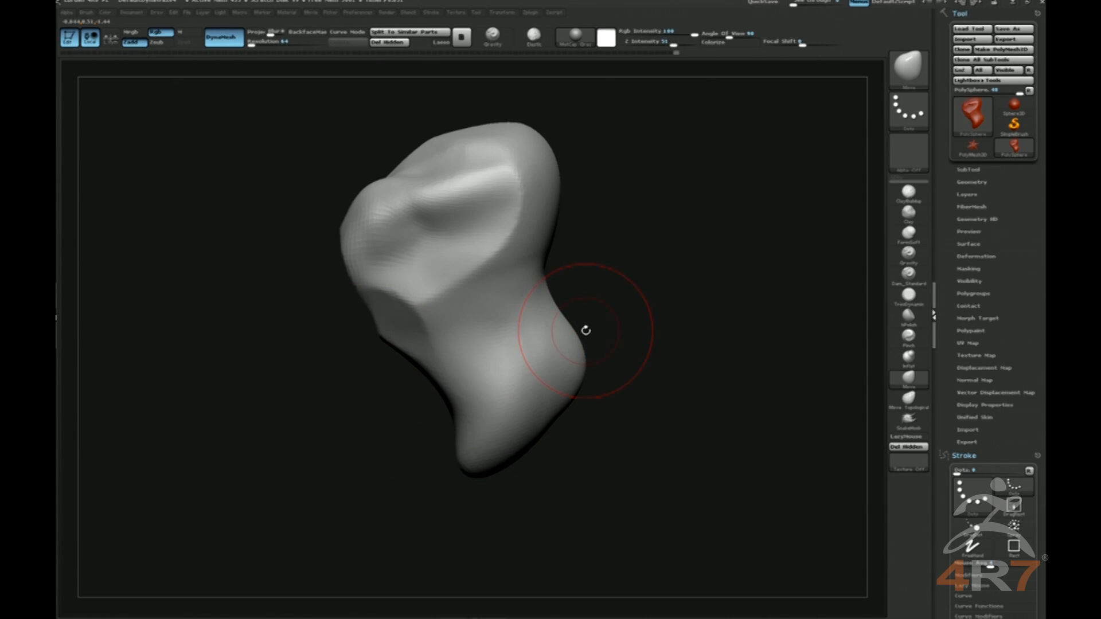
# Insert a mirrored pair of Wing Assembly bones on the sides of the head with the IMM Dragon Bones brush.
pyautogui.press('b')
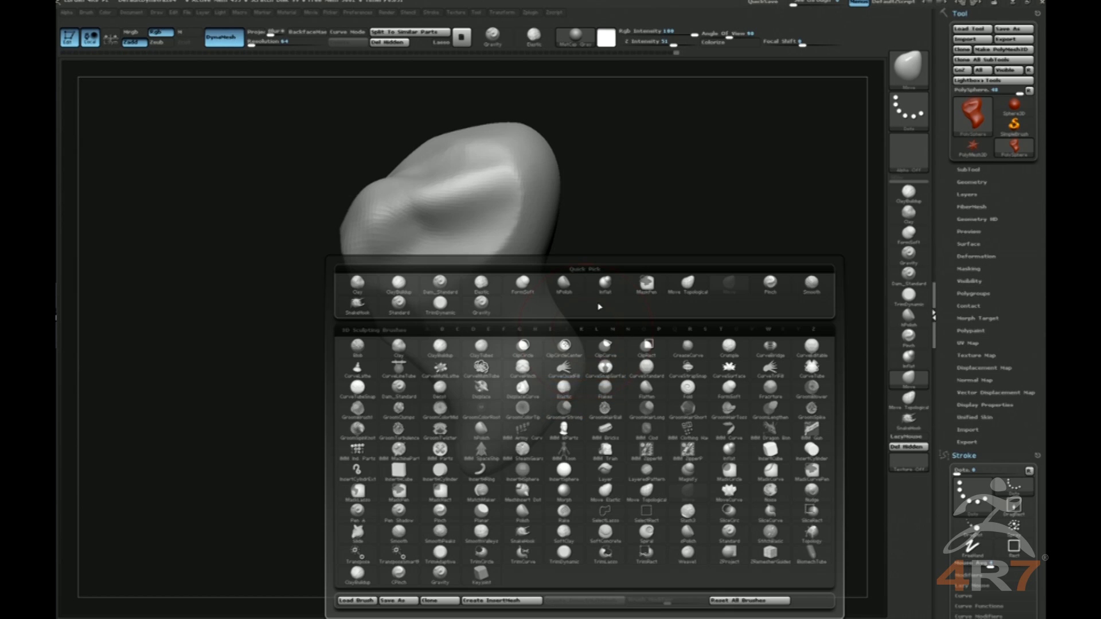
pyautogui.press('b')
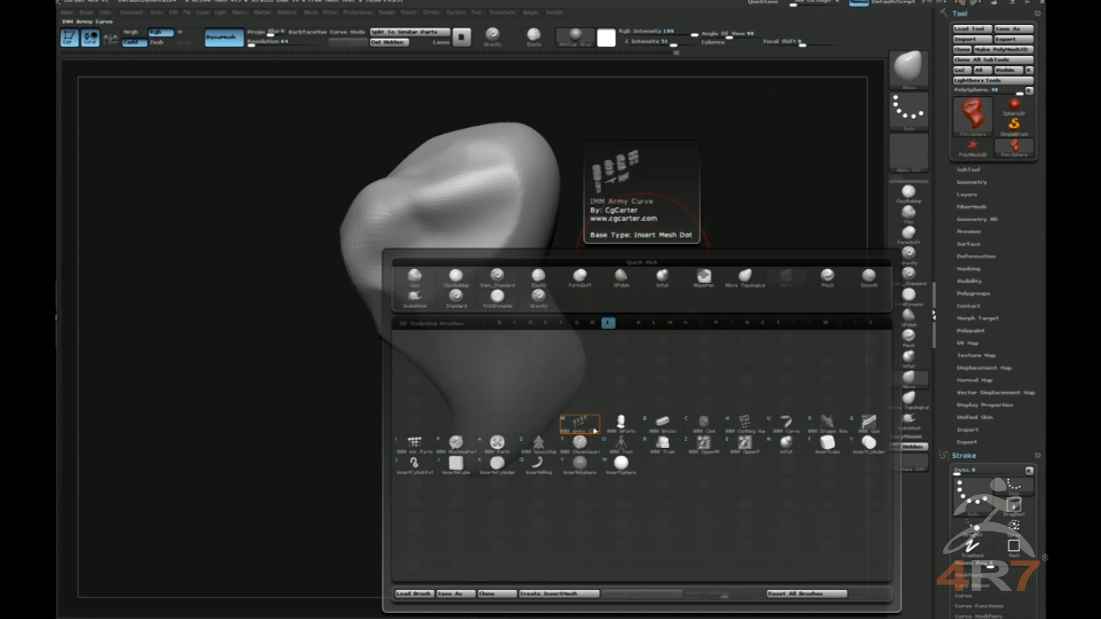
pyautogui.click(826, 423)
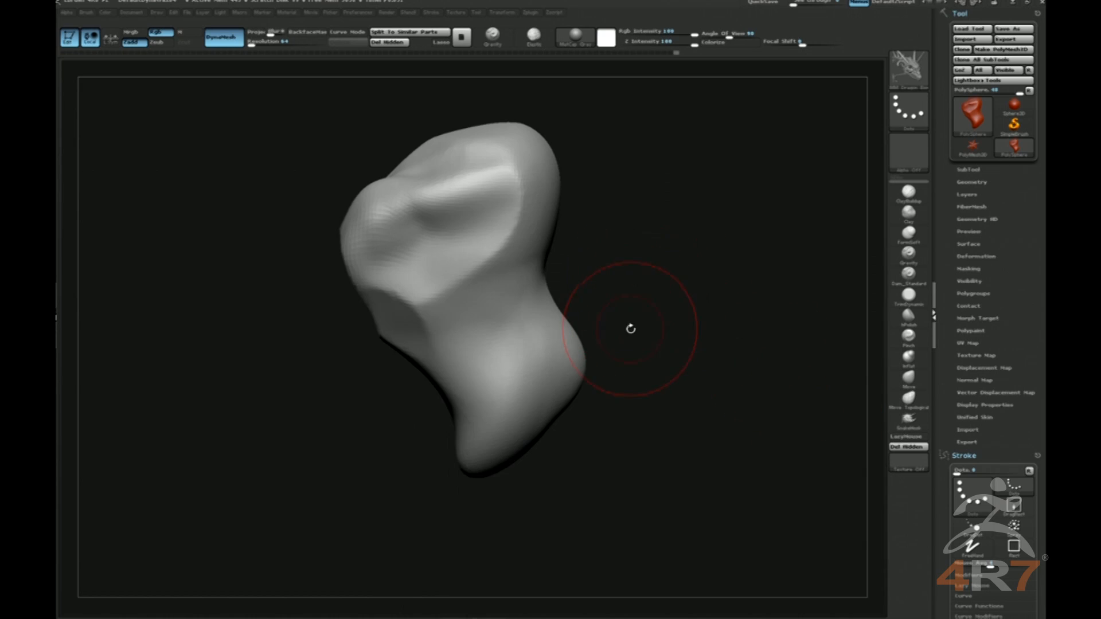
pyautogui.press('m')
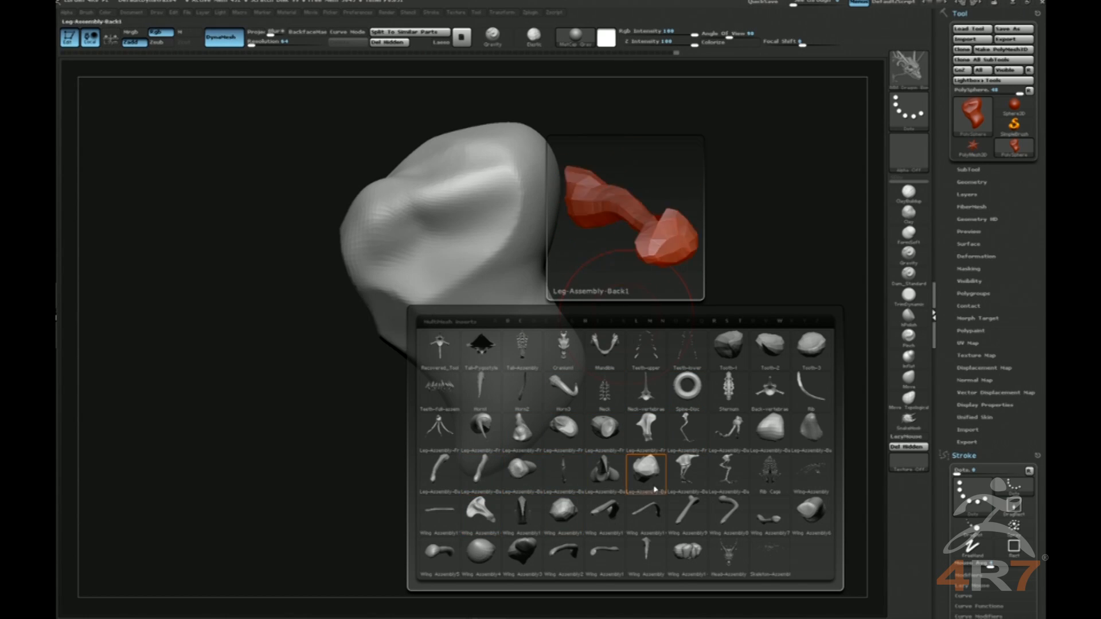
pyautogui.click(480, 515)
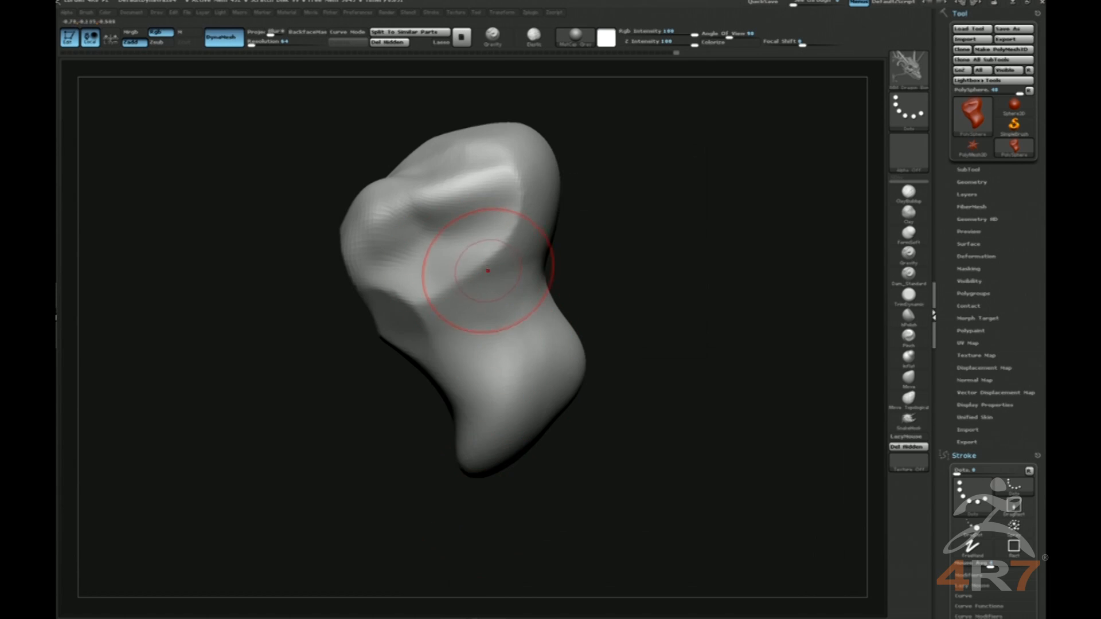
pyautogui.moveTo(577, 258); pyautogui.dragTo(636, 255)
pyautogui.moveTo(462, 271)
pyautogui.mouseDown()
pyautogui.moveTo(596, 233)
pyautogui.moveTo(644, 270)
pyautogui.mouseUp()
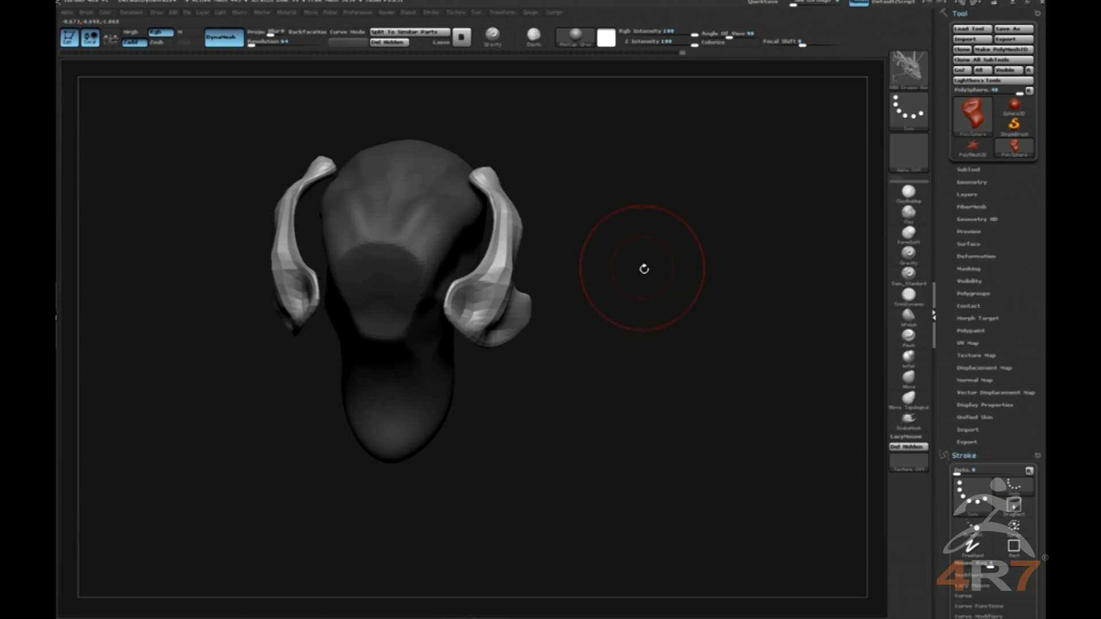
# Pull the inserted side bones inward around the muzzle with the Move Topological brush.
pyautogui.press('b')
pyautogui.press('m')
pyautogui.press('t')
pyautogui.moveTo(516, 290); pyautogui.dragTo(393, 287)
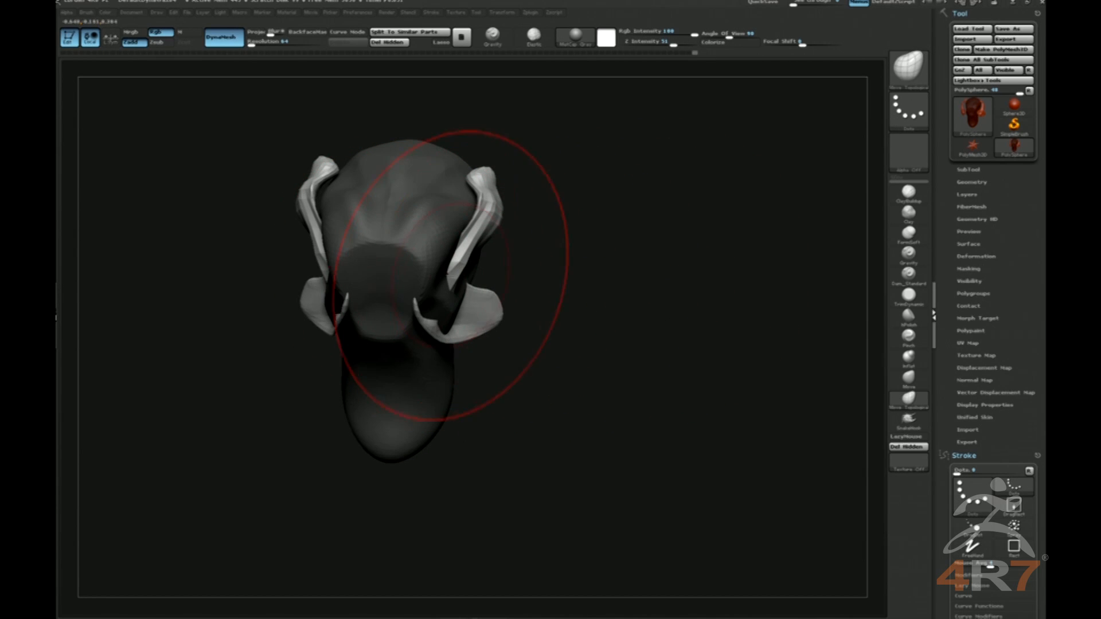
pyautogui.moveTo(466, 264); pyautogui.dragTo(471, 272)
pyautogui.moveTo(676, 267)
pyautogui.mouseDown()
pyautogui.moveTo(590, 258)
pyautogui.moveTo(510, 232)
pyautogui.mouseUp()
# Insert the Back-vertebrae part on the upper head with the IMM Dragon Bones brush.
pyautogui.press('b')
pyautogui.press('i')
pyautogui.click(771, 404)
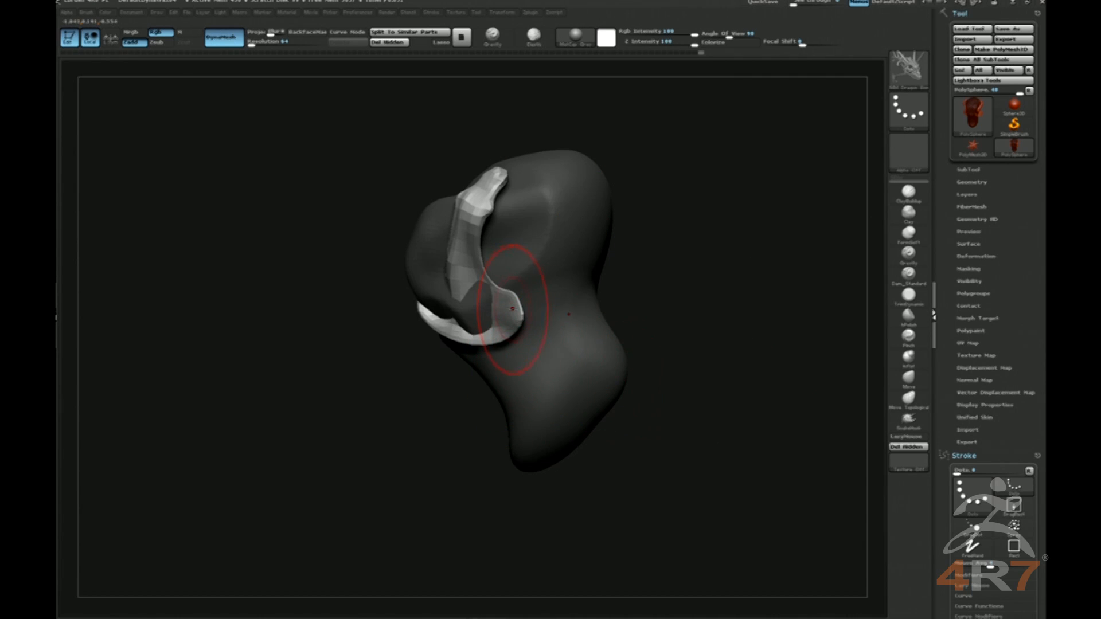
pyautogui.press('m')
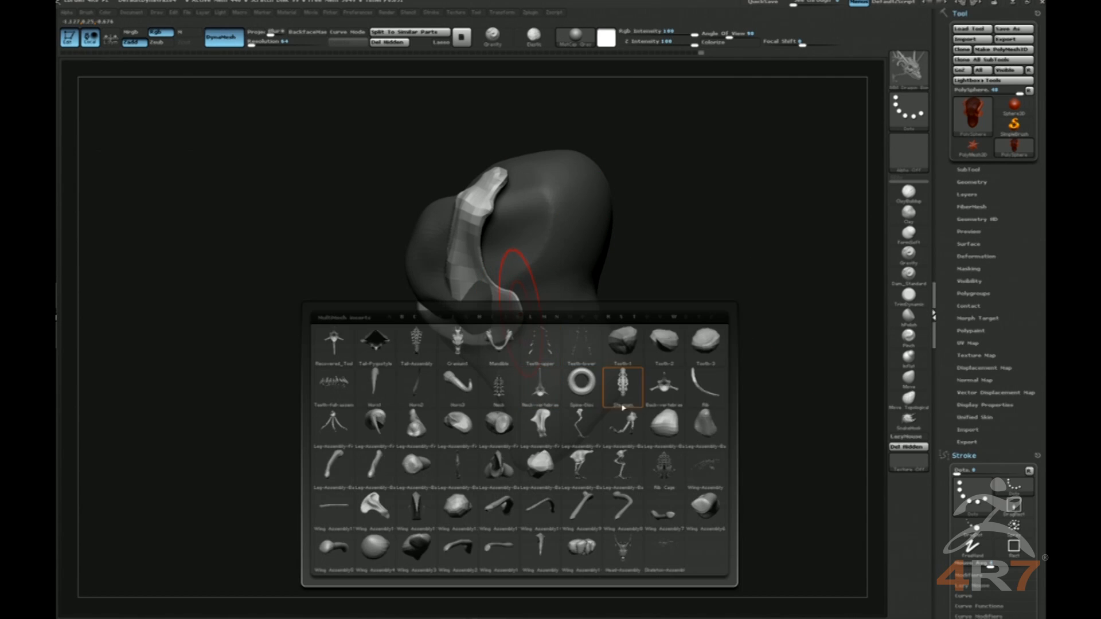
pyautogui.click(666, 392)
pyautogui.moveTo(541, 220); pyautogui.dragTo(523, 294)
pyautogui.moveTo(682, 275); pyautogui.dragTo(786, 272)
# Reposition the inserted vertebra at the upper back of the head with Transpose Move and clear the mask.
pyautogui.press('w')
pyautogui.keyDown('shift'); pyautogui.moveTo(565, 246); pyautogui.dragTo(759, 246); pyautogui.keyUp('shift')
pyautogui.moveTo(662, 246)
pyautogui.mouseDown()
pyautogui.moveTo(616, 184)
pyautogui.moveTo(646, 229)
pyautogui.moveTo(686, 215)
pyautogui.moveTo(700, 229)
pyautogui.moveTo(688, 266)
pyautogui.mouseUp()
pyautogui.press('q')
pyautogui.press('w')
pyautogui.press('q')
pyautogui.keyDown('ctrl'); pyautogui.moveTo(697, 265); pyautogui.dragTo(691, 227, button='right'); pyautogui.keyUp('ctrl')
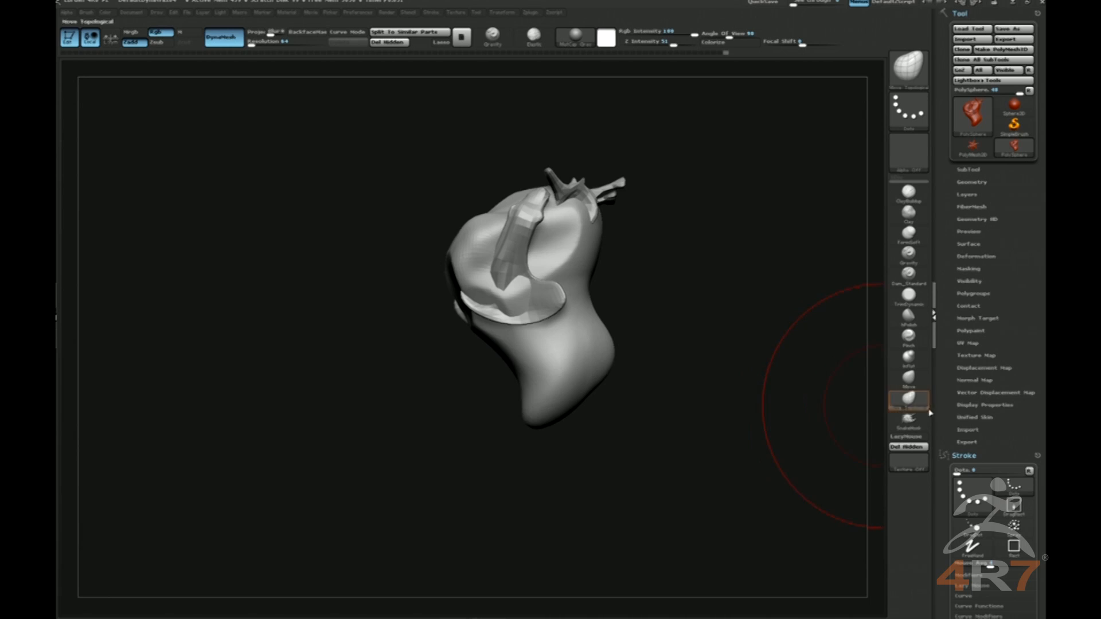
# Reshape the back of the head and the side bones in side view with the Move brush.
pyautogui.moveTo(749, 268)
pyautogui.mouseDown()
pyautogui.moveTo(765, 265)
pyautogui.moveTo(576, 175)
pyautogui.mouseUp()
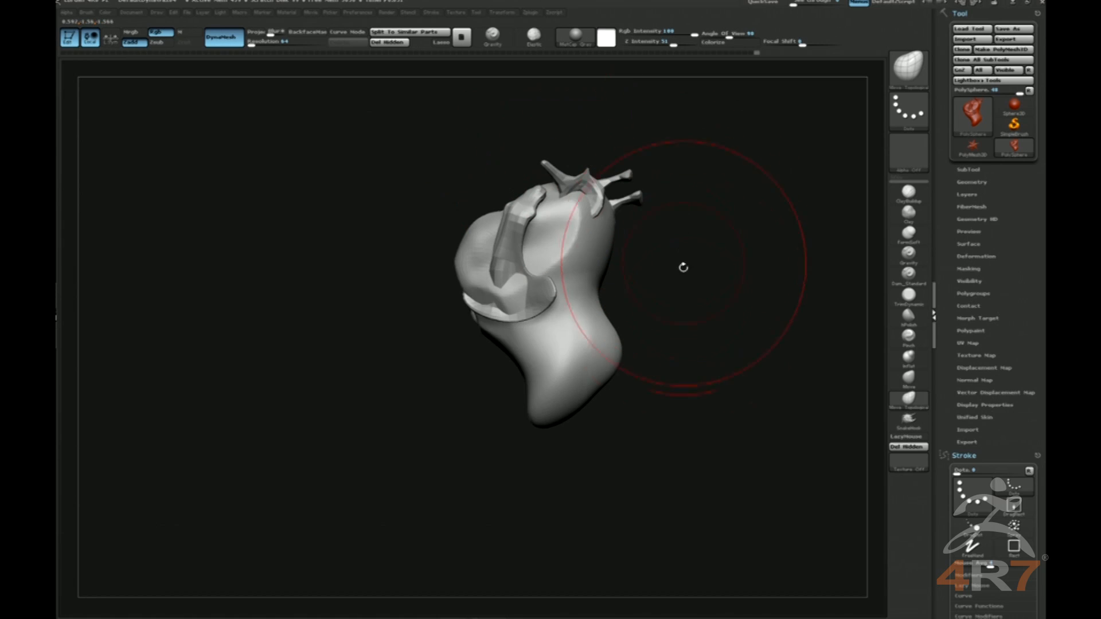
pyautogui.click(908, 378)
pyautogui.moveTo(591, 193)
pyautogui.mouseDown()
pyautogui.moveTo(609, 192)
pyautogui.moveTo(556, 161)
pyautogui.moveTo(547, 170)
pyautogui.moveTo(571, 195)
pyautogui.mouseUp()
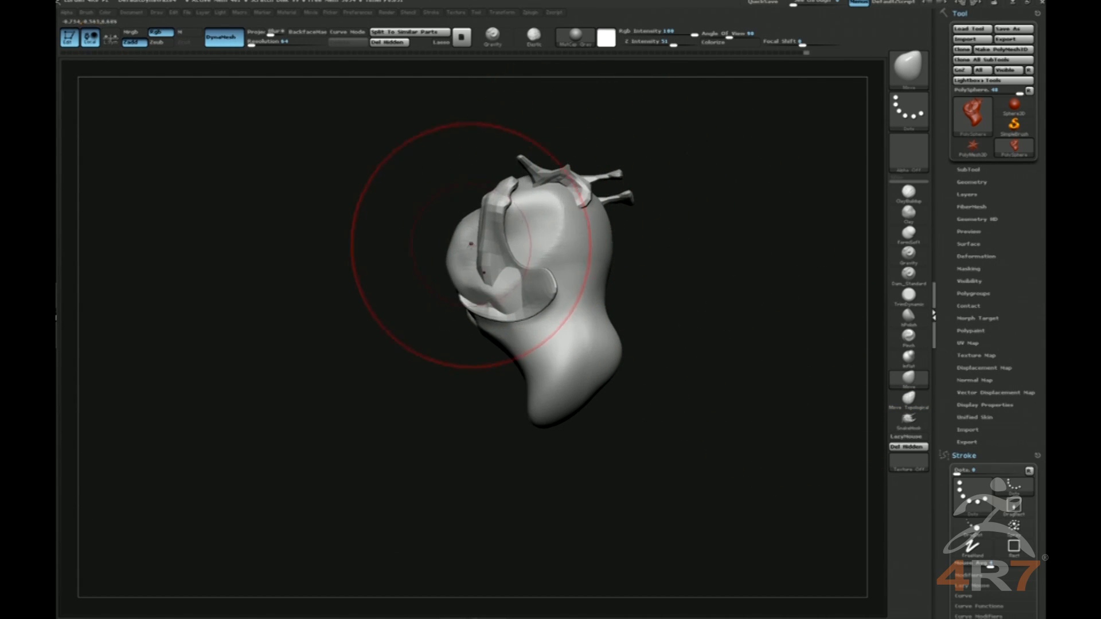
pyautogui.moveTo(410, 289); pyautogui.dragTo(461, 302)
pyautogui.press('s')
pyautogui.keyDown('shift'); pyautogui.moveTo(579, 275); pyautogui.dragTo(632, 262); pyautogui.keyUp('shift')
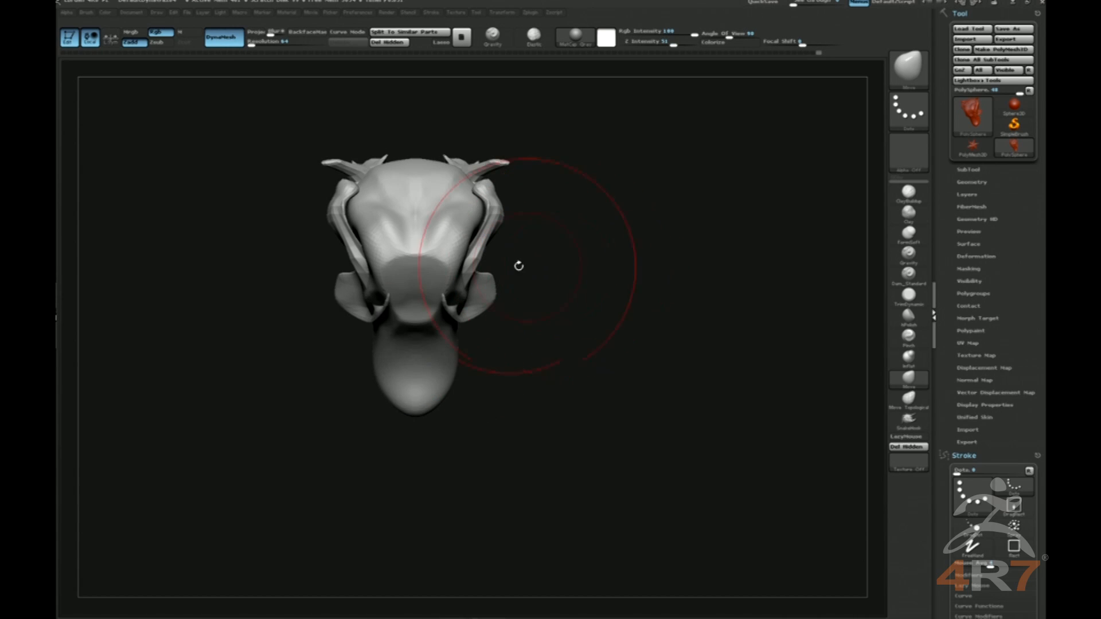
# Adjust the outline of the side bones and the upper bone spikes in front view with the Move brush.
pyautogui.hotkey('ctrl', 'm')
pyautogui.moveTo(370, 247)
pyautogui.mouseDown()
pyautogui.moveTo(393, 252)
pyautogui.moveTo(366, 272)
pyautogui.moveTo(337, 239)
pyautogui.mouseUp()
pyautogui.moveTo(574, 257); pyautogui.dragTo(674, 265)
pyautogui.moveTo(656, 235); pyautogui.dragTo(653, 256, button='right')
pyautogui.moveTo(546, 211); pyautogui.dragTo(543, 195)
# Pull the lower ends of the side bones toward the muzzle and build up the muzzle's side with FormSoft.
pyautogui.moveTo(644, 235); pyautogui.dragTo(671, 229, button='right')
pyautogui.moveTo(671, 230)
pyautogui.keyDown('ctrl'); pyautogui.mouseDown(button='right')
pyautogui.moveTo(678, 282)
pyautogui.moveTo(646, 275)
pyautogui.mouseUp(button='right'); pyautogui.keyUp('ctrl')
pyautogui.moveTo(553, 294)
pyautogui.mouseDown(button='right')
pyautogui.moveTo(572, 264)
pyautogui.moveTo(538, 262)
pyautogui.mouseUp(button='right')
pyautogui.moveTo(531, 261); pyautogui.dragTo(504, 268)
pyautogui.press('s')
pyautogui.moveTo(515, 281); pyautogui.dragTo(502, 281)
pyautogui.press('3')
pyautogui.moveTo(502, 282); pyautogui.dragTo(530, 279, button='right')
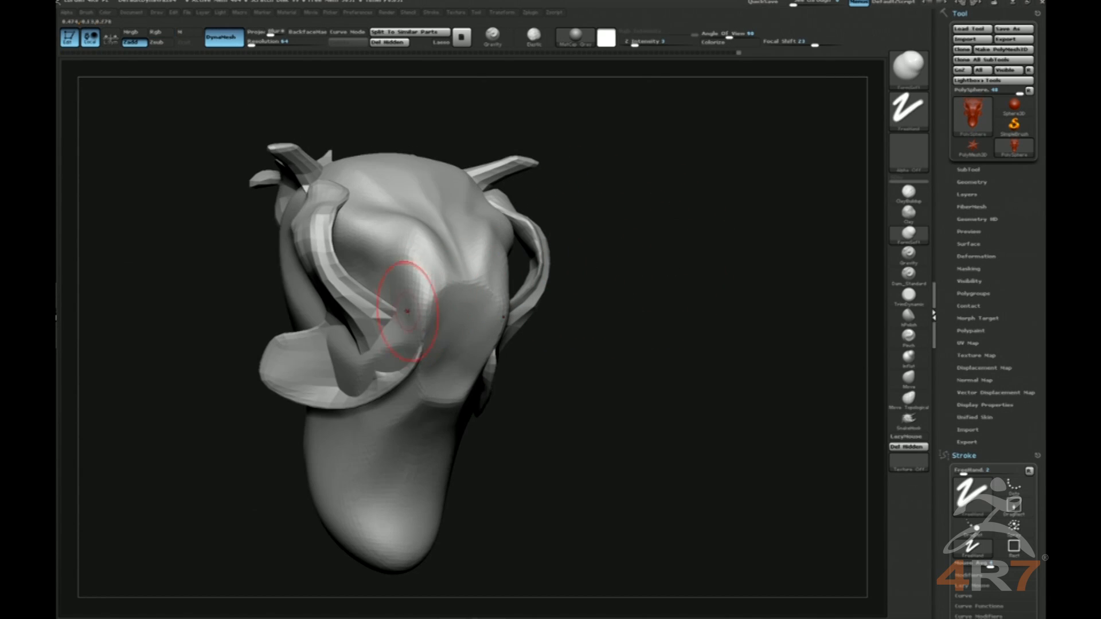
# Draw the lower ends of the side bones closer to the muzzle with the Move Topological brush.
pyautogui.keyDown('shift'); pyautogui.moveTo(565, 331); pyautogui.dragTo(609, 367, button='right'); pyautogui.keyUp('shift')
pyautogui.hotkey('ctrl', '4')
pyautogui.moveTo(575, 351)
pyautogui.mouseDown()
pyautogui.moveTo(548, 370)
pyautogui.moveTo(564, 393)
pyautogui.mouseUp()
pyautogui.press('s')
pyautogui.moveTo(553, 373); pyautogui.dragTo(523, 380)
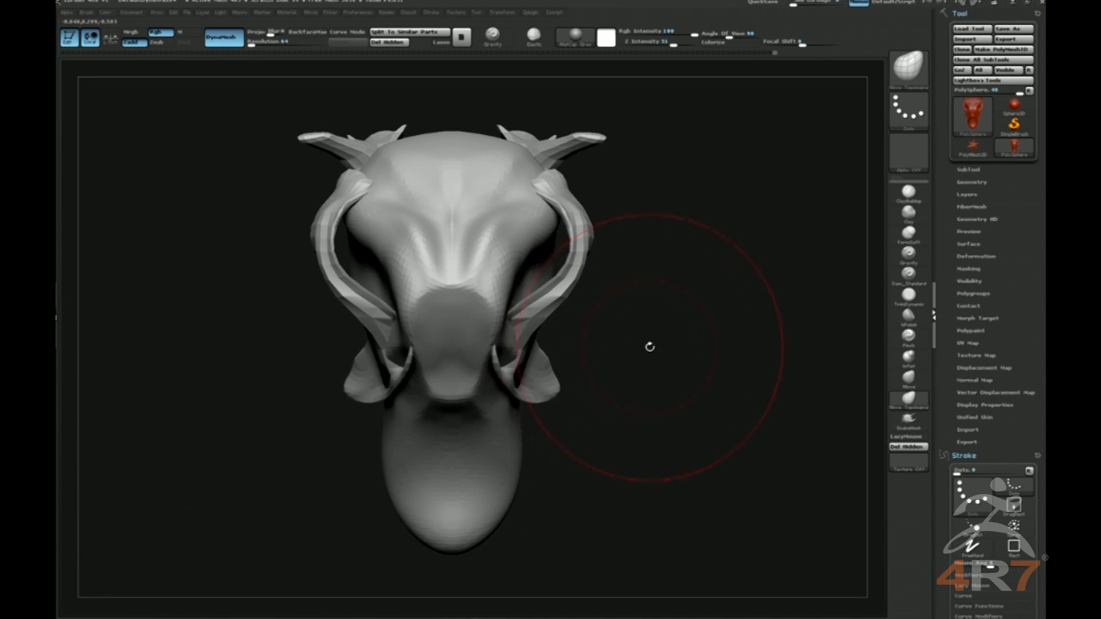
# Remesh with DynaMesh to fuse the inserted bones into the head and swell their joins with the Inflat brush.
pyautogui.moveTo(634, 354); pyautogui.dragTo(675, 310, button='right')
pyautogui.moveTo(676, 310)
pyautogui.keyDown('ctrl'); pyautogui.mouseDown()
pyautogui.moveTo(680, 355)
pyautogui.moveTo(669, 359)
pyautogui.mouseUp(); pyautogui.keyUp('ctrl')
pyautogui.press('s')
pyautogui.moveTo(577, 374)
pyautogui.keyDown('shift'); pyautogui.mouseDown()
pyautogui.moveTo(541, 383)
pyautogui.moveTo(583, 392)
pyautogui.mouseUp(); pyautogui.keyUp('shift')
pyautogui.press('b')
pyautogui.press('i')
pyautogui.press('n')
pyautogui.moveTo(494, 382)
pyautogui.mouseDown()
pyautogui.moveTo(565, 397)
pyautogui.moveTo(584, 390)
pyautogui.mouseUp()
pyautogui.moveTo(639, 344); pyautogui.dragTo(698, 319, button='right')
pyautogui.moveTo(591, 347); pyautogui.dragTo(667, 333, button='right')
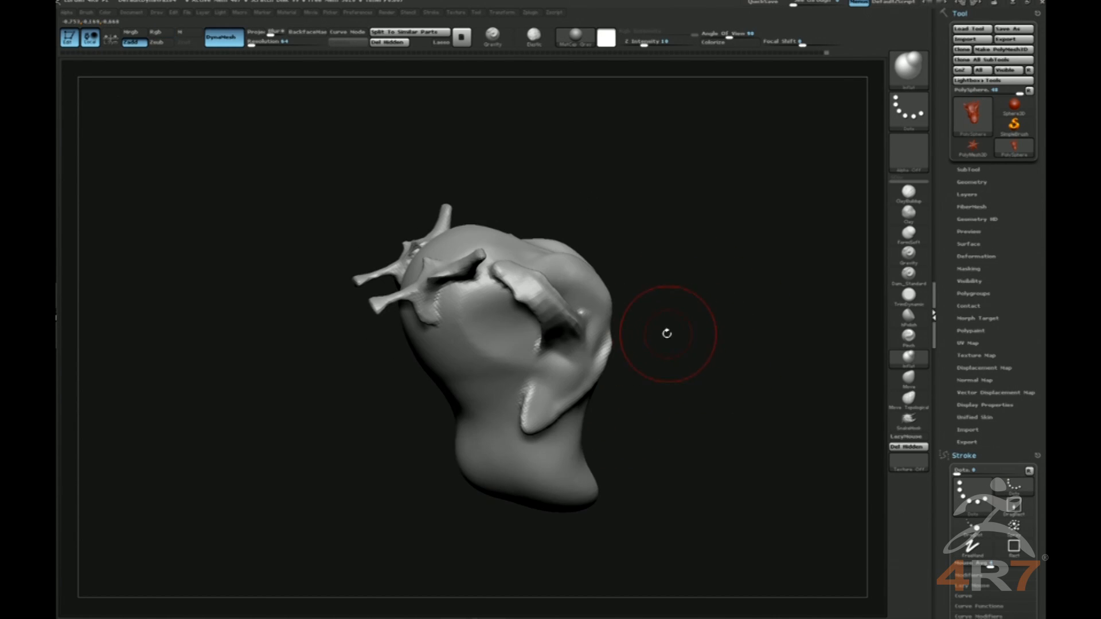
# Build up the cheek and the fused lower ends of the side bones with the FormSoft brush.
pyautogui.press('b')
pyautogui.press('f')
pyautogui.press('s')
pyautogui.moveTo(707, 349); pyautogui.dragTo(652, 336)
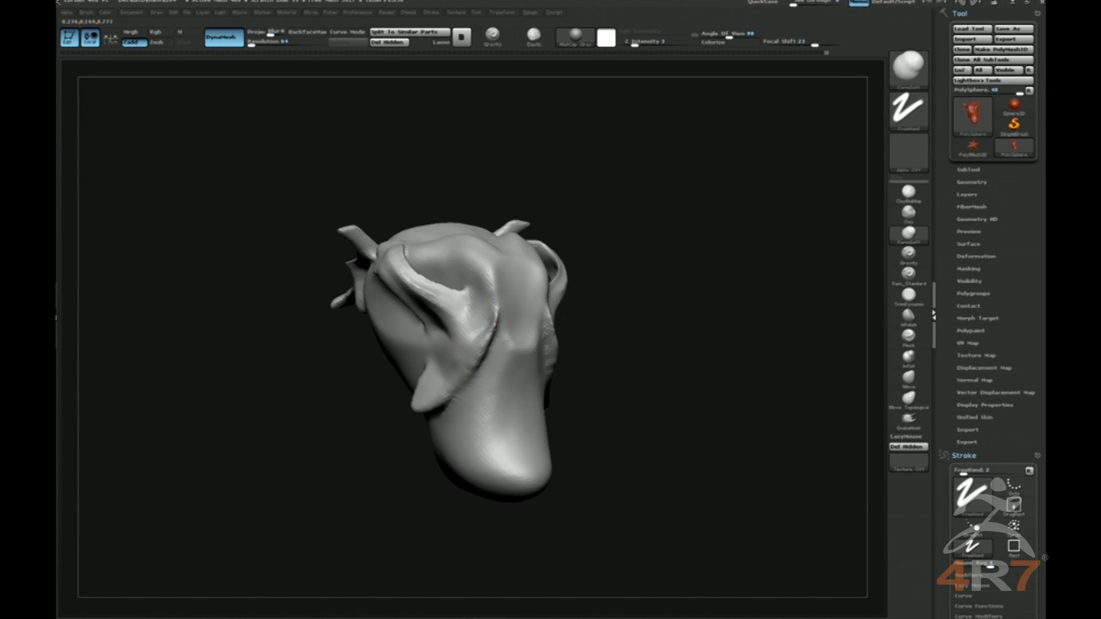
pyautogui.moveTo(438, 390); pyautogui.dragTo(430, 402)
pyautogui.moveTo(521, 368)
pyautogui.mouseDown(button='right')
pyautogui.moveTo(705, 392)
pyautogui.moveTo(664, 378)
pyautogui.mouseUp(button='right')
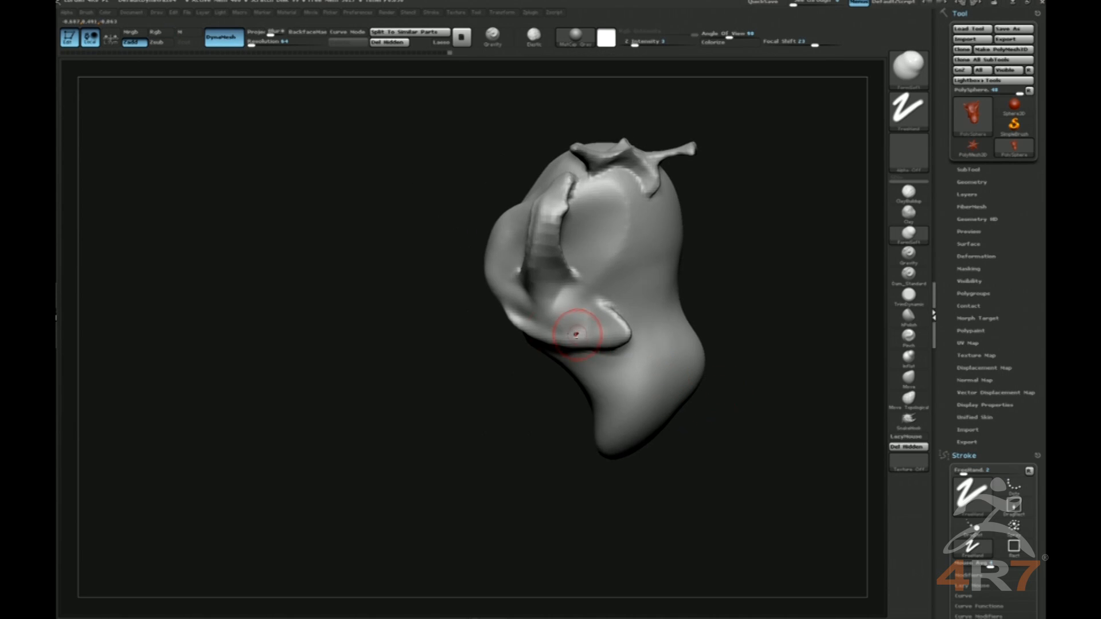
# Pull the jaw corner backward into a point with SnakeHook and soften its form with FormSoft.
pyautogui.press('b')
pyautogui.press('s')
pyautogui.press('h')
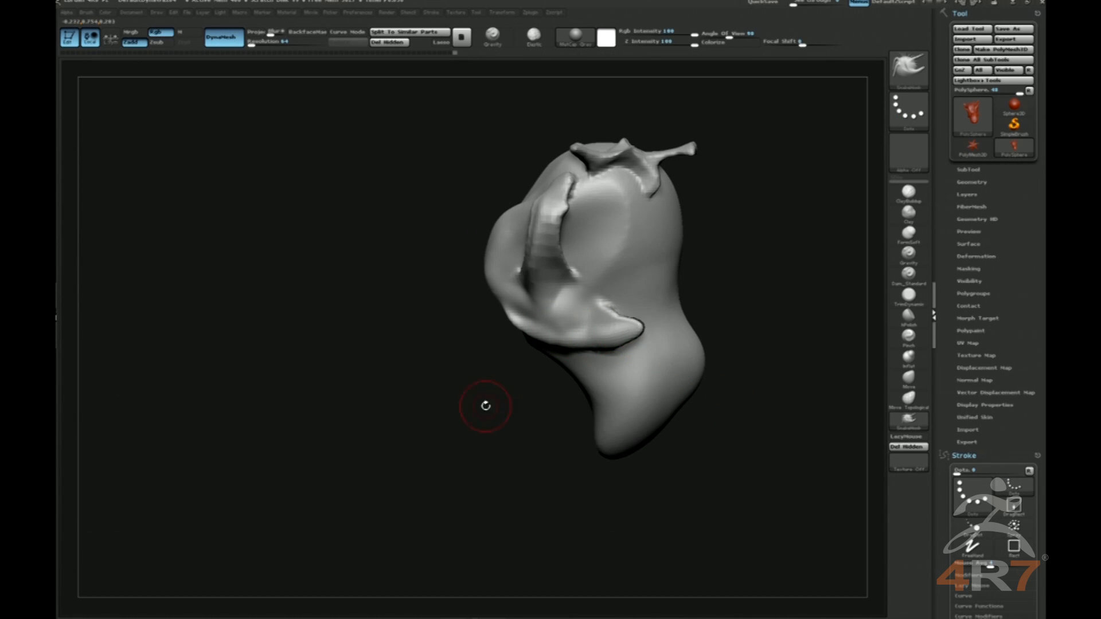
pyautogui.moveTo(486, 405); pyautogui.dragTo(545, 398)
pyautogui.press('b')
pyautogui.press('f')
pyautogui.press('s')
pyautogui.moveTo(732, 316); pyautogui.dragTo(780, 277, button='right')
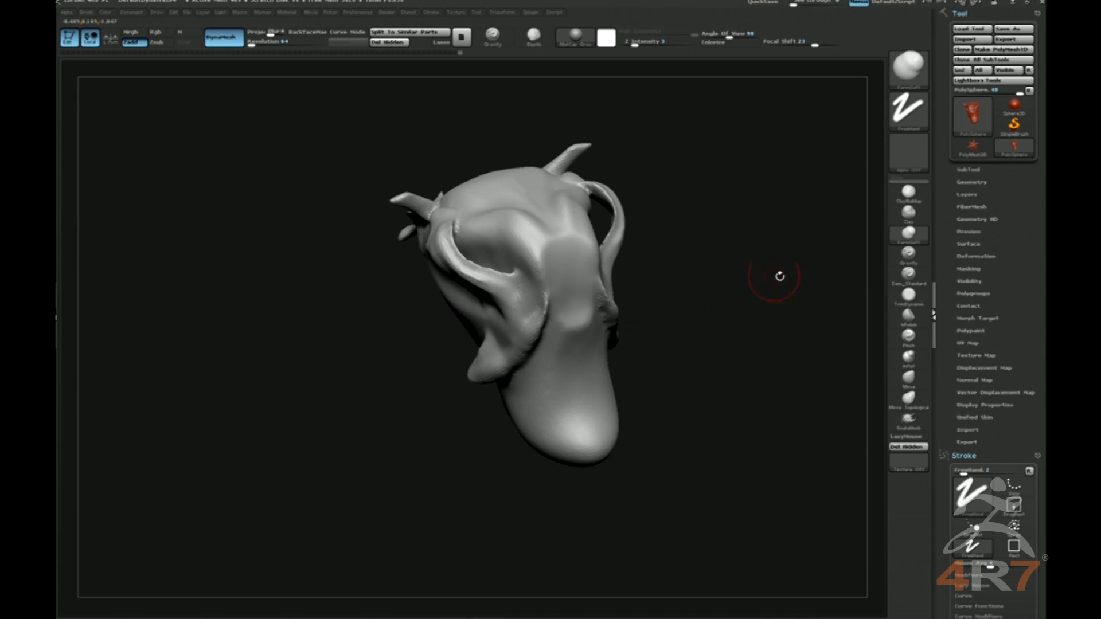
# Carve a crease under the nose across the muzzle with Dam_Standard, adjusting its Z Intensity, and remesh the head.
pyautogui.press('b')
pyautogui.press('d')
pyautogui.press('s')
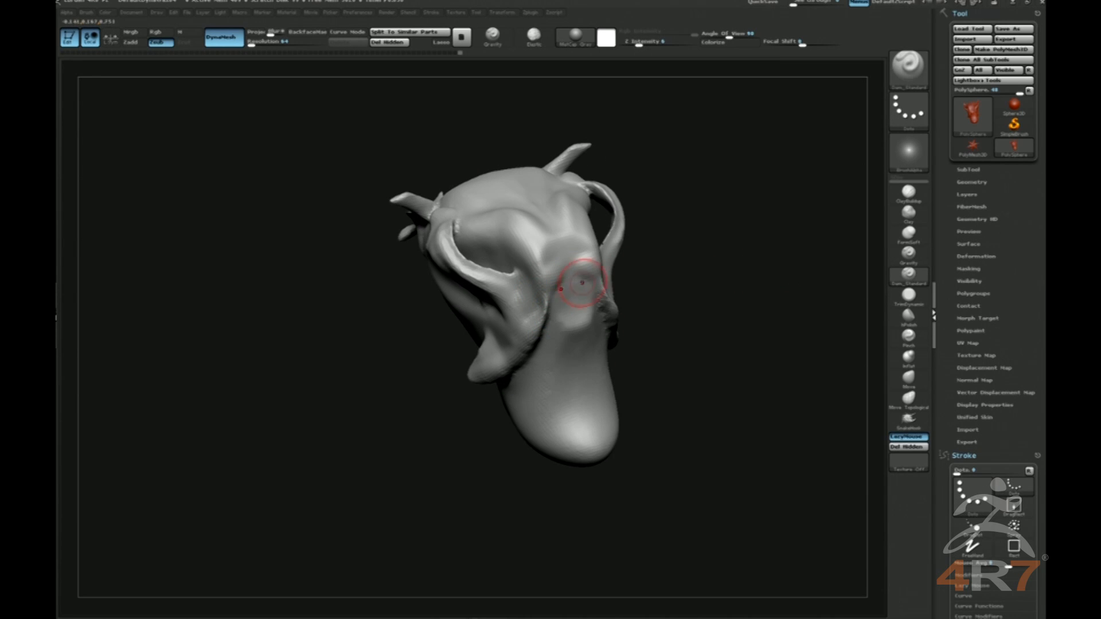
pyautogui.moveTo(661, 270)
pyautogui.keyDown('shift'); pyautogui.mouseDown()
pyautogui.moveTo(698, 294)
pyautogui.moveTo(678, 287)
pyautogui.mouseUp(); pyautogui.keyUp('shift')
pyautogui.press('u')
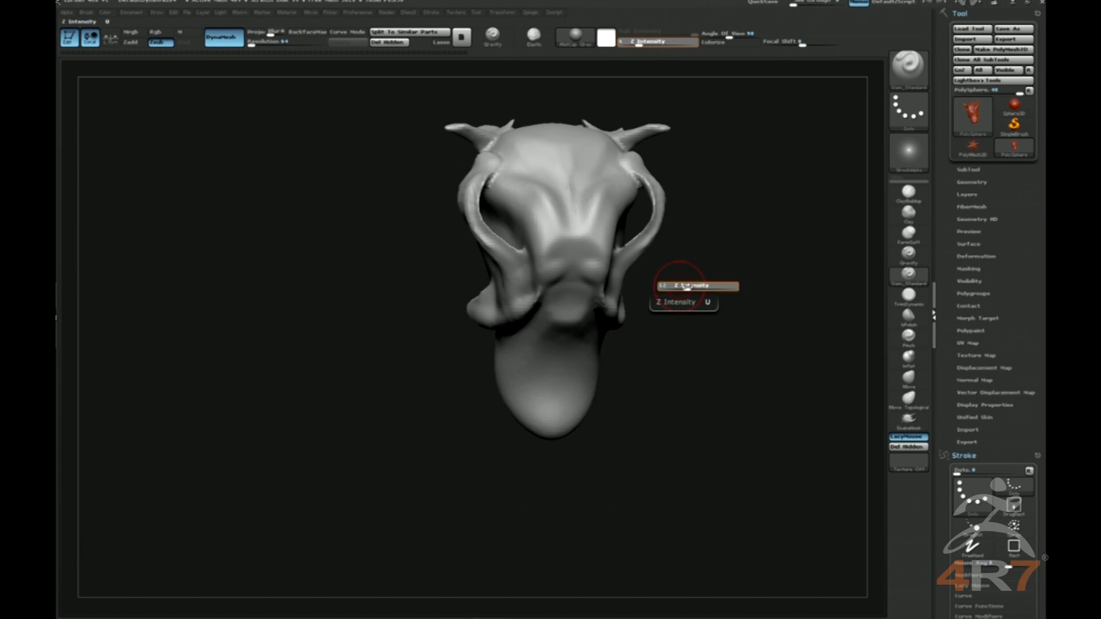
pyautogui.click(689, 286)
pyautogui.keyDown('ctrl'); pyautogui.moveTo(708, 291); pyautogui.dragTo(710, 328); pyautogui.keyUp('ctrl')
pyautogui.moveTo(697, 261)
pyautogui.mouseDown()
pyautogui.moveTo(712, 226)
pyautogui.moveTo(696, 232)
pyautogui.moveTo(667, 184)
pyautogui.mouseUp()
# Fill out the side arches around the eye sockets with the FormSoft and Inflat brushes.
pyautogui.press('b')
pyautogui.press('f')
pyautogui.press('s')
pyautogui.press('b')
pyautogui.press('i')
pyautogui.press('n')
pyautogui.moveTo(720, 201)
pyautogui.keyDown('shift'); pyautogui.mouseDown()
pyautogui.moveTo(741, 209)
pyautogui.moveTo(705, 235)
pyautogui.mouseUp(); pyautogui.keyUp('shift')
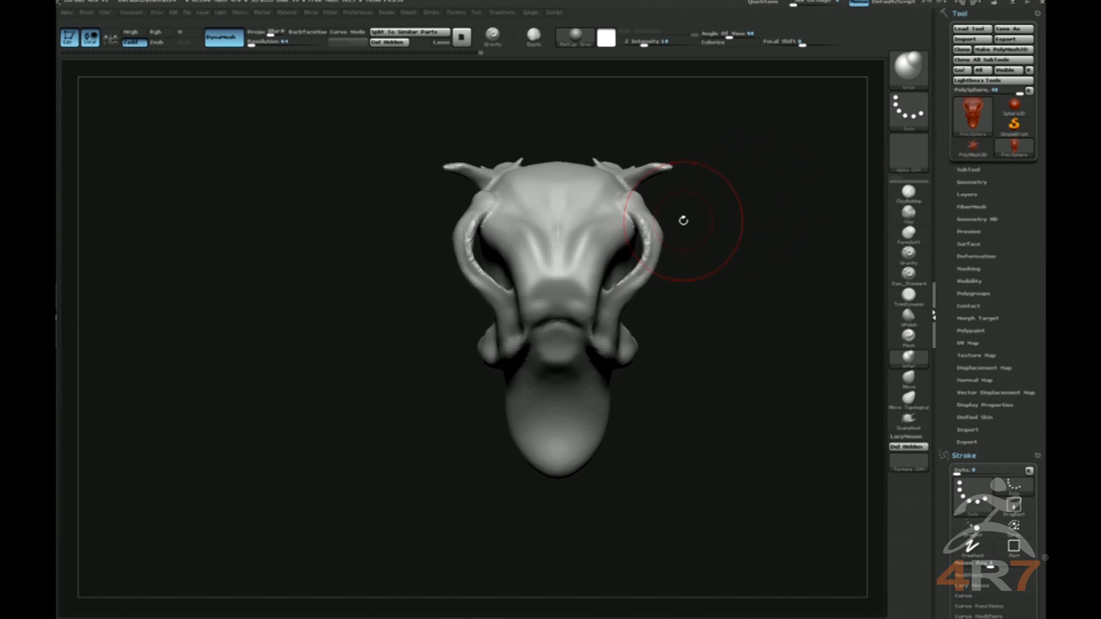
# Build up the centre of the forehead toward the crown with the FormSoft brush.
pyautogui.press('b')
pyautogui.press('f')
pyautogui.press('s')
pyautogui.moveTo(562, 212); pyautogui.dragTo(563, 168)
# Reshape the skull's profile at the forehead and crown with the Move brush.
pyautogui.press('b')
pyautogui.press('m')
pyautogui.press('v')
pyautogui.moveTo(680, 144); pyautogui.dragTo(603, 156)
pyautogui.moveTo(554, 220)
pyautogui.mouseDown()
pyautogui.moveTo(533, 214)
pyautogui.moveTo(438, 246)
pyautogui.moveTo(495, 208)
pyautogui.mouseUp()
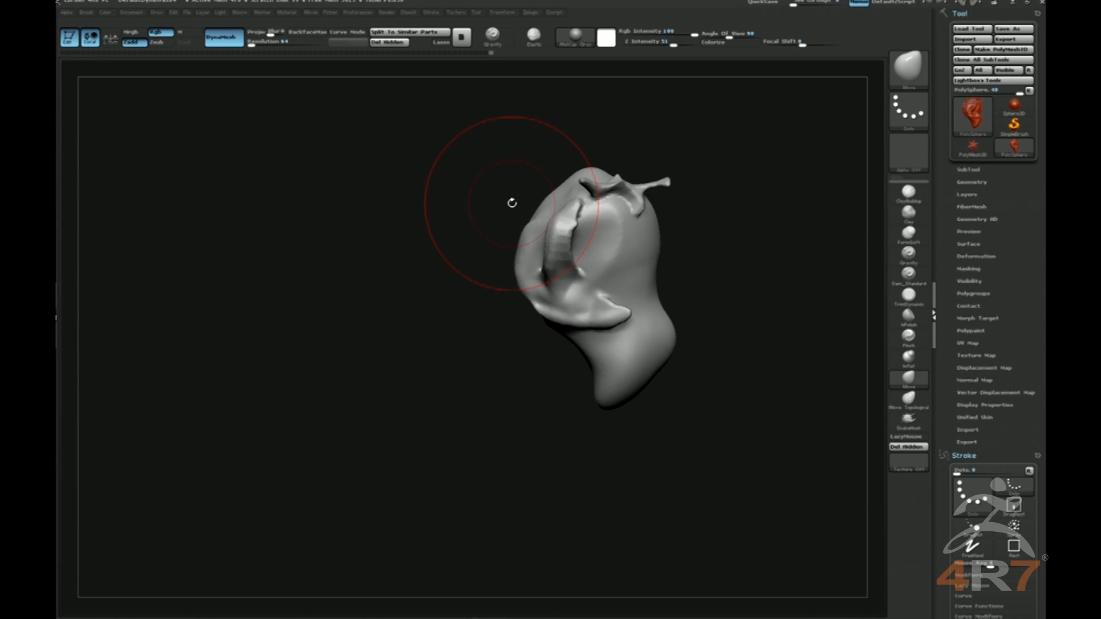
pyautogui.moveTo(560, 214)
pyautogui.mouseDown()
pyautogui.moveTo(535, 216)
pyautogui.moveTo(600, 195)
pyautogui.moveTo(707, 234)
pyautogui.mouseUp()
# Add volume to the side of the head with FormSoft and flatten its planes with TrimDynamic.
pyautogui.press('s')
pyautogui.press('s')
pyautogui.press('2')
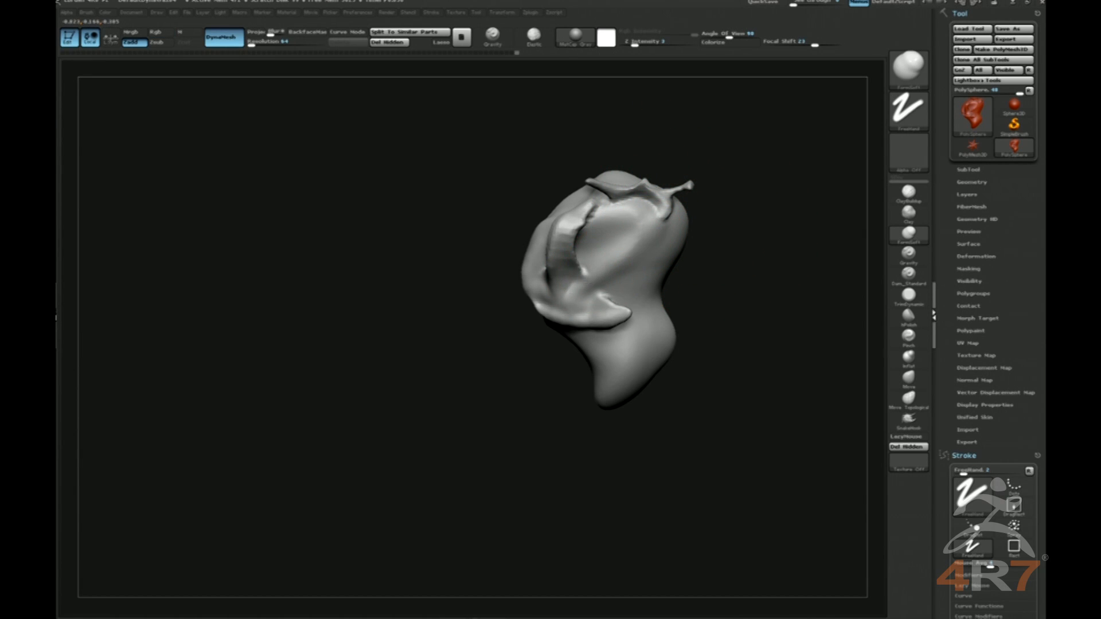
pyautogui.moveTo(762, 267)
pyautogui.mouseDown()
pyautogui.moveTo(625, 269)
pyautogui.moveTo(592, 305)
pyautogui.mouseUp()
pyautogui.press('3')
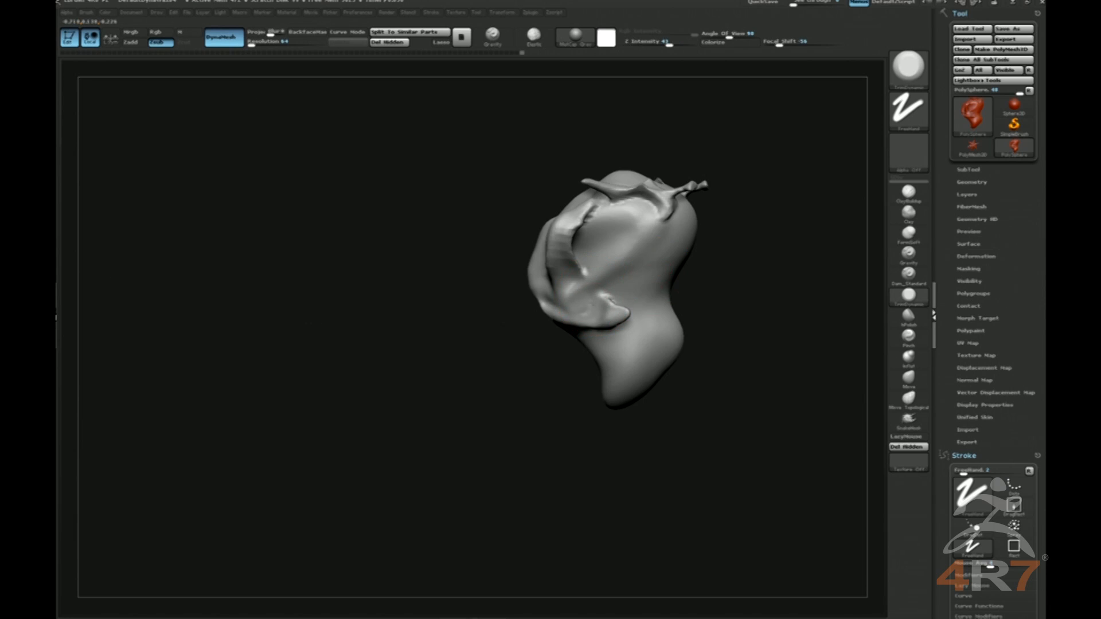
pyautogui.moveTo(762, 271)
pyautogui.mouseDown()
pyautogui.moveTo(710, 281)
pyautogui.moveTo(710, 290)
pyautogui.moveTo(570, 279)
pyautogui.mouseUp()
pyautogui.press('2')
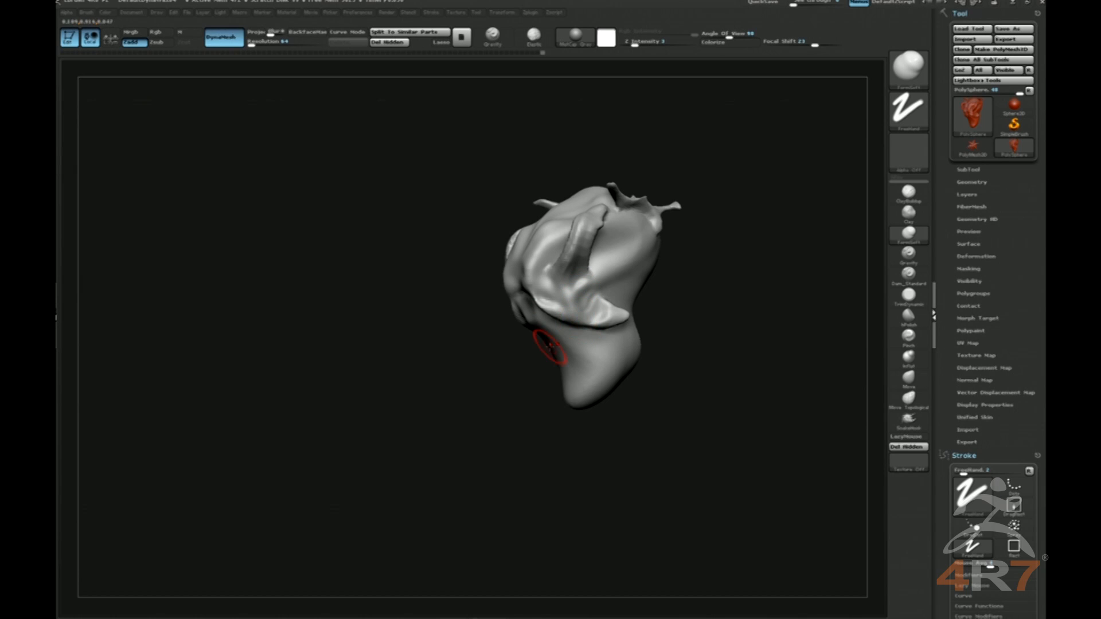
# Push the muzzle's side profile forward with the Move brush.
pyautogui.press('1')
pyautogui.moveTo(696, 260); pyautogui.dragTo(669, 262)
pyautogui.moveTo(559, 287); pyautogui.dragTo(541, 290)
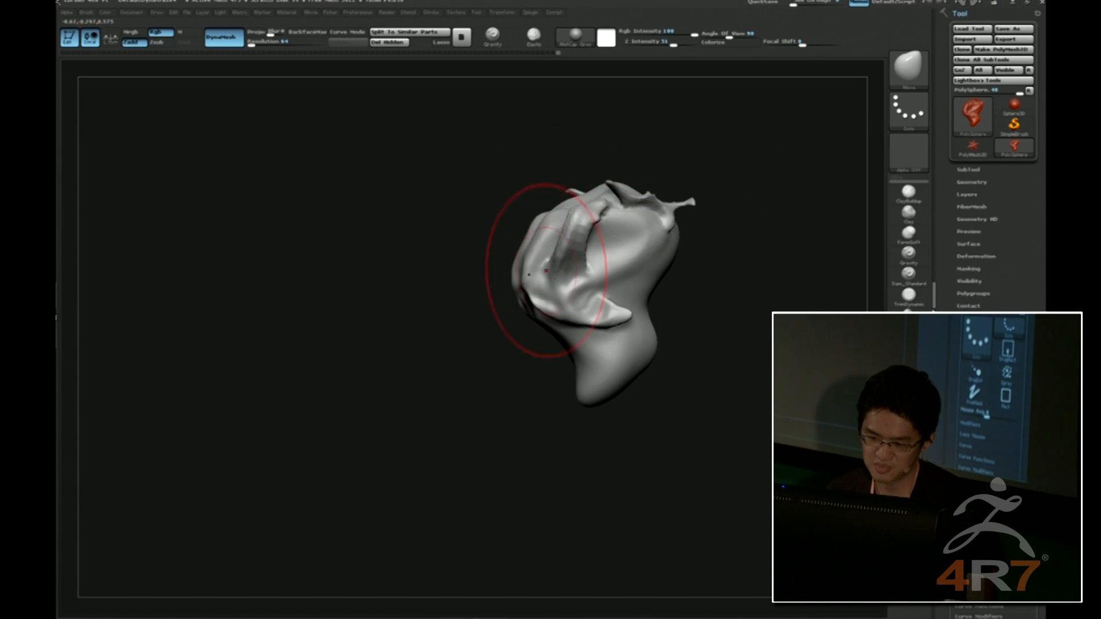
# Insert a Leg-Assembly bone on the top of the head with the IMM Dragon Bones brush.
pyautogui.press('b')
pyautogui.press('i')
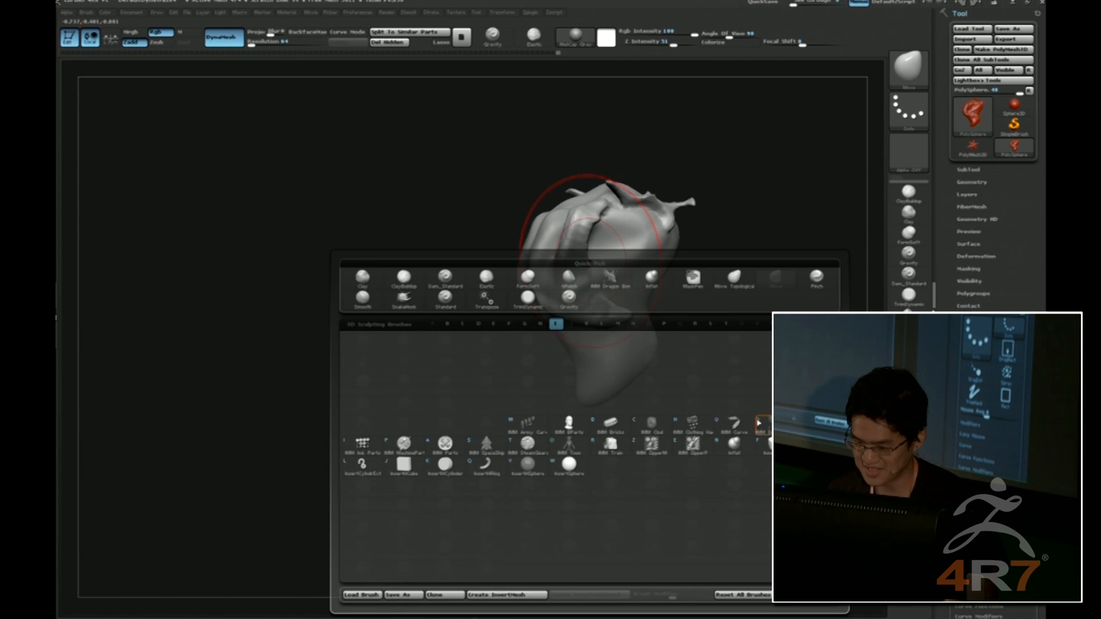
pyautogui.click(758, 423)
pyautogui.press('m')
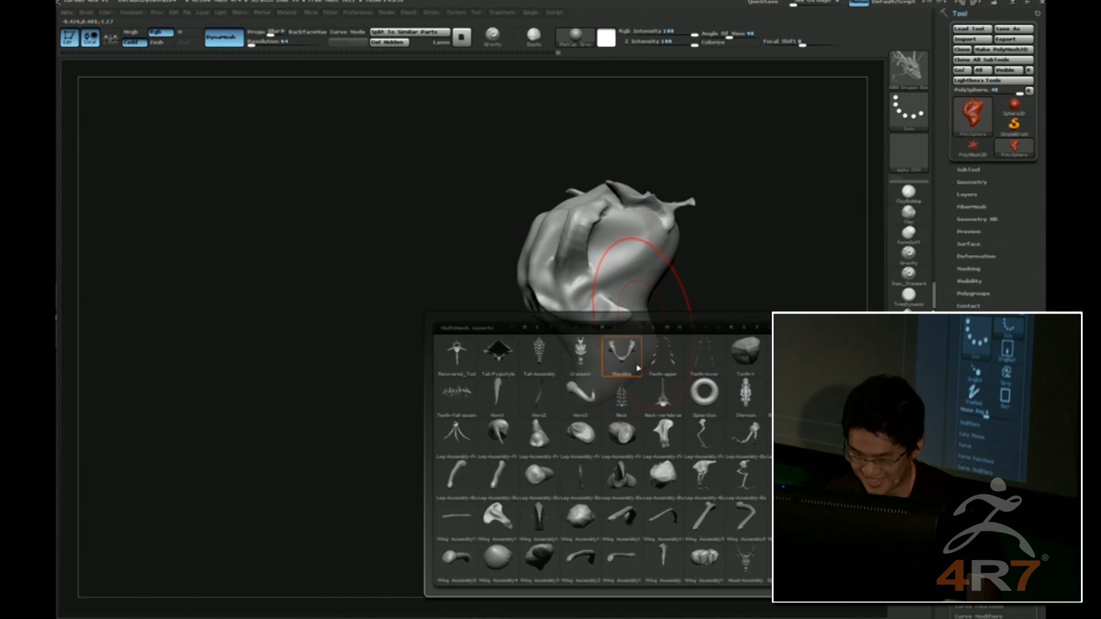
pyautogui.click(666, 438)
pyautogui.moveTo(693, 344); pyautogui.dragTo(831, 298)
pyautogui.moveTo(581, 241)
pyautogui.mouseDown()
pyautogui.moveTo(712, 226)
pyautogui.moveTo(695, 302)
pyautogui.moveTo(705, 293)
pyautogui.moveTo(686, 304)
pyautogui.mouseUp()
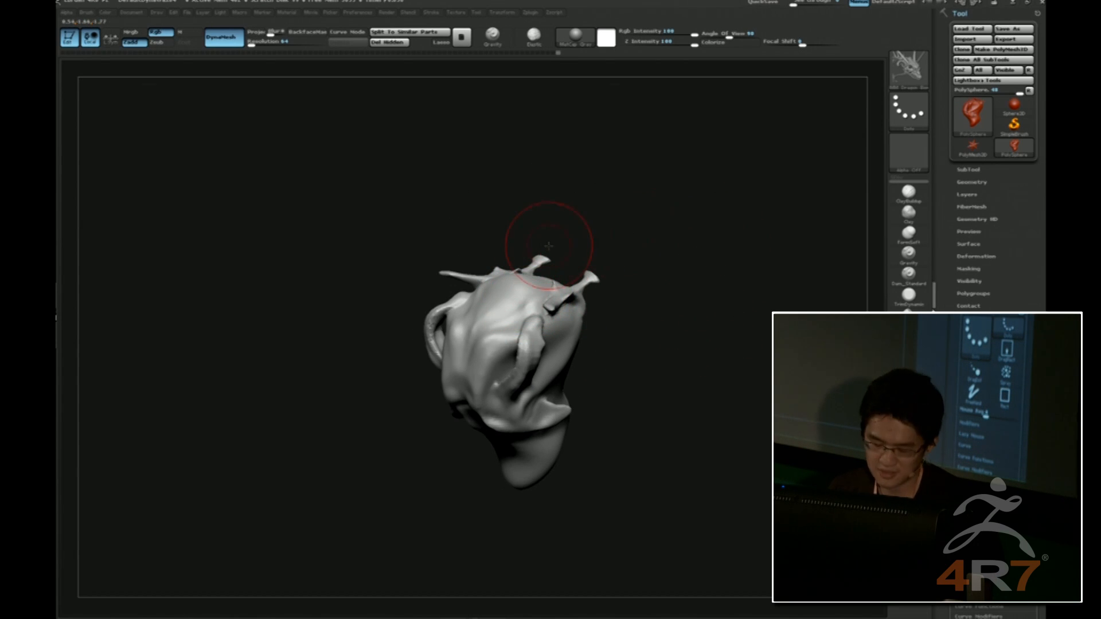
pyautogui.moveTo(668, 215); pyautogui.dragTo(697, 240)
pyautogui.moveTo(528, 253)
pyautogui.mouseDown()
pyautogui.moveTo(557, 219)
pyautogui.moveTo(545, 220)
pyautogui.moveTo(545, 208)
pyautogui.mouseUp()
pyautogui.moveTo(654, 201)
pyautogui.mouseDown()
pyautogui.moveTo(692, 206)
pyautogui.moveTo(678, 287)
pyautogui.mouseUp()
# Position the inserted bone so it projects from the upper back of the head with Transpose Move, and clear the mask.
pyautogui.press('w')
pyautogui.moveTo(481, 256); pyautogui.dragTo(565, 439)
pyautogui.moveTo(519, 339); pyautogui.dragTo(576, 374)
pyautogui.moveTo(554, 286); pyautogui.dragTo(652, 141)
pyautogui.moveTo(706, 279); pyautogui.dragTo(652, 133)
pyautogui.moveTo(603, 207); pyautogui.dragTo(637, 201)
pyautogui.press('q')
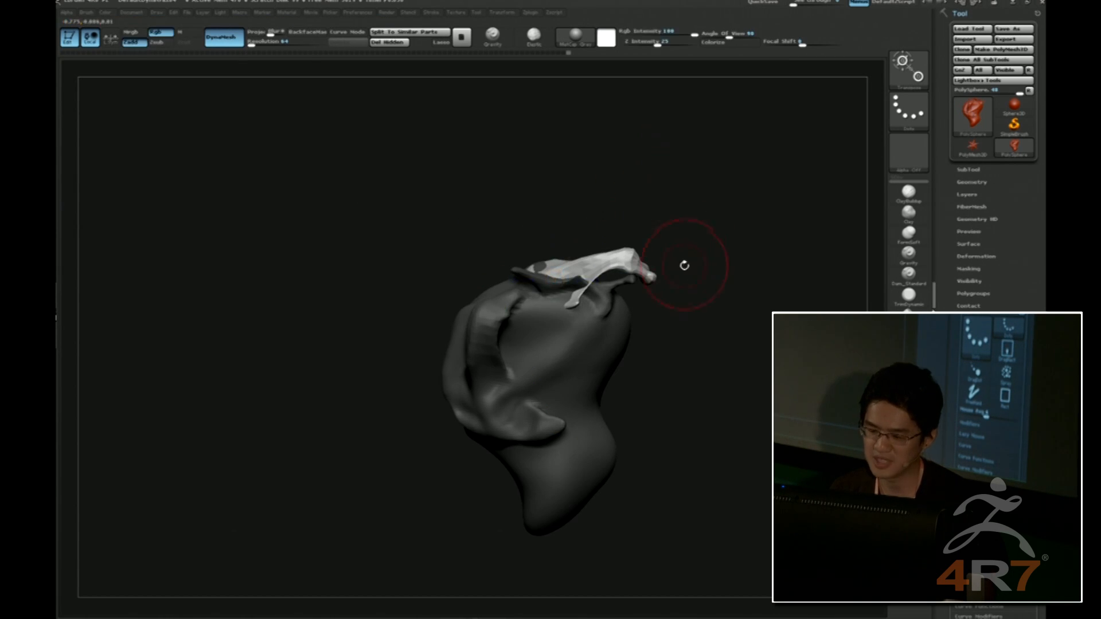
pyautogui.moveTo(682, 265); pyautogui.dragTo(717, 292)
pyautogui.moveTo(704, 246)
pyautogui.mouseDown()
pyautogui.moveTo(645, 234)
pyautogui.moveTo(693, 221)
pyautogui.moveTo(720, 234)
pyautogui.moveTo(737, 327)
pyautogui.mouseUp()
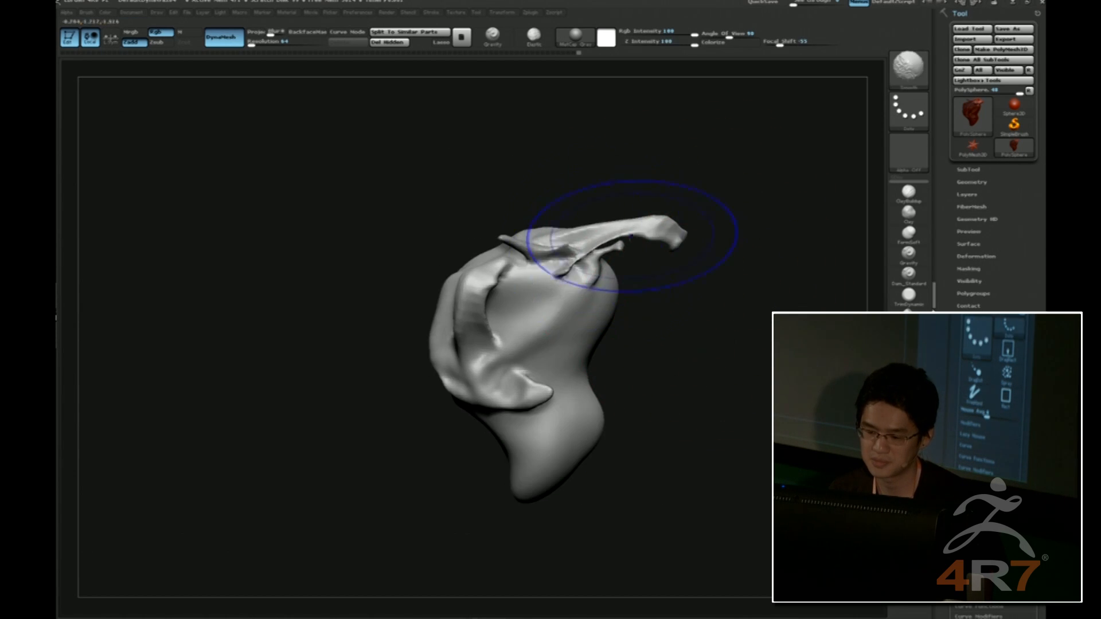
# Blend the base of the projecting bone into the upper head with the FormSoft and Inflat brushes.
pyautogui.press('s')
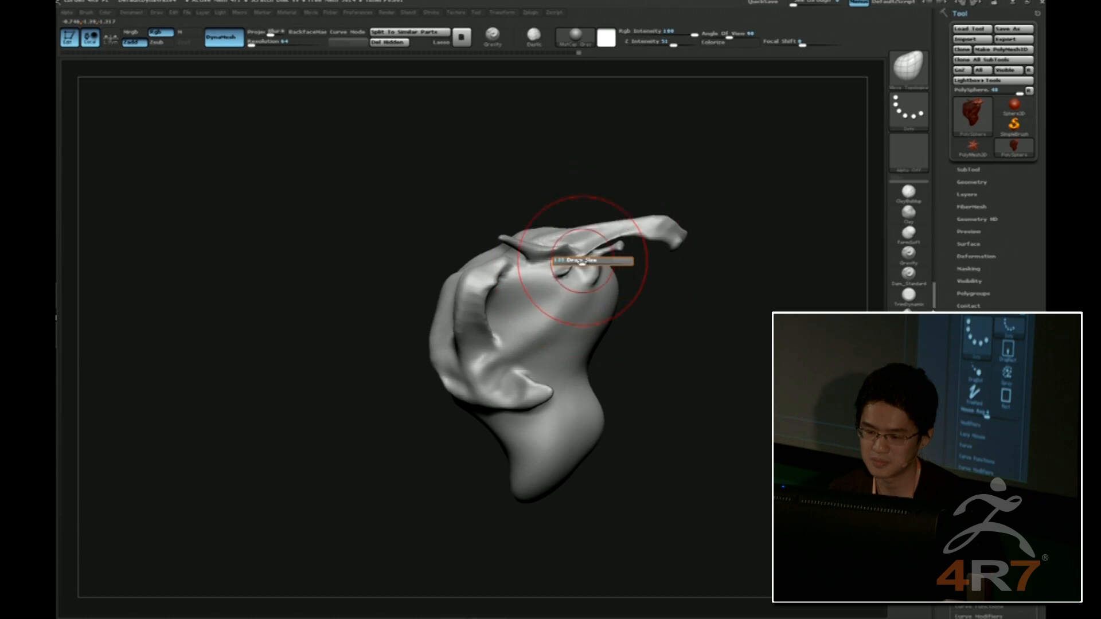
pyautogui.hotkey('ctrl', 'z')
pyautogui.press('s')
pyautogui.moveTo(575, 258); pyautogui.dragTo(566, 258)
pyautogui.press('3')
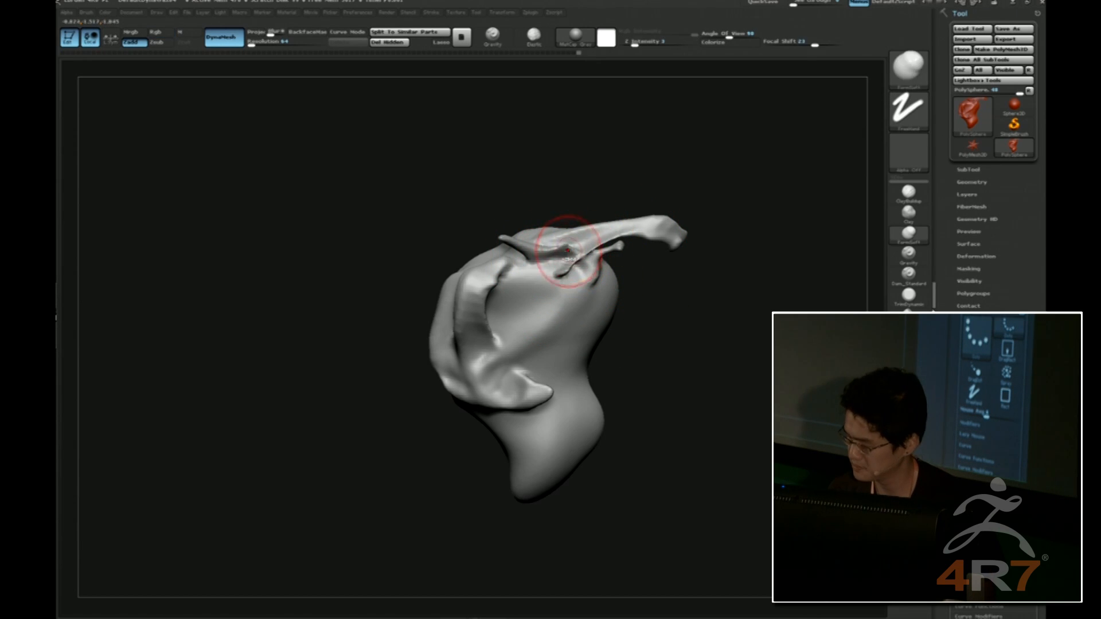
pyautogui.hotkey('ctrl', 'z')
pyautogui.press('4')
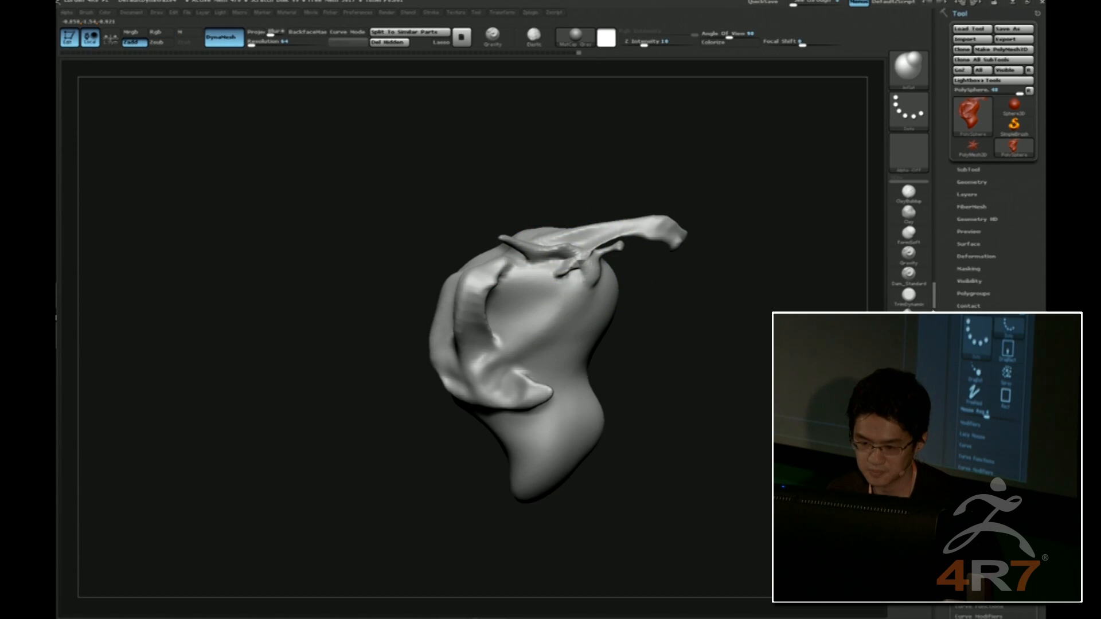
pyautogui.hotkey('ctrl', 'shift', 'z')
# Refine the surface around the side bones and adjust its shape with the Move brush.
pyautogui.press('5')
pyautogui.moveTo(642, 295)
pyautogui.mouseDown()
pyautogui.moveTo(715, 300)
pyautogui.moveTo(722, 314)
pyautogui.mouseUp()
pyautogui.moveTo(496, 283)
pyautogui.mouseDown()
pyautogui.moveTo(487, 314)
pyautogui.moveTo(469, 314)
pyautogui.moveTo(484, 315)
pyautogui.mouseUp()
pyautogui.press('s')
pyautogui.press('1')
pyautogui.press('s')
pyautogui.moveTo(723, 315)
pyautogui.keyDown('alt'); pyautogui.mouseDown()
pyautogui.moveTo(730, 338)
pyautogui.moveTo(694, 316)
pyautogui.mouseUp(); pyautogui.keyUp('alt')
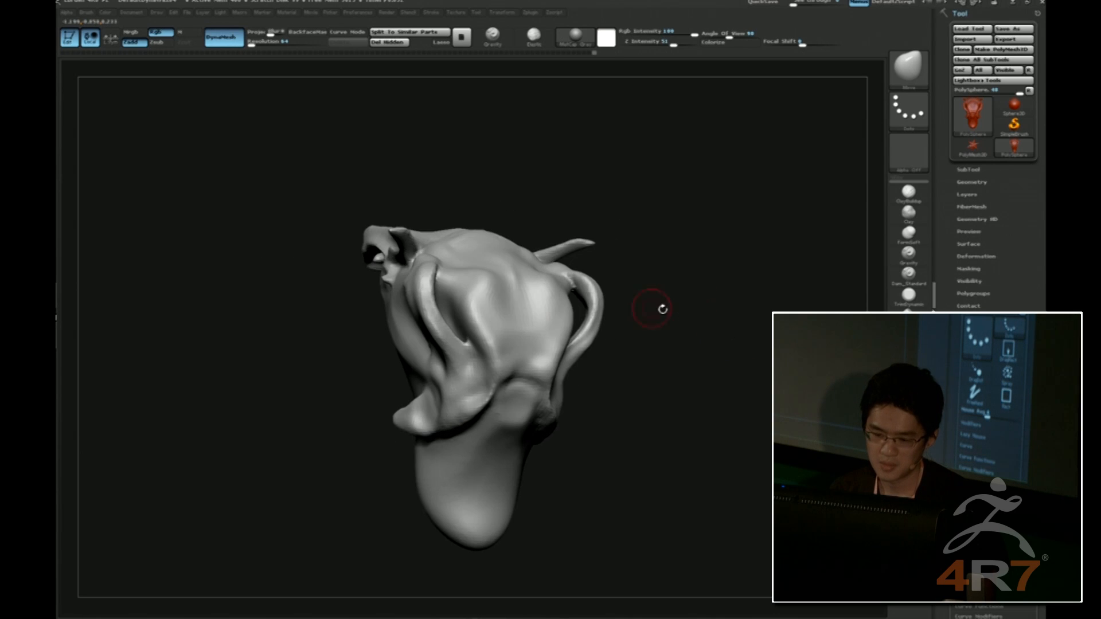
# Build up the brow and forehead forms between the side arches with the FormSoft brush.
pyautogui.press('3')
pyautogui.moveTo(498, 299); pyautogui.dragTo(685, 299)
pyautogui.press('s')
pyautogui.press('s')
pyautogui.moveTo(684, 298); pyautogui.dragTo(699, 299)
# Adjust the head's profile along the forehead and muzzle in side view with the Move brush.
pyautogui.press('1')
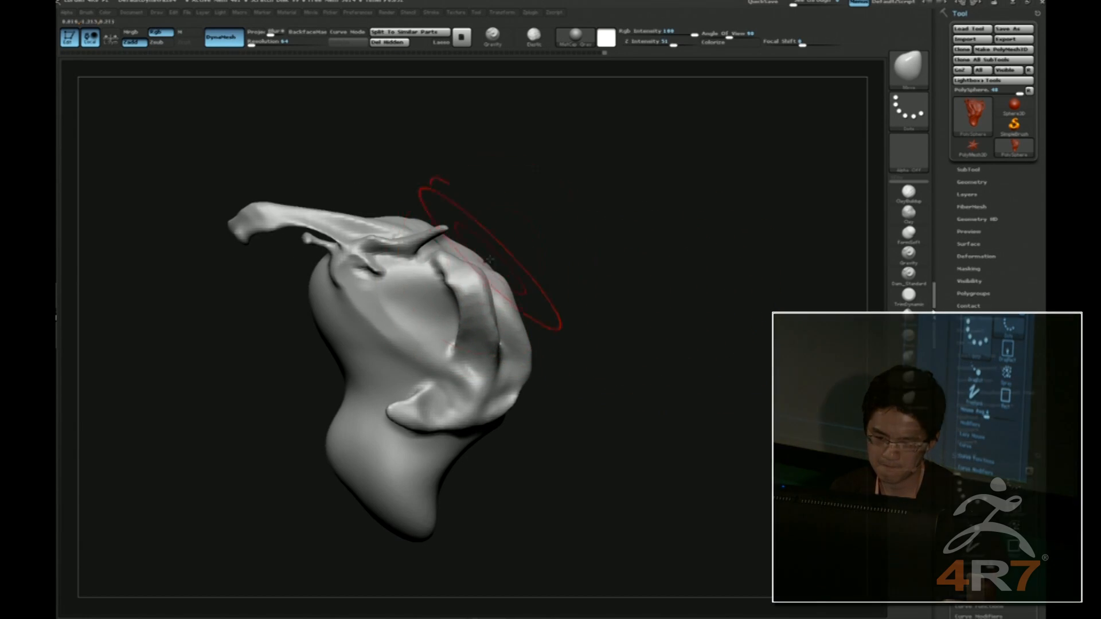
pyautogui.press('s')
pyautogui.moveTo(659, 392); pyautogui.dragTo(559, 393)
pyautogui.press('s')
pyautogui.moveTo(557, 393); pyautogui.dragTo(538, 394)
# Build up the front of the muzzle with FormSoft and smooth its surface.
pyautogui.press('2')
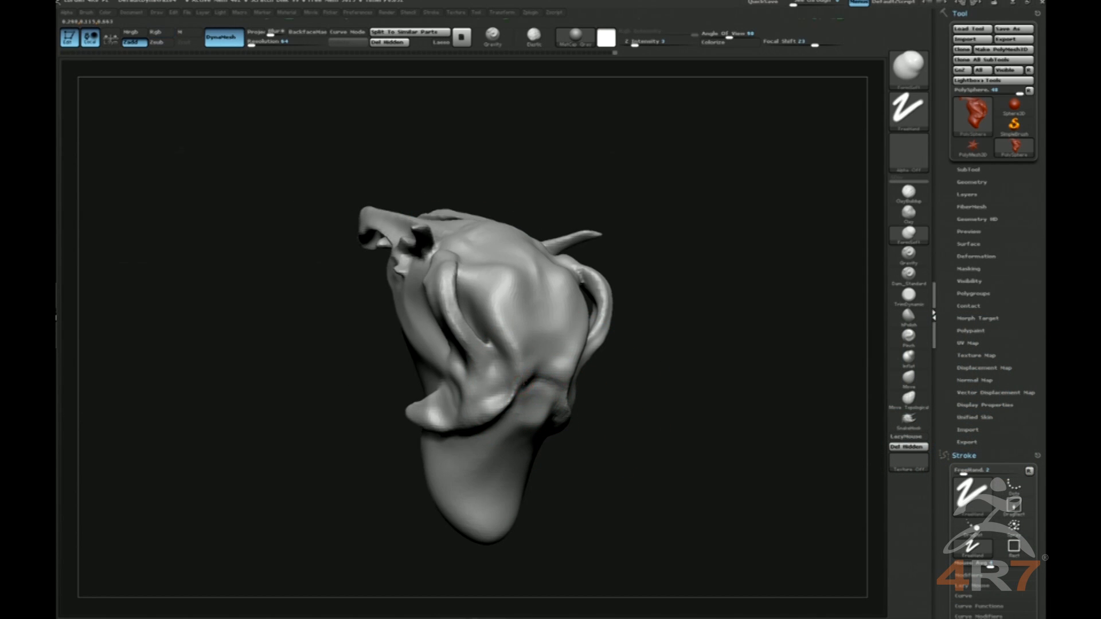
pyautogui.keyDown('shift'); pyautogui.moveTo(621, 386); pyautogui.dragTo(636, 381); pyautogui.keyUp('shift')
pyautogui.press('3')
pyautogui.press('s')
pyautogui.moveTo(582, 410)
pyautogui.mouseDown()
pyautogui.moveTo(536, 423)
pyautogui.moveTo(589, 410)
pyautogui.mouseUp()
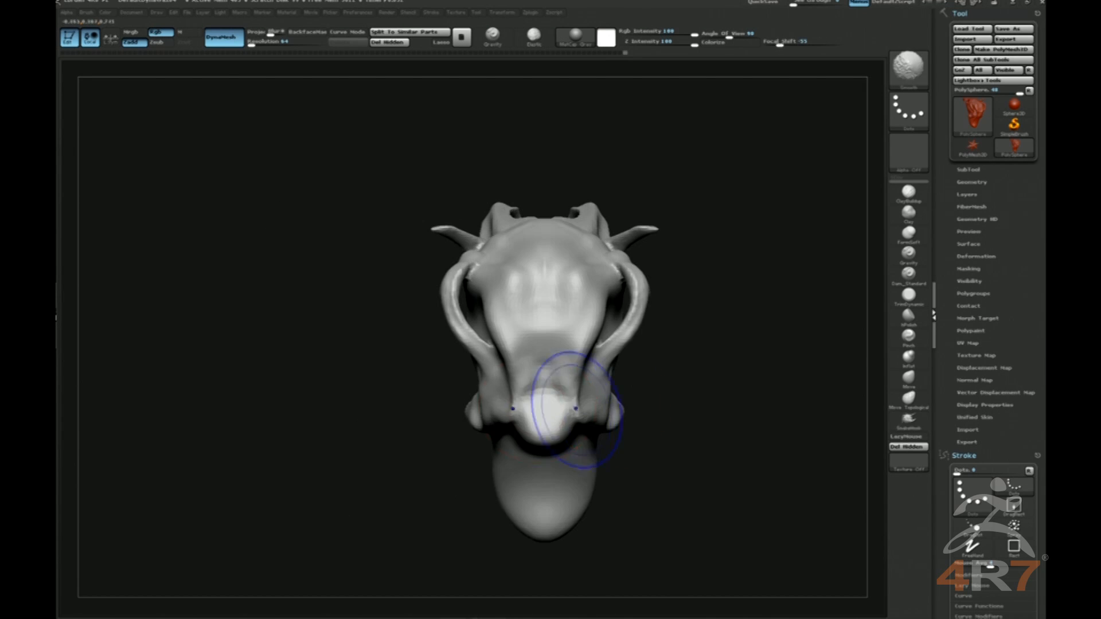
# Pull the tip of the muzzle forward and downward with the SnakeHook brush.
pyautogui.moveTo(479, 401)
pyautogui.mouseDown()
pyautogui.moveTo(492, 397)
pyautogui.moveTo(496, 409)
pyautogui.mouseUp()
pyautogui.press('s')
pyautogui.moveTo(714, 401); pyautogui.dragTo(628, 403)
pyautogui.press('s')
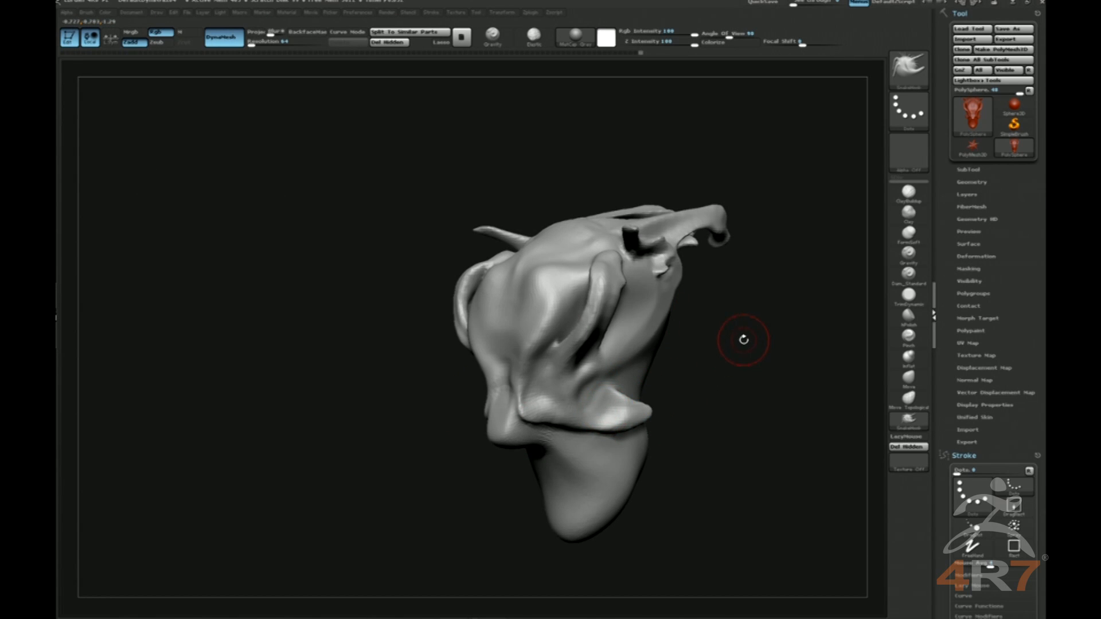
# Sculpt rounded forms at the nose tip and along the muzzle with the FormSoft brush.
pyautogui.click(908, 233)
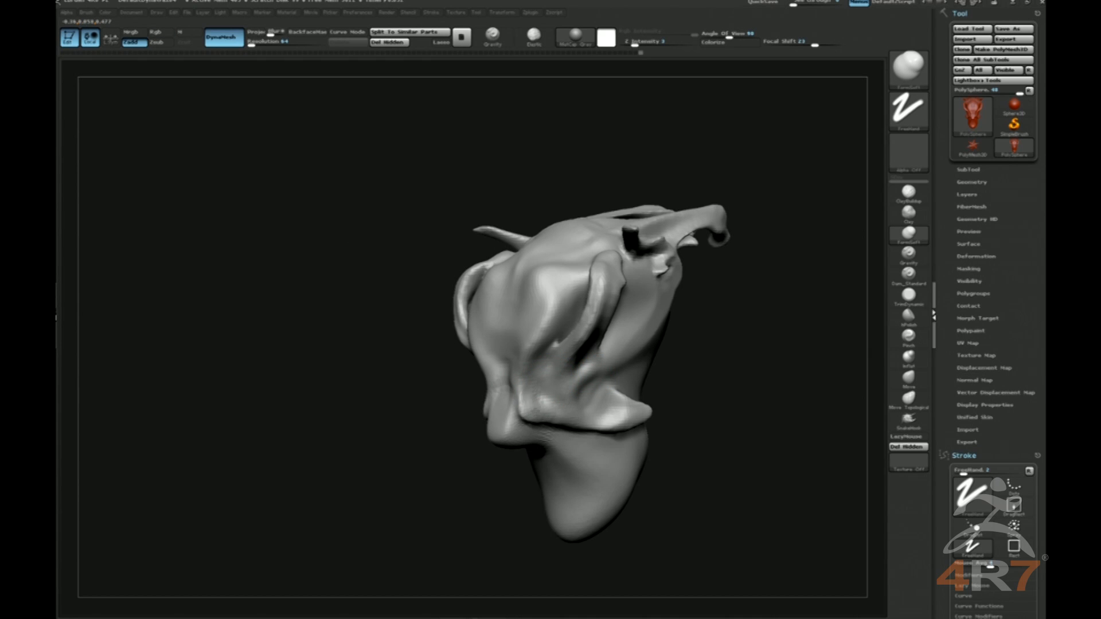
pyautogui.moveTo(755, 400); pyautogui.dragTo(775, 380)
pyautogui.moveTo(698, 374)
pyautogui.mouseDown()
pyautogui.moveTo(759, 334)
pyautogui.moveTo(739, 375)
pyautogui.mouseUp()
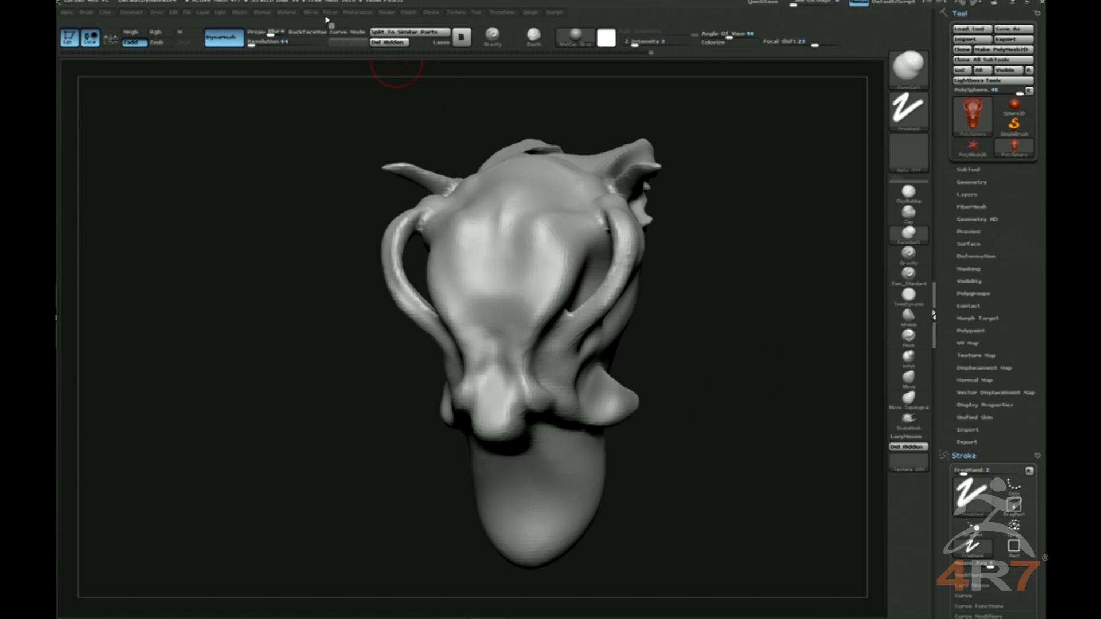
pyautogui.moveTo(418, 160); pyautogui.dragTo(696, 332)
# Draw a tube along the brow beside the eye loop with the CurveTubeSnap brush and adjust its thickness.
pyautogui.press('b')
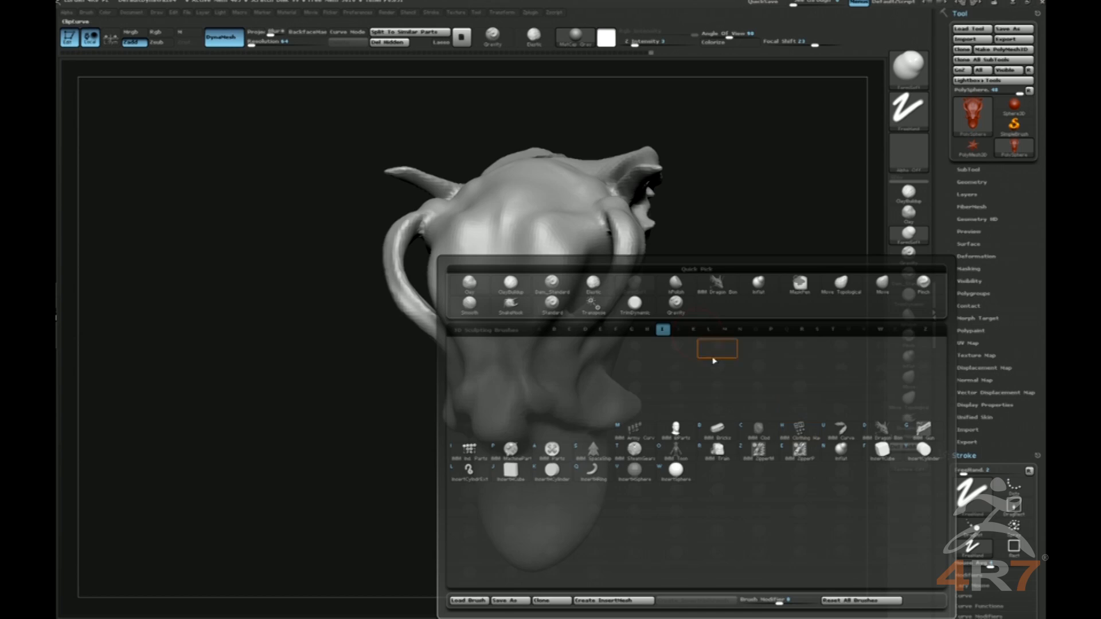
pyautogui.press('Escape')
pyautogui.press('b')
pyautogui.press('c')
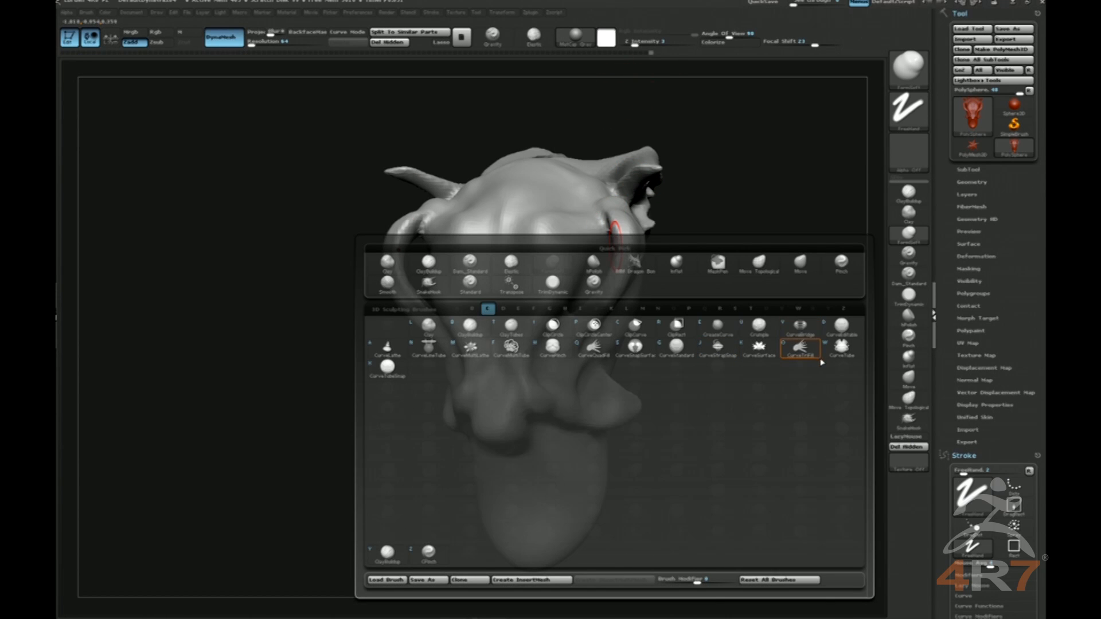
pyautogui.click(392, 370)
pyautogui.moveTo(703, 243); pyautogui.dragTo(565, 279)
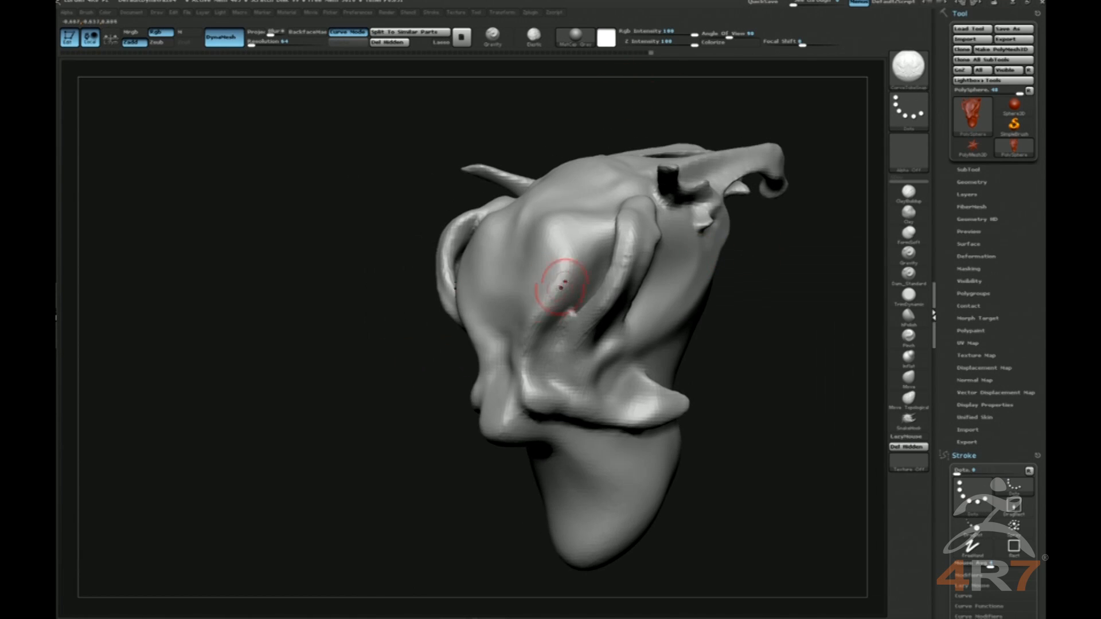
pyautogui.moveTo(580, 224); pyautogui.dragTo(656, 189)
pyautogui.keyDown('shift'); pyautogui.moveTo(816, 287); pyautogui.dragTo(828, 282); pyautogui.keyUp('shift')
pyautogui.press('s')
pyautogui.click(805, 291)
pyautogui.moveTo(769, 307)
pyautogui.mouseDown()
pyautogui.moveTo(790, 306)
pyautogui.moveTo(708, 301)
pyautogui.moveTo(781, 302)
pyautogui.moveTo(769, 248)
pyautogui.moveTo(685, 291)
pyautogui.mouseUp()
pyautogui.moveTo(427, 352)
pyautogui.mouseDown()
pyautogui.moveTo(565, 370)
pyautogui.moveTo(757, 343)
pyautogui.mouseUp()
pyautogui.click(625, 367)
# Reshape the new brow tube so it follows the side of the forehead, using the Move Topological brush.
pyautogui.press('s')
pyautogui.press('b')
pyautogui.press('m')
pyautogui.press('t')
pyautogui.moveTo(579, 317); pyautogui.dragTo(570, 325)
pyautogui.moveTo(769, 298); pyautogui.dragTo(705, 251)
pyautogui.moveTo(704, 179); pyautogui.dragTo(726, 180)
pyautogui.moveTo(527, 217); pyautogui.dragTo(565, 210)
pyautogui.moveTo(633, 196); pyautogui.dragTo(649, 200)
pyautogui.moveTo(383, 278); pyautogui.dragTo(464, 298)
# Fuse the brow tubes into the head with a DynaMesh update and smooth where they join the forehead.
pyautogui.keyDown('ctrl'); pyautogui.moveTo(729, 320); pyautogui.dragTo(731, 339); pyautogui.keyUp('ctrl')
pyautogui.keyDown('ctrl'); pyautogui.moveTo(735, 347); pyautogui.dragTo(737, 366); pyautogui.keyUp('ctrl')
pyautogui.keyDown('shift'); pyautogui.moveTo(510, 249); pyautogui.dragTo(508, 201); pyautogui.keyUp('shift')
pyautogui.moveTo(746, 241); pyautogui.dragTo(782, 243)
# Build up the forehead beside the fused brow ridges with the FormSoft brush.
pyautogui.press('s')
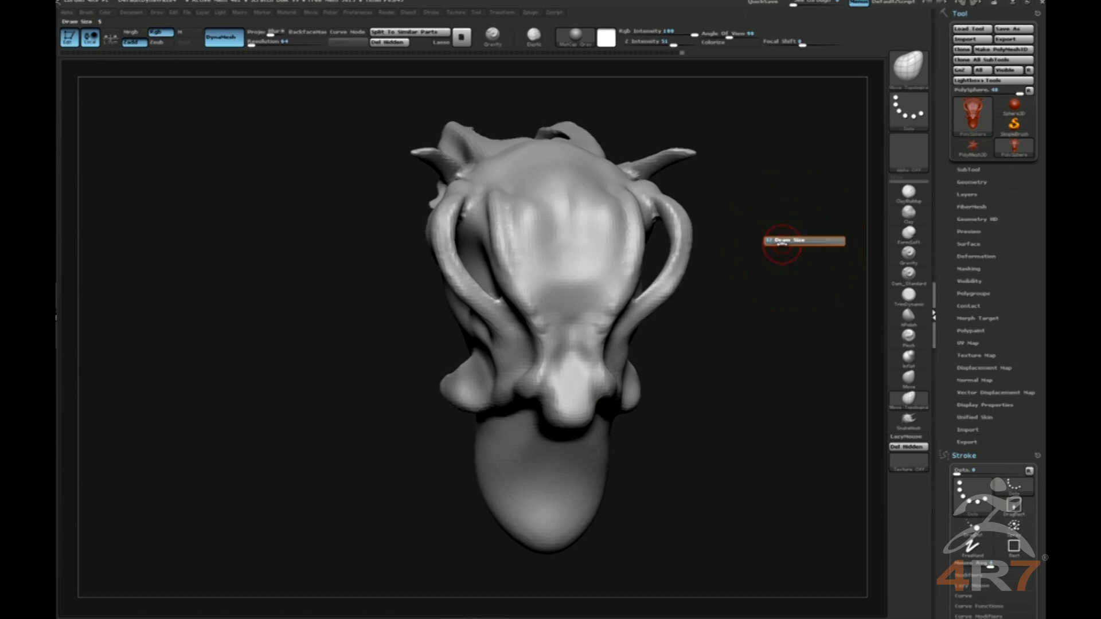
pyautogui.press('b')
pyautogui.press('f')
pyautogui.press('s')
pyautogui.moveTo(538, 212); pyautogui.dragTo(568, 221)
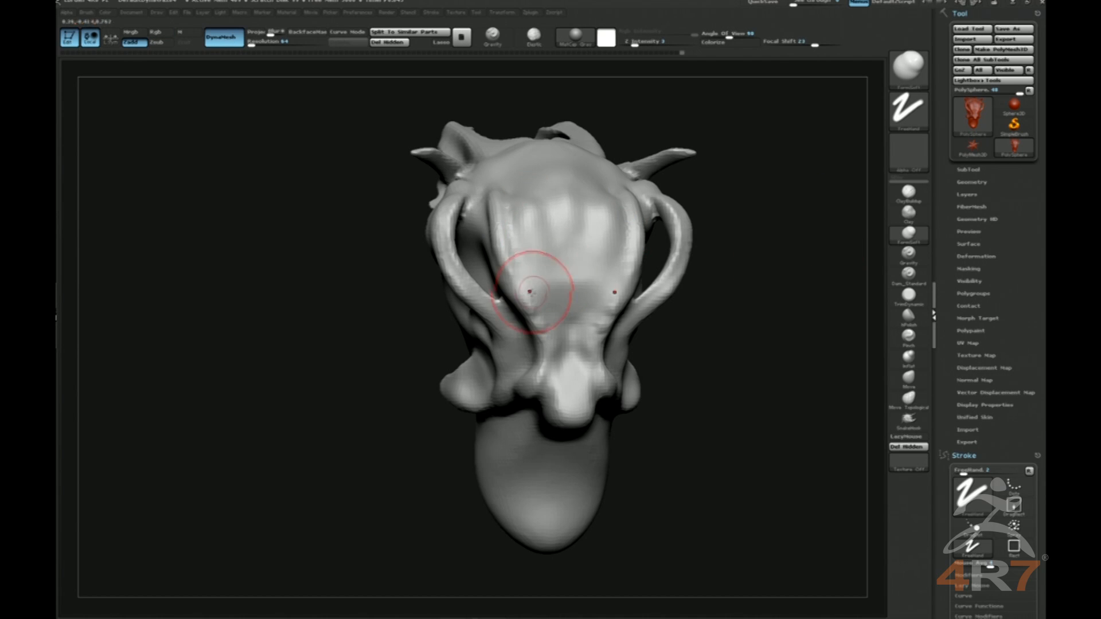
pyautogui.moveTo(516, 286); pyautogui.dragTo(534, 265)
pyautogui.moveTo(702, 269); pyautogui.dragTo(768, 277)
# Adjust the outline of the brow ridge next to the eye loop with the Move brush.
pyautogui.press('s')
pyautogui.moveTo(748, 277); pyautogui.dragTo(764, 277)
pyautogui.press('b')
pyautogui.press('m')
pyautogui.press('v')
pyautogui.moveTo(497, 279); pyautogui.dragTo(486, 270)
pyautogui.moveTo(659, 289)
pyautogui.mouseDown()
pyautogui.moveTo(715, 309)
pyautogui.moveTo(516, 295)
pyautogui.moveTo(473, 276)
pyautogui.mouseUp()
# Shift the side brow ridge backward in side view with Move Topological, undoing the first attempt.
pyautogui.press('b')
pyautogui.press('m')
pyautogui.press('t')
pyautogui.press('s')
pyautogui.moveTo(473, 282); pyautogui.dragTo(470, 268)
pyautogui.hotkey('ctrl', 'z')
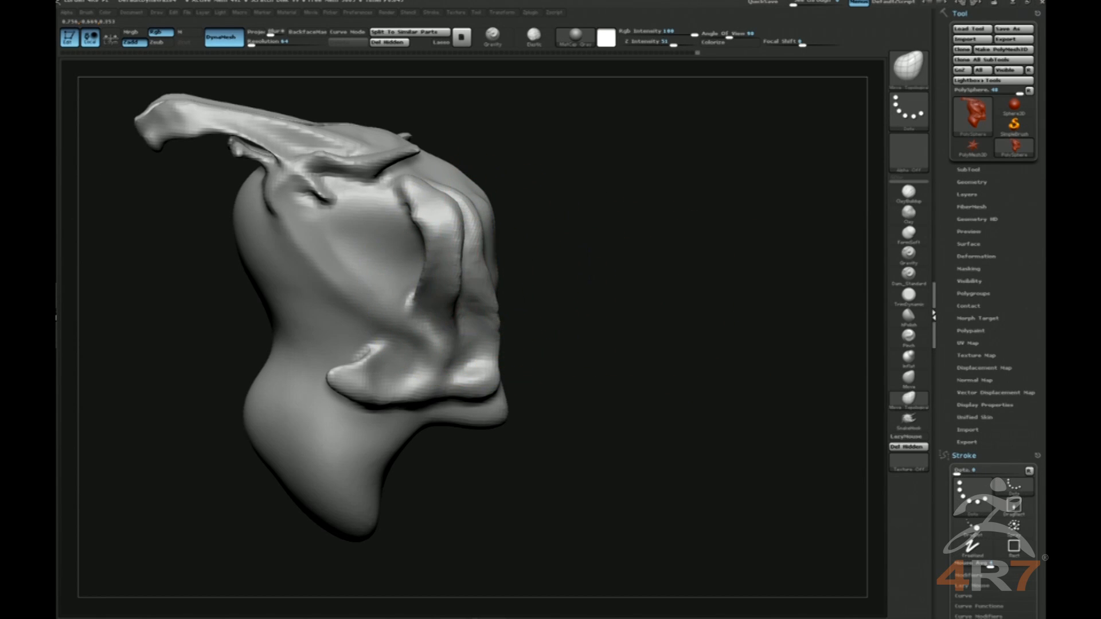
pyautogui.moveTo(436, 229)
pyautogui.mouseDown()
pyautogui.moveTo(419, 217)
pyautogui.moveTo(411, 221)
pyautogui.moveTo(433, 234)
pyautogui.moveTo(391, 224)
pyautogui.mouseUp()
# Add soft volume along the lower brow ridge and the bridge of the muzzle with the FormSoft brush.
pyautogui.press('s')
pyautogui.moveTo(605, 282); pyautogui.dragTo(538, 284)
pyautogui.press('s')
pyautogui.moveTo(596, 283); pyautogui.dragTo(539, 288)
pyautogui.moveTo(392, 334); pyautogui.dragTo(522, 284)
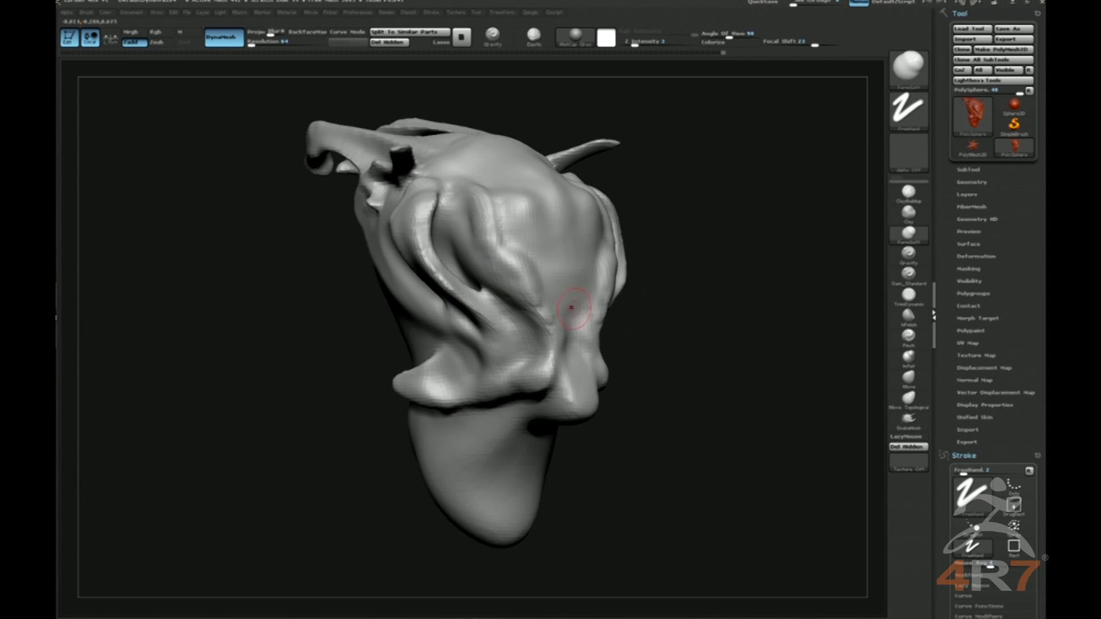
pyautogui.moveTo(802, 312); pyautogui.dragTo(710, 334)
# Thicken the lower ends of the brow ridges toward the muzzle with ClayBuildup and smooth the strokes.
pyautogui.press('b')
pyautogui.press('c')
pyautogui.press('b')
pyautogui.moveTo(606, 281); pyautogui.dragTo(630, 252)
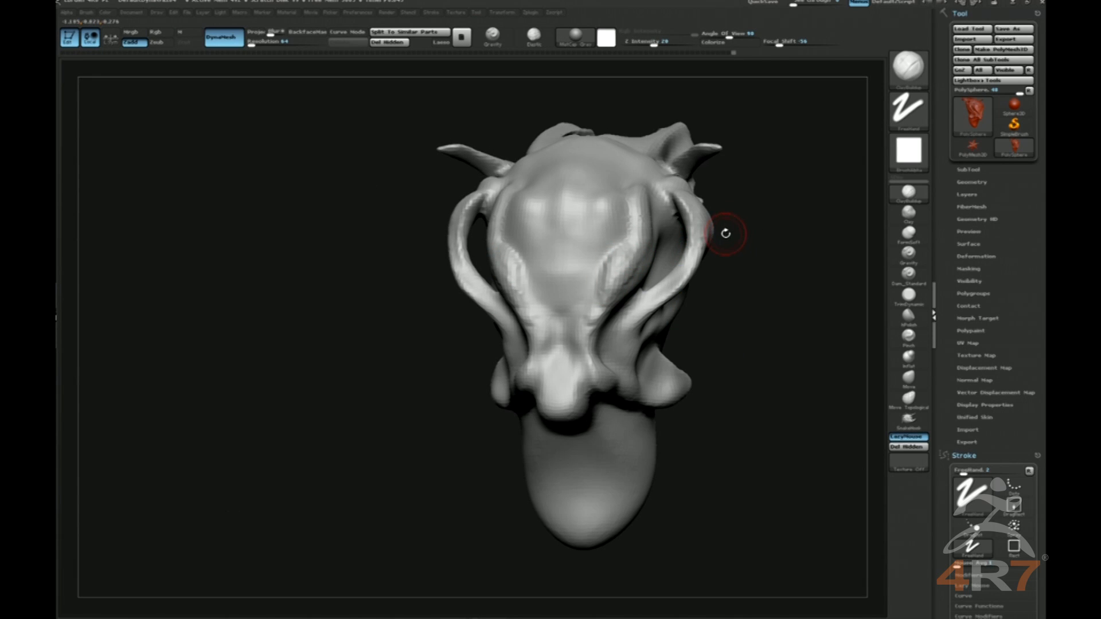
pyautogui.moveTo(793, 261); pyautogui.dragTo(746, 272)
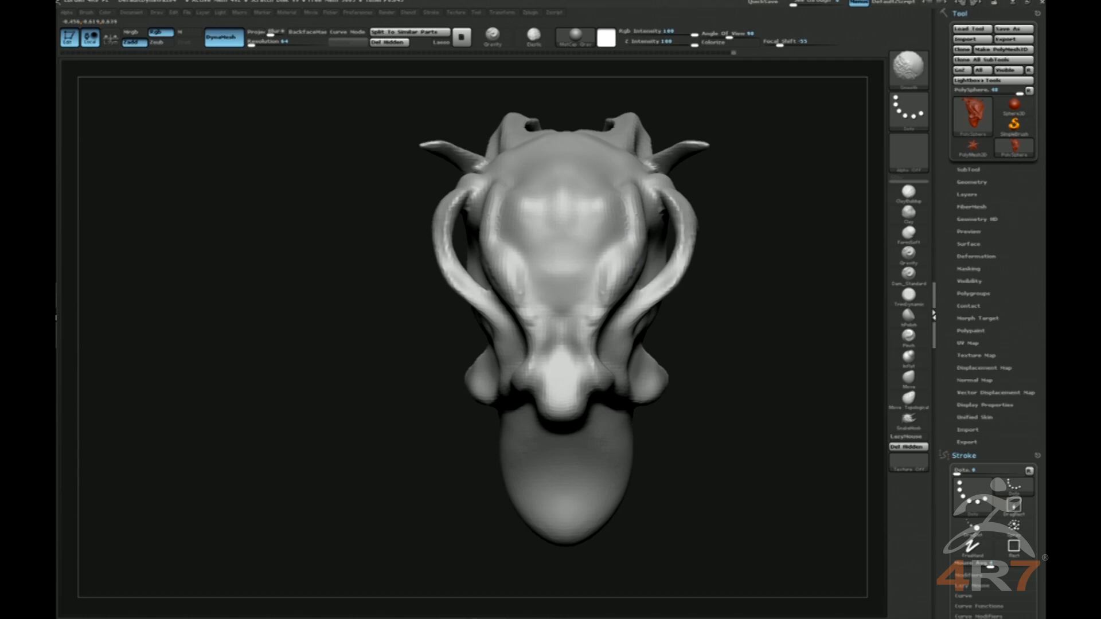
# Carve creases along the inner edges of the brow ridges with Dam_Standard at a Z Intensity of 20.
pyautogui.press('b')
pyautogui.press('d')
pyautogui.press('s')
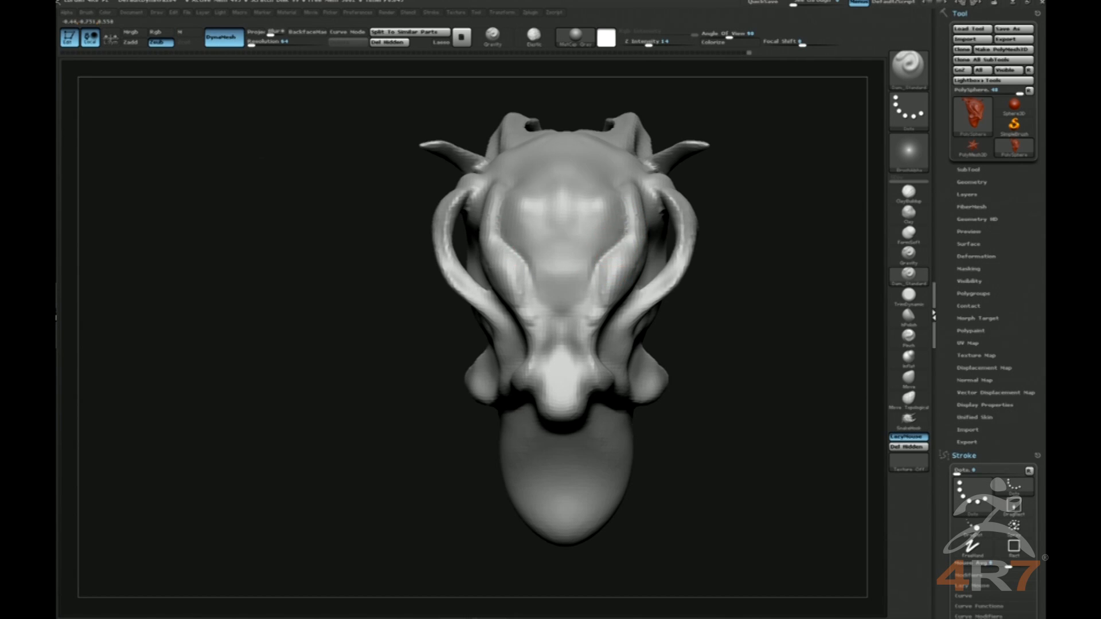
pyautogui.press('u')
pyautogui.moveTo(630, 261); pyautogui.dragTo(635, 261)
pyautogui.moveTo(796, 285); pyautogui.dragTo(817, 285)
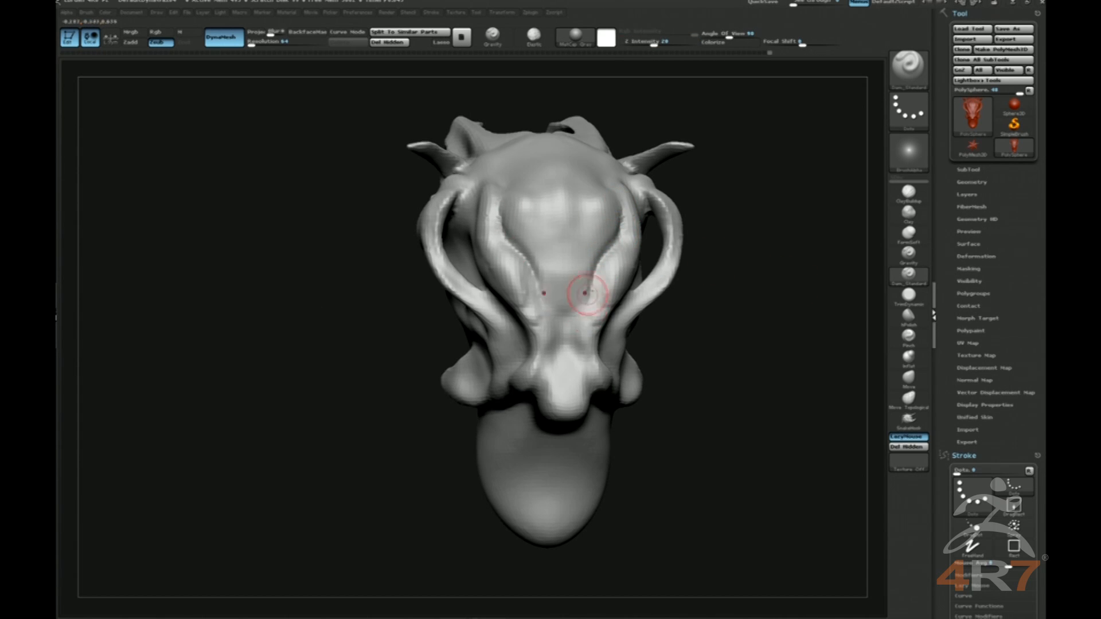
# Round out the forehead and upper brow forms with the FormSoft brush.
pyautogui.moveTo(782, 329); pyautogui.dragTo(808, 312)
pyautogui.click(908, 233)
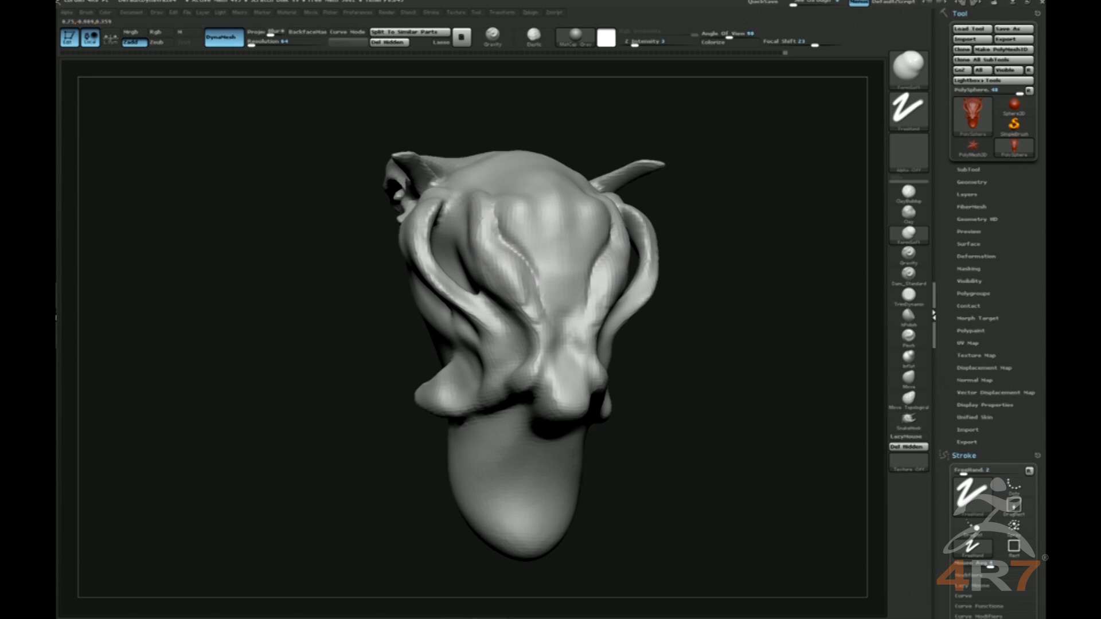
pyautogui.moveTo(751, 321)
pyautogui.mouseDown()
pyautogui.moveTo(737, 352)
pyautogui.moveTo(750, 297)
pyautogui.moveTo(743, 325)
pyautogui.moveTo(740, 307)
pyautogui.mouseUp()
pyautogui.press('s')
pyautogui.moveTo(631, 211); pyautogui.dragTo(654, 201)
pyautogui.press('s')
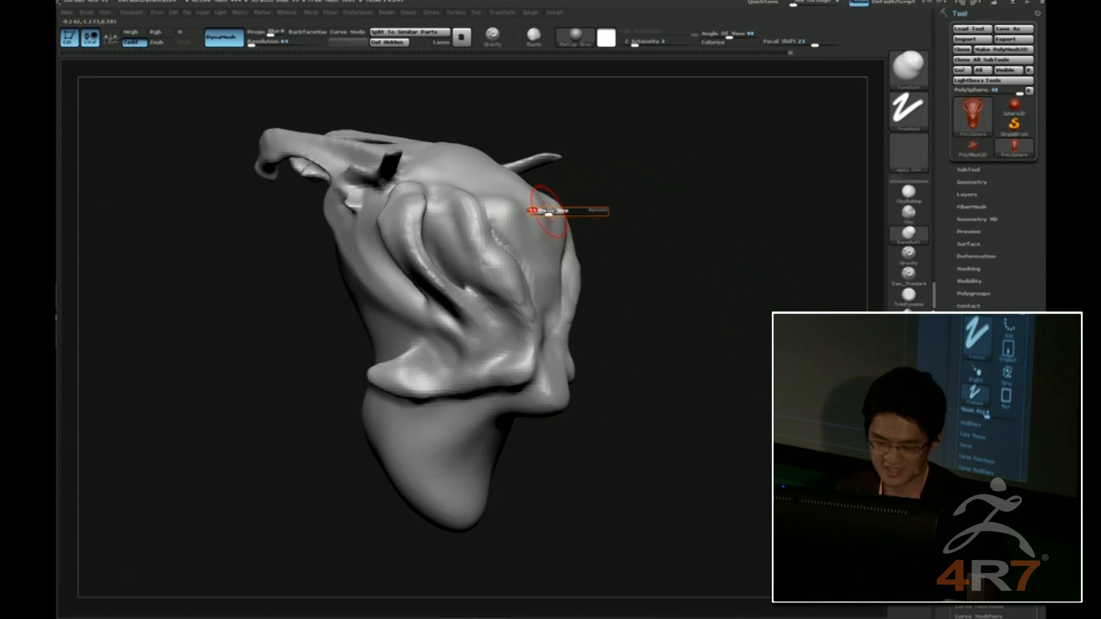
pyautogui.moveTo(548, 212)
pyautogui.mouseDown()
pyautogui.moveTo(562, 212)
pyautogui.moveTo(515, 164)
pyautogui.mouseUp()
# Adjust the forehead profile in side view with the Move brush.
pyautogui.press('b')
pyautogui.press('m')
pyautogui.press('v')
pyautogui.moveTo(611, 183); pyautogui.dragTo(508, 171)
pyautogui.moveTo(721, 231)
pyautogui.mouseDown()
pyautogui.moveTo(644, 294)
pyautogui.moveTo(701, 329)
pyautogui.moveTo(690, 353)
pyautogui.moveTo(660, 373)
pyautogui.moveTo(722, 304)
pyautogui.moveTo(791, 378)
pyautogui.mouseUp()
# Assign the whole head to a single polygroup and remesh it with DynaMesh at resolution 128.
pyautogui.hotkey('shift', 'f')
pyautogui.hotkey('ctrl', 'w')
pyautogui.hotkey('shift', 'f')
pyautogui.keyDown('shift'); pyautogui.moveTo(332, 267); pyautogui.dragTo(462, 280); pyautogui.keyUp('shift')
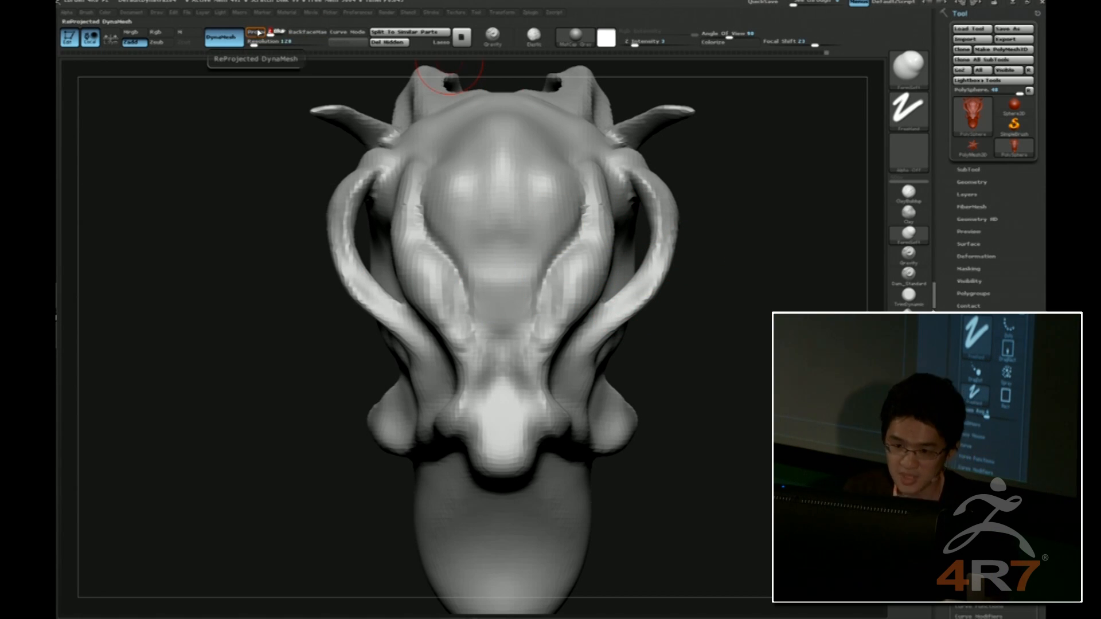
# Smooth the brow ridges and the stepped surface left across the remeshed head.
pyautogui.press('shift')
pyautogui.keyDown('shift'); pyautogui.moveTo(563, 236); pyautogui.dragTo(566, 284); pyautogui.keyUp('shift')
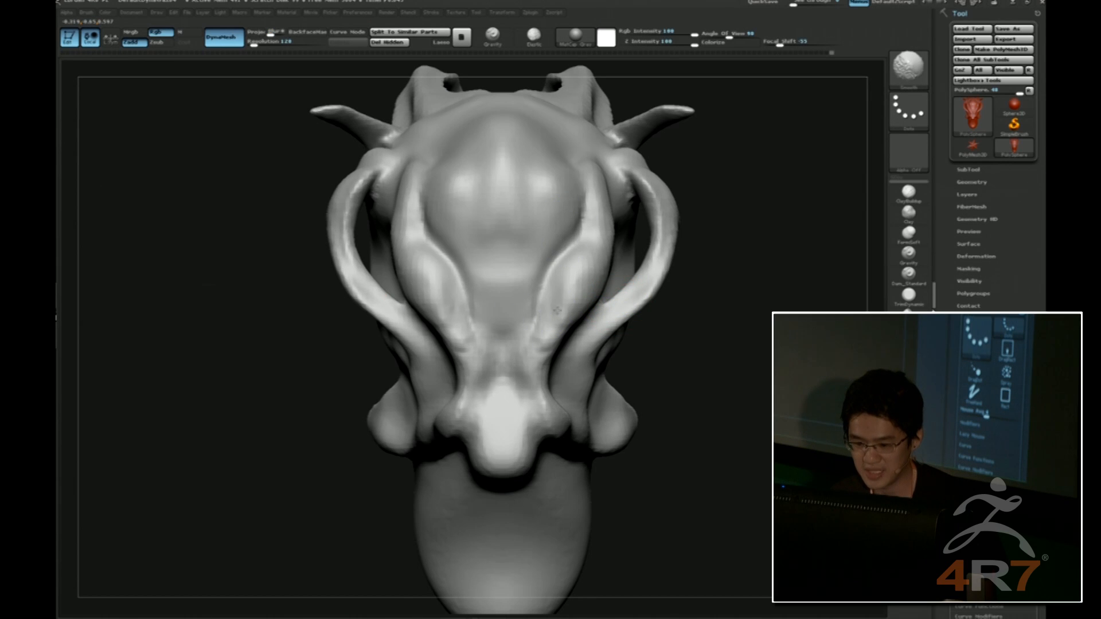
pyautogui.moveTo(717, 304); pyautogui.dragTo(832, 295)
pyautogui.press('shift')
# Flatten the planes along the lower brow ridges with the TrimDynamic brush.
pyautogui.click(908, 296)
pyautogui.moveTo(466, 298); pyautogui.dragTo(459, 338)
pyautogui.moveTo(676, 306); pyautogui.dragTo(435, 295)
# Build up the sides of the muzzle and the nose tip with the FormSoft brush.
pyautogui.click(908, 233)
pyautogui.moveTo(505, 310); pyautogui.dragTo(492, 366)
pyautogui.moveTo(332, 390); pyautogui.dragTo(422, 406)
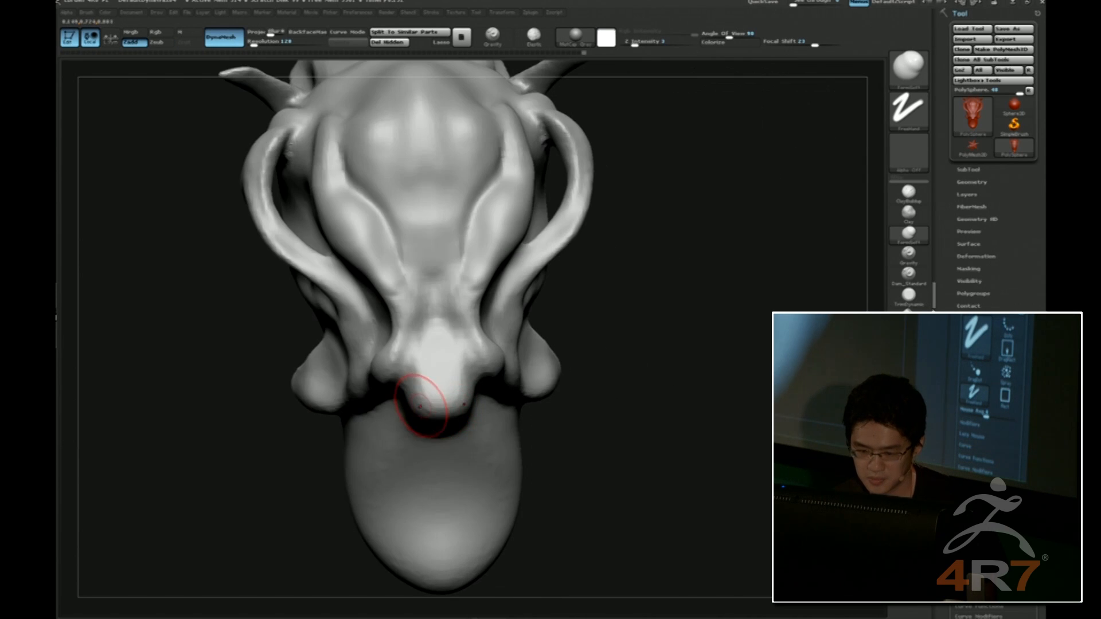
pyautogui.moveTo(626, 372); pyautogui.dragTo(688, 342)
# Widen and reshape the nose tip with the Move brush.
pyautogui.press('s')
pyautogui.click(526, 371)
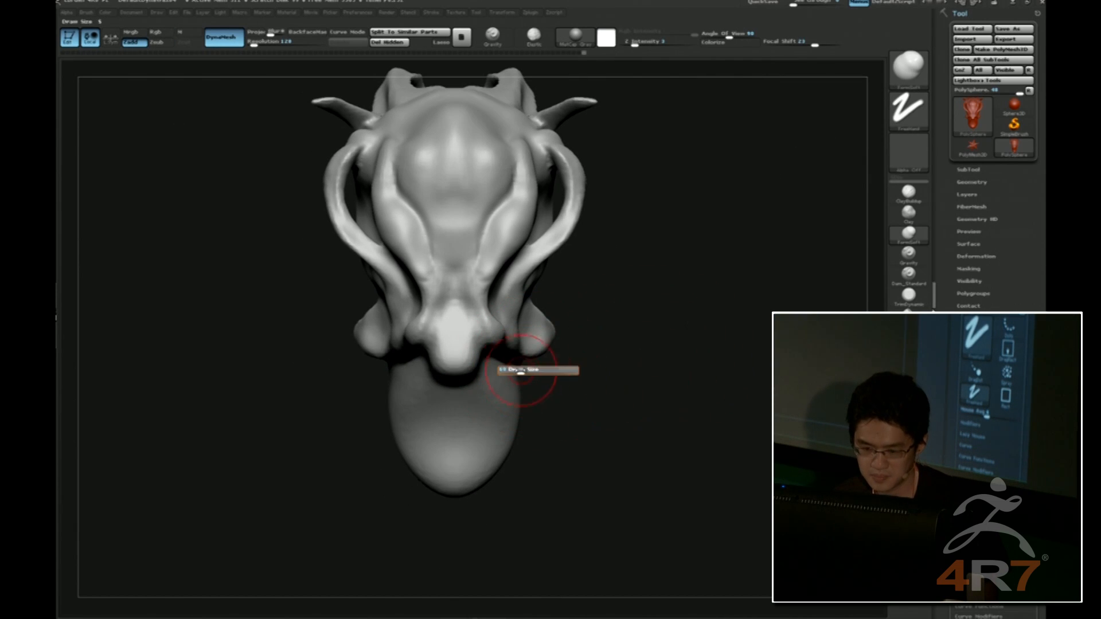
pyautogui.press('b')
pyautogui.press('m')
pyautogui.press('v')
pyautogui.moveTo(441, 360)
pyautogui.mouseDown()
pyautogui.moveTo(433, 365)
pyautogui.moveTo(453, 369)
pyautogui.mouseUp()
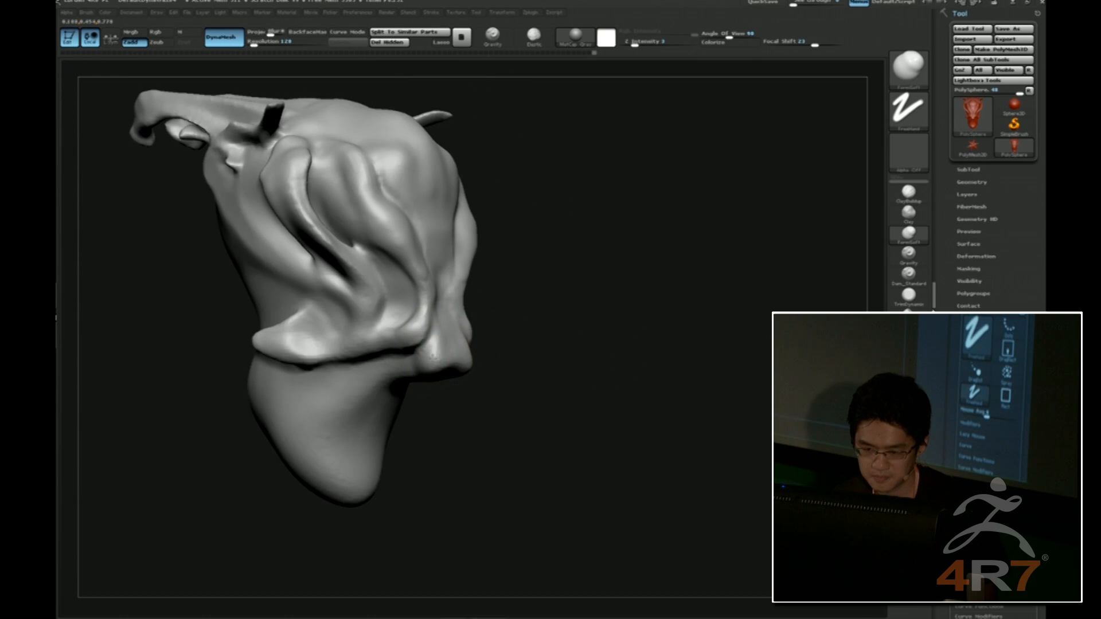
# Carve deep creases between the cheek folds and back across the cheek with the Dam_Standard brush.
pyautogui.moveTo(573, 312)
pyautogui.mouseDown()
pyautogui.moveTo(531, 325)
pyautogui.moveTo(466, 308)
pyautogui.mouseUp()
pyautogui.press('b')
pyautogui.press('d')
pyautogui.press('s')
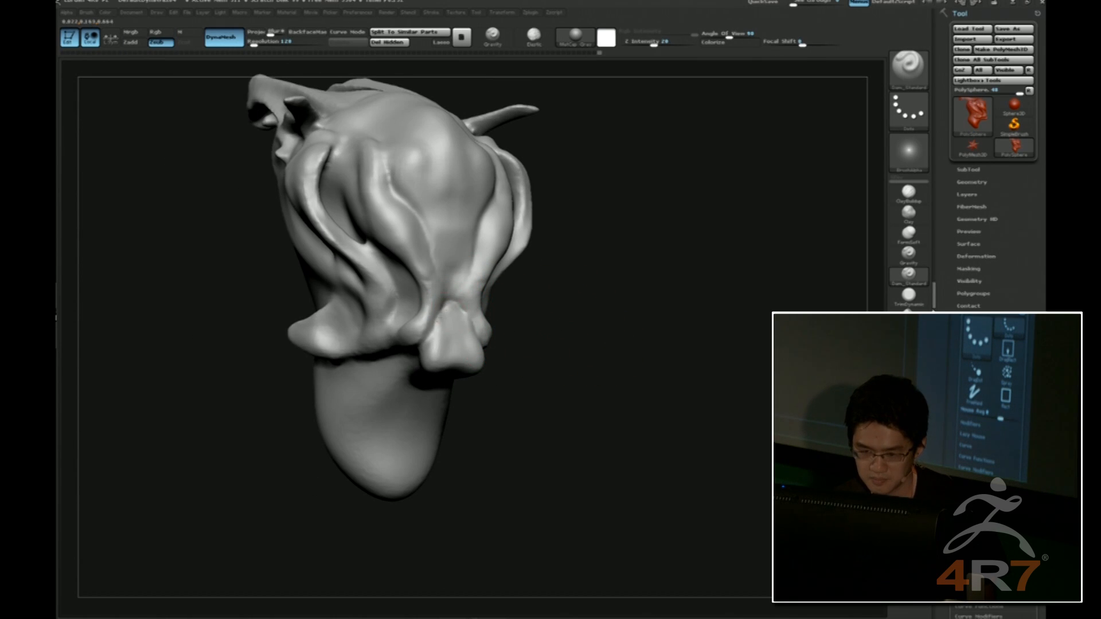
pyautogui.keyDown('shift'); pyautogui.moveTo(549, 287); pyautogui.dragTo(538, 290); pyautogui.keyUp('shift')
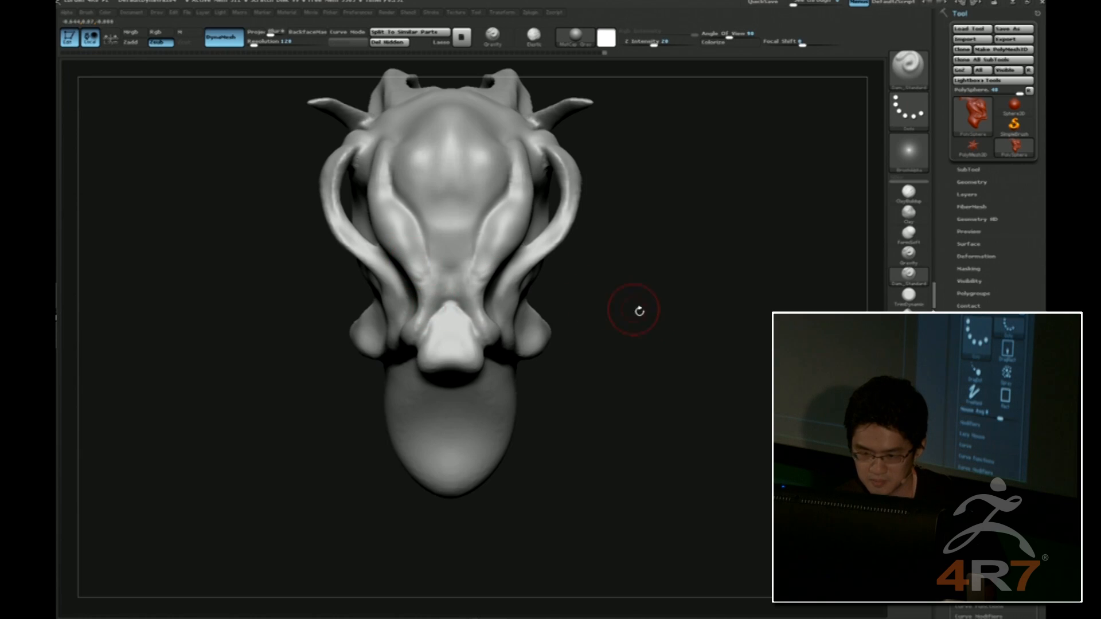
pyautogui.moveTo(640, 311); pyautogui.dragTo(564, 298)
pyautogui.moveTo(688, 265); pyautogui.dragTo(658, 297)
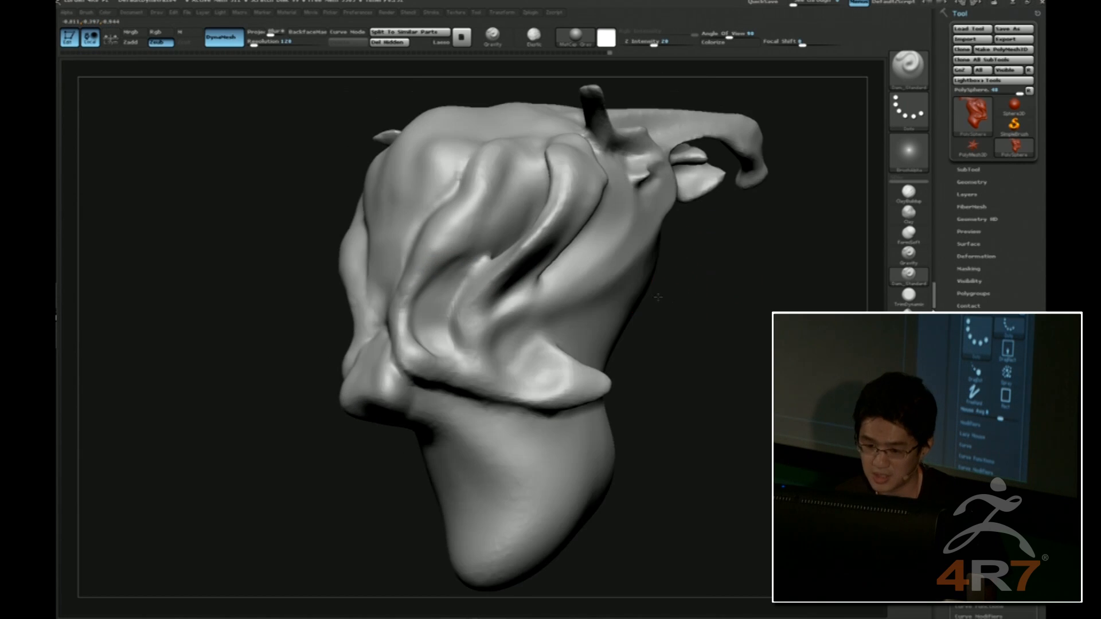
pyautogui.moveTo(459, 259)
pyautogui.keyDown('shift'); pyautogui.mouseDown()
pyautogui.moveTo(499, 235)
pyautogui.moveTo(489, 257)
pyautogui.mouseUp(); pyautogui.keyUp('shift')
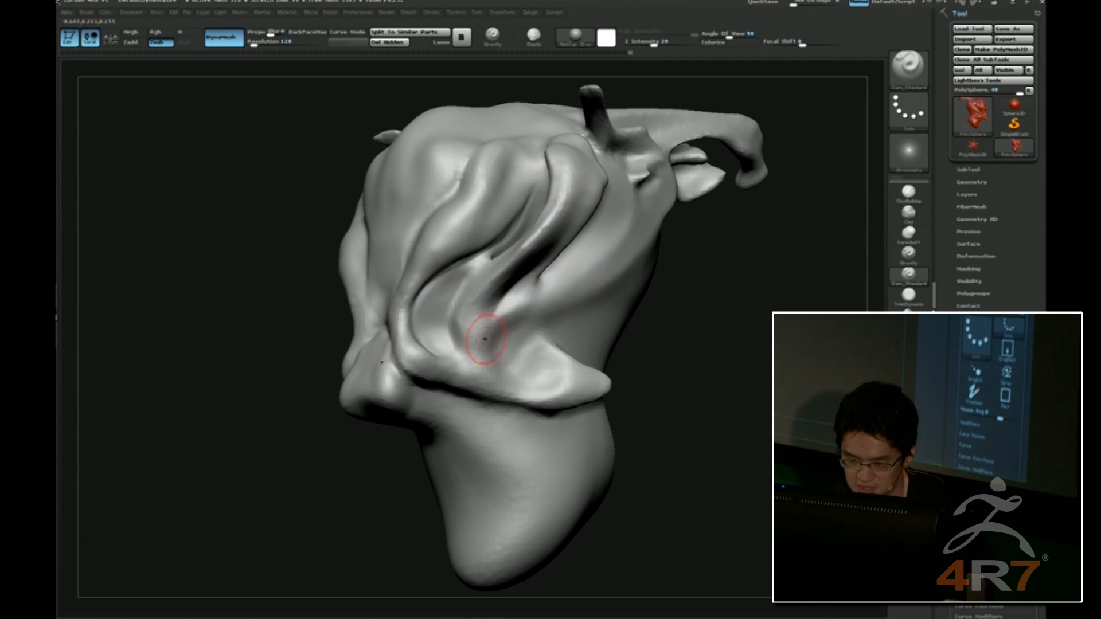
pyautogui.moveTo(497, 352)
pyautogui.mouseDown()
pyautogui.moveTo(533, 315)
pyautogui.moveTo(524, 334)
pyautogui.moveTo(508, 327)
pyautogui.moveTo(553, 313)
pyautogui.mouseUp()
# Build up the cheek fold above the new crease with the FormSoft brush.
pyautogui.press('u')
pyautogui.moveTo(599, 291); pyautogui.dragTo(568, 292, button='right')
pyautogui.press('3')
pyautogui.moveTo(539, 301)
pyautogui.mouseDown()
pyautogui.moveTo(515, 326)
pyautogui.moveTo(521, 298)
pyautogui.mouseUp()
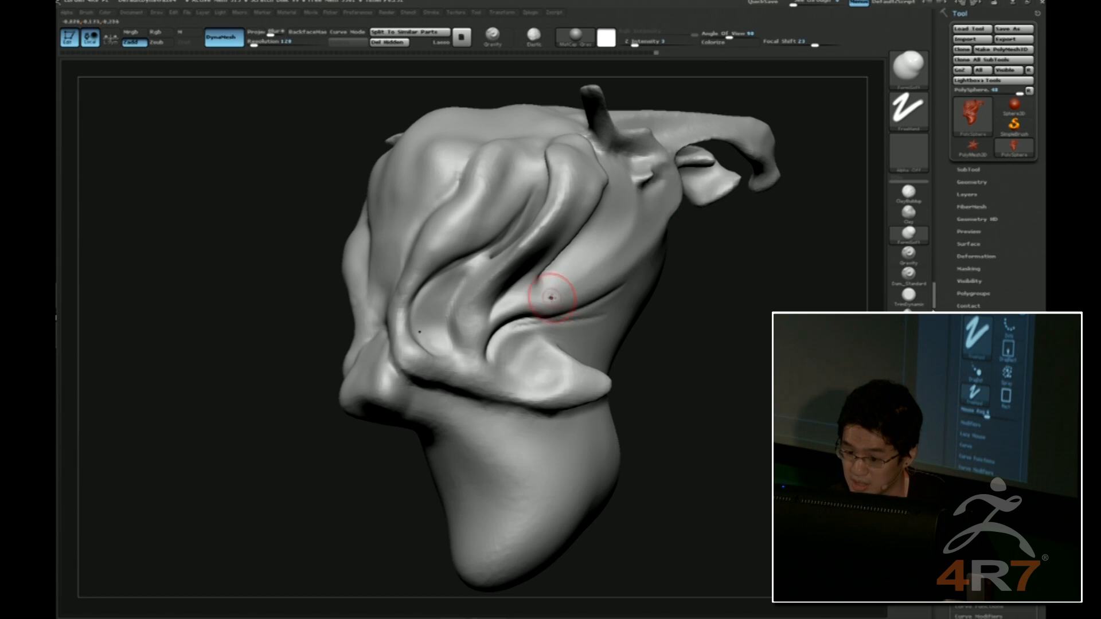
pyautogui.moveTo(689, 257); pyautogui.dragTo(728, 294)
# Select the CurveTubeSnap brush and face the side of the cheek for a new tube.
pyautogui.press('b')
pyautogui.press('c')
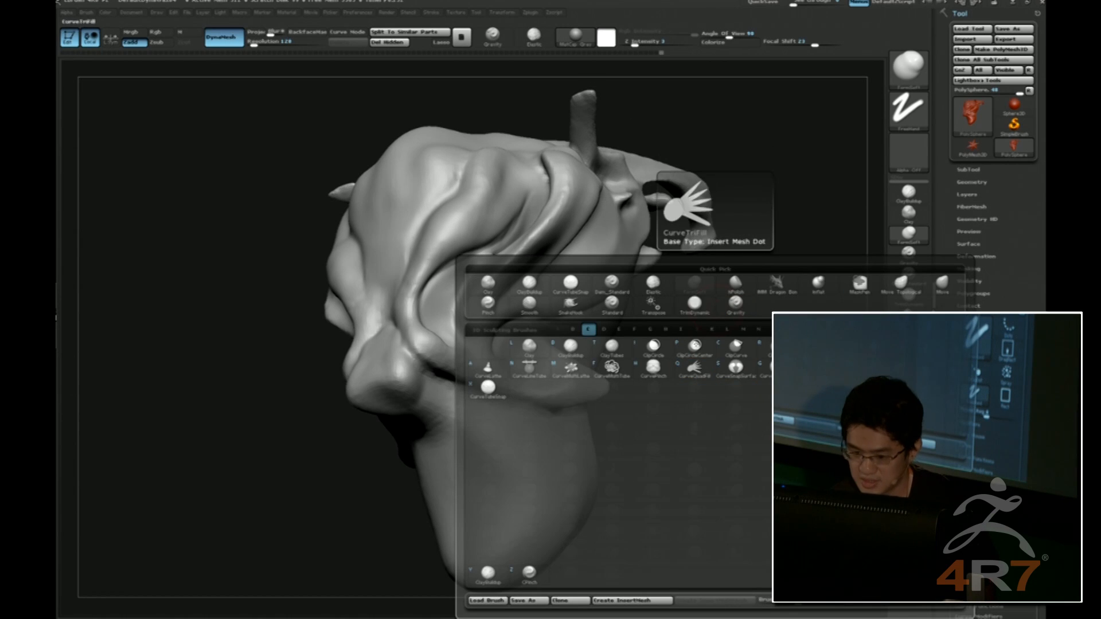
pyautogui.click(488, 389)
pyautogui.moveTo(694, 312); pyautogui.dragTo(625, 284)
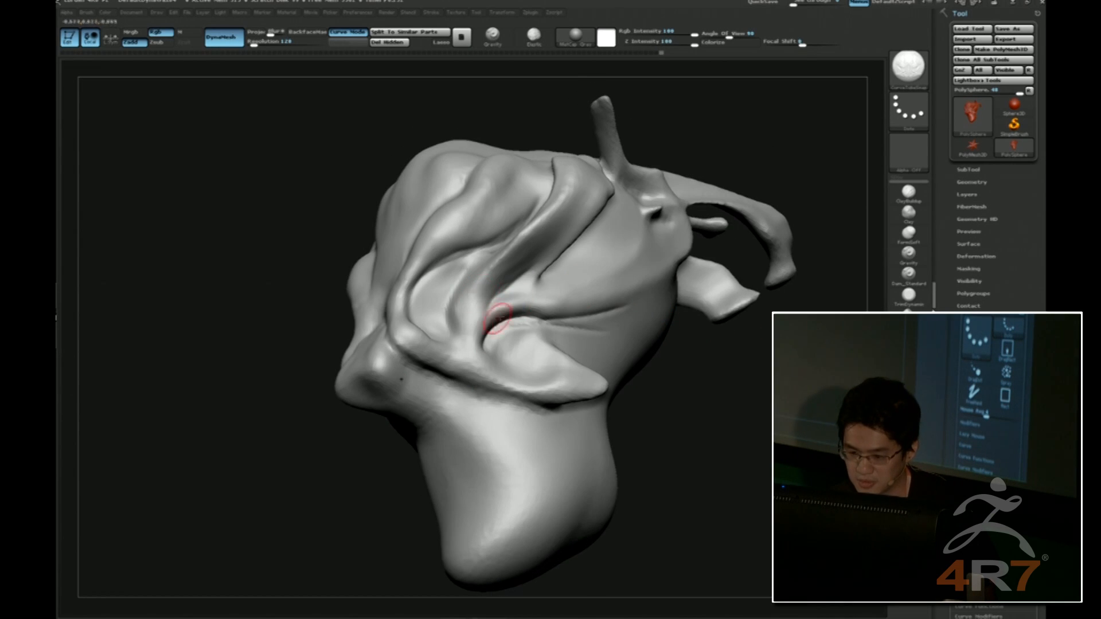
pyautogui.keyDown('alt'); pyautogui.moveTo(717, 370); pyautogui.dragTo(683, 368); pyautogui.keyUp('alt')
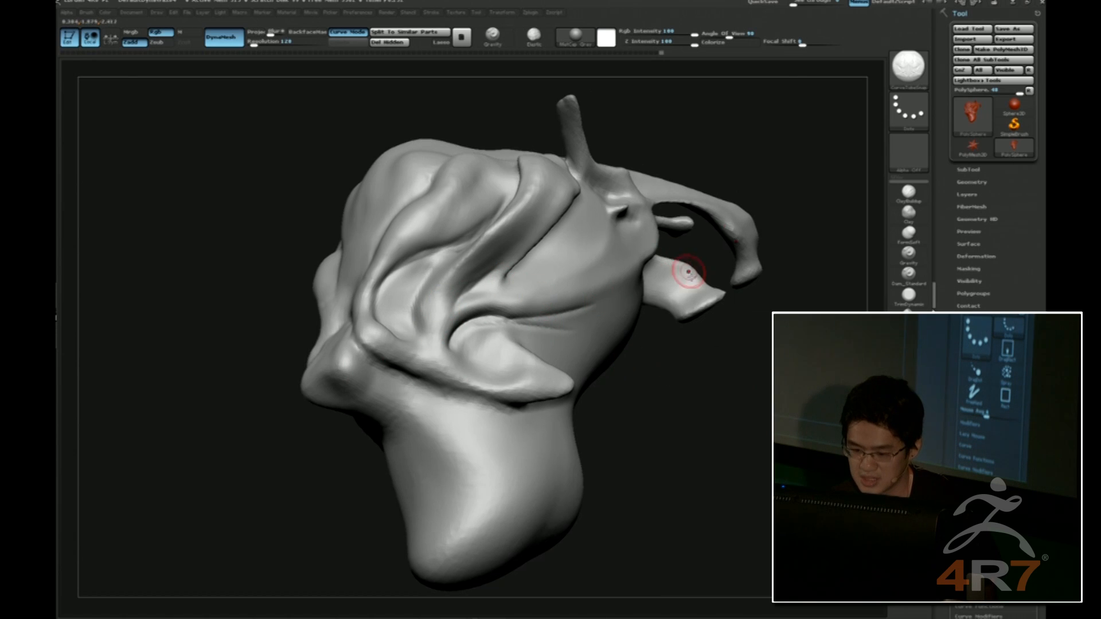
pyautogui.moveTo(711, 327); pyautogui.dragTo(674, 338)
# Enable Size in the stroke's Curve Modifiers and reverse the Curve Falloff so it slopes from high to low.
pyautogui.moveTo(1019, 355); pyautogui.dragTo(1020, 289)
pyautogui.scroll(-8, 1019, 289)
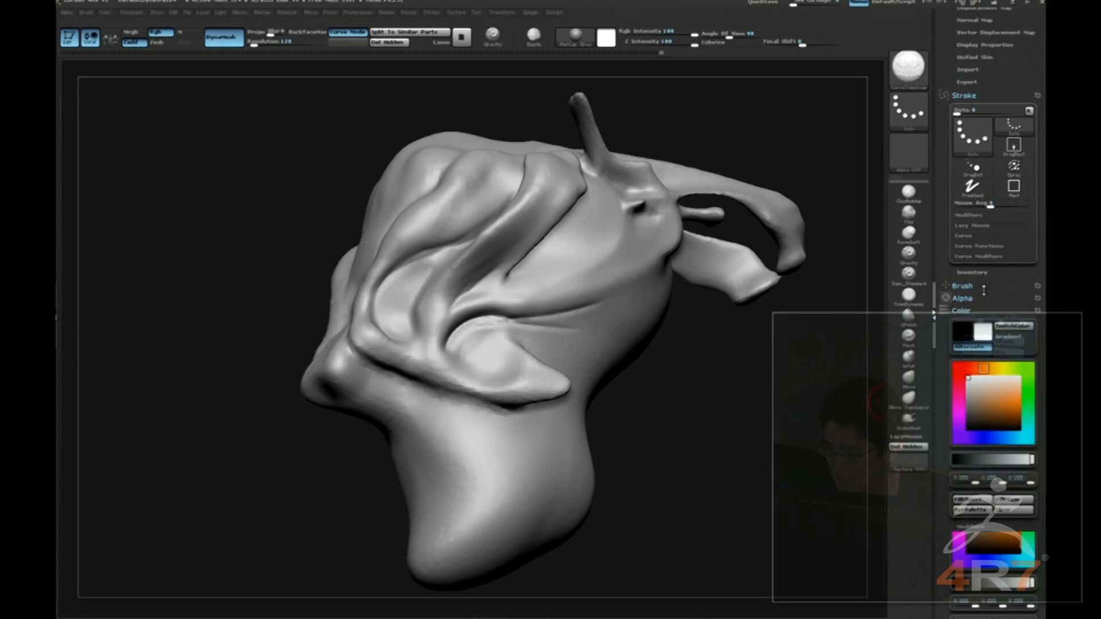
pyautogui.click(990, 285)
pyautogui.click(999, 89)
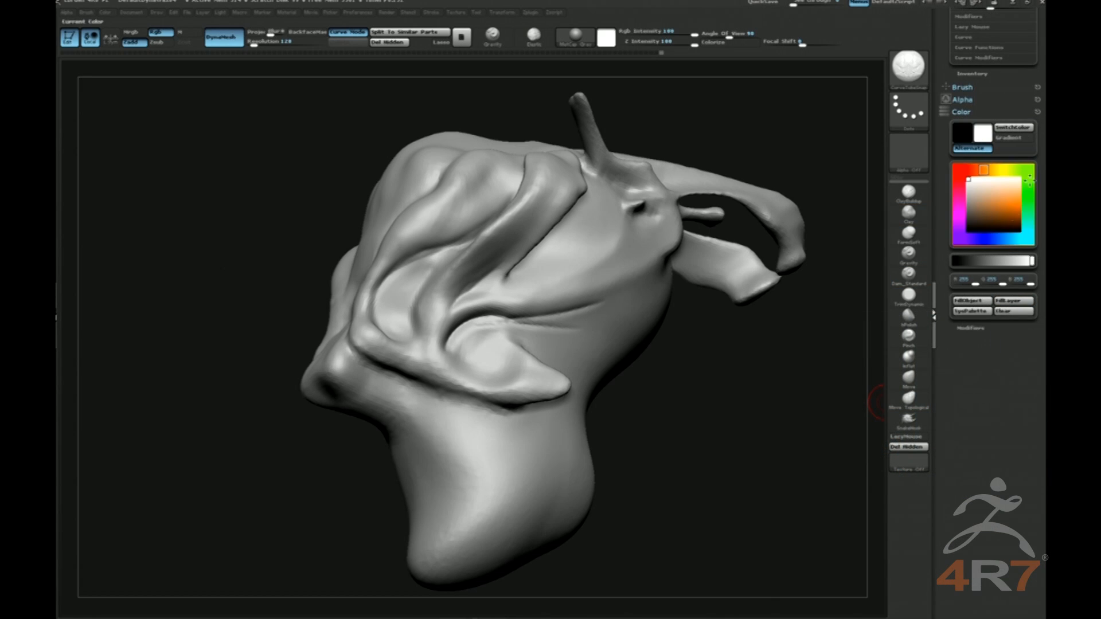
pyautogui.click(56, 318)
pyautogui.moveTo(1029, 245); pyautogui.dragTo(1029, 277)
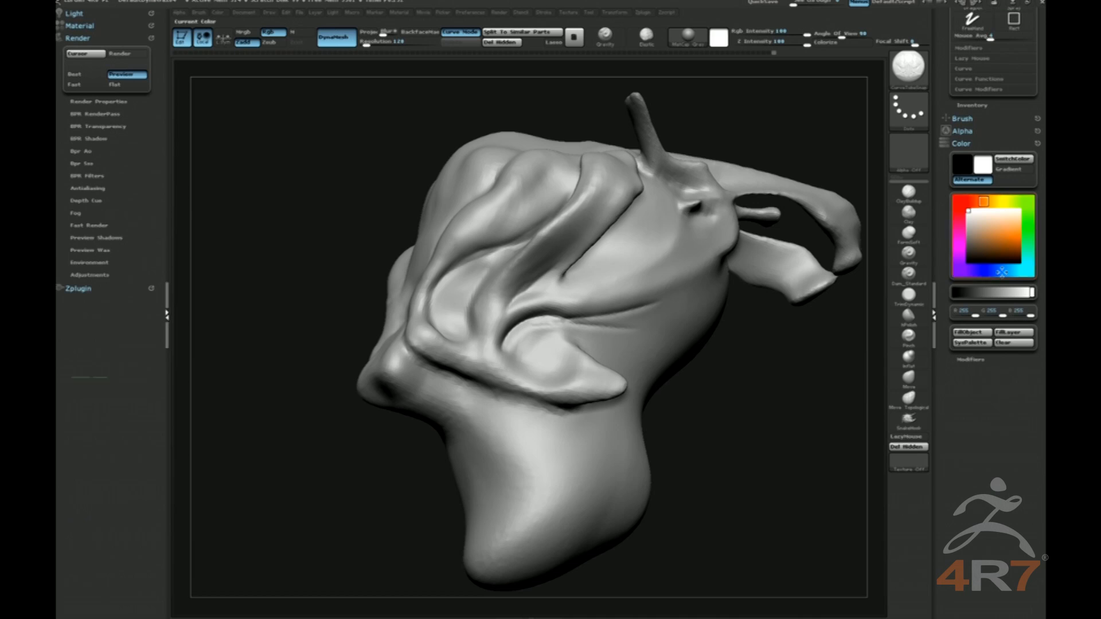
pyautogui.click(168, 268)
pyautogui.moveTo(1035, 84); pyautogui.dragTo(1035, 276)
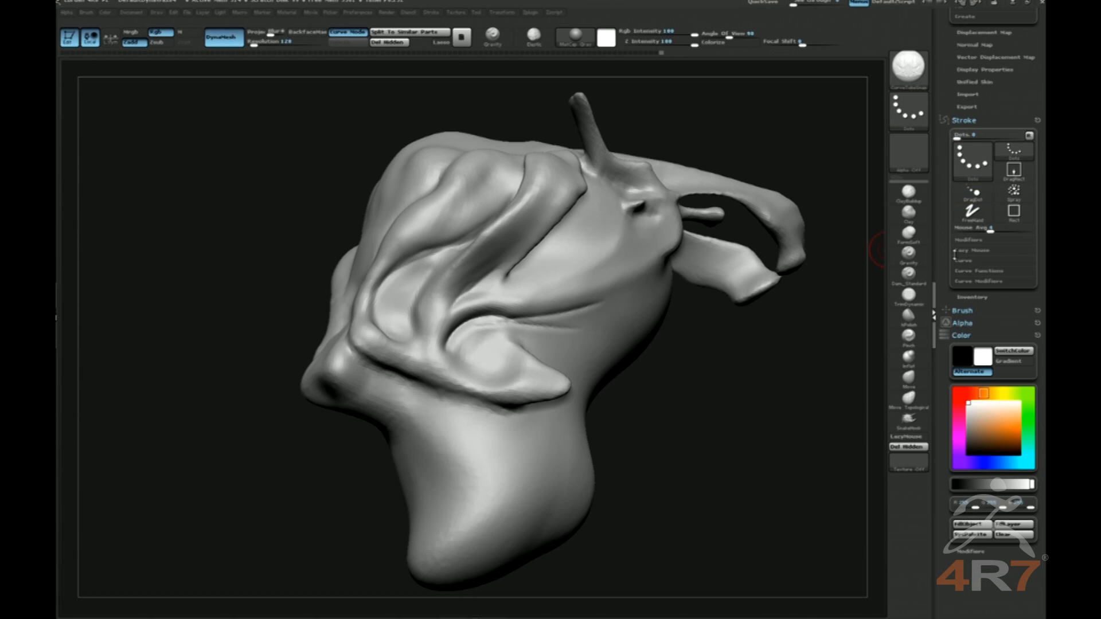
pyautogui.click(988, 282)
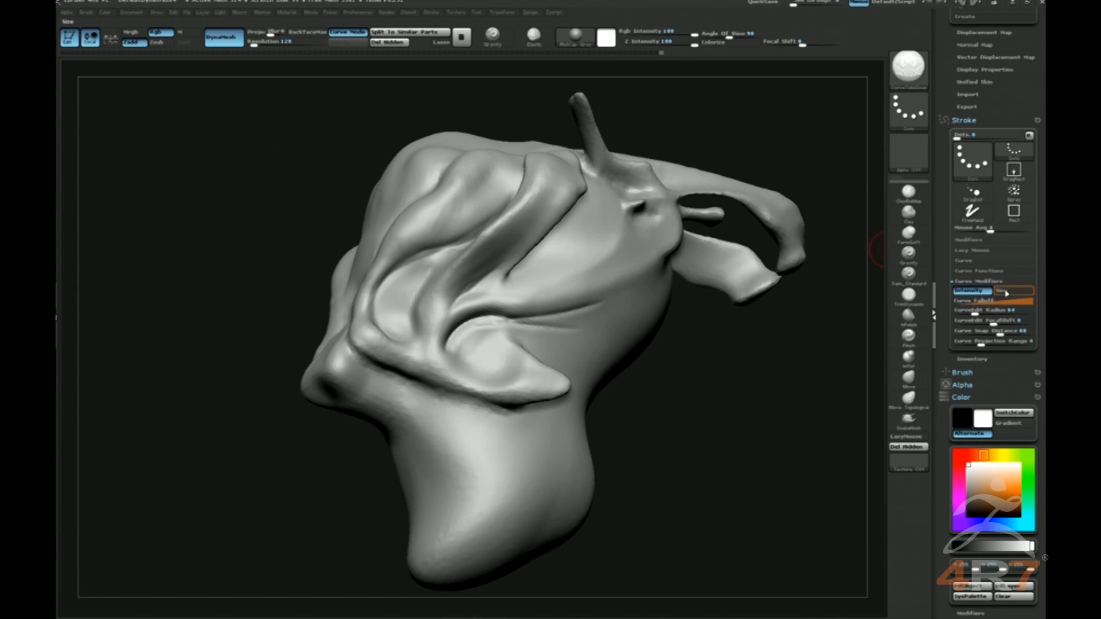
pyautogui.click(975, 300)
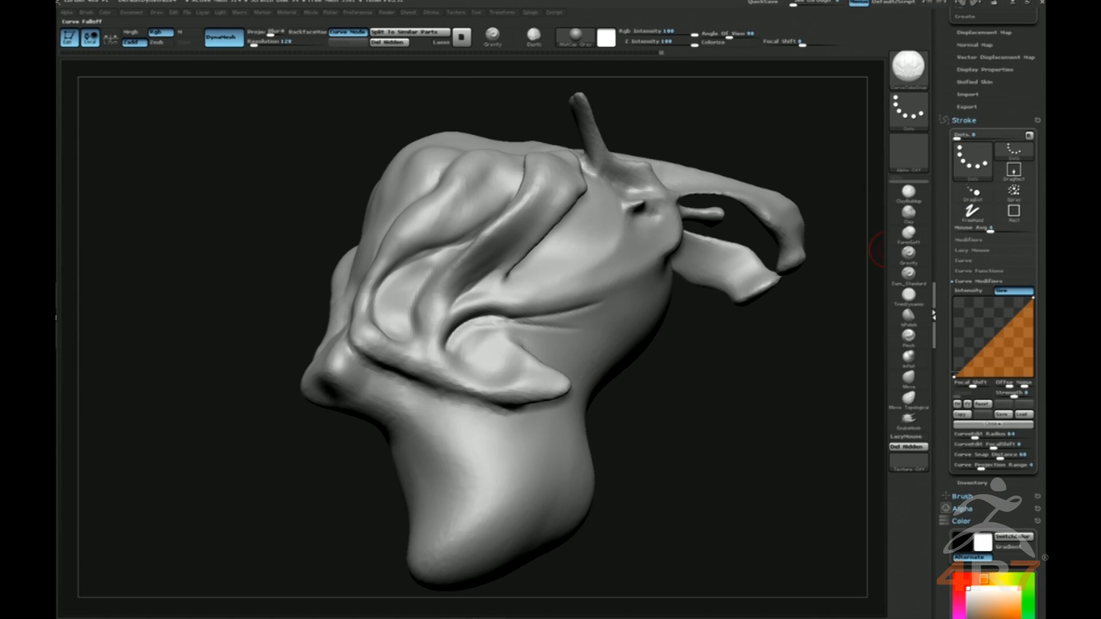
pyautogui.moveTo(954, 377); pyautogui.dragTo(955, 313)
pyautogui.moveTo(1029, 321); pyautogui.dragTo(1028, 365)
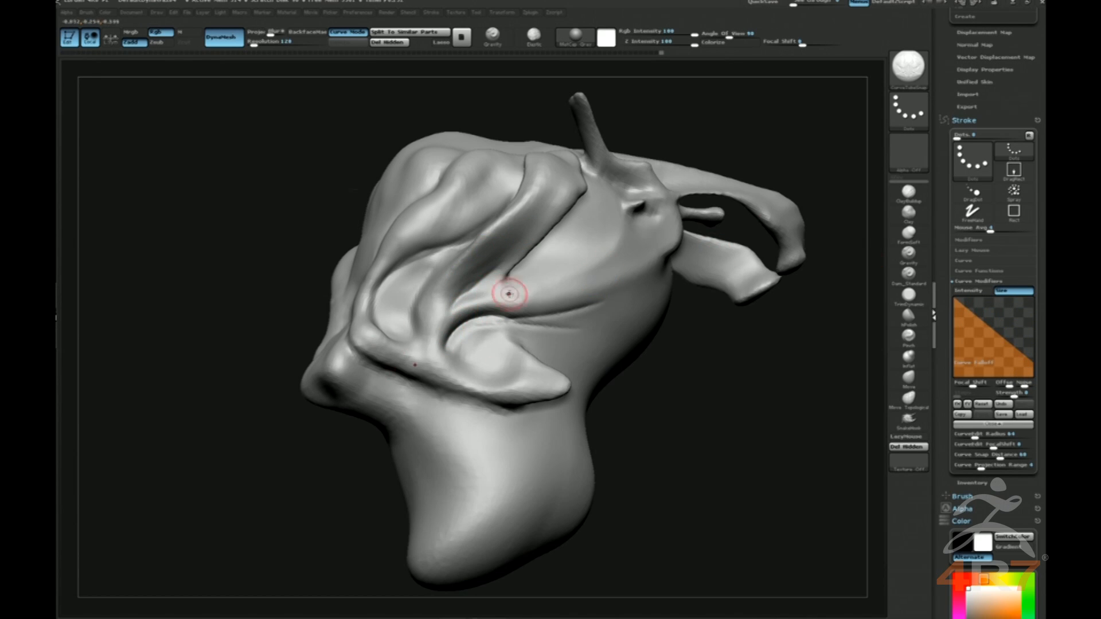
# Draw a tapered tube along the cheek crease toward the back horn, refining its thickness with falloff and draw size.
pyautogui.moveTo(596, 296); pyautogui.dragTo(648, 247)
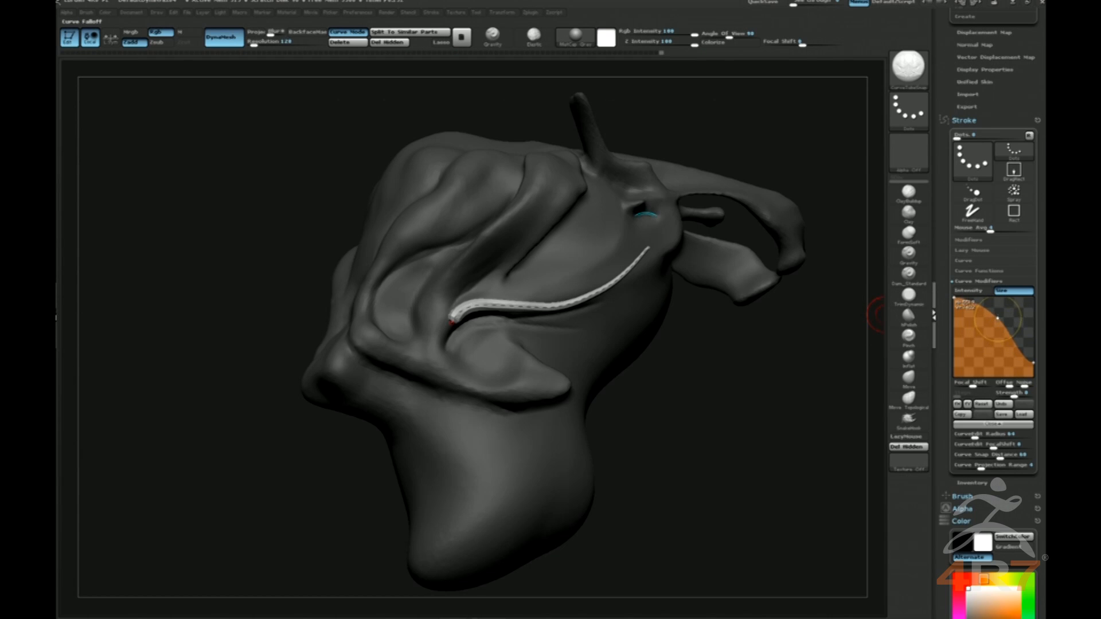
pyautogui.click(582, 301)
pyautogui.press('s')
pyautogui.moveTo(725, 382); pyautogui.dragTo(734, 380)
pyautogui.click(552, 307)
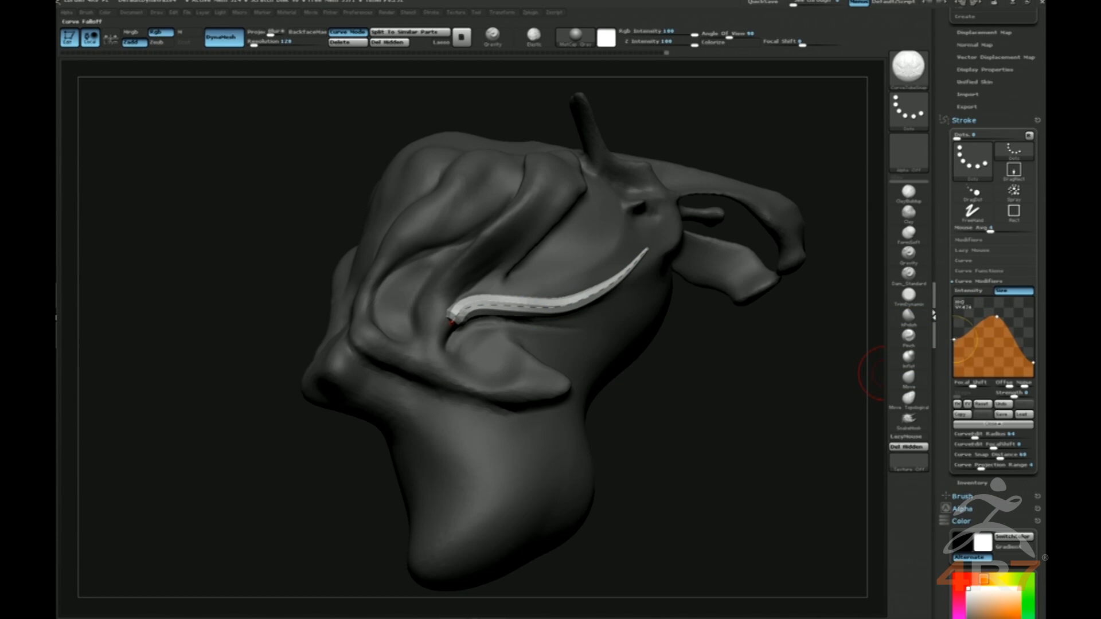
# Update the cheek tube to a thinner profile with a bulging middle and turn the head to the front.
pyautogui.click(573, 295)
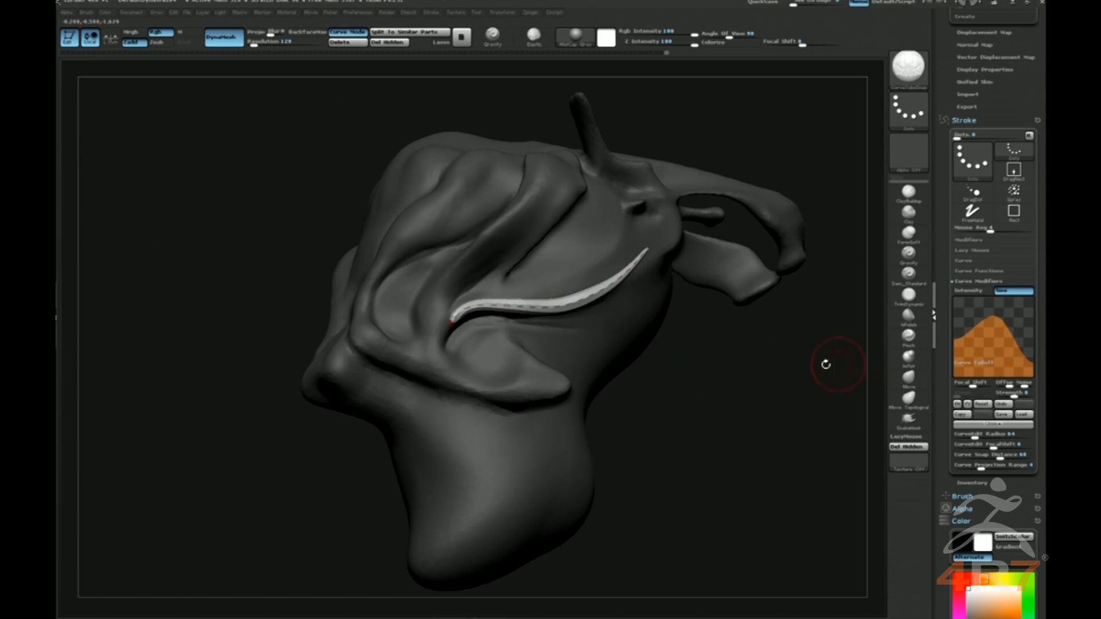
pyautogui.click(563, 295)
pyautogui.moveTo(735, 344)
pyautogui.mouseDown()
pyautogui.moveTo(736, 359)
pyautogui.moveTo(686, 342)
pyautogui.moveTo(674, 354)
pyautogui.moveTo(414, 382)
pyautogui.mouseUp()
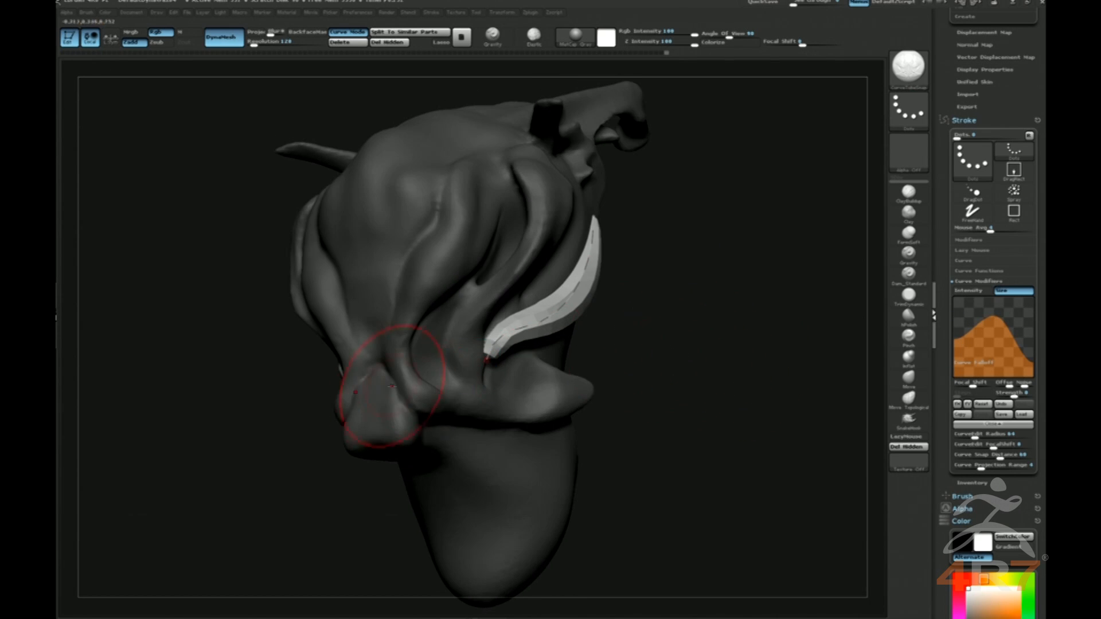
pyautogui.moveTo(695, 391); pyautogui.dragTo(679, 376)
# Nudge the tube into place with the Move Topological brush, fuse it into the DynaMesh head and smooth its back end.
pyautogui.press('b')
pyautogui.press('m')
pyautogui.press('t')
pyautogui.moveTo(499, 352); pyautogui.dragTo(484, 355)
pyautogui.moveTo(630, 284); pyautogui.dragTo(634, 204)
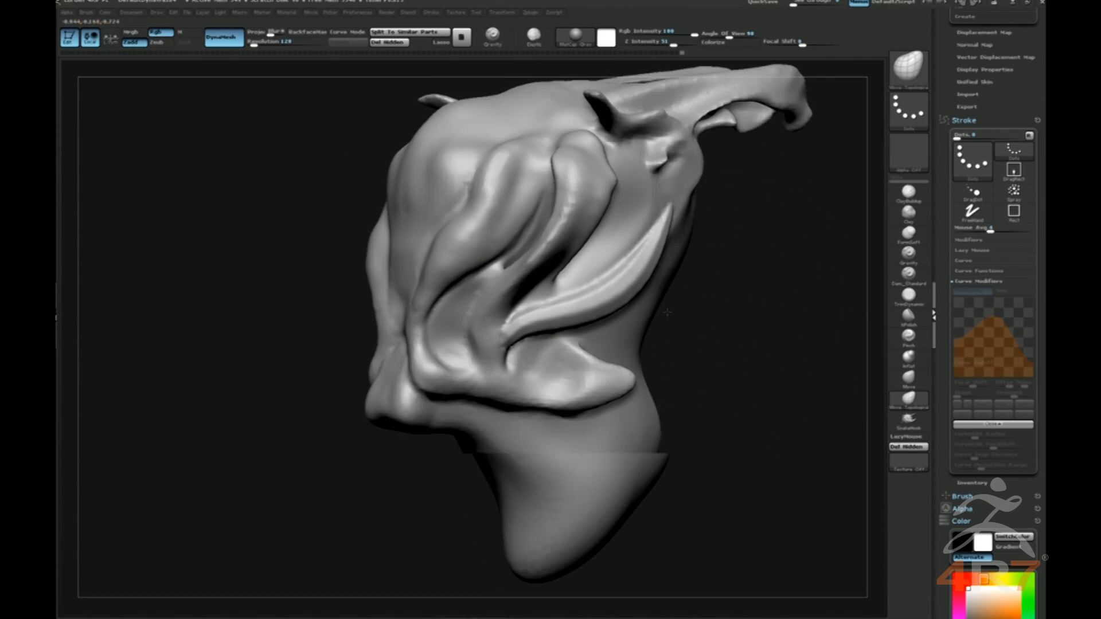
pyautogui.moveTo(667, 312); pyautogui.dragTo(651, 312)
pyautogui.keyDown('shift'); pyautogui.moveTo(630, 263); pyautogui.dragTo(666, 224); pyautogui.keyUp('shift')
# Reshape the cheek folds and the forehead outline with the Move Topological brush at varying draw sizes.
pyautogui.press('s')
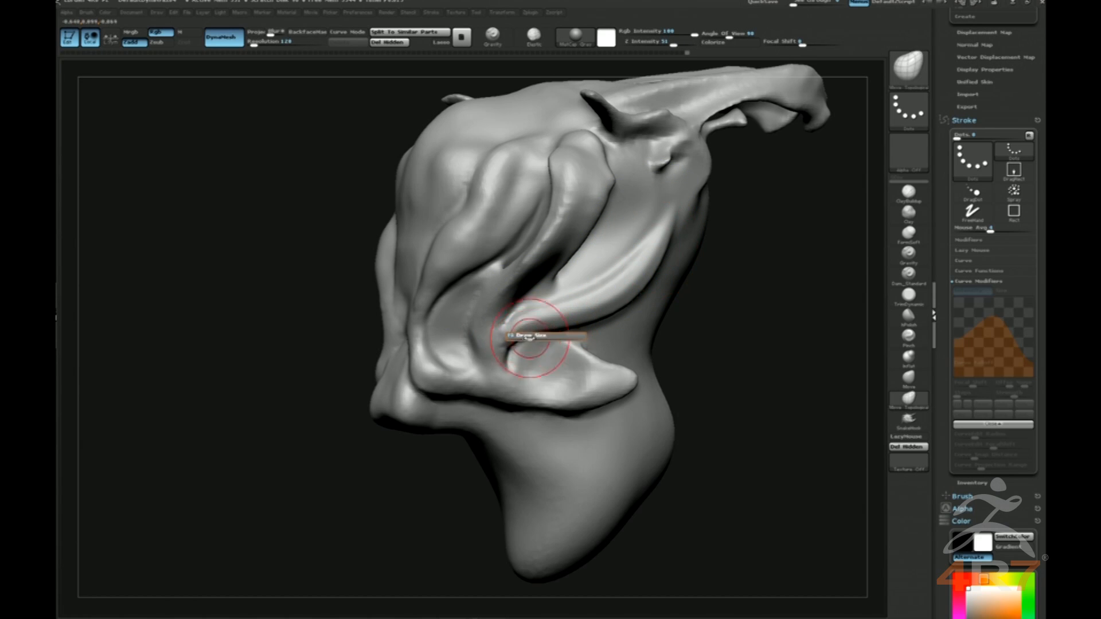
pyautogui.moveTo(692, 309)
pyautogui.mouseDown()
pyautogui.moveTo(755, 321)
pyautogui.moveTo(771, 290)
pyautogui.moveTo(789, 312)
pyautogui.moveTo(777, 299)
pyautogui.mouseUp()
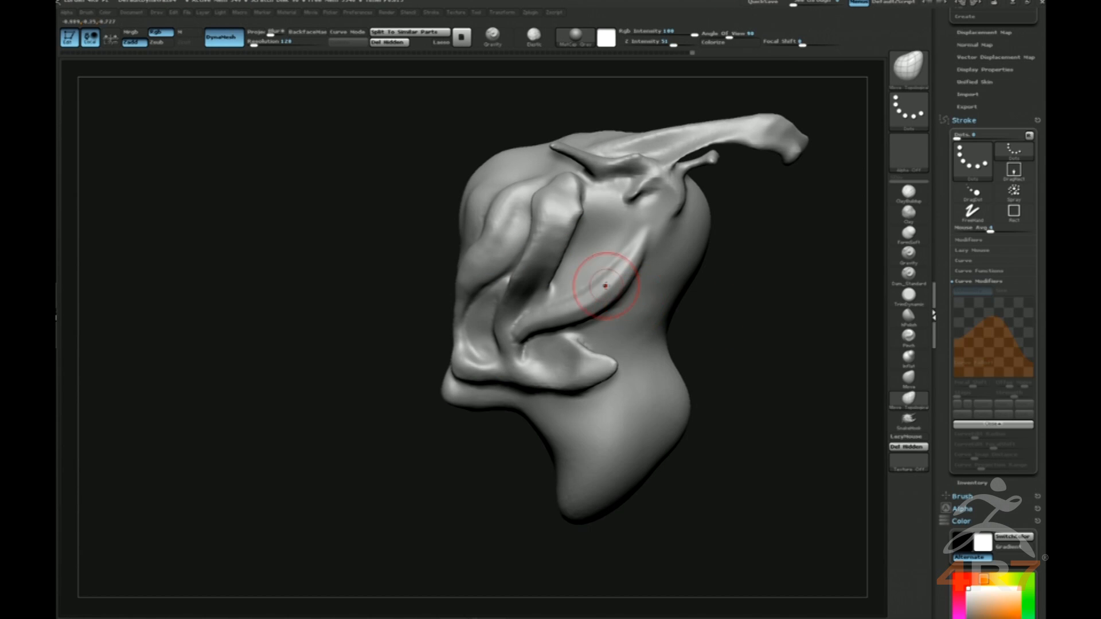
pyautogui.press('s')
pyautogui.moveTo(520, 257); pyautogui.dragTo(559, 239)
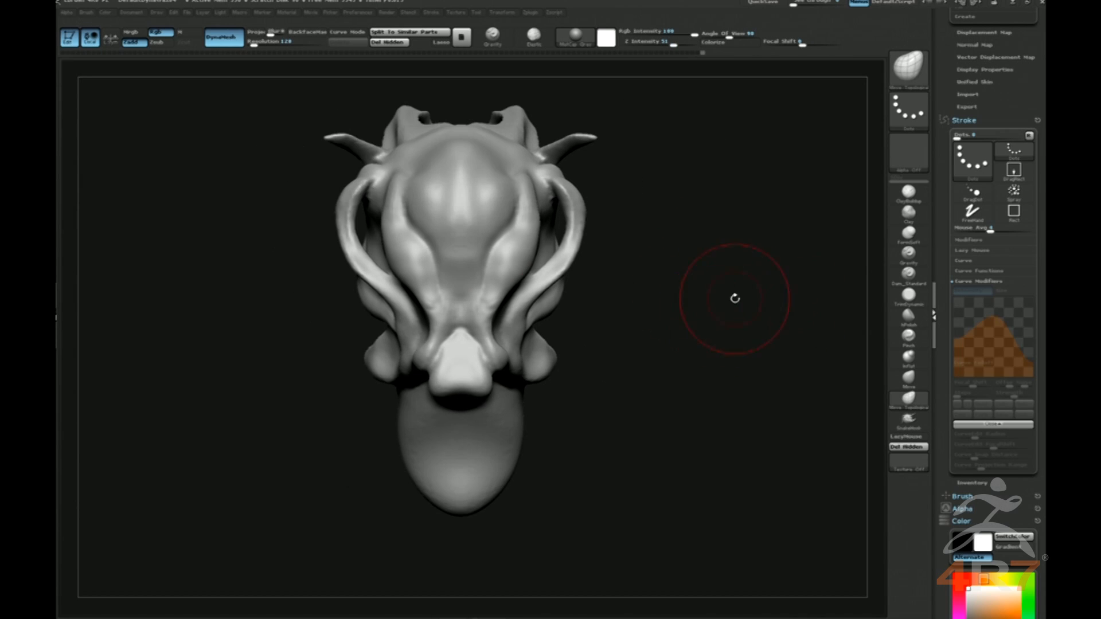
pyautogui.press('s')
pyautogui.moveTo(456, 211); pyautogui.dragTo(403, 213)
# Carve a crease along both edges of the forehead dome down toward the nose with the Dam_Standard brush.
pyautogui.press('b')
pyautogui.press('d')
pyautogui.press('s')
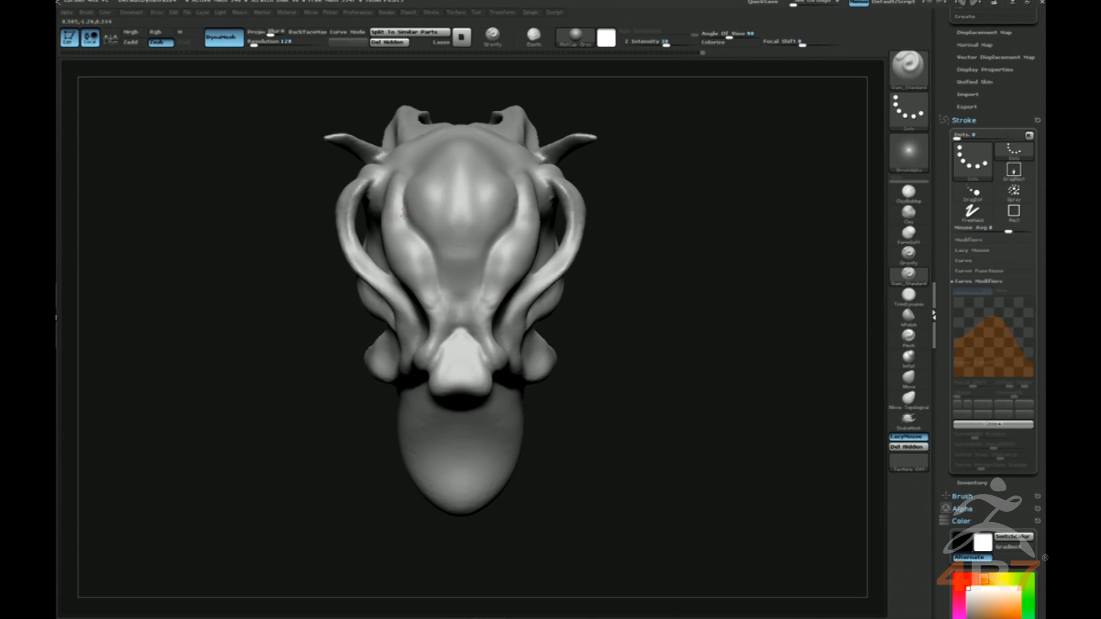
pyautogui.moveTo(590, 266)
pyautogui.mouseDown()
pyautogui.moveTo(712, 290)
pyautogui.moveTo(708, 304)
pyautogui.mouseUp()
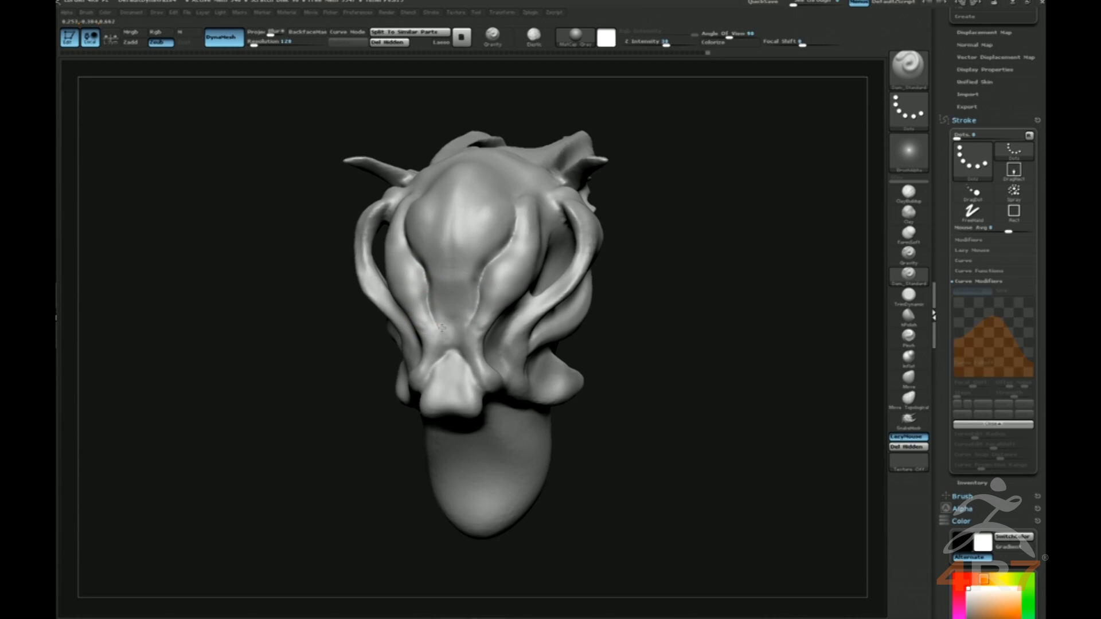
pyautogui.moveTo(700, 325)
pyautogui.keyDown('shift'); pyautogui.mouseDown()
pyautogui.moveTo(712, 332)
pyautogui.moveTo(714, 354)
pyautogui.mouseUp(); pyautogui.keyUp('shift')
# Build up the upper ends of the cheek folds with FormSoft and define them with Dam_Standard.
pyautogui.press('3')
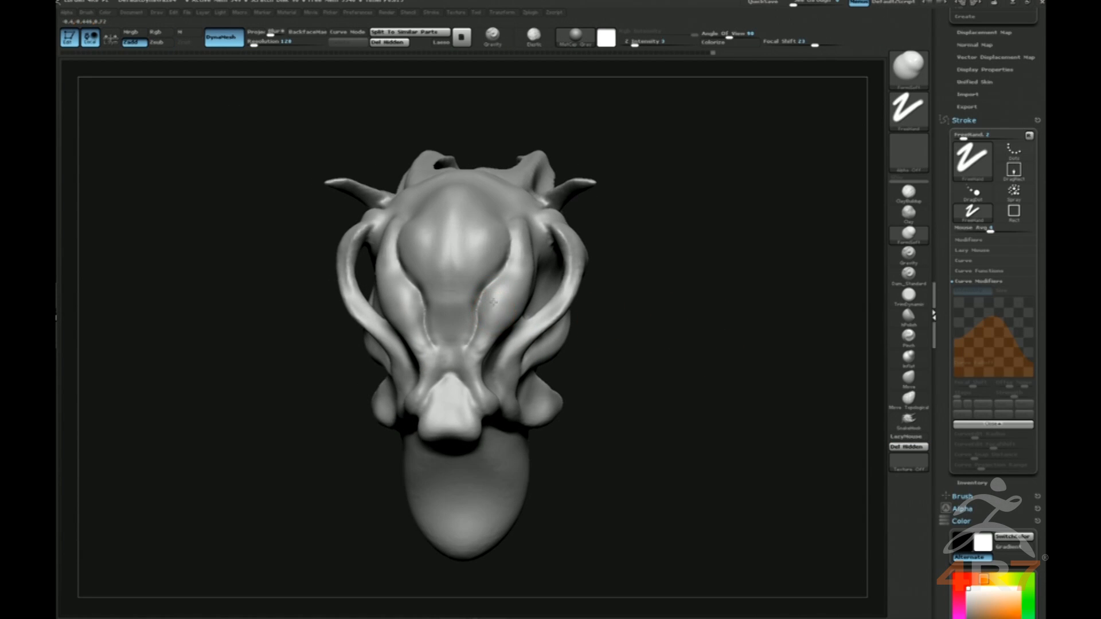
pyautogui.moveTo(665, 306)
pyautogui.mouseDown()
pyautogui.moveTo(514, 289)
pyautogui.moveTo(634, 222)
pyautogui.mouseUp()
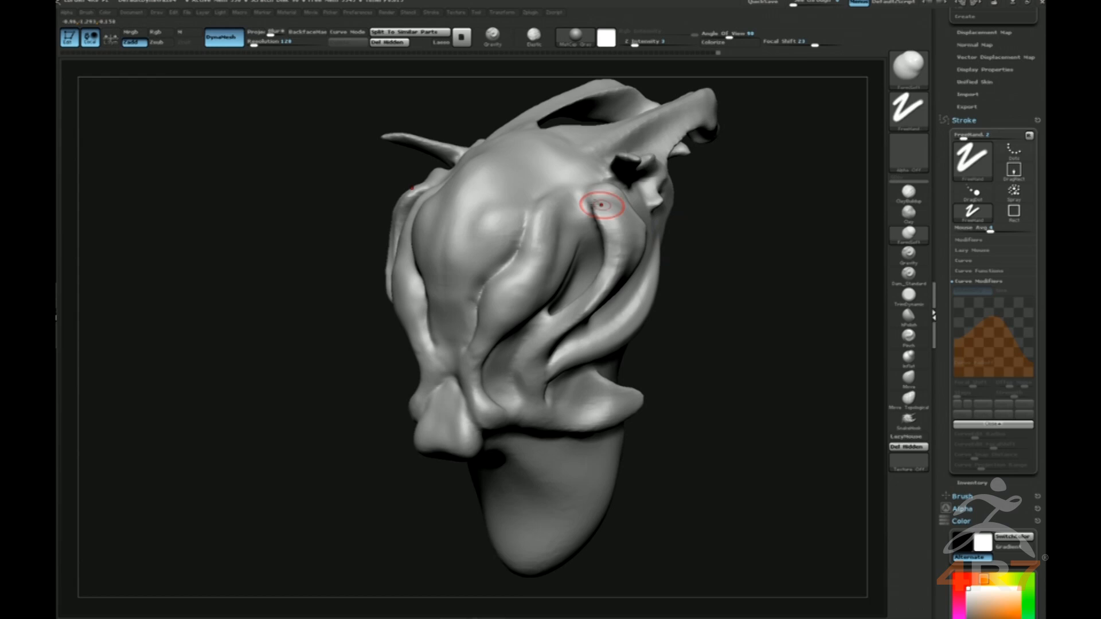
pyautogui.press('b')
pyautogui.press('d')
pyautogui.press('s')
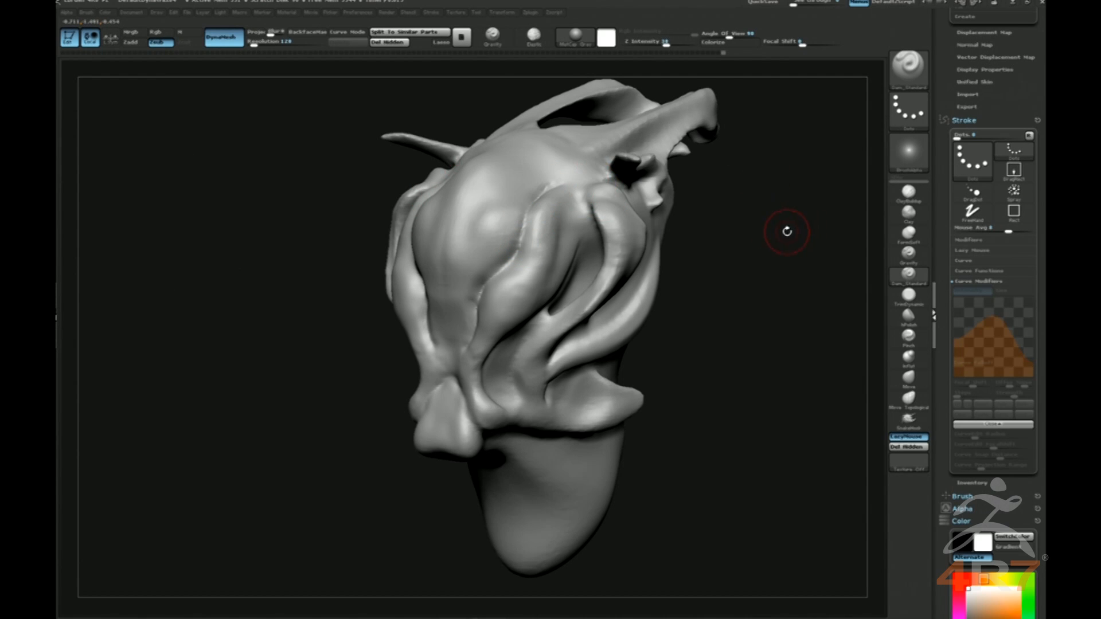
pyautogui.moveTo(774, 253)
pyautogui.mouseDown()
pyautogui.moveTo(802, 233)
pyautogui.moveTo(602, 215)
pyautogui.mouseUp()
# Flatten the base of the large back horn with the TrimDynamic brush.
pyautogui.press('b')
pyautogui.press('t')
pyautogui.press('d')
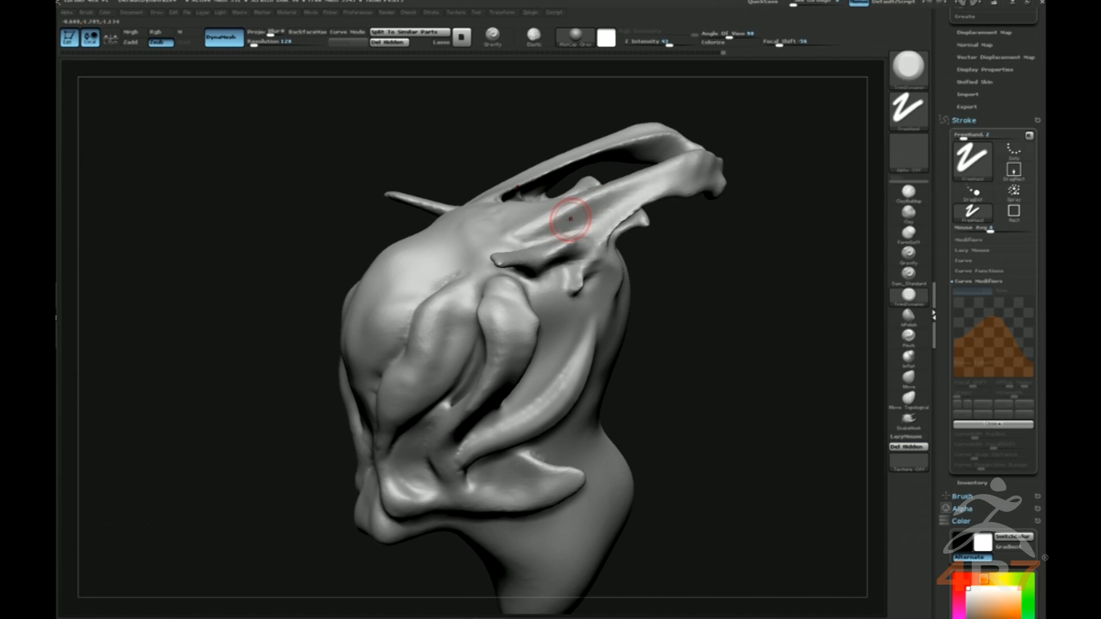
pyautogui.moveTo(787, 170); pyautogui.dragTo(722, 167)
# Build up a ridge with FormSoft that runs from the back horn's base down onto the side of the forehead.
pyautogui.press('b')
pyautogui.press('f')
pyautogui.press('s')
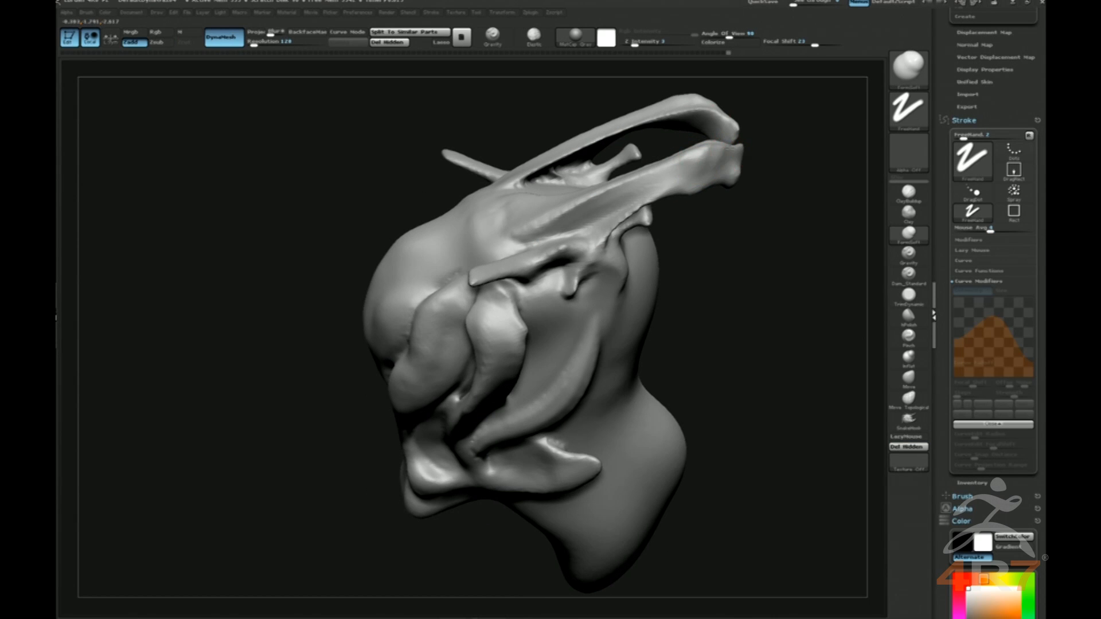
pyautogui.moveTo(817, 257)
pyautogui.mouseDown()
pyautogui.moveTo(808, 225)
pyautogui.moveTo(798, 272)
pyautogui.moveTo(791, 265)
pyautogui.mouseUp()
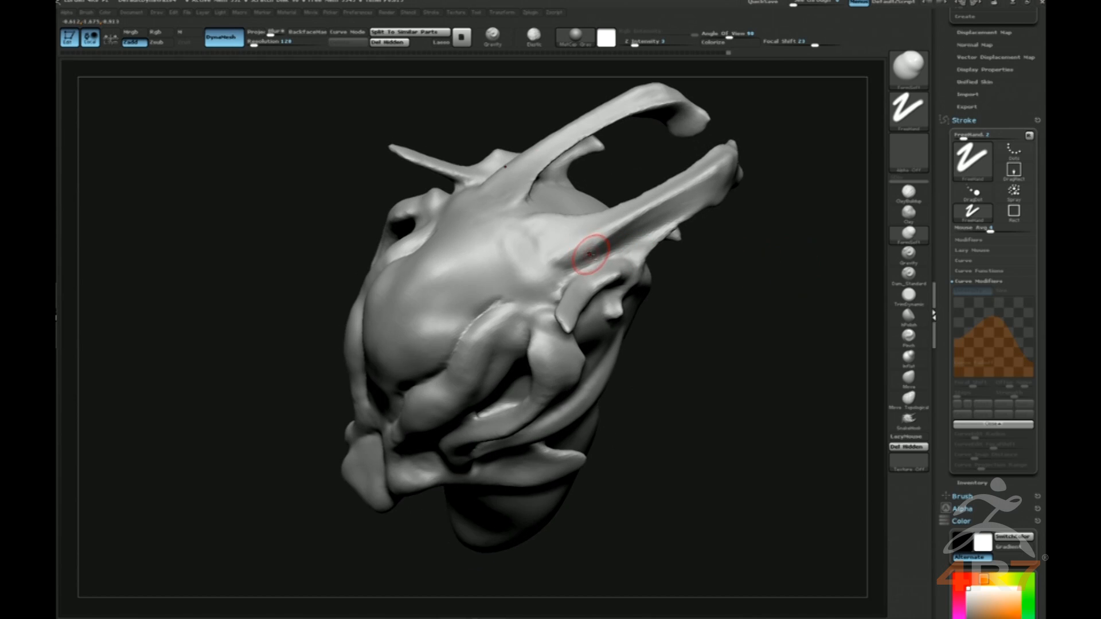
pyautogui.moveTo(545, 265); pyautogui.dragTo(631, 226)
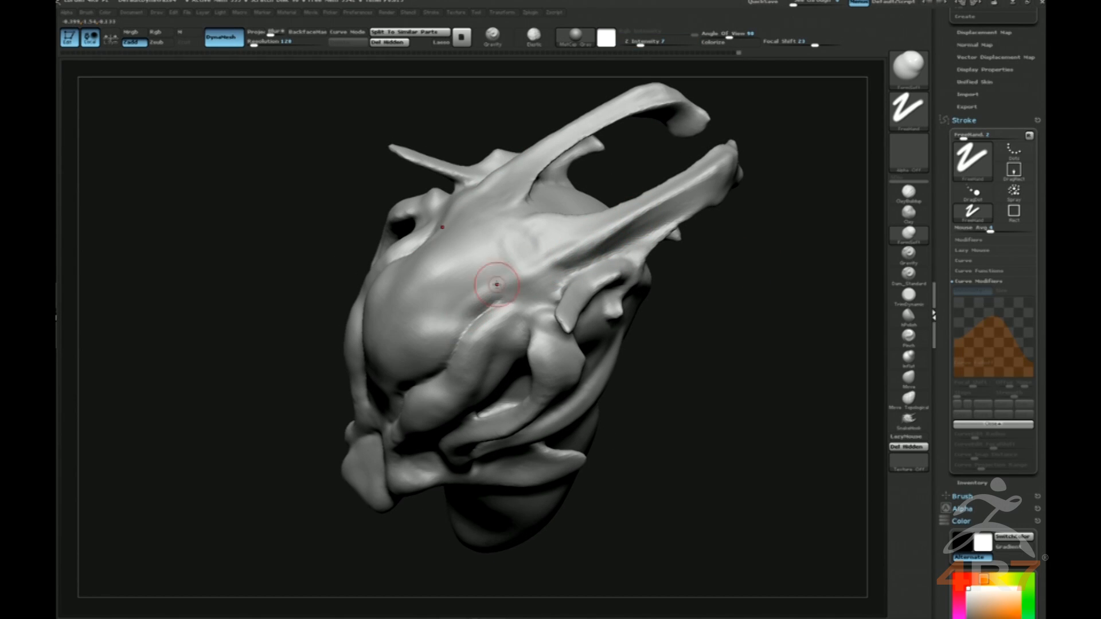
pyautogui.moveTo(476, 296); pyautogui.dragTo(578, 256)
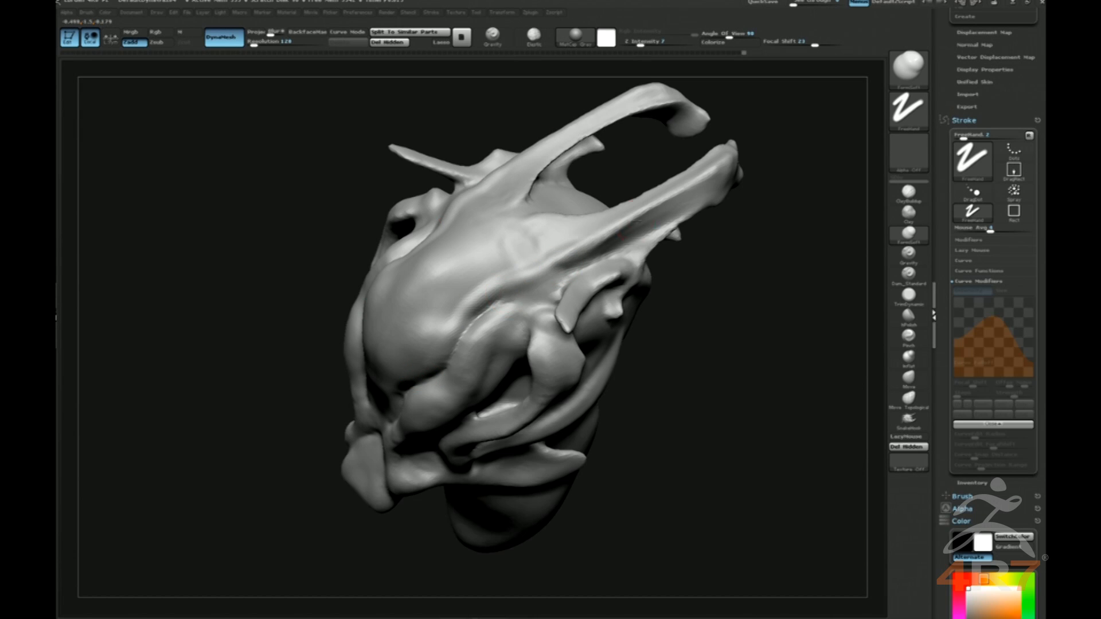
# Plane the underside of the back horn with TrimDynamic and smooth the transition into the head.
pyautogui.moveTo(761, 248); pyautogui.dragTo(760, 221)
pyautogui.click(908, 295)
pyautogui.moveTo(644, 240)
pyautogui.mouseDown()
pyautogui.moveTo(627, 247)
pyautogui.moveTo(635, 245)
pyautogui.mouseUp()
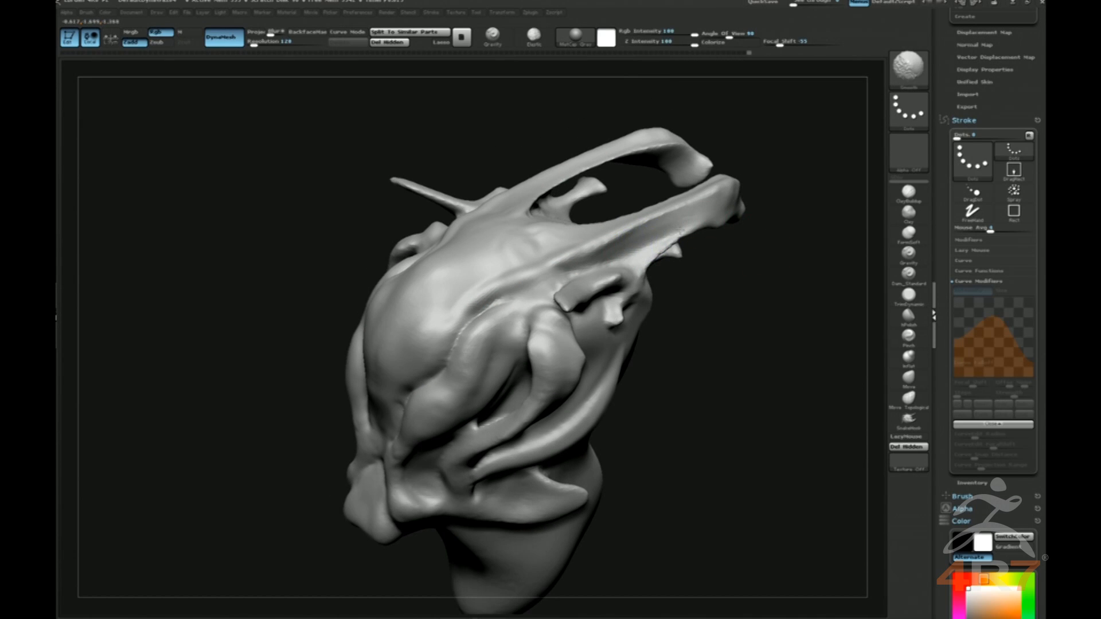
pyautogui.keyDown('shift'); pyautogui.moveTo(746, 252); pyautogui.dragTo(814, 269); pyautogui.keyUp('shift')
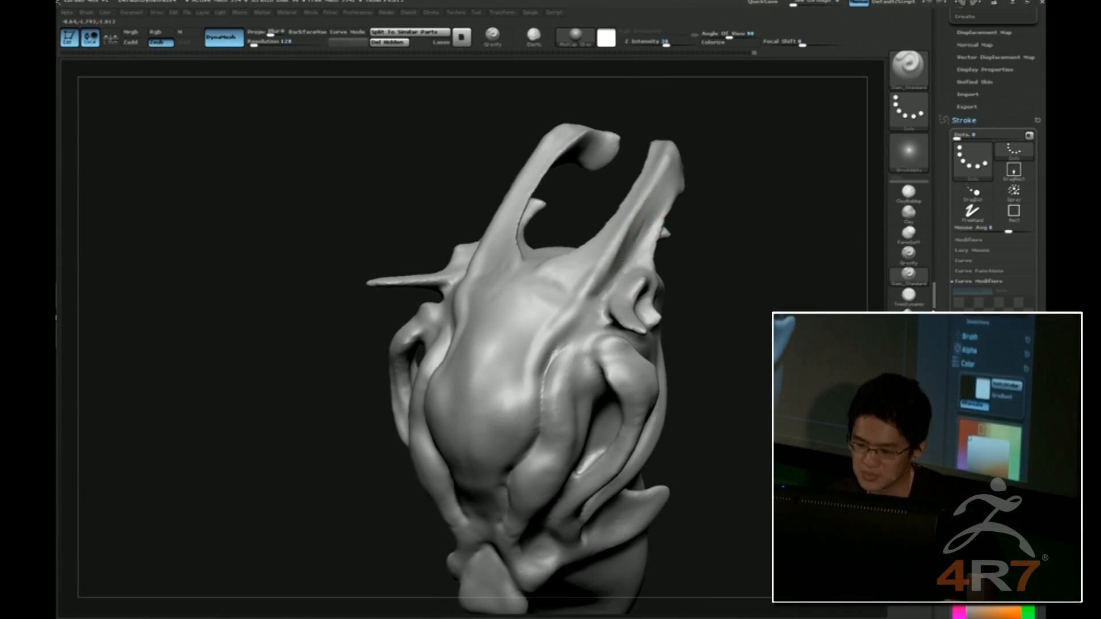
pyautogui.keyDown('shift'); pyautogui.moveTo(740, 287); pyautogui.dragTo(766, 191); pyautogui.keyUp('shift')
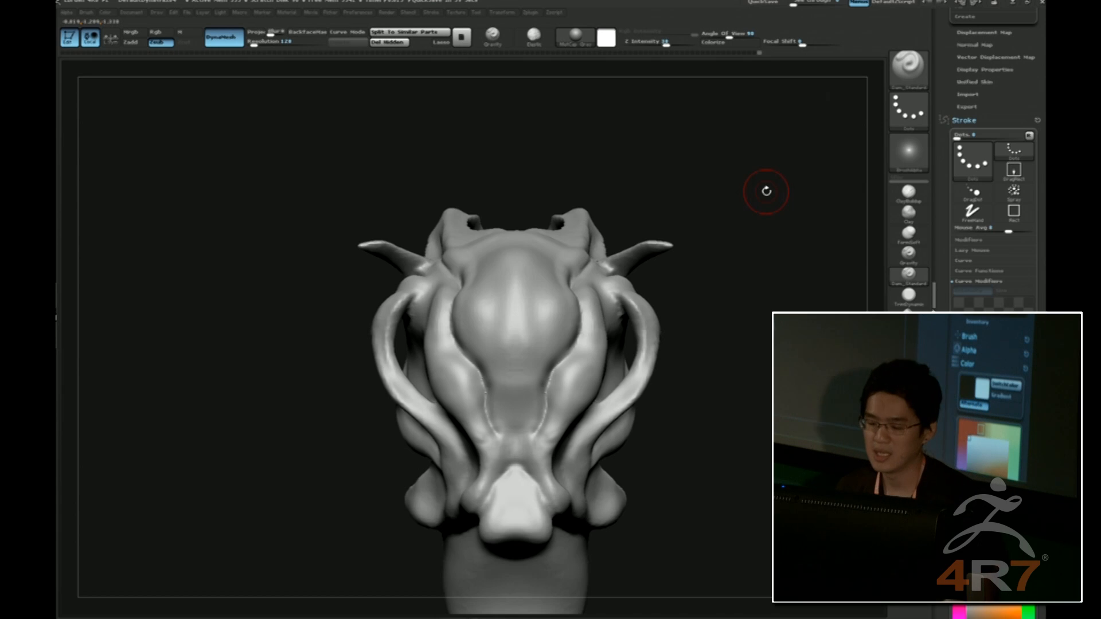
# Adjust the proportions of the forehead and face with the Move brush from the front and side.
pyautogui.moveTo(689, 273)
pyautogui.mouseDown()
pyautogui.moveTo(745, 288)
pyautogui.moveTo(736, 276)
pyautogui.moveTo(776, 305)
pyautogui.moveTo(793, 289)
pyautogui.moveTo(755, 328)
pyautogui.mouseUp()
pyautogui.press('b')
pyautogui.press('m')
pyautogui.press('v')
pyautogui.moveTo(490, 345); pyautogui.dragTo(525, 382)
pyautogui.moveTo(724, 363); pyautogui.dragTo(744, 363)
pyautogui.moveTo(545, 344); pyautogui.dragTo(515, 333)
pyautogui.moveTo(576, 375); pyautogui.dragTo(549, 392)
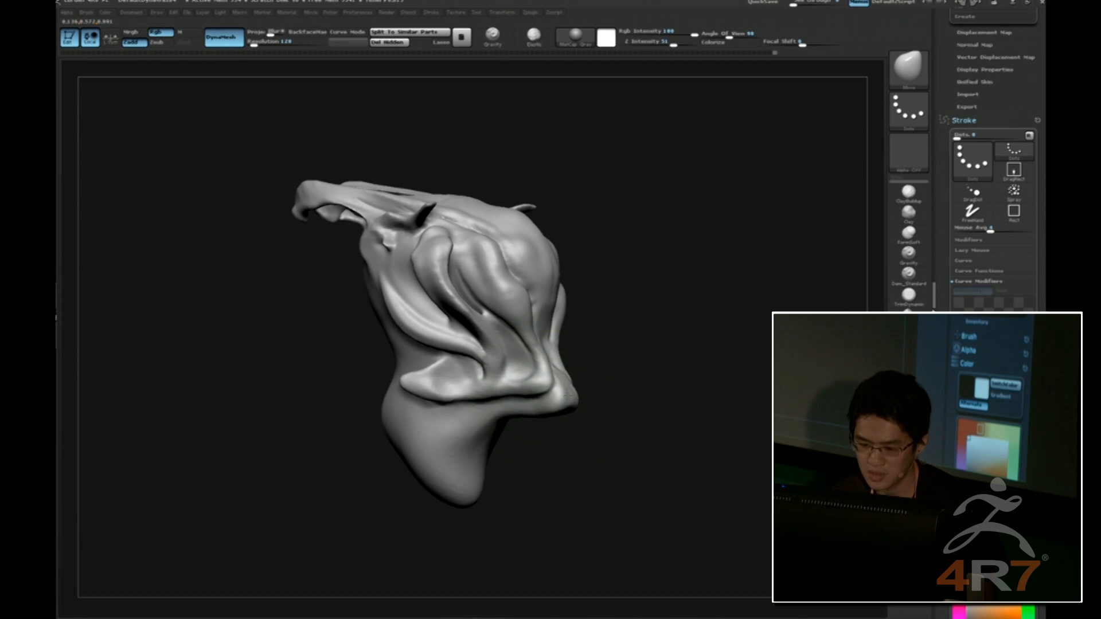
# Carve an arched crease above the nose with the Dam_Standard brush.
pyautogui.moveTo(651, 377)
pyautogui.mouseDown()
pyautogui.moveTo(671, 407)
pyautogui.moveTo(664, 425)
pyautogui.mouseUp()
pyautogui.press('b')
pyautogui.press('d')
pyautogui.press('s')
pyautogui.keyDown('alt'); pyautogui.moveTo(682, 364); pyautogui.dragTo(659, 412); pyautogui.keyUp('alt')
# Build up the volume around the nose crease with FormSoft and return to the Dam_Standard brush.
pyautogui.press('b')
pyautogui.press('f')
pyautogui.press('s')
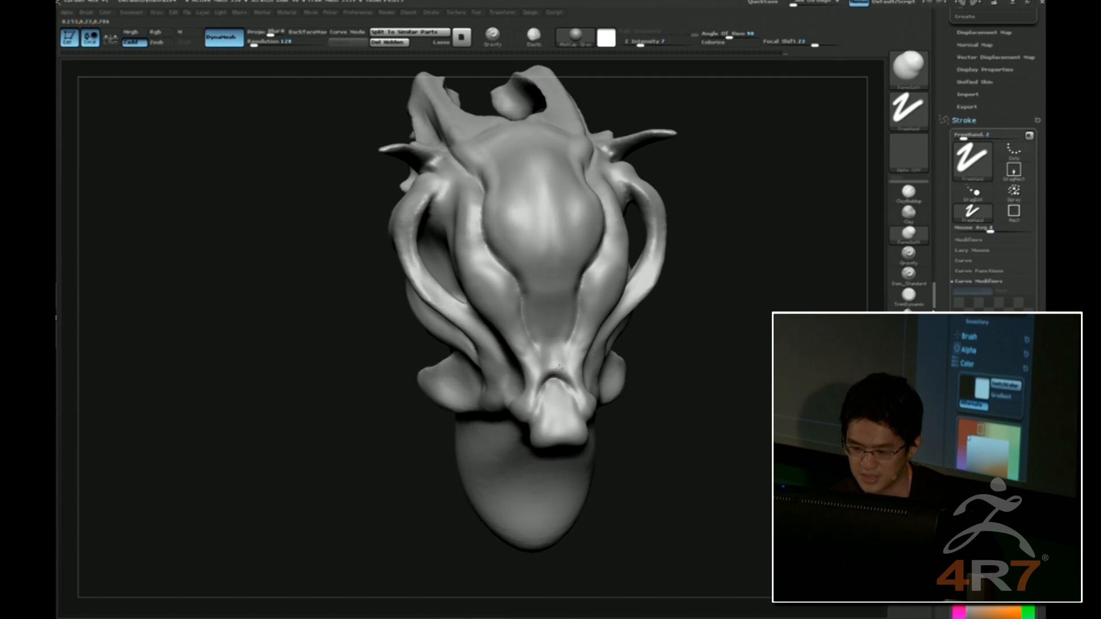
pyautogui.moveTo(736, 360)
pyautogui.mouseDown()
pyautogui.moveTo(711, 319)
pyautogui.moveTo(767, 332)
pyautogui.moveTo(732, 322)
pyautogui.moveTo(729, 344)
pyautogui.mouseUp()
pyautogui.press('b')
pyautogui.press('d')
pyautogui.press('s')
# Try a freehand mask pattern over the folds beside the forehead dome and clear it.
pyautogui.press('ctrl')
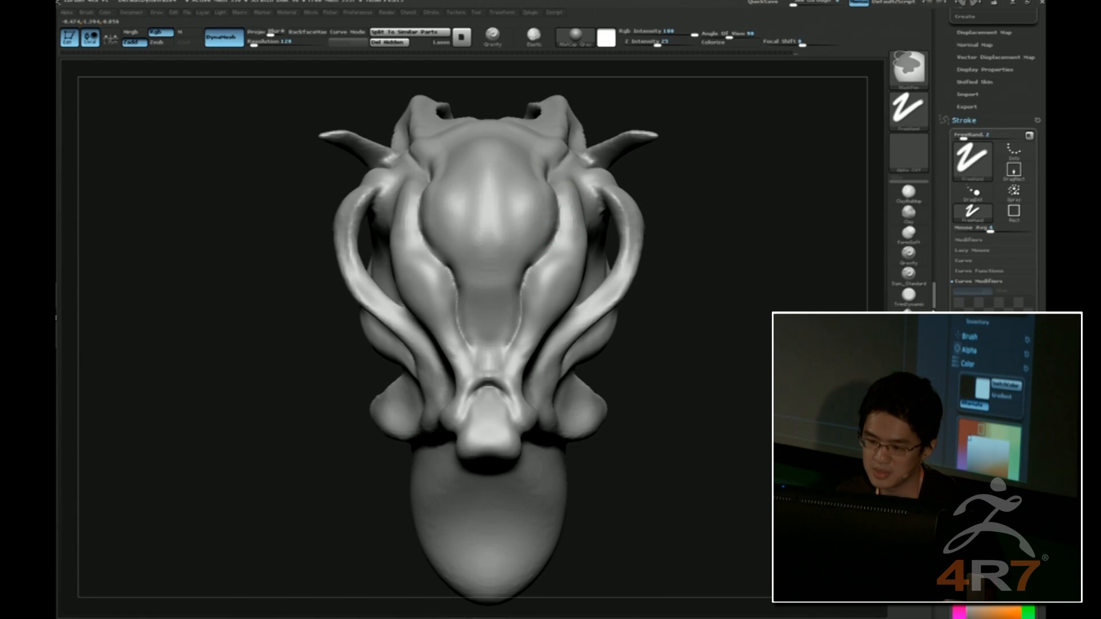
pyautogui.keyDown('ctrl'); pyautogui.moveTo(539, 257); pyautogui.dragTo(552, 175); pyautogui.keyUp('ctrl')
pyautogui.moveTo(584, 209)
pyautogui.keyDown('ctrl'); pyautogui.mouseDown()
pyautogui.moveTo(581, 248)
pyautogui.moveTo(505, 378)
pyautogui.mouseUp(); pyautogui.keyUp('ctrl')
pyautogui.moveTo(630, 241)
pyautogui.keyDown('ctrl'); pyautogui.mouseDown()
pyautogui.moveTo(607, 305)
pyautogui.moveTo(524, 408)
pyautogui.mouseUp(); pyautogui.keyUp('ctrl')
pyautogui.keyDown('ctrl'); pyautogui.moveTo(575, 334); pyautogui.dragTo(632, 262); pyautogui.keyUp('ctrl')
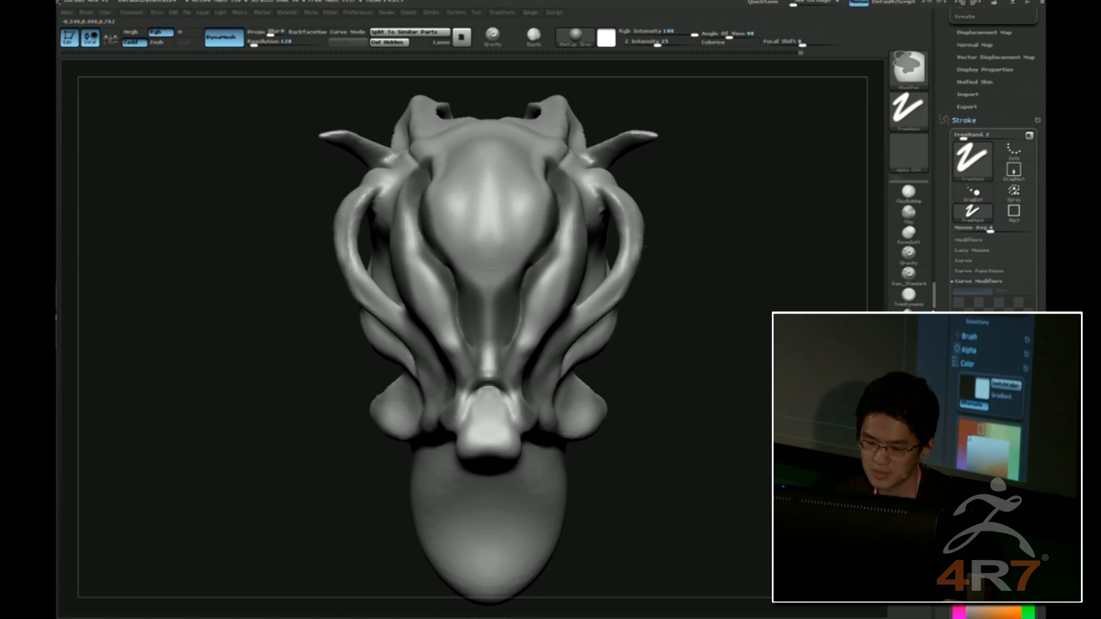
pyautogui.moveTo(717, 290); pyautogui.dragTo(723, 321)
pyautogui.moveTo(724, 324)
pyautogui.keyDown('ctrl'); pyautogui.mouseDown()
pyautogui.moveTo(727, 347)
pyautogui.moveTo(728, 321)
pyautogui.moveTo(757, 320)
pyautogui.moveTo(742, 317)
pyautogui.moveTo(745, 340)
pyautogui.moveTo(723, 329)
pyautogui.moveTo(793, 310)
pyautogui.mouseUp(); pyautogui.keyUp('ctrl')
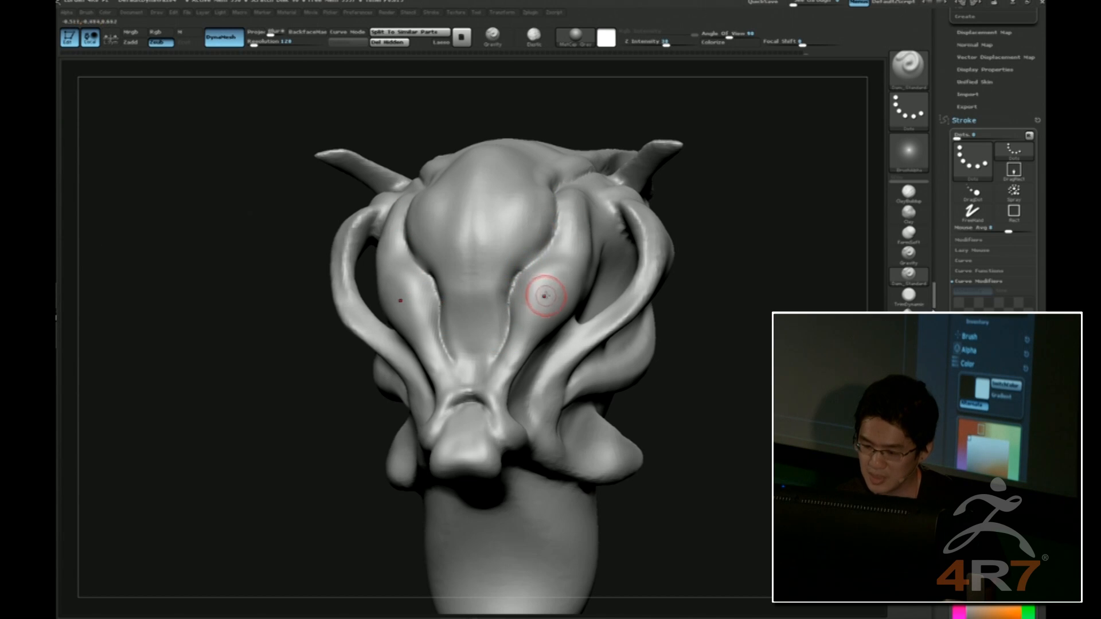
# Try lasso masks over the side folds and the forehead dome to preview a pattern, and clear the masking.
pyautogui.moveTo(575, 227)
pyautogui.keyDown('ctrl'); pyautogui.mouseDown()
pyautogui.moveTo(550, 301)
pyautogui.moveTo(567, 226)
pyautogui.mouseUp(); pyautogui.keyUp('ctrl')
pyautogui.moveTo(562, 229); pyautogui.dragTo(497, 370)
pyautogui.hotkey('ctrl', 'z')
pyautogui.moveTo(580, 219)
pyautogui.keyDown('ctrl'); pyautogui.mouseDown()
pyautogui.moveTo(515, 315)
pyautogui.moveTo(593, 229)
pyautogui.moveTo(584, 219)
pyautogui.mouseUp(); pyautogui.keyUp('ctrl')
pyautogui.moveTo(750, 264); pyautogui.dragTo(774, 249)
pyautogui.moveTo(488, 128); pyautogui.dragTo(504, 128)
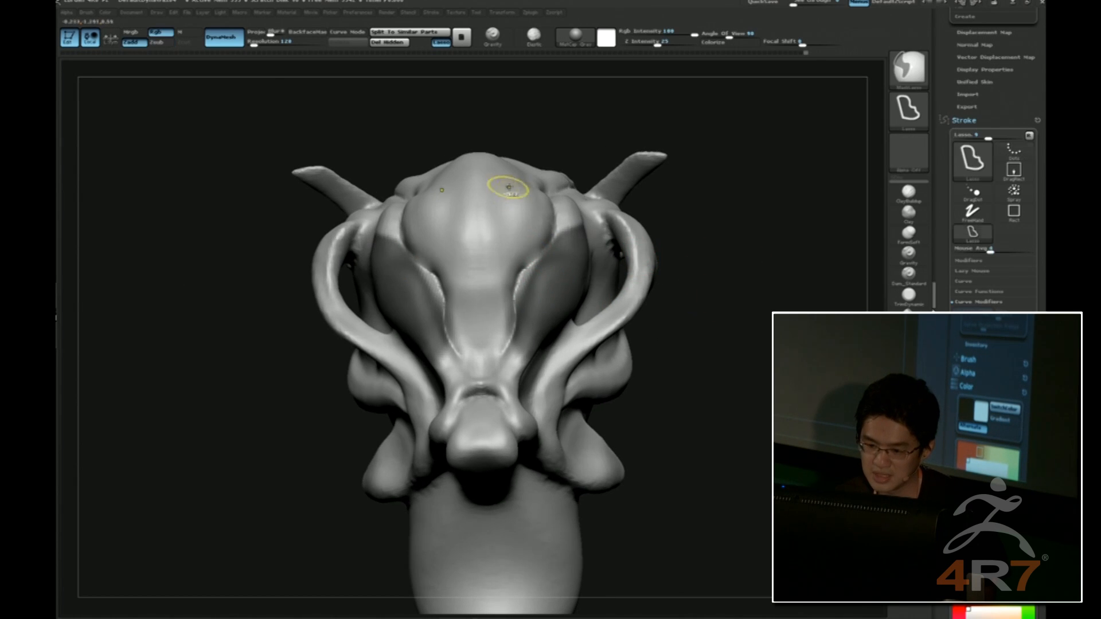
pyautogui.moveTo(533, 222)
pyautogui.keyDown('ctrl'); pyautogui.mouseDown()
pyautogui.moveTo(471, 323)
pyautogui.moveTo(518, 169)
pyautogui.mouseUp(); pyautogui.keyUp('ctrl')
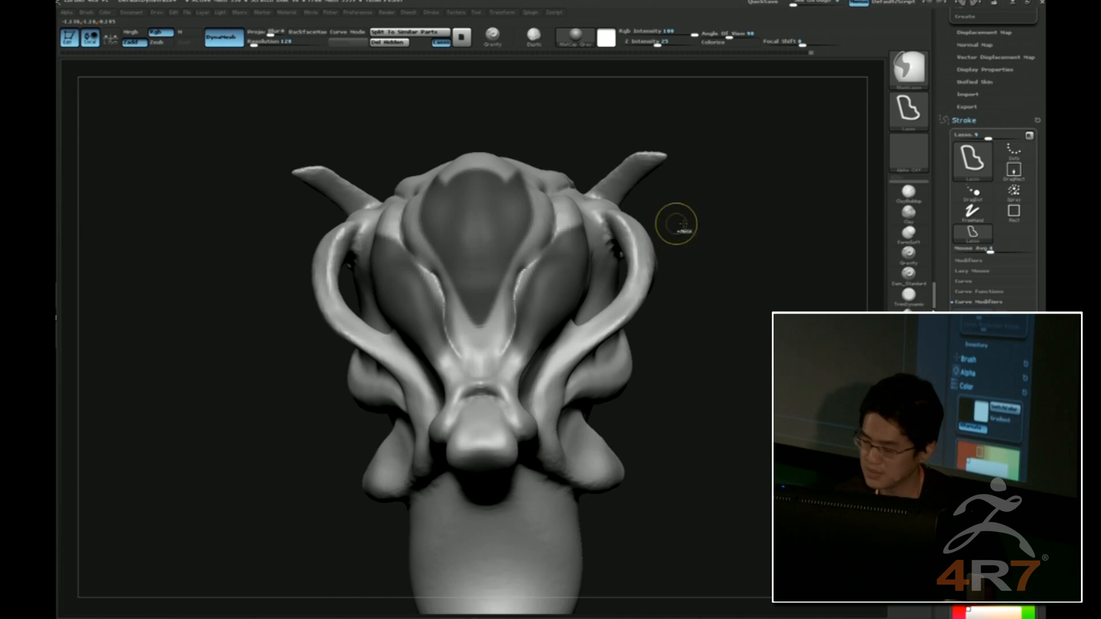
pyautogui.moveTo(745, 247); pyautogui.dragTo(523, 227)
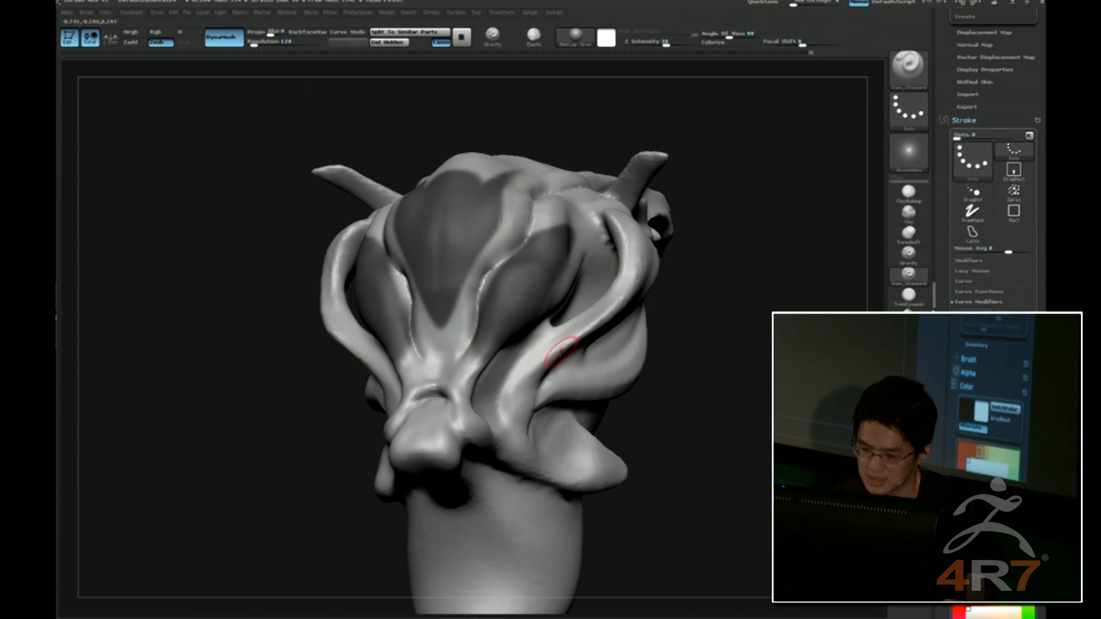
pyautogui.keyDown('ctrl'); pyautogui.click(724, 298); pyautogui.keyUp('ctrl')
pyautogui.moveTo(740, 325)
pyautogui.keyDown('ctrl'); pyautogui.mouseDown()
pyautogui.moveTo(730, 349)
pyautogui.moveTo(641, 315)
pyautogui.moveTo(620, 293)
pyautogui.mouseUp(); pyautogui.keyUp('ctrl')
# Build up the fold between the forehead dome and the side horn with the FormSoft brush.
pyautogui.press('3')
pyautogui.moveTo(573, 261); pyautogui.dragTo(595, 172)
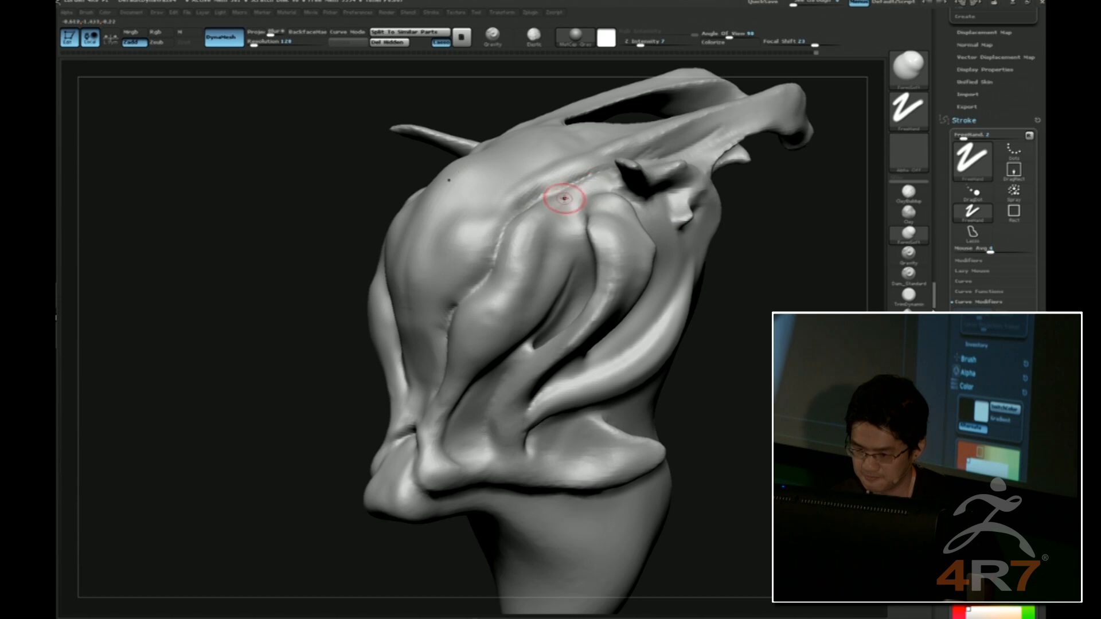
pyautogui.moveTo(779, 295); pyautogui.dragTo(1035, 136)
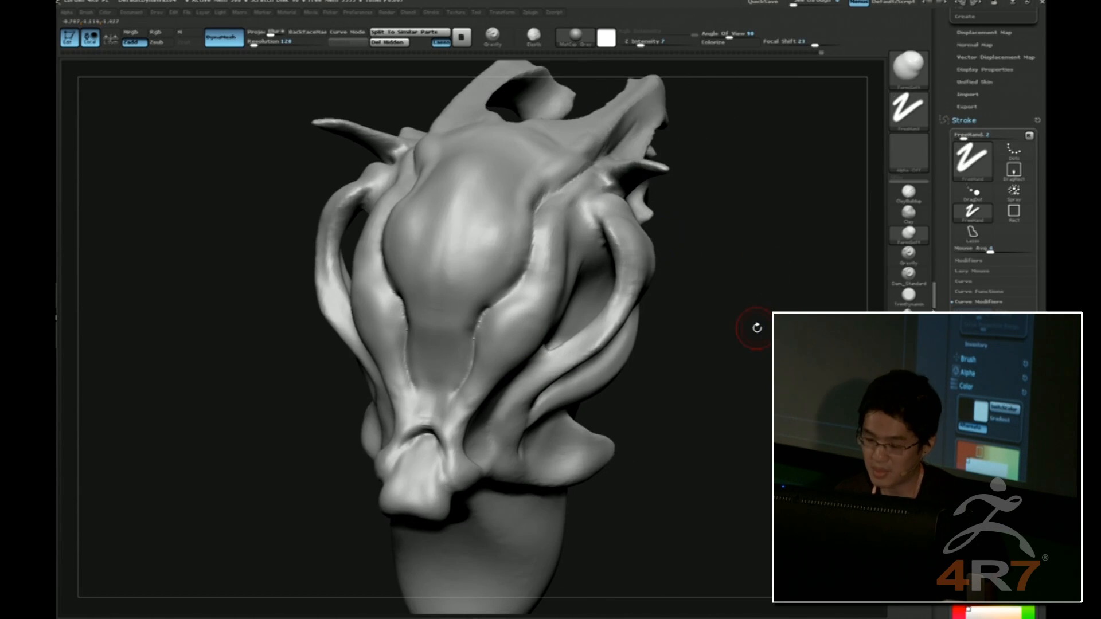
pyautogui.moveTo(756, 328); pyautogui.dragTo(637, 230)
# Cut a crease around the top of the outer cheek fold with Dam_Standard and fill out the adjoining form with FormSoft.
pyautogui.press('5')
pyautogui.moveTo(604, 189)
pyautogui.mouseDown()
pyautogui.moveTo(584, 215)
pyautogui.moveTo(595, 236)
pyautogui.mouseUp()
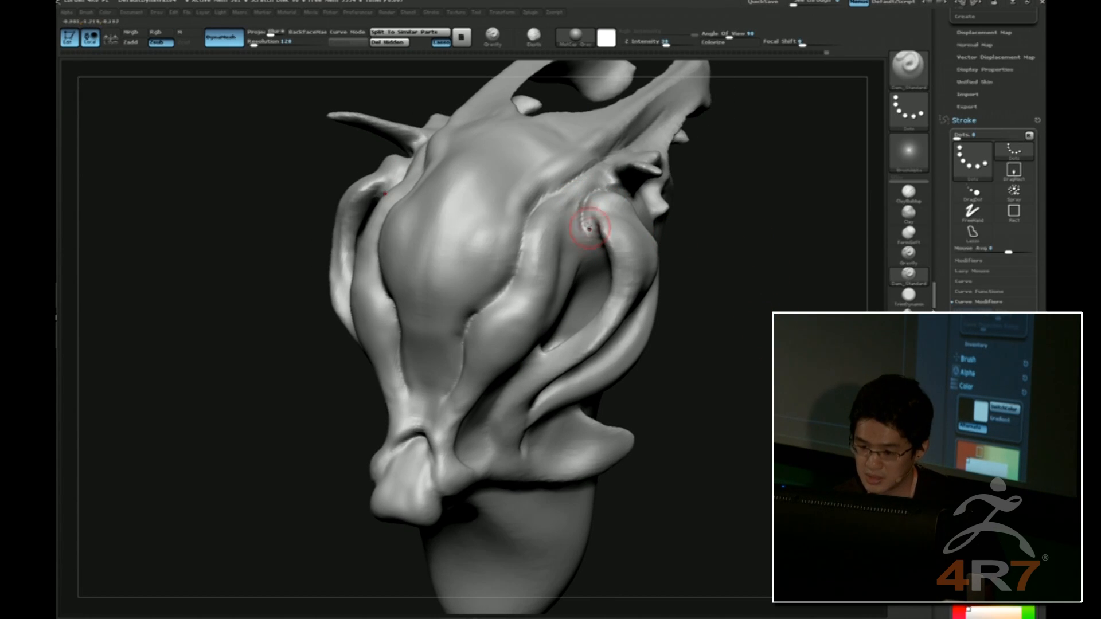
pyautogui.moveTo(754, 263); pyautogui.dragTo(587, 182)
pyautogui.press('1')
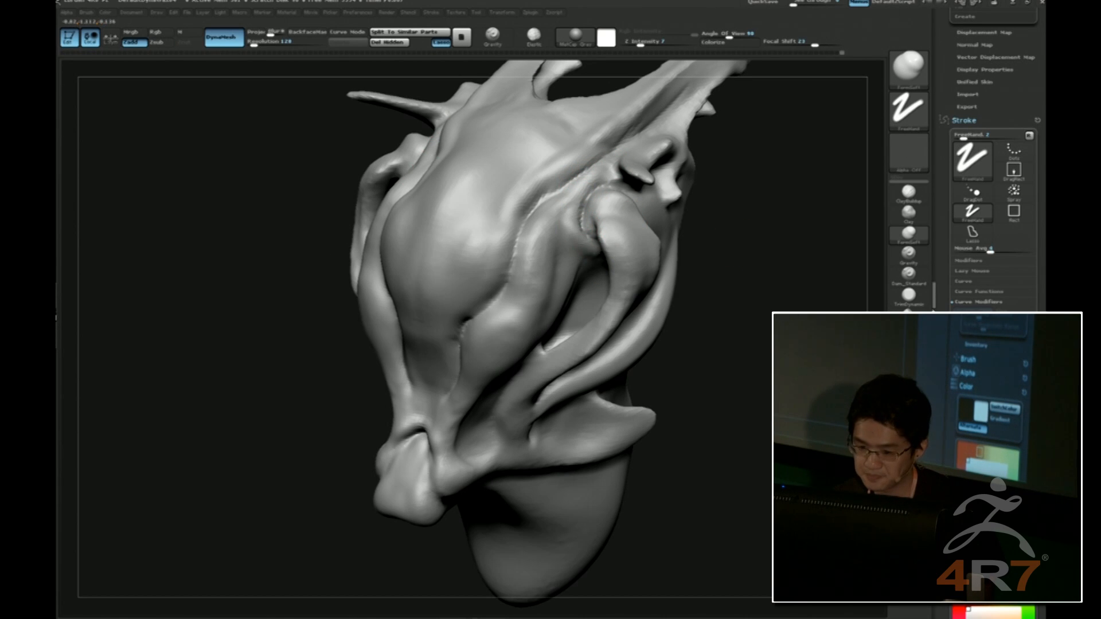
pyautogui.moveTo(769, 288)
pyautogui.mouseDown()
pyautogui.moveTo(764, 250)
pyautogui.moveTo(754, 273)
pyautogui.mouseUp()
# Deepen the crease around the nose bridge with Dam_Standard and shape the area inside it with FormSoft.
pyautogui.press('5')
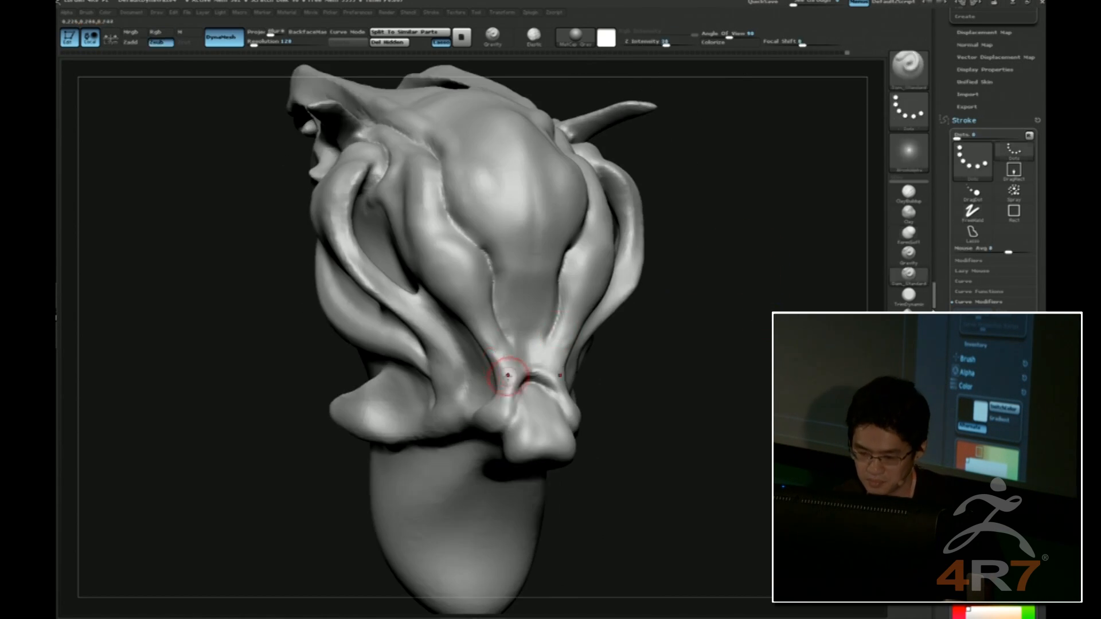
pyautogui.moveTo(510, 407); pyautogui.dragTo(566, 410)
pyautogui.moveTo(521, 396); pyautogui.dragTo(525, 398, button='right')
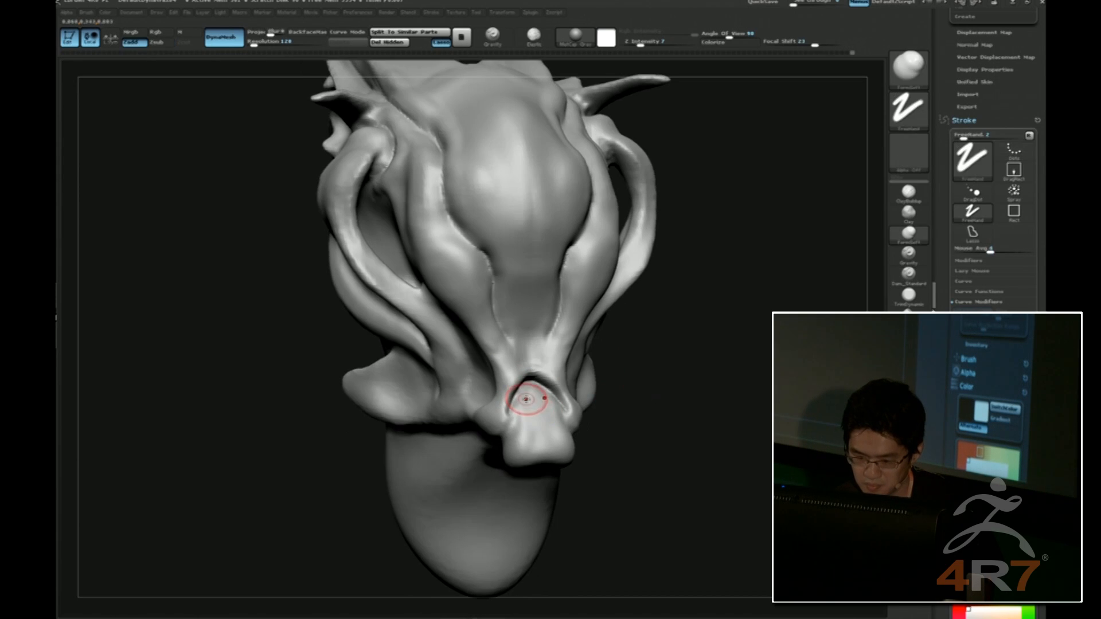
pyautogui.moveTo(521, 403)
pyautogui.mouseDown()
pyautogui.moveTo(517, 412)
pyautogui.moveTo(539, 395)
pyautogui.mouseUp()
# Carve a recess inside the nose opening with Dam_Standard and build up a ridge below it with FormSoft.
pyautogui.moveTo(654, 354)
pyautogui.mouseDown()
pyautogui.moveTo(585, 358)
pyautogui.moveTo(562, 404)
pyautogui.mouseUp()
pyautogui.press('3')
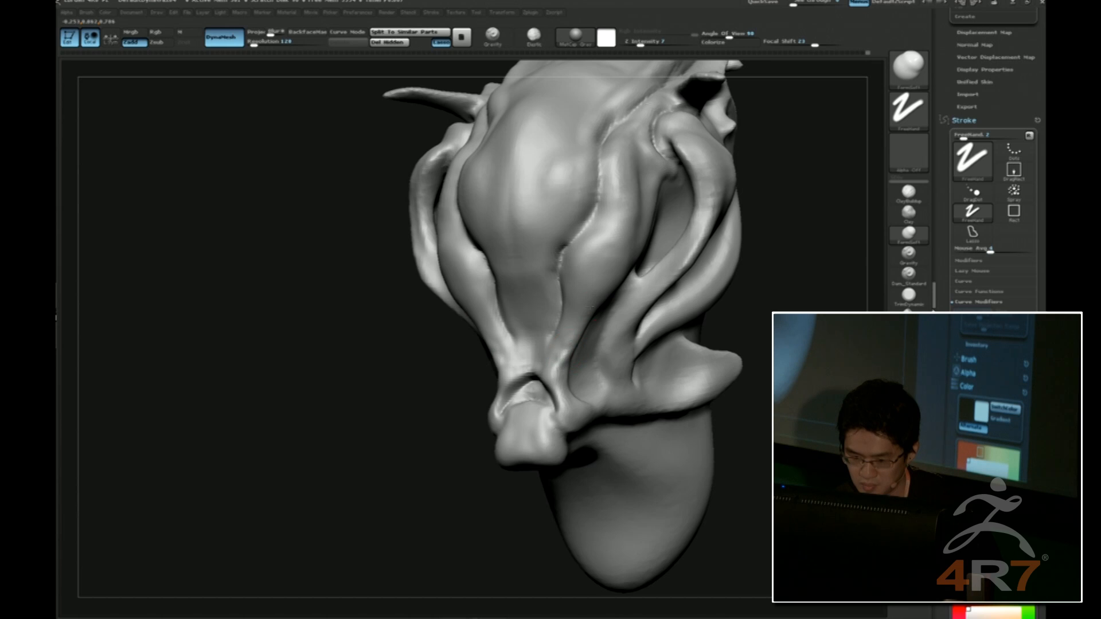
pyautogui.moveTo(740, 310)
pyautogui.keyDown('shift'); pyautogui.mouseDown()
pyautogui.moveTo(754, 295)
pyautogui.moveTo(737, 298)
pyautogui.mouseUp(); pyautogui.keyUp('shift')
pyautogui.moveTo(842, 300)
pyautogui.keyDown('alt'); pyautogui.mouseDown()
pyautogui.moveTo(766, 300)
pyautogui.moveTo(745, 340)
pyautogui.moveTo(641, 359)
pyautogui.mouseUp(); pyautogui.keyUp('alt')
pyautogui.press('1')
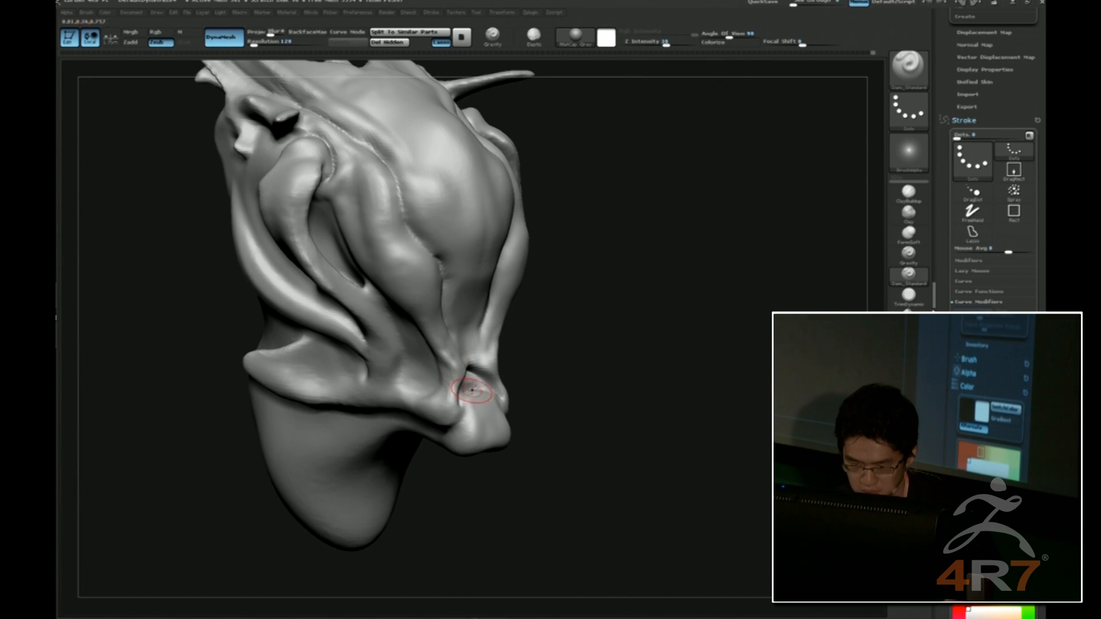
pyautogui.hotkey('ctrl', 'z')
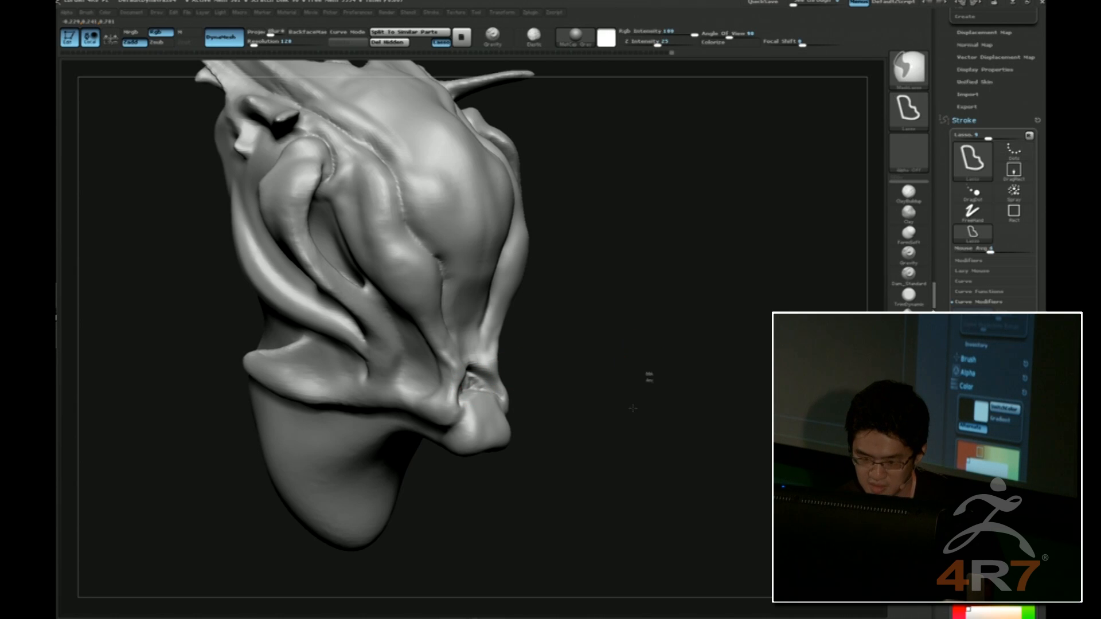
pyautogui.keyDown('alt'); pyautogui.moveTo(695, 275); pyautogui.dragTo(725, 340); pyautogui.keyUp('alt')
pyautogui.press('2')
pyautogui.moveTo(486, 383); pyautogui.dragTo(509, 378)
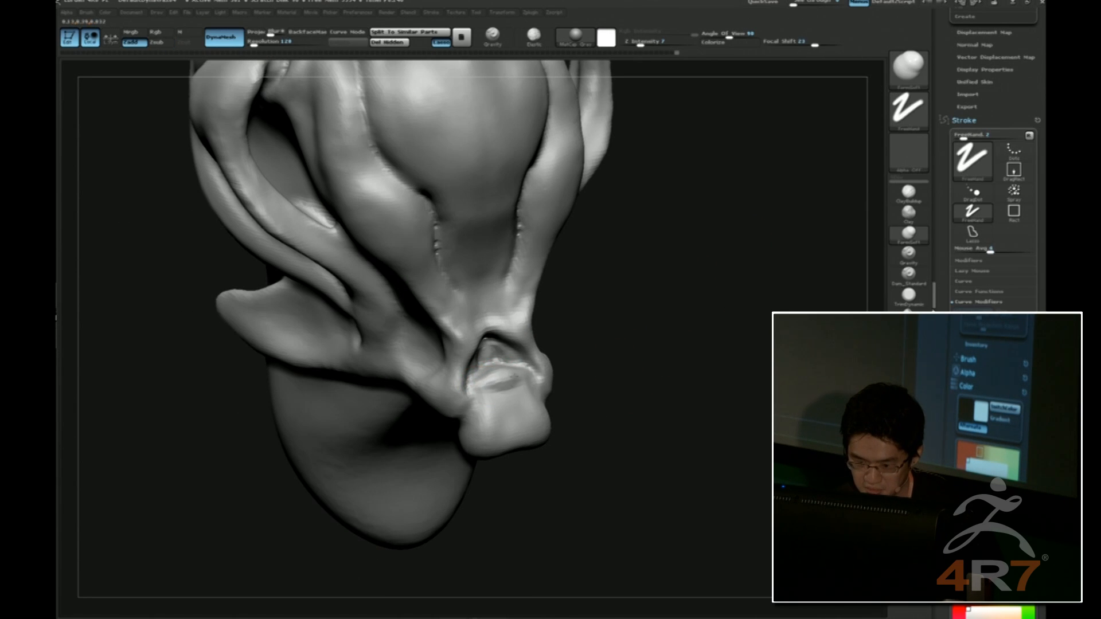
# Refine the ridge below the nose recess with FormSoft and sharpen the crease along it with Dam_Standard.
pyautogui.moveTo(596, 372)
pyautogui.mouseDown()
pyautogui.moveTo(690, 350)
pyautogui.moveTo(668, 398)
pyautogui.moveTo(582, 374)
pyautogui.mouseUp()
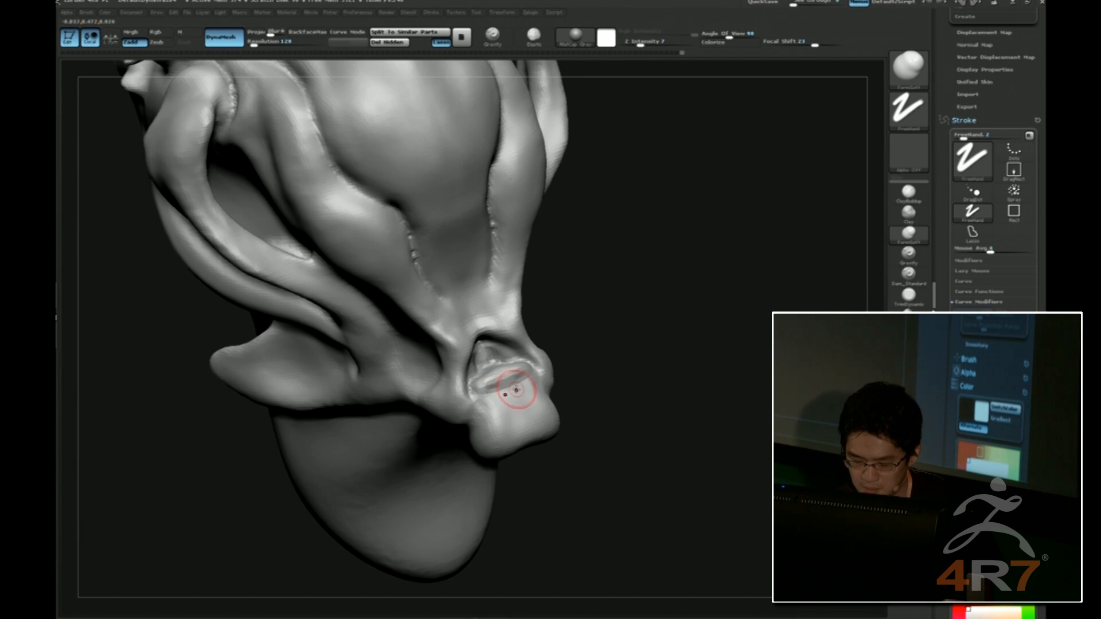
pyautogui.moveTo(578, 374); pyautogui.dragTo(594, 375)
pyautogui.press('s')
pyautogui.moveTo(586, 375); pyautogui.dragTo(595, 376)
pyautogui.press('1')
pyautogui.moveTo(497, 374); pyautogui.dragTo(507, 382)
pyautogui.moveTo(596, 390)
pyautogui.mouseDown()
pyautogui.moveTo(496, 379)
pyautogui.moveTo(482, 396)
pyautogui.moveTo(652, 359)
pyautogui.mouseUp()
pyautogui.press('2')
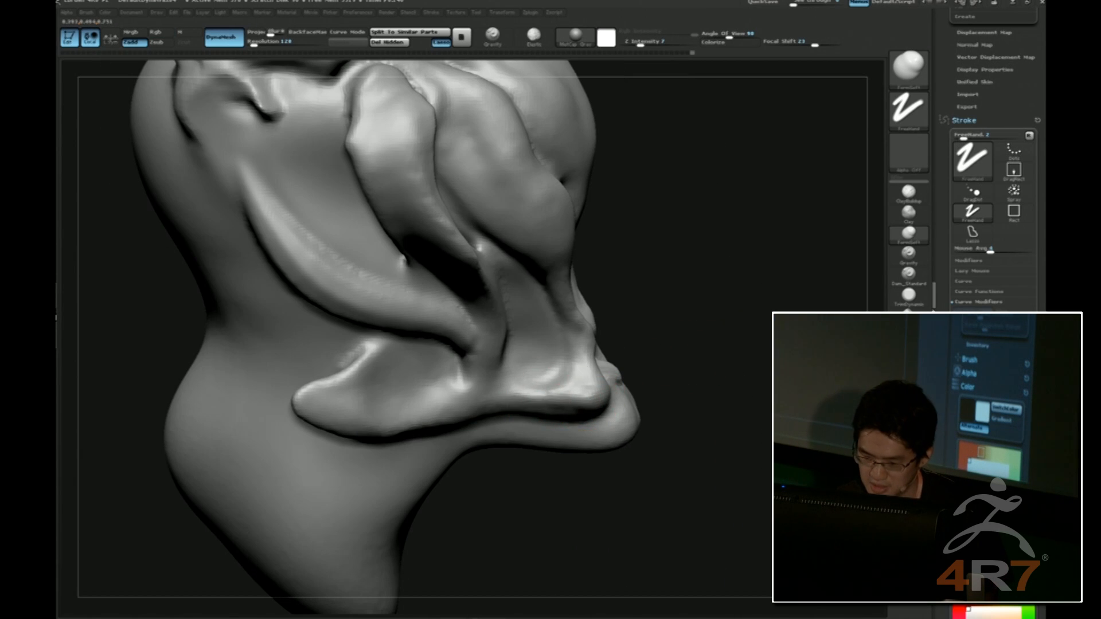
# Try a lasso mask over the front of the face from the forehead dome down to the nose.
pyautogui.moveTo(727, 374); pyautogui.dragTo(668, 374)
pyautogui.moveTo(465, 456); pyautogui.dragTo(402, 453)
pyautogui.press('3')
pyautogui.moveTo(701, 361)
pyautogui.mouseDown()
pyautogui.moveTo(726, 363)
pyautogui.moveTo(661, 375)
pyautogui.mouseUp()
pyautogui.keyDown('alt'); pyautogui.moveTo(805, 287); pyautogui.dragTo(691, 294); pyautogui.keyUp('alt')
pyautogui.moveTo(794, 321)
pyautogui.keyDown('alt'); pyautogui.mouseDown()
pyautogui.moveTo(791, 263)
pyautogui.moveTo(745, 307)
pyautogui.mouseUp(); pyautogui.keyUp('alt')
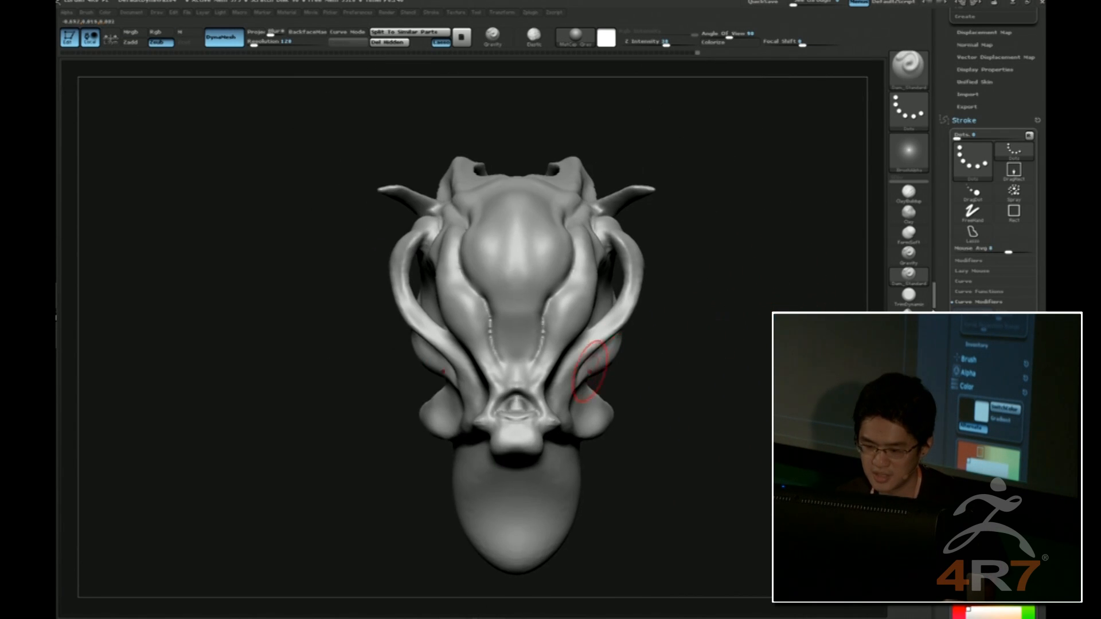
pyautogui.keyDown('ctrl'); pyautogui.keyDown('shift'); pyautogui.moveTo(602, 216); pyautogui.dragTo(523, 424); pyautogui.keyUp('shift'); pyautogui.keyUp('ctrl')
pyautogui.moveTo(502, 474)
pyautogui.keyDown('ctrl'); pyautogui.mouseDown()
pyautogui.moveTo(498, 505)
pyautogui.moveTo(497, 157)
pyautogui.mouseUp(); pyautogui.keyUp('ctrl')
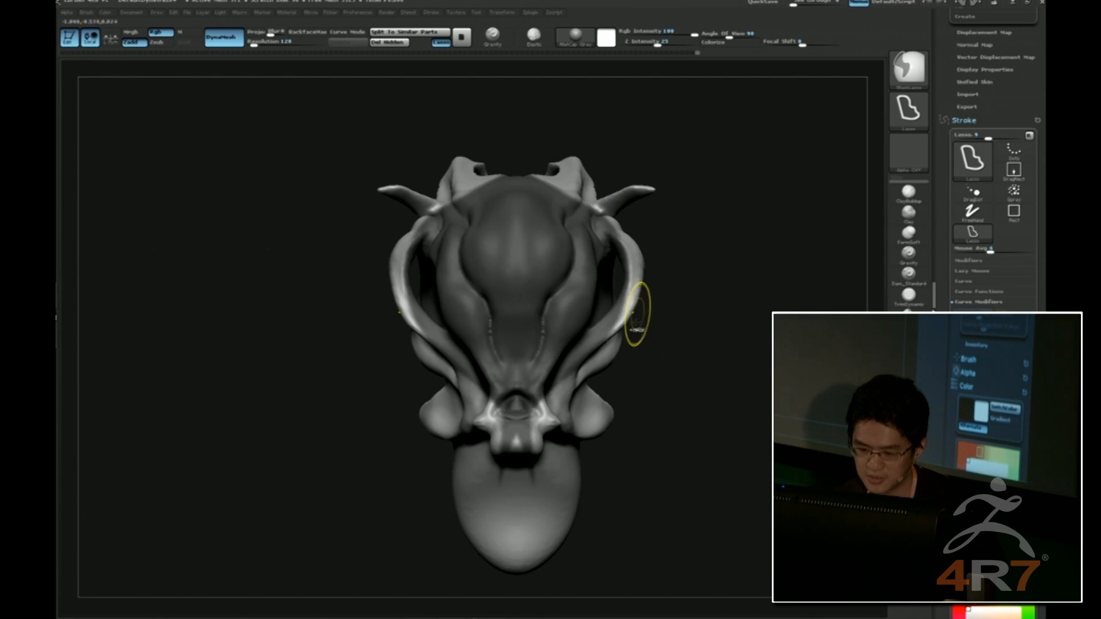
# Pull the blunt nose tip downward into a point with the Move brush.
pyautogui.moveTo(634, 398)
pyautogui.mouseDown()
pyautogui.moveTo(691, 376)
pyautogui.moveTo(679, 401)
pyautogui.mouseUp()
pyautogui.press('b')
pyautogui.press('m')
pyautogui.press('v')
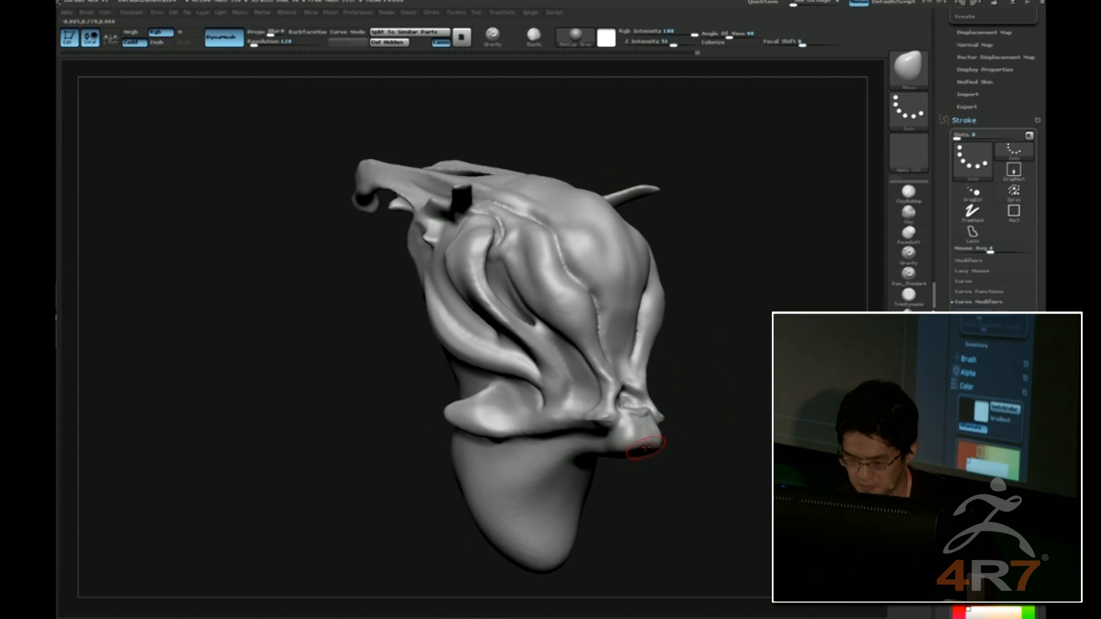
pyautogui.moveTo(654, 460); pyautogui.dragTo(527, 453)
# Build up the front surface of the pointed nose tip with the FormSoft brush.
pyautogui.press('b')
pyautogui.press('f')
pyautogui.press('s')
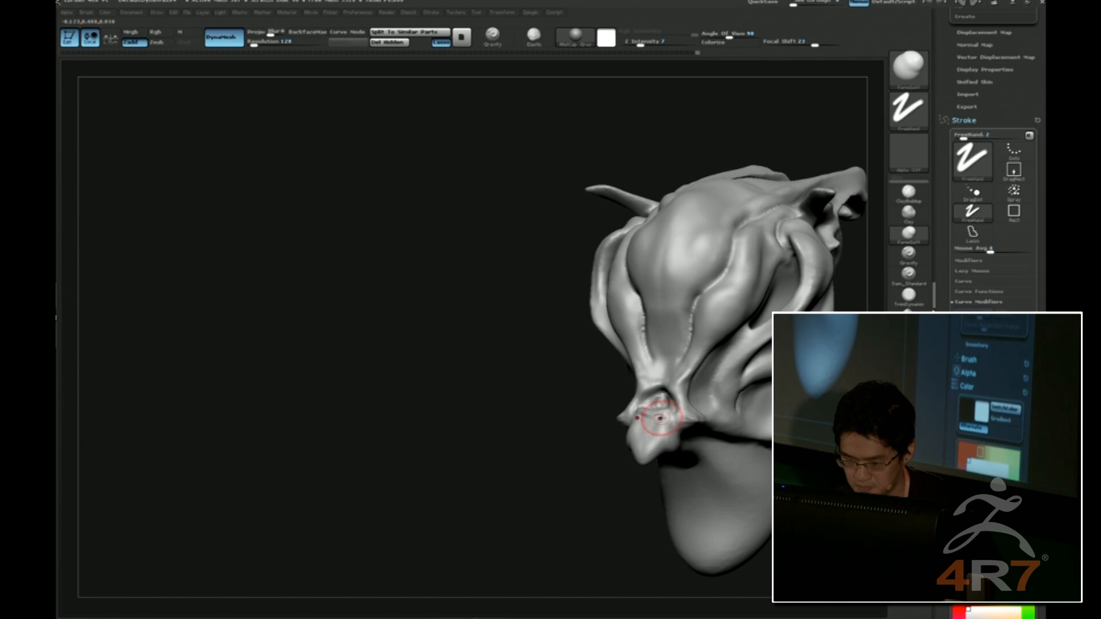
pyautogui.press('s')
pyautogui.moveTo(559, 438); pyautogui.dragTo(667, 428)
pyautogui.moveTo(709, 439)
pyautogui.mouseDown()
pyautogui.moveTo(675, 441)
pyautogui.moveTo(470, 373)
pyautogui.moveTo(426, 283)
pyautogui.moveTo(504, 320)
pyautogui.mouseUp()
# Flatten the planes of the pointed nose tip with the TrimDynamic and hPolish brushes.
pyautogui.press('b')
pyautogui.press('t')
pyautogui.press('d')
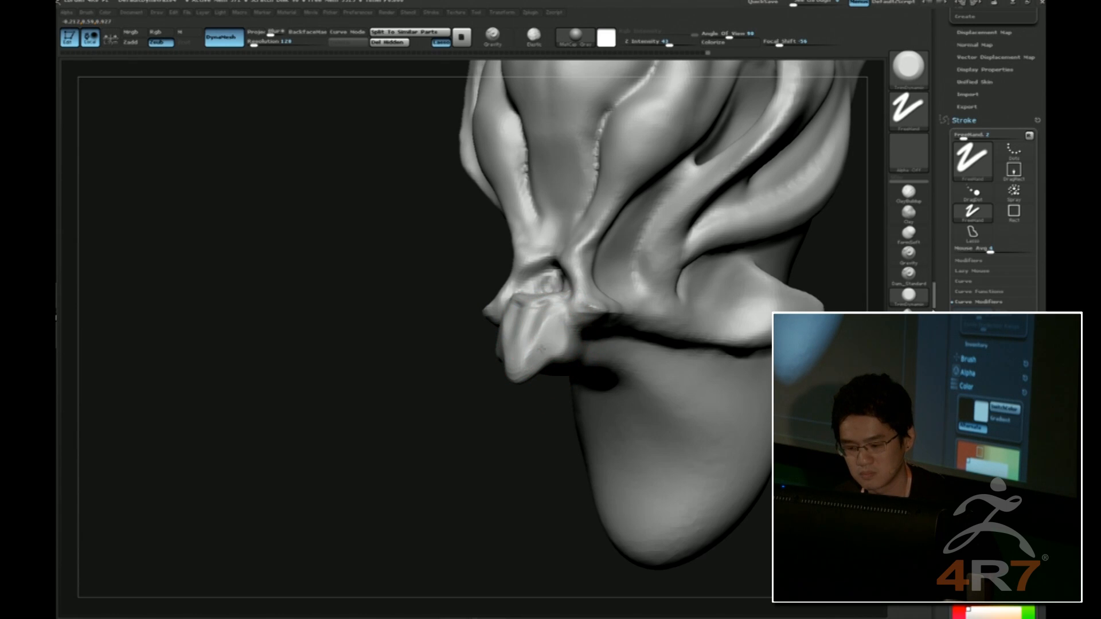
pyautogui.press('b')
pyautogui.press('h')
pyautogui.press('p')
pyautogui.moveTo(450, 415); pyautogui.dragTo(579, 415)
pyautogui.moveTo(602, 344); pyautogui.dragTo(635, 326)
# Adjust the nose rim with the Move brush and fill out a rounded form inside the opening with FormSoft.
pyautogui.press('b')
pyautogui.press('m')
pyautogui.press('v')
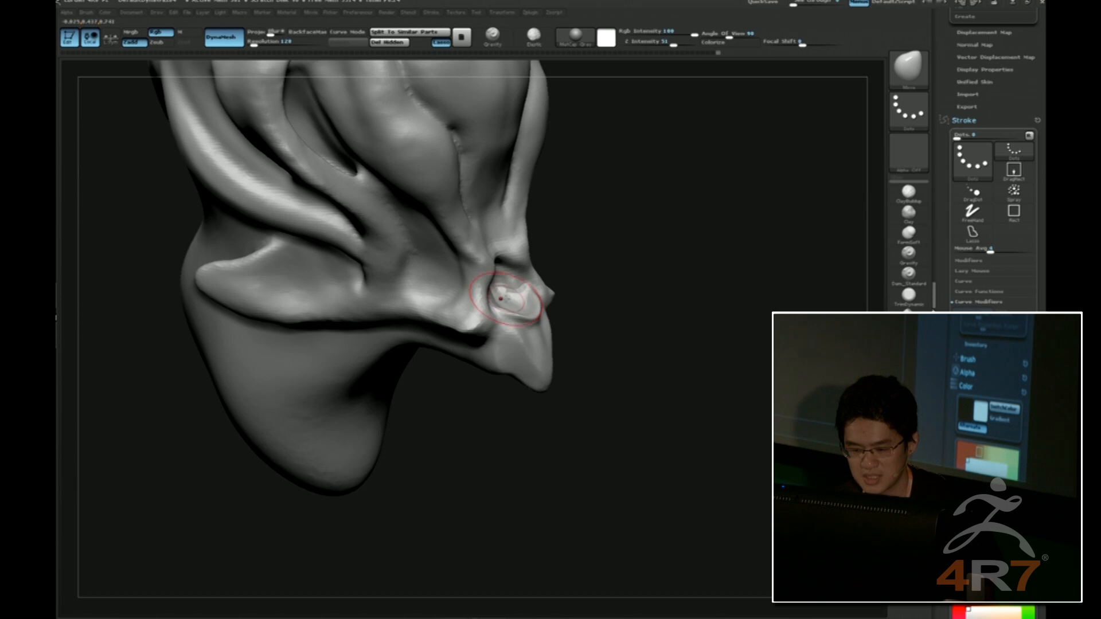
pyautogui.moveTo(633, 285); pyautogui.dragTo(516, 245)
pyautogui.moveTo(673, 313)
pyautogui.mouseDown()
pyautogui.moveTo(673, 290)
pyautogui.moveTo(691, 268)
pyautogui.moveTo(717, 281)
pyautogui.moveTo(757, 274)
pyautogui.moveTo(613, 278)
pyautogui.mouseUp()
pyautogui.moveTo(511, 307)
pyautogui.mouseDown()
pyautogui.moveTo(504, 320)
pyautogui.moveTo(531, 308)
pyautogui.mouseUp()
pyautogui.press('3')
pyautogui.hotkey('ctrl', 'z')
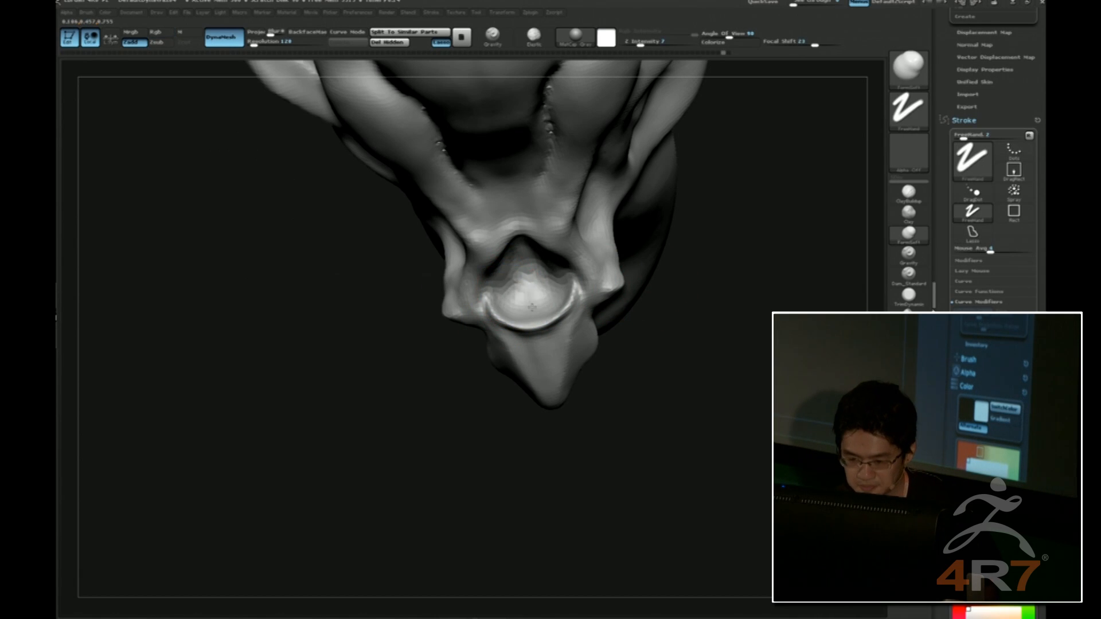
pyautogui.moveTo(744, 281); pyautogui.dragTo(745, 310)
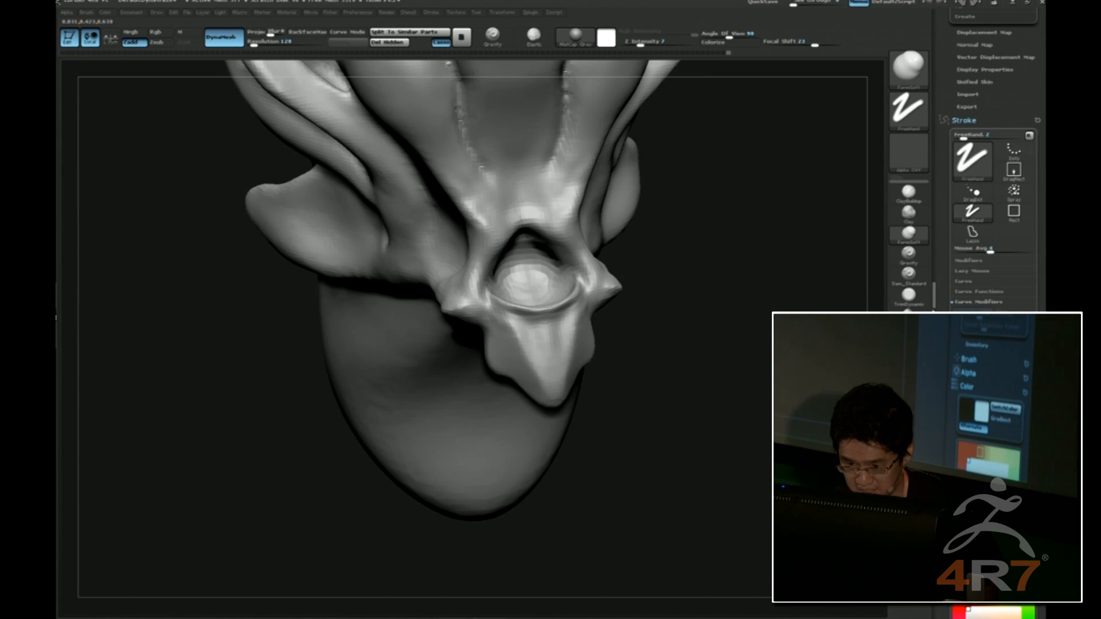
# Refine the rounded form inside the nose opening and the hollow above it with the Standard brush.
pyautogui.moveTo(723, 273); pyautogui.dragTo(702, 292)
pyautogui.press('1')
pyautogui.moveTo(532, 252); pyautogui.dragTo(527, 253)
pyautogui.moveTo(733, 211); pyautogui.dragTo(660, 185)
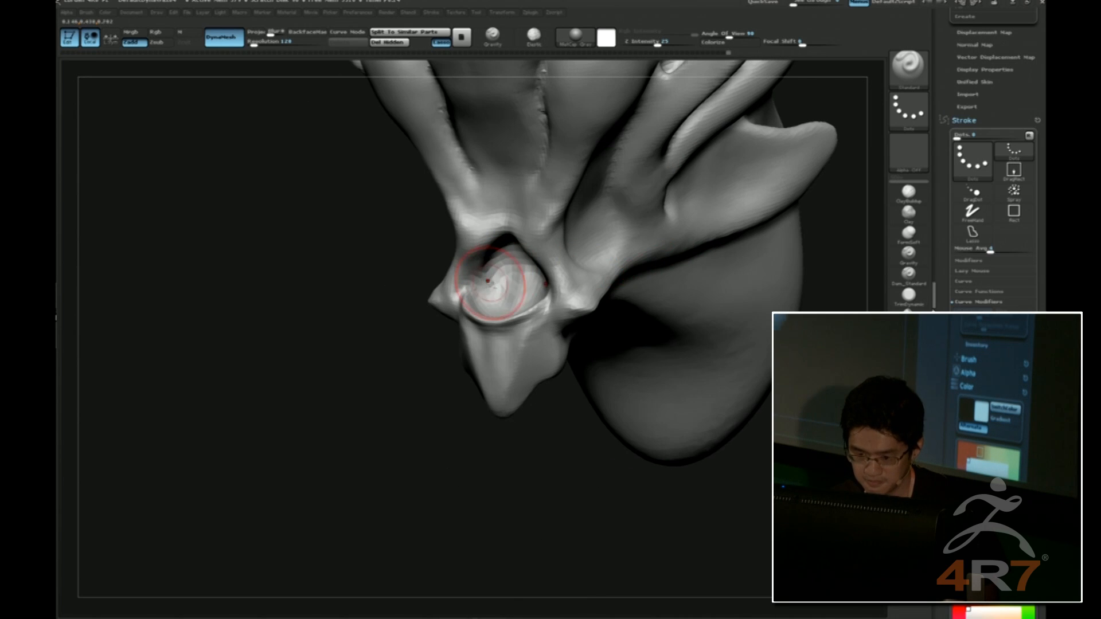
pyautogui.moveTo(479, 316); pyautogui.dragTo(516, 295, button='right')
pyautogui.moveTo(516, 295); pyautogui.dragTo(524, 295)
# Insert a cylinder mesh into the nose opening, seated on the rounded form inside the rim.
pyautogui.moveTo(740, 327)
pyautogui.mouseDown()
pyautogui.moveTo(742, 353)
pyautogui.moveTo(771, 347)
pyautogui.moveTo(766, 367)
pyautogui.mouseUp()
pyautogui.press('b')
pyautogui.press('i')
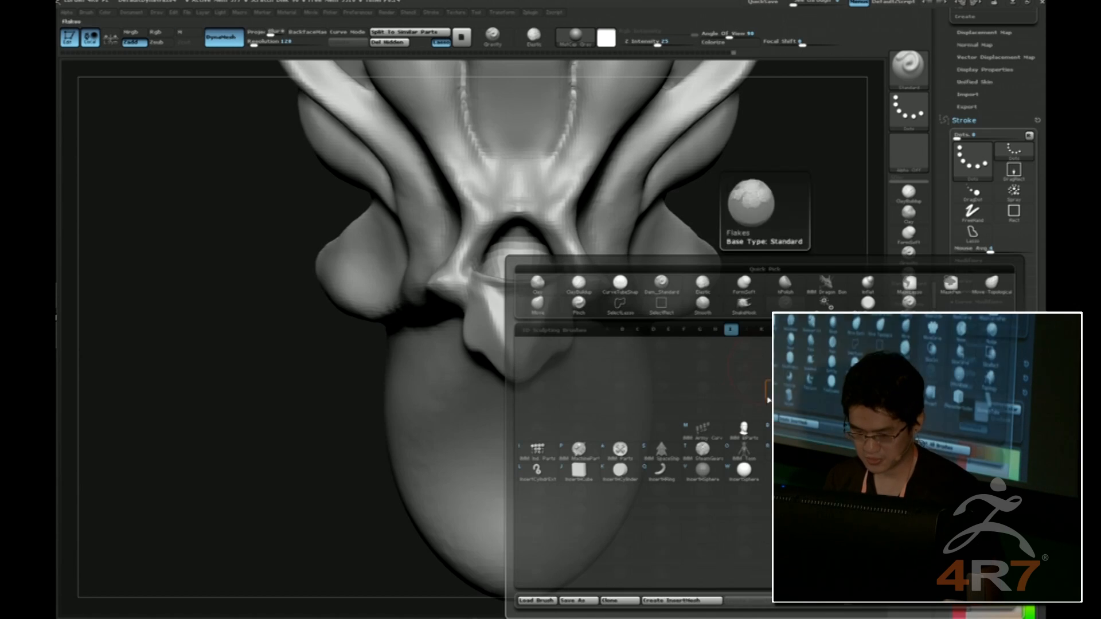
pyautogui.click(619, 471)
pyautogui.moveTo(765, 307); pyautogui.dragTo(732, 401)
pyautogui.moveTo(519, 316); pyautogui.dragTo(554, 342)
pyautogui.moveTo(719, 385)
pyautogui.keyDown('shift'); pyautogui.mouseDown()
pyautogui.moveTo(745, 351)
pyautogui.moveTo(752, 373)
pyautogui.moveTo(566, 74)
pyautogui.mouseUp(); pyautogui.keyUp('shift')
# Split the mesh into similar parts and select the cylinder's subtool.
pyautogui.click(416, 31)
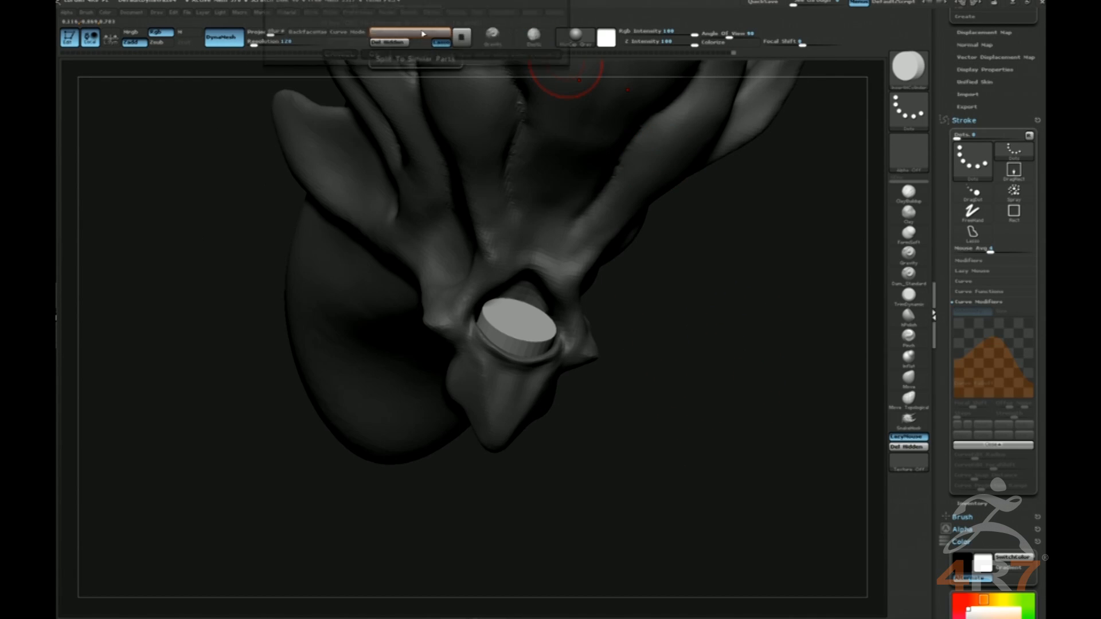
pyautogui.click(374, 54)
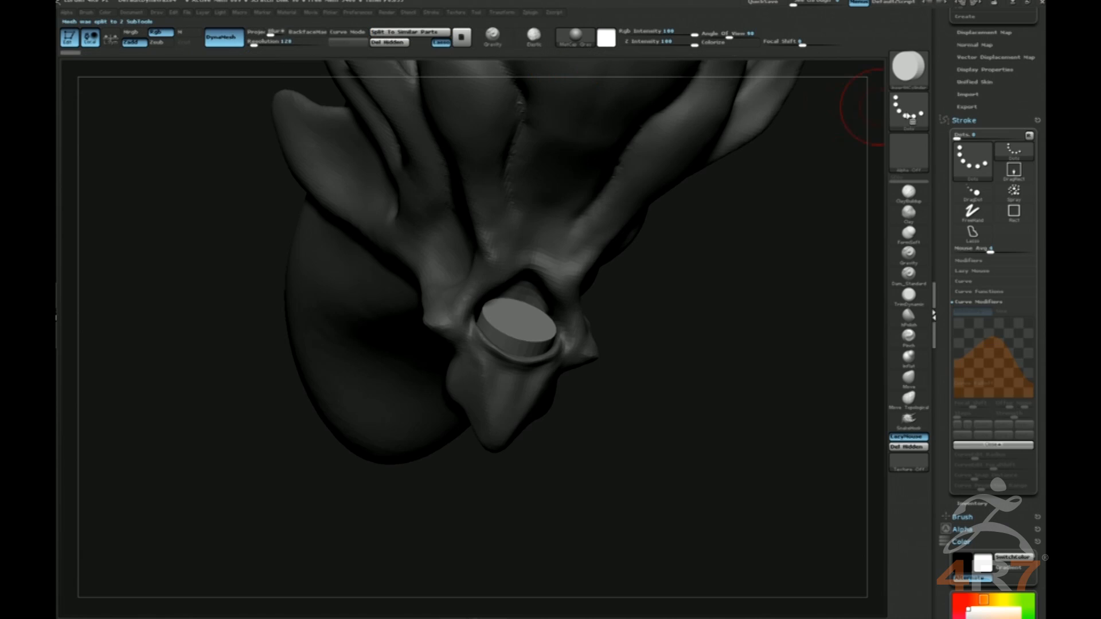
pyautogui.moveTo(994, 103); pyautogui.dragTo(1007, 261)
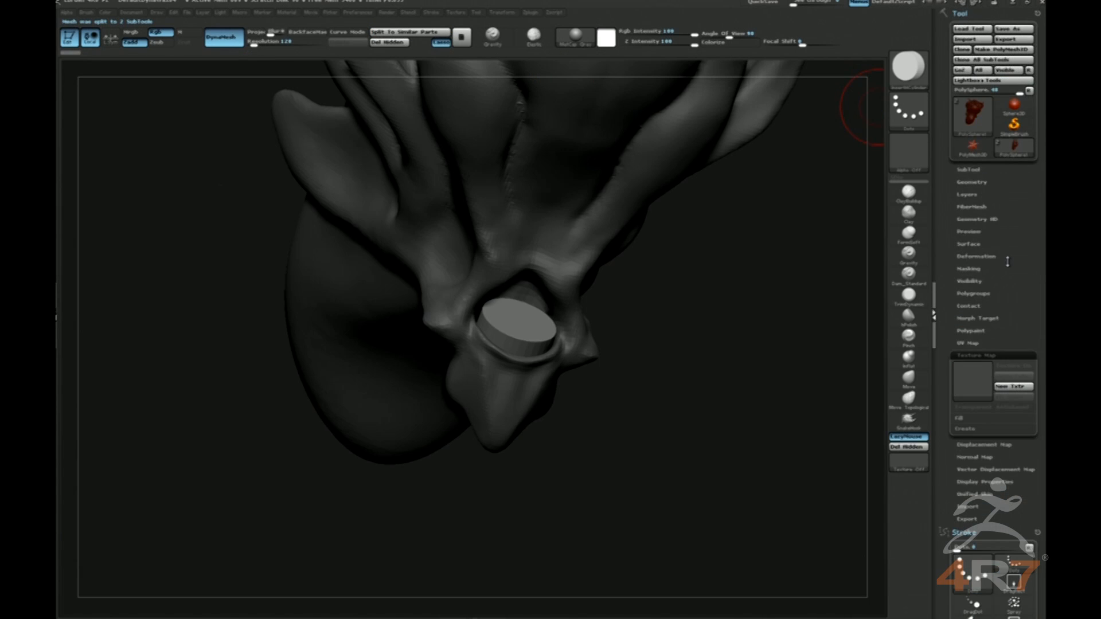
pyautogui.click(969, 170)
pyautogui.click(997, 204)
# Clip off the upper part of the cylinder with ClipCurve, leaving a half disc with a flat top edge.
pyautogui.moveTo(754, 292); pyautogui.dragTo(747, 313)
pyautogui.press('s')
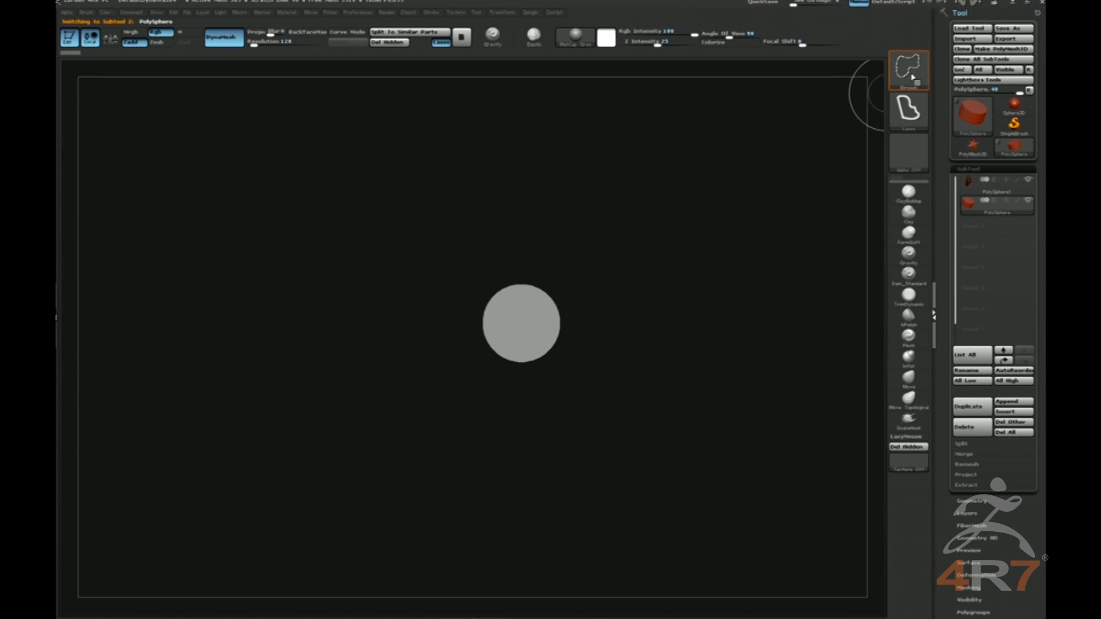
pyautogui.keyDown('ctrl'); pyautogui.keyDown('shift'); pyautogui.click(907, 71); pyautogui.keyUp('shift'); pyautogui.keyUp('ctrl')
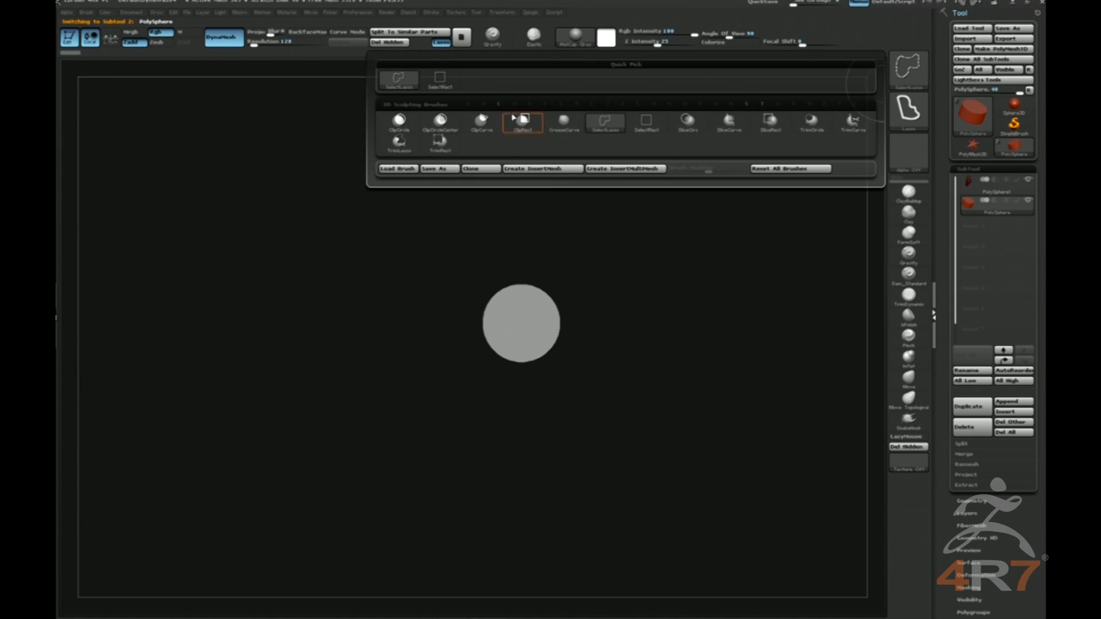
pyautogui.keyDown('ctrl'); pyautogui.keyDown('shift'); pyautogui.click(481, 122); pyautogui.keyUp('shift'); pyautogui.keyUp('ctrl')
pyautogui.moveTo(442, 332)
pyautogui.keyDown('ctrl'); pyautogui.keyDown('shift'); pyautogui.mouseDown()
pyautogui.moveTo(767, 302)
pyautogui.moveTo(776, 361)
pyautogui.moveTo(538, 265)
pyautogui.moveTo(597, 241)
pyautogui.moveTo(641, 268)
pyautogui.mouseUp(); pyautogui.keyUp('shift'); pyautogui.keyUp('ctrl')
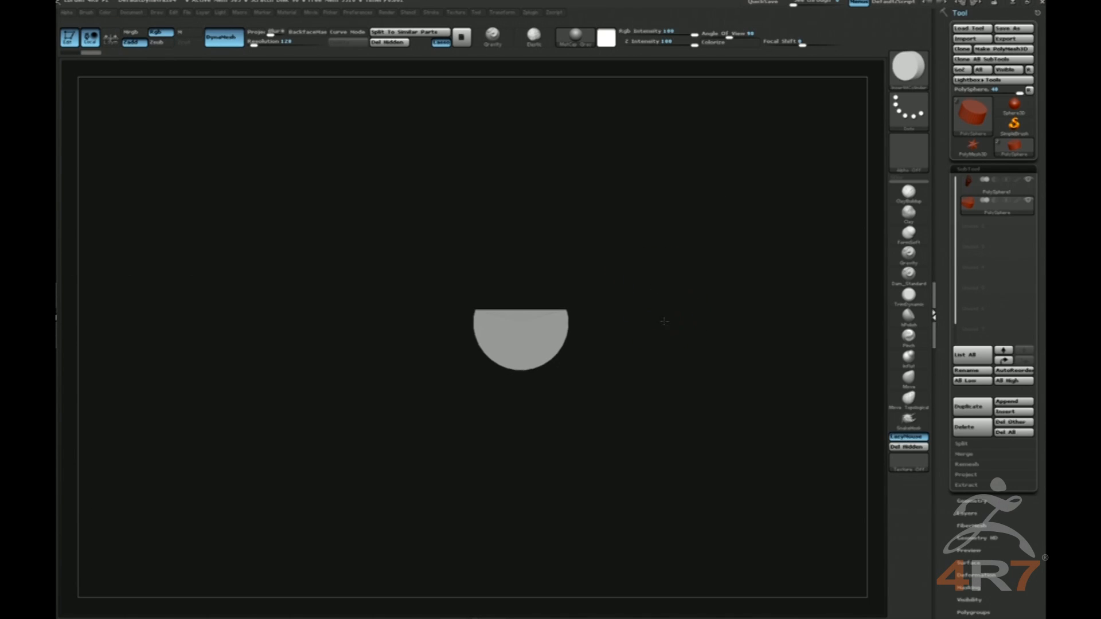
# Try to clip a round notch into the half disc's flat edge with ClipCircle.
pyautogui.click(905, 68)
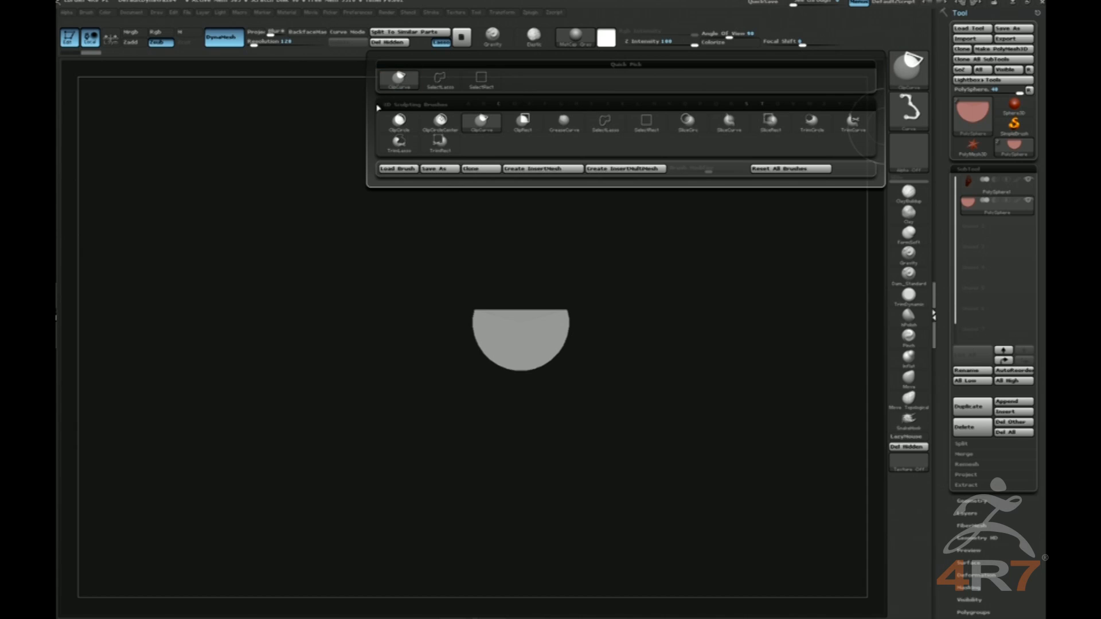
pyautogui.click(399, 120)
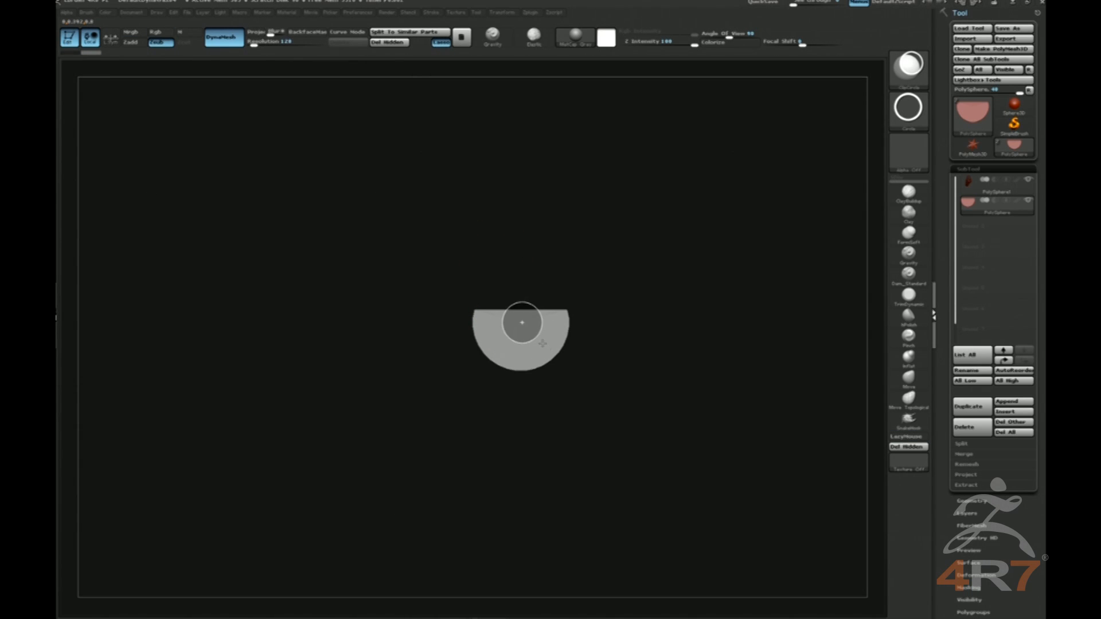
pyautogui.keyDown('ctrl'); pyautogui.keyDown('alt'); pyautogui.keyDown('shift'); pyautogui.moveTo(545, 344); pyautogui.dragTo(543, 346); pyautogui.keyUp('shift'); pyautogui.keyUp('alt'); pyautogui.keyUp('ctrl')
pyautogui.hotkey('ctrl', 'z')
pyautogui.keyDown('ctrl'); pyautogui.keyDown('shift'); pyautogui.moveTo(508, 312); pyautogui.dragTo(546, 342); pyautogui.keyUp('shift'); pyautogui.keyUp('ctrl')
pyautogui.hotkey('ctrl', 'z')
pyautogui.keyDown('ctrl'); pyautogui.keyDown('shift'); pyautogui.moveTo(514, 293); pyautogui.dragTo(544, 334); pyautogui.keyUp('shift'); pyautogui.keyUp('ctrl')
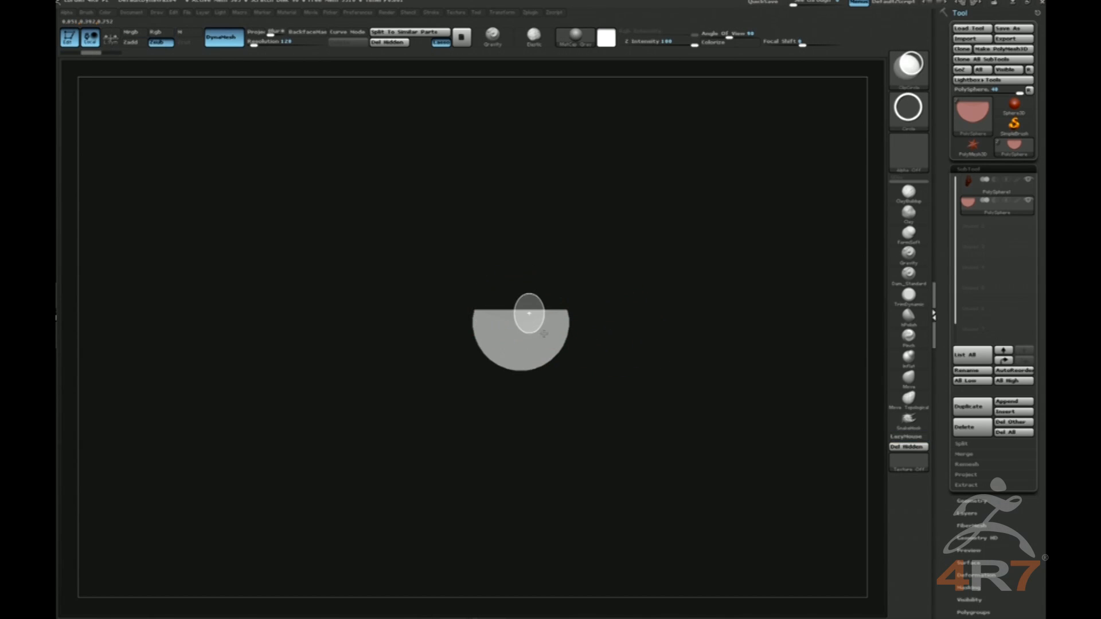
pyautogui.moveTo(590, 280)
pyautogui.mouseDown()
pyautogui.moveTo(624, 326)
pyautogui.moveTo(651, 305)
pyautogui.moveTo(685, 359)
pyautogui.mouseUp()
pyautogui.hotkey('ctrl', 'z')
# Pull the half disc's ends upward with the Move brush to form a crescent.
pyautogui.keyDown('alt'); pyautogui.moveTo(681, 307); pyautogui.dragTo(696, 348); pyautogui.keyUp('alt')
pyautogui.press('b')
pyautogui.press('m')
pyautogui.press('v')
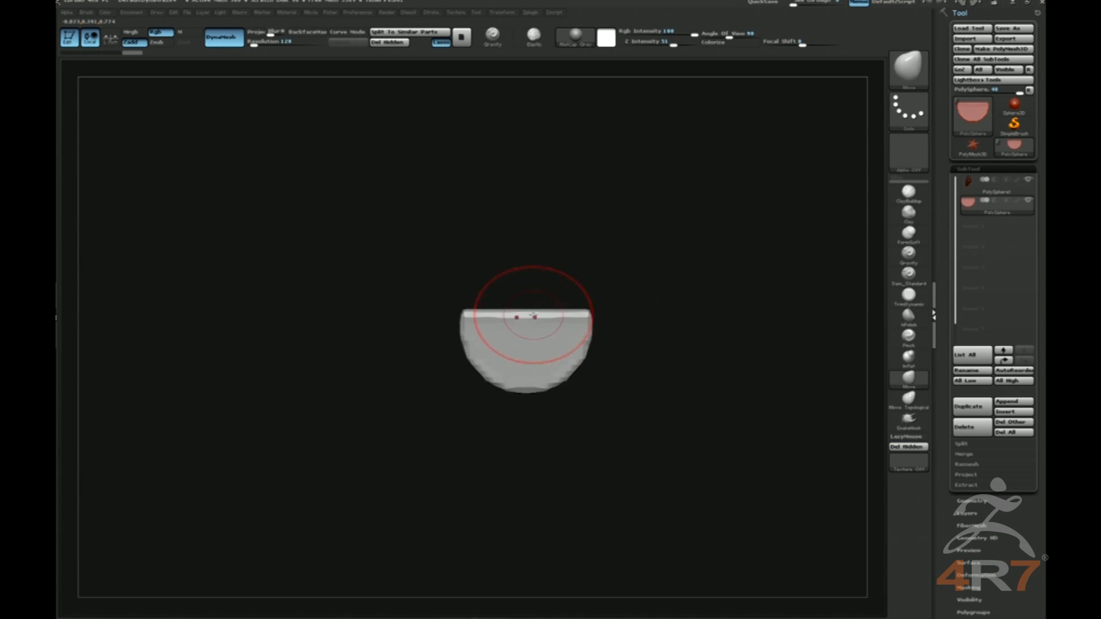
pyautogui.moveTo(481, 328)
pyautogui.mouseDown()
pyautogui.moveTo(463, 294)
pyautogui.moveTo(473, 281)
pyautogui.moveTo(462, 286)
pyautogui.mouseUp()
pyautogui.moveTo(485, 349); pyautogui.dragTo(474, 350)
# Raise the DynaMesh resolution to 296 and remesh the crescent.
pyautogui.keyDown('ctrl'); pyautogui.moveTo(693, 380); pyautogui.dragTo(698, 379); pyautogui.keyUp('ctrl')
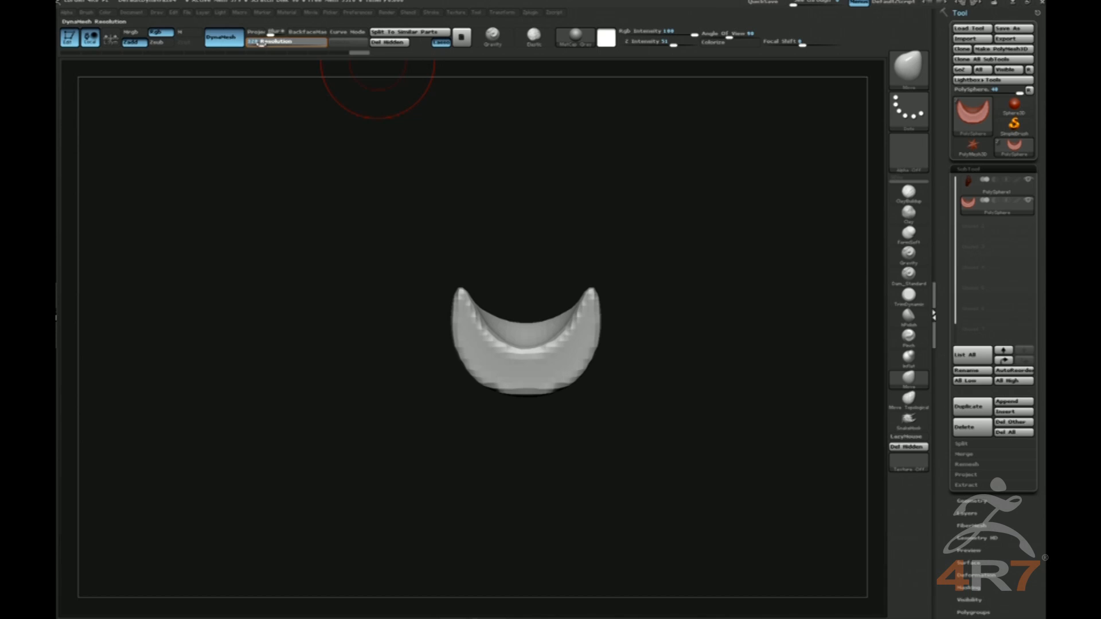
pyautogui.press('ctrl')
pyautogui.moveTo(661, 316)
pyautogui.mouseDown()
pyautogui.moveTo(698, 236)
pyautogui.moveTo(693, 275)
pyautogui.mouseUp()
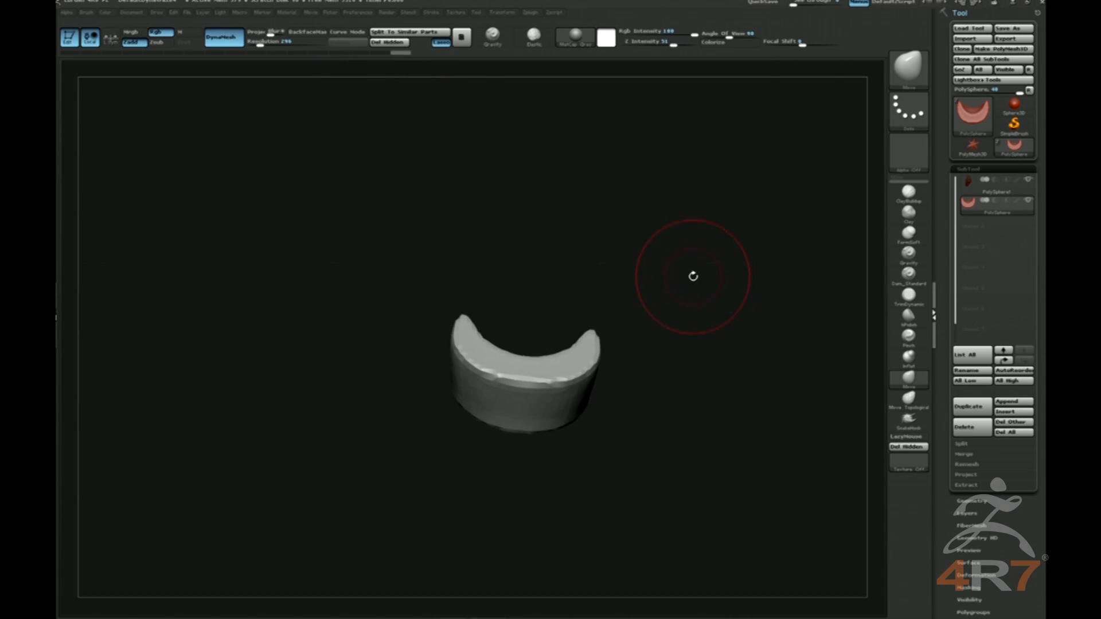
# Taper and smooth the crescent with the Move Topological brush and bring the head back into view.
pyautogui.keyDown('shift'); pyautogui.moveTo(720, 366); pyautogui.dragTo(711, 287); pyautogui.keyUp('shift')
pyautogui.press('b')
pyautogui.press('m')
pyautogui.press('t')
pyautogui.press('ctrl')
pyautogui.moveTo(479, 360); pyautogui.dragTo(516, 376)
pyautogui.moveTo(256, 412)
pyautogui.mouseDown()
pyautogui.moveTo(290, 466)
pyautogui.moveTo(590, 387)
pyautogui.mouseUp()
pyautogui.press('shift')
pyautogui.moveTo(672, 344); pyautogui.dragTo(642, 355)
# Fit the crescent to the inside of the nose rim with the Move brush.
pyautogui.press('s')
pyautogui.press('w')
pyautogui.press('q')
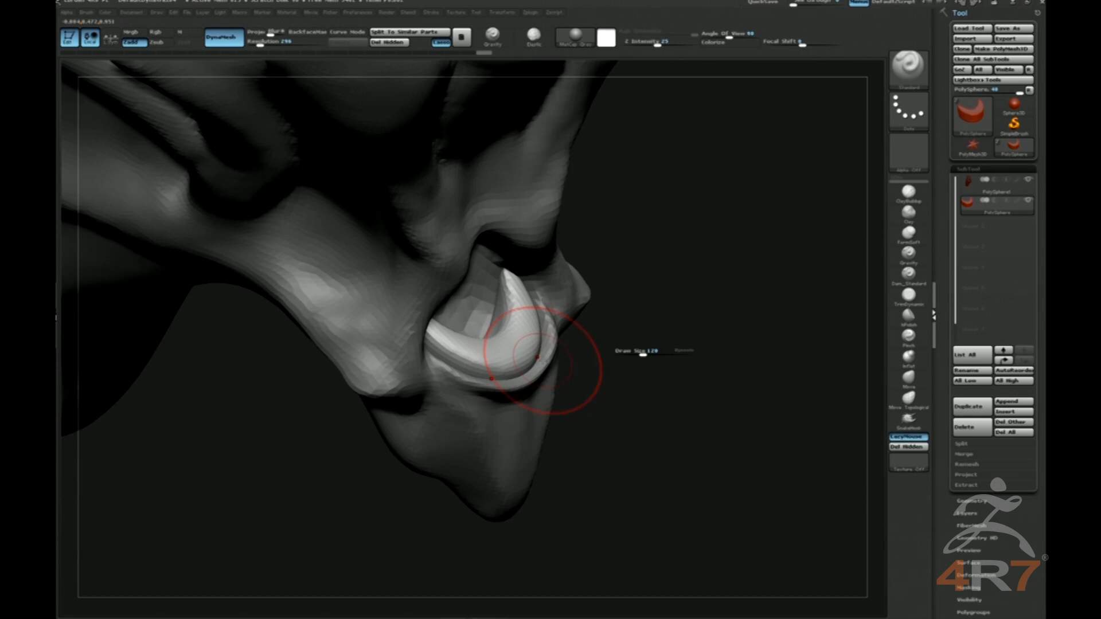
pyautogui.press('b')
pyautogui.press('m')
pyautogui.press('v')
pyautogui.moveTo(542, 360); pyautogui.dragTo(563, 371)
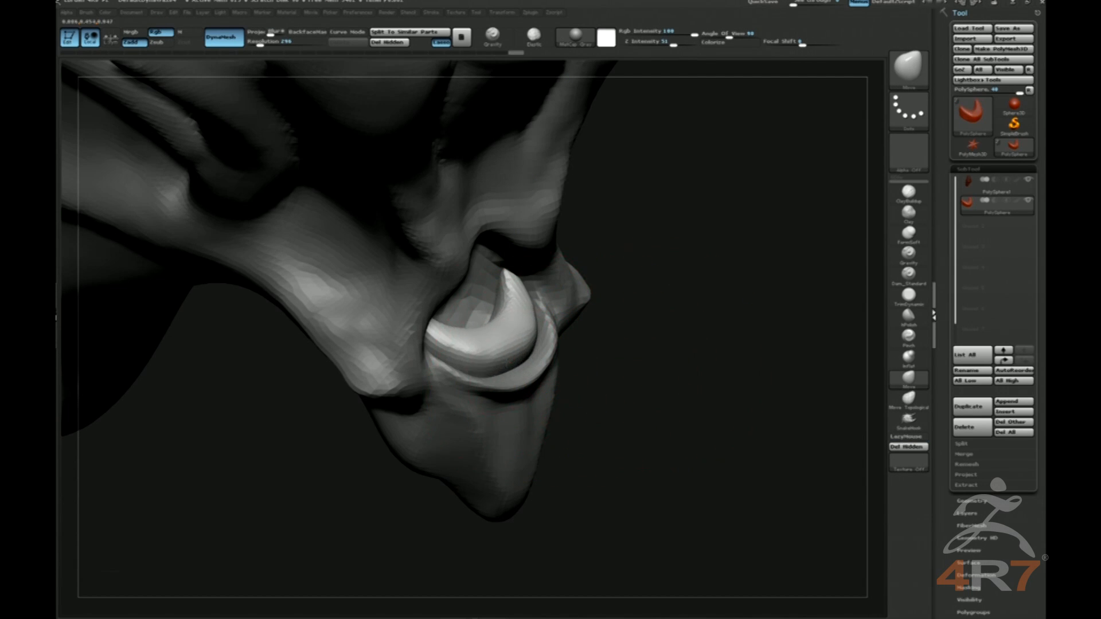
pyautogui.keyDown('shift'); pyautogui.moveTo(676, 356); pyautogui.dragTo(503, 354); pyautogui.keyUp('shift')
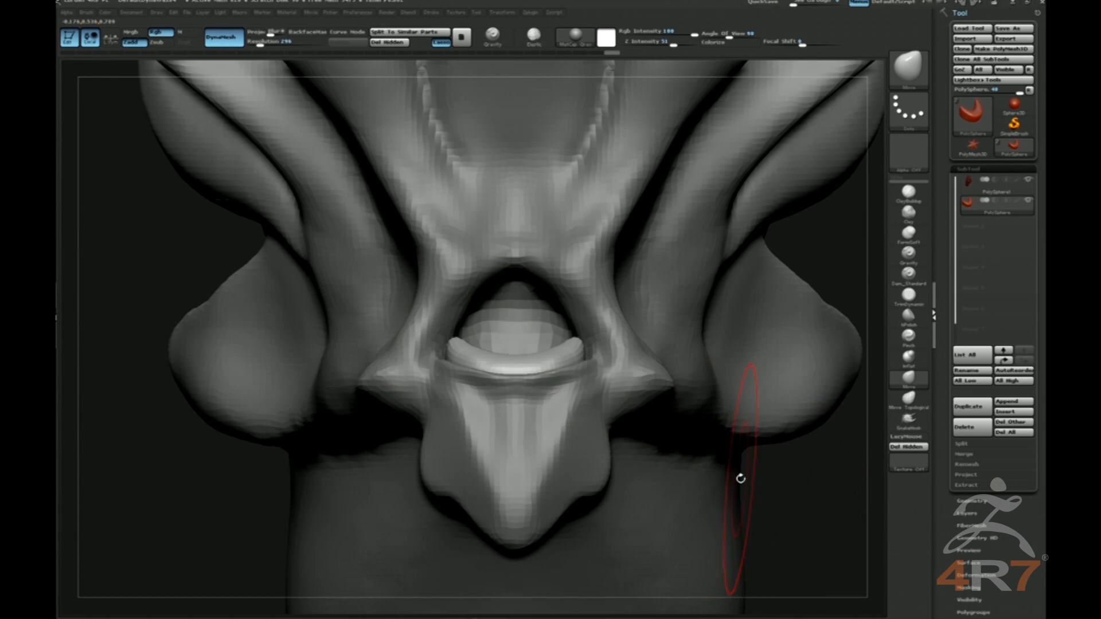
# Display the head transparently and extend the crescent's back end deeper into the nose with the Move brush.
pyautogui.hotkey('shift', 's')
pyautogui.hotkey('shift', 's')
pyautogui.hotkey('shift', 't')
pyautogui.moveTo(800, 460); pyautogui.dragTo(805, 416)
pyautogui.keyDown('alt'); pyautogui.moveTo(805, 415); pyautogui.dragTo(769, 344); pyautogui.keyUp('alt')
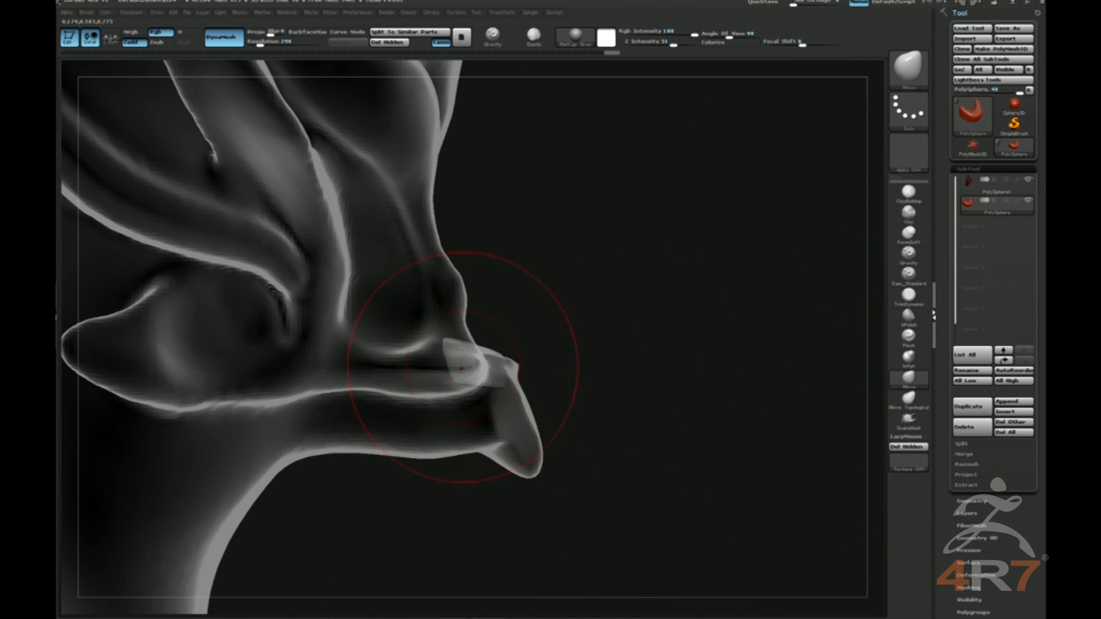
pyautogui.keyDown('alt'); pyautogui.click(476, 366); pyautogui.keyUp('alt')
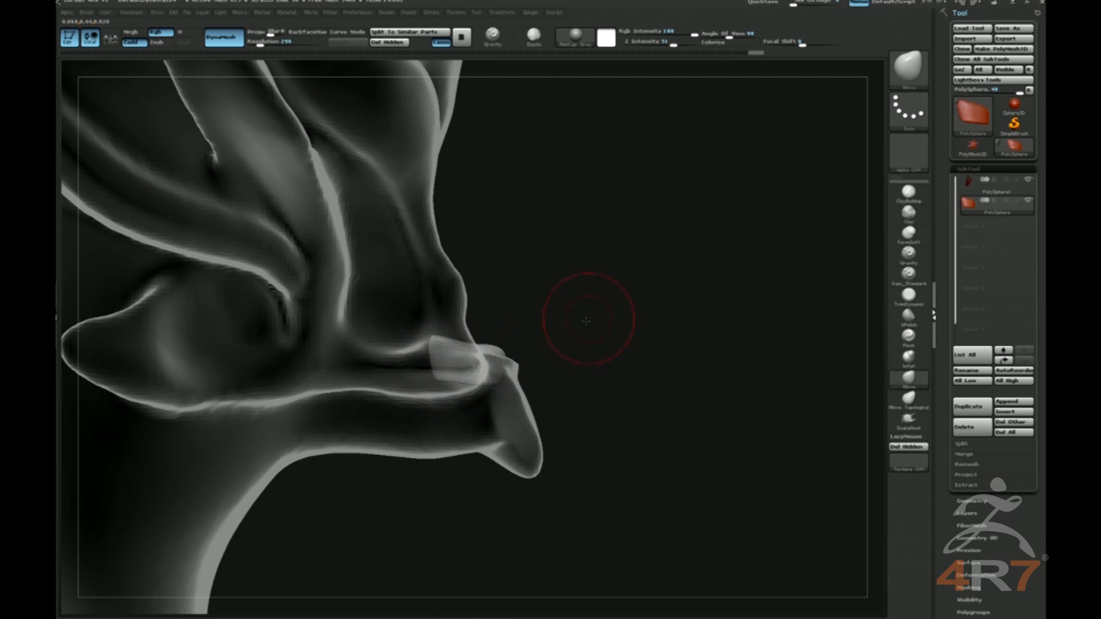
pyautogui.moveTo(586, 321); pyautogui.dragTo(579, 337)
# Compare the crescent's fit in the nose opening in transparent and solid display.
pyautogui.hotkey('shift', 't')
pyautogui.moveTo(666, 329)
pyautogui.mouseDown()
pyautogui.moveTo(651, 329)
pyautogui.moveTo(670, 361)
pyautogui.moveTo(673, 344)
pyautogui.moveTo(715, 317)
pyautogui.moveTo(702, 323)
pyautogui.mouseUp()
pyautogui.hotkey('shift', 't')
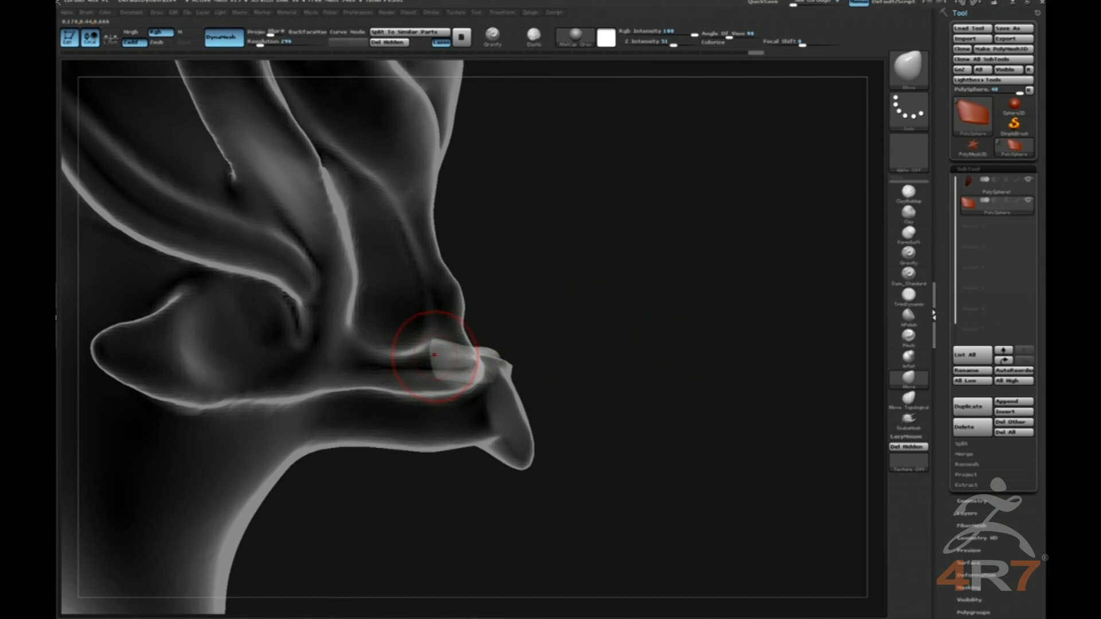
pyautogui.moveTo(649, 326); pyautogui.dragTo(607, 331)
pyautogui.hotkey('shift', 't')
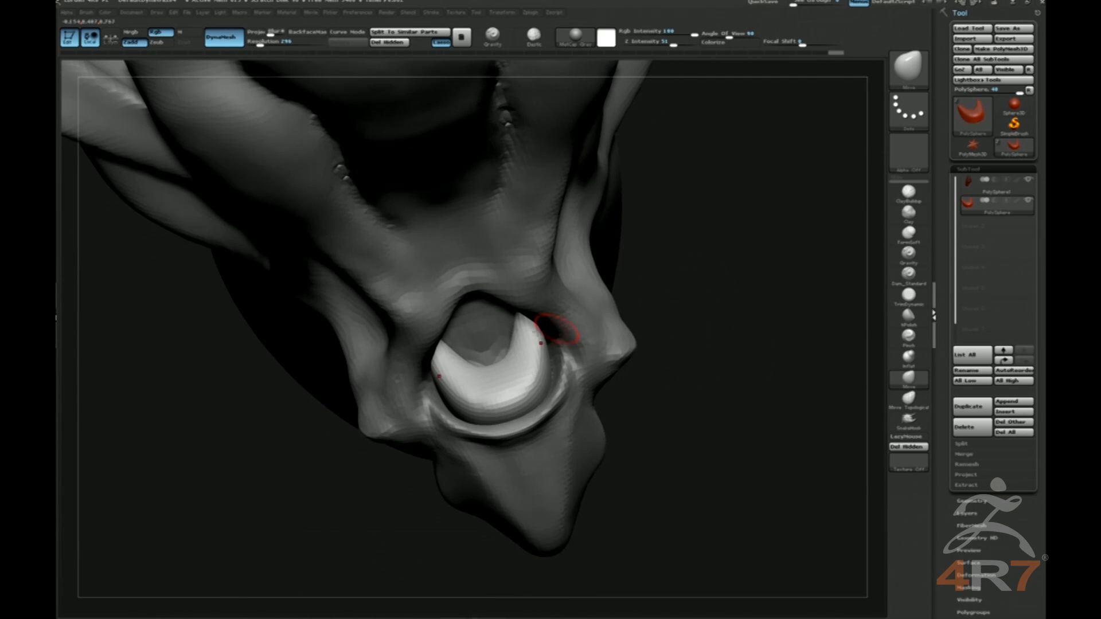
# Adjust the crescent's inner edge in the nose opening with the Move brush, isolate the crescent and subdivide its mesh.
pyautogui.press('s')
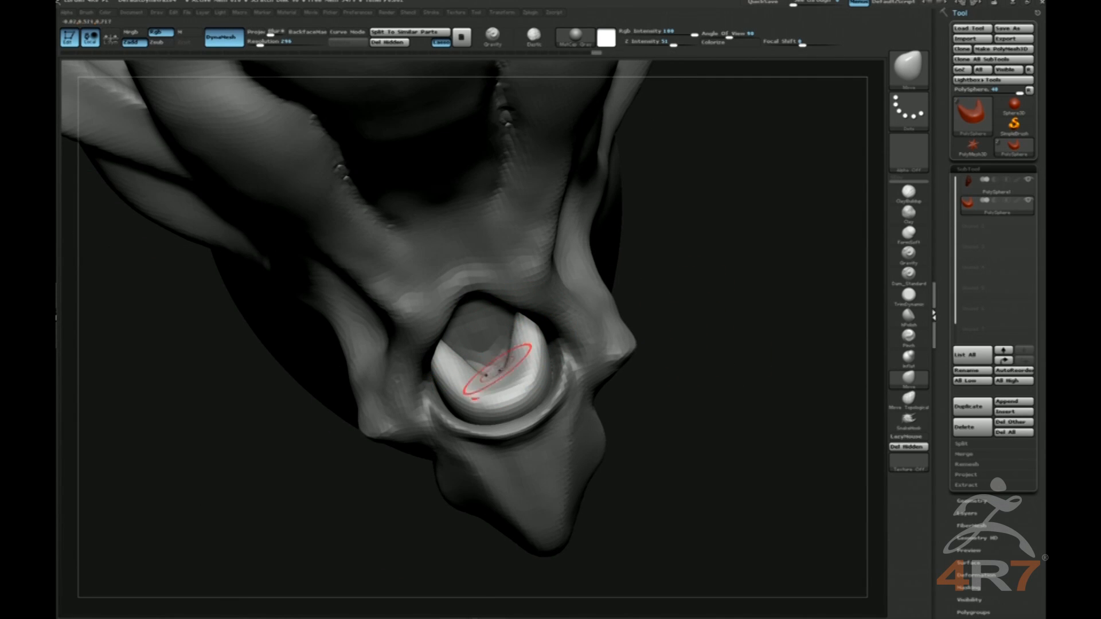
pyautogui.moveTo(704, 315)
pyautogui.mouseDown()
pyautogui.moveTo(720, 290)
pyautogui.moveTo(705, 330)
pyautogui.mouseUp()
pyautogui.hotkey('ctrl', 'shift', 's')
pyautogui.moveTo(539, 370)
pyautogui.mouseDown()
pyautogui.moveTo(519, 388)
pyautogui.moveTo(513, 376)
pyautogui.mouseUp()
pyautogui.moveTo(651, 344); pyautogui.dragTo(640, 312)
pyautogui.moveTo(541, 373); pyautogui.dragTo(523, 376)
pyautogui.moveTo(660, 289)
pyautogui.mouseDown()
pyautogui.moveTo(667, 317)
pyautogui.moveTo(691, 310)
pyautogui.moveTo(607, 260)
pyautogui.mouseUp()
pyautogui.hotkey('ctrl', 'd')
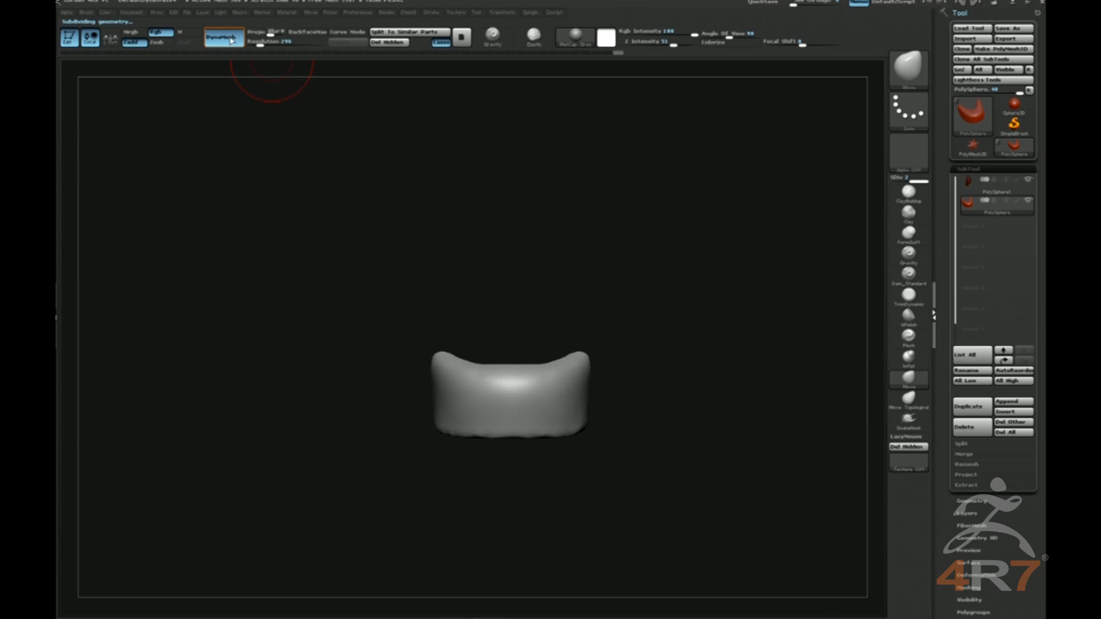
# Sculpt a symmetrical row of round tooth sockets along the crescent's upper face.
pyautogui.moveTo(476, 219); pyautogui.dragTo(517, 307)
pyautogui.moveTo(614, 298); pyautogui.dragTo(626, 329)
pyautogui.press('b')
pyautogui.press('d')
pyautogui.press('s')
pyautogui.moveTo(442, 343); pyautogui.dragTo(483, 410)
pyautogui.hotkey('ctrl', 'z')
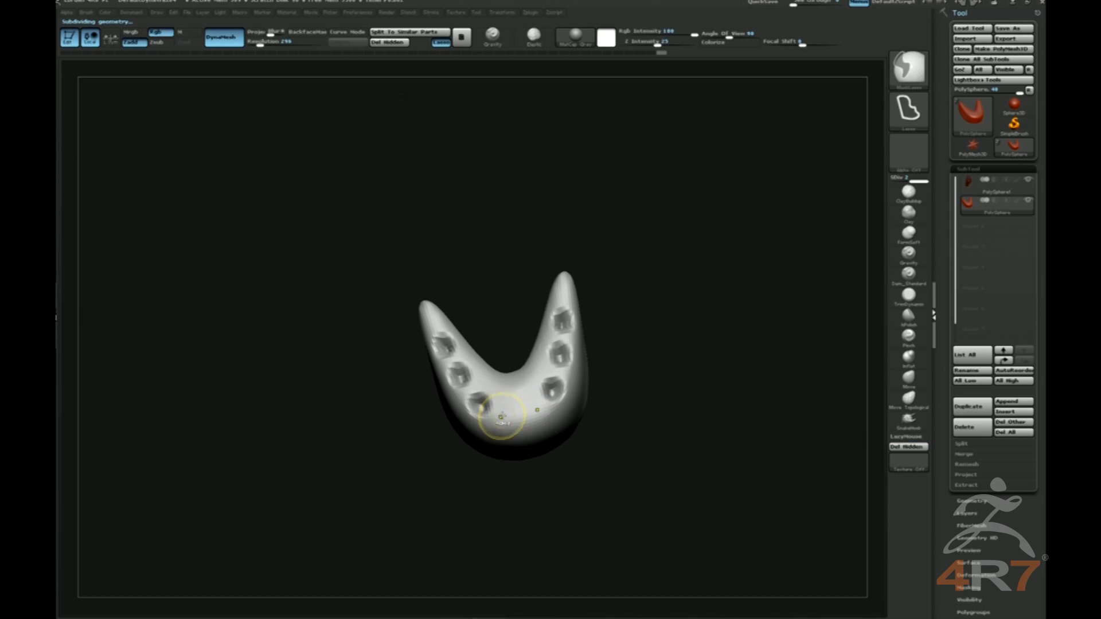
# Soften the tooth sockets and swell gum ridges below the front ones with the FormSoft brush.
pyautogui.moveTo(656, 401)
pyautogui.mouseDown()
pyautogui.moveTo(685, 350)
pyautogui.moveTo(679, 412)
pyautogui.moveTo(695, 396)
pyautogui.mouseUp()
pyautogui.press('3')
pyautogui.hotkey('ctrl', 'd')
pyautogui.moveTo(622, 427)
pyautogui.mouseDown()
pyautogui.moveTo(632, 409)
pyautogui.moveTo(559, 441)
pyautogui.mouseUp()
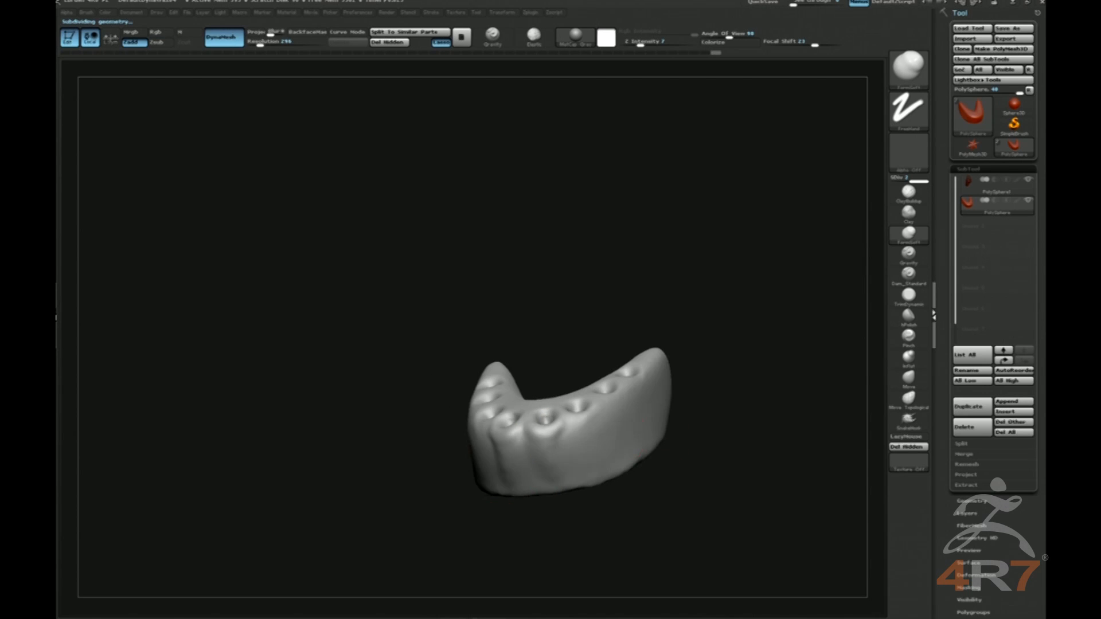
# Carve vertical grooves between the front gum ridges with the Dam_Standard brush and round them with the FormSoft brush.
pyautogui.press('5')
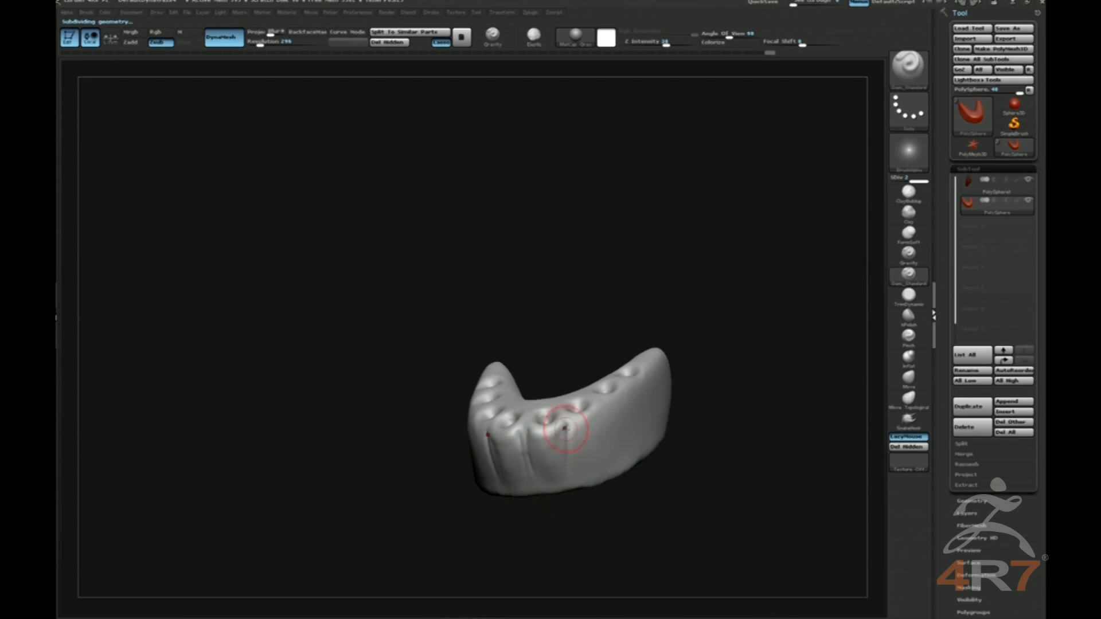
pyautogui.moveTo(566, 429); pyautogui.dragTo(568, 466)
pyautogui.press('3')
pyautogui.moveTo(600, 427)
pyautogui.keyDown('shift'); pyautogui.mouseDown()
pyautogui.moveTo(597, 484)
pyautogui.moveTo(559, 497)
pyautogui.mouseUp(); pyautogui.keyUp('shift')
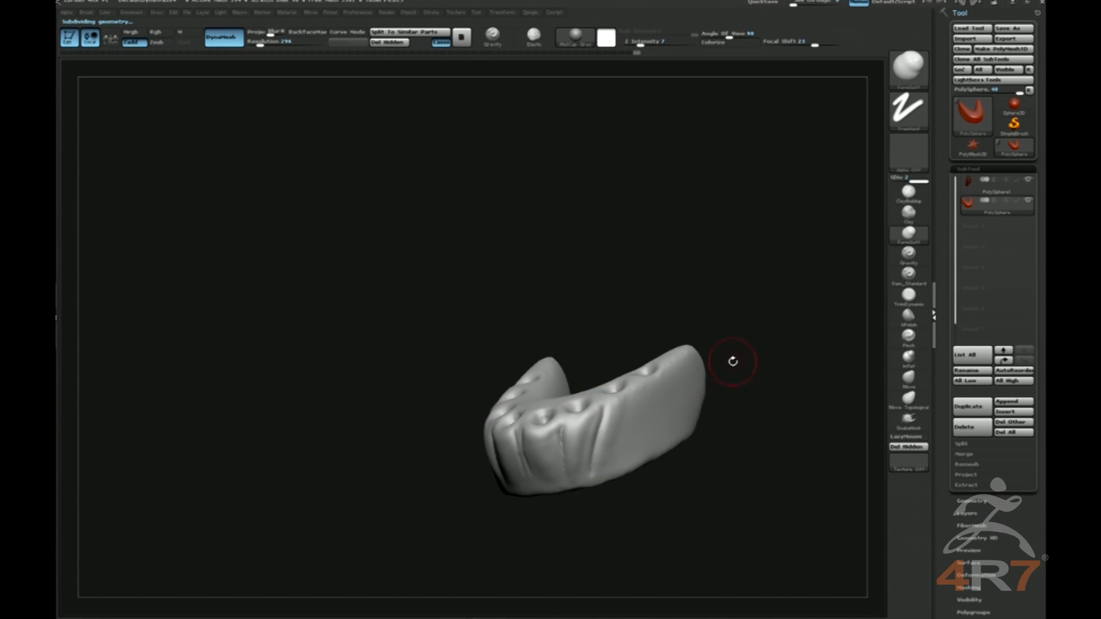
pyautogui.moveTo(700, 369); pyautogui.dragTo(552, 388)
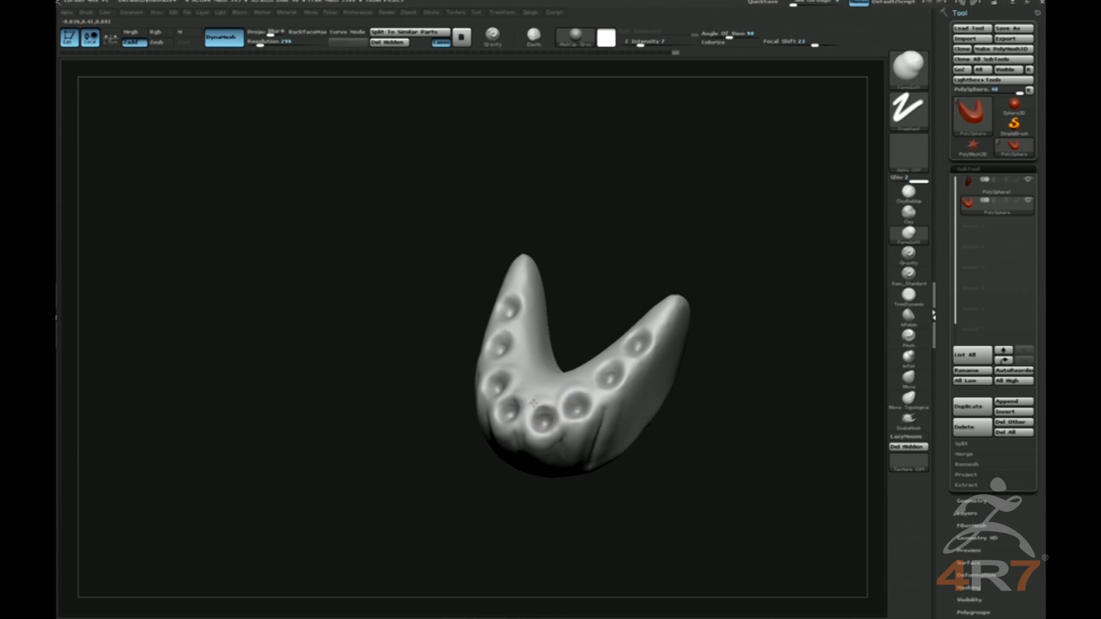
# Carve a centre groove and further slanted grooves down the outer sides of the gum with the Dam_Standard brush.
pyautogui.moveTo(782, 290); pyautogui.dragTo(747, 344)
pyautogui.press('b')
pyautogui.press('d')
pyautogui.press('s')
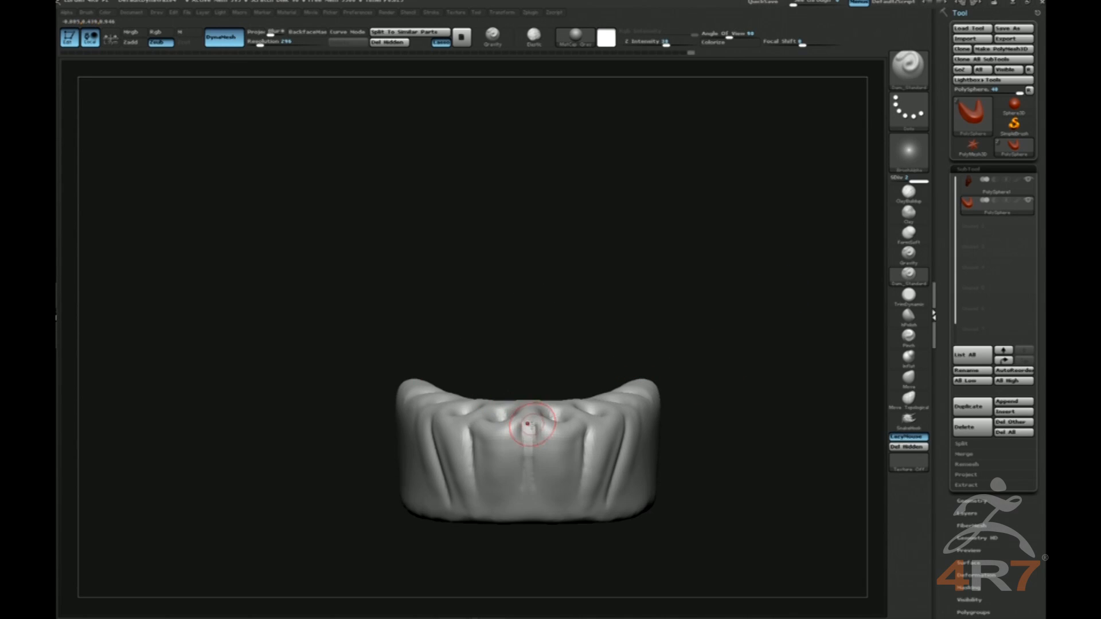
pyautogui.moveTo(814, 349); pyautogui.dragTo(738, 359)
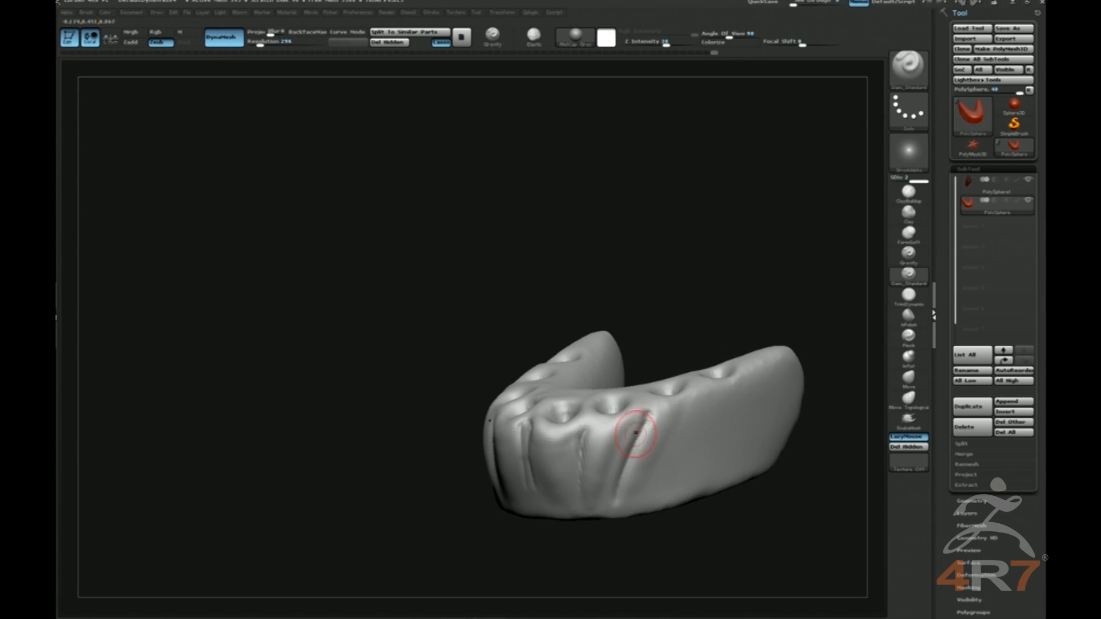
pyautogui.moveTo(697, 401); pyautogui.dragTo(663, 504)
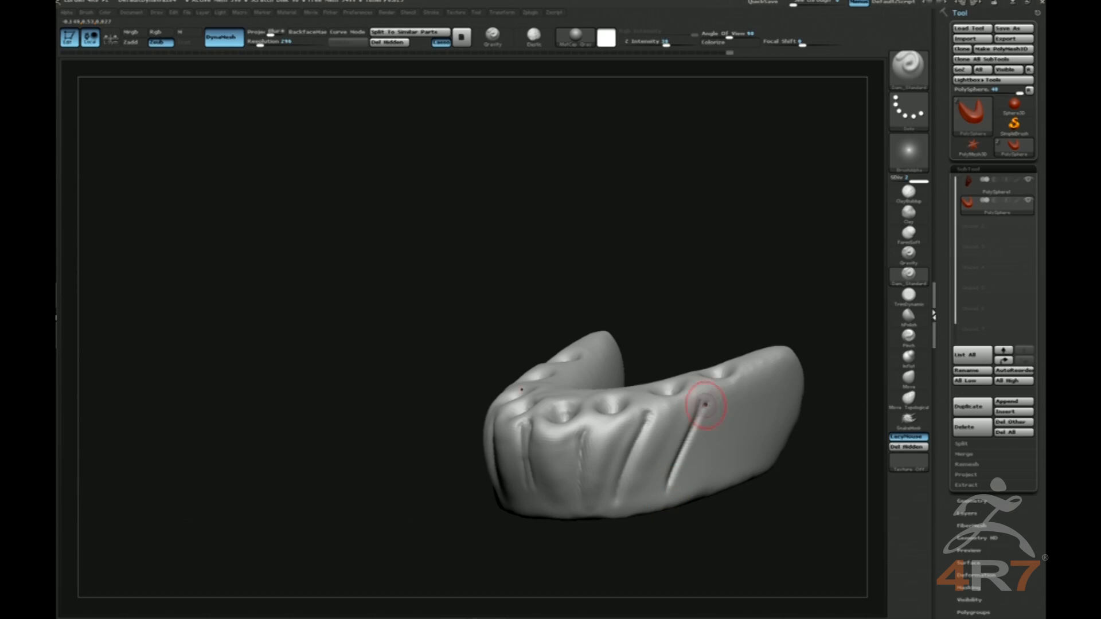
# Build up the gum between the side grooves with the FormSoft brush and check it within the nose opening.
pyautogui.press('b')
pyautogui.press('f')
pyautogui.press('s')
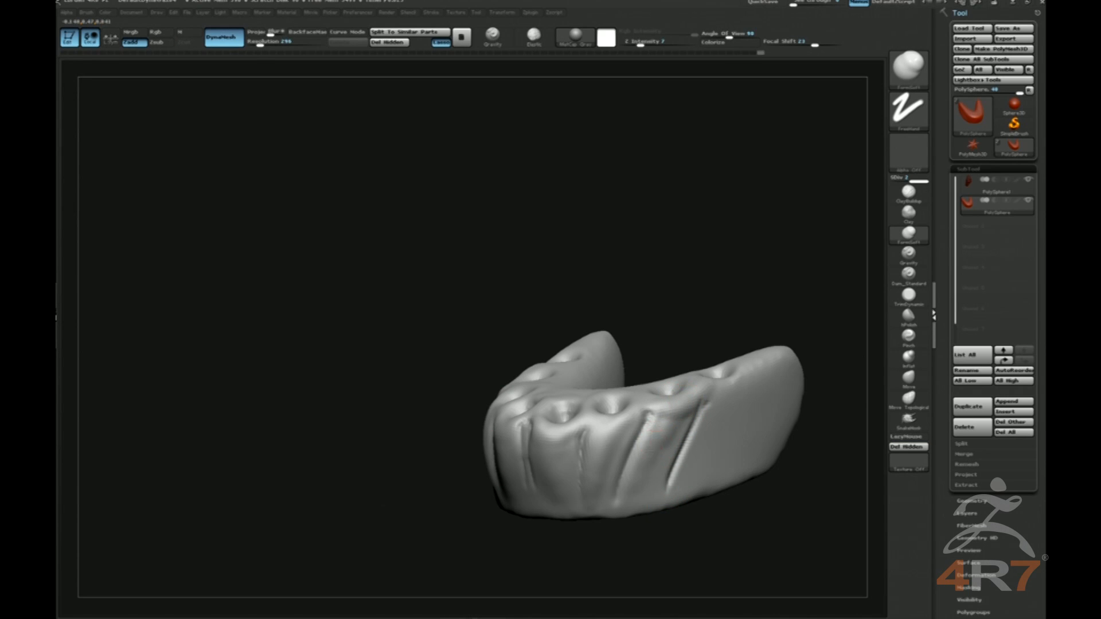
pyautogui.moveTo(762, 299); pyautogui.dragTo(788, 279)
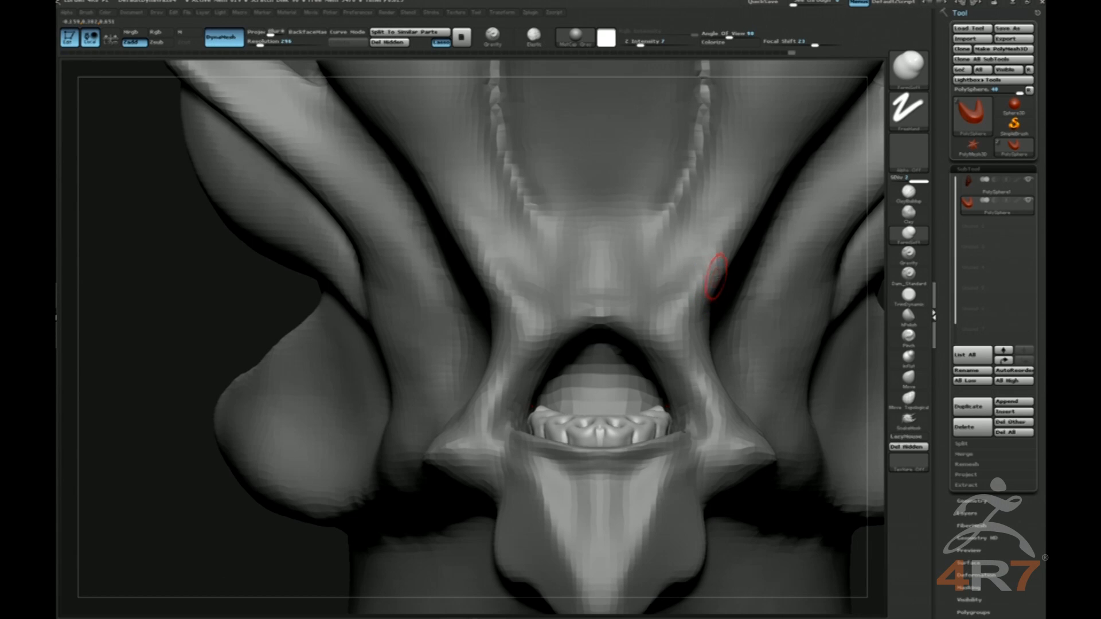
pyautogui.moveTo(207, 305); pyautogui.dragTo(290, 318)
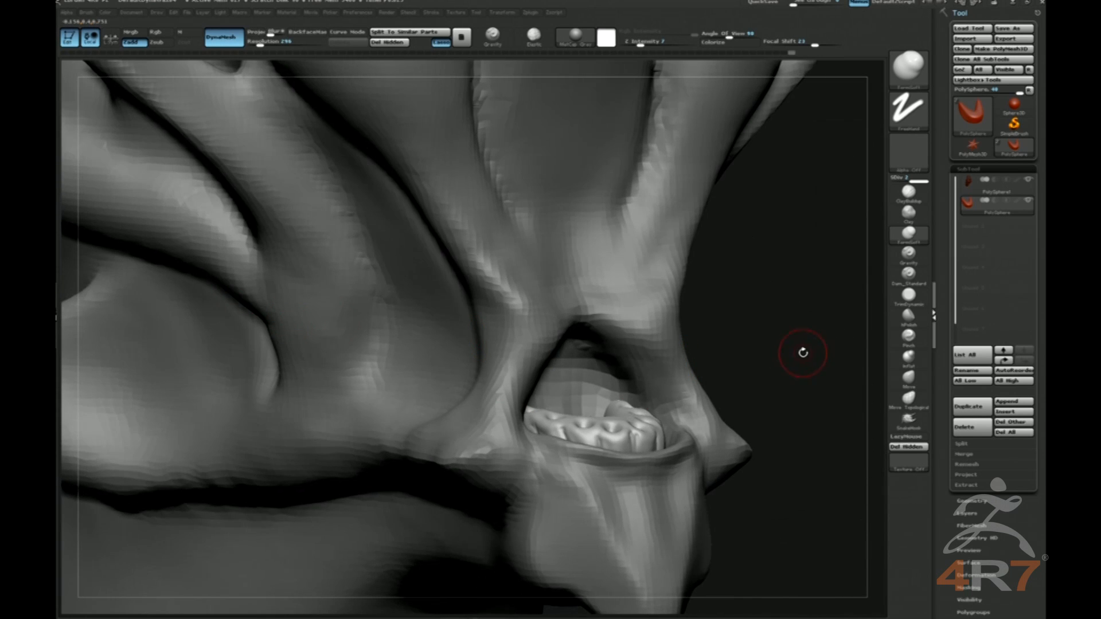
pyautogui.moveTo(618, 436); pyautogui.dragTo(581, 431)
pyautogui.moveTo(757, 338)
pyautogui.mouseDown()
pyautogui.moveTo(784, 363)
pyautogui.moveTo(774, 358)
pyautogui.mouseUp()
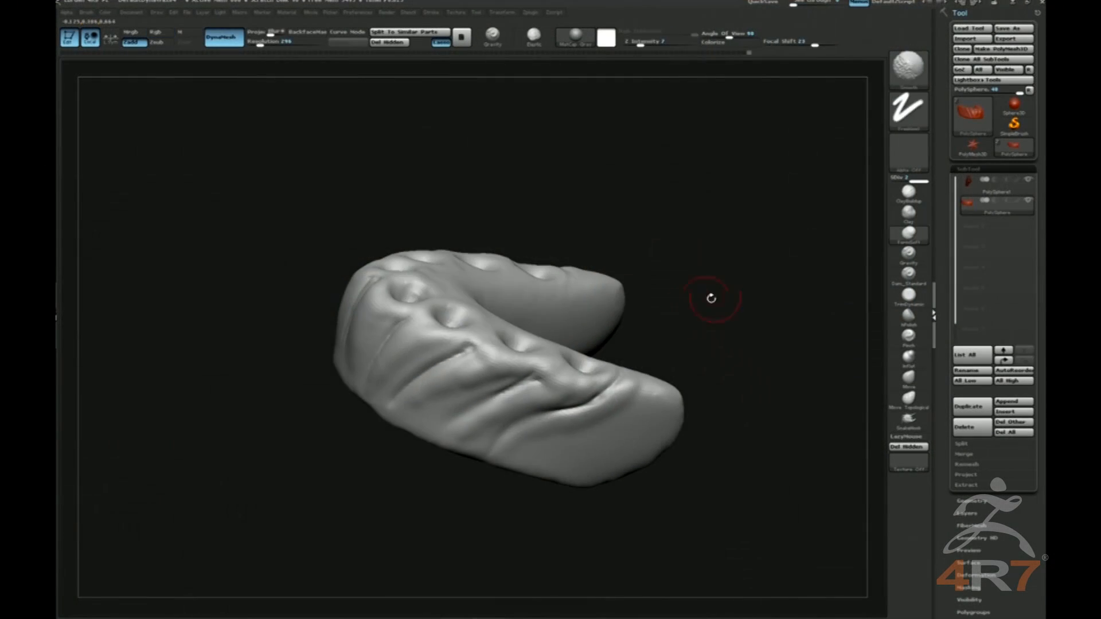
pyautogui.moveTo(707, 298)
pyautogui.mouseDown()
pyautogui.moveTo(719, 231)
pyautogui.moveTo(705, 309)
pyautogui.mouseUp()
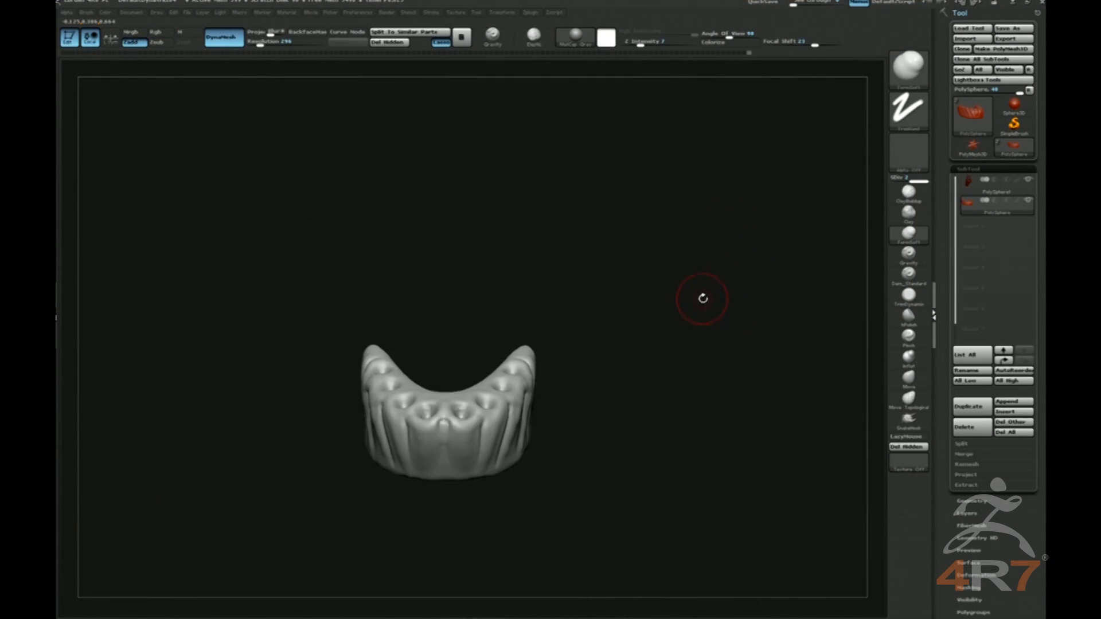
# Compare the gum part with the surrounding nose rim and swell its form with a larger FormSoft brush.
pyautogui.keyDown('ctrl'); pyautogui.keyDown('shift'); pyautogui.click(688, 302); pyautogui.keyUp('shift'); pyautogui.keyUp('ctrl')
pyautogui.press('s')
pyautogui.moveTo(500, 382); pyautogui.dragTo(518, 383)
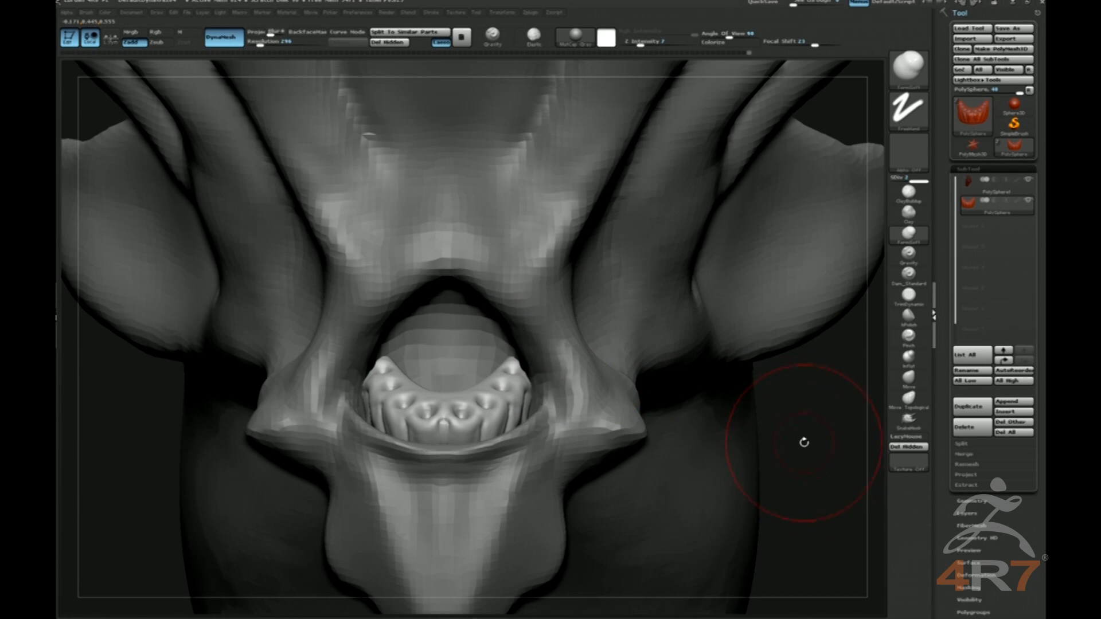
pyautogui.moveTo(804, 442); pyautogui.dragTo(774, 401)
pyautogui.moveTo(570, 396); pyautogui.dragTo(707, 425)
pyautogui.moveTo(462, 423); pyautogui.dragTo(439, 422)
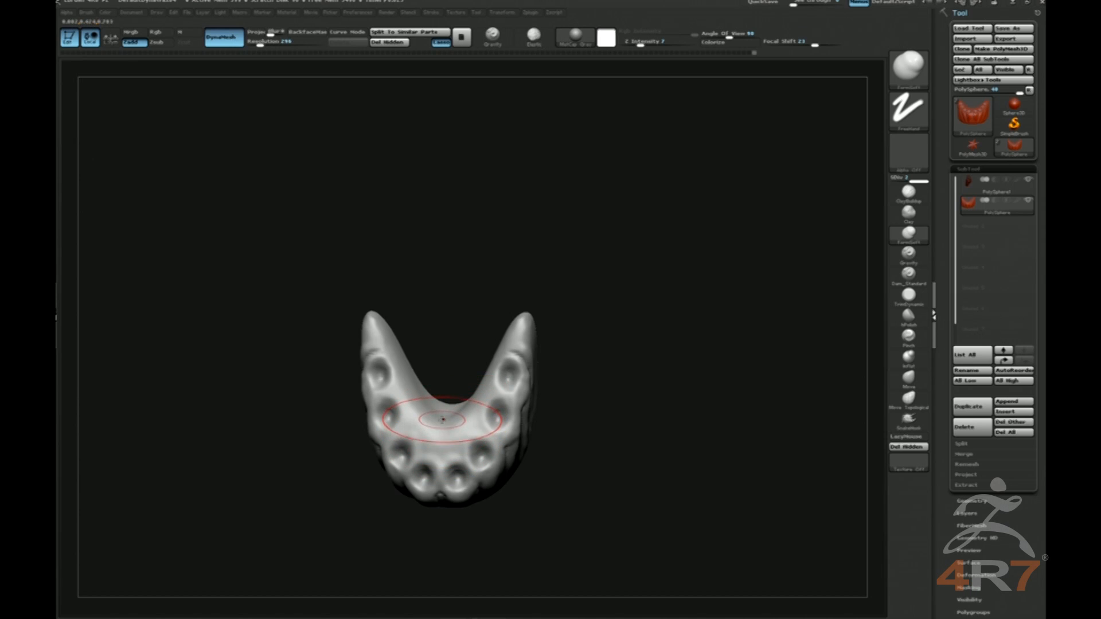
# Reshape the gum's inner edge with the Move brush and build up a ridge behind the sockets with the FormSoft brush.
pyautogui.press('b')
pyautogui.press('m')
pyautogui.press('v')
pyautogui.moveTo(405, 398); pyautogui.dragTo(410, 406)
pyautogui.moveTo(410, 406); pyautogui.dragTo(408, 356, button='right')
pyautogui.press('b')
pyautogui.press('f')
pyautogui.press('s')
pyautogui.moveTo(395, 344); pyautogui.dragTo(400, 397)
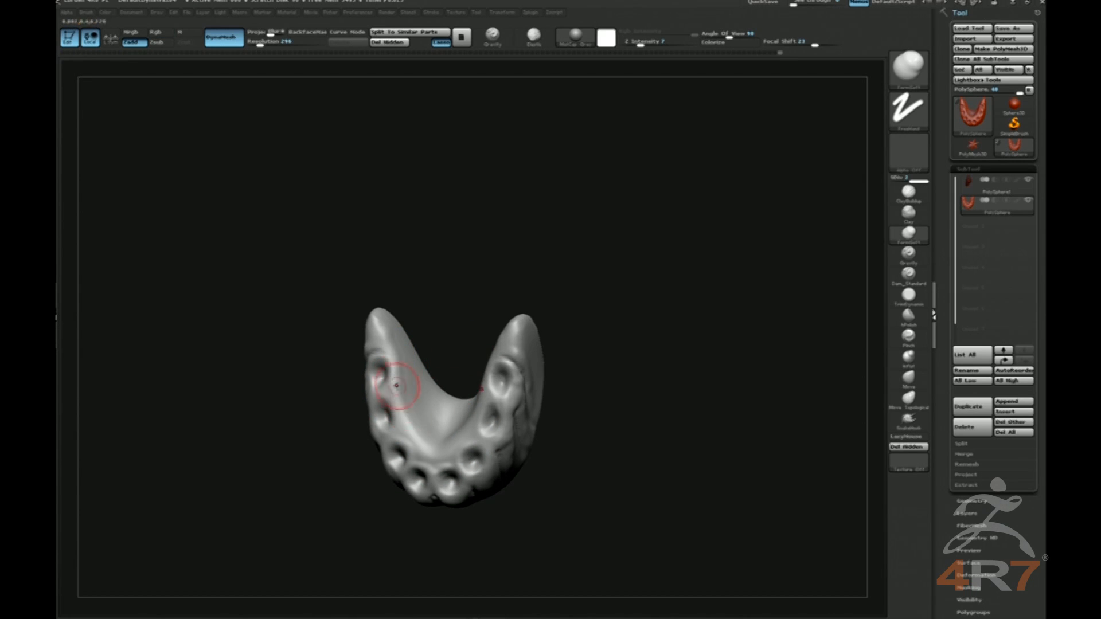
pyautogui.moveTo(455, 314)
pyautogui.mouseDown()
pyautogui.moveTo(438, 395)
pyautogui.moveTo(489, 275)
pyautogui.moveTo(405, 339)
pyautogui.mouseUp()
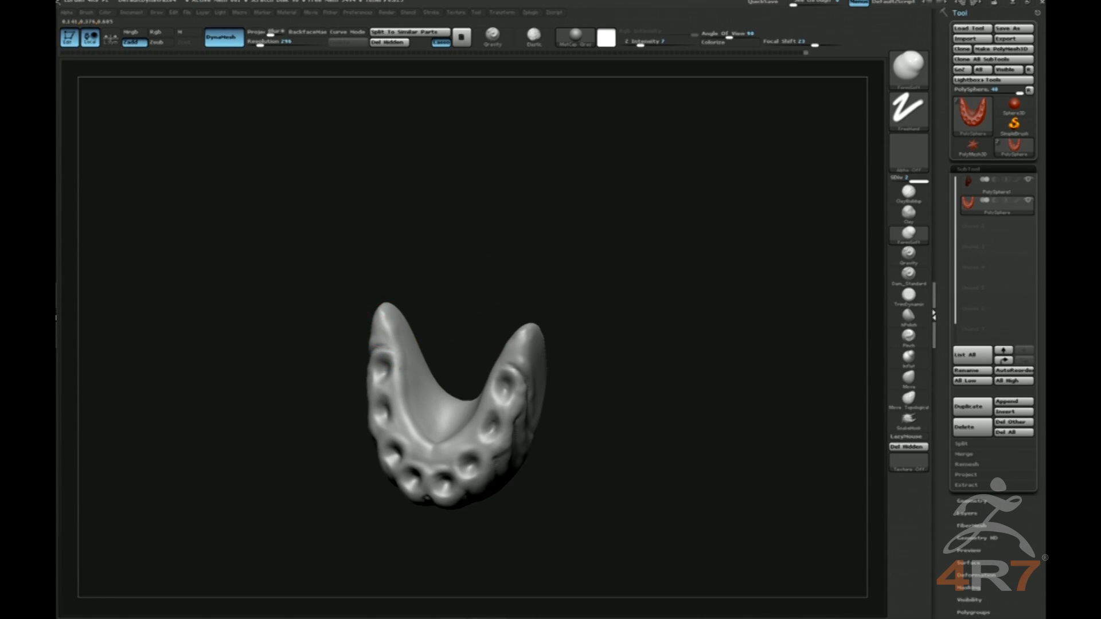
# Carve grooves along the inner face of the gum behind the tooth sockets with the Dam_Standard brush.
pyautogui.moveTo(498, 295); pyautogui.dragTo(474, 302)
pyautogui.press('b')
pyautogui.press('d')
pyautogui.press('s')
pyautogui.moveTo(437, 359)
pyautogui.mouseDown()
pyautogui.moveTo(457, 346)
pyautogui.moveTo(421, 451)
pyautogui.mouseUp()
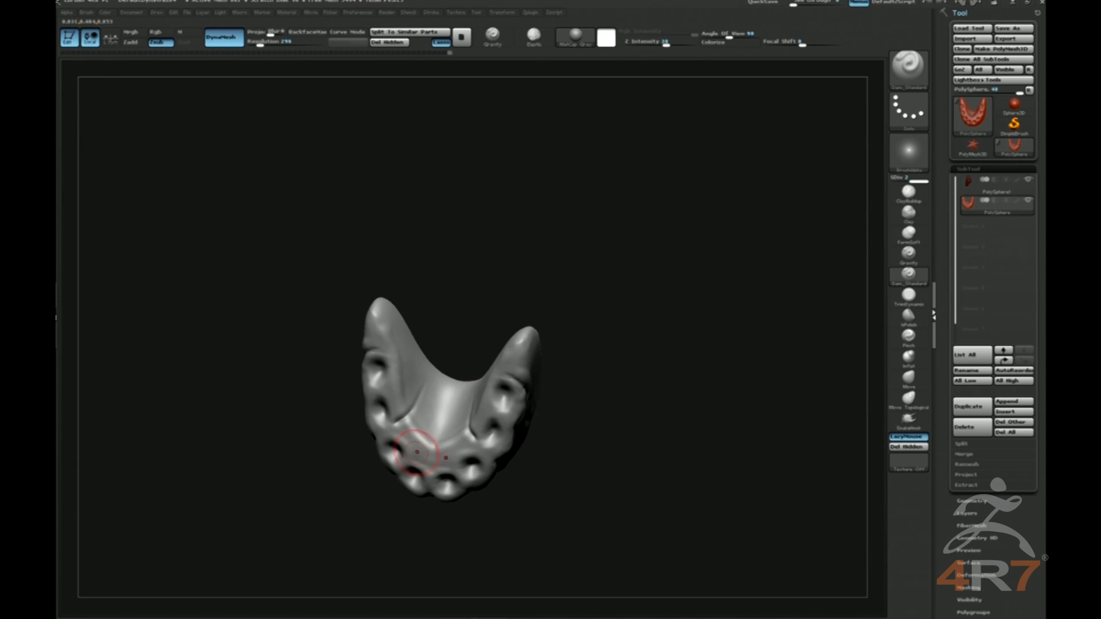
pyautogui.moveTo(443, 359); pyautogui.dragTo(499, 255)
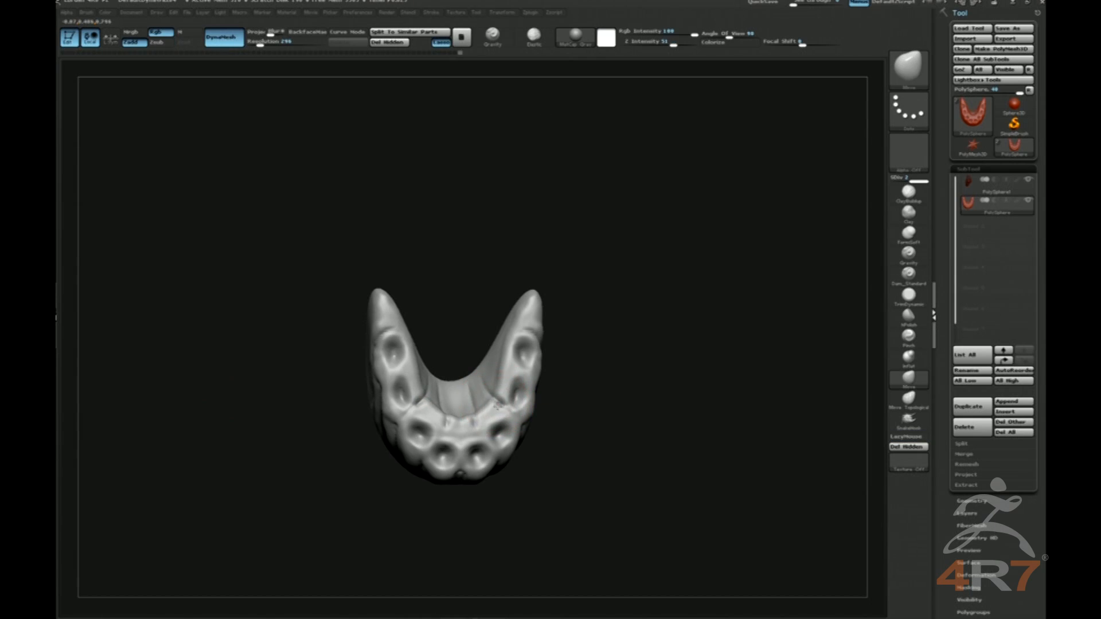
# Deepen and sharpen the tooth sockets along both arms of the gum with the Dam_Standard brush.
pyautogui.press('b')
pyautogui.press('d')
pyautogui.press('s')
pyautogui.moveTo(575, 407)
pyautogui.keyDown('alt'); pyautogui.mouseDown()
pyautogui.moveTo(528, 405)
pyautogui.moveTo(497, 445)
pyautogui.mouseUp(); pyautogui.keyUp('alt')
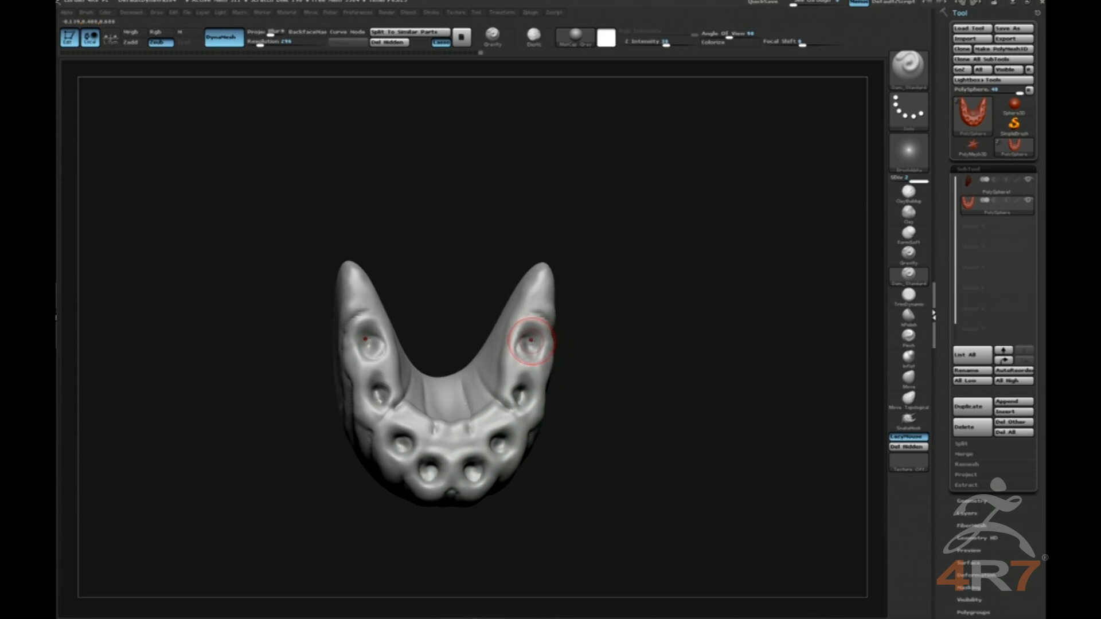
pyautogui.moveTo(624, 345); pyautogui.dragTo(663, 335)
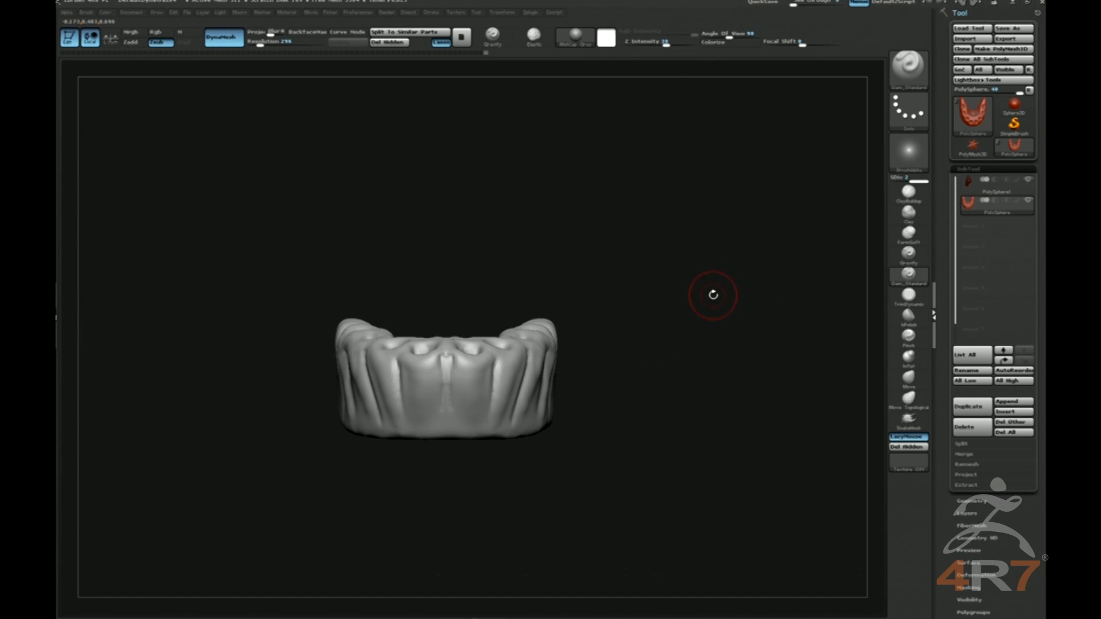
pyautogui.moveTo(744, 262); pyautogui.dragTo(709, 285)
# Fit the gum part inside the nose rim with the Move brush, adjusting its front and both arms.
pyautogui.moveTo(792, 498); pyautogui.dragTo(759, 447)
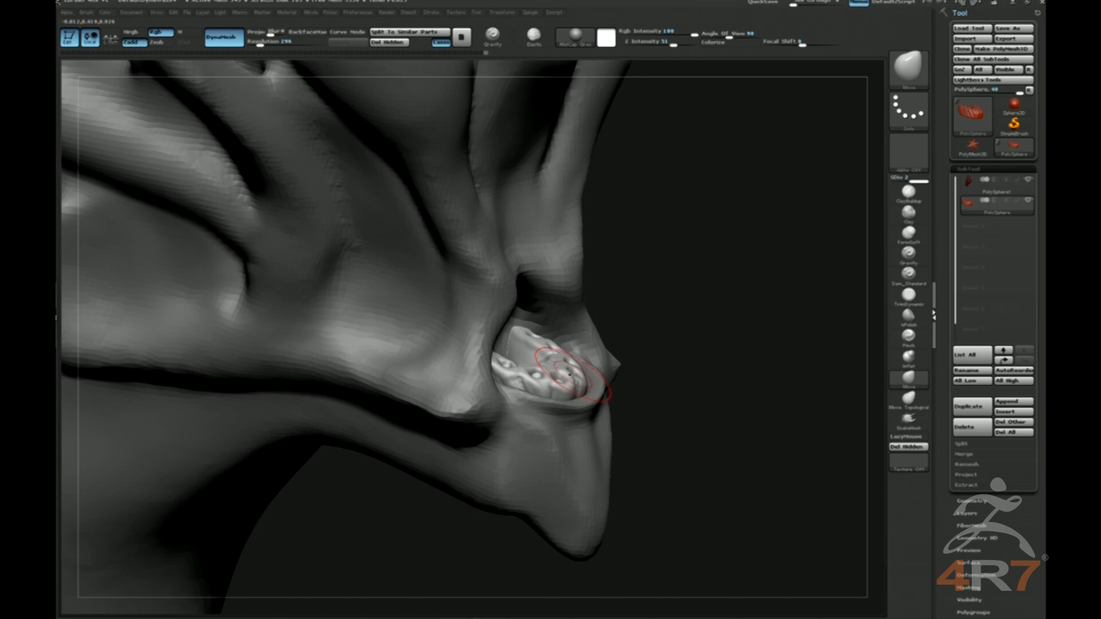
pyautogui.moveTo(590, 370); pyautogui.dragTo(626, 373)
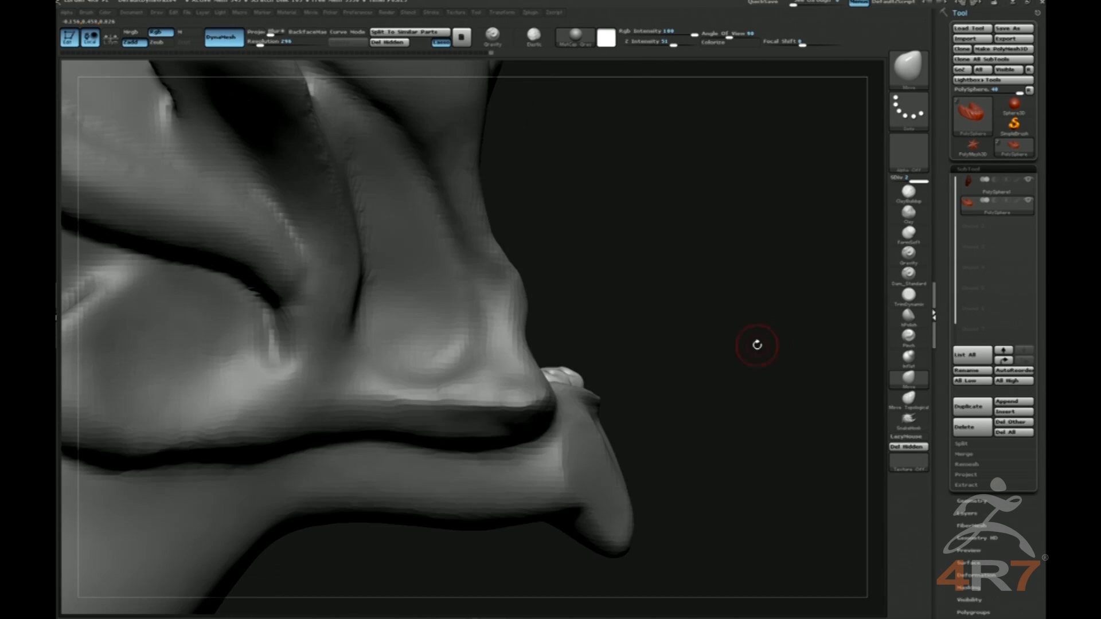
pyautogui.moveTo(781, 321); pyautogui.dragTo(579, 345)
pyautogui.moveTo(711, 355); pyautogui.dragTo(507, 372)
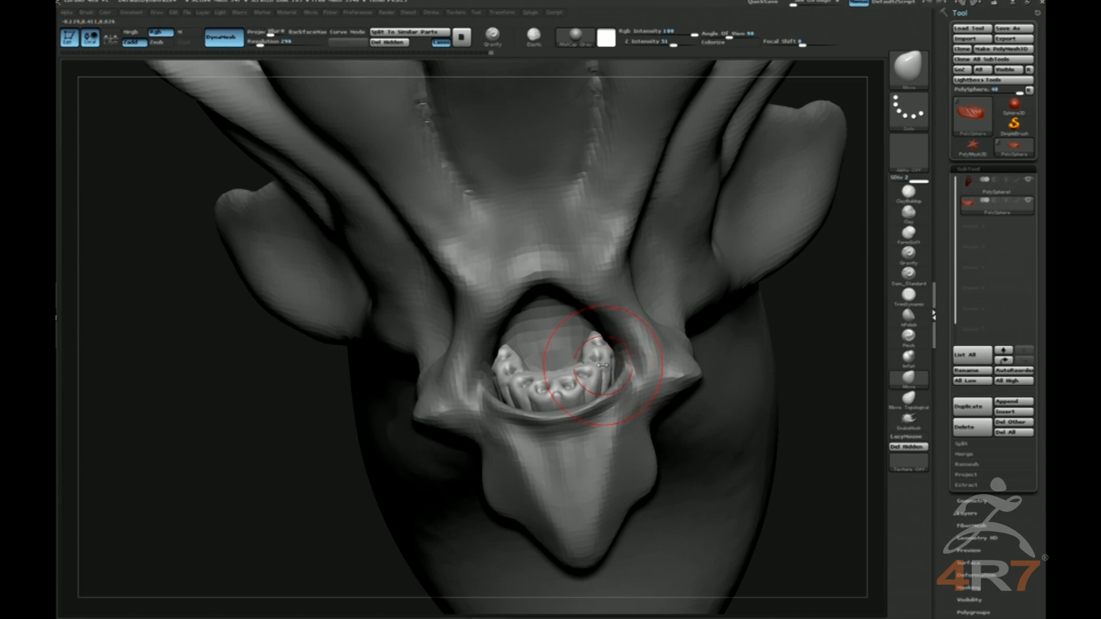
pyautogui.moveTo(590, 344)
pyautogui.mouseDown()
pyautogui.moveTo(582, 358)
pyautogui.moveTo(525, 357)
pyautogui.moveTo(497, 374)
pyautogui.mouseUp()
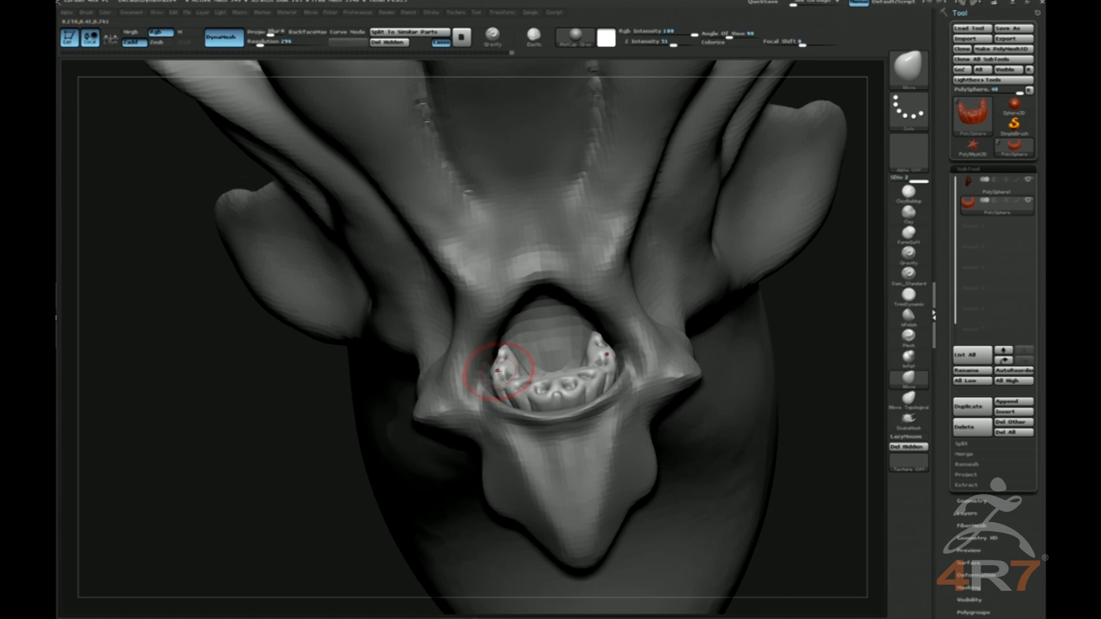
pyautogui.moveTo(818, 401)
pyautogui.mouseDown()
pyautogui.moveTo(824, 313)
pyautogui.moveTo(773, 313)
pyautogui.mouseUp()
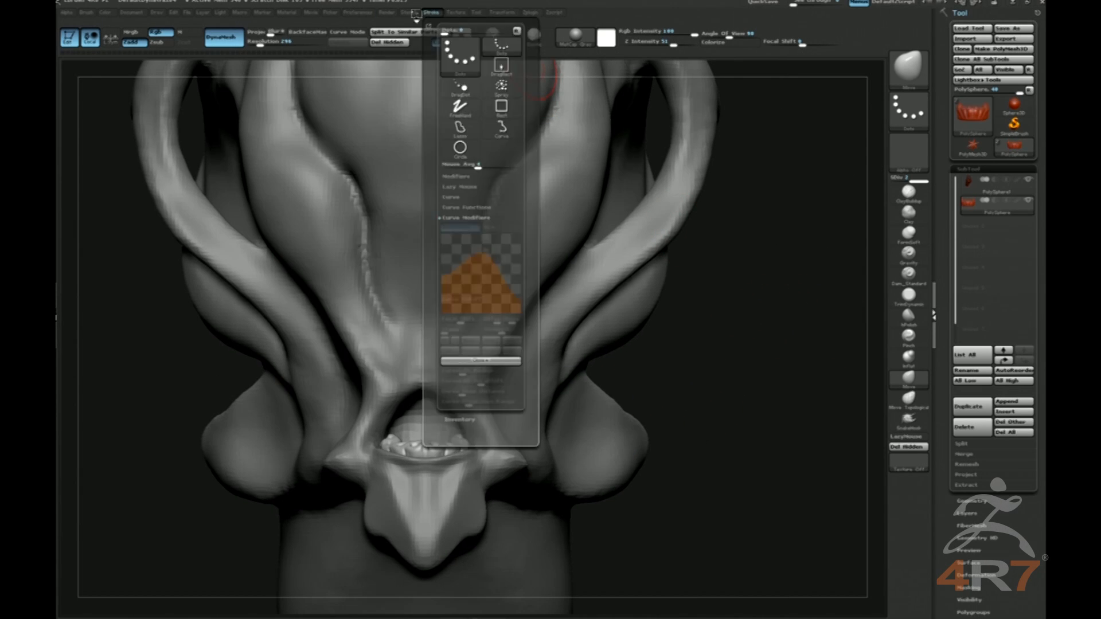
# Enable interface customization and place a copy of the Duplicate command on the top shelf.
pyautogui.click(358, 12)
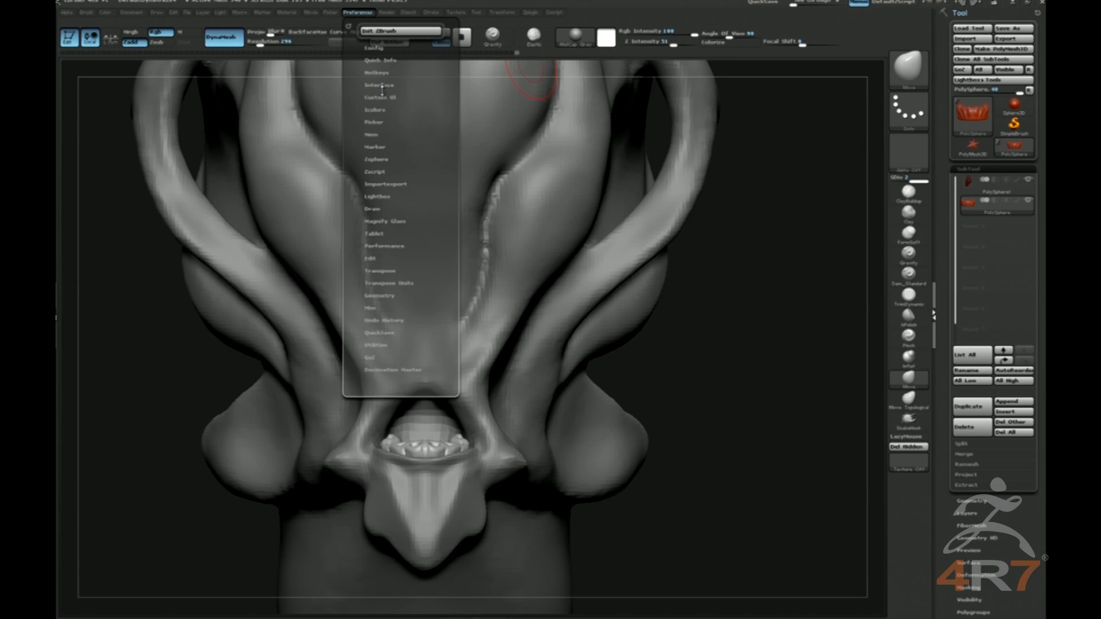
pyautogui.click(386, 96)
pyautogui.click(390, 46)
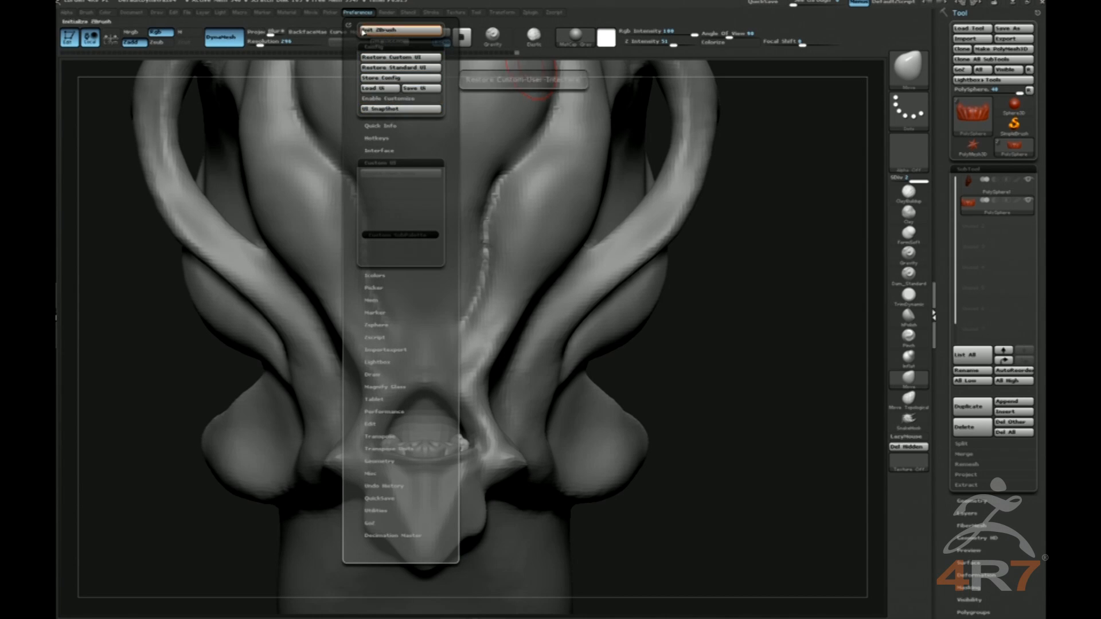
pyautogui.click(383, 100)
pyautogui.click(388, 103)
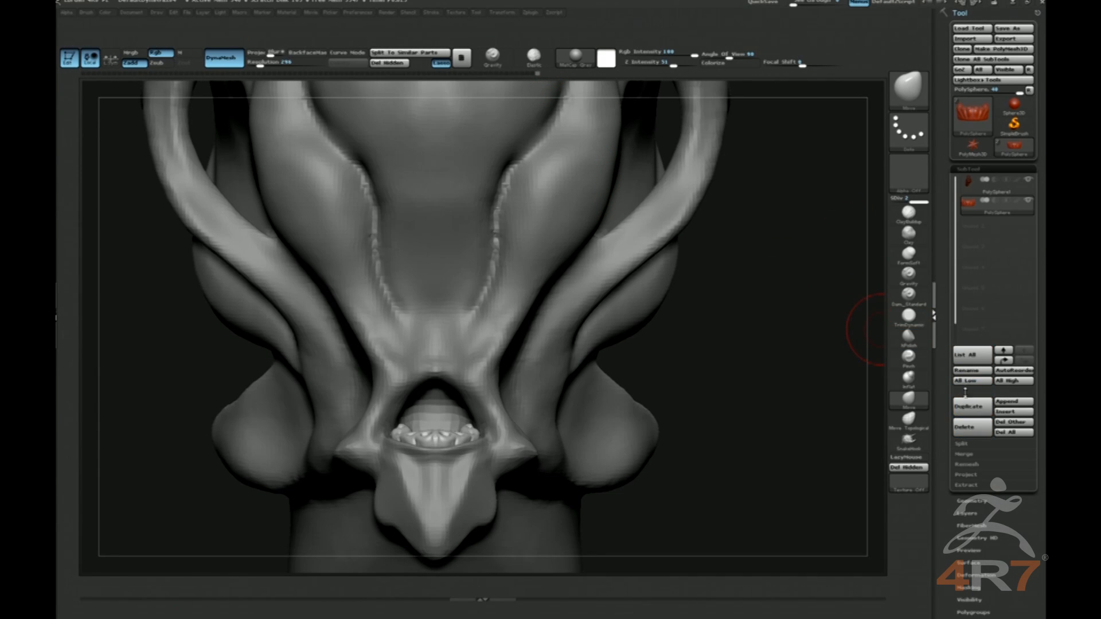
pyautogui.moveTo(971, 406)
pyautogui.keyDown('ctrl'); pyautogui.keyDown('alt'); pyautogui.mouseDown()
pyautogui.moveTo(851, 134)
pyautogui.moveTo(863, 58)
pyautogui.mouseUp(); pyautogui.keyUp('alt'); pyautogui.keyUp('ctrl')
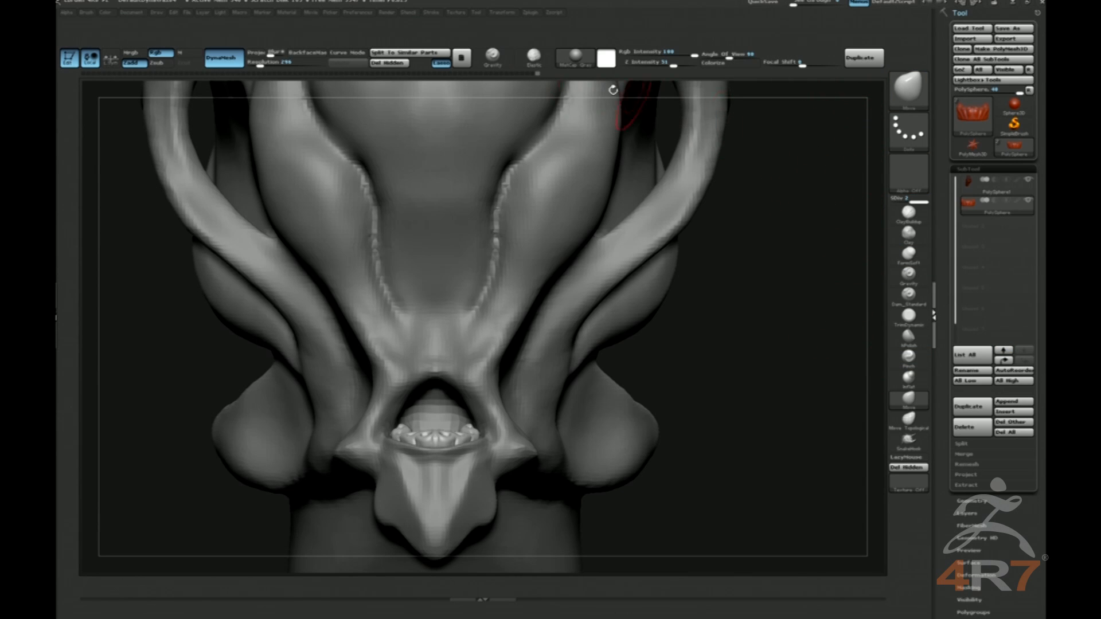
# Turn off interface customization to lock the modified layout.
pyautogui.click(354, 13)
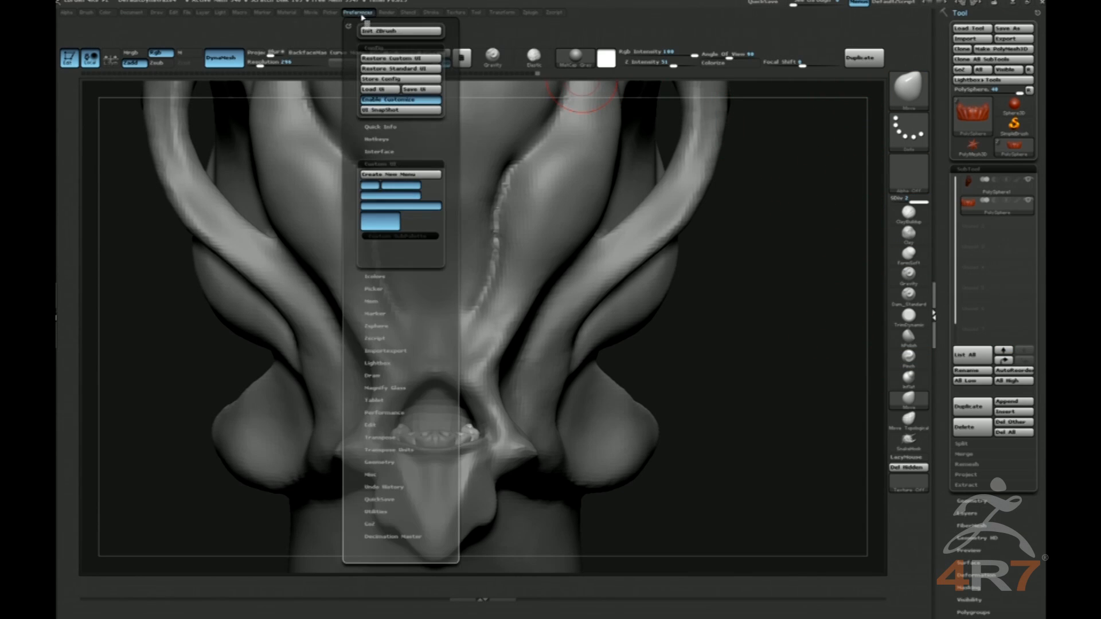
pyautogui.click(403, 100)
pyautogui.click(333, 13)
pyautogui.click(362, 14)
pyautogui.click(363, 14)
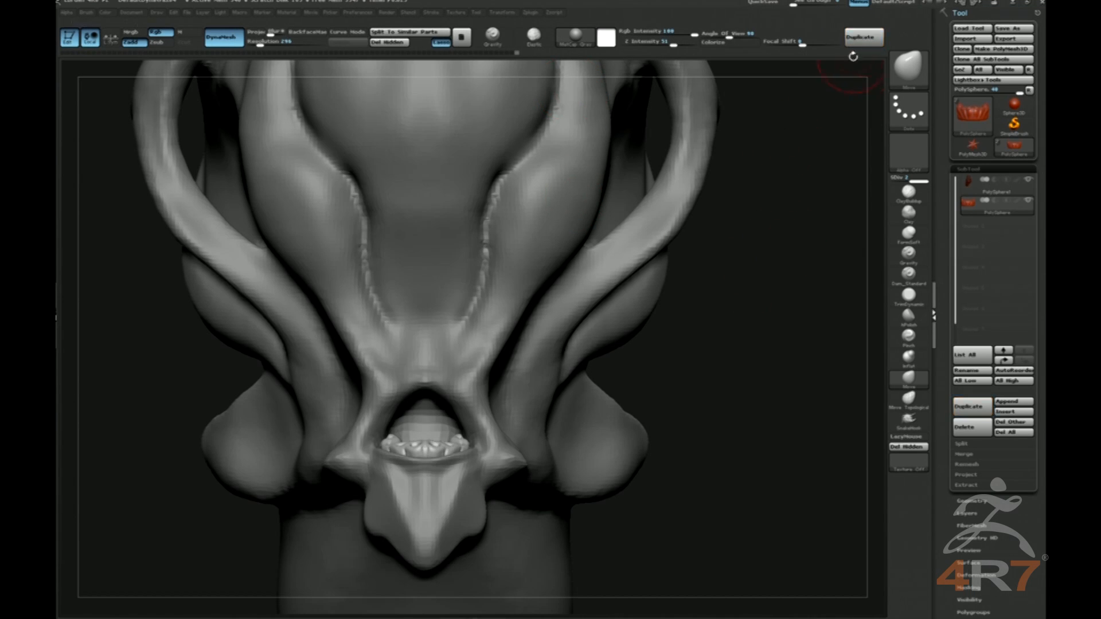
# Activate the InsertSphere brush and isolate the gum part by hiding the head.
pyautogui.moveTo(713, 270)
pyautogui.mouseDown()
pyautogui.moveTo(747, 287)
pyautogui.moveTo(769, 241)
pyautogui.moveTo(732, 335)
pyautogui.moveTo(743, 395)
pyautogui.moveTo(720, 393)
pyautogui.moveTo(749, 359)
pyautogui.mouseUp()
pyautogui.press('b')
pyautogui.press('i')
pyautogui.click(705, 476)
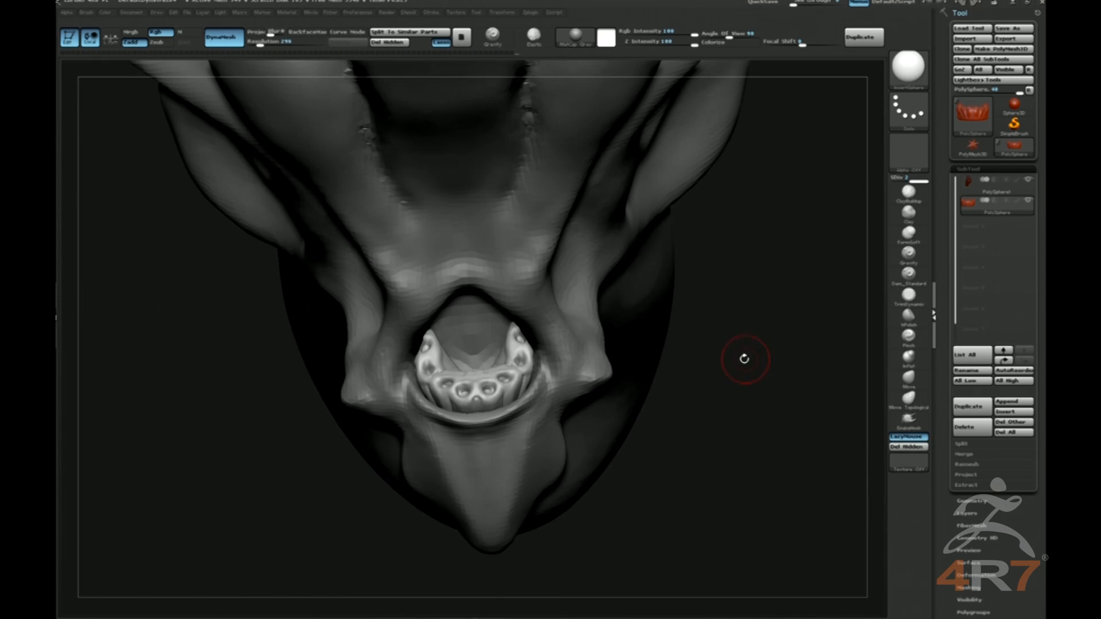
pyautogui.hotkey('alt', 's')
pyautogui.keyDown('alt'); pyautogui.moveTo(617, 371); pyautogui.dragTo(636, 426); pyautogui.keyUp('alt')
pyautogui.click(521, 408)
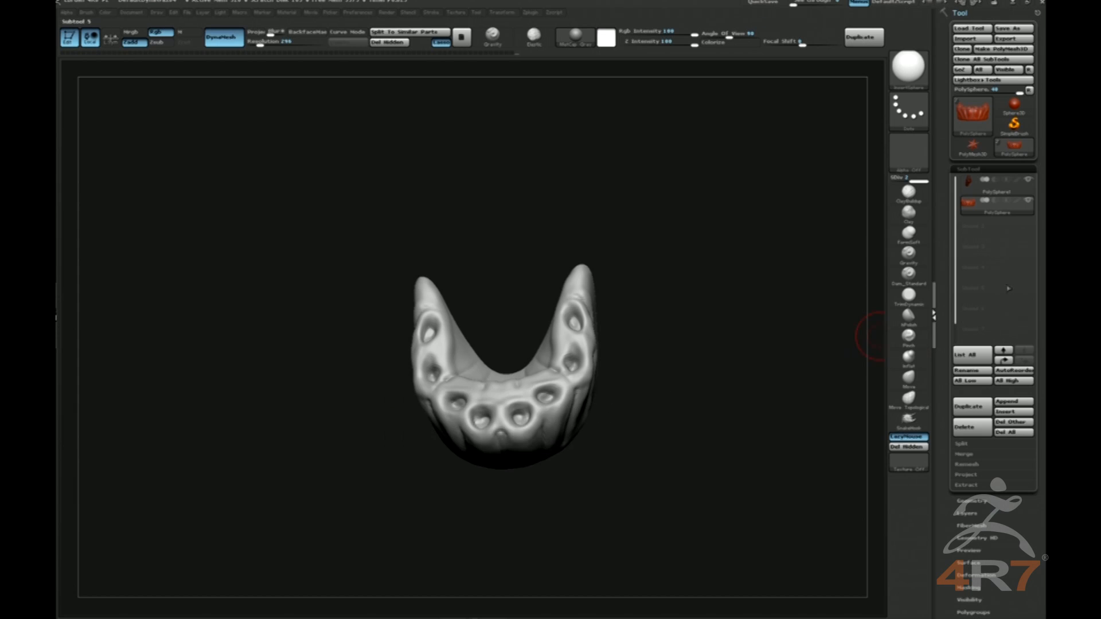
# Delete the gum's lower subdivision levels and switch off DynaMesh for it.
pyautogui.scroll(-5, 1011, 275)
pyautogui.click(978, 307)
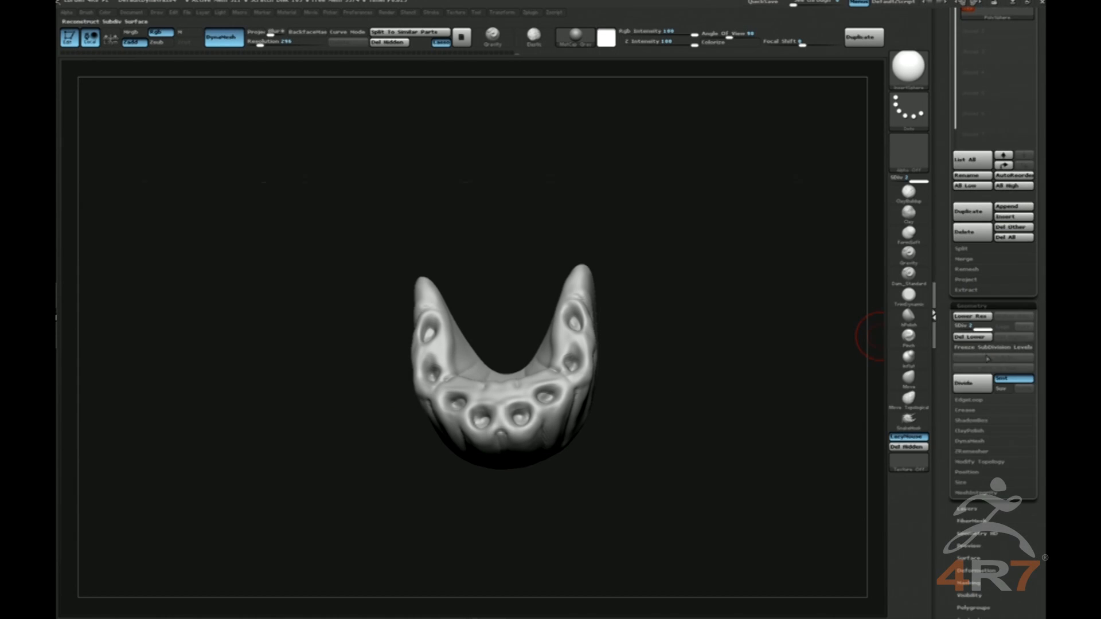
pyautogui.moveTo(727, 290); pyautogui.dragTo(723, 303)
pyautogui.click(228, 36)
# Insert a small sphere into each tooth socket along the front and both arms of the gum.
pyautogui.keyDown('alt'); pyautogui.moveTo(710, 241); pyautogui.dragTo(688, 287); pyautogui.keyUp('alt')
pyautogui.moveTo(520, 417); pyautogui.dragTo(587, 343)
pyautogui.moveTo(583, 295); pyautogui.dragTo(587, 291)
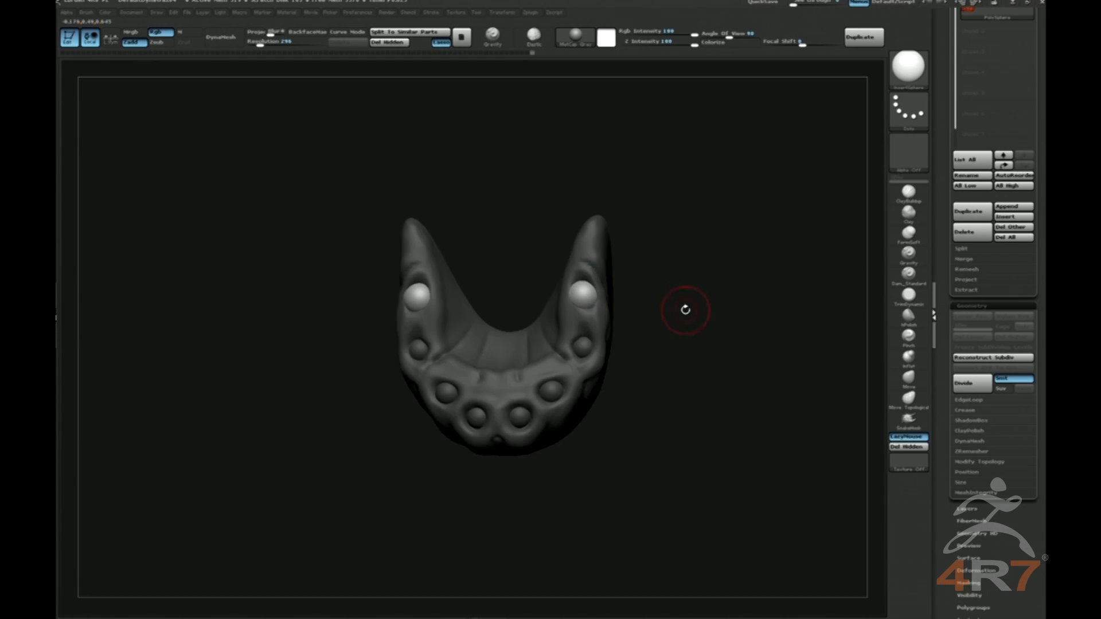
pyautogui.moveTo(699, 310); pyautogui.dragTo(516, 73)
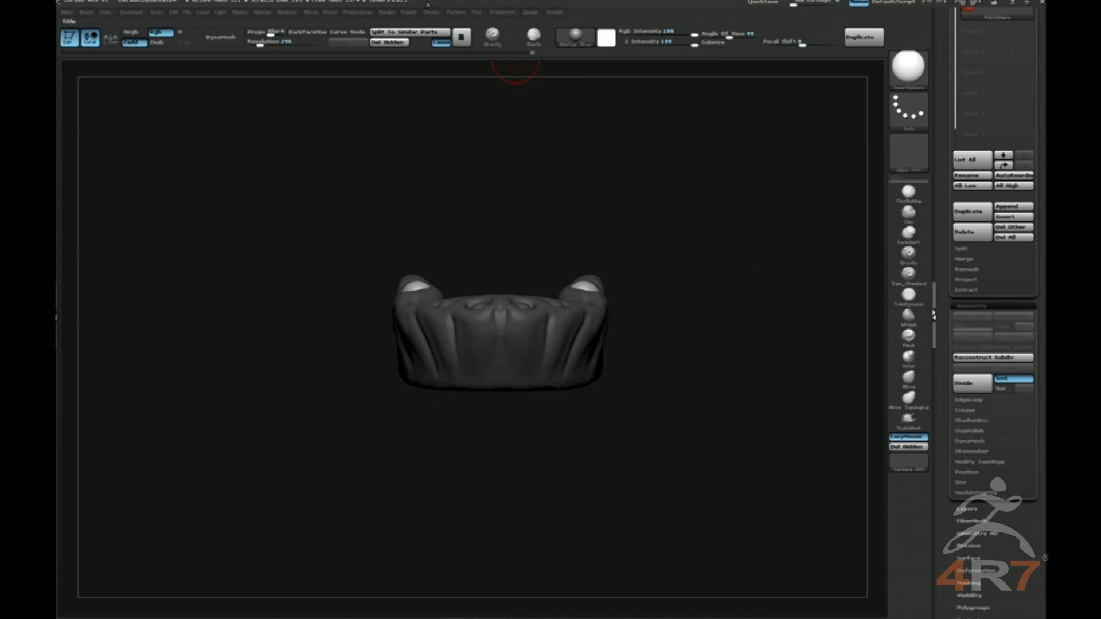
# Split the inserted tooth spheres off the gum into their own subtool.
pyautogui.click(412, 32)
pyautogui.click(379, 54)
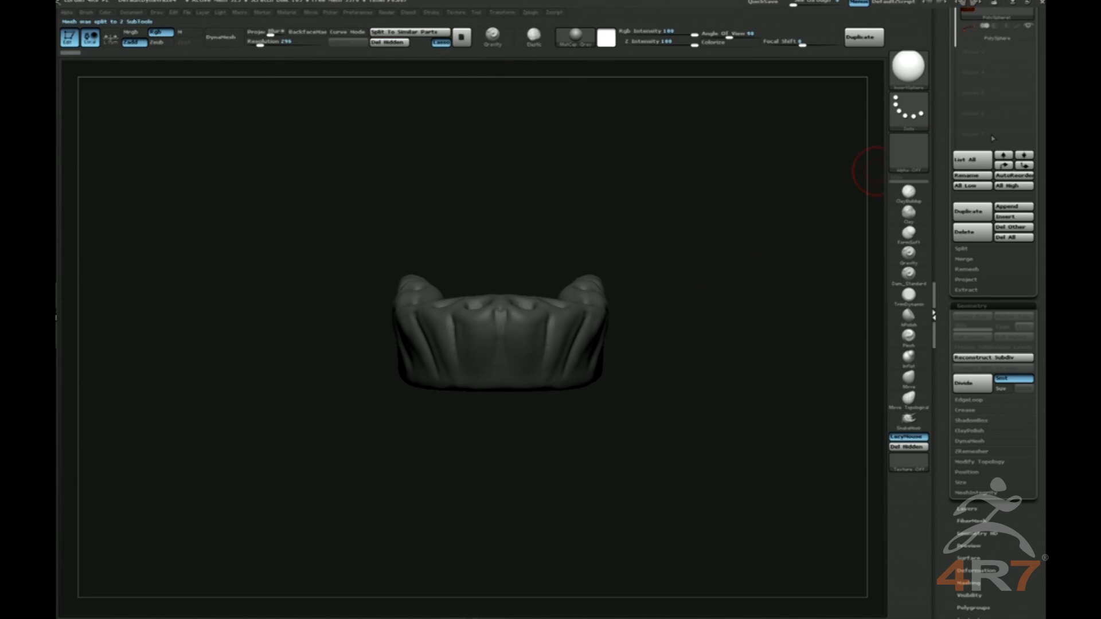
pyautogui.moveTo(1042, 117); pyautogui.dragTo(1042, 197)
pyautogui.moveTo(731, 172)
pyautogui.mouseDown()
pyautogui.moveTo(744, 227)
pyautogui.moveTo(744, 190)
pyautogui.moveTo(755, 263)
pyautogui.moveTo(755, 239)
pyautogui.moveTo(739, 233)
pyautogui.moveTo(722, 256)
pyautogui.mouseUp()
# Pull the tooth spheres into long pointed fangs with the SnakeHook brush, hiding the head for access.
pyautogui.click(974, 110)
pyautogui.press('b')
pyautogui.press('s')
pyautogui.press('h')
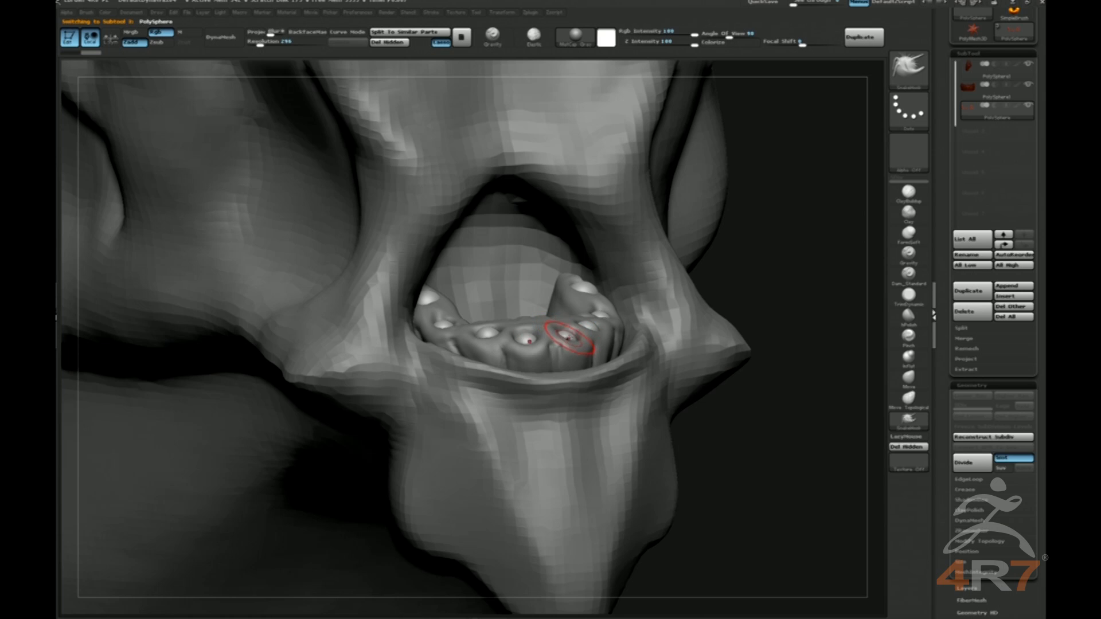
pyautogui.moveTo(567, 334); pyautogui.dragTo(567, 318)
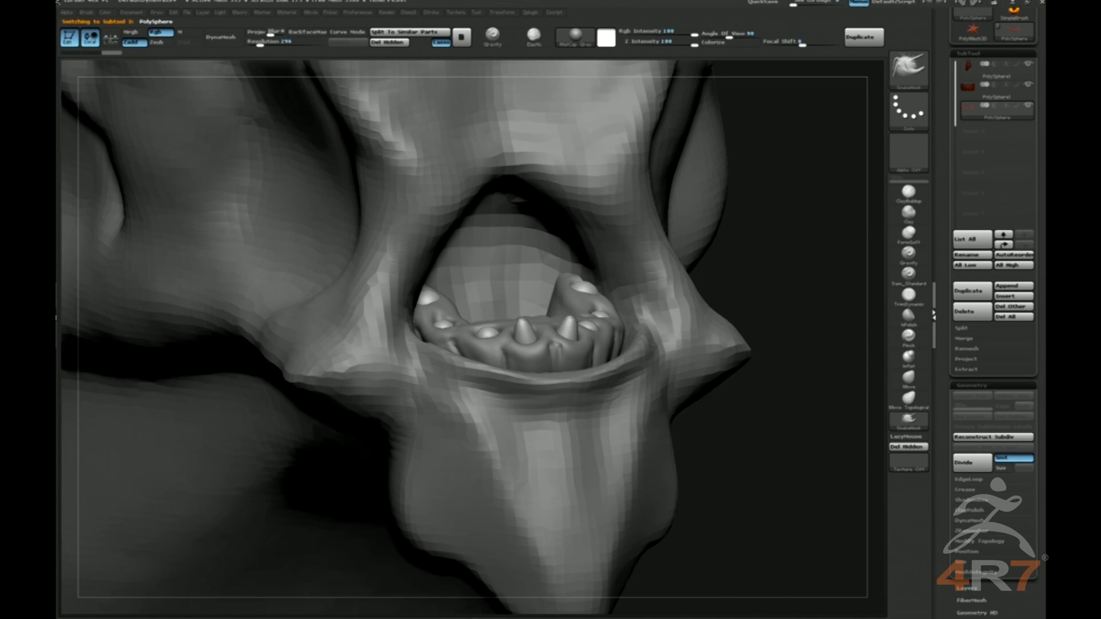
pyautogui.moveTo(740, 274)
pyautogui.mouseDown()
pyautogui.moveTo(774, 265)
pyautogui.moveTo(727, 279)
pyautogui.moveTo(755, 260)
pyautogui.mouseUp()
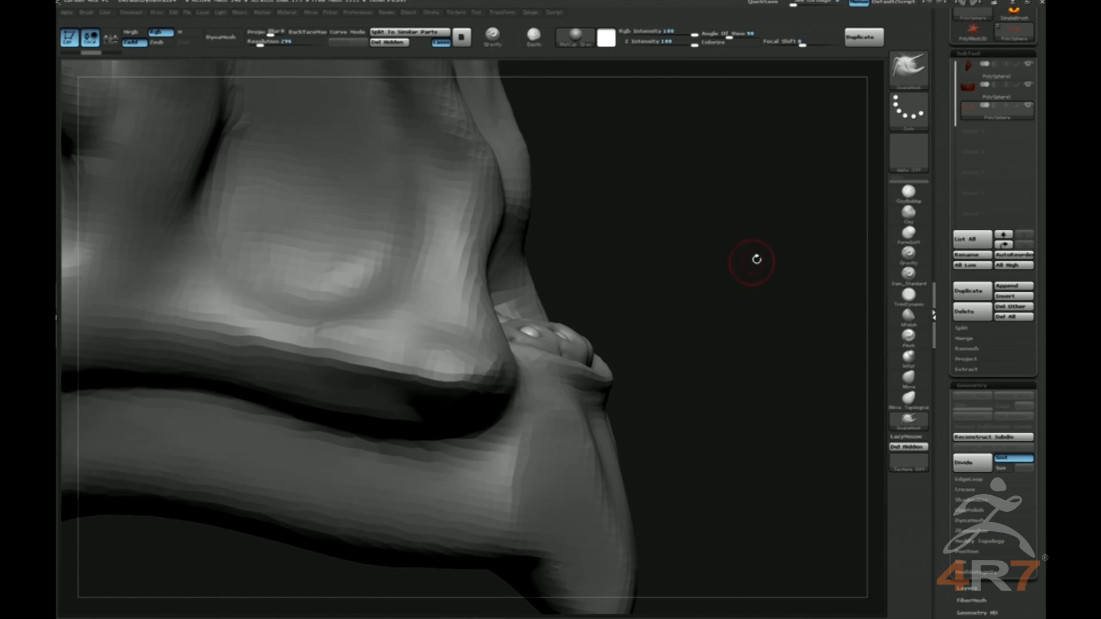
pyautogui.click(1030, 68)
pyautogui.moveTo(695, 216); pyautogui.dragTo(688, 258)
pyautogui.moveTo(659, 298); pyautogui.dragTo(659, 258)
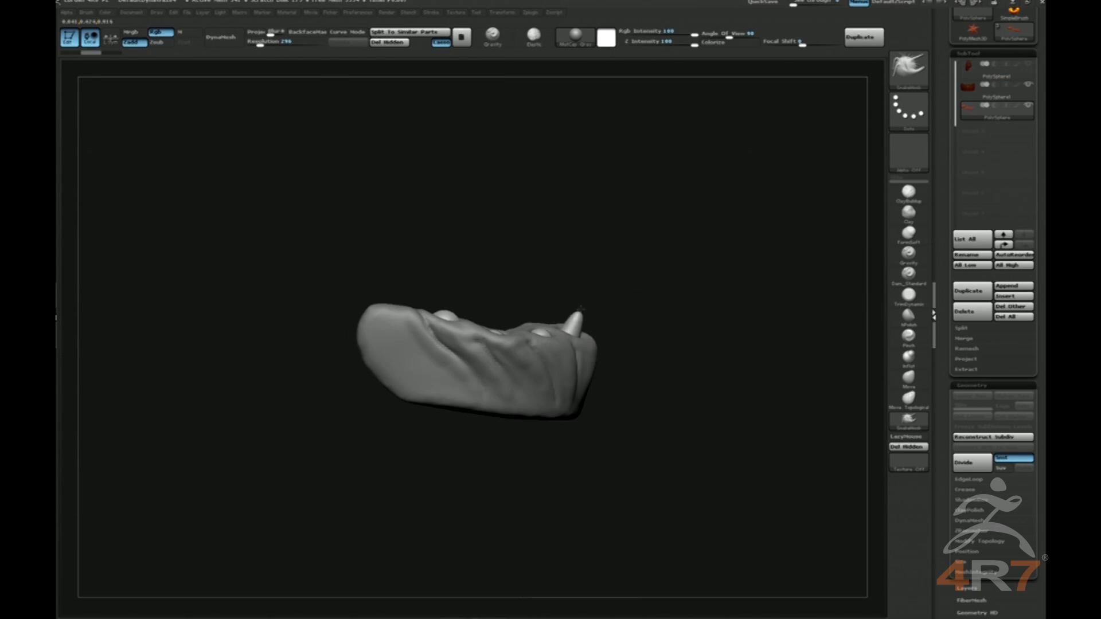
pyautogui.moveTo(555, 269)
pyautogui.mouseDown()
pyautogui.moveTo(658, 278)
pyautogui.moveTo(710, 243)
pyautogui.moveTo(575, 302)
pyautogui.mouseUp()
pyautogui.moveTo(518, 358)
pyautogui.mouseDown()
pyautogui.moveTo(598, 275)
pyautogui.moveTo(602, 239)
pyautogui.moveTo(591, 270)
pyautogui.mouseUp()
# Tighten and sharpen the fangs with the Pinch brush.
pyautogui.press('b')
pyautogui.press('p')
pyautogui.press('i')
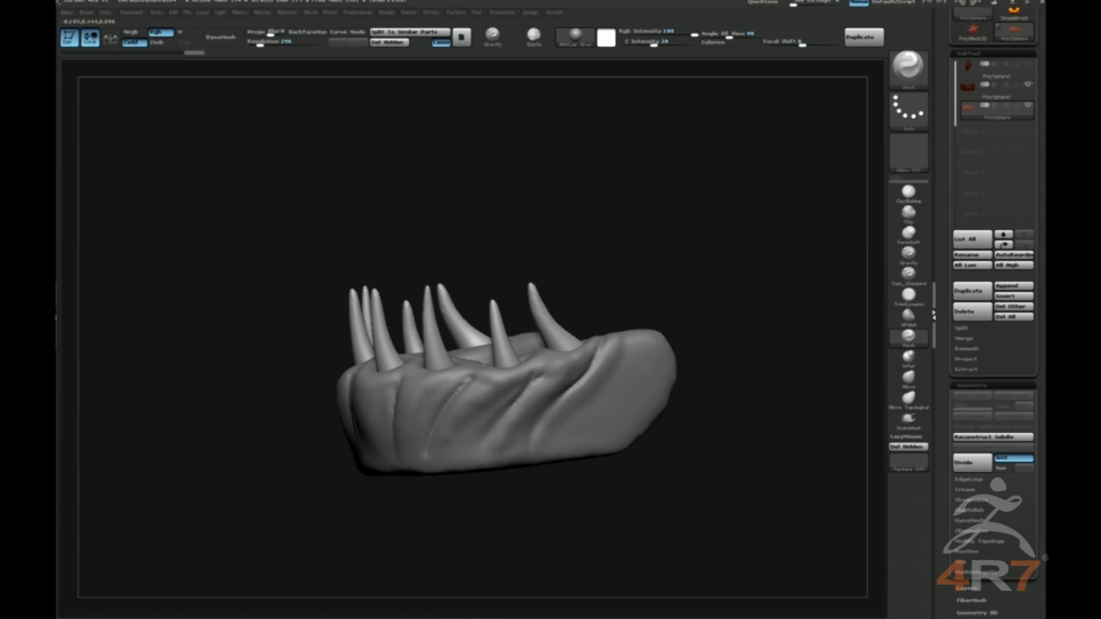
pyautogui.keyDown('shift'); pyautogui.moveTo(469, 241); pyautogui.dragTo(490, 229); pyautogui.keyUp('shift')
pyautogui.keyDown('shift'); pyautogui.moveTo(315, 290); pyautogui.dragTo(489, 273); pyautogui.keyUp('shift')
# Adjust the shape and direction of the front and side fangs with the Move brush.
pyautogui.press('ctrl')
pyautogui.press('b')
pyautogui.press('m')
pyautogui.press('t')
pyautogui.moveTo(473, 322)
pyautogui.mouseDown()
pyautogui.moveTo(462, 310)
pyautogui.moveTo(478, 323)
pyautogui.moveTo(461, 326)
pyautogui.mouseUp()
pyautogui.press('b')
pyautogui.press('m')
pyautogui.press('v')
pyautogui.hotkey('ctrl', 'z')
pyautogui.press('s')
pyautogui.moveTo(472, 322); pyautogui.dragTo(462, 321)
pyautogui.moveTo(461, 295); pyautogui.dragTo(464, 290)
pyautogui.moveTo(561, 332); pyautogui.dragTo(566, 330)
pyautogui.moveTo(573, 293); pyautogui.dragTo(578, 292)
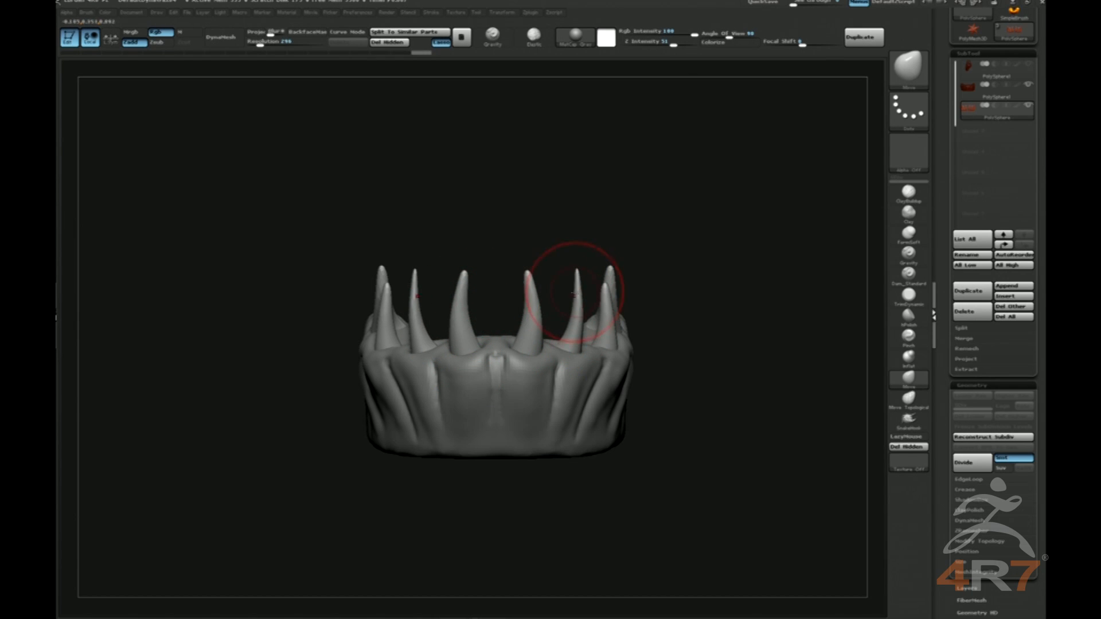
# Pinch the fangs again to slim them after the reshaping.
pyautogui.moveTo(657, 296); pyautogui.dragTo(616, 313)
pyautogui.press('b')
pyautogui.press('p')
pyautogui.press('i')
pyautogui.moveTo(632, 247); pyautogui.dragTo(618, 321)
# Lengthen the two front fangs above the others and refine the curve of the teeth with the Move brush.
pyautogui.press('b')
pyautogui.press('m')
pyautogui.press('v')
pyautogui.moveTo(669, 289); pyautogui.dragTo(665, 289)
pyautogui.moveTo(731, 216)
pyautogui.keyDown('alt'); pyautogui.mouseDown()
pyautogui.moveTo(733, 204)
pyautogui.moveTo(554, 291)
pyautogui.mouseUp(); pyautogui.keyUp('alt')
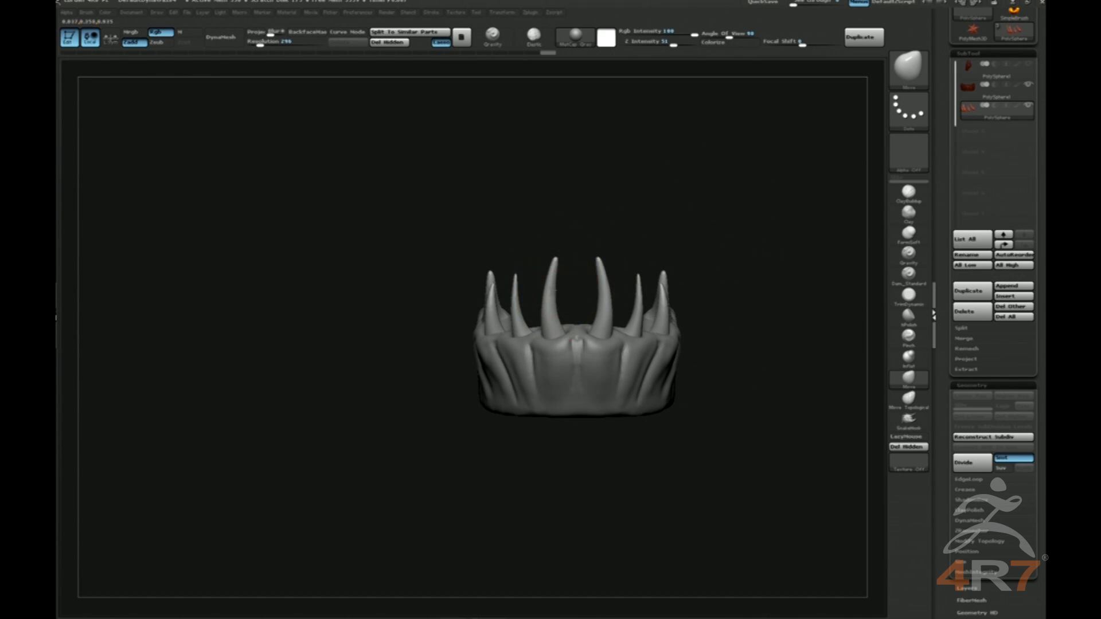
pyautogui.moveTo(633, 234); pyautogui.dragTo(371, 119)
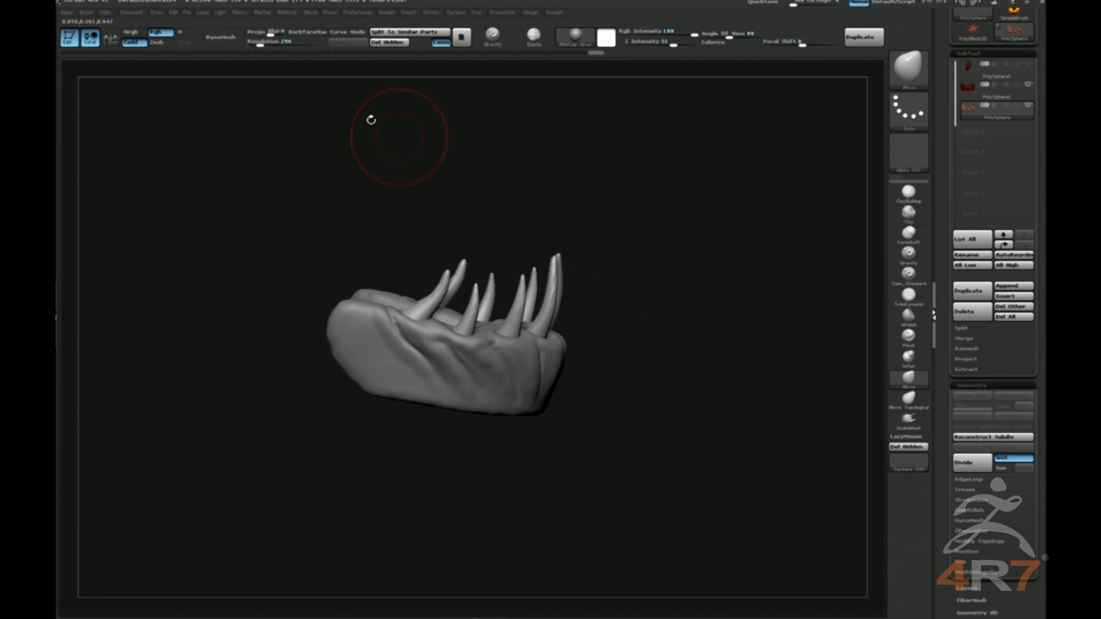
# Subdivide the teeth mesh and make the gum the active subtool.
pyautogui.click(224, 37)
pyautogui.moveTo(660, 247); pyautogui.dragTo(682, 261)
pyautogui.hotkey('ctrl', 'd')
pyautogui.press('shift')
pyautogui.moveTo(611, 260)
pyautogui.mouseDown()
pyautogui.moveTo(722, 248)
pyautogui.moveTo(648, 315)
pyautogui.moveTo(511, 278)
pyautogui.moveTo(412, 287)
pyautogui.mouseUp()
pyautogui.keyDown('alt'); pyautogui.click(623, 369); pyautogui.keyUp('alt')
# Mask the vertical bulges of the gum below the teeth along the front and sides.
pyautogui.moveTo(573, 422); pyautogui.dragTo(659, 500)
pyautogui.press('ctrl')
pyautogui.moveTo(597, 349)
pyautogui.keyDown('ctrl'); pyautogui.mouseDown()
pyautogui.moveTo(604, 357)
pyautogui.moveTo(593, 334)
pyautogui.moveTo(603, 391)
pyautogui.moveTo(595, 385)
pyautogui.mouseUp(); pyautogui.keyUp('ctrl')
pyautogui.hotkey('ctrl', 'z')
pyautogui.moveTo(665, 493); pyautogui.dragTo(601, 506)
pyautogui.moveTo(626, 386)
pyautogui.keyDown('ctrl'); pyautogui.mouseDown()
pyautogui.moveTo(632, 332)
pyautogui.moveTo(648, 389)
pyautogui.mouseUp(); pyautogui.keyUp('ctrl')
pyautogui.moveTo(619, 508); pyautogui.dragTo(568, 508)
pyautogui.keyDown('ctrl'); pyautogui.click(661, 404); pyautogui.keyUp('ctrl')
pyautogui.keyDown('ctrl'); pyautogui.moveTo(661, 404); pyautogui.dragTo(699, 349); pyautogui.keyUp('ctrl')
pyautogui.hotkey('ctrl', 'z')
pyautogui.hotkey('ctrl', 'z')
pyautogui.moveTo(672, 392)
pyautogui.keyDown('ctrl'); pyautogui.mouseDown()
pyautogui.moveTo(697, 338)
pyautogui.moveTo(689, 397)
pyautogui.mouseUp(); pyautogui.keyUp('ctrl')
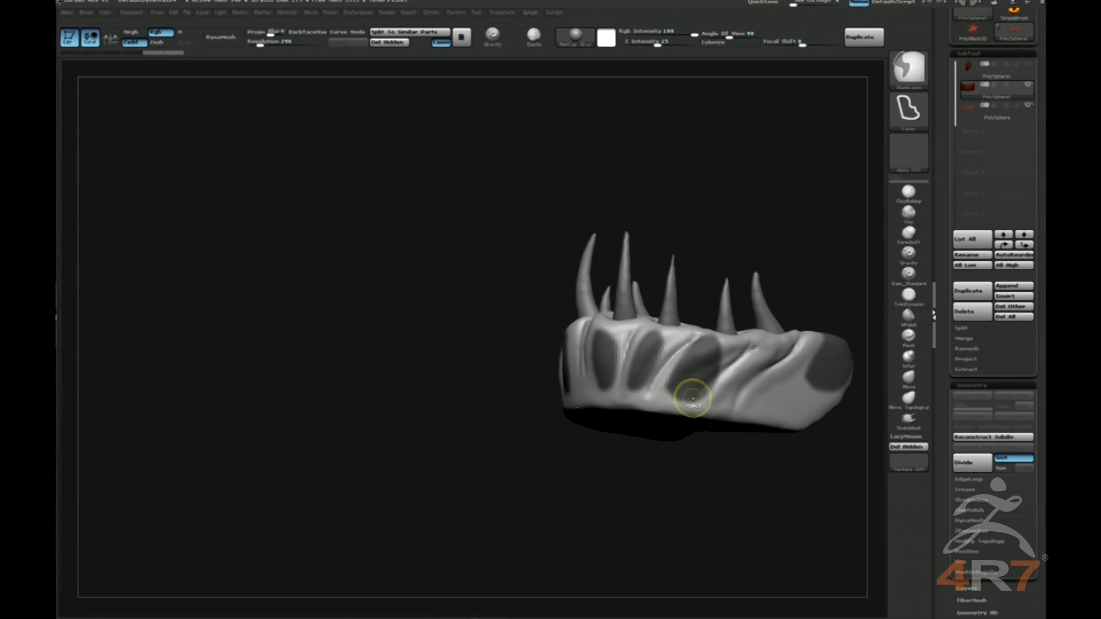
pyautogui.moveTo(614, 478); pyautogui.dragTo(700, 474)
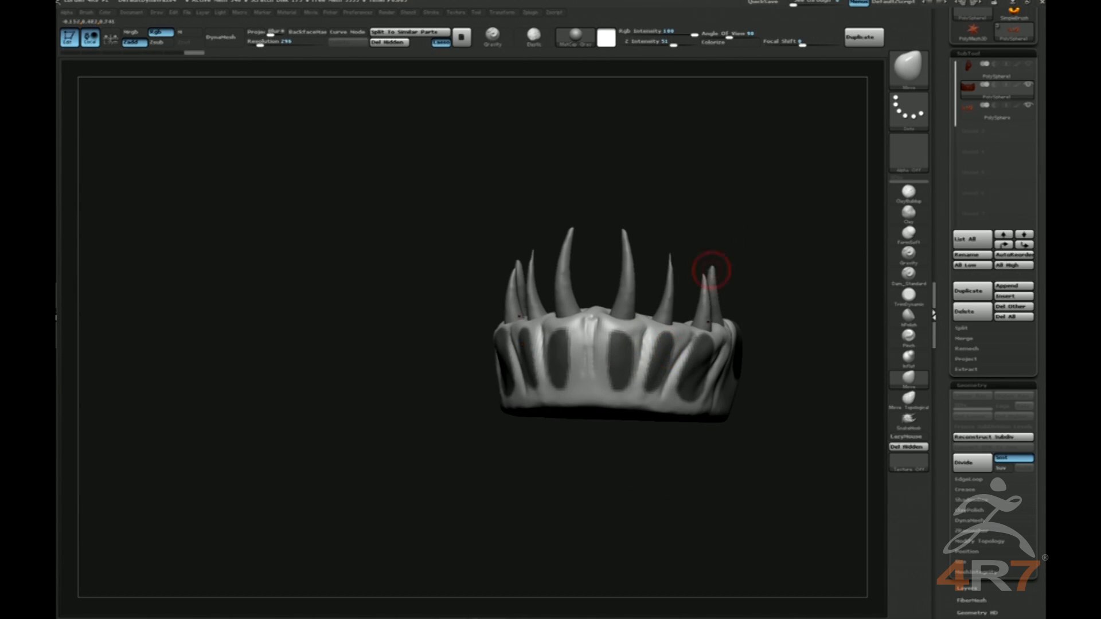
# Show the head again and merge the gum down with the teeth into one subtool.
pyautogui.moveTo(769, 181); pyautogui.dragTo(754, 356)
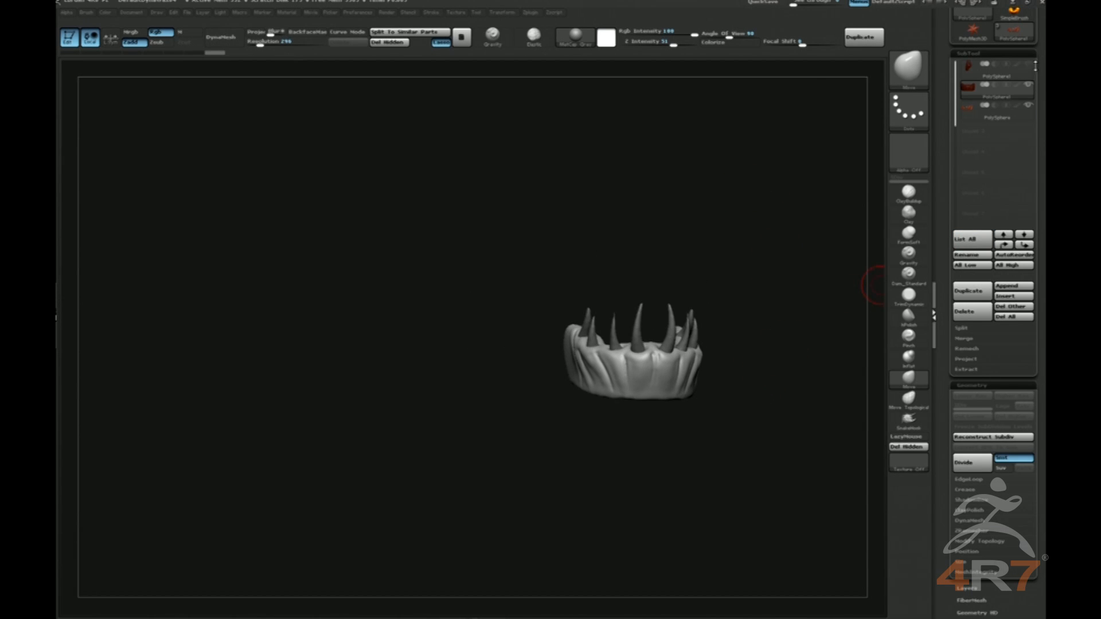
pyautogui.click(1030, 64)
pyautogui.moveTo(797, 461)
pyautogui.keyDown('alt'); pyautogui.mouseDown()
pyautogui.moveTo(796, 393)
pyautogui.moveTo(818, 404)
pyautogui.moveTo(707, 336)
pyautogui.moveTo(714, 345)
pyautogui.moveTo(770, 327)
pyautogui.moveTo(864, 247)
pyautogui.mouseUp(); pyautogui.keyUp('alt')
pyautogui.press('s')
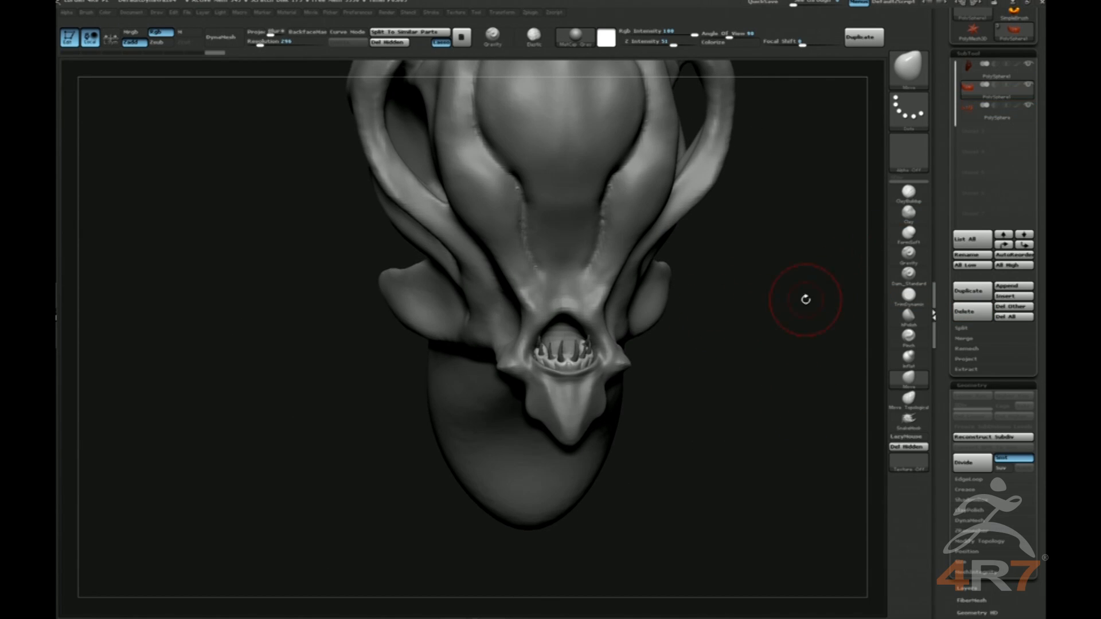
pyautogui.keyDown('alt'); pyautogui.moveTo(805, 299); pyautogui.dragTo(808, 338); pyautogui.keyUp('alt')
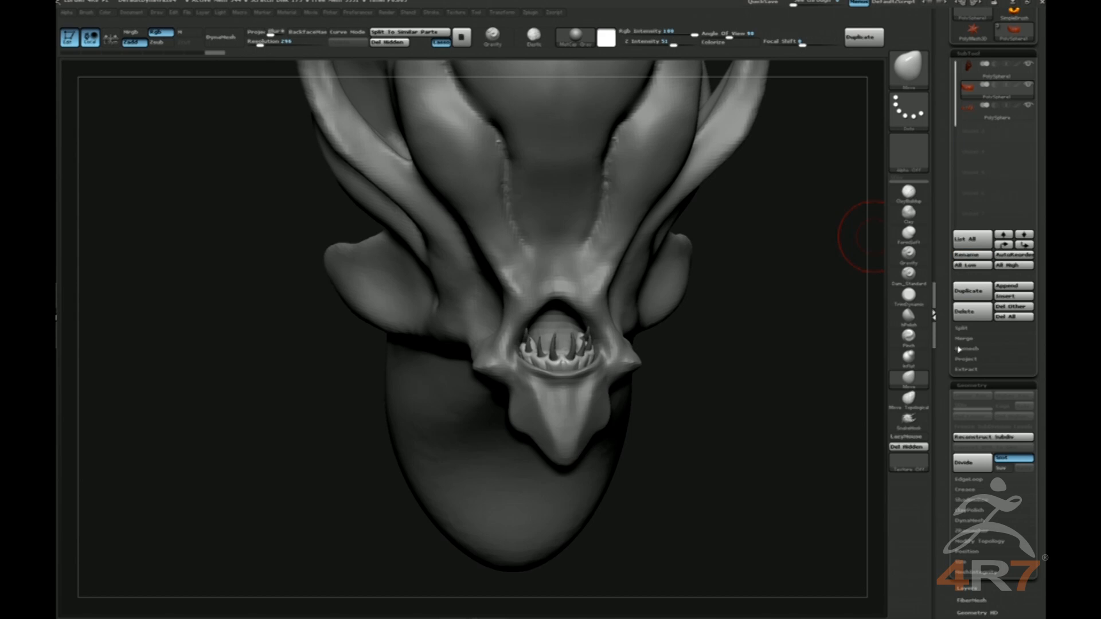
pyautogui.click(962, 339)
pyautogui.click(970, 349)
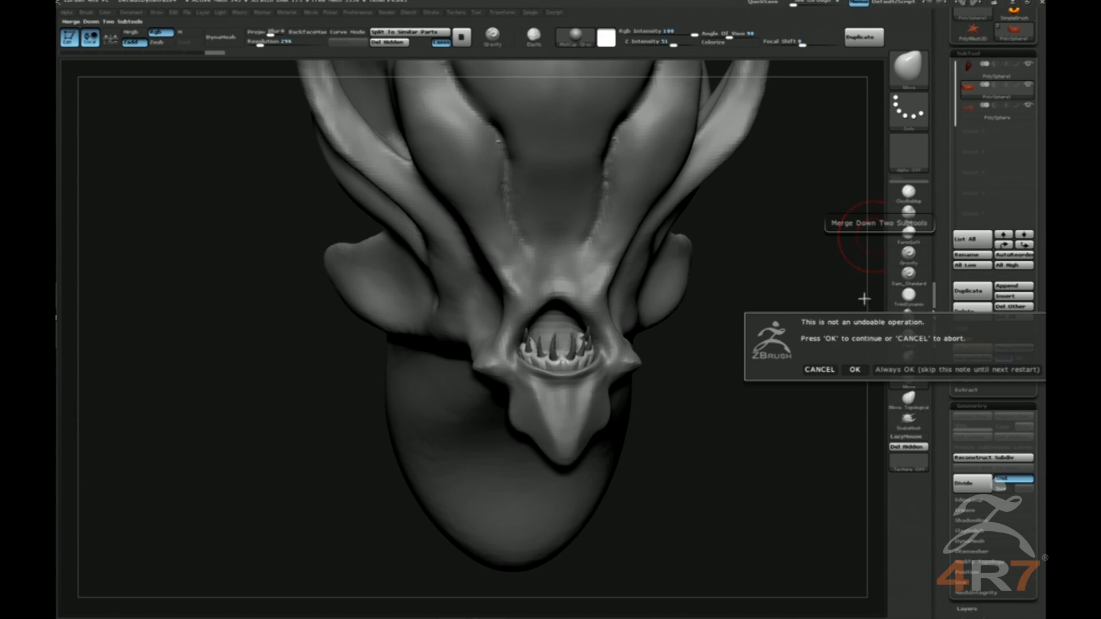
pyautogui.click(855, 367)
# Duplicate the merged gum and teeth and offset the copy with Transpose Move to form a second row.
pyautogui.hotkey('ctrl', 'shift', 'd')
pyautogui.press('w')
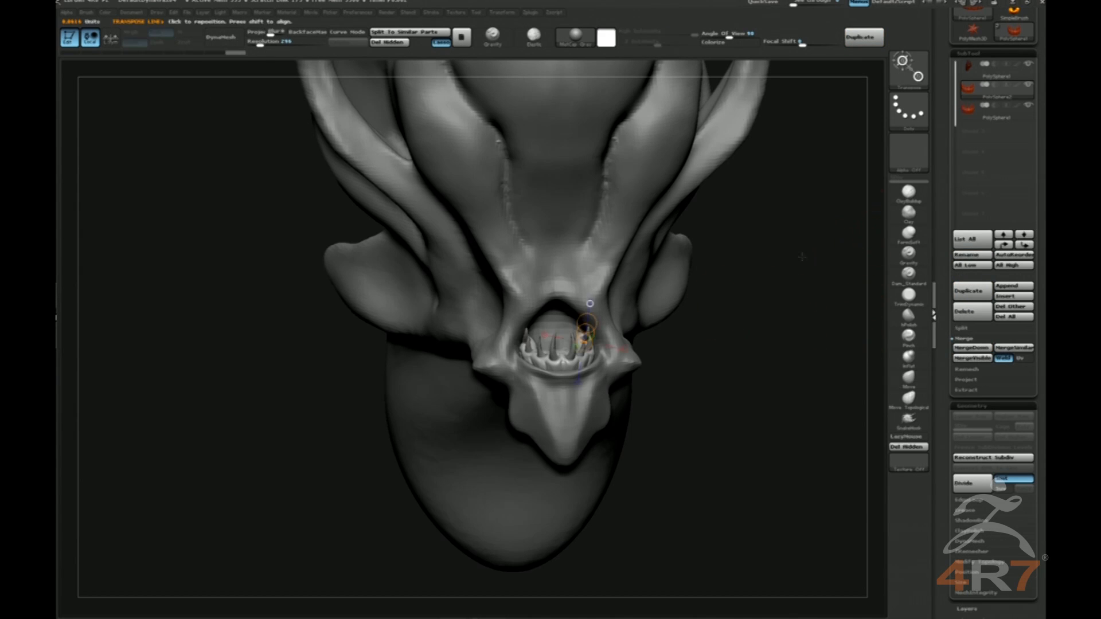
pyautogui.moveTo(818, 241); pyautogui.dragTo(709, 313)
pyautogui.moveTo(583, 356)
pyautogui.mouseDown()
pyautogui.moveTo(659, 373)
pyautogui.moveTo(783, 356)
pyautogui.mouseUp()
pyautogui.moveTo(682, 356); pyautogui.dragTo(675, 350)
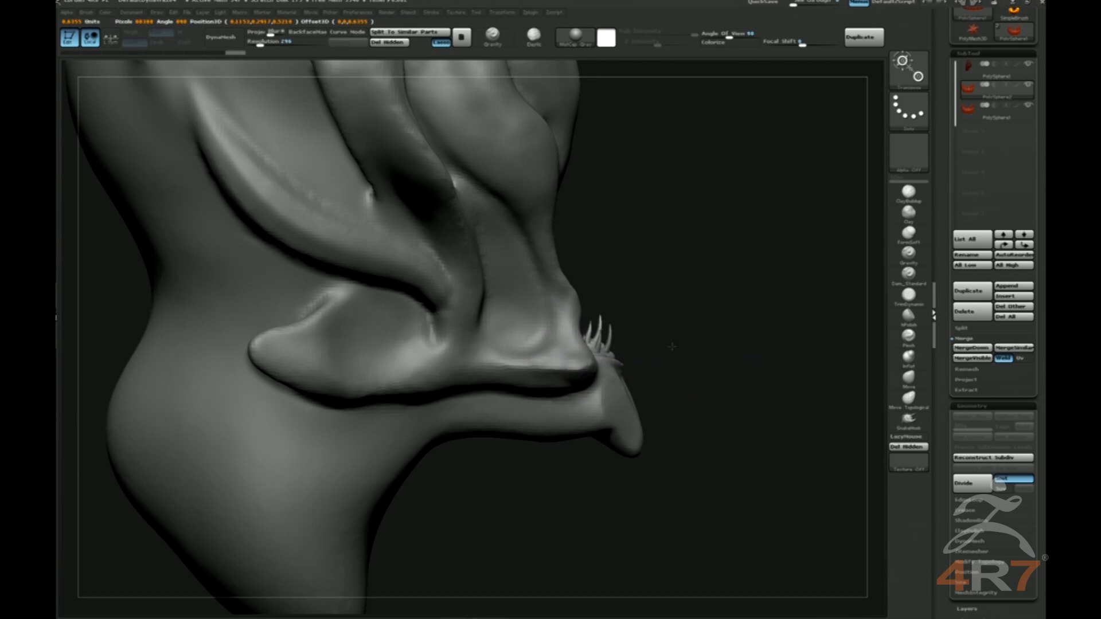
pyautogui.hotkey('ctrl', 'shift', 'z')
pyautogui.moveTo(782, 358); pyautogui.dragTo(772, 390)
pyautogui.keyDown('shift'); pyautogui.moveTo(843, 275); pyautogui.dragTo(798, 259); pyautogui.keyUp('shift')
pyautogui.moveTo(770, 403); pyautogui.dragTo(784, 440)
pyautogui.keyDown('alt'); pyautogui.moveTo(808, 405); pyautogui.dragTo(744, 405); pyautogui.keyUp('alt')
# Return to draw mode and inspect the second row of teeth against the whole head in profile.
pyautogui.press('w')
pyautogui.click(669, 418)
pyautogui.hotkey('shift', 't')
pyautogui.moveTo(828, 358)
pyautogui.mouseDown()
pyautogui.moveTo(787, 361)
pyautogui.moveTo(744, 240)
pyautogui.moveTo(787, 234)
pyautogui.moveTo(723, 252)
pyautogui.mouseUp()
pyautogui.press('q')
pyautogui.hotkey('shift', 't')
pyautogui.moveTo(398, 339)
pyautogui.mouseDown()
pyautogui.moveTo(397, 361)
pyautogui.moveTo(369, 329)
pyautogui.moveTo(362, 298)
pyautogui.mouseUp()
pyautogui.press('q')
pyautogui.moveTo(327, 304)
pyautogui.mouseDown()
pyautogui.moveTo(373, 312)
pyautogui.moveTo(401, 298)
pyautogui.mouseUp()
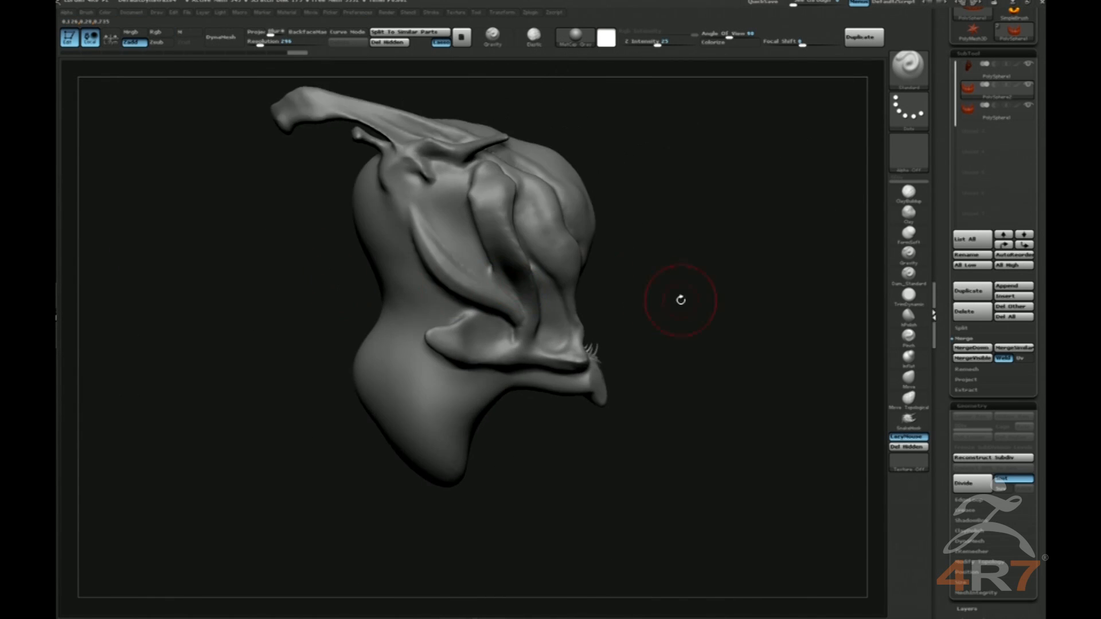
# Adjust individual fangs of the doubled rows with the Move Topological brush and select the other gum subtool.
pyautogui.keyDown('alt'); pyautogui.moveTo(680, 300); pyautogui.dragTo(682, 367); pyautogui.keyUp('alt')
pyautogui.hotkey('ctrl', '2')
pyautogui.moveTo(608, 322); pyautogui.dragTo(611, 305)
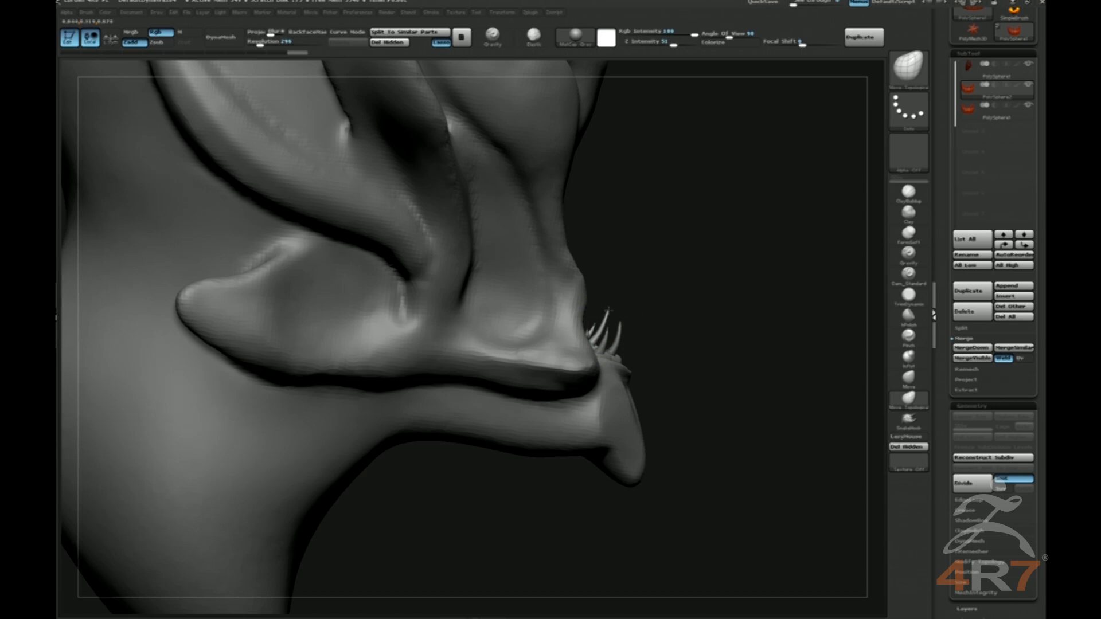
pyautogui.moveTo(670, 295); pyautogui.dragTo(642, 312)
pyautogui.keyDown('alt'); pyautogui.moveTo(810, 468); pyautogui.dragTo(671, 307); pyautogui.keyUp('alt')
pyautogui.keyDown('alt'); pyautogui.click(643, 275); pyautogui.keyUp('alt')
pyautogui.moveTo(762, 298)
pyautogui.mouseDown()
pyautogui.moveTo(642, 315)
pyautogui.moveTo(769, 334)
pyautogui.moveTo(765, 383)
pyautogui.mouseUp()
pyautogui.keyDown('alt'); pyautogui.click(587, 361); pyautogui.keyUp('alt')
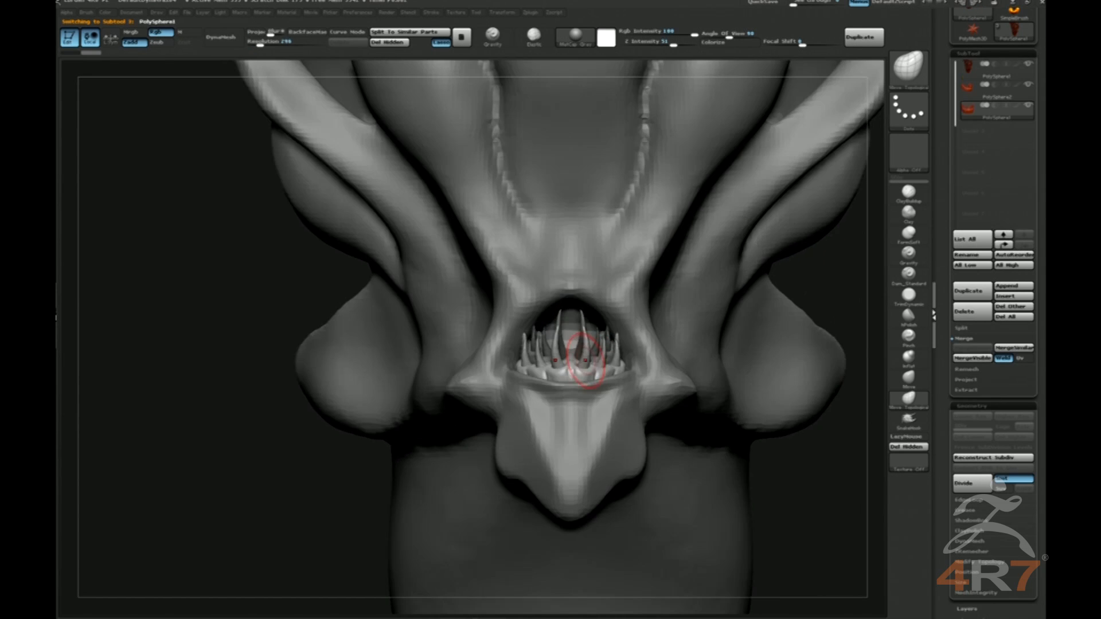
# Thicken the fangs inside the front opening with the Inflate brush.
pyautogui.press('b')
pyautogui.press('i')
pyautogui.press('n')
pyautogui.press('b')
pyautogui.press('m')
pyautogui.press('t')
pyautogui.press('b')
pyautogui.press('i')
pyautogui.press('n')
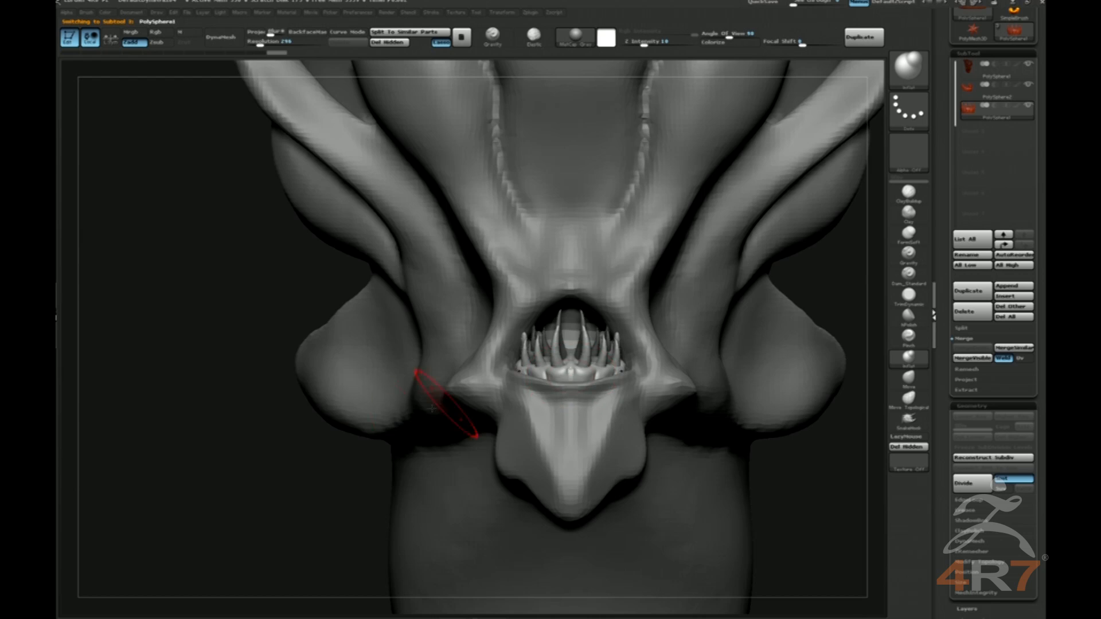
pyautogui.keyDown('shift'); pyautogui.moveTo(218, 401); pyautogui.dragTo(356, 404); pyautogui.keyUp('shift')
pyautogui.moveTo(745, 336); pyautogui.dragTo(671, 350)
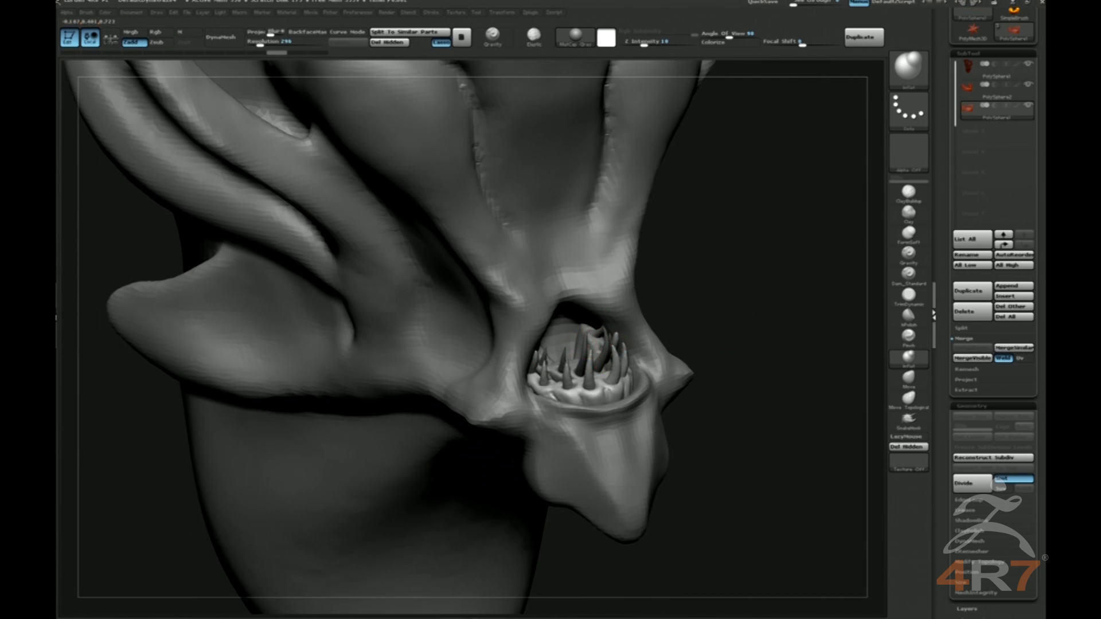
pyautogui.keyDown('alt'); pyautogui.click(593, 345); pyautogui.keyUp('alt')
pyautogui.keyDown('shift'); pyautogui.moveTo(744, 277); pyautogui.dragTo(647, 289); pyautogui.keyUp('shift')
# Make the head the active subtool and flatten the surface of the rear cheek flap with the TrimDynamic brush.
pyautogui.keyDown('alt'); pyautogui.click(635, 293); pyautogui.keyUp('alt')
pyautogui.keyDown('alt'); pyautogui.moveTo(246, 339); pyautogui.dragTo(470, 238); pyautogui.keyUp('alt')
pyautogui.keyDown('shift'); pyautogui.moveTo(763, 258); pyautogui.dragTo(688, 264); pyautogui.keyUp('shift')
pyautogui.moveTo(789, 253); pyautogui.dragTo(651, 296)
pyautogui.keyDown('ctrl'); pyautogui.click(263, 337); pyautogui.keyUp('ctrl')
pyautogui.press('s')
pyautogui.click(395, 331)
pyautogui.moveTo(797, 318); pyautogui.dragTo(730, 330)
pyautogui.moveTo(789, 376)
pyautogui.keyDown('alt'); pyautogui.mouseDown()
pyautogui.moveTo(732, 295)
pyautogui.moveTo(731, 306)
pyautogui.mouseUp(); pyautogui.keyUp('alt')
pyautogui.press('b')
pyautogui.press('t')
pyautogui.press('d')
pyautogui.moveTo(597, 340); pyautogui.dragTo(579, 346)
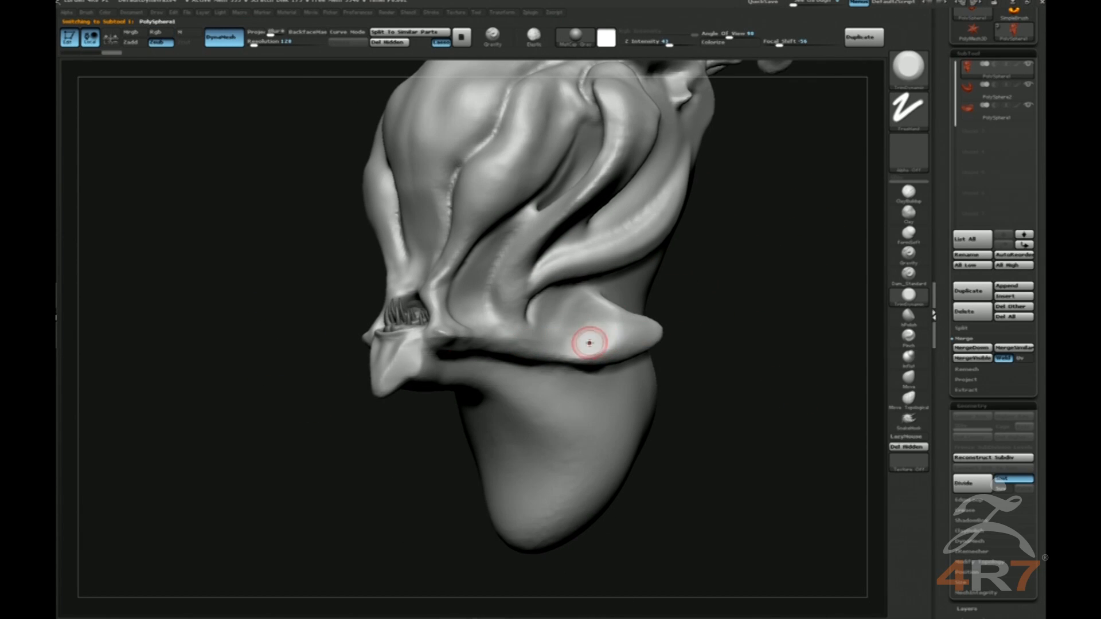
# Work the lower cheek edge with the ClayBuildup brush and plane the cheek flap with TrimDynamic.
pyautogui.keyDown('shift'); pyautogui.moveTo(728, 270); pyautogui.dragTo(749, 202); pyautogui.keyUp('shift')
pyautogui.moveTo(736, 297); pyautogui.dragTo(705, 344)
pyautogui.moveTo(822, 283)
pyautogui.keyDown('alt'); pyautogui.mouseDown()
pyautogui.moveTo(774, 228)
pyautogui.moveTo(769, 245)
pyautogui.mouseUp(); pyautogui.keyUp('alt')
pyautogui.press('b')
pyautogui.press('c')
pyautogui.press('b')
pyautogui.moveTo(422, 335)
pyautogui.mouseDown()
pyautogui.moveTo(597, 321)
pyautogui.moveTo(653, 290)
pyautogui.moveTo(498, 329)
pyautogui.moveTo(644, 295)
pyautogui.moveTo(622, 290)
pyautogui.moveTo(529, 326)
pyautogui.mouseUp()
pyautogui.press('b')
pyautogui.press('t')
pyautogui.press('d')
pyautogui.hotkey('ctrl', 'z')
pyautogui.moveTo(609, 305); pyautogui.dragTo(526, 312)
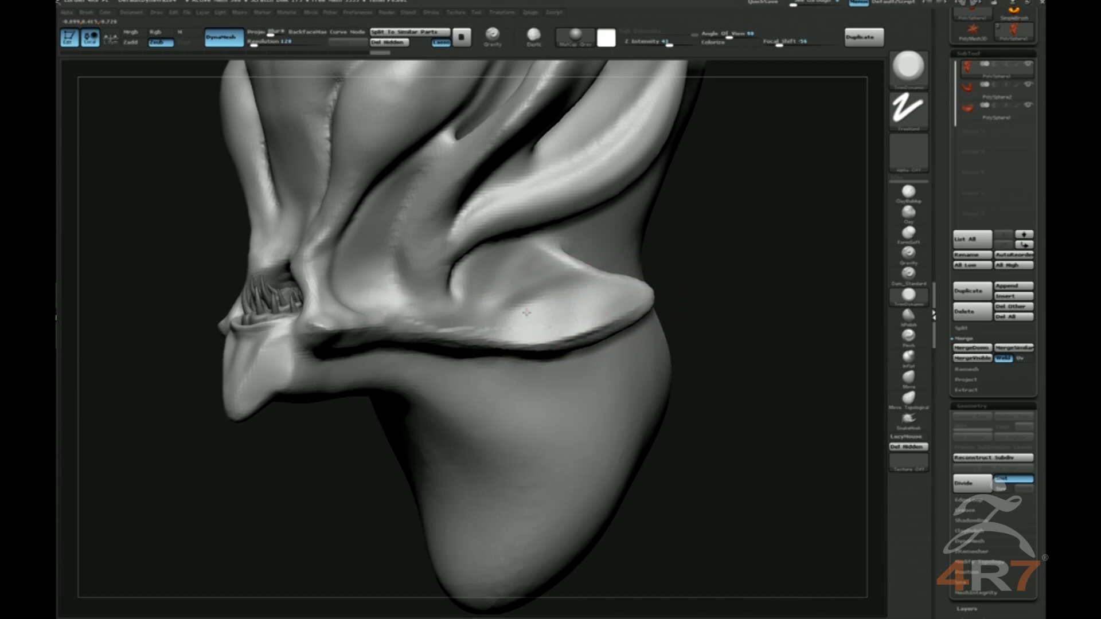
# Raise a soft rim around the hollow of the cheek flap with the FormSoft brush.
pyautogui.press('b')
pyautogui.press('f')
pyautogui.press('s')
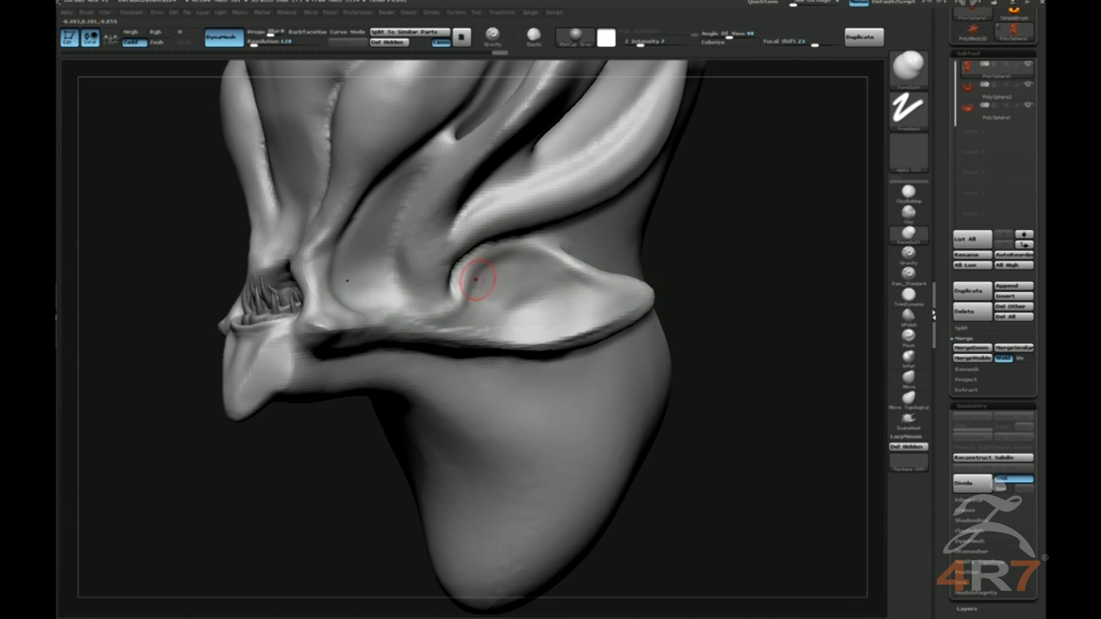
pyautogui.moveTo(662, 220)
pyautogui.mouseDown()
pyautogui.moveTo(752, 265)
pyautogui.moveTo(762, 246)
pyautogui.mouseUp()
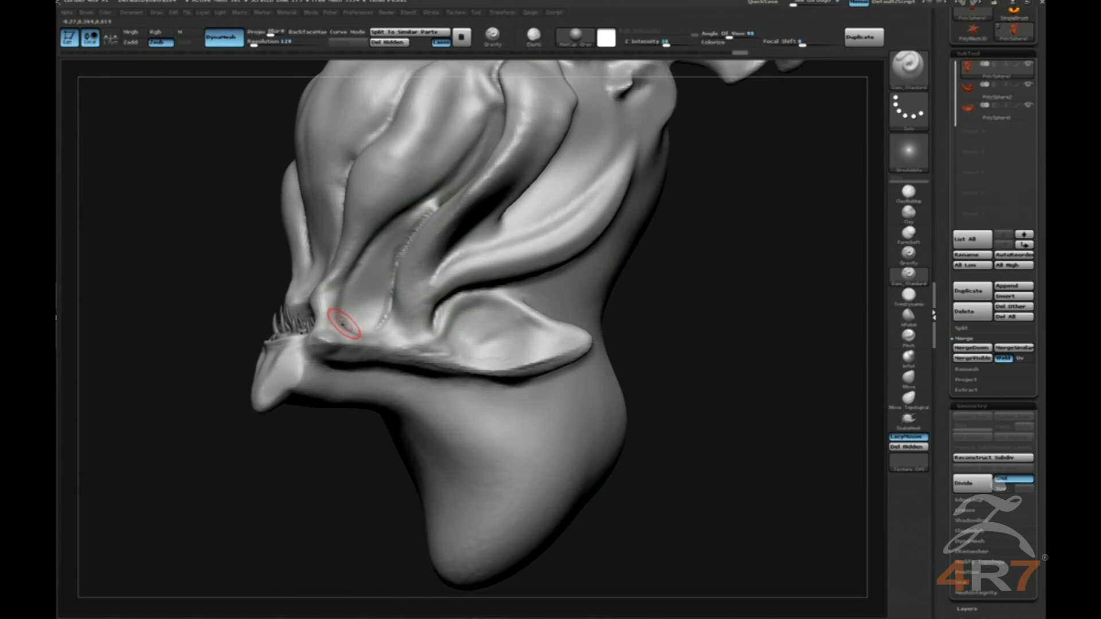
# Carve a small round eye into each ridge beside the forehead with Dam_Standard and build up its surroundings with FormSoft.
pyautogui.moveTo(262, 297); pyautogui.dragTo(705, 270)
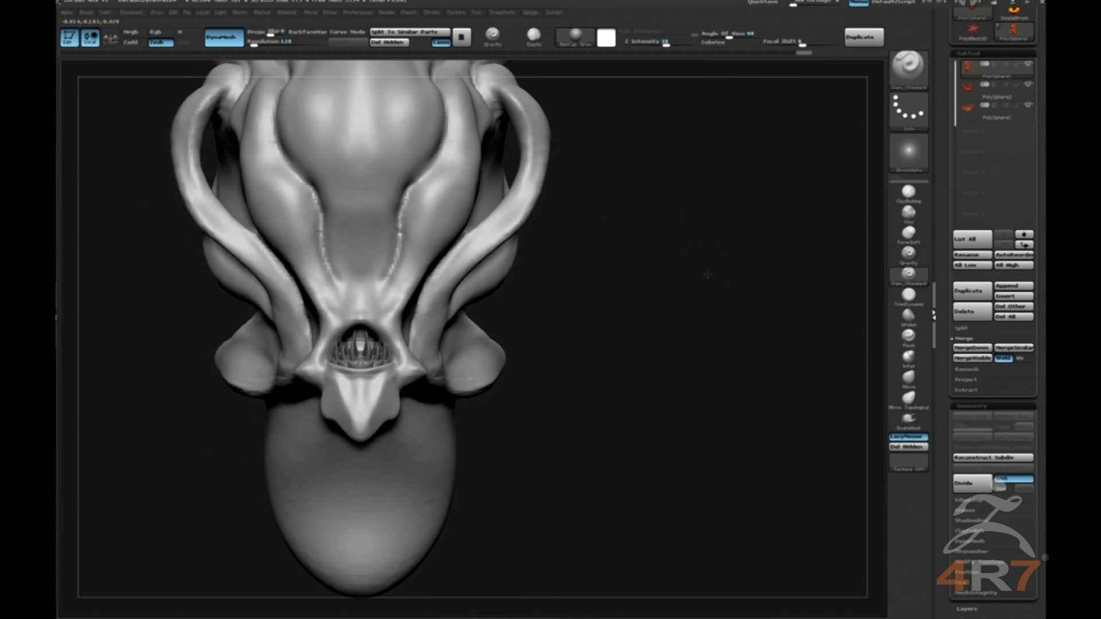
pyautogui.moveTo(336, 280)
pyautogui.mouseDown()
pyautogui.moveTo(329, 267)
pyautogui.moveTo(336, 285)
pyautogui.mouseUp()
pyautogui.moveTo(709, 232); pyautogui.dragTo(639, 261)
pyautogui.press('3')
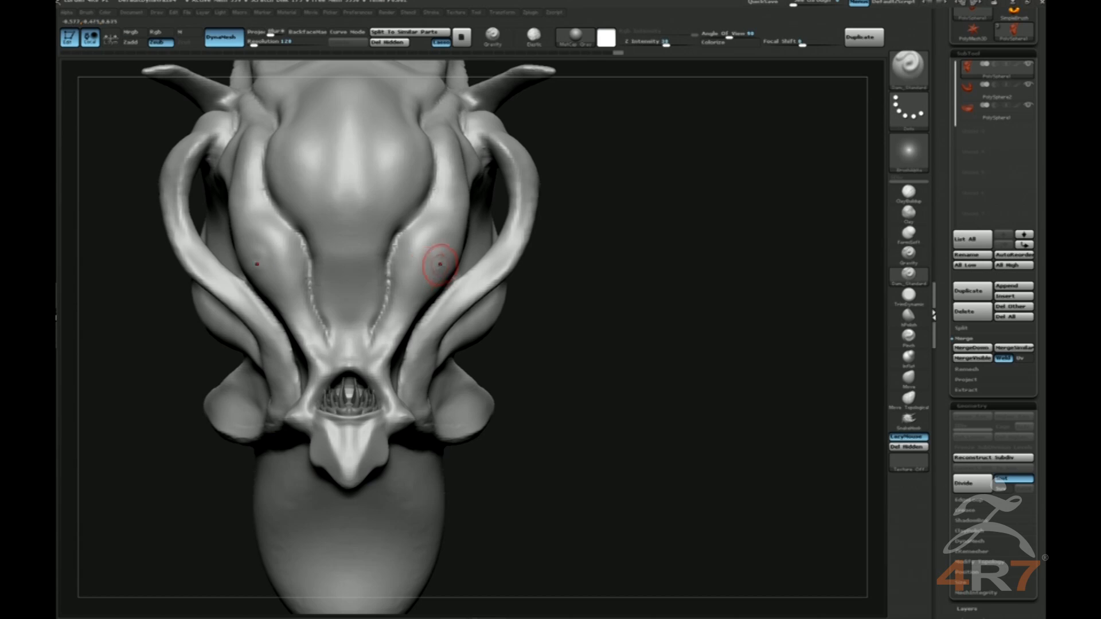
pyautogui.hotkey('ctrl', 'z')
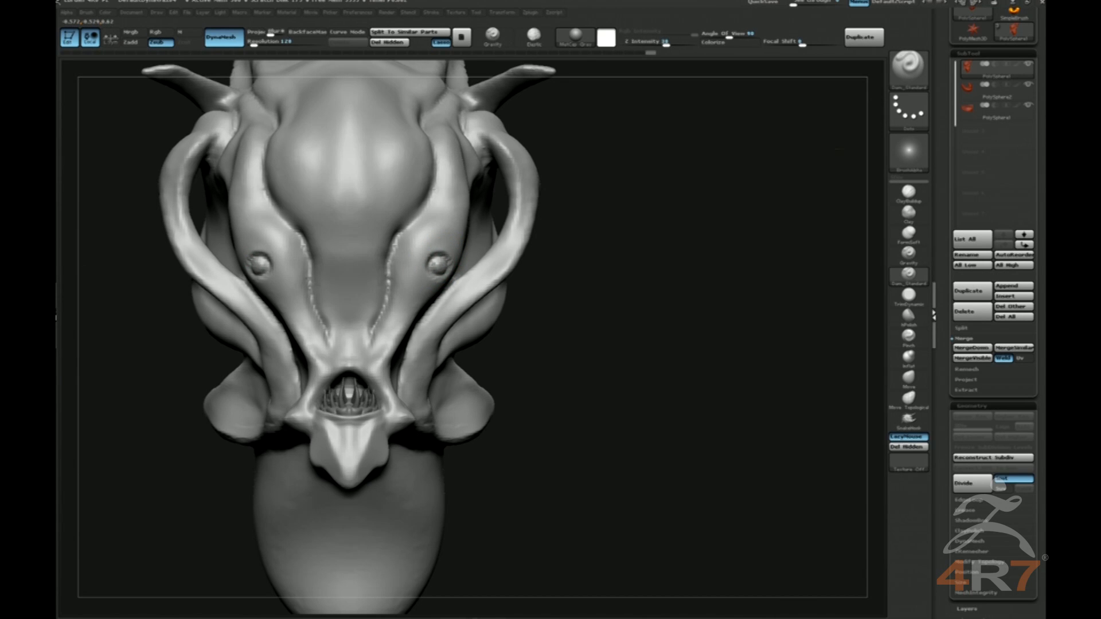
pyautogui.moveTo(639, 275)
pyautogui.keyDown('alt'); pyautogui.mouseDown()
pyautogui.moveTo(654, 216)
pyautogui.moveTo(637, 268)
pyautogui.moveTo(533, 270)
pyautogui.mouseUp(); pyautogui.keyUp('alt')
pyautogui.click(908, 234)
pyautogui.moveTo(420, 260)
pyautogui.mouseDown()
pyautogui.moveTo(454, 232)
pyautogui.moveTo(437, 275)
pyautogui.moveTo(460, 247)
pyautogui.mouseUp()
# Reshape the eyes into slanted ovals with an enlarged Move brush.
pyautogui.click(908, 379)
pyautogui.press(']')
pyautogui.moveTo(637, 267)
pyautogui.keyDown('shift'); pyautogui.mouseDown()
pyautogui.moveTo(697, 275)
pyautogui.moveTo(781, 261)
pyautogui.mouseUp(); pyautogui.keyUp('shift')
pyautogui.press(']')
pyautogui.moveTo(376, 322); pyautogui.dragTo(396, 329)
# Refine the creases above the fang opening with the Dam_Standard brush and smooth the lip area.
pyautogui.press('s')
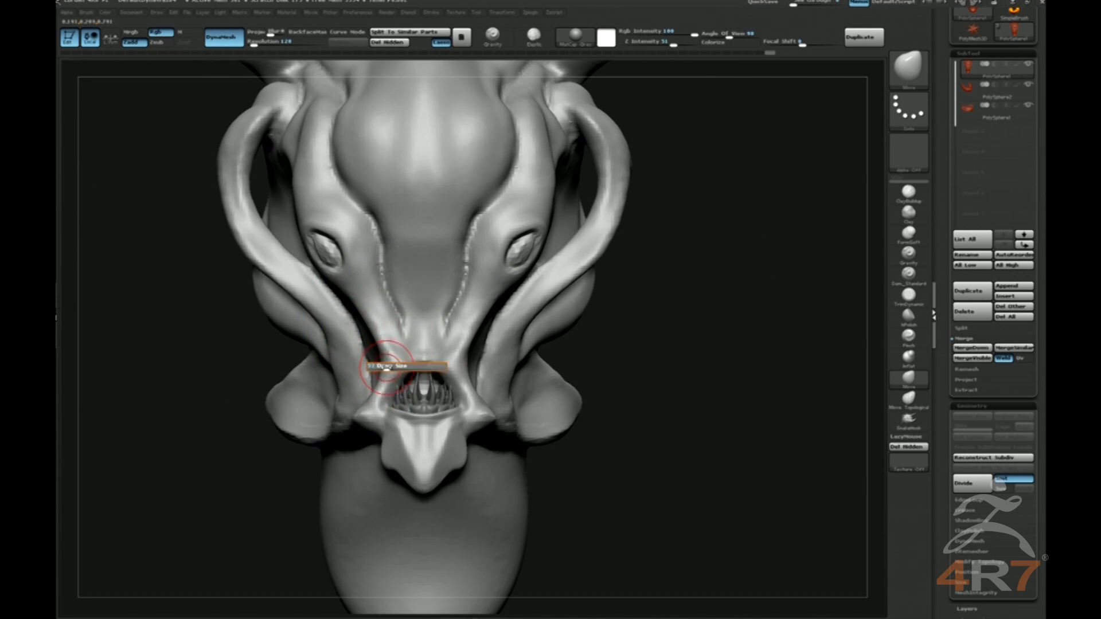
pyautogui.press('b')
pyautogui.press('d')
pyautogui.press('s')
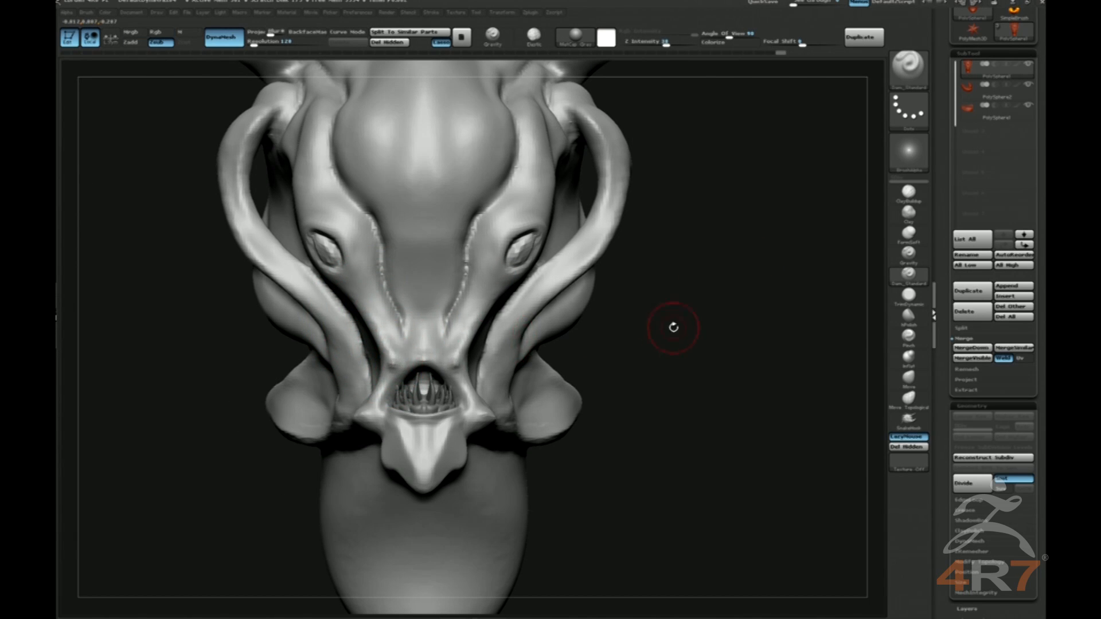
pyautogui.moveTo(673, 327); pyautogui.dragTo(373, 364)
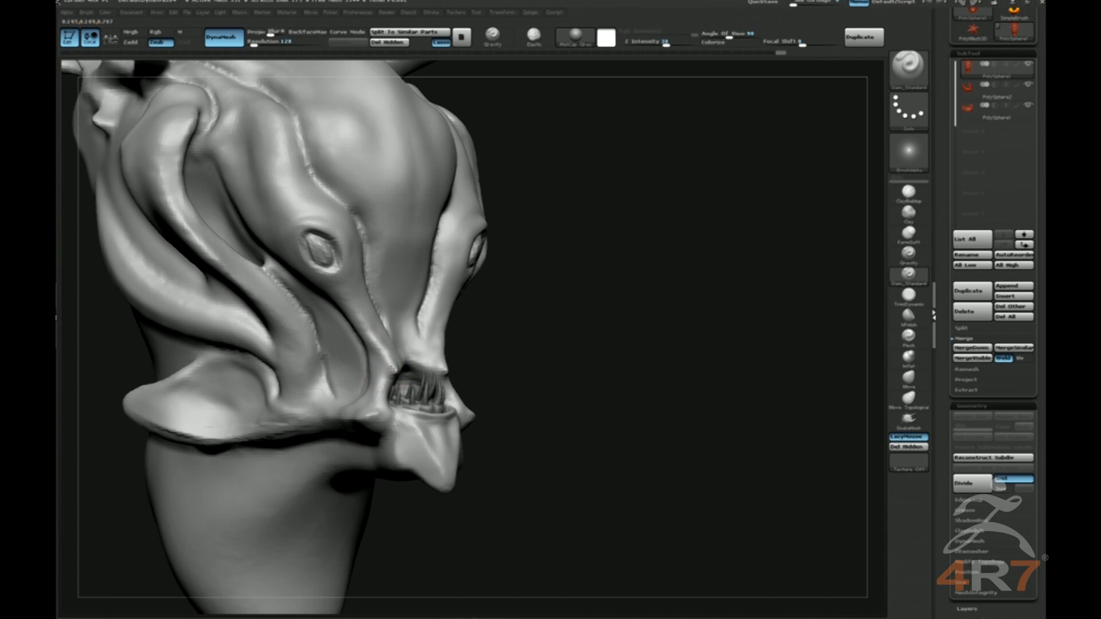
pyautogui.keyDown('shift'); pyautogui.moveTo(401, 358); pyautogui.dragTo(392, 377); pyautogui.keyUp('shift')
pyautogui.moveTo(533, 335)
pyautogui.mouseDown()
pyautogui.moveTo(580, 344)
pyautogui.moveTo(530, 401)
pyautogui.mouseUp()
# Pull the lip edge above the fangs into a point with the SnakeHook brush and raise the DynaMesh resolution.
pyautogui.press('b')
pyautogui.press('s')
pyautogui.press('h')
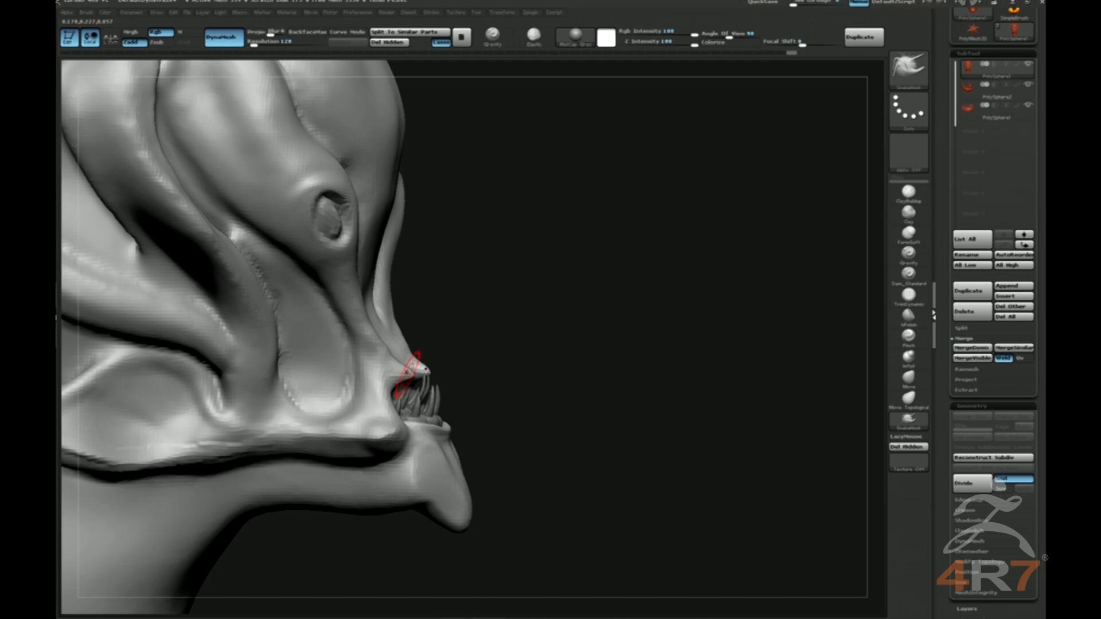
pyautogui.moveTo(532, 328)
pyautogui.mouseDown()
pyautogui.moveTo(602, 314)
pyautogui.moveTo(625, 290)
pyautogui.moveTo(599, 221)
pyautogui.mouseUp()
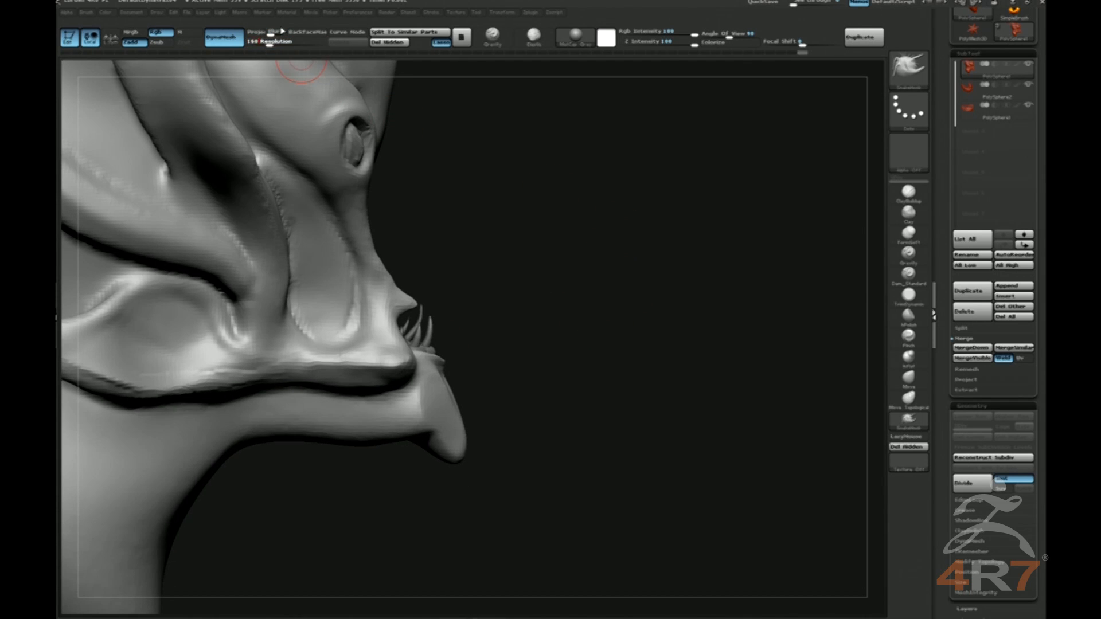
pyautogui.moveTo(524, 314); pyautogui.dragTo(416, 289)
# Adjust the outline of the snout and cheek with the Move brush, undoing the last stroke.
pyautogui.press('b')
pyautogui.press('m')
pyautogui.press('v')
pyautogui.moveTo(516, 276)
pyautogui.mouseDown()
pyautogui.moveTo(629, 285)
pyautogui.moveTo(644, 344)
pyautogui.moveTo(596, 338)
pyautogui.mouseUp()
pyautogui.moveTo(665, 370); pyautogui.dragTo(694, 370)
pyautogui.hotkey('ctrl', 'z')
# Plane the rear cheek flap with TrimDynamic and pull its rear end into a thin tip with SnakeHook.
pyautogui.press('b')
pyautogui.press('t')
pyautogui.press('d')
pyautogui.moveTo(764, 354)
pyautogui.mouseDown()
pyautogui.moveTo(712, 367)
pyautogui.moveTo(727, 344)
pyautogui.moveTo(714, 336)
pyautogui.mouseUp()
pyautogui.click(908, 418)
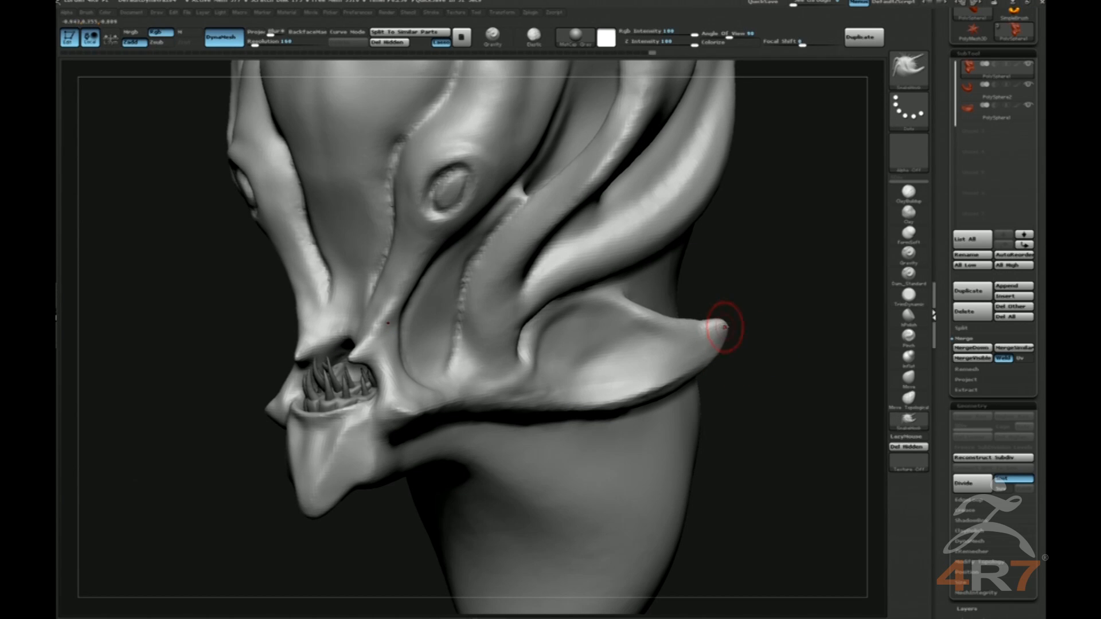
pyautogui.press('b')
pyautogui.press('t')
pyautogui.press('d')
pyautogui.moveTo(710, 321)
pyautogui.mouseDown()
pyautogui.moveTo(721, 325)
pyautogui.moveTo(774, 278)
pyautogui.moveTo(772, 308)
pyautogui.moveTo(670, 260)
pyautogui.mouseUp()
# Build up soft volume on the cheek flap and the side of the head with the FormSoft brush.
pyautogui.click(908, 234)
pyautogui.moveTo(729, 161)
pyautogui.mouseDown()
pyautogui.moveTo(468, 281)
pyautogui.moveTo(434, 349)
pyautogui.mouseUp()
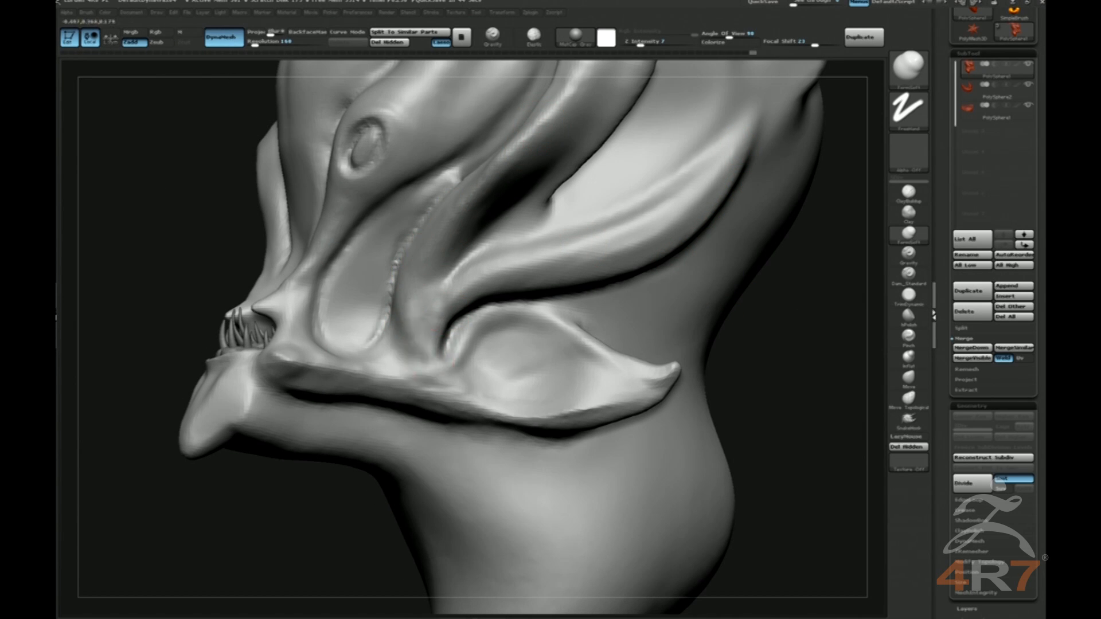
pyautogui.keyDown('alt'); pyautogui.moveTo(198, 241); pyautogui.dragTo(344, 186); pyautogui.keyUp('alt')
pyautogui.moveTo(702, 241)
pyautogui.keyDown('alt'); pyautogui.mouseDown()
pyautogui.moveTo(707, 265)
pyautogui.moveTo(739, 287)
pyautogui.moveTo(744, 316)
pyautogui.moveTo(516, 172)
pyautogui.mouseUp(); pyautogui.keyUp('alt')
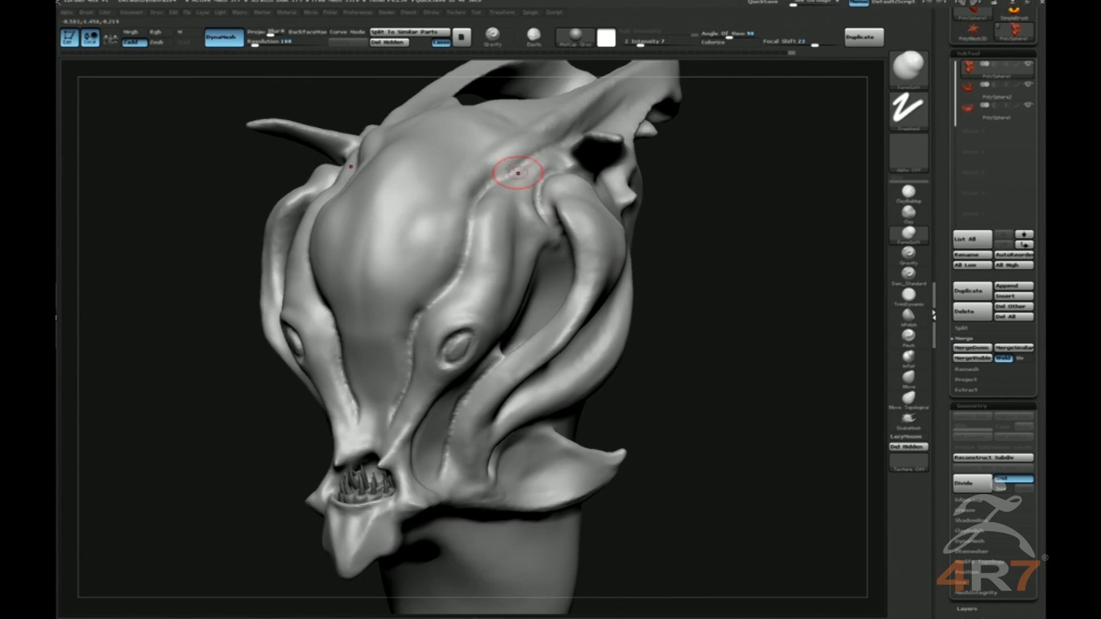
# Deepen the crease between the skull dome and brow ridge with Dam_Standard and round the ridge with FormSoft.
pyautogui.press('b')
pyautogui.press('d')
pyautogui.press('s')
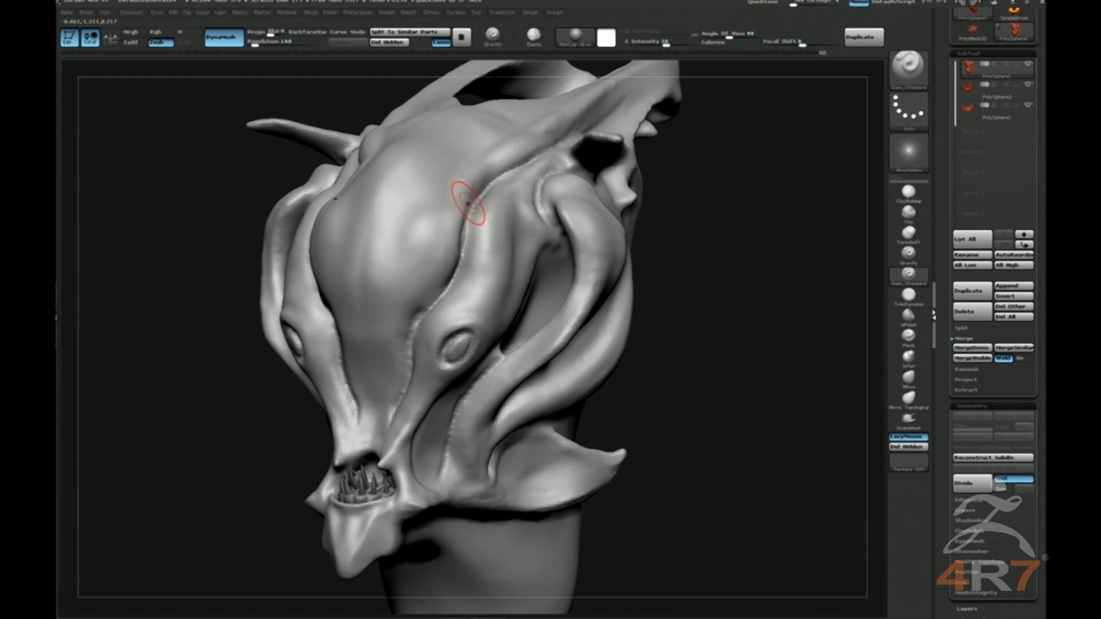
pyautogui.press('b')
pyautogui.press('f')
pyautogui.press('s')
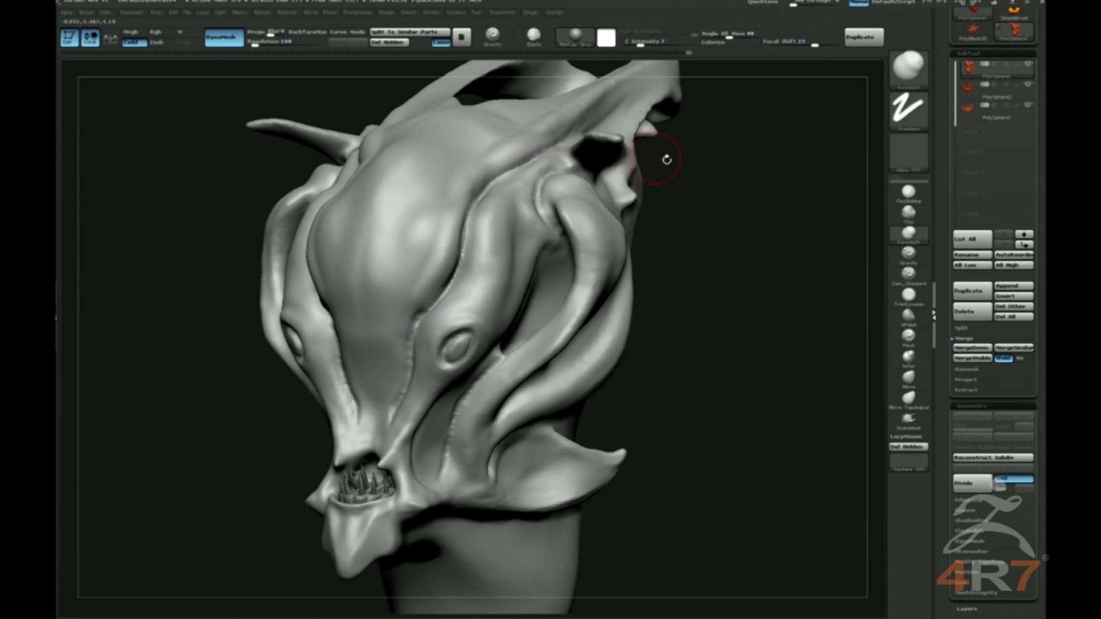
pyautogui.moveTo(666, 160)
pyautogui.mouseDown()
pyautogui.moveTo(764, 214)
pyautogui.moveTo(770, 311)
pyautogui.moveTo(745, 344)
pyautogui.moveTo(767, 324)
pyautogui.moveTo(633, 362)
pyautogui.mouseUp()
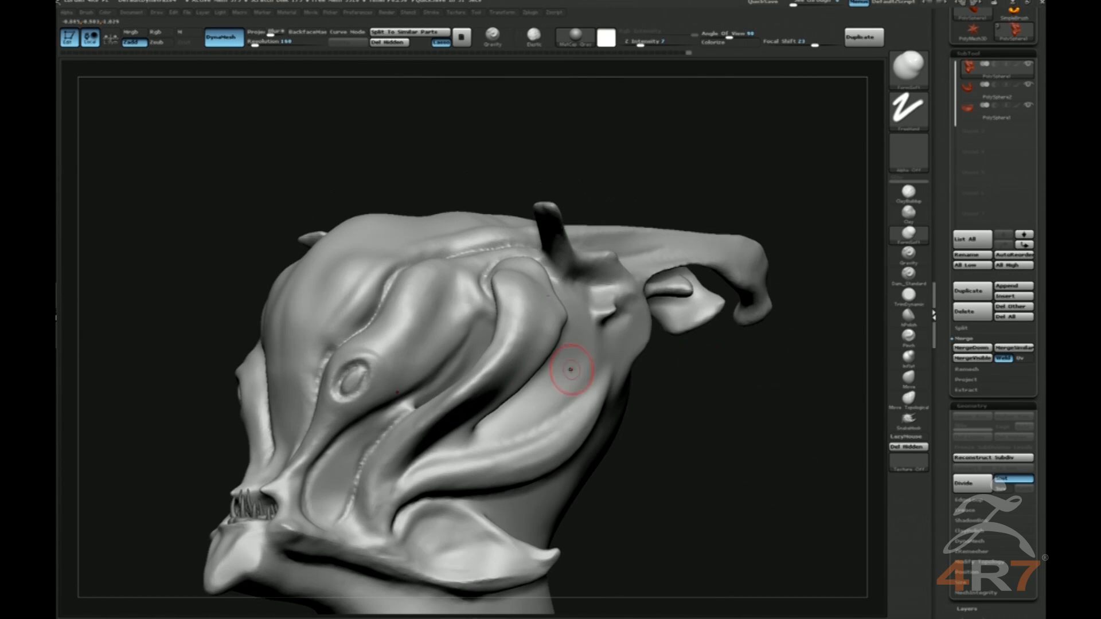
# Lay a mirrored tube along the outer cheek strand with the CurveTubeSnap brush.
pyautogui.moveTo(735, 383)
pyautogui.mouseDown()
pyautogui.moveTo(690, 400)
pyautogui.moveTo(727, 380)
pyautogui.mouseUp()
pyautogui.press('b')
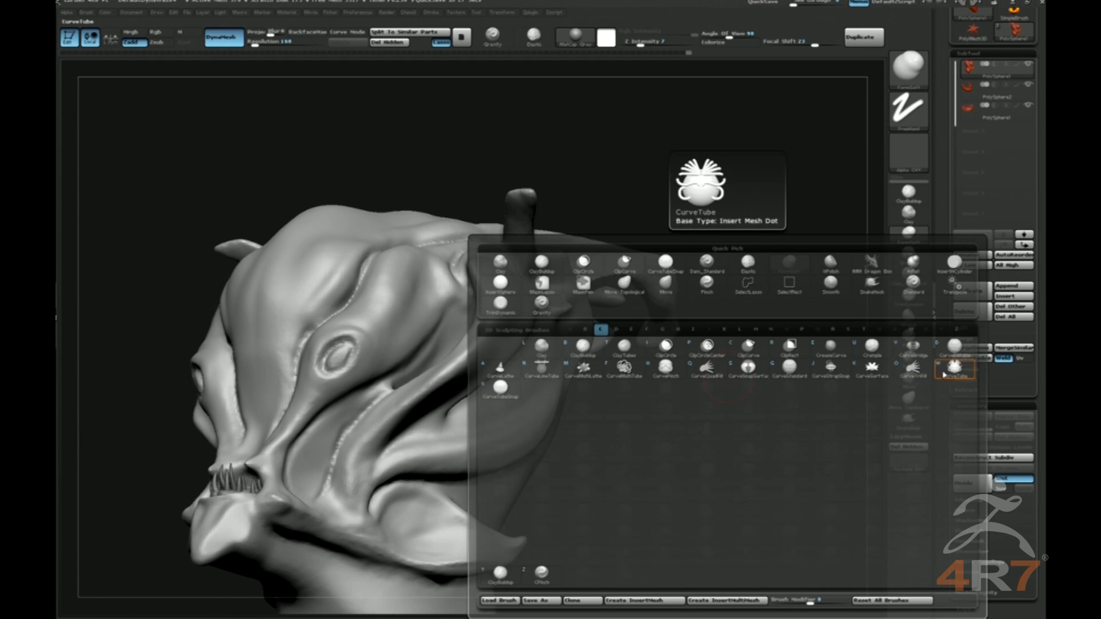
pyautogui.click(500, 387)
pyautogui.moveTo(739, 338); pyautogui.dragTo(683, 332)
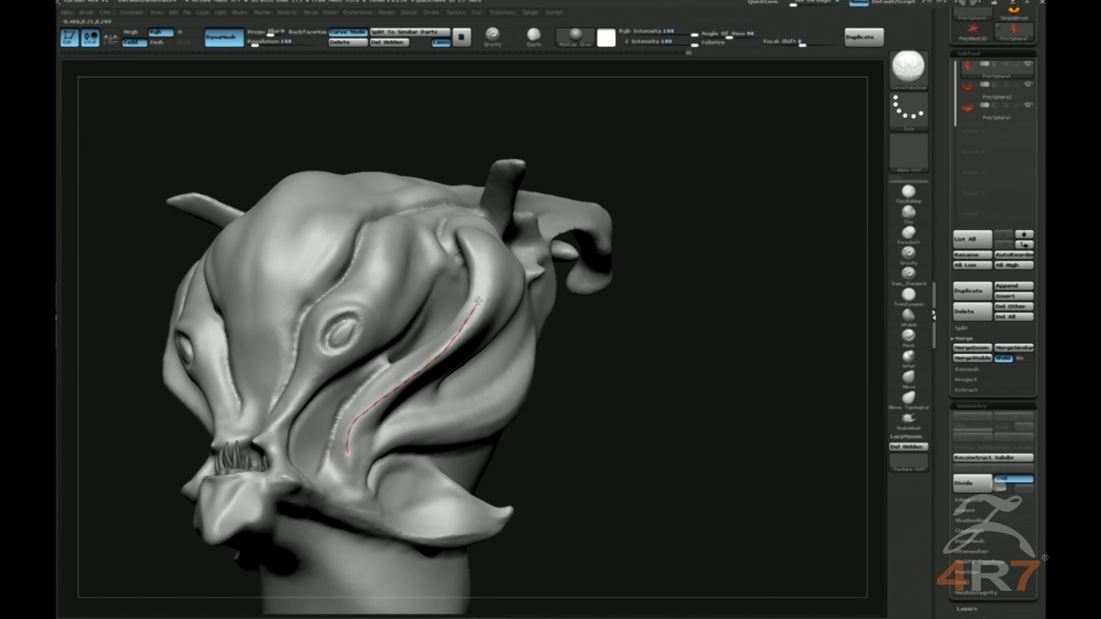
pyautogui.moveTo(348, 453); pyautogui.dragTo(348, 454)
pyautogui.moveTo(723, 269)
pyautogui.mouseDown()
pyautogui.moveTo(736, 278)
pyautogui.moveTo(711, 275)
pyautogui.mouseUp()
pyautogui.click(494, 277)
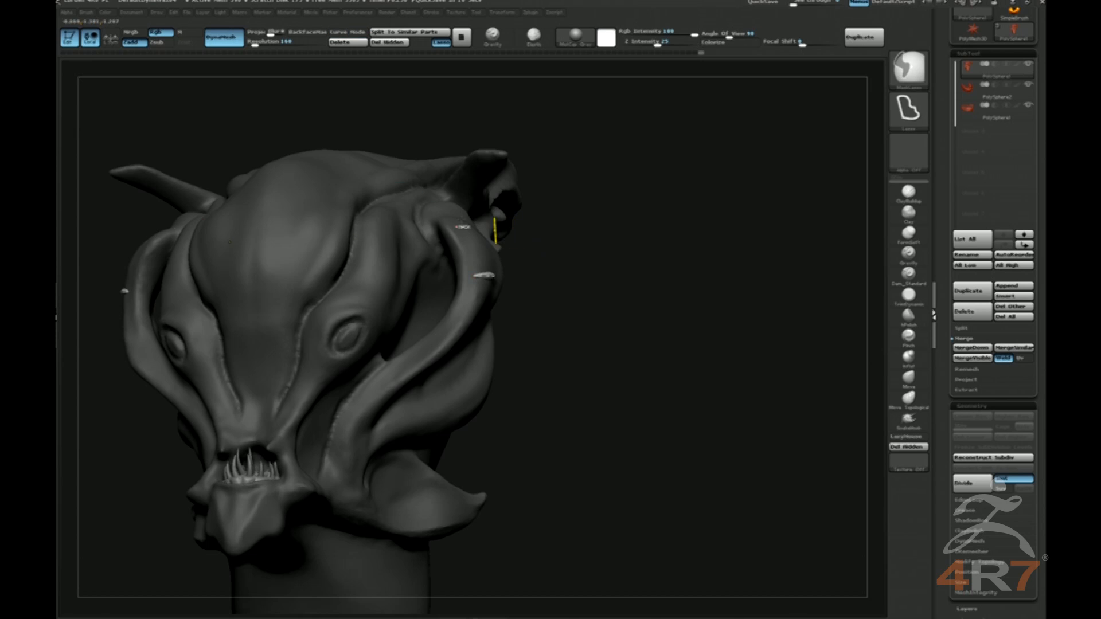
pyautogui.hotkey('ctrl', 'z')
pyautogui.click(388, 231)
pyautogui.moveTo(654, 218)
pyautogui.mouseDown()
pyautogui.moveTo(659, 263)
pyautogui.moveTo(774, 272)
pyautogui.moveTo(779, 300)
pyautogui.moveTo(737, 319)
pyautogui.moveTo(722, 303)
pyautogui.moveTo(738, 369)
pyautogui.moveTo(554, 122)
pyautogui.mouseUp()
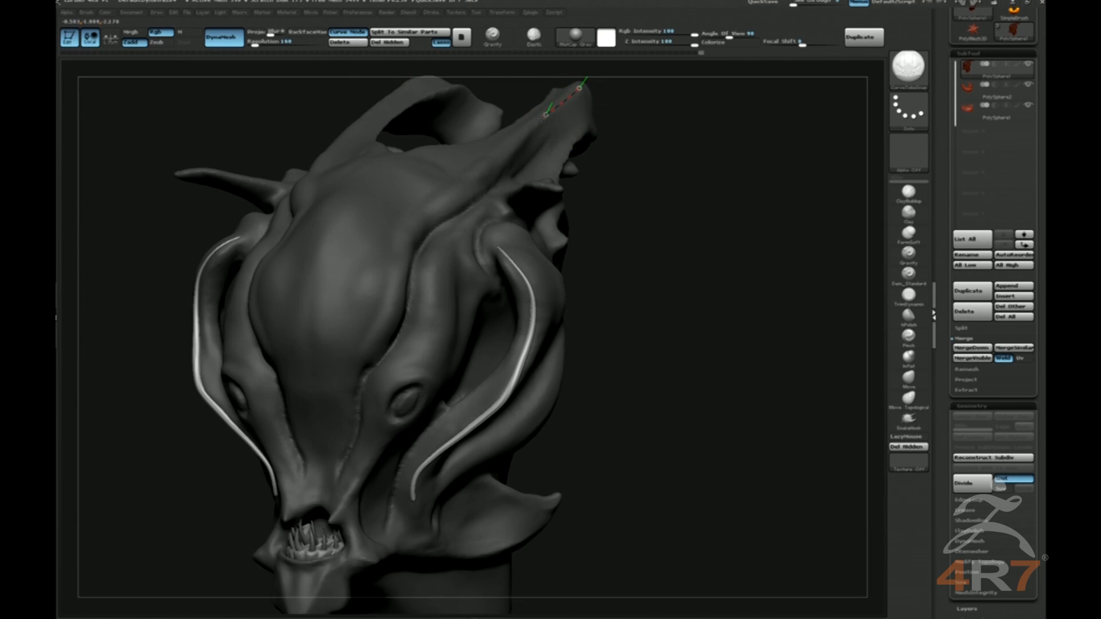
# Lay a snapped curve tube along the edge of the upper crest, from the brow back to the rear horn.
pyautogui.moveTo(399, 277); pyautogui.dragTo(403, 299)
pyautogui.moveTo(641, 211); pyautogui.dragTo(511, 247)
pyautogui.keyDown('shift'); pyautogui.moveTo(777, 233); pyautogui.dragTo(331, 339); pyautogui.keyUp('shift')
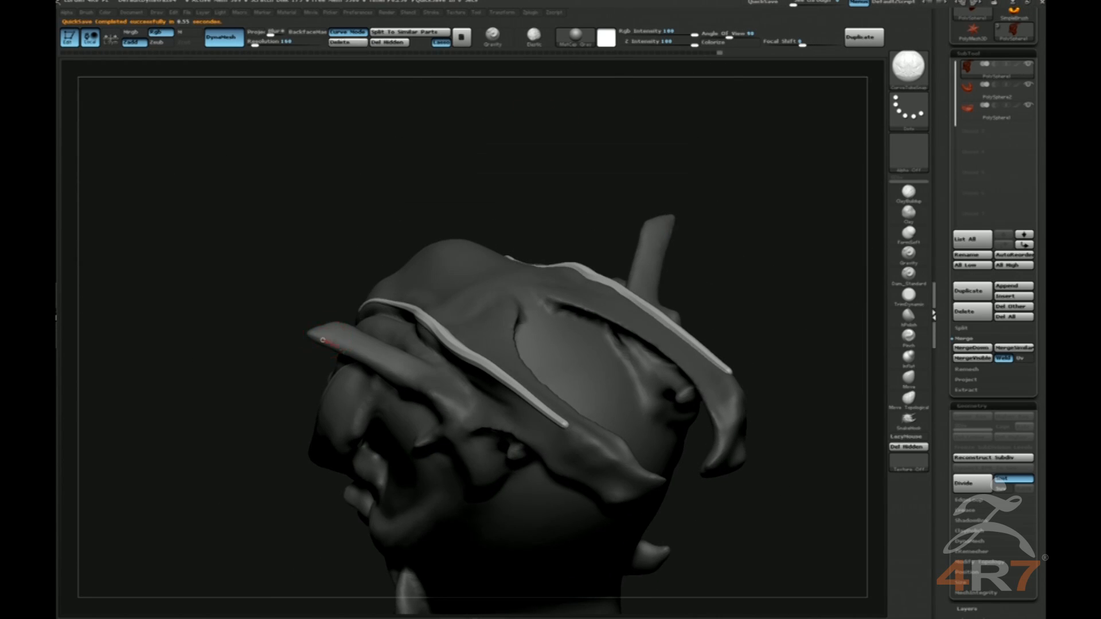
pyautogui.moveTo(432, 392); pyautogui.dragTo(442, 401)
# Lay a tapered curve tube along the lower cheek strand, sweeping up towards the back of the head.
pyautogui.moveTo(555, 180)
pyautogui.mouseDown()
pyautogui.moveTo(593, 147)
pyautogui.moveTo(629, 229)
pyautogui.mouseUp()
pyautogui.keyDown('alt'); pyautogui.moveTo(630, 267); pyautogui.dragTo(543, 268); pyautogui.keyUp('alt')
pyautogui.moveTo(532, 393)
pyautogui.mouseDown()
pyautogui.moveTo(614, 312)
pyautogui.moveTo(595, 428)
pyautogui.mouseUp()
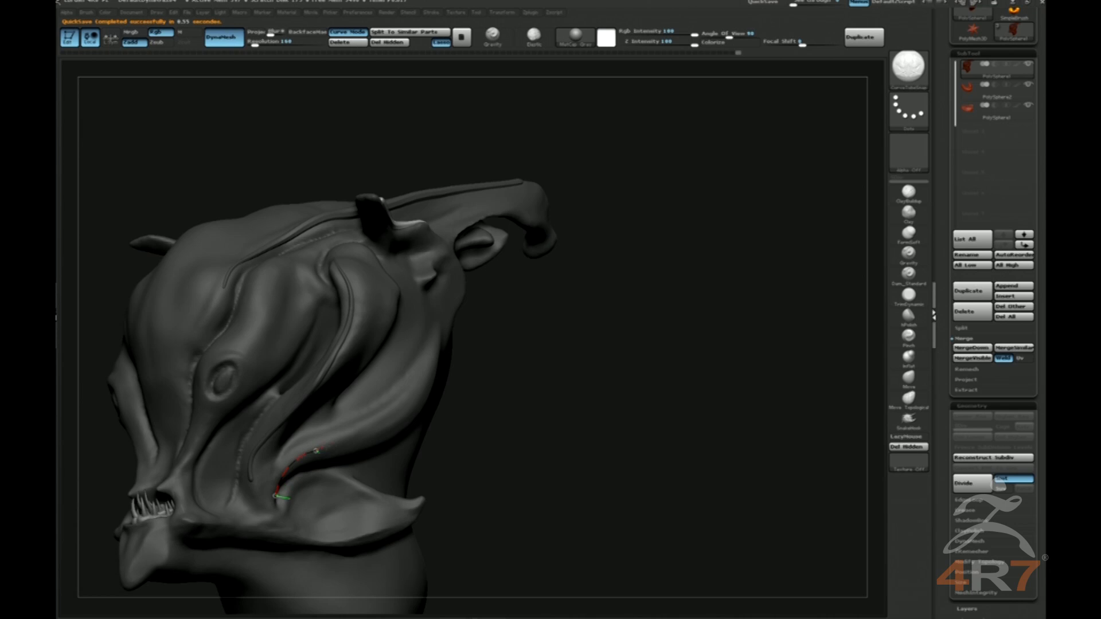
pyautogui.moveTo(436, 320); pyautogui.dragTo(442, 312)
# Lay snapped curve tubes along the lower and upper edges of the rear cheek flap.
pyautogui.moveTo(624, 356)
pyautogui.keyDown('shift'); pyautogui.mouseDown()
pyautogui.moveTo(678, 352)
pyautogui.moveTo(796, 285)
pyautogui.moveTo(735, 305)
pyautogui.moveTo(752, 321)
pyautogui.moveTo(706, 365)
pyautogui.mouseUp(); pyautogui.keyUp('shift')
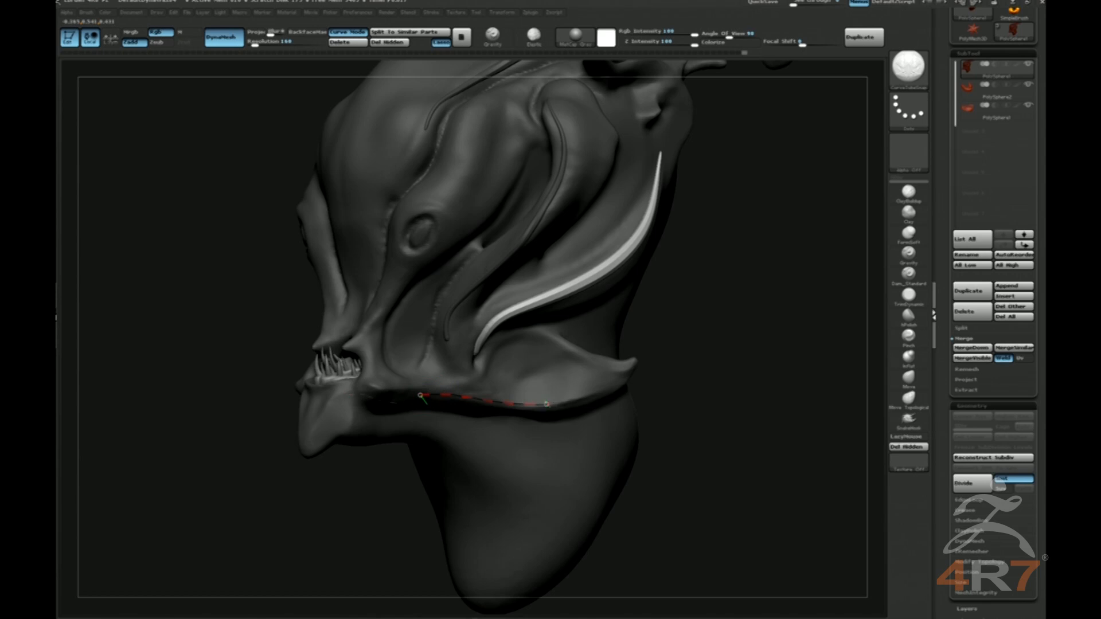
pyautogui.click(638, 364)
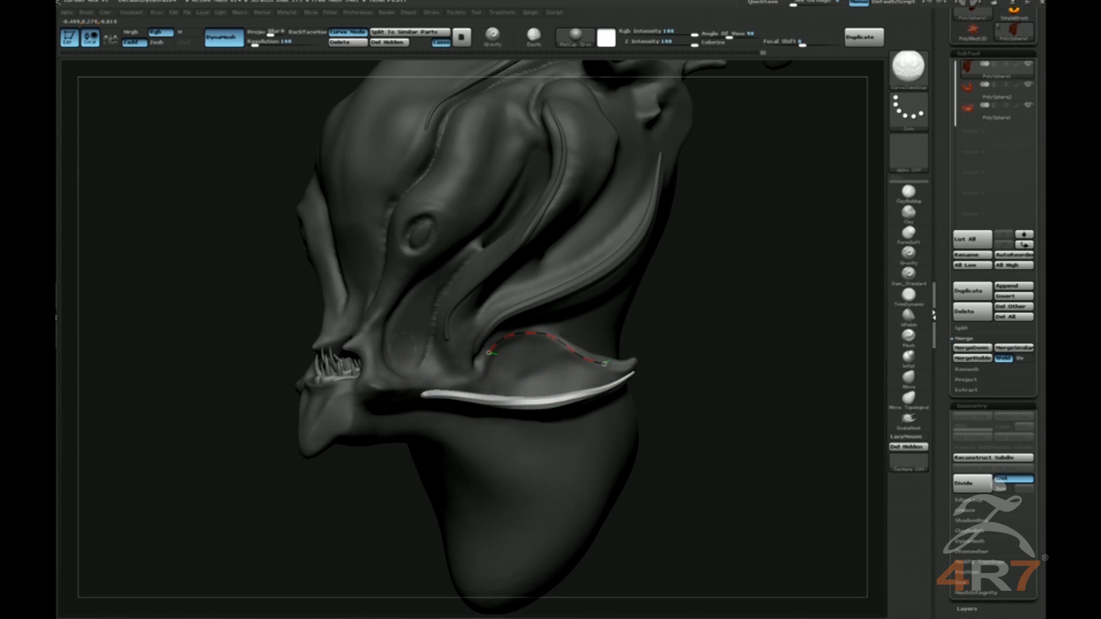
pyautogui.click(626, 363)
pyautogui.moveTo(695, 397)
pyautogui.mouseDown()
pyautogui.moveTo(766, 347)
pyautogui.moveTo(791, 367)
pyautogui.mouseUp()
# Fit the tube on the cheek flap's upper edge to the surface with the Move Topological brush.
pyautogui.press('b')
pyautogui.press('m')
pyautogui.press('t')
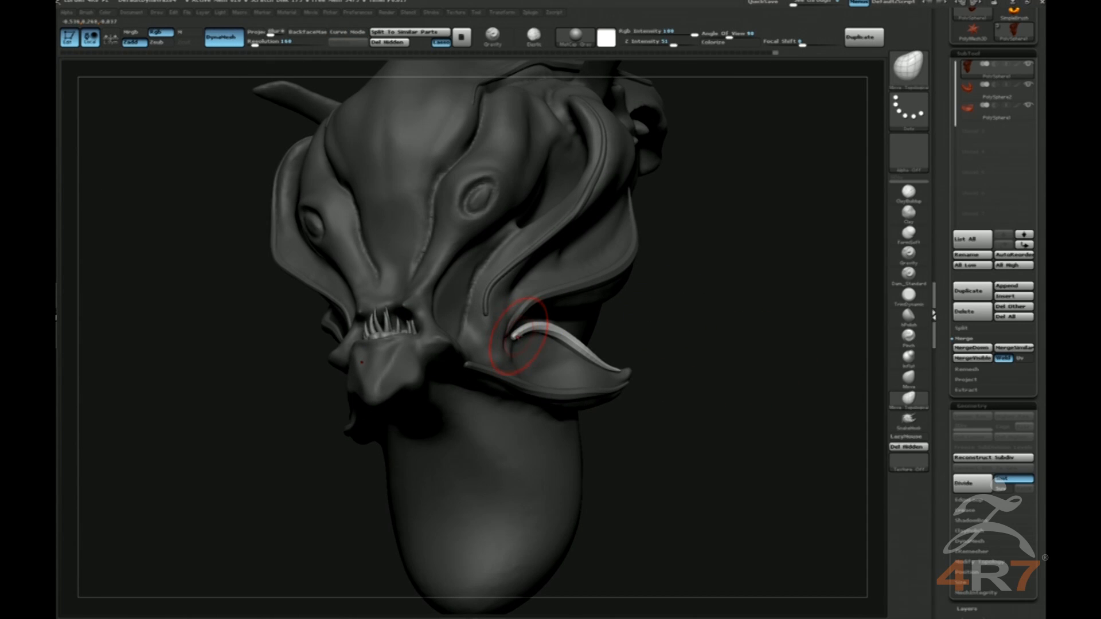
pyautogui.press('s')
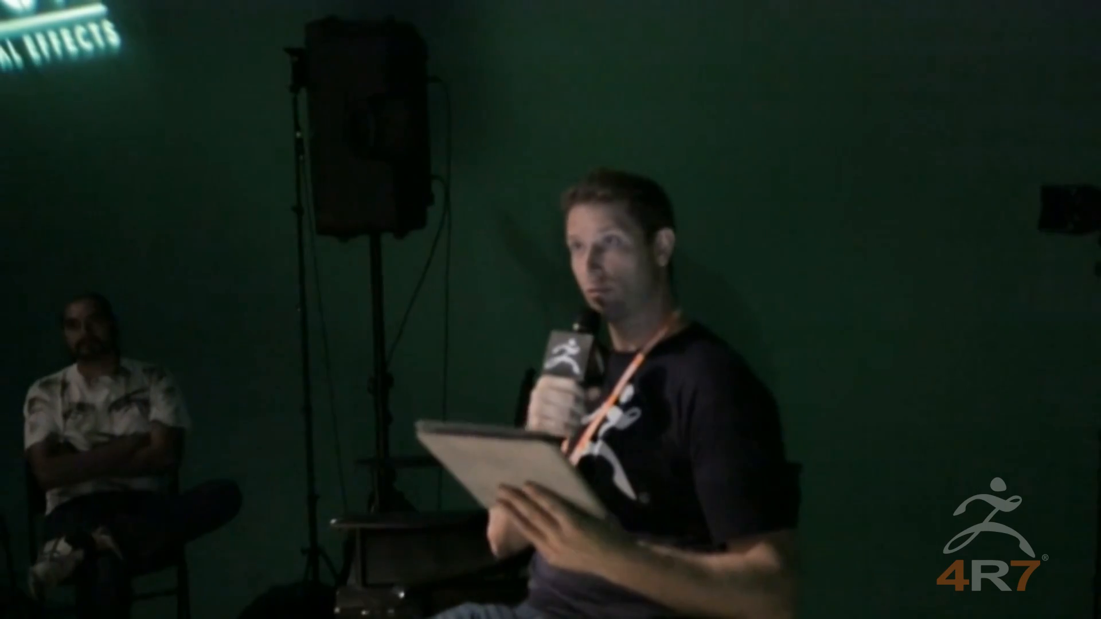
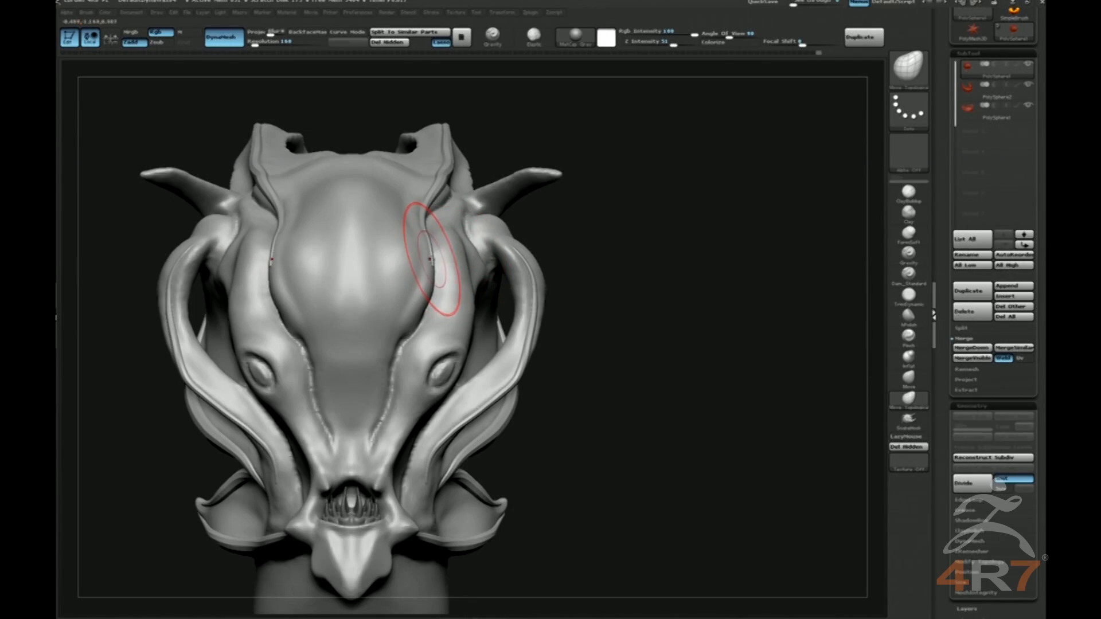
# Adjust the rear crest with Move Topological and smooth the tube ridges into the crest and cheek forms.
pyautogui.moveTo(643, 226); pyautogui.dragTo(702, 262)
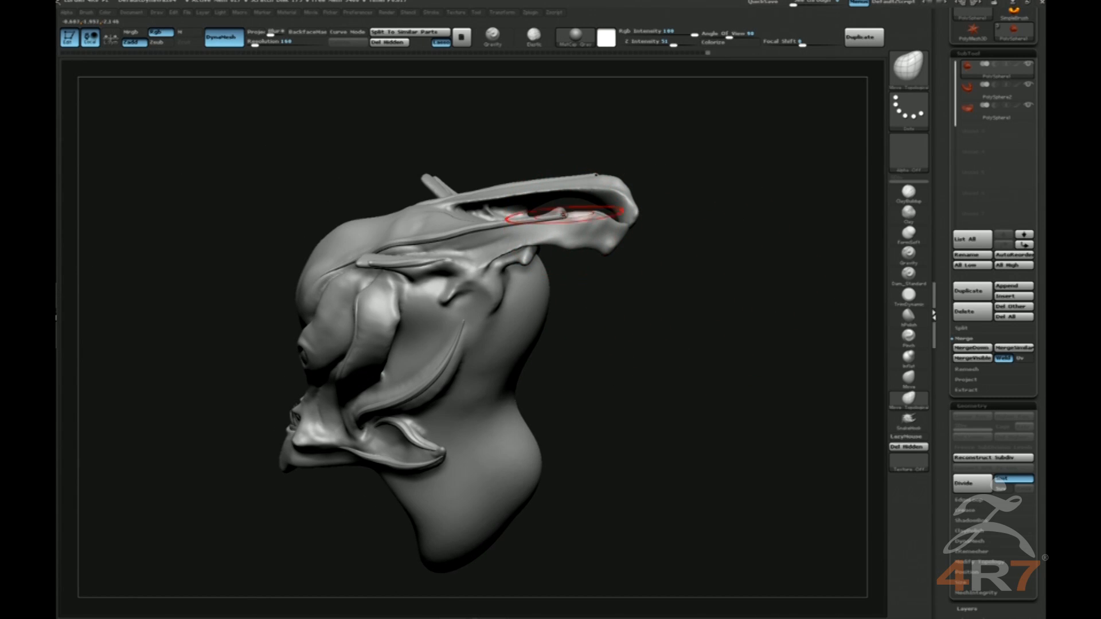
pyautogui.moveTo(576, 218); pyautogui.dragTo(596, 232)
pyautogui.moveTo(688, 178)
pyautogui.mouseDown()
pyautogui.moveTo(707, 179)
pyautogui.moveTo(728, 233)
pyautogui.moveTo(680, 367)
pyautogui.moveTo(642, 396)
pyautogui.mouseUp()
pyautogui.keyDown('shift'); pyautogui.moveTo(309, 465); pyautogui.dragTo(430, 459); pyautogui.keyUp('shift')
pyautogui.moveTo(533, 459); pyautogui.dragTo(596, 459)
pyautogui.moveTo(516, 407); pyautogui.dragTo(536, 435)
pyautogui.keyDown('shift'); pyautogui.moveTo(329, 275); pyautogui.dragTo(437, 216); pyautogui.keyUp('shift')
pyautogui.moveTo(464, 172); pyautogui.dragTo(458, 244)
pyautogui.keyDown('shift'); pyautogui.moveTo(373, 253); pyautogui.dragTo(425, 212); pyautogui.keyUp('shift')
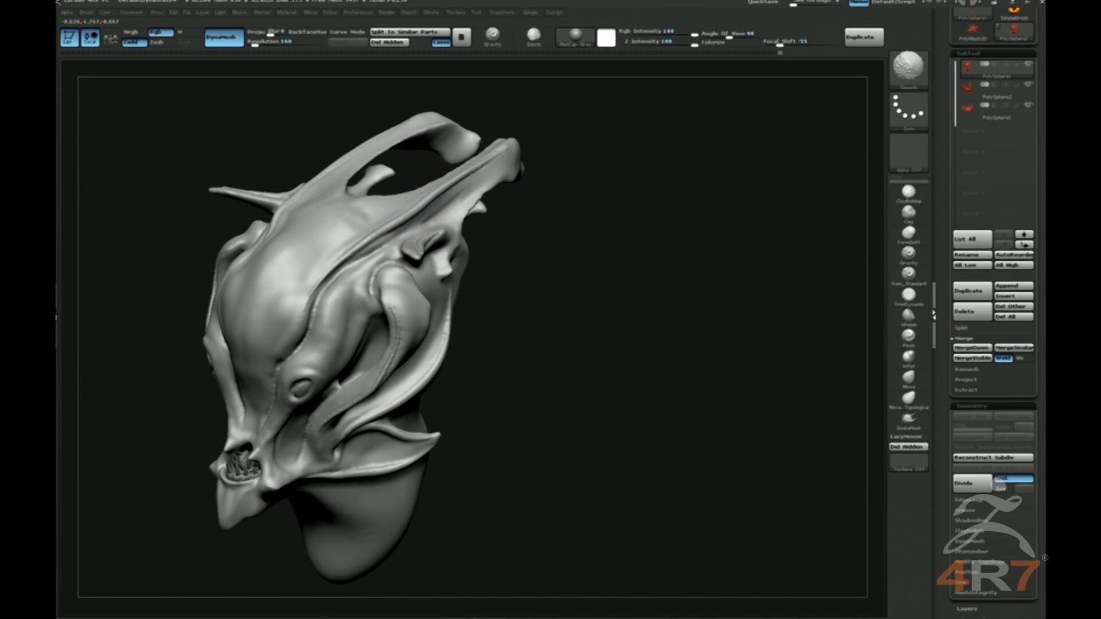
# Carve a crease around the top of the outer cheek strand with Dam_Standard and tighten it with the Pinch brush.
pyautogui.moveTo(602, 214)
pyautogui.mouseDown()
pyautogui.moveTo(678, 229)
pyautogui.moveTo(642, 238)
pyautogui.moveTo(628, 305)
pyautogui.mouseUp()
pyautogui.press('b')
pyautogui.press('d')
pyautogui.press('s')
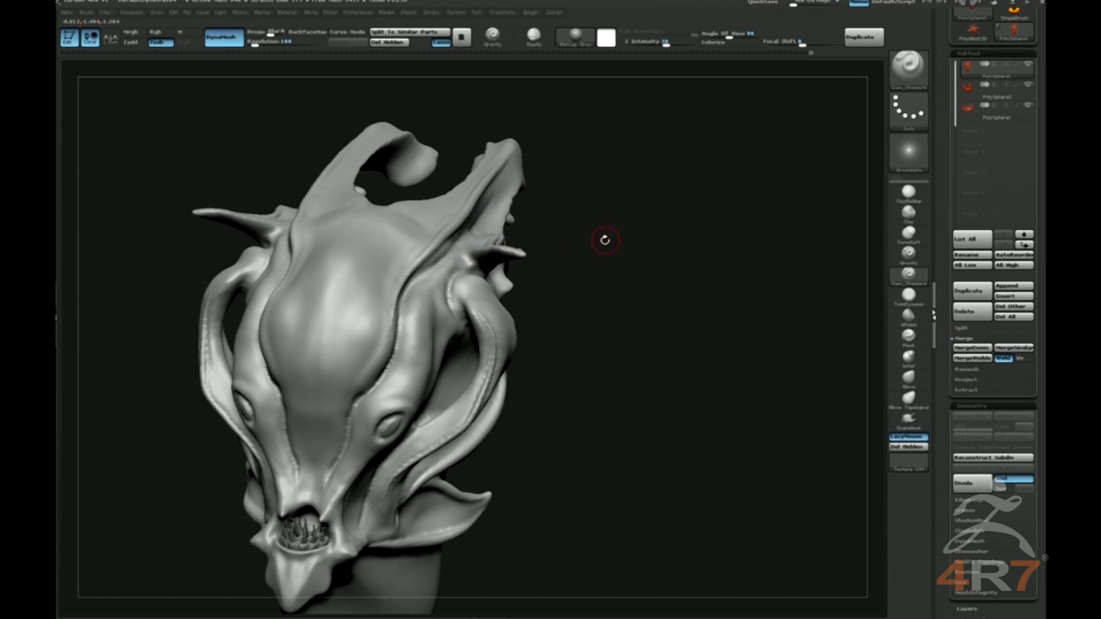
pyautogui.moveTo(605, 241); pyautogui.dragTo(649, 320)
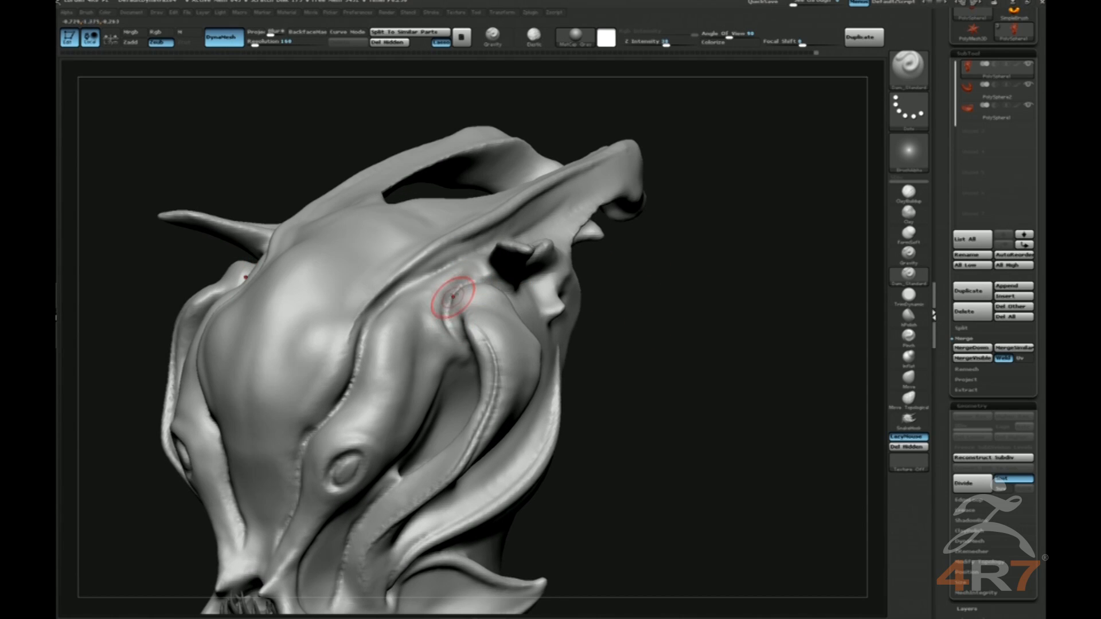
pyautogui.press('b')
pyautogui.press('p')
pyautogui.press('i')
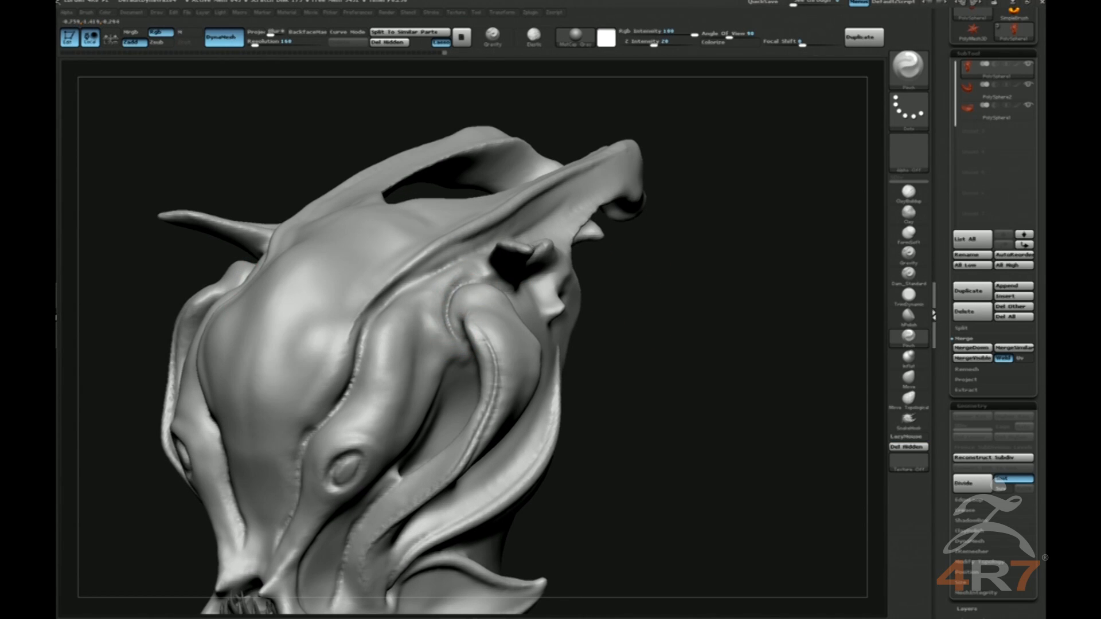
# Add soft volume beside the crease at the top of the outer cheek strand with the FormSoft brush.
pyautogui.press('b')
pyautogui.press('f')
pyautogui.press('s')
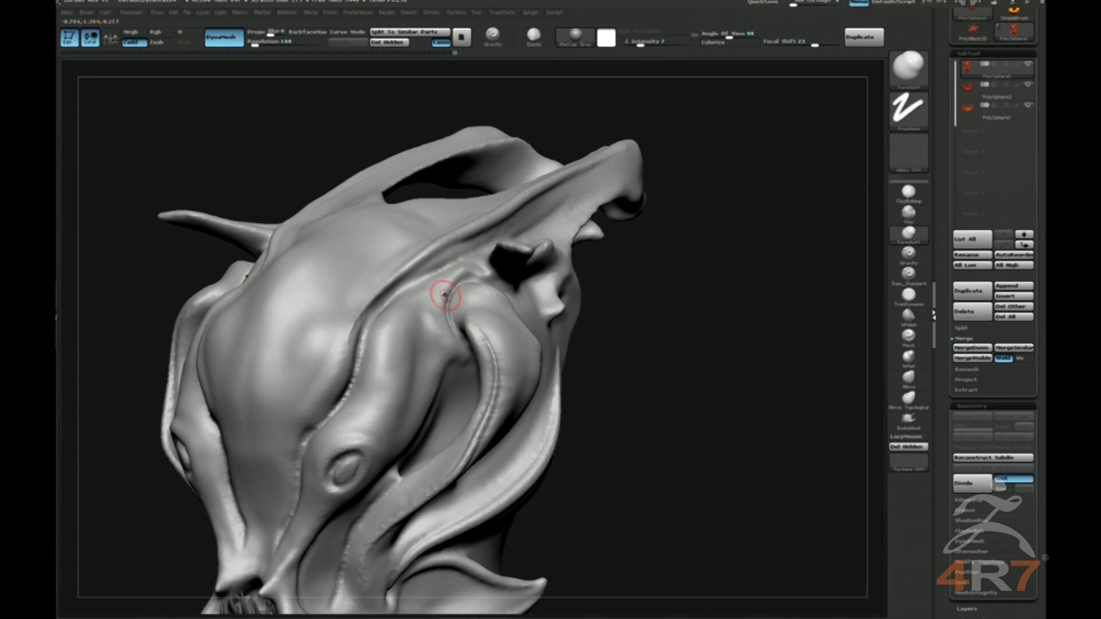
pyautogui.moveTo(682, 357); pyautogui.dragTo(682, 298)
# Define the edge of the hollow behind the eye with Dam_Standard and build up its rim with FormSoft.
pyautogui.press('b')
pyautogui.press('d')
pyautogui.press('s')
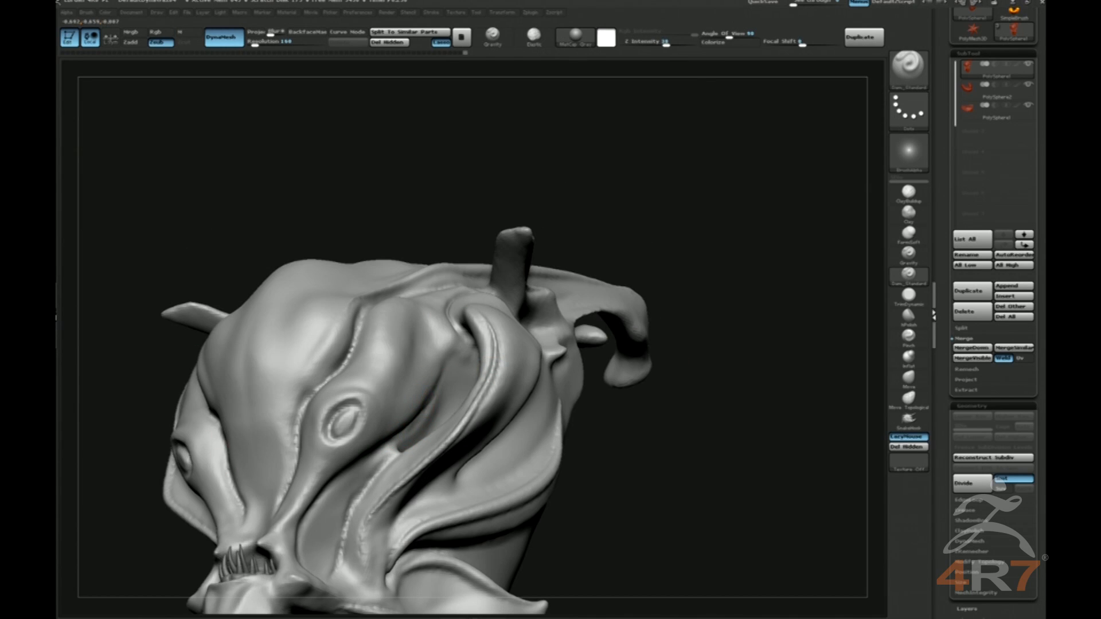
pyautogui.press('b')
pyautogui.press('f')
pyautogui.press('s')
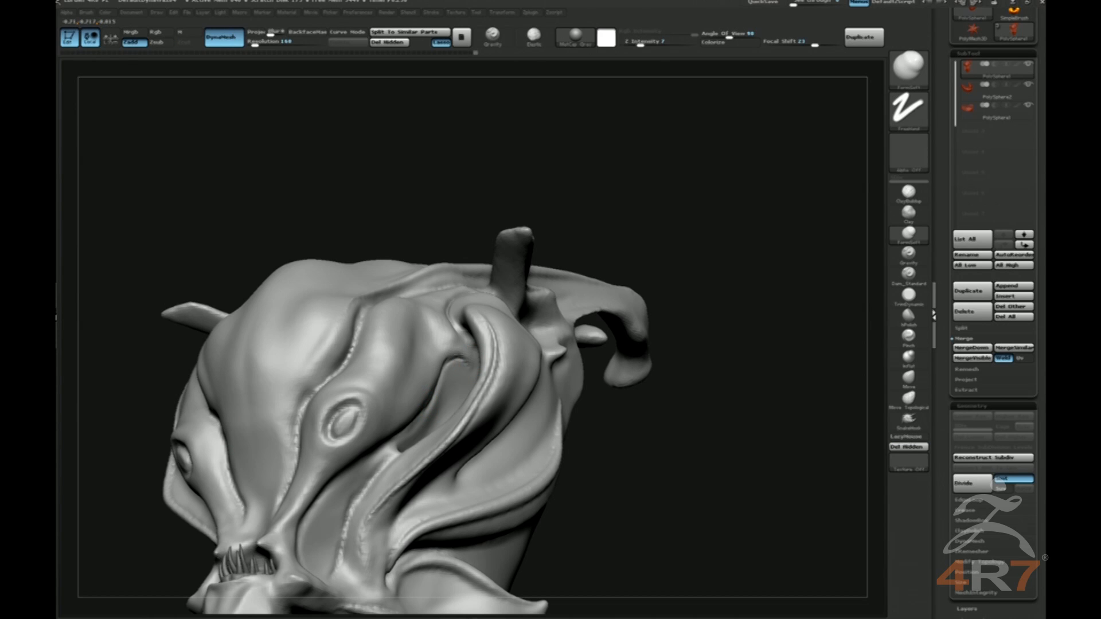
# Carve a vertical groove down the centre of the forehead with the Dam_Standard brush.
pyautogui.press('b')
pyautogui.press('d')
pyautogui.press('s')
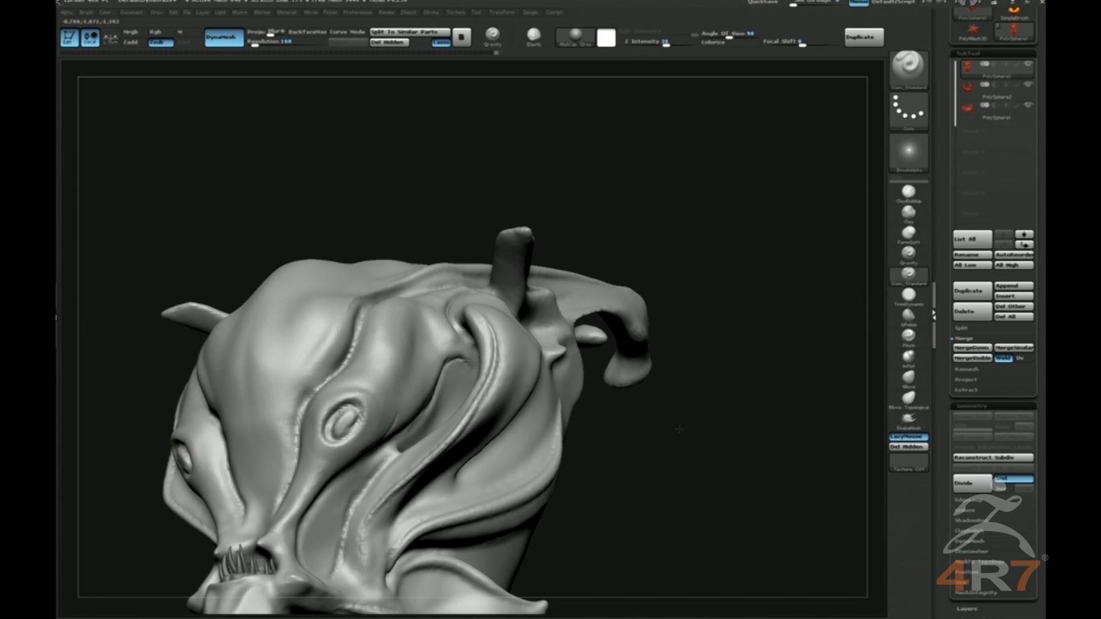
pyautogui.moveTo(677, 420); pyautogui.dragTo(731, 404)
pyautogui.keyDown('shift'); pyautogui.moveTo(531, 137); pyautogui.dragTo(638, 158); pyautogui.keyUp('shift')
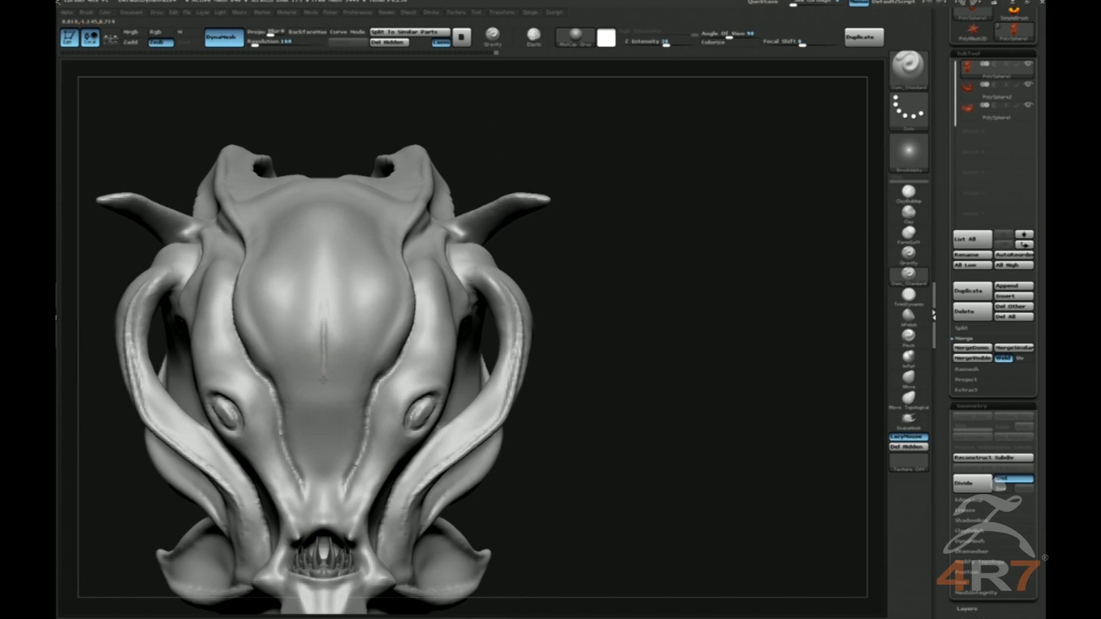
pyautogui.press('shift')
pyautogui.moveTo(620, 172); pyautogui.dragTo(533, 190)
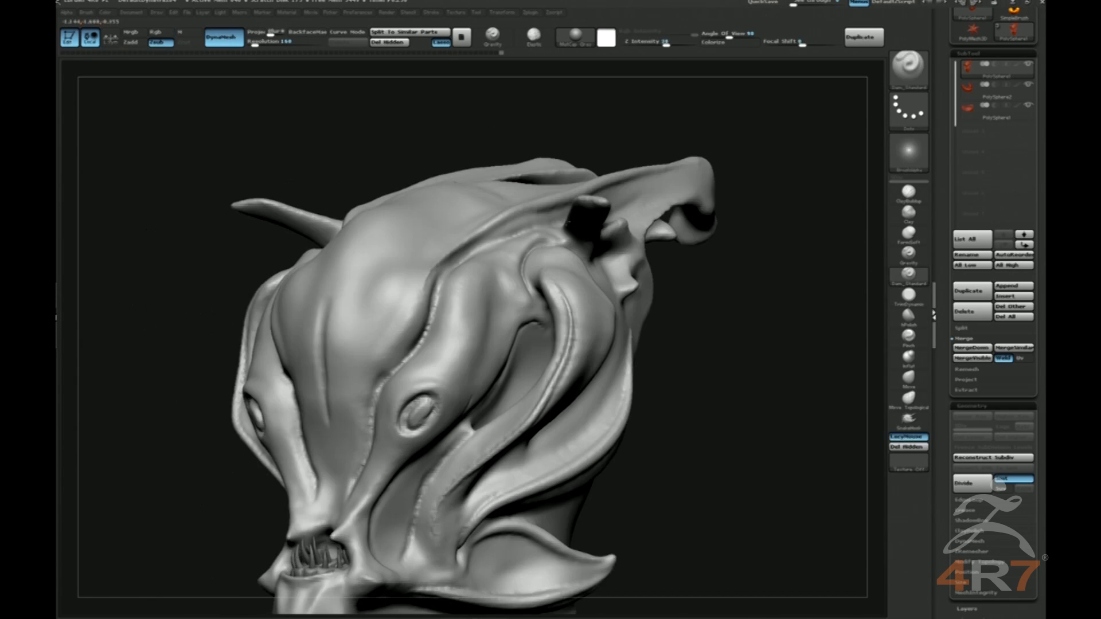
# Refine the forms beside the forehead groove and the inner brow with the FormSoft brush.
pyautogui.press('b')
pyautogui.press('f')
pyautogui.press('s')
pyautogui.moveTo(429, 292); pyautogui.dragTo(389, 372)
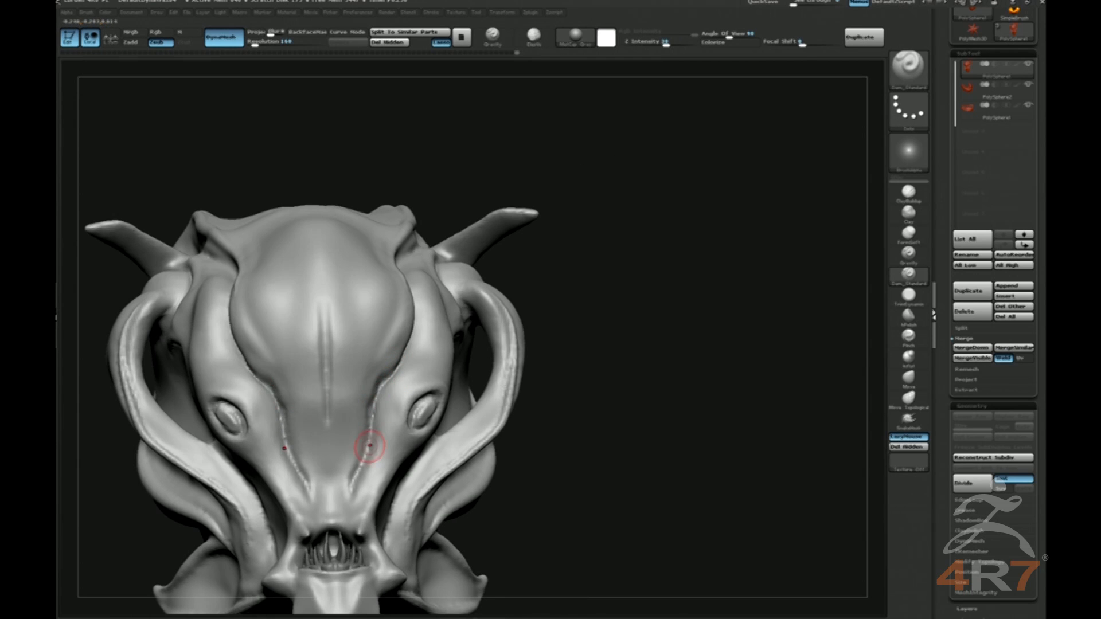
pyautogui.moveTo(370, 446); pyautogui.dragTo(402, 382)
pyautogui.moveTo(628, 334)
pyautogui.keyDown('alt'); pyautogui.mouseDown()
pyautogui.moveTo(654, 265)
pyautogui.moveTo(653, 309)
pyautogui.mouseUp(); pyautogui.keyUp('alt')
# Hollow out the eye sockets using the Gravity and ClayBuildup brushes.
pyautogui.press('b')
pyautogui.press('g')
pyautogui.press('r')
pyautogui.moveTo(498, 289); pyautogui.dragTo(467, 292)
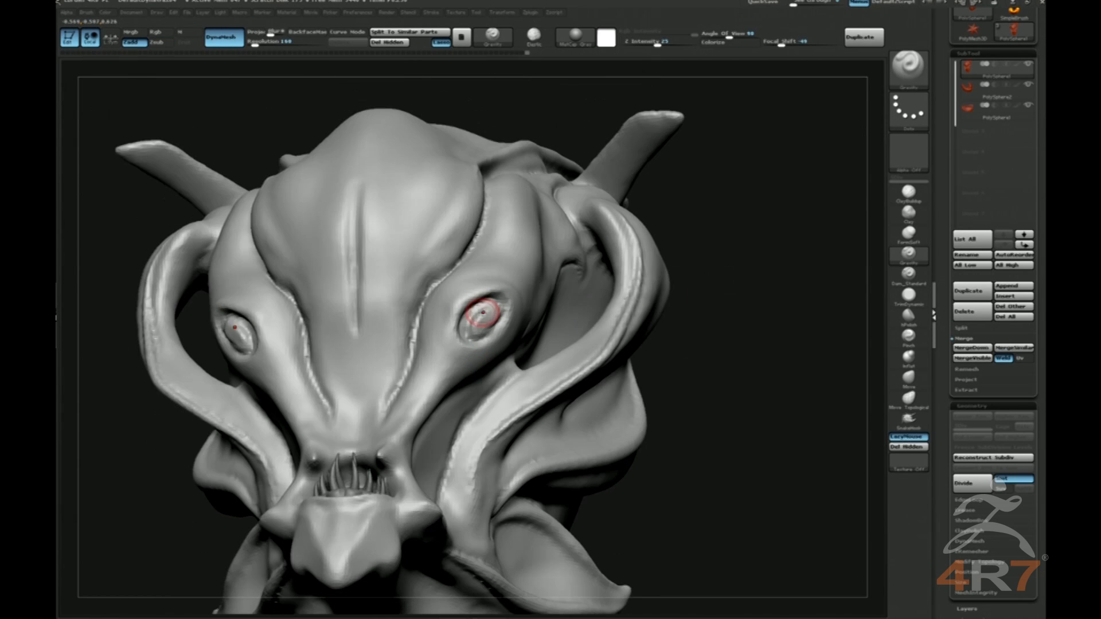
pyautogui.press('b')
pyautogui.press('c')
pyautogui.press('b')
pyautogui.moveTo(470, 313)
pyautogui.mouseDown()
pyautogui.moveTo(485, 327)
pyautogui.moveTo(486, 315)
pyautogui.moveTo(480, 322)
pyautogui.mouseUp()
pyautogui.moveTo(711, 314)
pyautogui.mouseDown()
pyautogui.moveTo(765, 322)
pyautogui.moveTo(747, 281)
pyautogui.mouseUp()
# Place a mirrored pair of spherical eyeballs in the sockets with the InsertSphere brush.
pyautogui.press('b')
pyautogui.press('i')
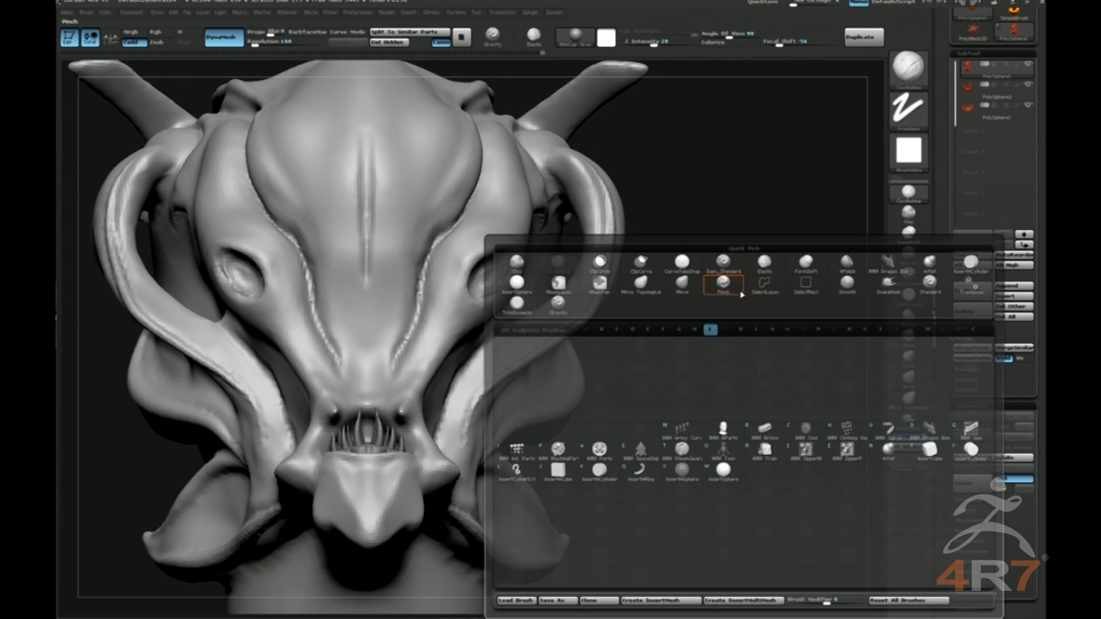
pyautogui.click(723, 472)
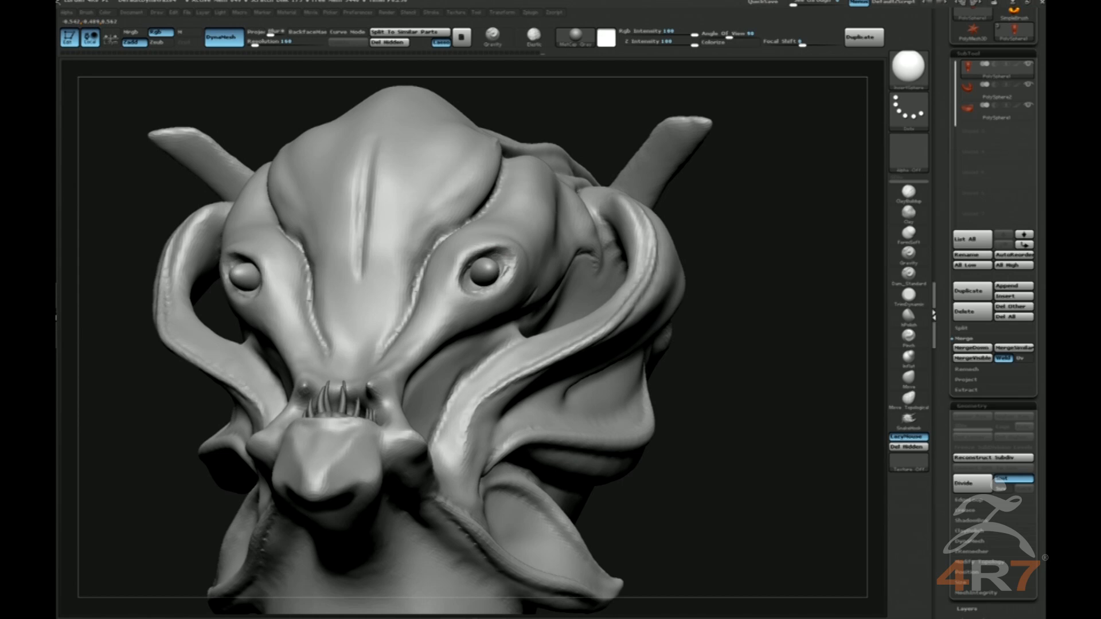
pyautogui.moveTo(491, 270); pyautogui.dragTo(499, 268)
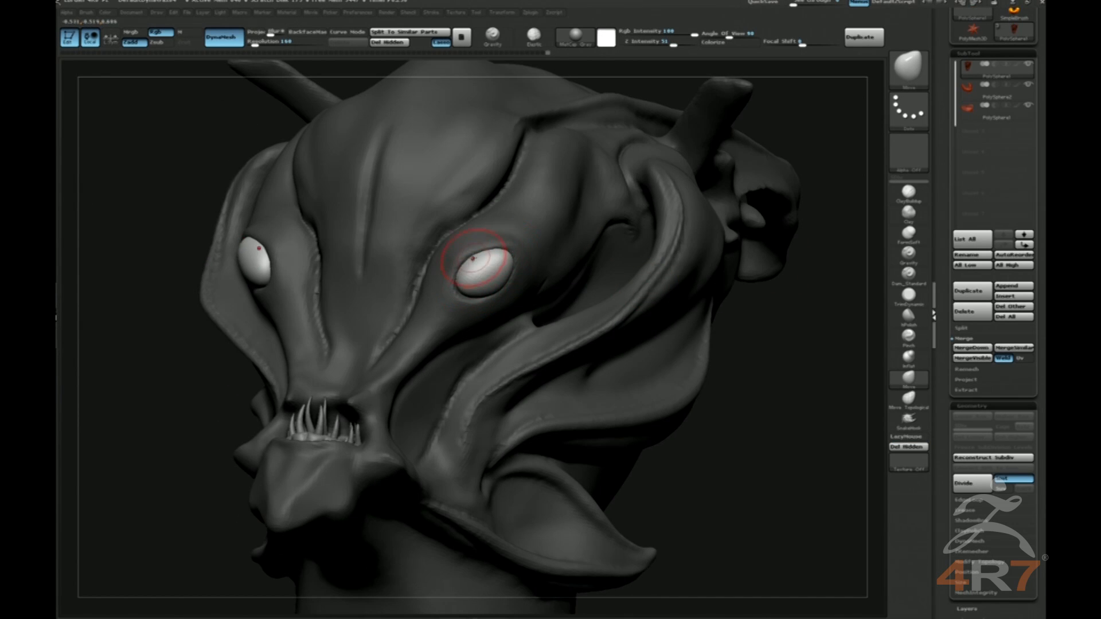
# Adjust the eyeballs' volume with the Inflate brush and fit them to their sockets with the Move brush.
pyautogui.moveTo(762, 405)
pyautogui.mouseDown()
pyautogui.moveTo(782, 333)
pyautogui.moveTo(713, 346)
pyautogui.moveTo(736, 373)
pyautogui.moveTo(728, 367)
pyautogui.mouseUp()
pyautogui.press('b')
pyautogui.press('i')
pyautogui.press('n')
pyautogui.press('s')
pyautogui.moveTo(491, 279); pyautogui.dragTo(497, 274)
pyautogui.moveTo(763, 312)
pyautogui.mouseDown()
pyautogui.moveTo(533, 327)
pyautogui.moveTo(742, 290)
pyautogui.moveTo(715, 290)
pyautogui.moveTo(723, 295)
pyautogui.mouseUp()
pyautogui.moveTo(723, 296)
pyautogui.keyDown('shift'); pyautogui.mouseDown()
pyautogui.moveTo(821, 301)
pyautogui.moveTo(710, 284)
pyautogui.mouseUp(); pyautogui.keyUp('shift')
pyautogui.hotkey('ctrl', 'z')
pyautogui.moveTo(801, 329)
pyautogui.mouseDown()
pyautogui.moveTo(751, 334)
pyautogui.moveTo(727, 278)
pyautogui.moveTo(740, 361)
pyautogui.mouseUp()
pyautogui.press('b')
pyautogui.press('m')
pyautogui.press('v')
pyautogui.moveTo(422, 220); pyautogui.dragTo(439, 217)
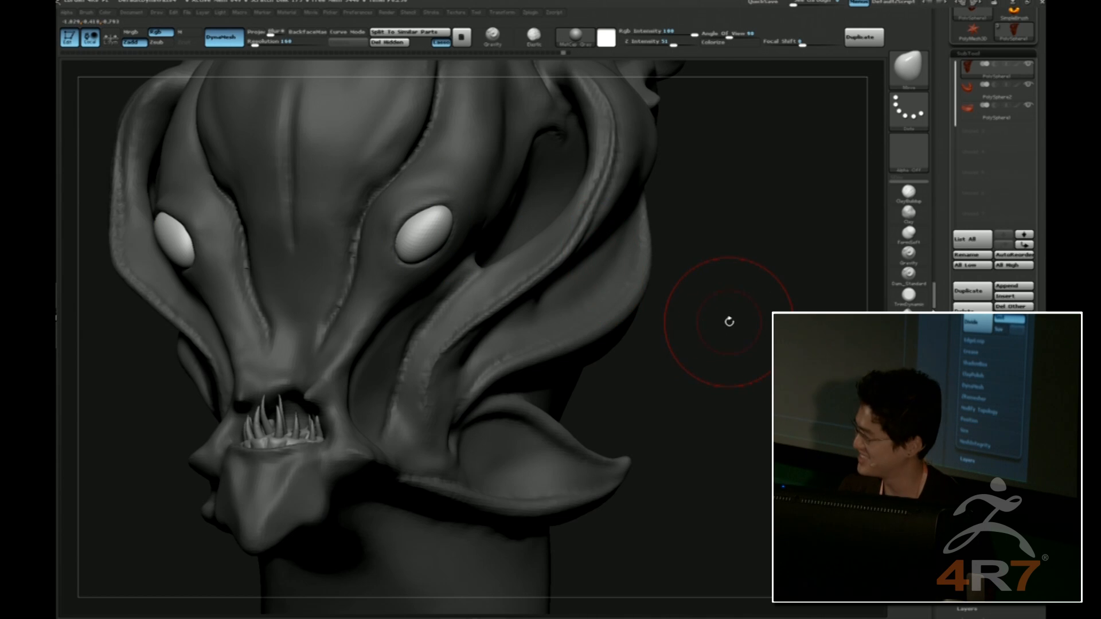
# Separate the eyeballs from the head with Split To Similar Parts and subdivide the eyeball SubTool twice.
pyautogui.moveTo(777, 320); pyautogui.dragTo(688, 282)
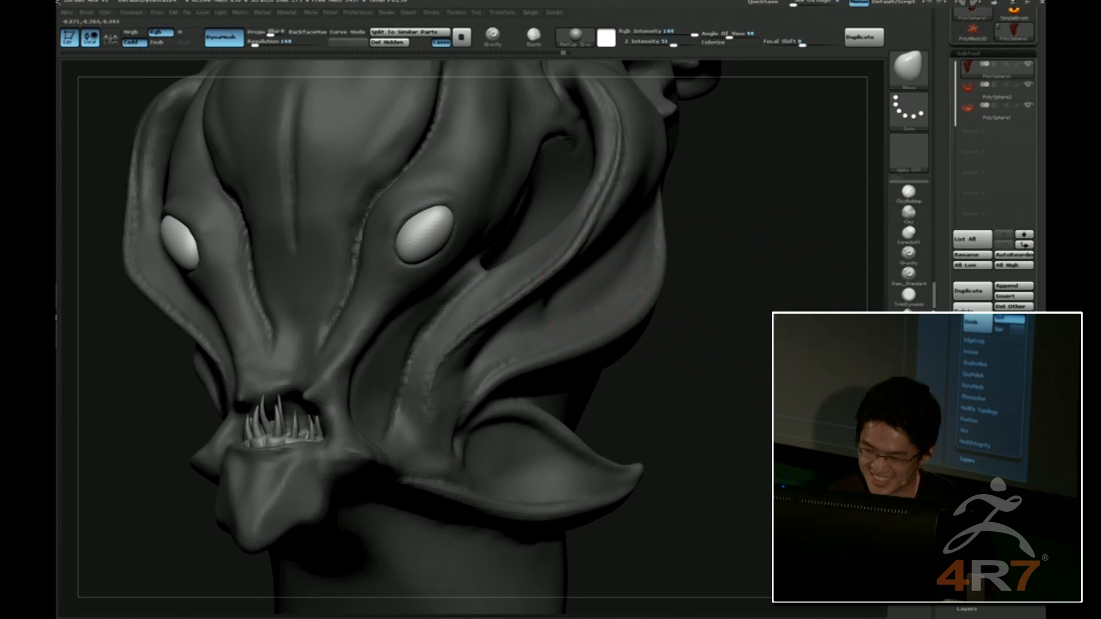
pyautogui.click(410, 32)
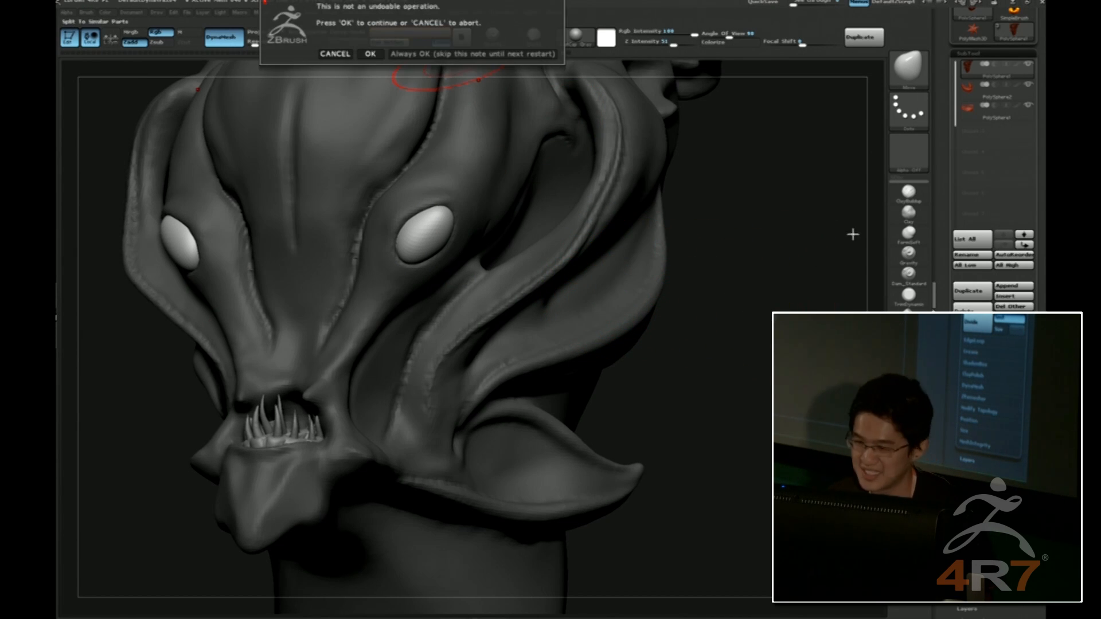
pyautogui.click(371, 55)
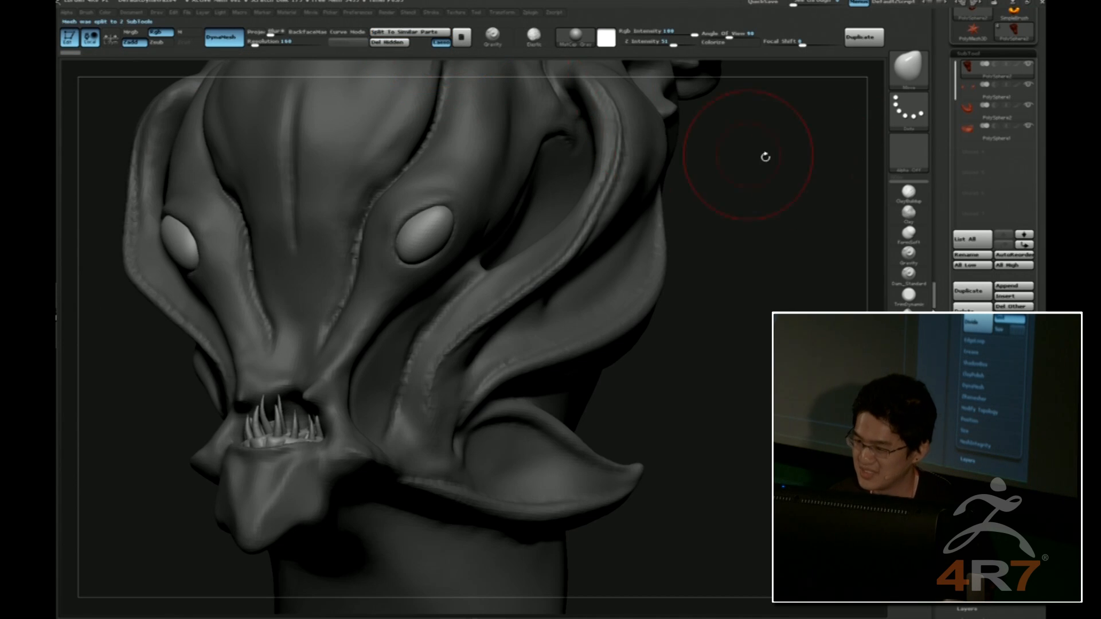
pyautogui.moveTo(777, 249)
pyautogui.mouseDown()
pyautogui.moveTo(774, 273)
pyautogui.moveTo(794, 278)
pyautogui.moveTo(723, 244)
pyautogui.moveTo(770, 265)
pyautogui.mouseUp()
pyautogui.click(966, 99)
pyautogui.hotkey('ctrl', 'd')
pyautogui.hotkey('ctrl', 'd')
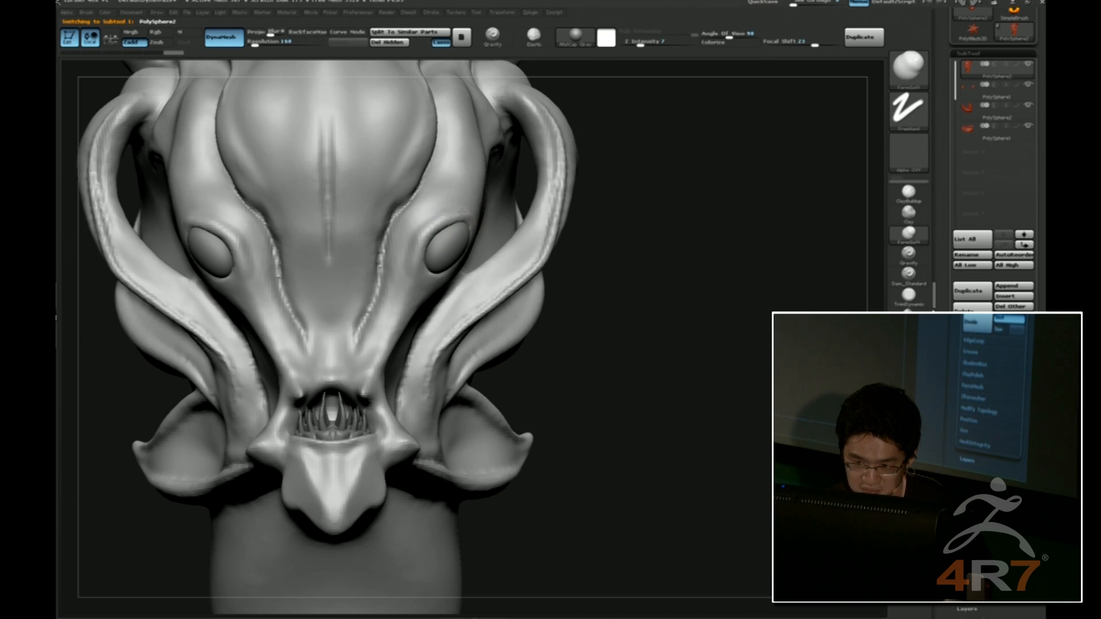
# Set the head's DynaMesh resolution to 200 and carve creases from the inner eye corners toward the mouth with Dam_Standard.
pyautogui.press('b')
pyautogui.press('d')
pyautogui.press('s')
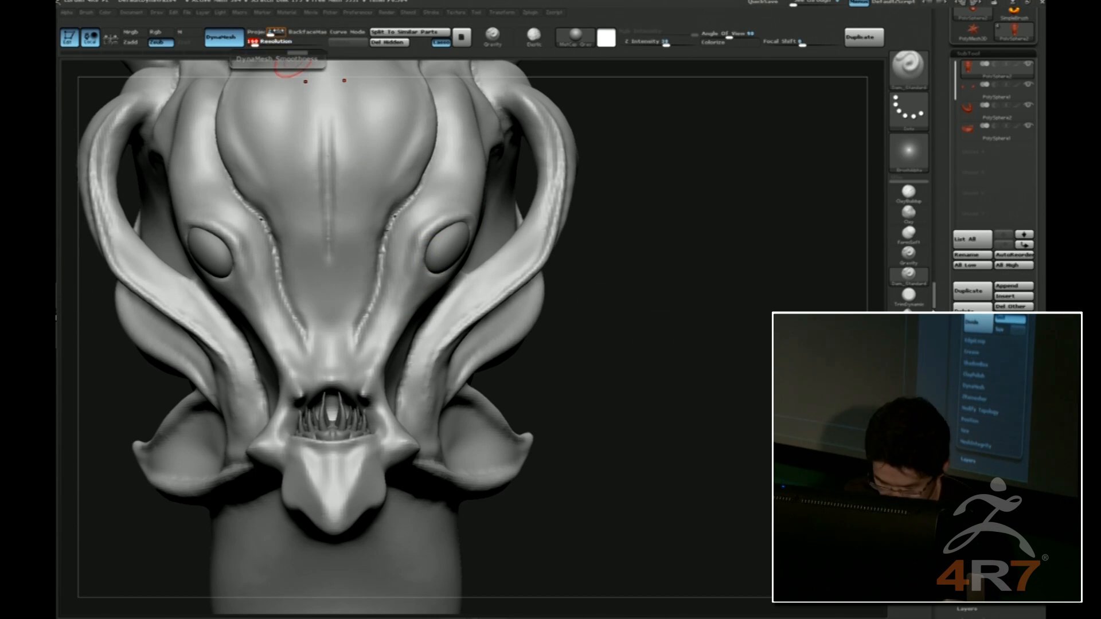
pyautogui.moveTo(634, 233); pyautogui.dragTo(709, 223)
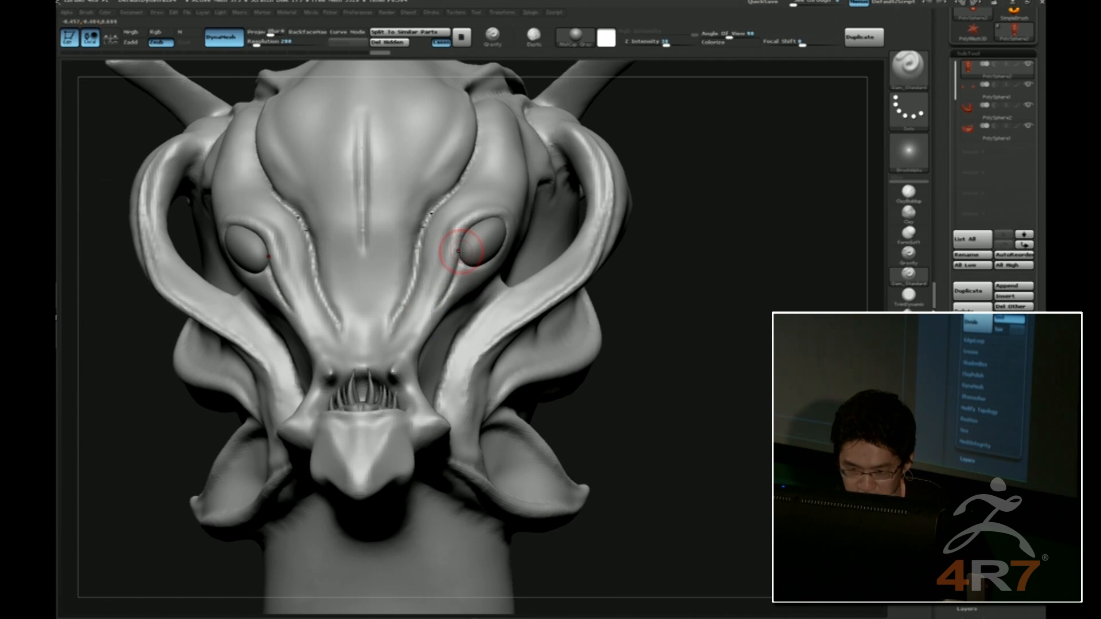
pyautogui.press('2')
pyautogui.moveTo(711, 309)
pyautogui.mouseDown()
pyautogui.moveTo(741, 319)
pyautogui.moveTo(750, 255)
pyautogui.moveTo(721, 276)
pyautogui.moveTo(738, 265)
pyautogui.moveTo(718, 250)
pyautogui.mouseUp()
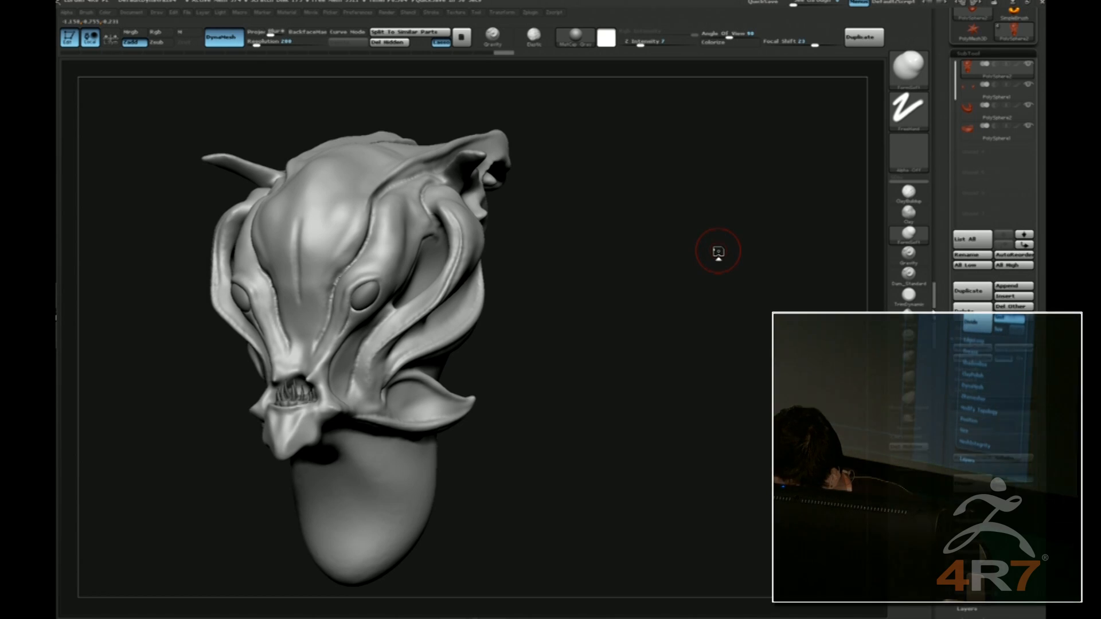
# Build a tendon from behind the jaw down the side of the neck with ClayBuildup and smooth it.
pyautogui.moveTo(717, 252)
pyautogui.mouseDown()
pyautogui.moveTo(572, 322)
pyautogui.moveTo(702, 311)
pyautogui.moveTo(705, 339)
pyautogui.moveTo(520, 261)
pyautogui.moveTo(713, 339)
pyautogui.moveTo(742, 315)
pyautogui.moveTo(508, 401)
pyautogui.mouseUp()
pyautogui.moveTo(600, 367); pyautogui.dragTo(761, 350)
pyautogui.moveTo(782, 303)
pyautogui.mouseDown()
pyautogui.moveTo(823, 309)
pyautogui.moveTo(760, 305)
pyautogui.moveTo(745, 327)
pyautogui.moveTo(759, 314)
pyautogui.mouseUp()
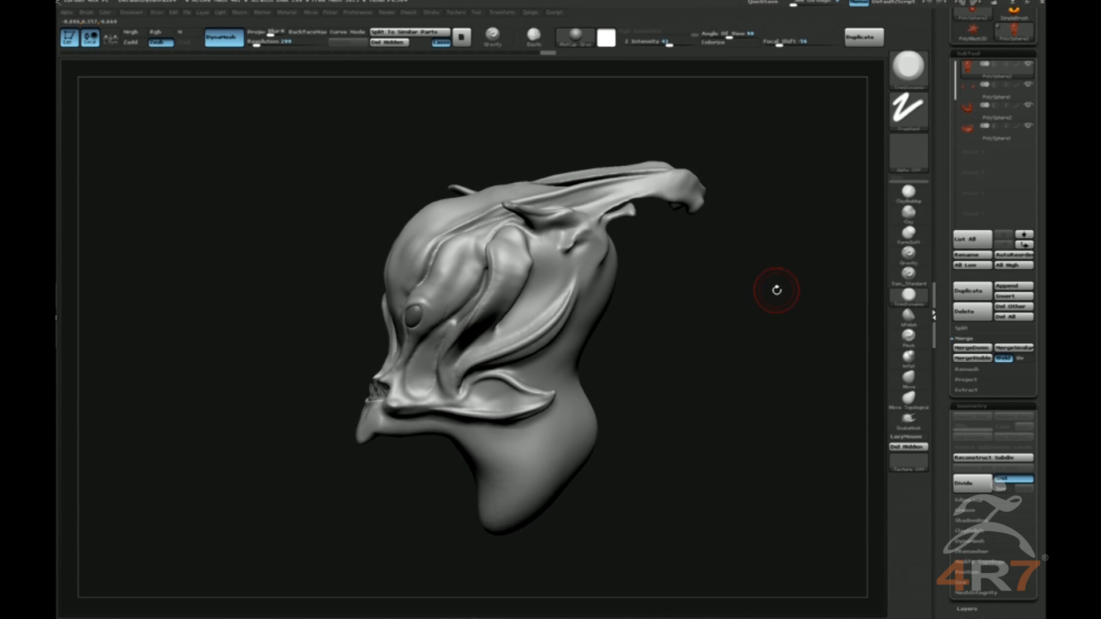
pyautogui.moveTo(771, 297); pyautogui.dragTo(740, 303)
pyautogui.hotkey('ctrl', '1')
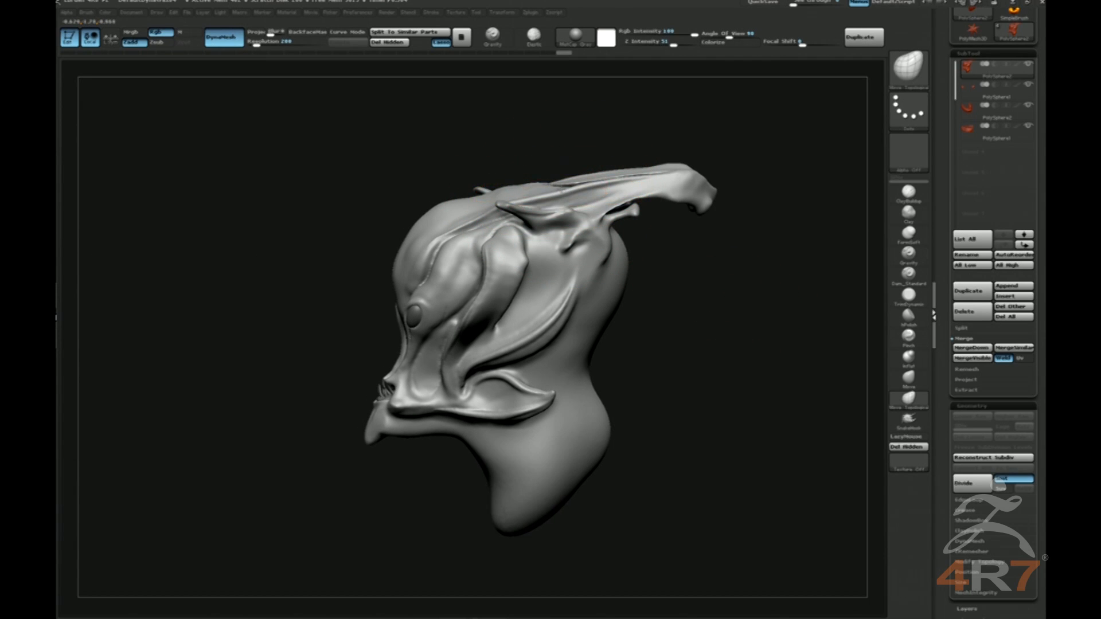
pyautogui.moveTo(680, 322)
pyautogui.mouseDown()
pyautogui.moveTo(708, 385)
pyautogui.moveTo(695, 395)
pyautogui.moveTo(688, 295)
pyautogui.moveTo(538, 336)
pyautogui.moveTo(669, 295)
pyautogui.moveTo(536, 349)
pyautogui.moveTo(637, 346)
pyautogui.mouseUp()
pyautogui.press('1')
pyautogui.moveTo(507, 293); pyautogui.dragTo(438, 399)
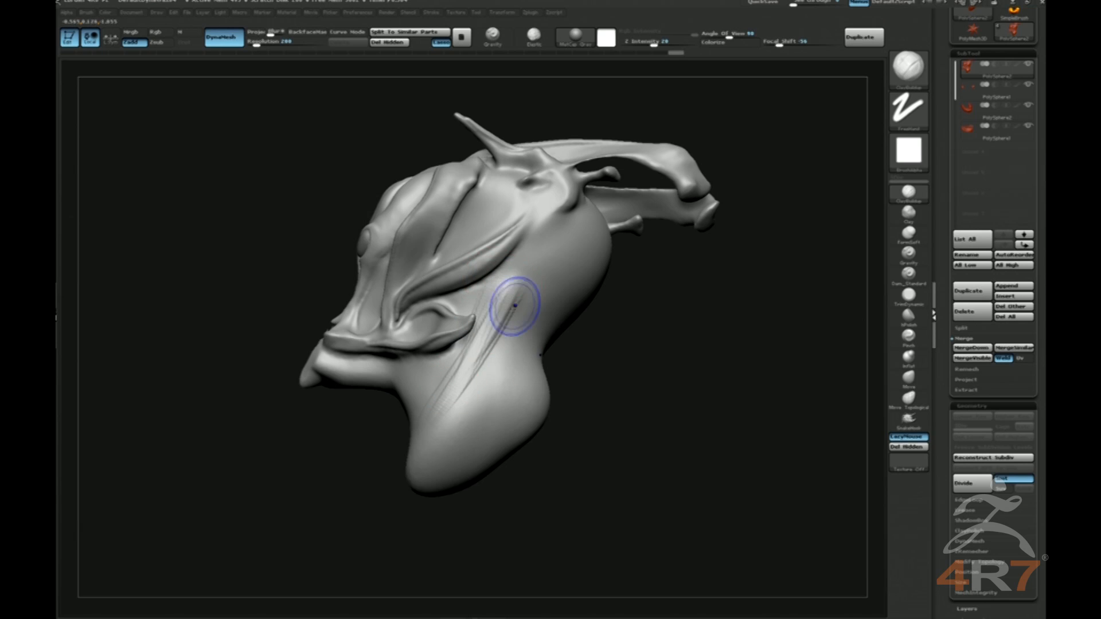
pyautogui.keyDown('shift'); pyautogui.moveTo(492, 336); pyautogui.dragTo(459, 390); pyautogui.keyUp('shift')
pyautogui.moveTo(629, 378); pyautogui.dragTo(688, 376)
# Start sagging skin folds beneath the chin with the Gravity brush and soften them with FormSoft.
pyautogui.moveTo(559, 405)
pyautogui.keyDown('shift'); pyautogui.mouseDown()
pyautogui.moveTo(642, 408)
pyautogui.moveTo(504, 332)
pyautogui.moveTo(423, 322)
pyautogui.mouseUp(); pyautogui.keyUp('shift')
pyautogui.keyDown('shift'); pyautogui.moveTo(458, 333); pyautogui.dragTo(568, 370); pyautogui.keyUp('shift')
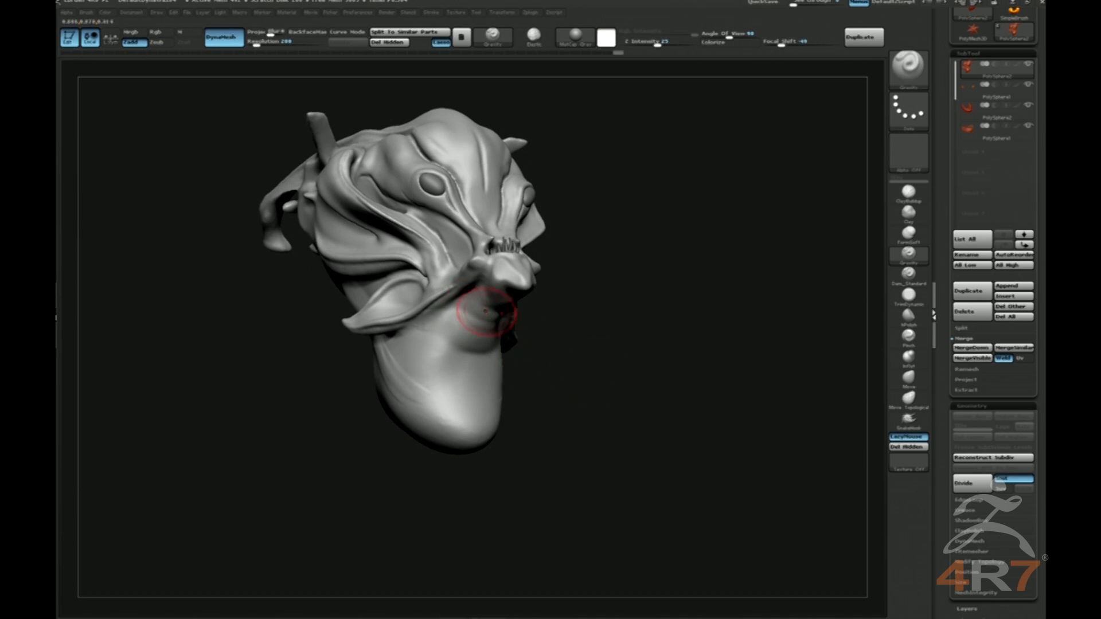
pyautogui.moveTo(592, 353); pyautogui.dragTo(497, 355)
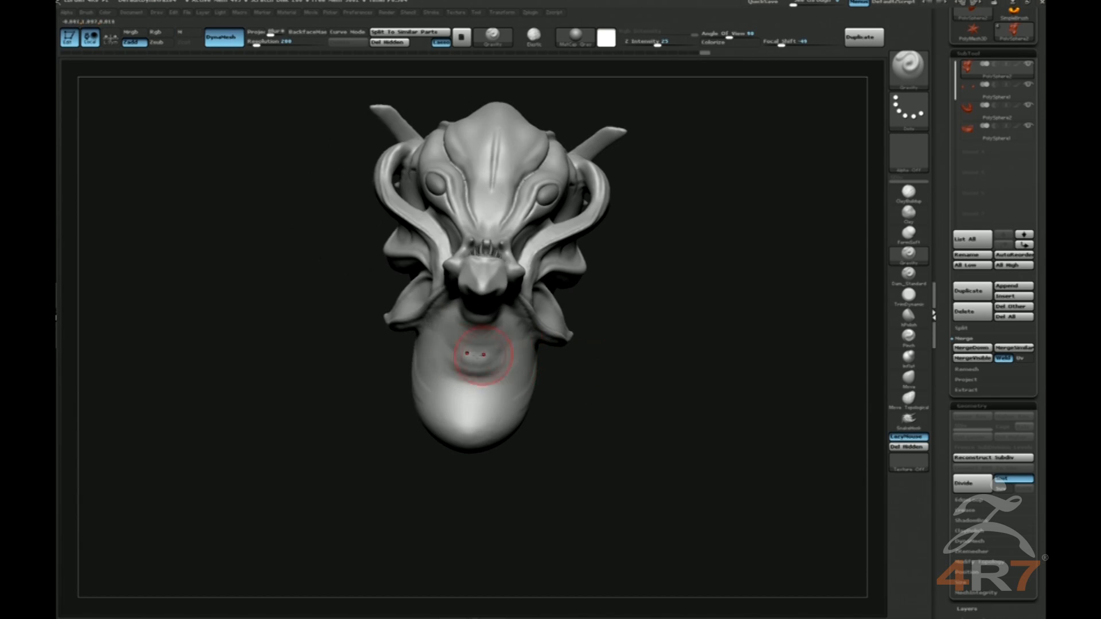
pyautogui.click(908, 235)
pyautogui.moveTo(634, 408)
pyautogui.mouseDown()
pyautogui.moveTo(496, 357)
pyautogui.moveTo(569, 394)
pyautogui.moveTo(545, 394)
pyautogui.moveTo(556, 394)
pyautogui.mouseUp()
pyautogui.moveTo(487, 367)
pyautogui.keyDown('shift'); pyautogui.mouseDown()
pyautogui.moveTo(485, 383)
pyautogui.moveTo(502, 348)
pyautogui.mouseUp(); pyautogui.keyUp('shift')
# Extend the sagging folds across the throat with the Gravity brush and smooth the neck side.
pyautogui.click(908, 255)
pyautogui.moveTo(425, 370); pyautogui.dragTo(550, 366)
pyautogui.moveTo(483, 360)
pyautogui.keyDown('shift'); pyautogui.mouseDown()
pyautogui.moveTo(457, 350)
pyautogui.moveTo(459, 410)
pyautogui.mouseUp(); pyautogui.keyUp('shift')
pyautogui.moveTo(542, 381); pyautogui.dragTo(604, 391)
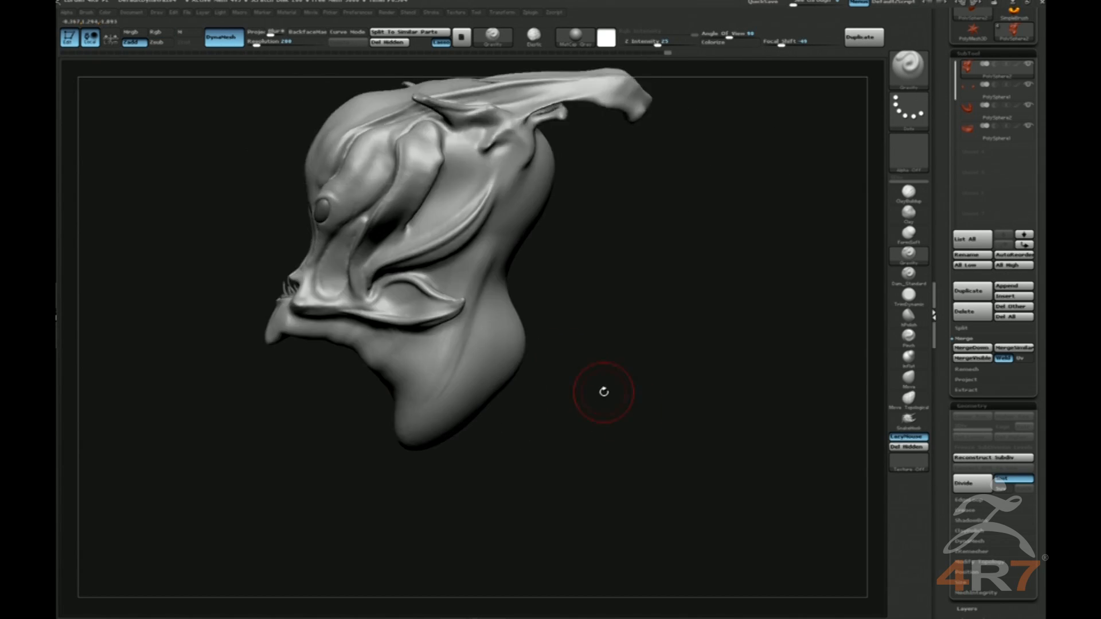
pyautogui.moveTo(550, 367); pyautogui.dragTo(619, 366)
pyautogui.moveTo(412, 372); pyautogui.dragTo(332, 372)
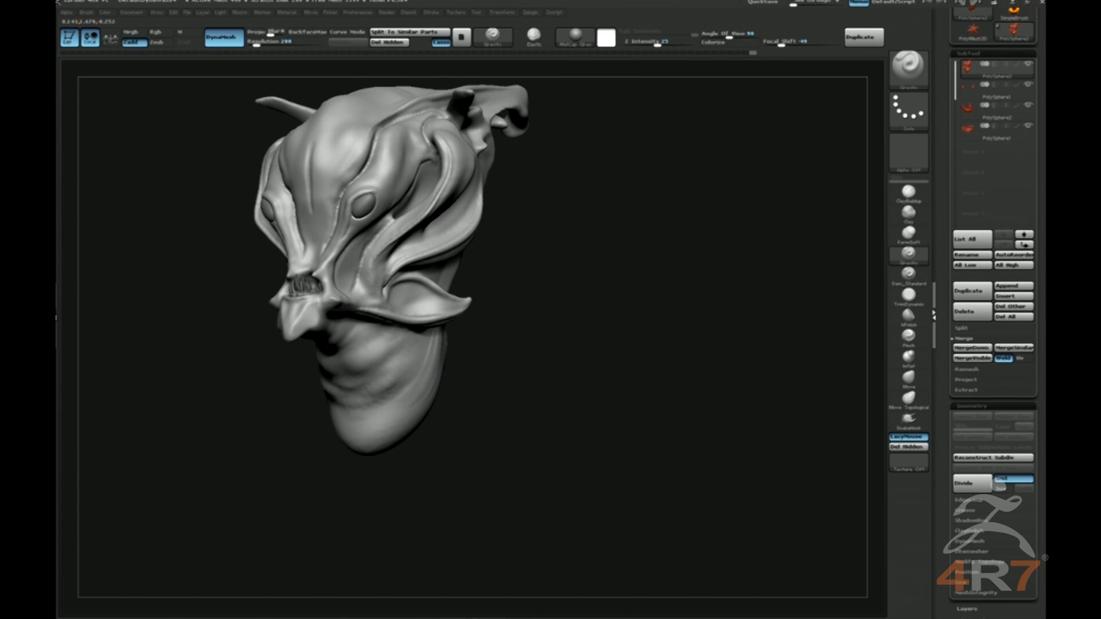
pyautogui.keyDown('shift'); pyautogui.moveTo(404, 353); pyautogui.dragTo(417, 378); pyautogui.keyUp('shift')
pyautogui.moveTo(516, 376)
pyautogui.mouseDown()
pyautogui.moveTo(520, 413)
pyautogui.moveTo(462, 435)
pyautogui.mouseUp()
# Pull the bottom of the neck downward into a tapered point with an enlarged Move brush.
pyautogui.press('b')
pyautogui.press('m')
pyautogui.press('v')
pyautogui.press('s')
pyautogui.moveTo(359, 455); pyautogui.dragTo(362, 456)
pyautogui.moveTo(360, 430); pyautogui.dragTo(361, 460)
pyautogui.press('s')
pyautogui.moveTo(348, 403); pyautogui.dragTo(347, 402)
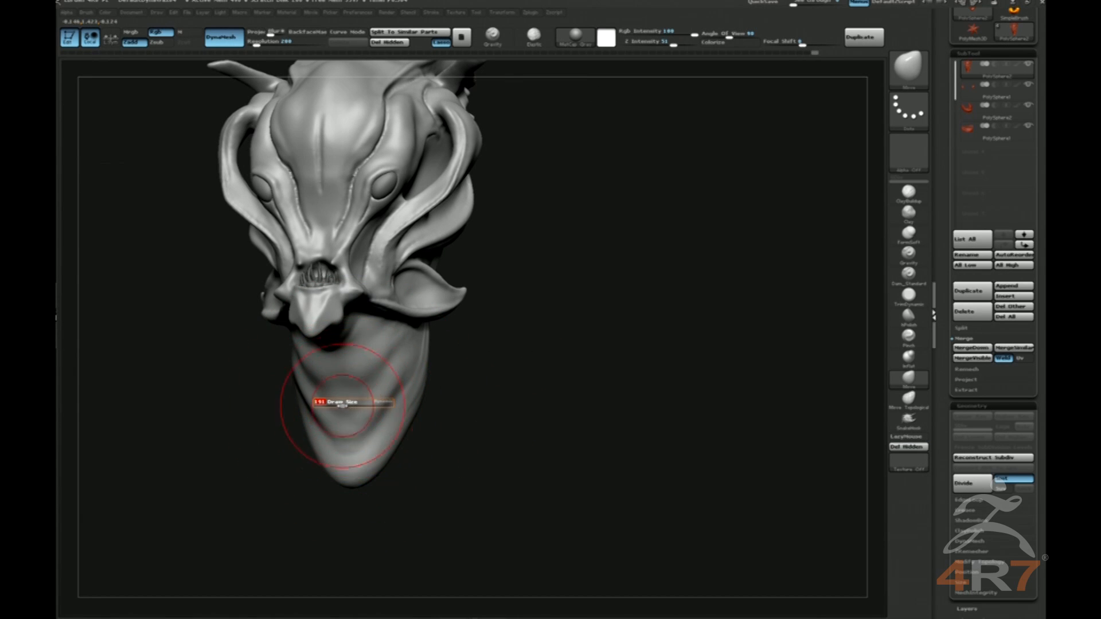
# Add soft volume down the side of the neck with the FormSoft brush.
pyautogui.moveTo(489, 398); pyautogui.dragTo(436, 389)
pyautogui.press('3')
pyautogui.moveTo(441, 329); pyautogui.dragTo(406, 416)
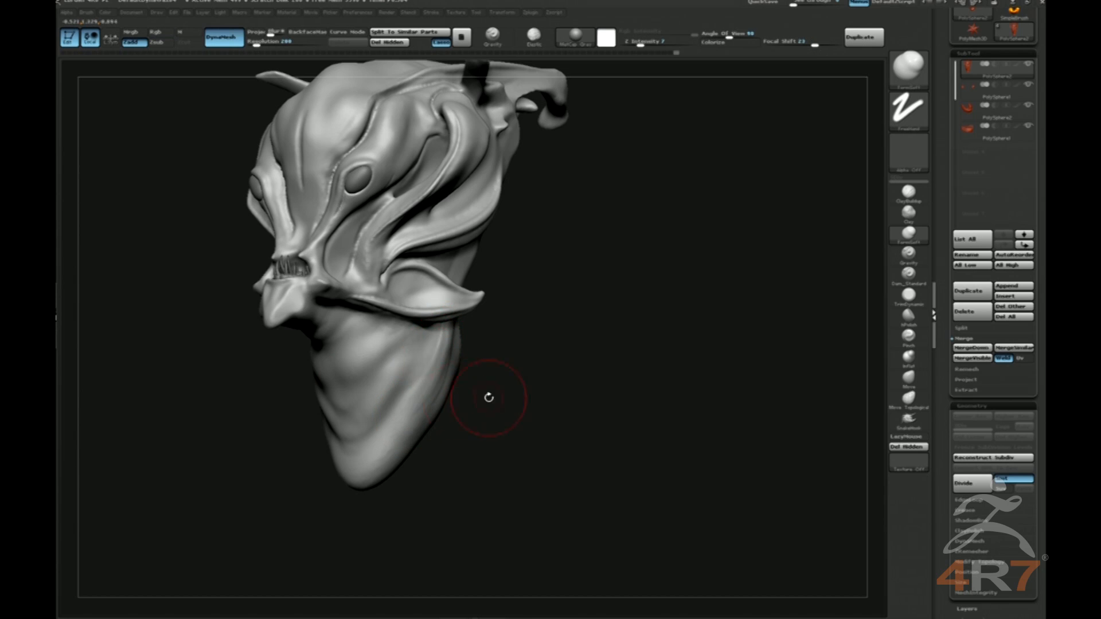
pyautogui.moveTo(483, 394); pyautogui.dragTo(518, 401)
# Narrow the sides of the neck with the Move brush.
pyautogui.press('b')
pyautogui.press('m')
pyautogui.press('v')
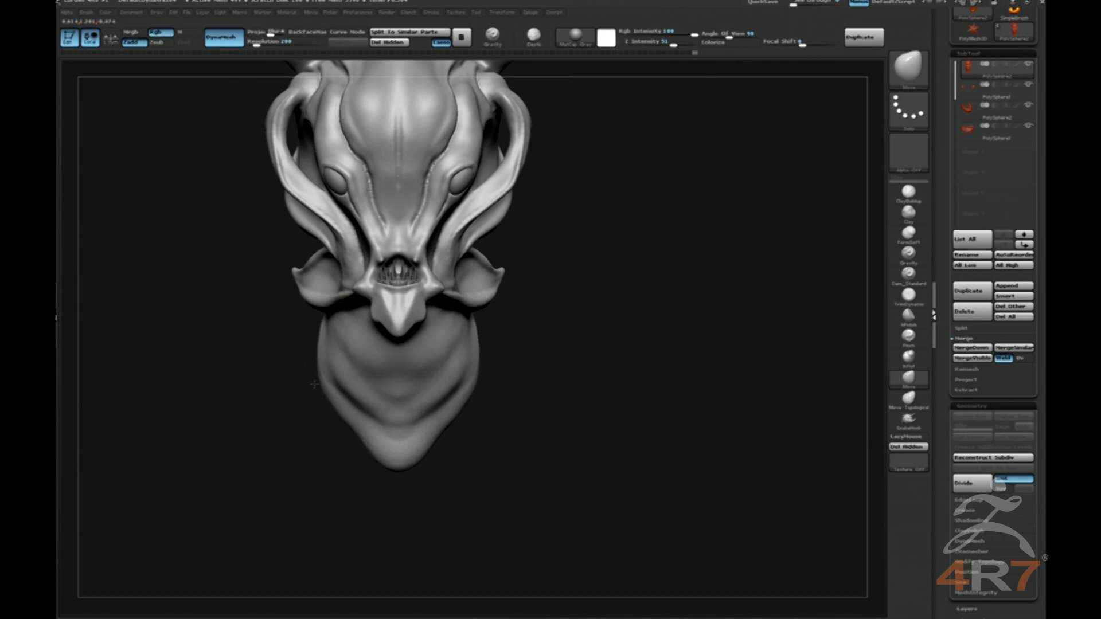
pyautogui.moveTo(317, 359); pyautogui.dragTo(316, 354)
pyautogui.moveTo(579, 375); pyautogui.dragTo(444, 386)
pyautogui.press('s')
# Define a V-shaped collar around the throat with Dam_Standard and adjust its outline with the Move brush.
pyautogui.moveTo(536, 338)
pyautogui.mouseDown()
pyautogui.moveTo(479, 331)
pyautogui.moveTo(402, 430)
pyautogui.mouseUp()
pyautogui.press('b')
pyautogui.press('d')
pyautogui.press('s')
pyautogui.keyDown('shift'); pyautogui.moveTo(483, 407); pyautogui.dragTo(559, 404); pyautogui.keyUp('shift')
pyautogui.press('b')
pyautogui.press('m')
pyautogui.press('v')
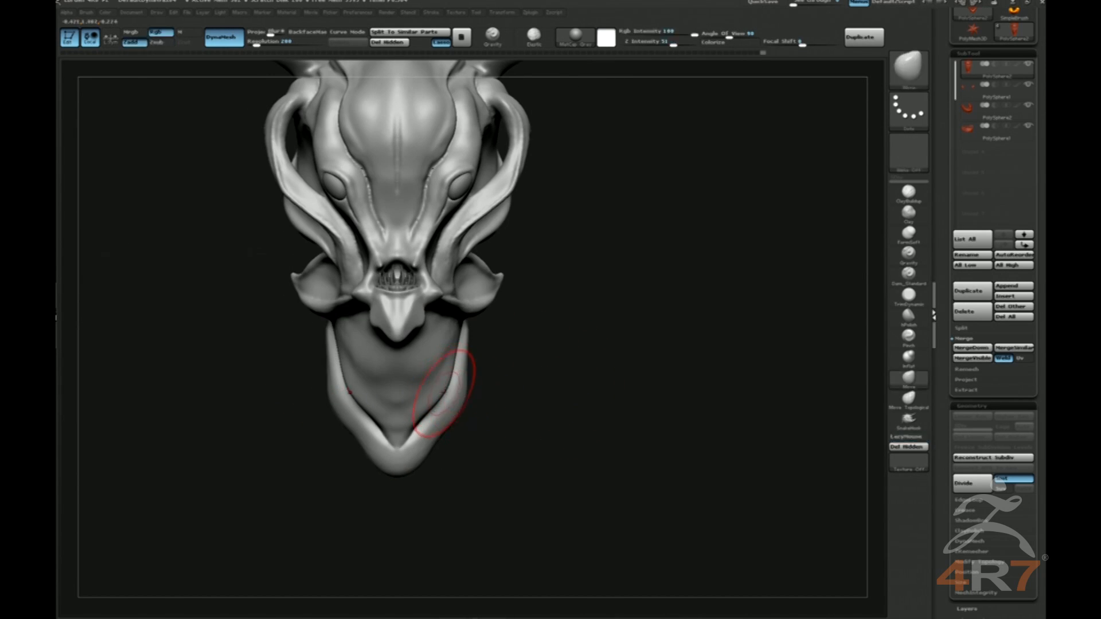
pyautogui.moveTo(497, 390)
pyautogui.mouseDown()
pyautogui.moveTo(455, 400)
pyautogui.moveTo(575, 386)
pyautogui.mouseUp()
# Raise a round bump on each side of the V-shaped collar with the Inflate brush.
pyautogui.press('b')
pyautogui.press('f')
pyautogui.press('s')
pyautogui.press('b')
pyautogui.press('s')
pyautogui.press('t')
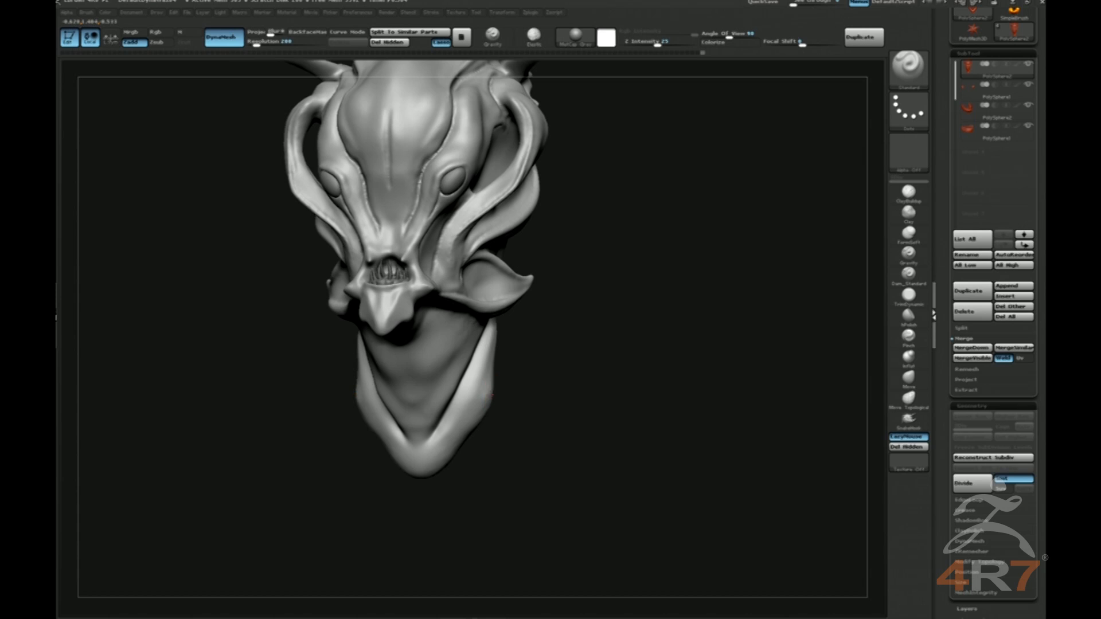
pyautogui.press('b')
pyautogui.press('i')
pyautogui.press('n')
pyautogui.click(490, 394)
pyautogui.keyDown('alt'); pyautogui.moveTo(516, 395); pyautogui.dragTo(590, 373); pyautogui.keyUp('alt')
# Develop the row of bumps along the collar, shaping them with the Move and FormSoft brushes.
pyautogui.press('b')
pyautogui.press('m')
pyautogui.press('v')
pyautogui.press('b')
pyautogui.press('f')
pyautogui.press('s')
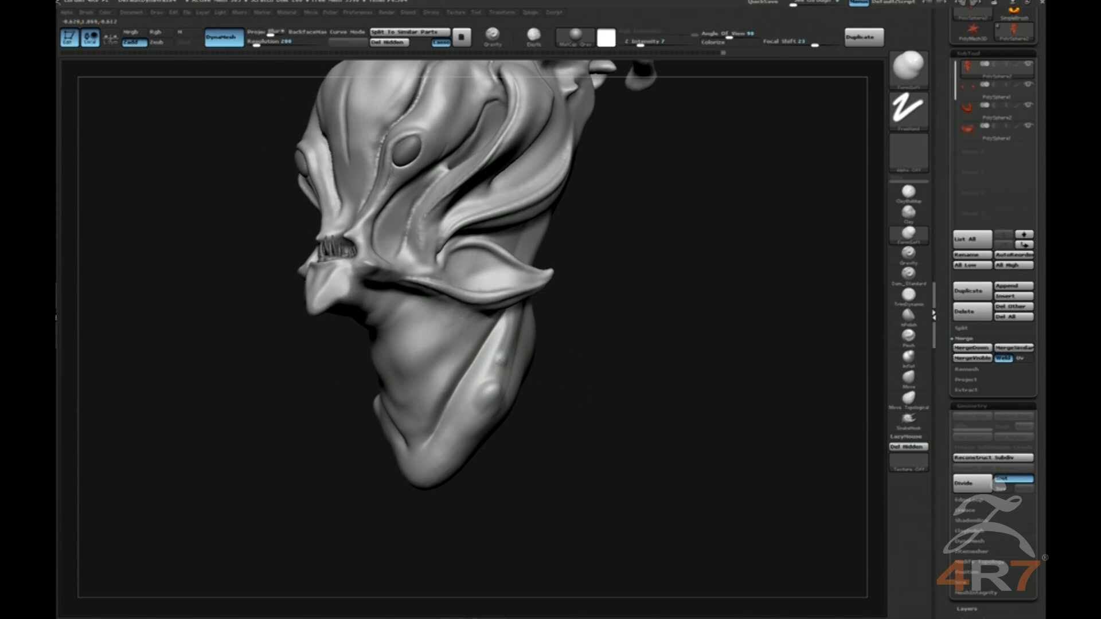
pyautogui.moveTo(597, 352)
pyautogui.mouseDown()
pyautogui.moveTo(597, 375)
pyautogui.moveTo(503, 363)
pyautogui.moveTo(531, 355)
pyautogui.mouseUp()
pyautogui.press('b')
pyautogui.press('m')
pyautogui.press('v')
pyautogui.press('b')
pyautogui.press('f')
pyautogui.press('s')
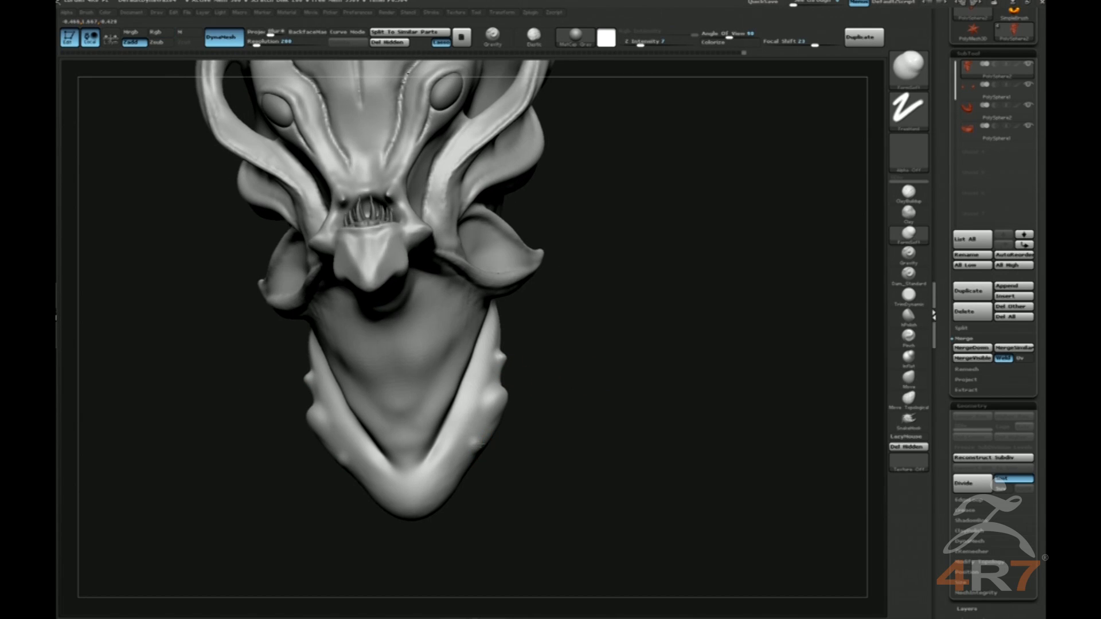
# Adjust the throat and the outline of the bumpy collar with a resized Move brush.
pyautogui.press('b')
pyautogui.press('m')
pyautogui.press('v')
pyautogui.moveTo(528, 436)
pyautogui.mouseDown()
pyautogui.moveTo(622, 391)
pyautogui.moveTo(558, 388)
pyautogui.mouseUp()
pyautogui.press('s')
pyautogui.moveTo(355, 363)
pyautogui.mouseDown()
pyautogui.moveTo(368, 363)
pyautogui.moveTo(347, 370)
pyautogui.moveTo(350, 400)
pyautogui.mouseUp()
pyautogui.moveTo(591, 368)
pyautogui.keyDown('alt'); pyautogui.mouseDown()
pyautogui.moveTo(666, 344)
pyautogui.moveTo(635, 385)
pyautogui.mouseUp(); pyautogui.keyUp('alt')
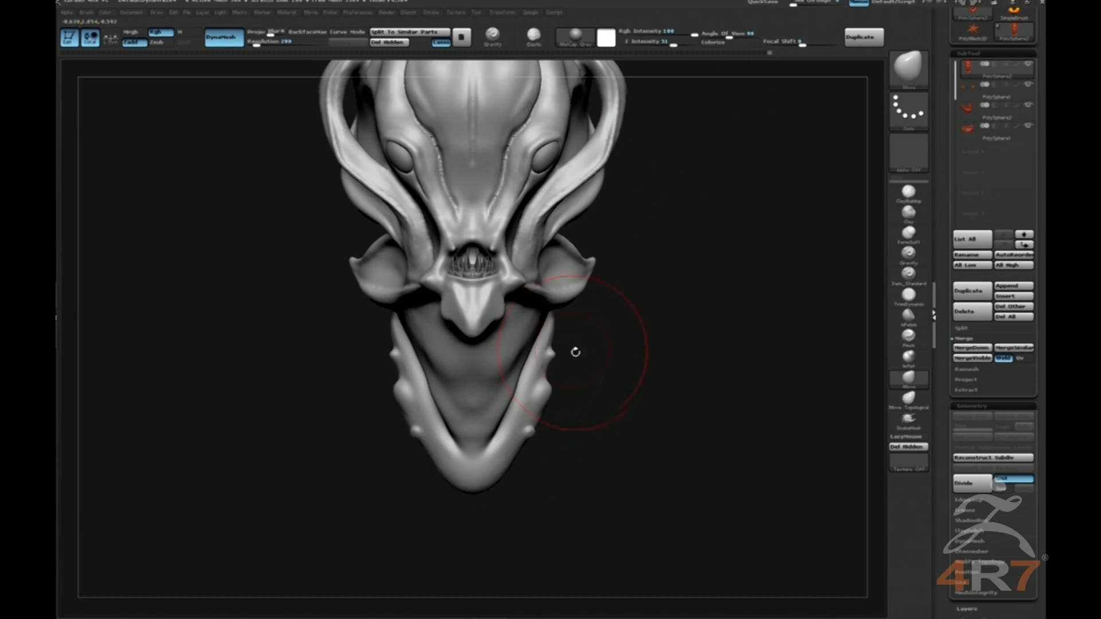
pyautogui.moveTo(550, 400); pyautogui.dragTo(553, 402)
# Poke a small dent into the centre of each collar bump with the Dam_Standard brush.
pyautogui.press('s')
pyautogui.moveTo(717, 393)
pyautogui.mouseDown()
pyautogui.moveTo(652, 386)
pyautogui.moveTo(661, 476)
pyautogui.moveTo(719, 487)
pyautogui.mouseUp()
pyautogui.press('b')
pyautogui.press('d')
pyautogui.press('s')
pyautogui.moveTo(567, 326); pyautogui.dragTo(570, 328)
pyautogui.hotkey('ctrl', 'z')
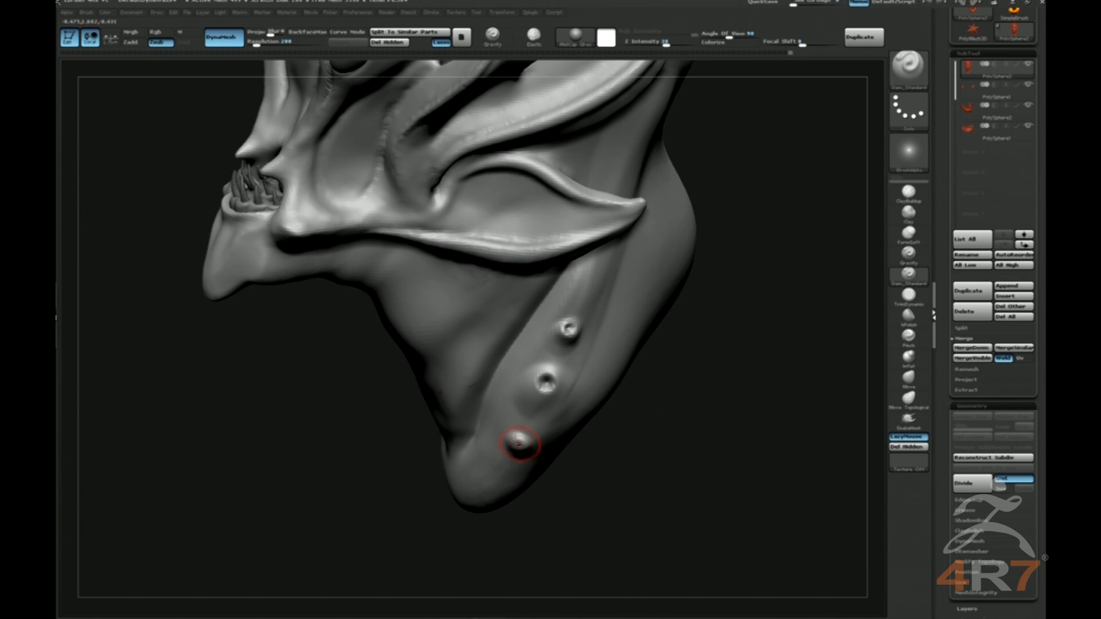
# Smooth the collar surface around the upper bump and refine it with the Standard brush.
pyautogui.moveTo(683, 449)
pyautogui.mouseDown()
pyautogui.moveTo(726, 357)
pyautogui.moveTo(720, 371)
pyautogui.moveTo(682, 361)
pyautogui.mouseUp()
pyautogui.keyDown('shift'); pyautogui.moveTo(557, 312); pyautogui.dragTo(533, 322); pyautogui.keyUp('shift')
pyautogui.press('b')
pyautogui.press('s')
pyautogui.press('t')
pyautogui.moveTo(709, 317); pyautogui.dragTo(687, 329)
# Select the CurveTube brush and reshape its curve falloff into a downward slope.
pyautogui.press('b')
pyautogui.press('c')
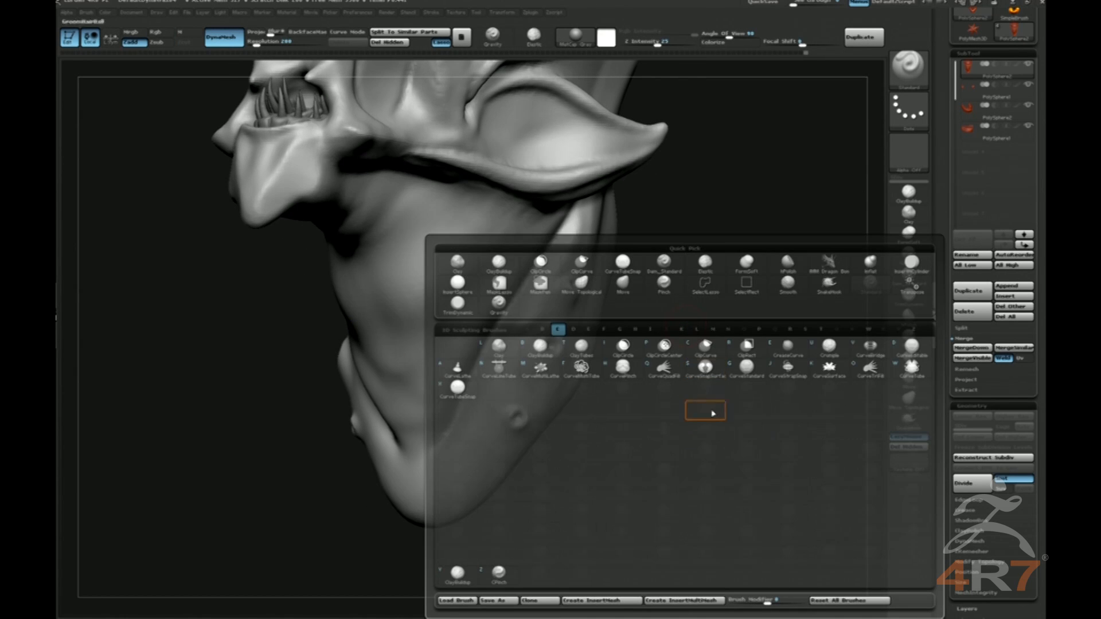
pyautogui.click(912, 369)
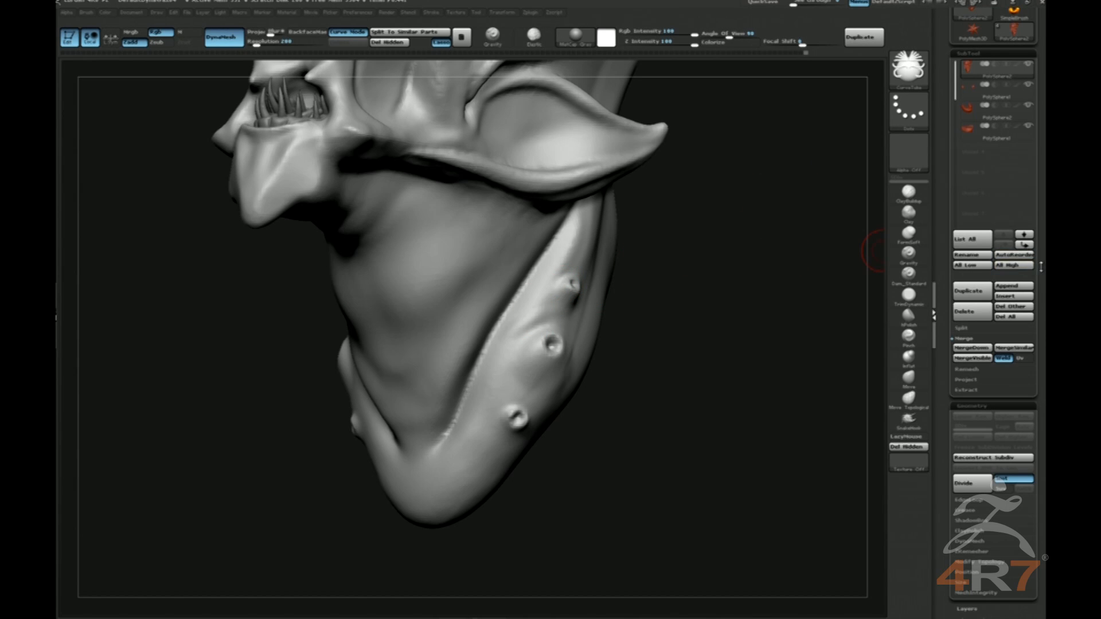
pyautogui.moveTo(1037, 250); pyautogui.dragTo(1044, 179)
pyautogui.moveTo(1022, 405)
pyautogui.mouseDown()
pyautogui.moveTo(1037, 250)
pyautogui.moveTo(948, 238)
pyautogui.moveTo(955, 205)
pyautogui.moveTo(1026, 258)
pyautogui.mouseUp()
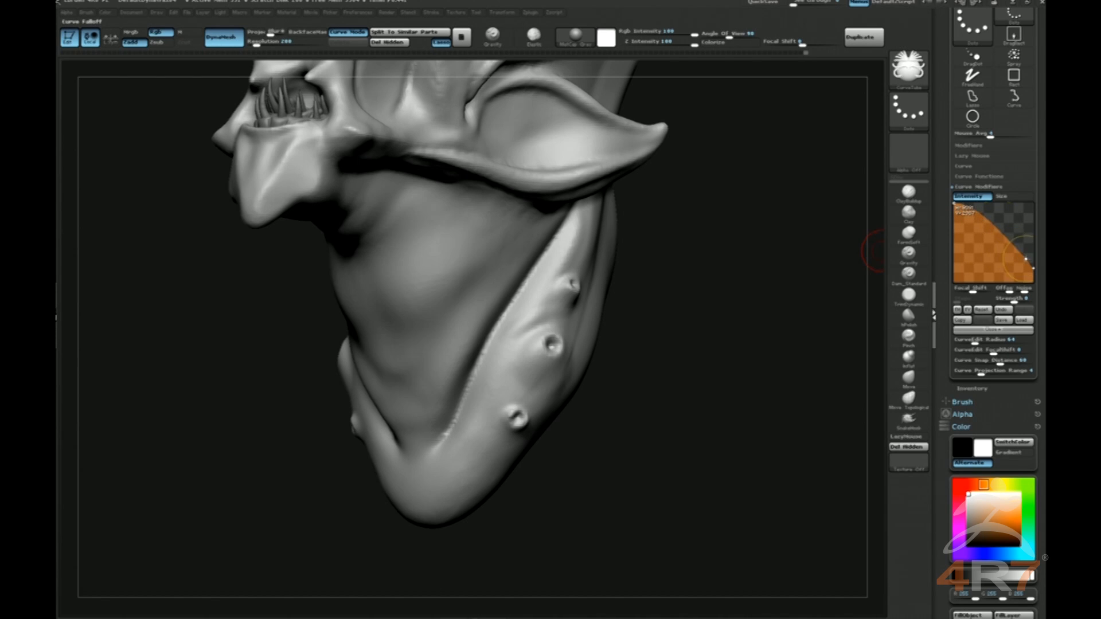
# Undo a test tube on the middle collar bump and make the curve falloff control the tube's size.
pyautogui.moveTo(620, 290); pyautogui.dragTo(625, 289)
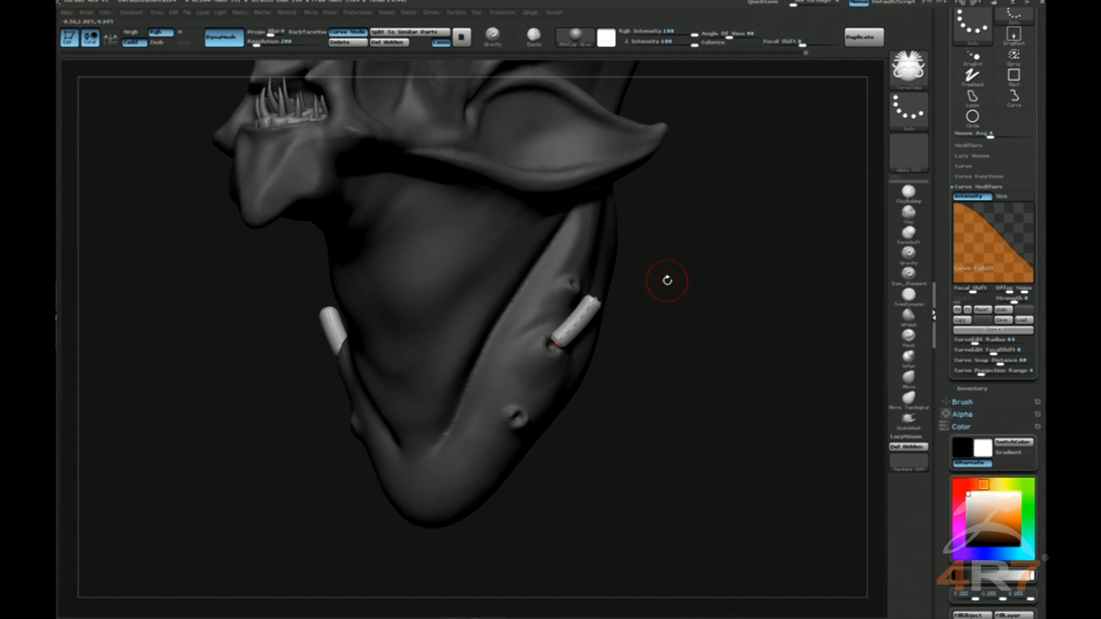
pyautogui.hotkey('ctrl', 'z')
pyautogui.click(1007, 198)
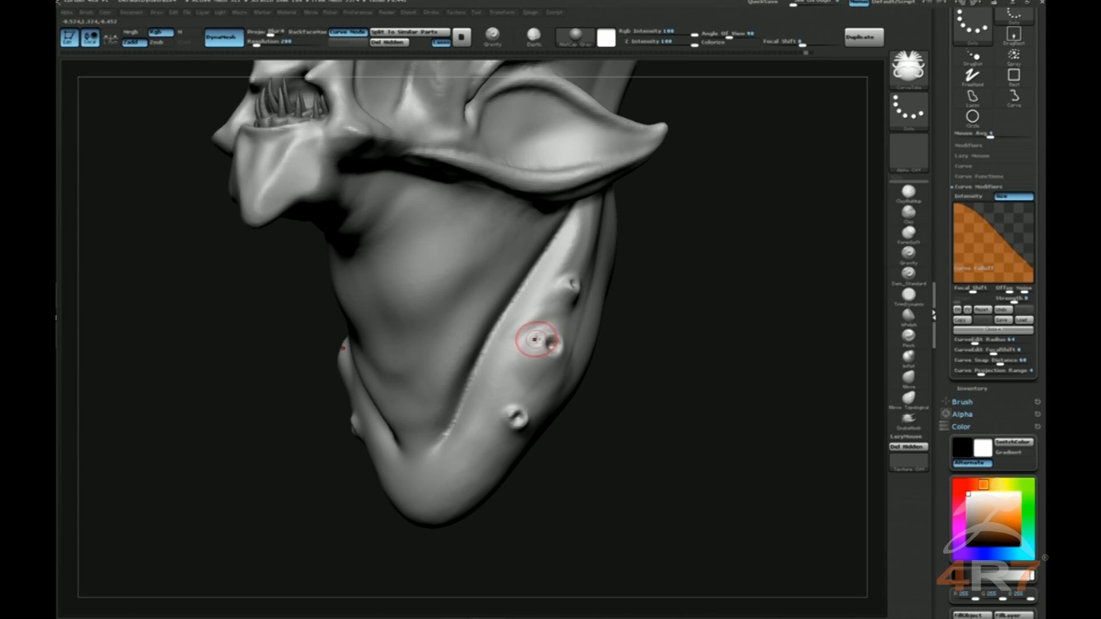
# Resize the CurveTube brush and draw a thin tapered spike out of the middle collar bump, undoing unsatisfactory attempts.
pyautogui.moveTo(580, 327); pyautogui.dragTo(629, 293)
pyautogui.hotkey('ctrl', 'z')
pyautogui.press('s')
pyautogui.moveTo(652, 344); pyautogui.dragTo(647, 344)
pyautogui.moveTo(553, 344); pyautogui.dragTo(629, 301)
pyautogui.moveTo(708, 346); pyautogui.dragTo(785, 346)
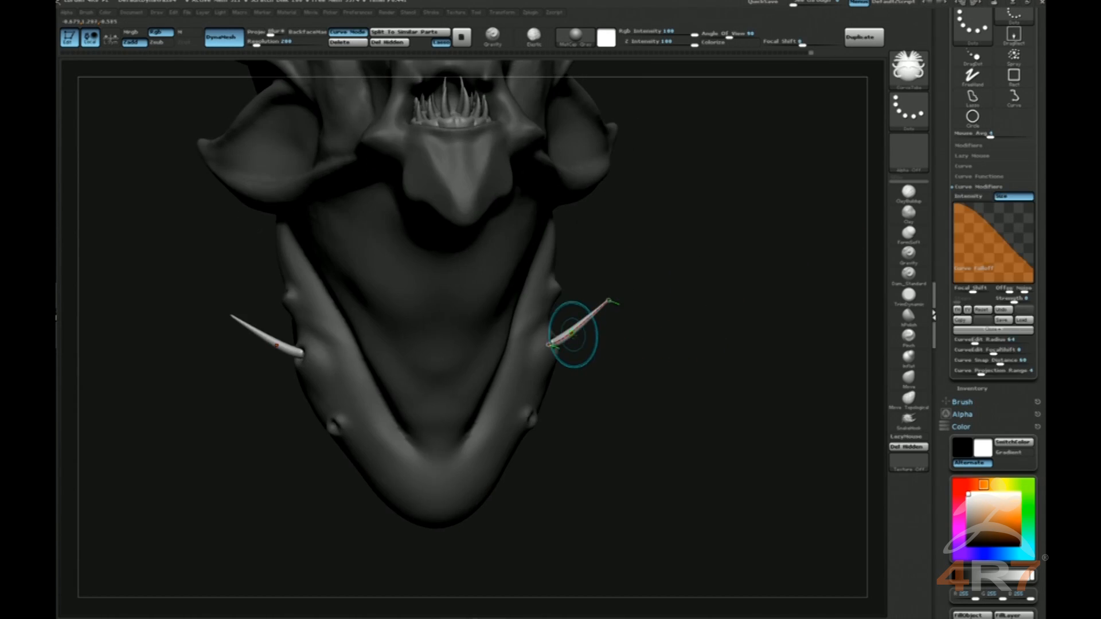
pyautogui.hotkey('ctrl', 'z')
pyautogui.keyDown('shift'); pyautogui.moveTo(587, 339); pyautogui.dragTo(591, 359); pyautogui.keyUp('shift')
# Draw tapered spikes out of the upper and lower collar bumps.
pyautogui.moveTo(623, 276); pyautogui.dragTo(593, 238)
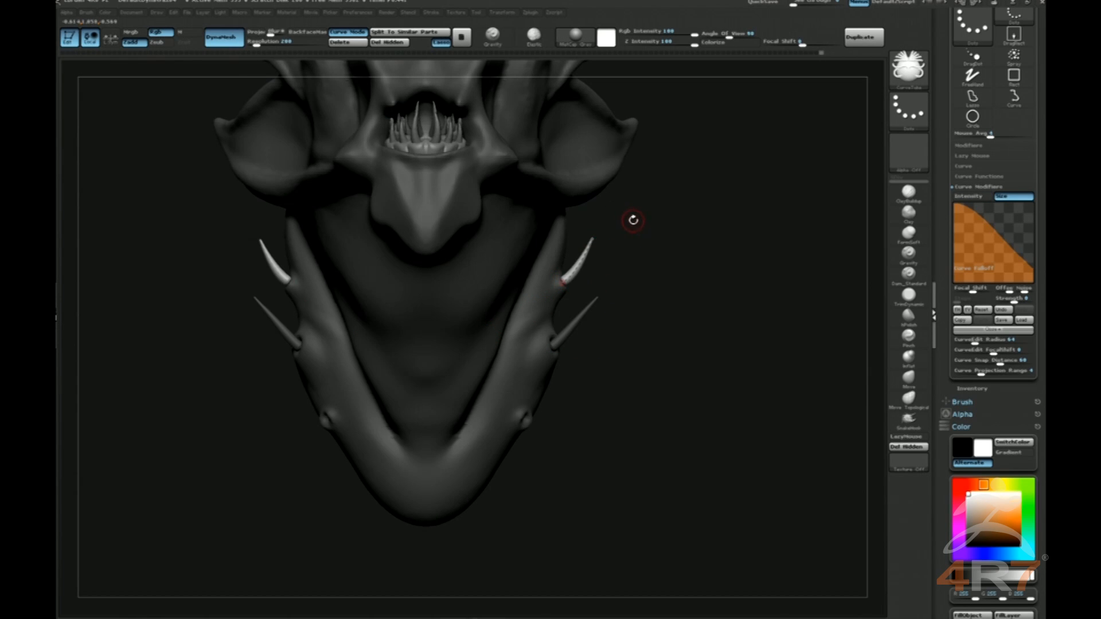
pyautogui.moveTo(525, 419); pyautogui.dragTo(564, 383)
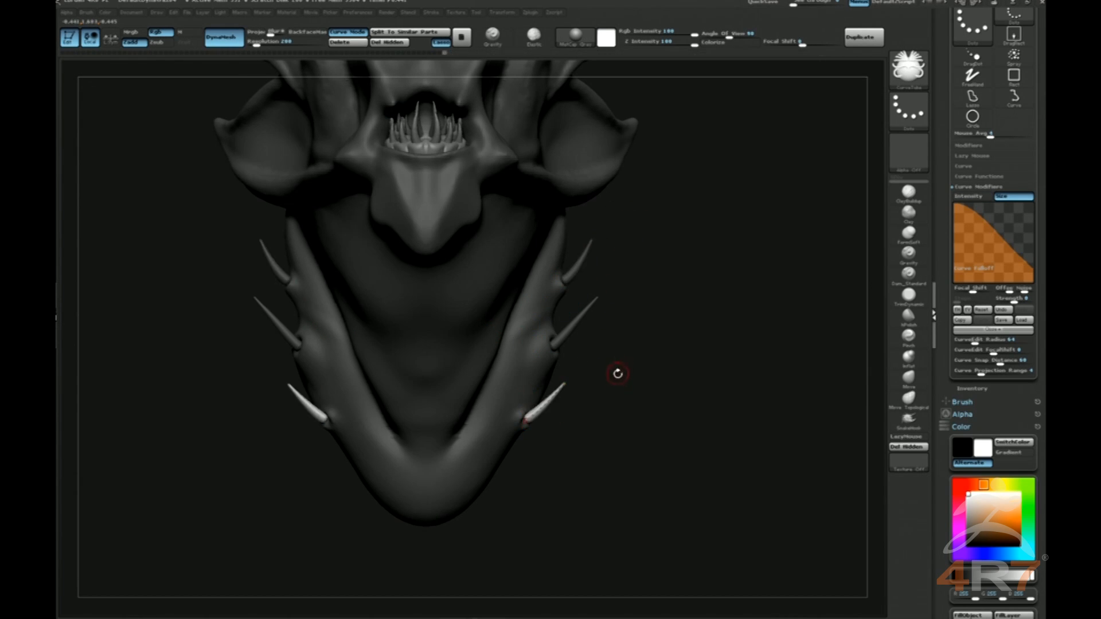
pyautogui.click(491, 373)
# Separate the spikes from the head into their own subtools with Split To Similar Parts.
pyautogui.keyDown('alt'); pyautogui.moveTo(690, 357); pyautogui.dragTo(704, 333); pyautogui.keyUp('alt')
pyautogui.click(406, 35)
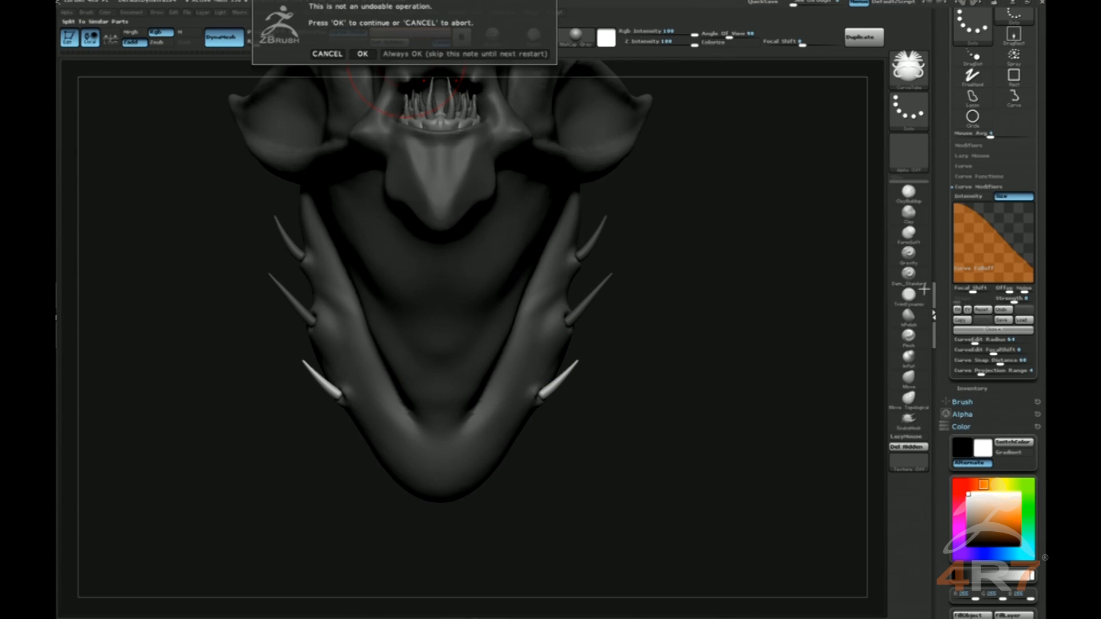
pyautogui.click(363, 53)
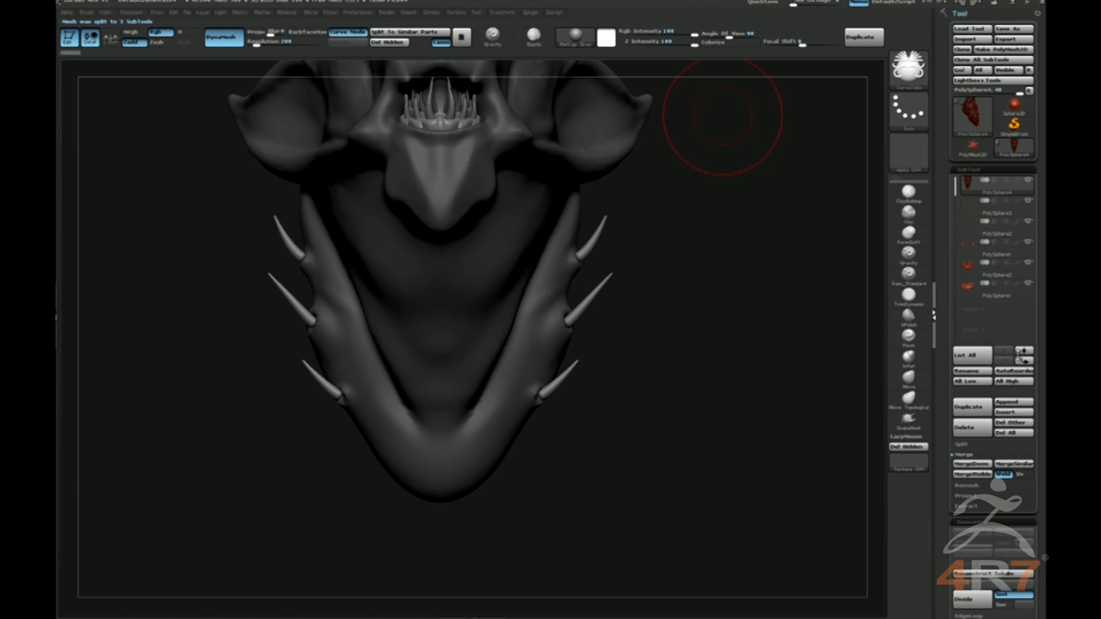
# Adjust the middle pair of spikes on their bumps with a resized Move Topological brush.
pyautogui.click(972, 218)
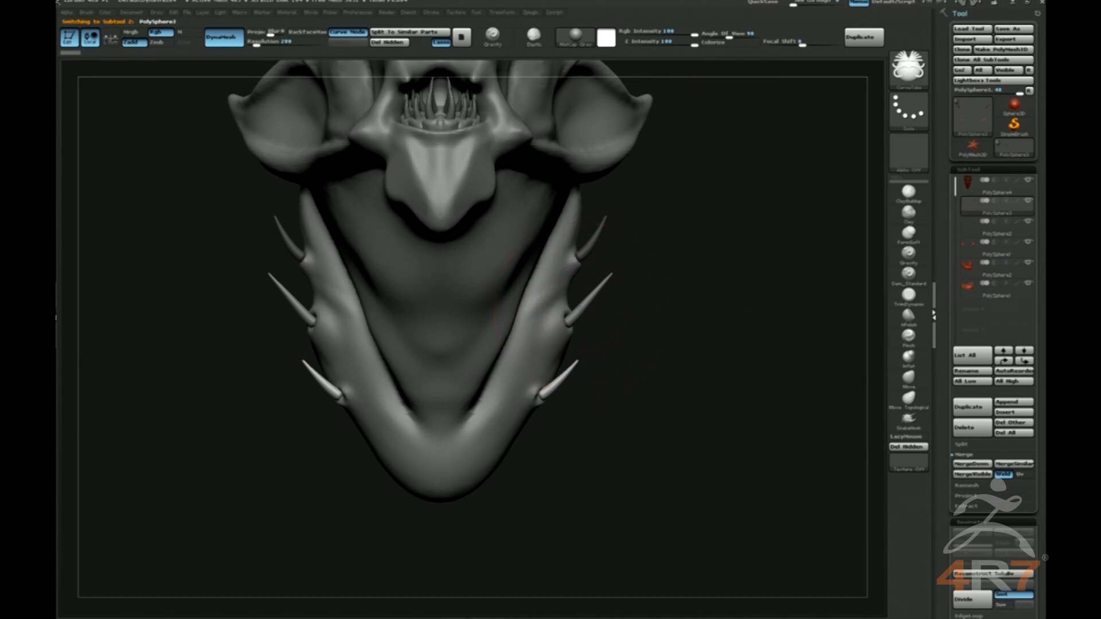
pyautogui.press('b')
pyautogui.press('m')
pyautogui.press('t')
pyautogui.press('s')
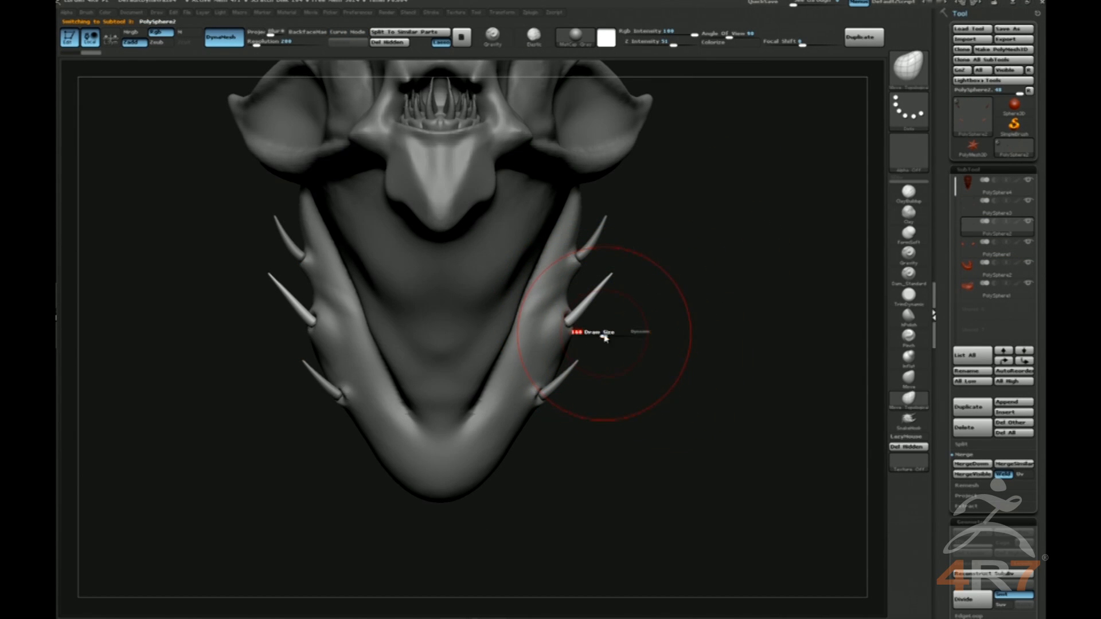
pyautogui.moveTo(574, 327); pyautogui.dragTo(570, 327)
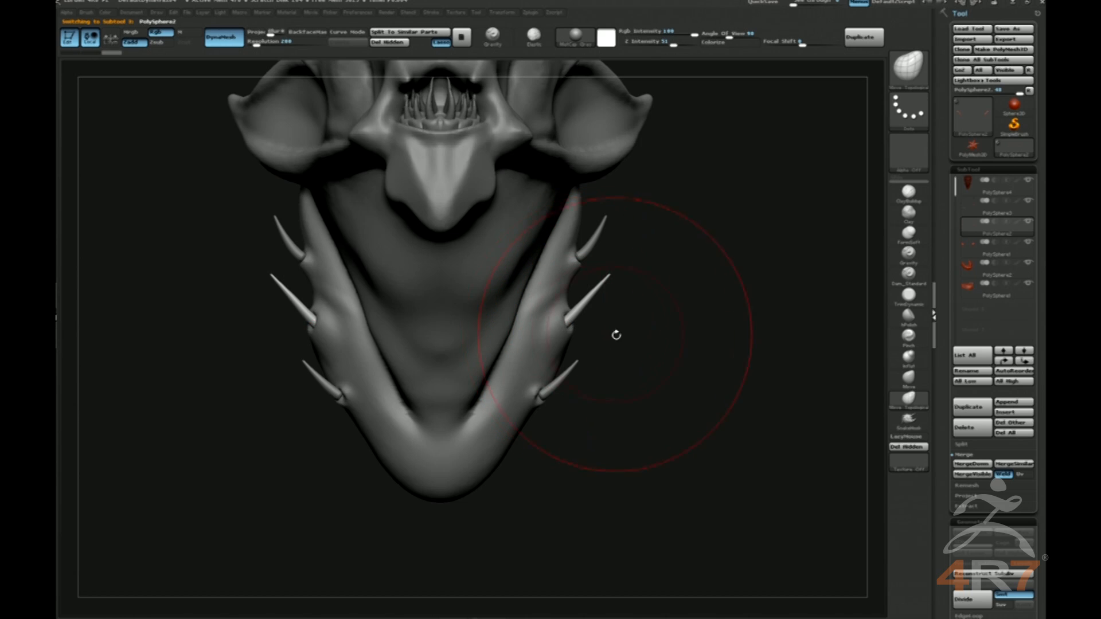
# Activate the lower spikes' subtool and nudge them into their bumps with a resized Move Topological brush.
pyautogui.keyDown('ctrl'); pyautogui.moveTo(616, 334); pyautogui.dragTo(613, 367, button='right'); pyautogui.keyUp('ctrl')
pyautogui.moveTo(589, 409); pyautogui.dragTo(579, 408)
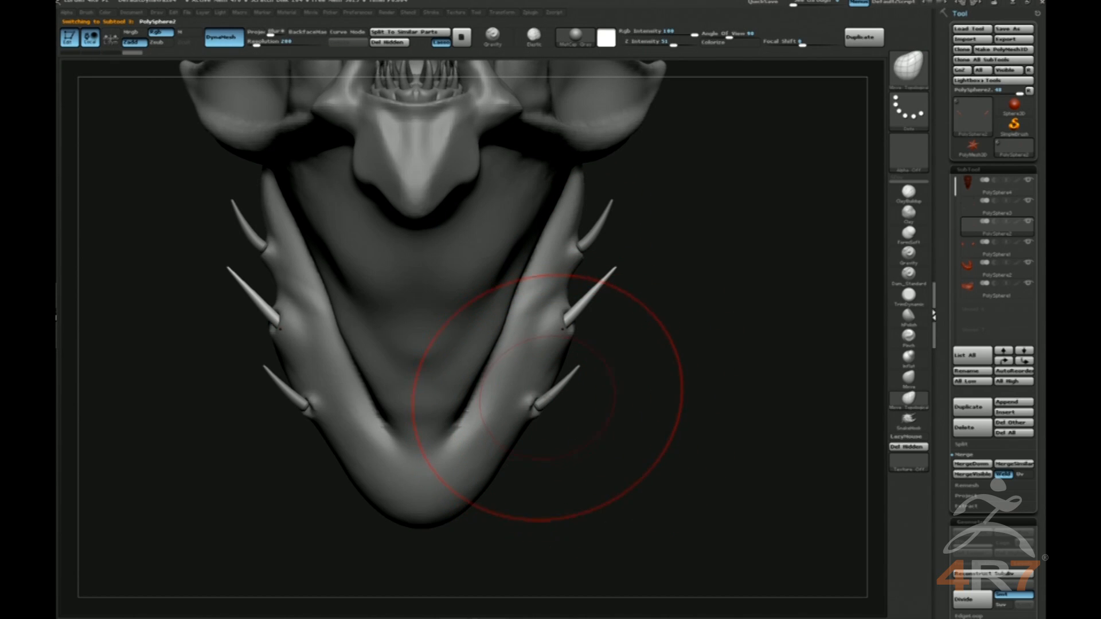
pyautogui.keyDown('alt'); pyautogui.click(539, 404); pyautogui.keyUp('alt')
pyautogui.press('s')
pyautogui.moveTo(538, 403); pyautogui.dragTo(544, 399)
pyautogui.moveTo(637, 338); pyautogui.dragTo(579, 335)
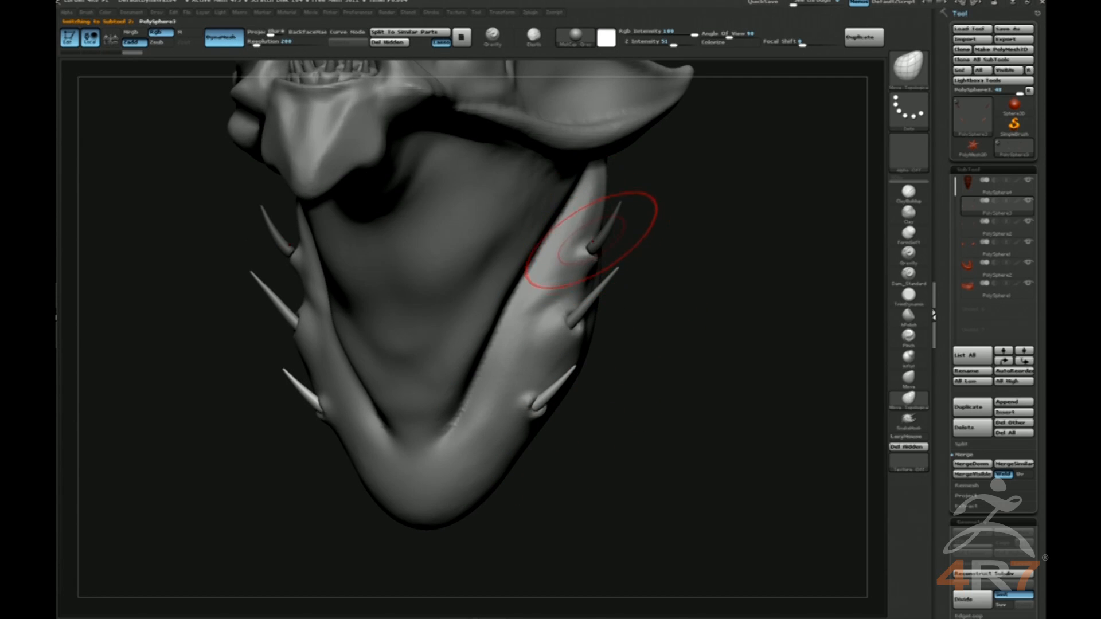
pyautogui.moveTo(668, 239)
pyautogui.mouseDown()
pyautogui.moveTo(597, 221)
pyautogui.moveTo(597, 247)
pyautogui.moveTo(607, 252)
pyautogui.mouseUp()
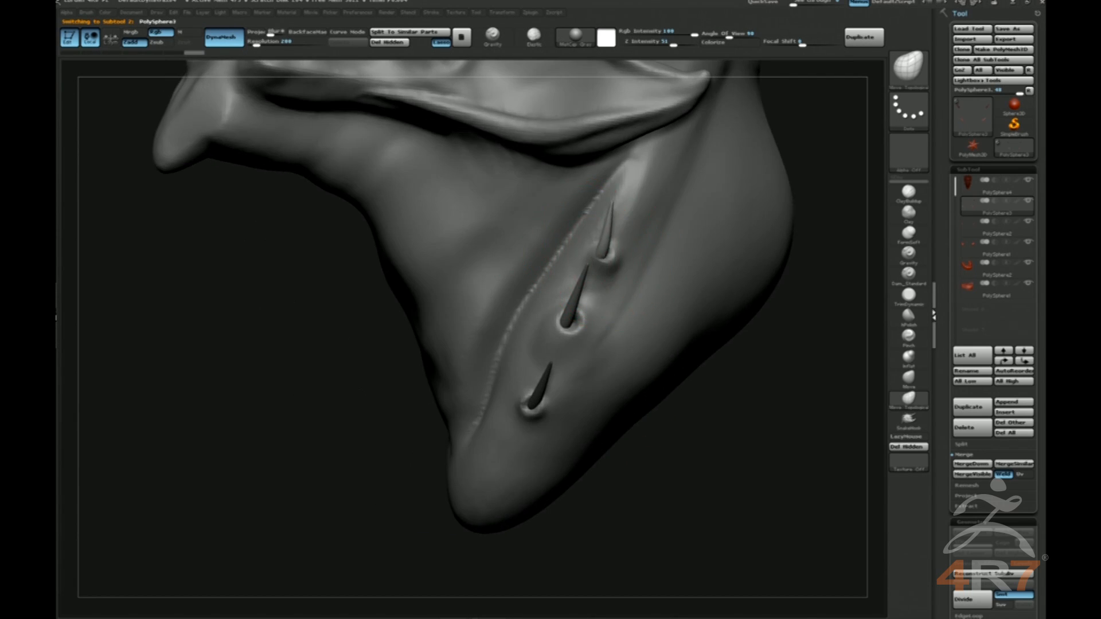
# Switch to the head subtool and work the skin around the neck spikes' bases with the Gravity brush.
pyautogui.moveTo(695, 311); pyautogui.dragTo(651, 327)
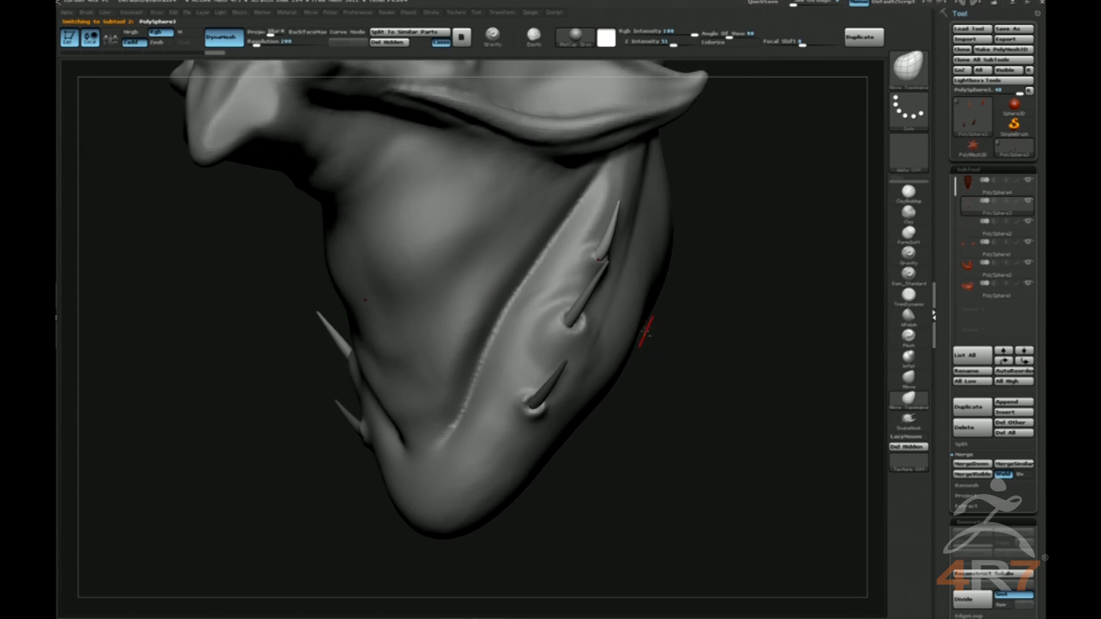
pyautogui.keyDown('alt'); pyautogui.click(609, 320); pyautogui.keyUp('alt')
pyautogui.press('1')
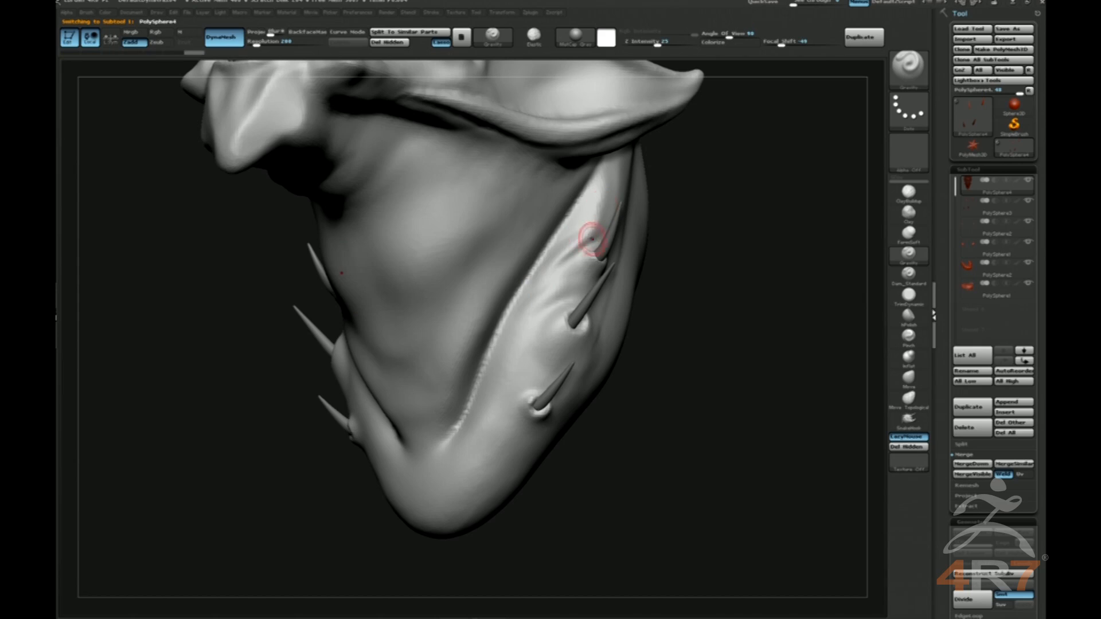
pyautogui.press('2')
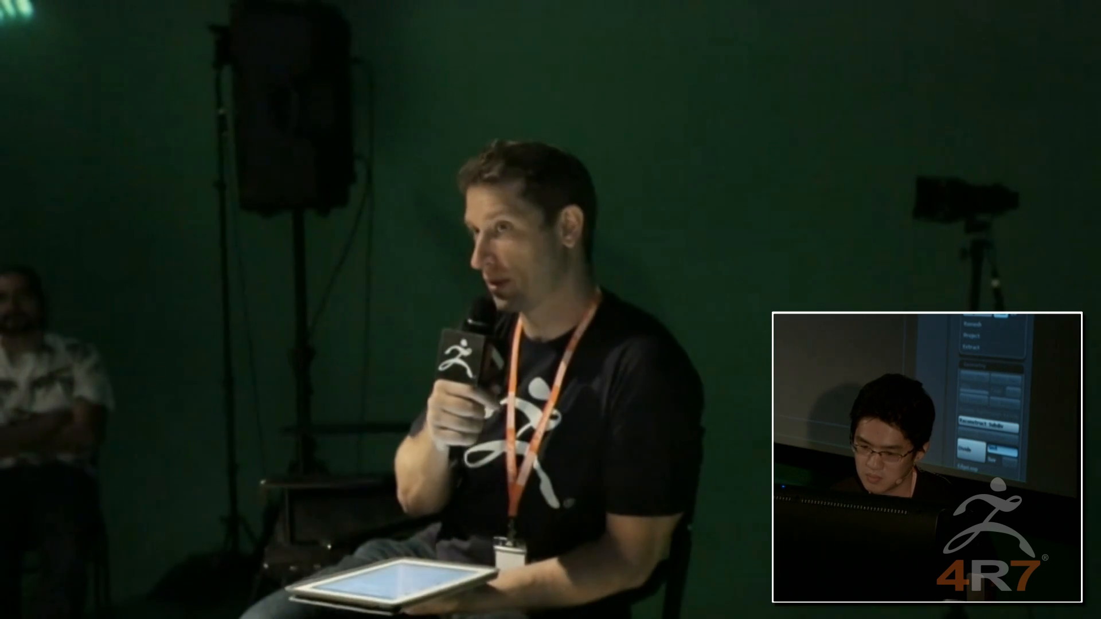
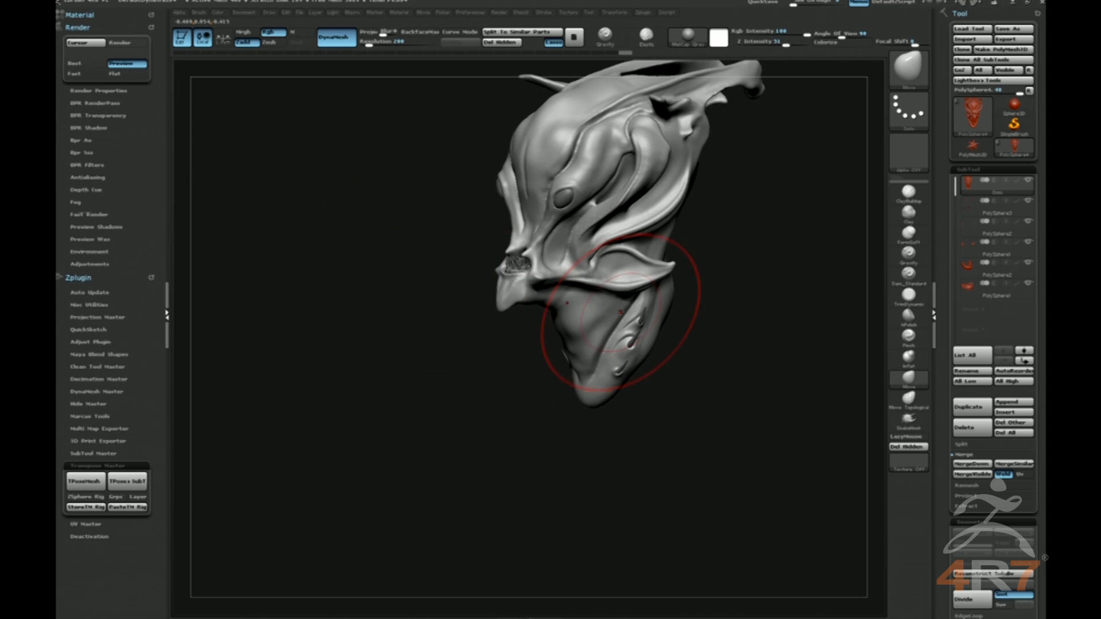
# Create a TPoseMesh of all subtools and try reshaping the chin with the Move brush.
pyautogui.moveTo(596, 412); pyautogui.dragTo(401, 430)
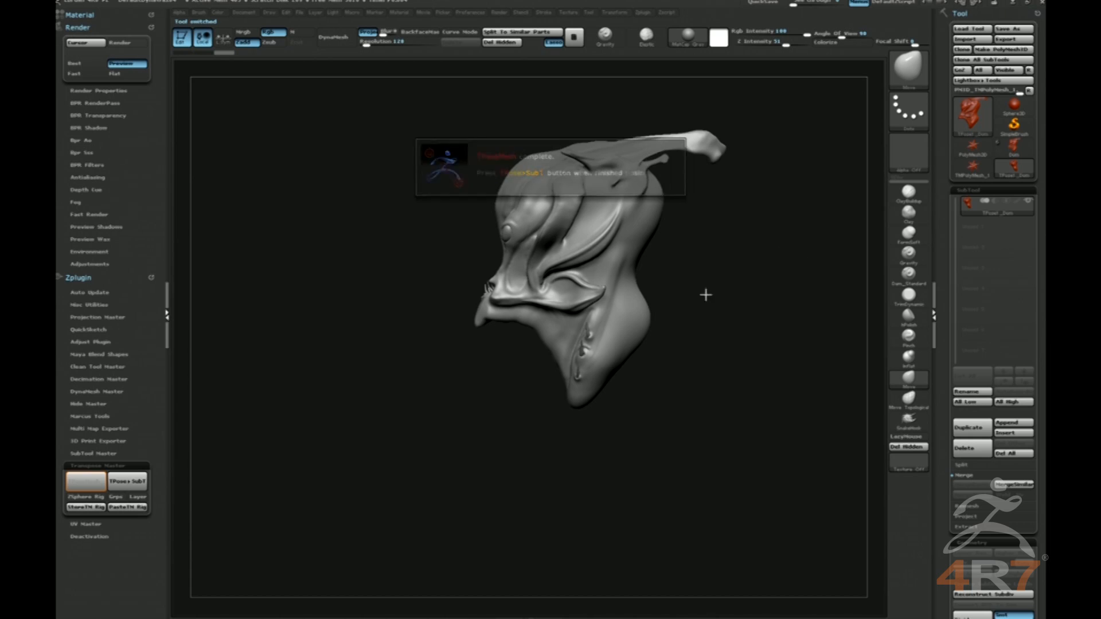
pyautogui.moveTo(494, 309)
pyautogui.mouseDown()
pyautogui.moveTo(480, 295)
pyautogui.moveTo(490, 274)
pyautogui.moveTo(474, 274)
pyautogui.mouseUp()
pyautogui.press('s')
pyautogui.press('s')
pyautogui.press('s')
pyautogui.moveTo(401, 281); pyautogui.dragTo(538, 282)
pyautogui.keyDown('alt'); pyautogui.moveTo(553, 243); pyautogui.dragTo(564, 259); pyautogui.keyUp('alt')
pyautogui.moveTo(494, 290); pyautogui.dragTo(486, 294)
pyautogui.press('s')
pyautogui.moveTo(507, 321)
pyautogui.mouseDown()
pyautogui.moveTo(518, 324)
pyautogui.moveTo(480, 326)
pyautogui.mouseUp()
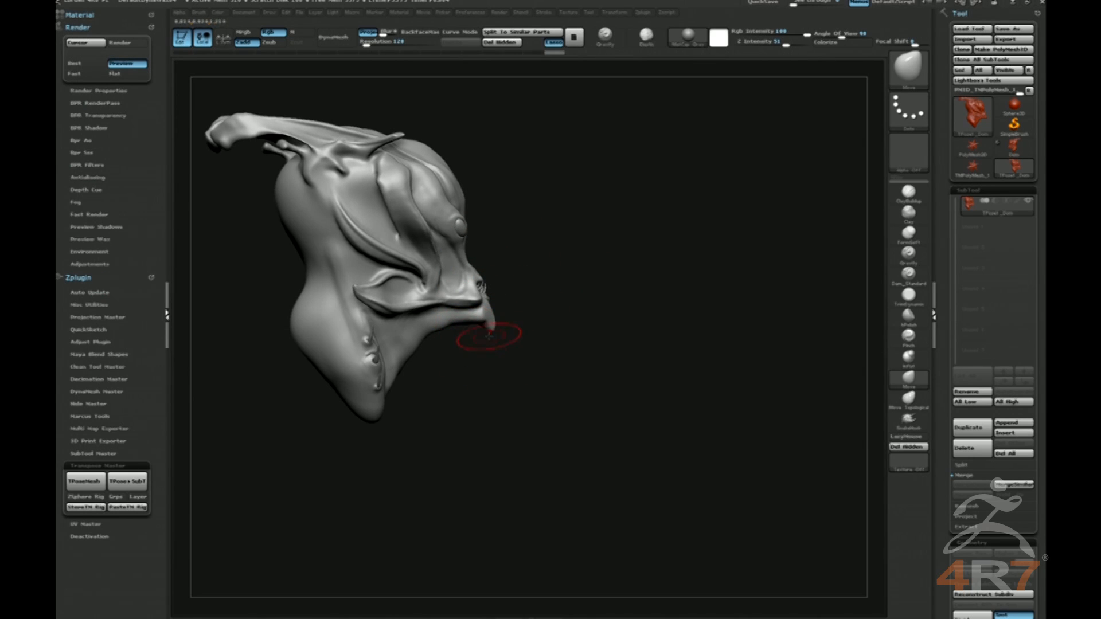
pyautogui.moveTo(503, 330)
pyautogui.mouseDown()
pyautogui.moveTo(493, 387)
pyautogui.moveTo(462, 361)
pyautogui.moveTo(519, 321)
pyautogui.moveTo(524, 331)
pyautogui.mouseUp()
pyautogui.press('ctrl')
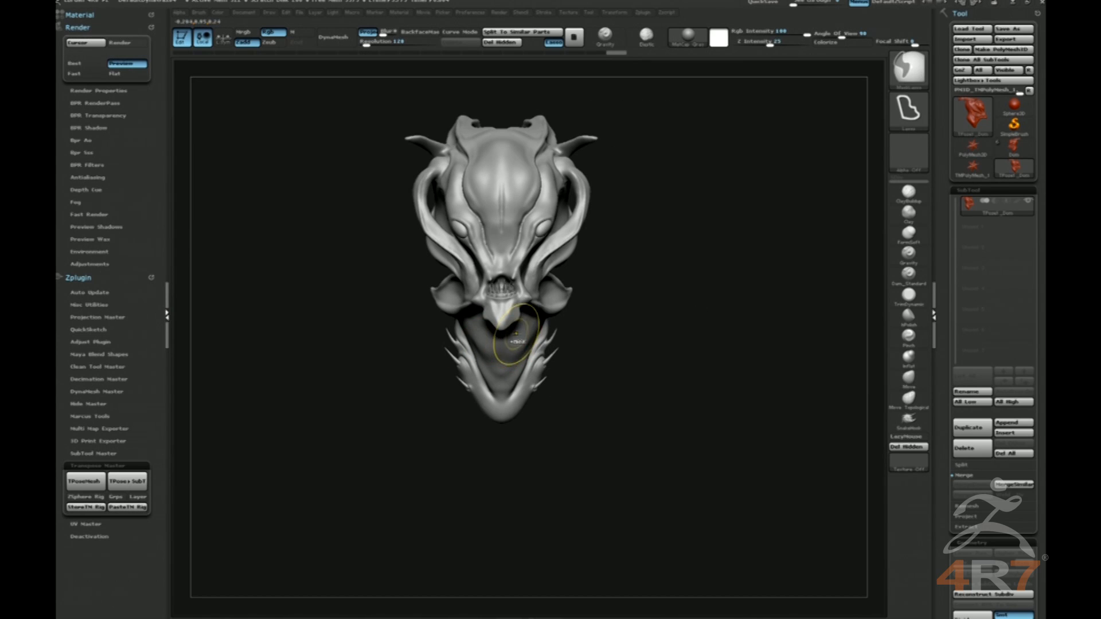
# Undo the Move edits on the TPoseMesh and switch back to the original multi-subtool head.
pyautogui.hotkey('ctrl', 'z')
pyautogui.hotkey('ctrl', 'z')
pyautogui.hotkey('ctrl', 'z')
pyautogui.hotkey('ctrl', 'z')
pyautogui.hotkey('ctrl', 'z')
pyautogui.hotkey('ctrl', 'z')
pyautogui.hotkey('ctrl', 'z')
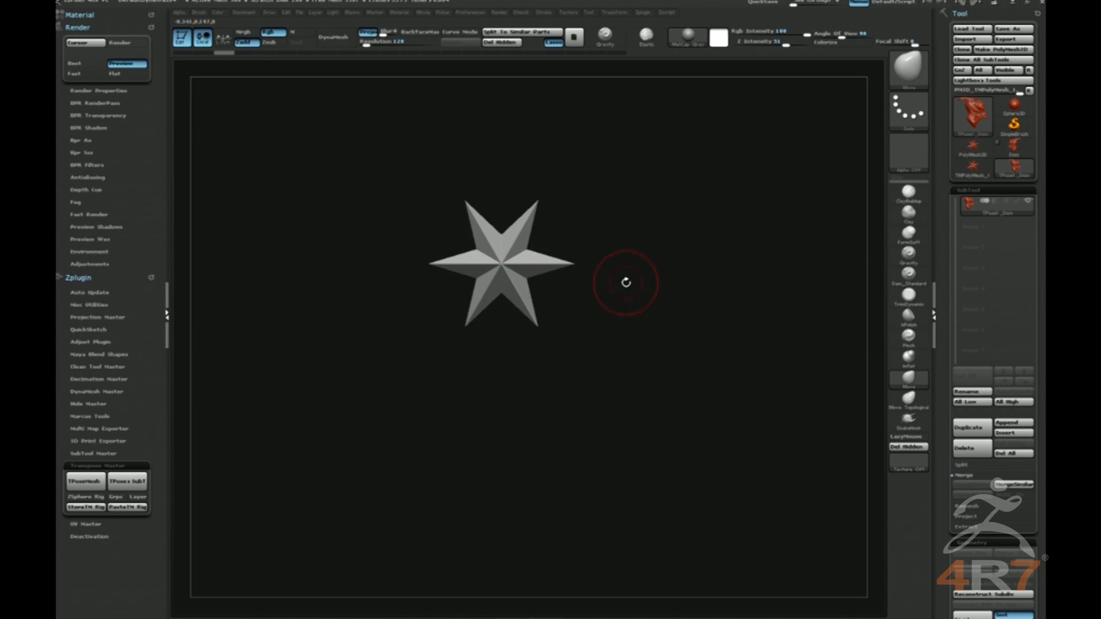
pyautogui.moveTo(627, 283); pyautogui.dragTo(723, 275)
pyautogui.click(966, 136)
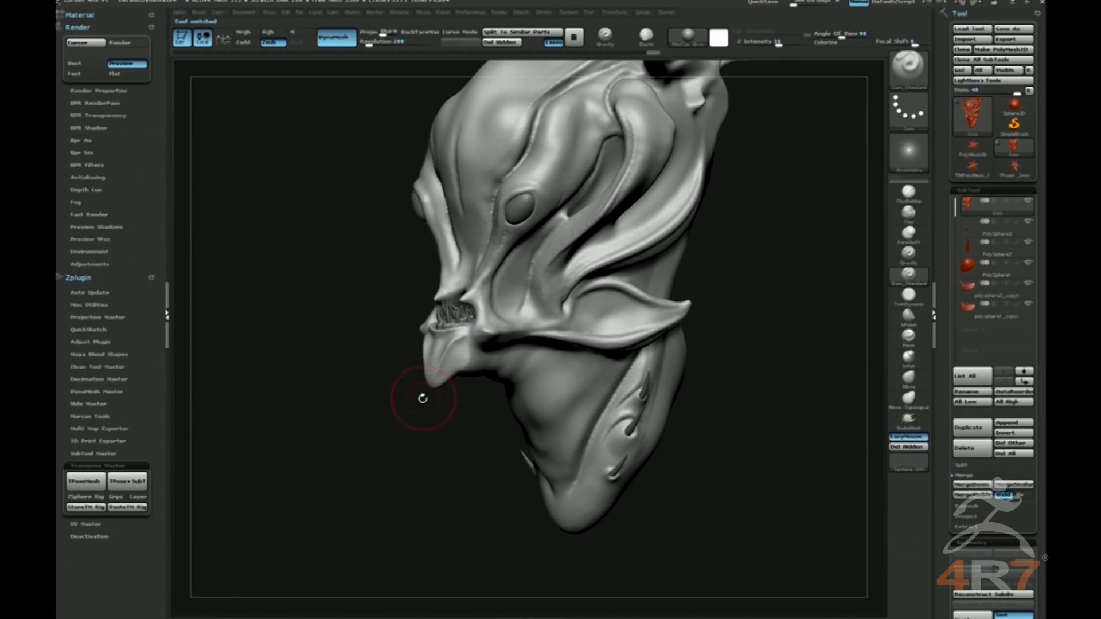
# Flatten the chin's front planes with TrimDynamic and carve creases beneath the mouth with Dam_Standard.
pyautogui.keyDown('shift'); pyautogui.moveTo(423, 388); pyautogui.dragTo(428, 356); pyautogui.keyUp('shift')
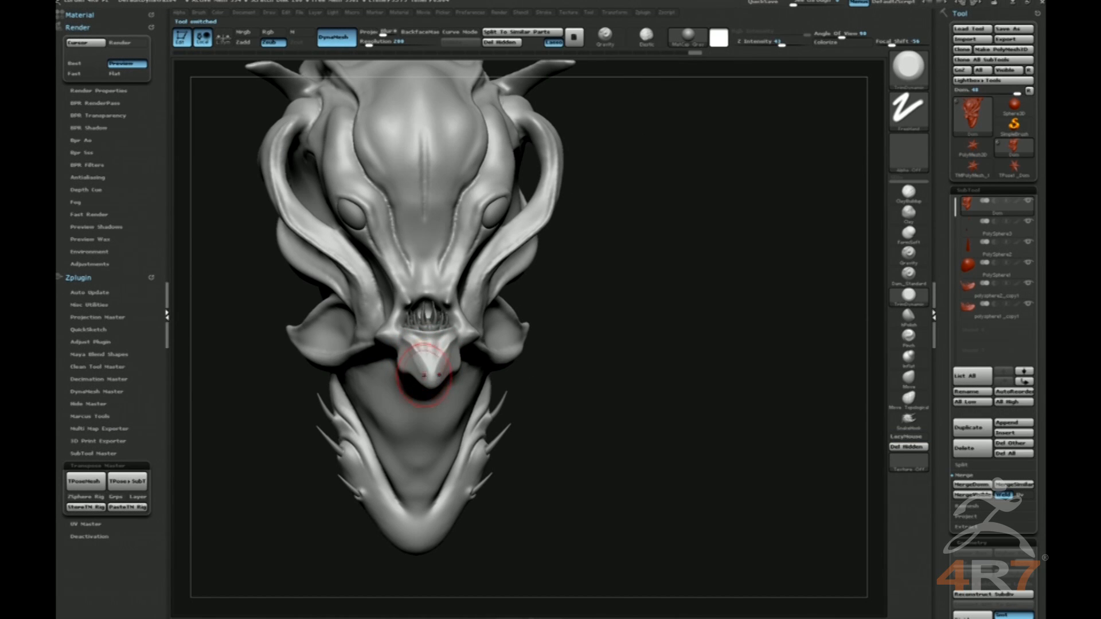
pyautogui.moveTo(572, 364)
pyautogui.mouseDown()
pyautogui.moveTo(629, 401)
pyautogui.moveTo(641, 393)
pyautogui.moveTo(611, 387)
pyautogui.mouseUp()
pyautogui.press('b')
pyautogui.press('d')
pyautogui.press('s')
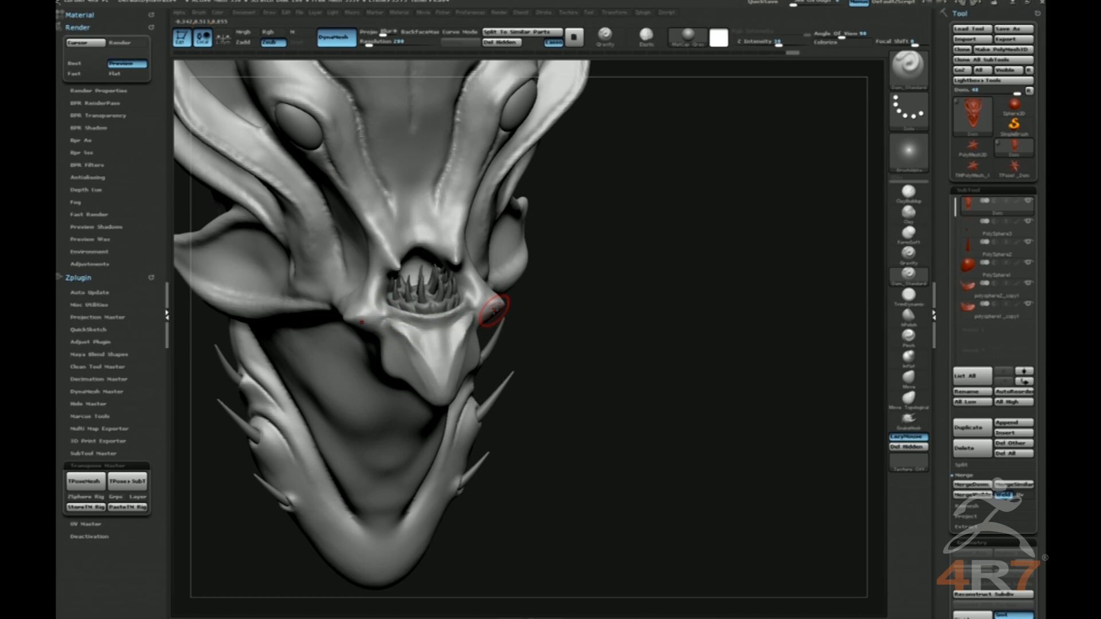
pyautogui.moveTo(703, 257)
pyautogui.mouseDown()
pyautogui.moveTo(734, 280)
pyautogui.moveTo(705, 262)
pyautogui.mouseUp()
pyautogui.moveTo(459, 322); pyautogui.dragTo(411, 328)
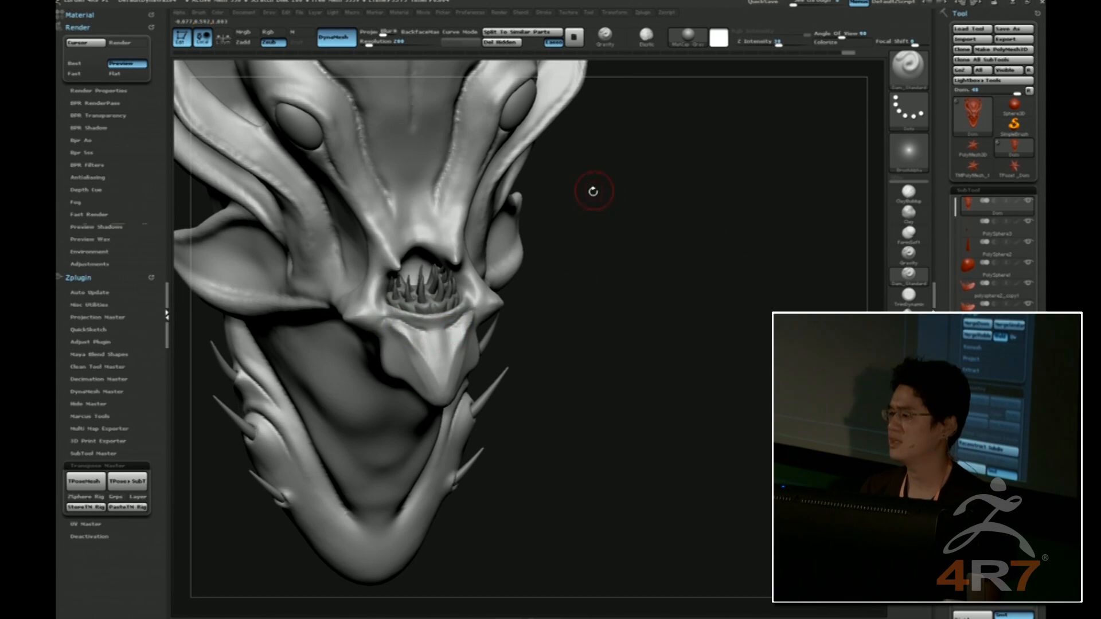
# Cut folds down both sides of the chin with Dam_Standard and fill out their volume with FormSoft.
pyautogui.moveTo(690, 231); pyautogui.dragTo(634, 303)
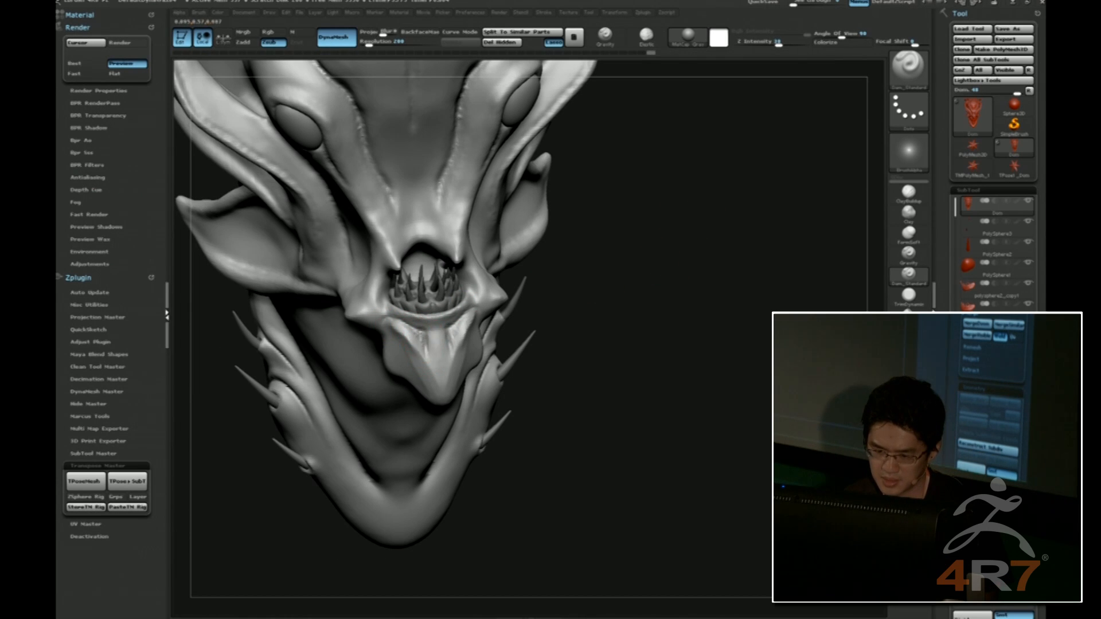
pyautogui.moveTo(529, 343)
pyautogui.mouseDown()
pyautogui.moveTo(466, 339)
pyautogui.moveTo(472, 330)
pyautogui.mouseUp()
pyautogui.moveTo(345, 457)
pyautogui.mouseDown()
pyautogui.moveTo(652, 344)
pyautogui.moveTo(304, 384)
pyautogui.mouseUp()
pyautogui.moveTo(498, 320); pyautogui.dragTo(469, 323)
pyautogui.press('3')
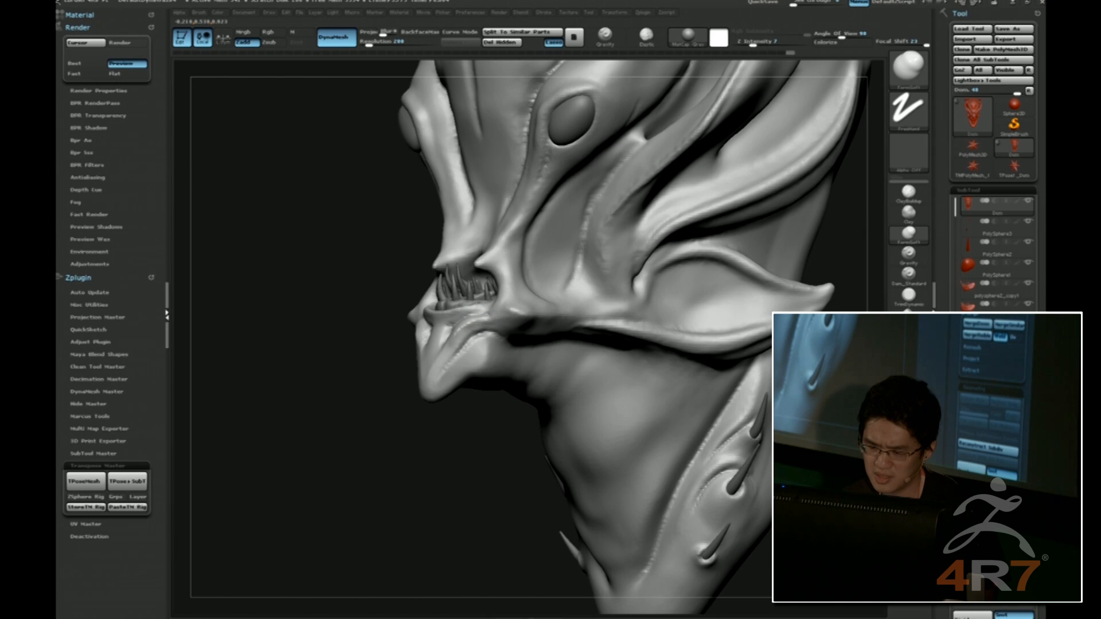
pyautogui.moveTo(317, 391)
pyautogui.mouseDown()
pyautogui.moveTo(797, 344)
pyautogui.moveTo(724, 327)
pyautogui.moveTo(758, 347)
pyautogui.moveTo(785, 310)
pyautogui.mouseUp()
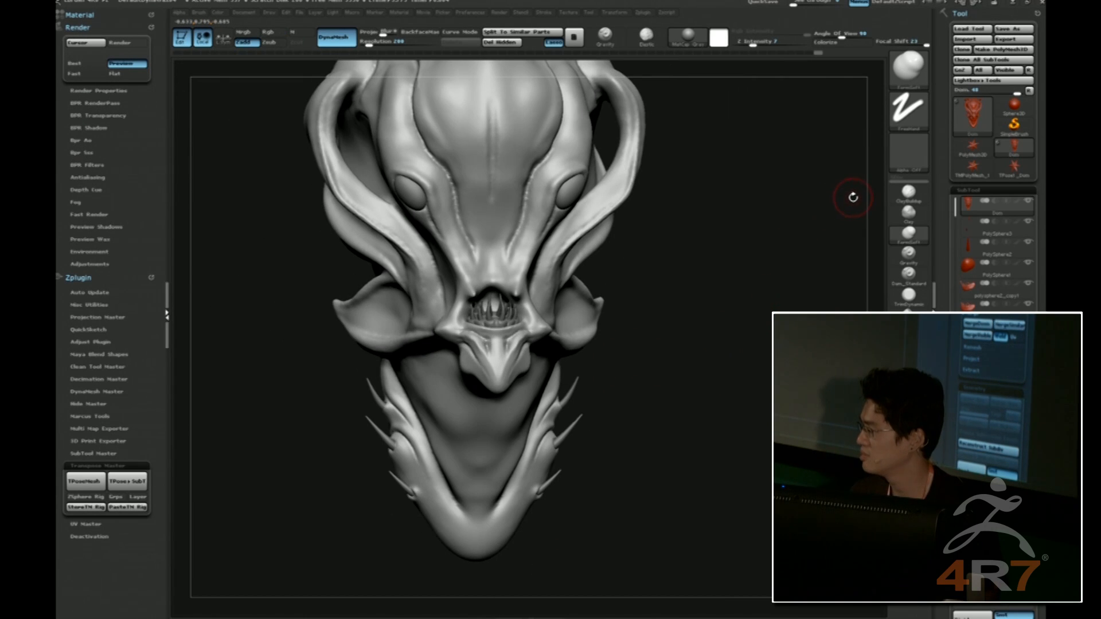
pyautogui.moveTo(746, 270)
pyautogui.mouseDown()
pyautogui.moveTo(742, 289)
pyautogui.moveTo(756, 276)
pyautogui.moveTo(796, 285)
pyautogui.moveTo(716, 301)
pyautogui.mouseUp()
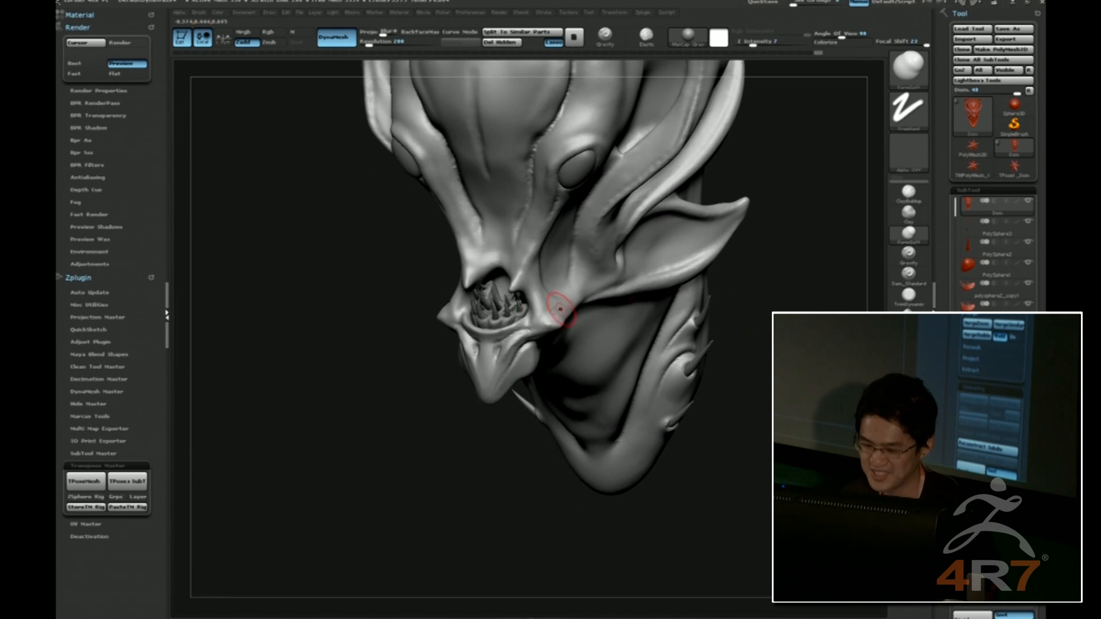
# Carve creases around the pointed mouth corner and the upper chin with Dam_Standard.
pyautogui.press('b')
pyautogui.press('d')
pyautogui.press('s')
pyautogui.moveTo(364, 427); pyautogui.dragTo(375, 413)
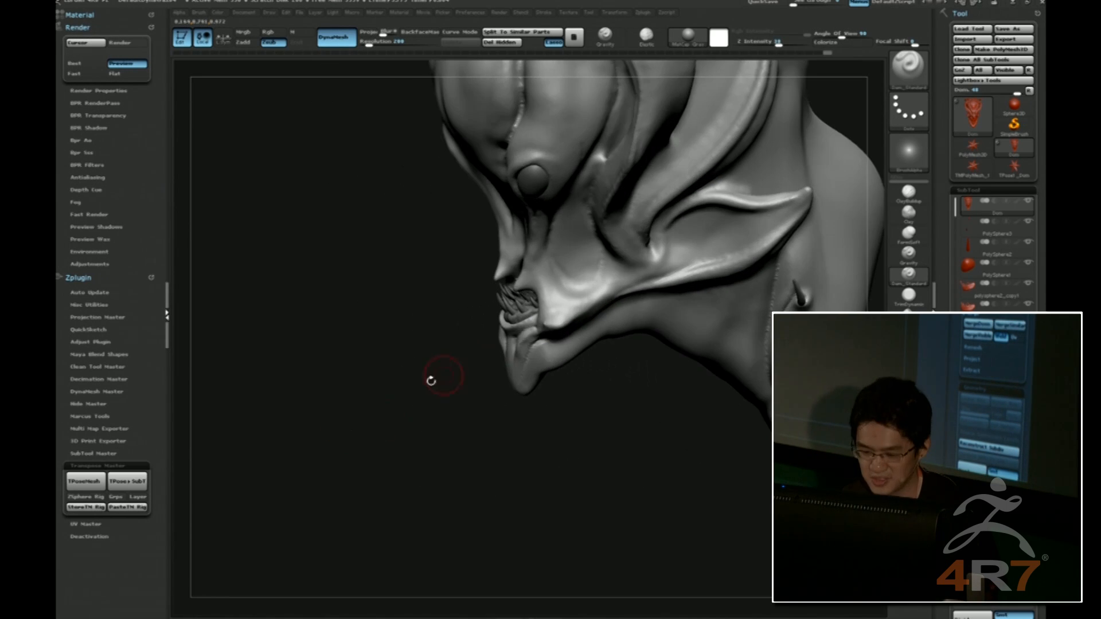
pyautogui.moveTo(532, 402)
pyautogui.mouseDown()
pyautogui.moveTo(708, 349)
pyautogui.moveTo(777, 302)
pyautogui.moveTo(548, 318)
pyautogui.mouseUp()
pyautogui.moveTo(459, 332); pyautogui.dragTo(465, 364)
# Build up a raised ridge from the mouth corner back to the cheek fin with FormSoft.
pyautogui.press('b')
pyautogui.press('f')
pyautogui.press('o')
pyautogui.moveTo(568, 336); pyautogui.dragTo(574, 337)
pyautogui.moveTo(355, 358)
pyautogui.mouseDown()
pyautogui.moveTo(340, 290)
pyautogui.moveTo(350, 241)
pyautogui.mouseUp()
pyautogui.moveTo(668, 240); pyautogui.dragTo(688, 208)
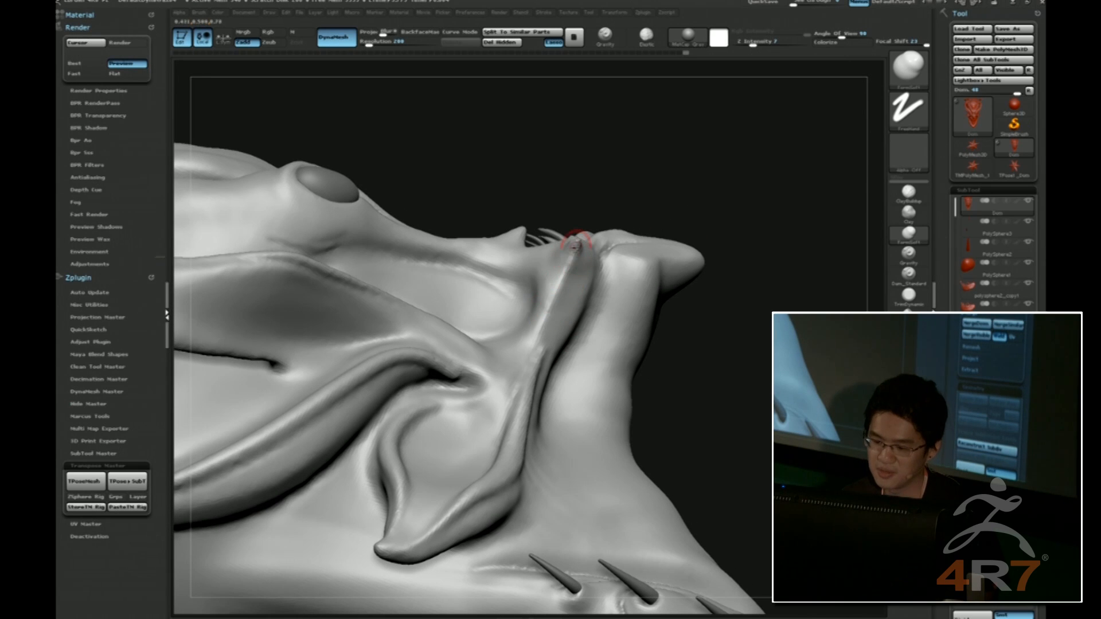
pyautogui.moveTo(595, 245); pyautogui.dragTo(530, 329)
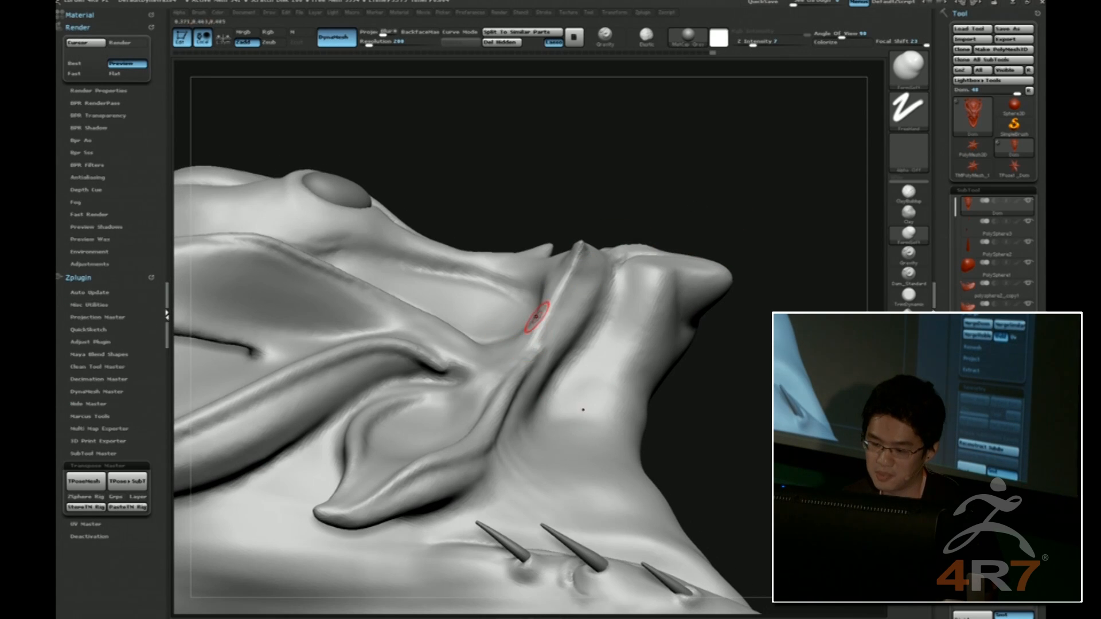
pyautogui.moveTo(712, 189)
pyautogui.mouseDown()
pyautogui.moveTo(725, 174)
pyautogui.moveTo(711, 229)
pyautogui.mouseUp()
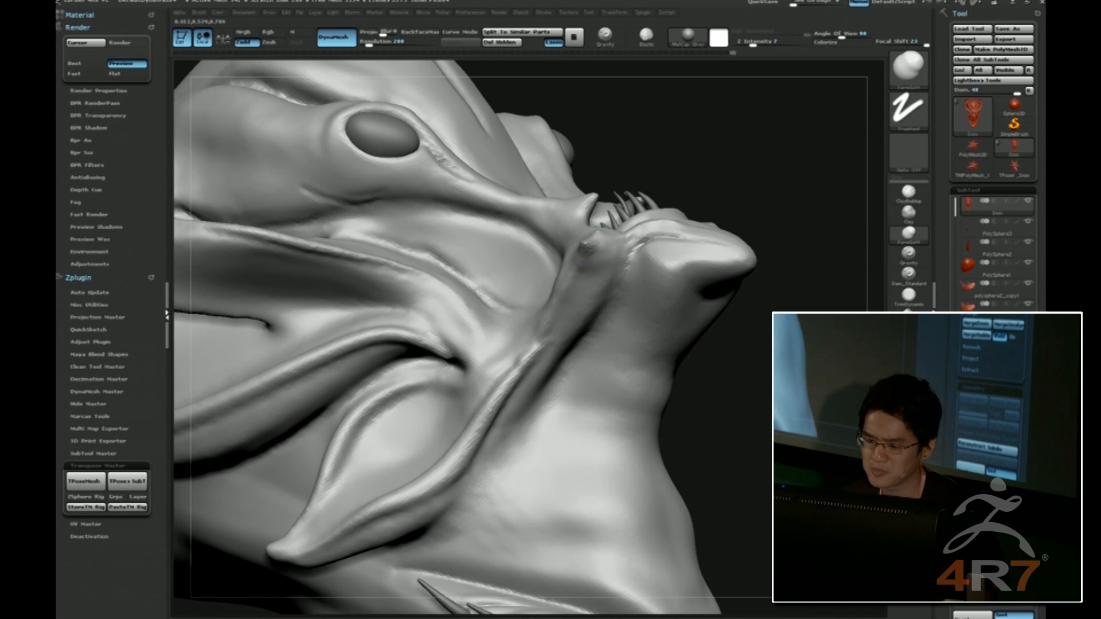
pyautogui.moveTo(750, 169); pyautogui.dragTo(590, 246)
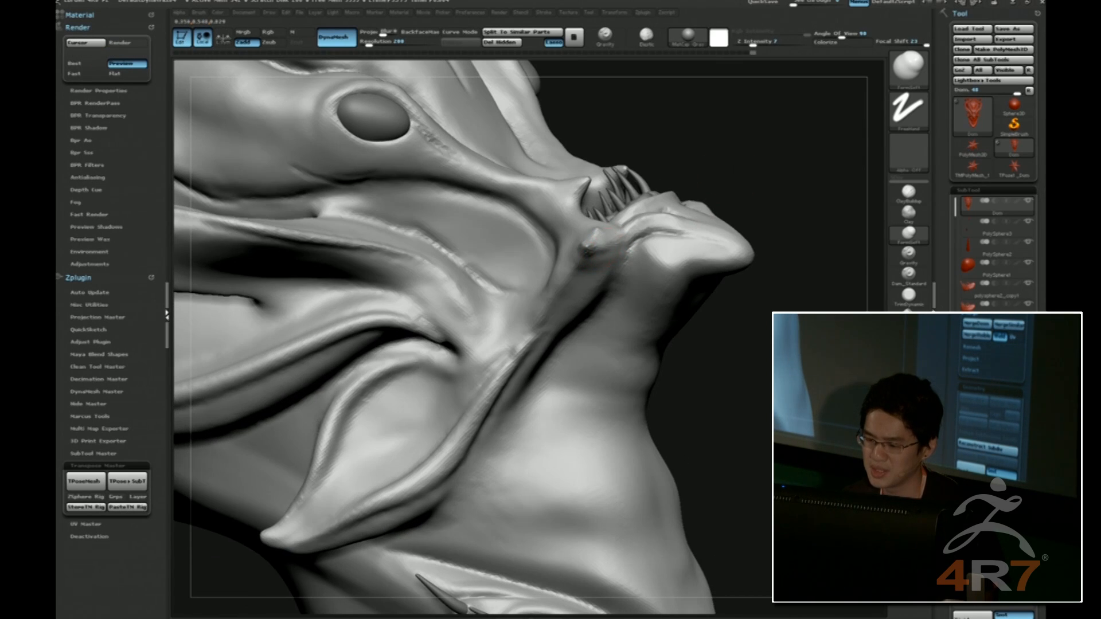
# Carve grooves at the mouth corner and beneath the jaw ridge back toward the cheek fin with Dam_Standard.
pyautogui.moveTo(736, 177); pyautogui.dragTo(736, 195)
pyautogui.press('b')
pyautogui.press('d')
pyautogui.press('s')
pyautogui.moveTo(602, 259); pyautogui.dragTo(629, 255)
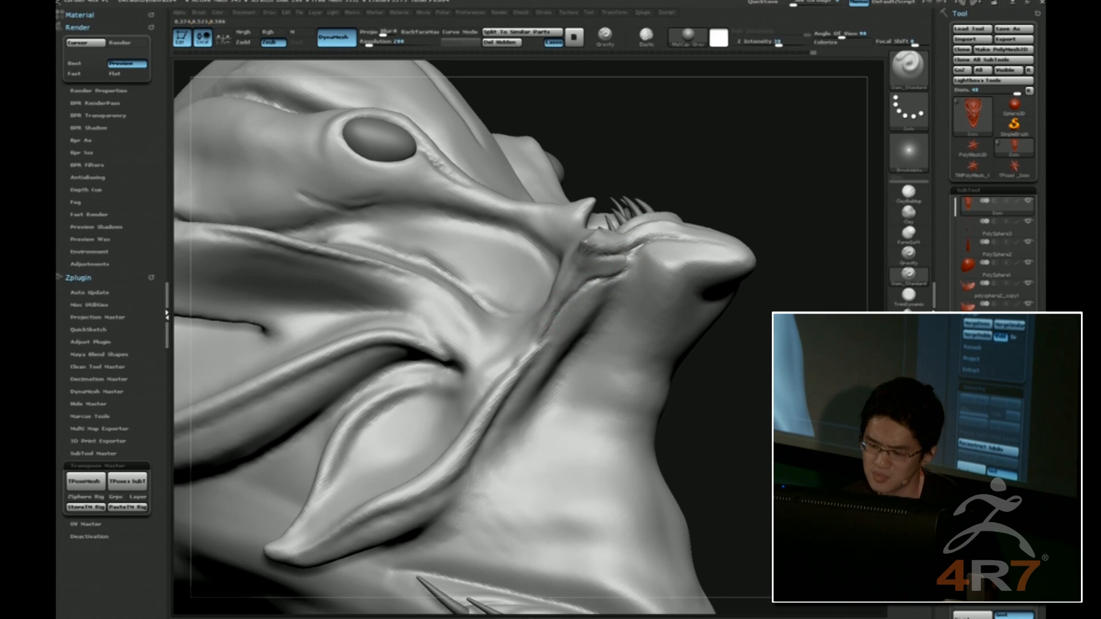
pyautogui.moveTo(536, 408); pyautogui.dragTo(588, 353)
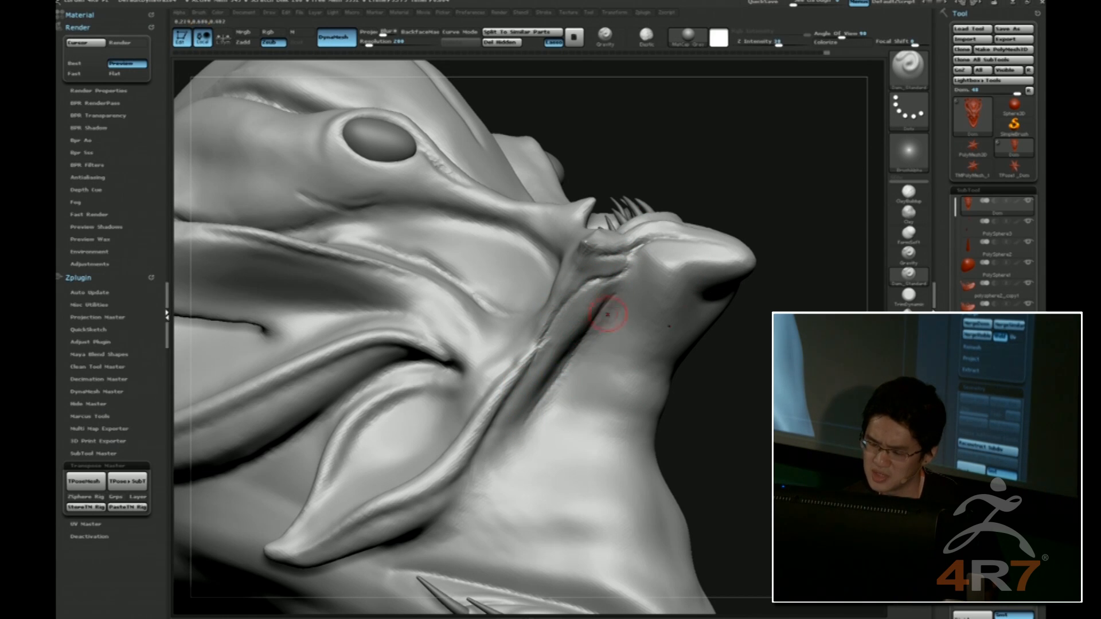
pyautogui.moveTo(582, 354)
pyautogui.mouseDown()
pyautogui.moveTo(562, 363)
pyautogui.moveTo(487, 463)
pyautogui.mouseUp()
pyautogui.keyDown('alt'); pyautogui.moveTo(792, 409); pyautogui.dragTo(780, 379); pyautogui.keyUp('alt')
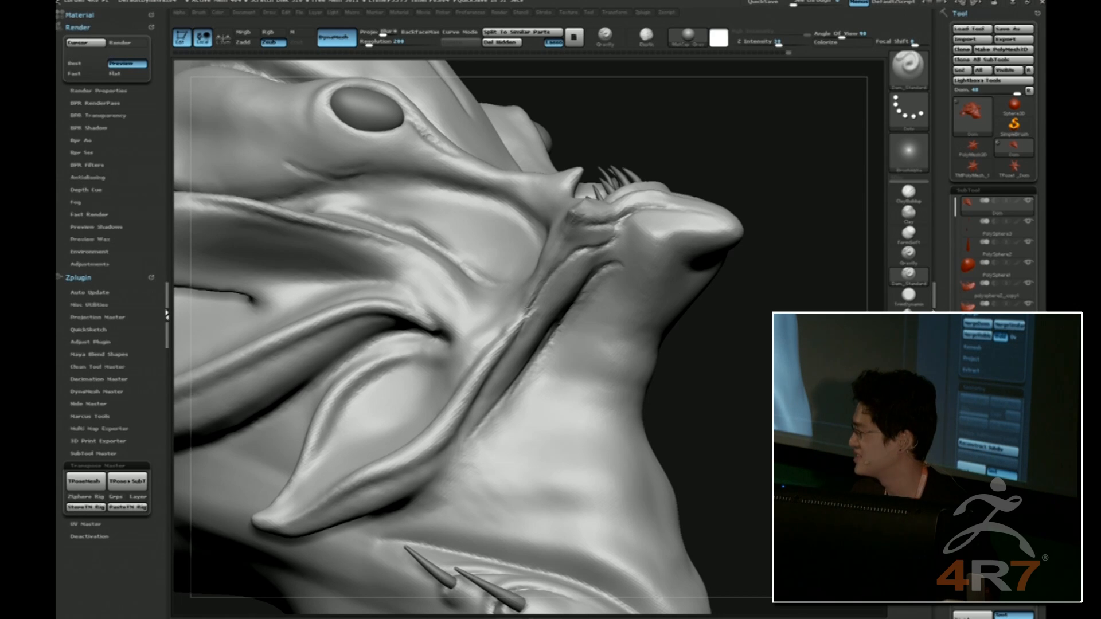
# Add sagging folds below the jaw ridge and behind the chin with the Gravity brush.
pyautogui.moveTo(810, 290); pyautogui.dragTo(766, 315)
pyautogui.press('4')
pyautogui.moveTo(627, 246)
pyautogui.mouseDown()
pyautogui.moveTo(588, 247)
pyautogui.moveTo(539, 295)
pyautogui.mouseUp()
pyautogui.moveTo(767, 229)
pyautogui.keyDown('alt'); pyautogui.mouseDown()
pyautogui.moveTo(780, 331)
pyautogui.moveTo(688, 358)
pyautogui.mouseUp(); pyautogui.keyUp('alt')
pyautogui.moveTo(489, 396)
pyautogui.keyDown('alt'); pyautogui.mouseDown()
pyautogui.moveTo(507, 297)
pyautogui.moveTo(523, 277)
pyautogui.moveTo(489, 296)
pyautogui.mouseUp(); pyautogui.keyUp('alt')
pyautogui.moveTo(464, 356); pyautogui.dragTo(492, 321)
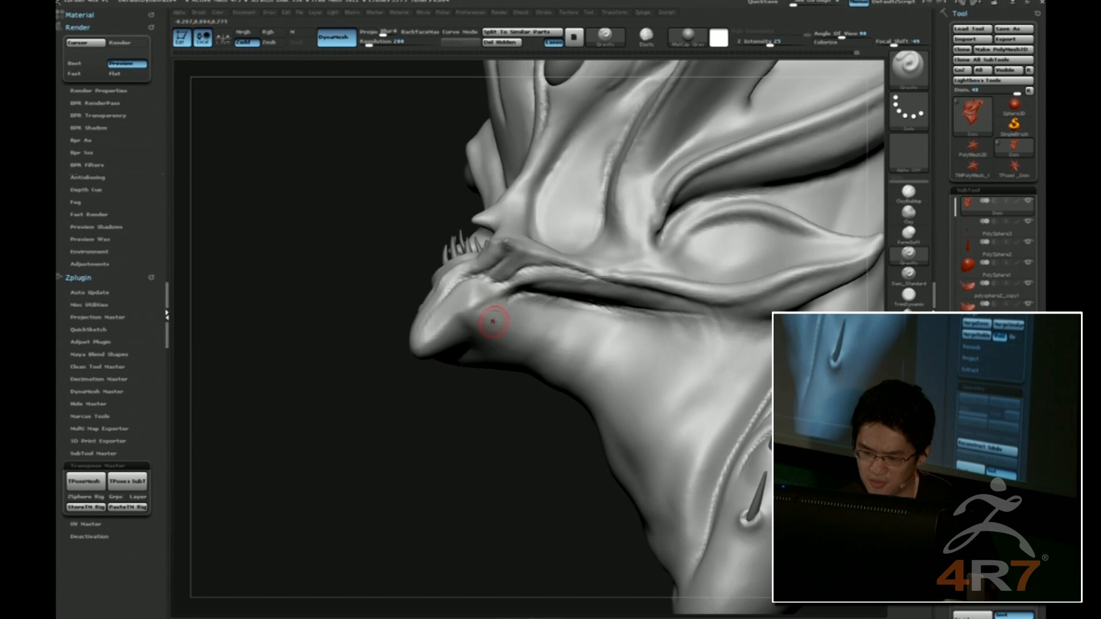
# Pull the chin tip outward into a longer, beak-like point with an enlarged Move brush.
pyautogui.press('3')
pyautogui.moveTo(408, 408)
pyautogui.mouseDown()
pyautogui.moveTo(480, 327)
pyautogui.moveTo(408, 345)
pyautogui.moveTo(463, 327)
pyautogui.moveTo(433, 344)
pyautogui.mouseUp()
pyautogui.press('s')
pyautogui.press('1')
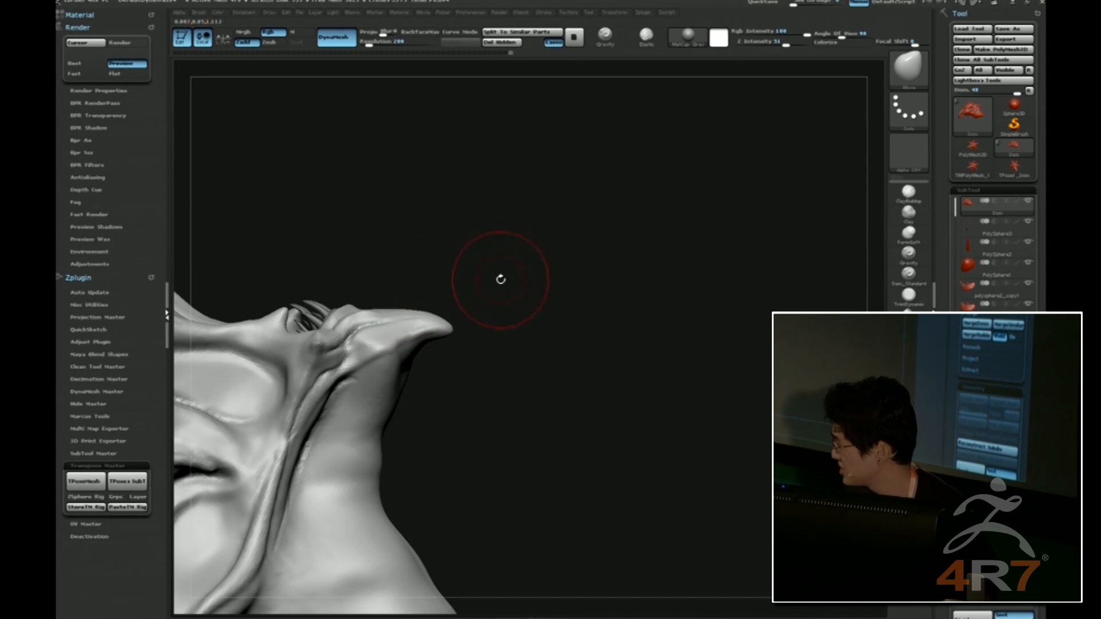
pyautogui.moveTo(592, 270); pyautogui.dragTo(437, 299)
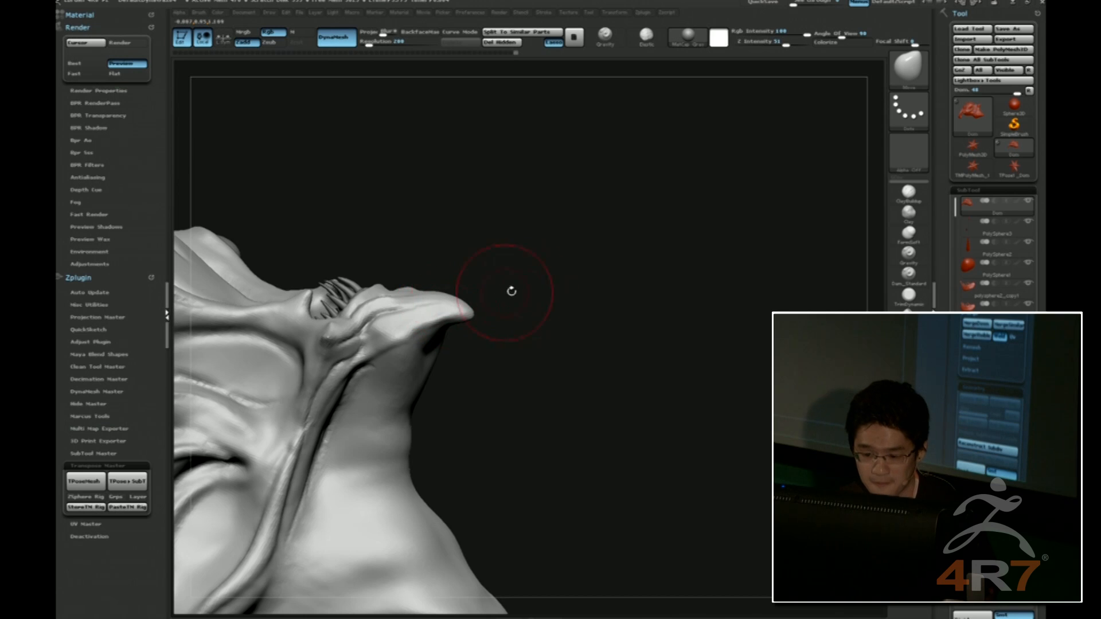
pyautogui.moveTo(511, 291); pyautogui.dragTo(454, 307)
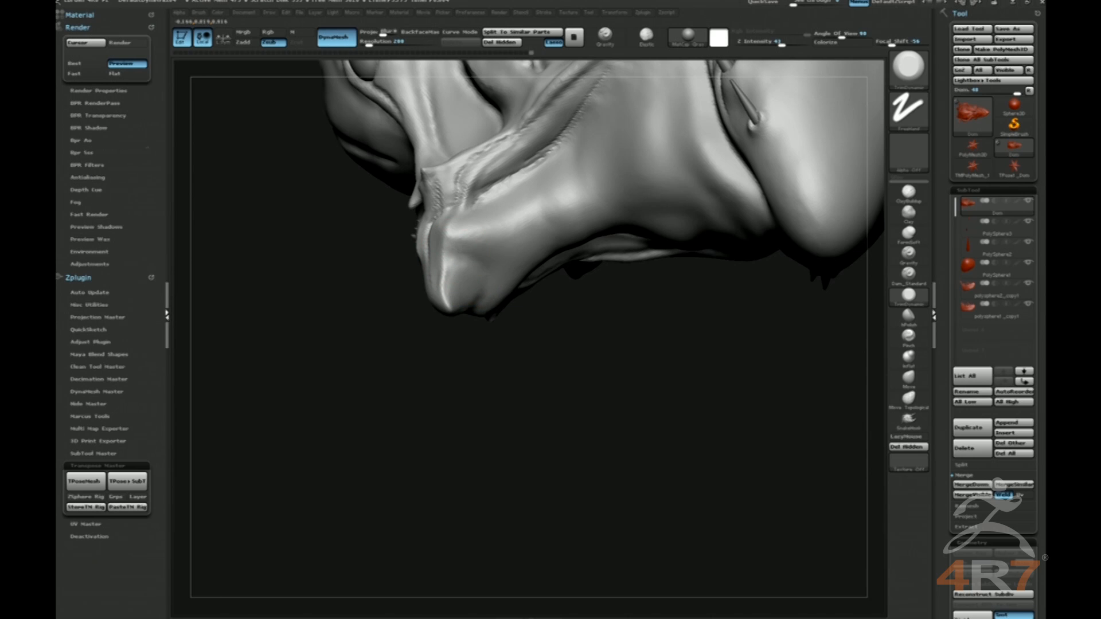
# Sharpen the creases on the side of the chin below the mouth corner with Dam_Standard.
pyautogui.moveTo(586, 388)
pyautogui.mouseDown()
pyautogui.moveTo(609, 442)
pyautogui.moveTo(669, 268)
pyautogui.moveTo(713, 267)
pyautogui.moveTo(533, 273)
pyautogui.mouseUp()
pyautogui.press('b')
pyautogui.press('d')
pyautogui.press('s')
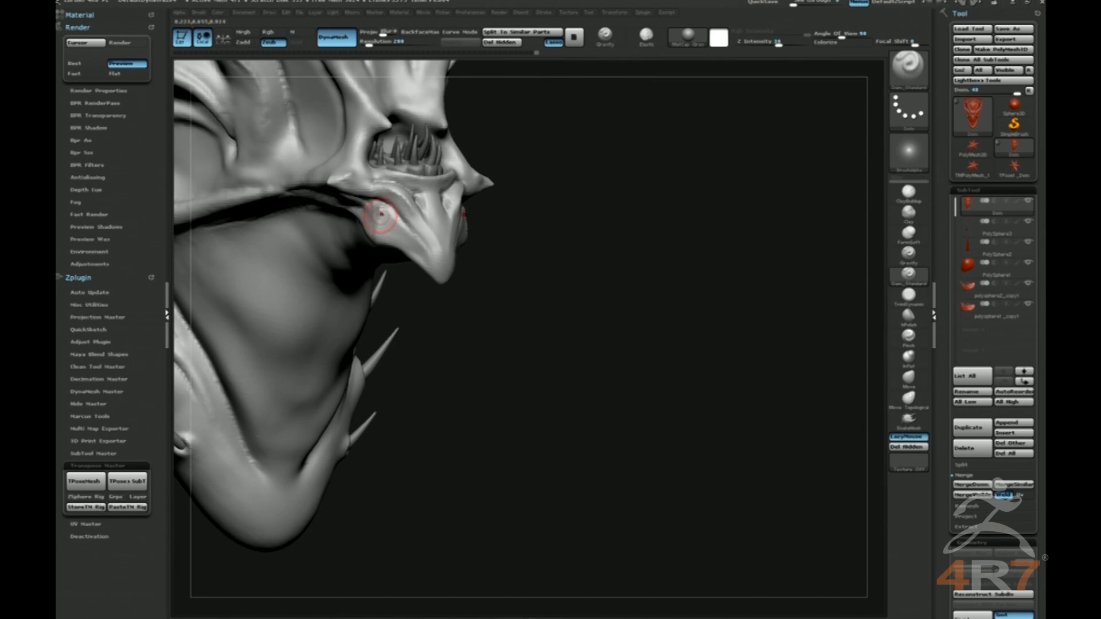
pyautogui.moveTo(604, 202); pyautogui.dragTo(695, 278)
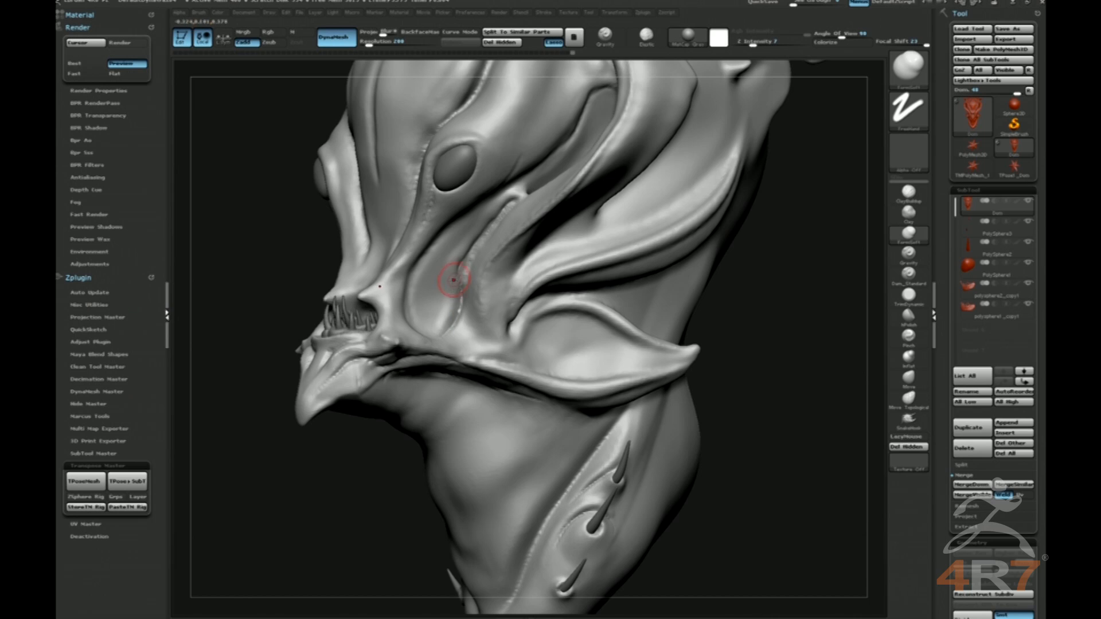
# Define the creases around the cheek hollow and mouth corner with Dam_Standard.
pyautogui.press('b')
pyautogui.press('d')
pyautogui.press('s')
pyautogui.moveTo(390, 435); pyautogui.dragTo(355, 454)
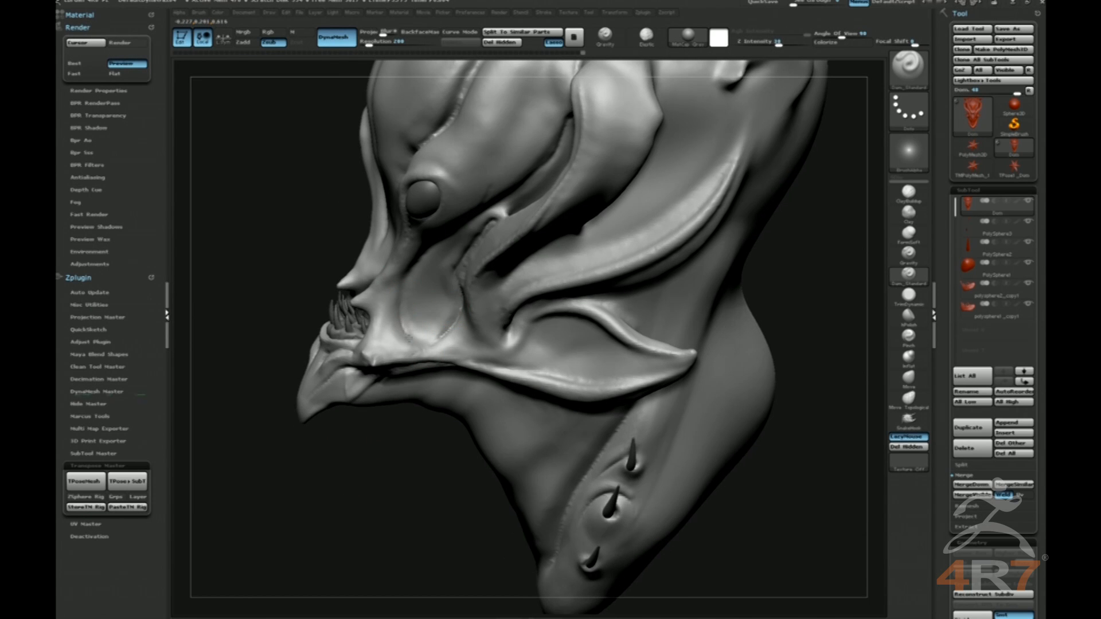
pyautogui.moveTo(391, 453); pyautogui.dragTo(389, 436)
# Build up soft volume on the folds around the mouth and cheek with FormSoft.
pyautogui.press('b')
pyautogui.press('f')
pyautogui.press('s')
pyautogui.moveTo(321, 338)
pyautogui.mouseDown()
pyautogui.moveTo(267, 300)
pyautogui.moveTo(354, 275)
pyautogui.moveTo(424, 221)
pyautogui.mouseUp()
pyautogui.moveTo(376, 186); pyautogui.dragTo(339, 263)
pyautogui.hotkey('shift', 'g')
pyautogui.moveTo(602, 122)
pyautogui.mouseDown()
pyautogui.moveTo(549, 179)
pyautogui.moveTo(575, 156)
pyautogui.moveTo(467, 314)
pyautogui.mouseUp()
pyautogui.keyDown('alt'); pyautogui.moveTo(281, 334); pyautogui.dragTo(772, 321); pyautogui.keyUp('alt')
# Adjust the contour of the face beside the mouth with the Move brush.
pyautogui.press('b')
pyautogui.press('m')
pyautogui.press('v')
pyautogui.moveTo(383, 321); pyautogui.dragTo(399, 316)
pyautogui.keyDown('shift'); pyautogui.moveTo(655, 336); pyautogui.dragTo(630, 317); pyautogui.keyUp('shift')
# Carve the creases running from the nose up toward the brow with Dam_Standard.
pyautogui.press('b')
pyautogui.press('d')
pyautogui.press('s')
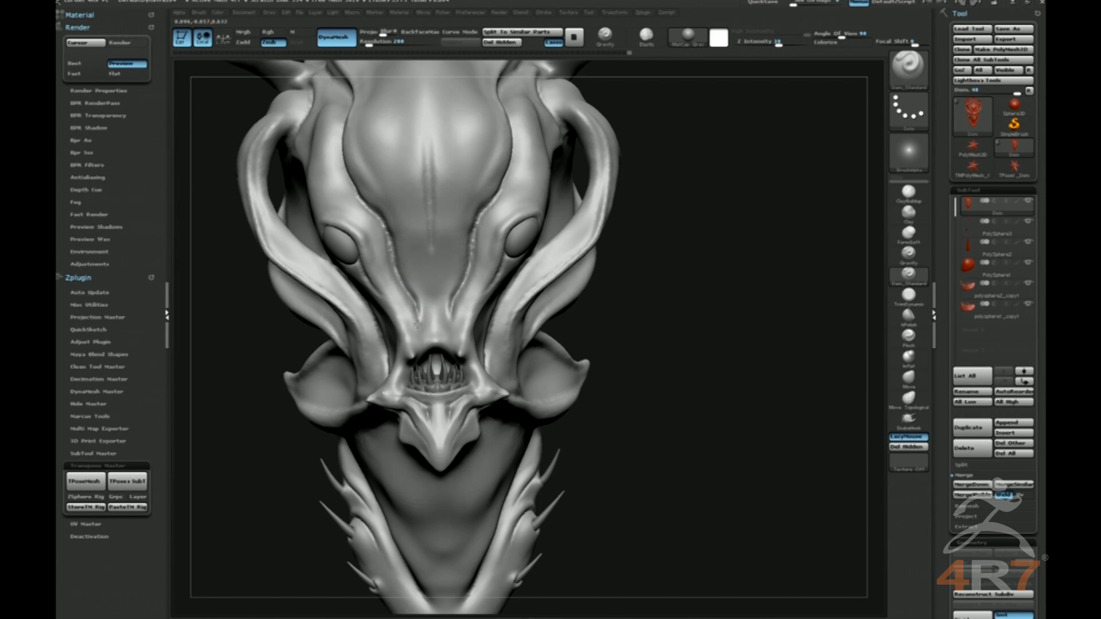
pyautogui.moveTo(709, 330); pyautogui.dragTo(737, 329)
pyautogui.keyDown('alt'); pyautogui.moveTo(737, 329); pyautogui.dragTo(740, 358); pyautogui.keyUp('alt')
# Build up the forehead and nose surface along the creases between the eyes with FormSoft.
pyautogui.press('b')
pyautogui.press('f')
pyautogui.press('s')
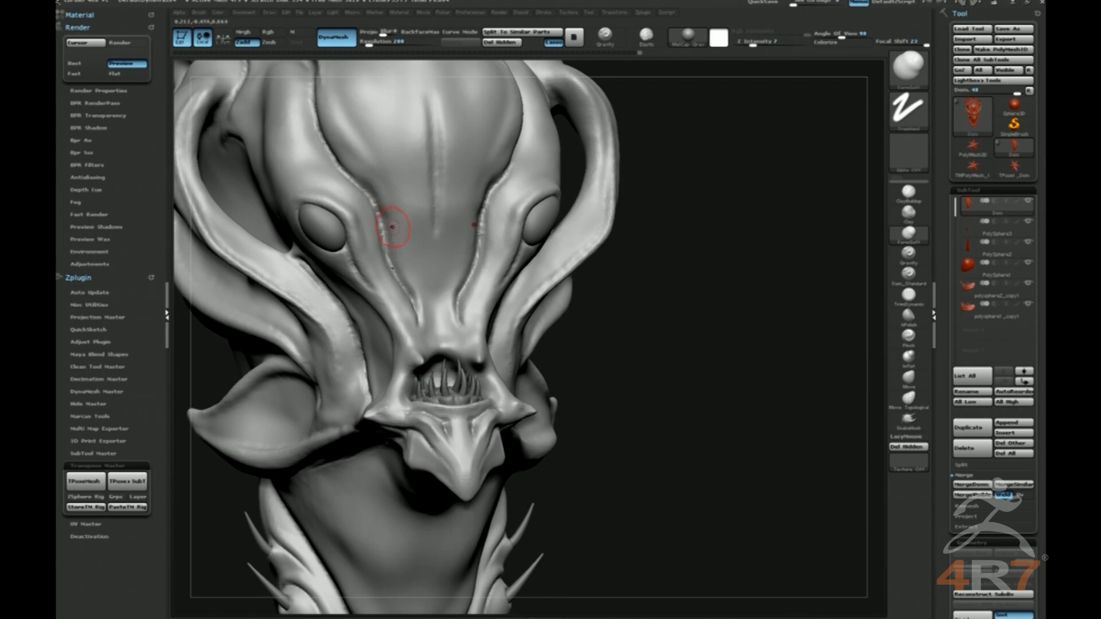
pyautogui.moveTo(463, 269); pyautogui.dragTo(457, 294)
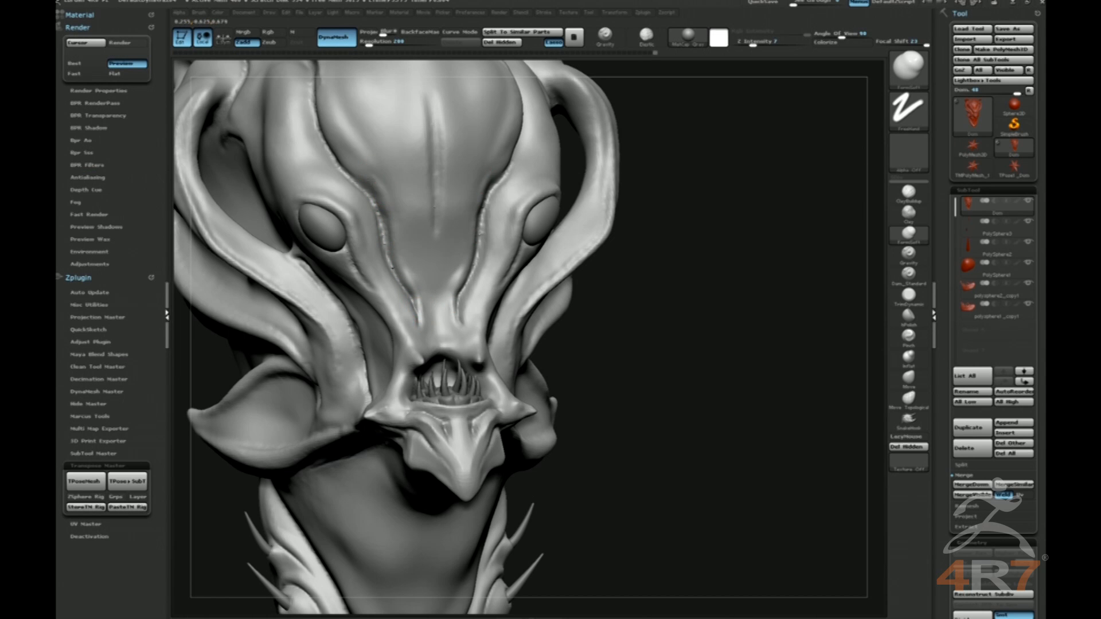
pyautogui.moveTo(713, 253); pyautogui.dragTo(491, 172)
pyautogui.moveTo(546, 67)
pyautogui.mouseDown()
pyautogui.moveTo(525, 149)
pyautogui.moveTo(359, 273)
pyautogui.moveTo(530, 122)
pyautogui.mouseUp()
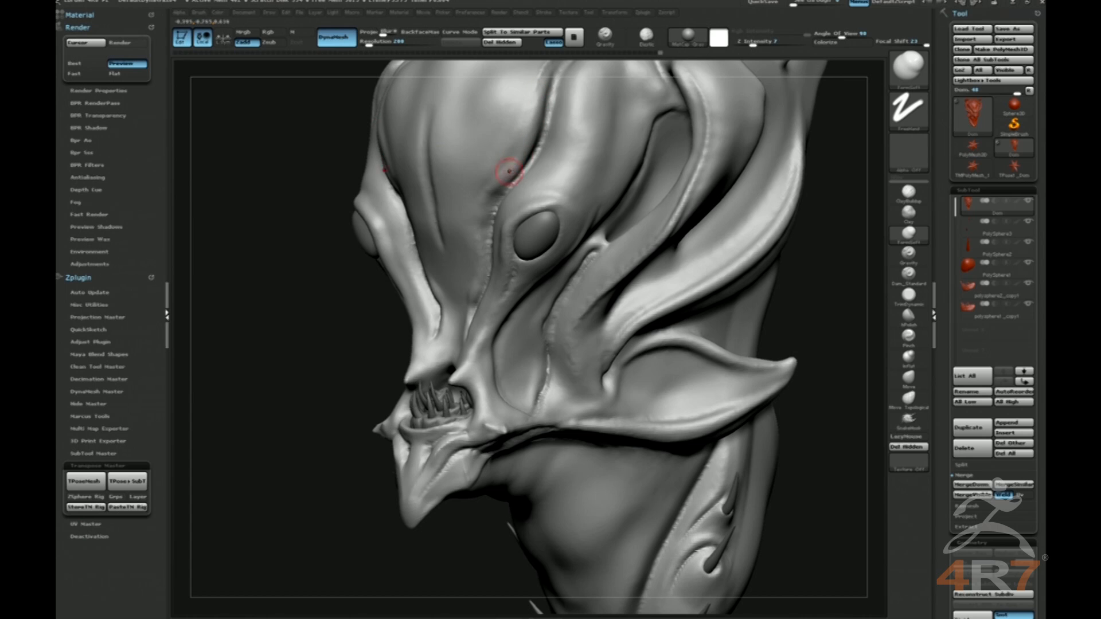
# Add clay to the ridges running between the eyes and the nose with ClayBuildup.
pyautogui.moveTo(472, 253); pyautogui.dragTo(472, 224)
pyautogui.moveTo(746, 227); pyautogui.dragTo(619, 212)
pyautogui.press('b')
pyautogui.press('c')
pyautogui.press('b')
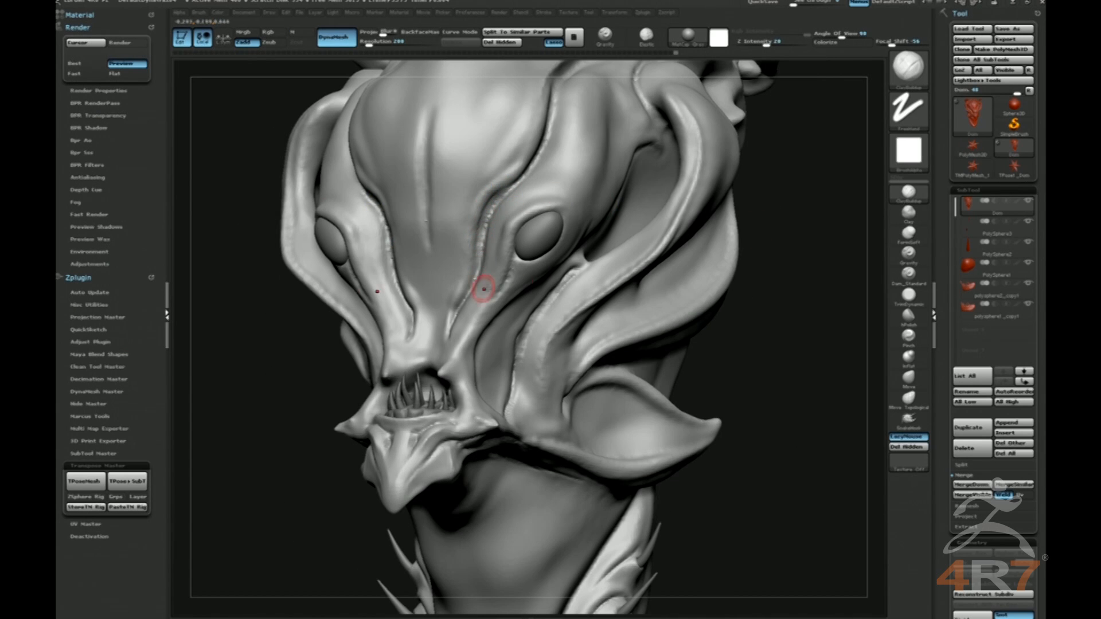
pyautogui.moveTo(762, 271)
pyautogui.mouseDown()
pyautogui.moveTo(727, 234)
pyautogui.moveTo(585, 201)
pyautogui.mouseUp()
# Build up the ridge between eye and nose with FormSoft and sharpen its creases with Dam_Standard.
pyautogui.press('b')
pyautogui.press('f')
pyautogui.press('s')
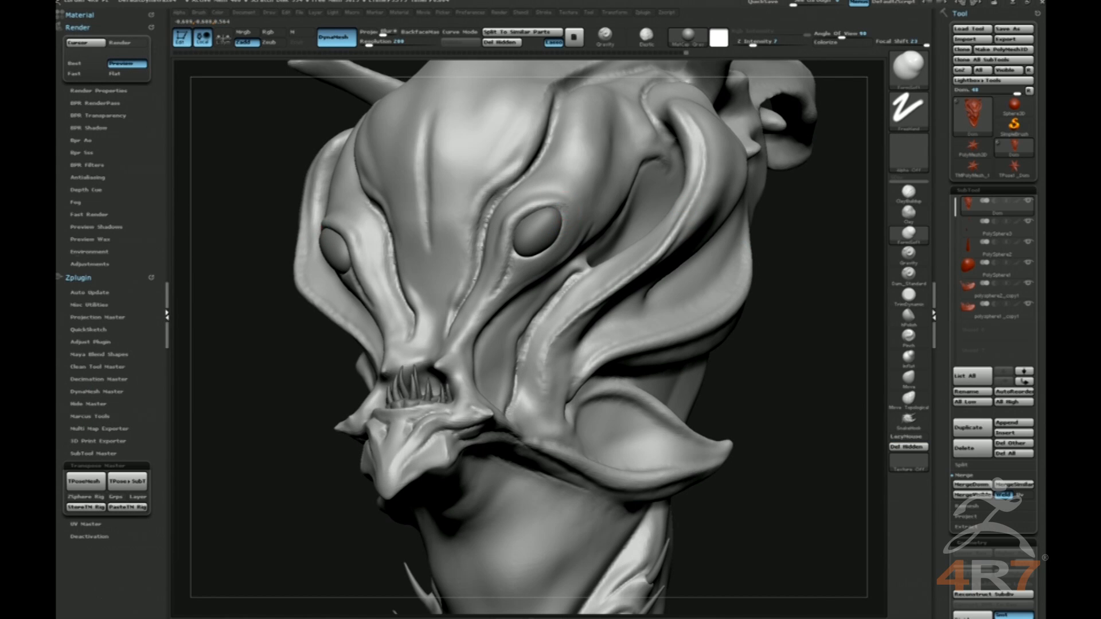
pyautogui.press('b')
pyautogui.press('d')
pyautogui.press('s')
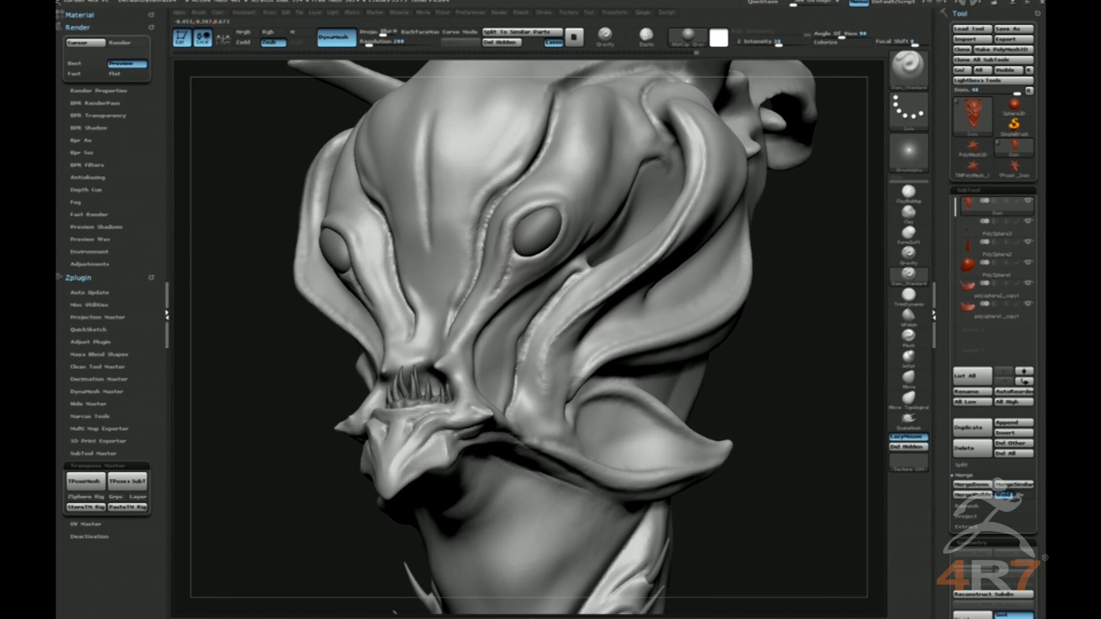
pyautogui.moveTo(224, 150)
pyautogui.mouseDown()
pyautogui.moveTo(737, 256)
pyautogui.moveTo(504, 217)
pyautogui.mouseUp()
pyautogui.moveTo(720, 264)
pyautogui.mouseDown()
pyautogui.moveTo(722, 225)
pyautogui.moveTo(737, 290)
pyautogui.moveTo(521, 206)
pyautogui.moveTo(545, 222)
pyautogui.mouseUp()
# Shape the folds below the eye with the Gravity brush and add soft volume around it with FormSoft.
pyautogui.press('b')
pyautogui.press('g')
pyautogui.press('r')
pyautogui.moveTo(771, 221); pyautogui.dragTo(786, 273)
pyautogui.press('b')
pyautogui.press('f')
pyautogui.press('s')
pyautogui.moveTo(552, 222); pyautogui.dragTo(539, 260)
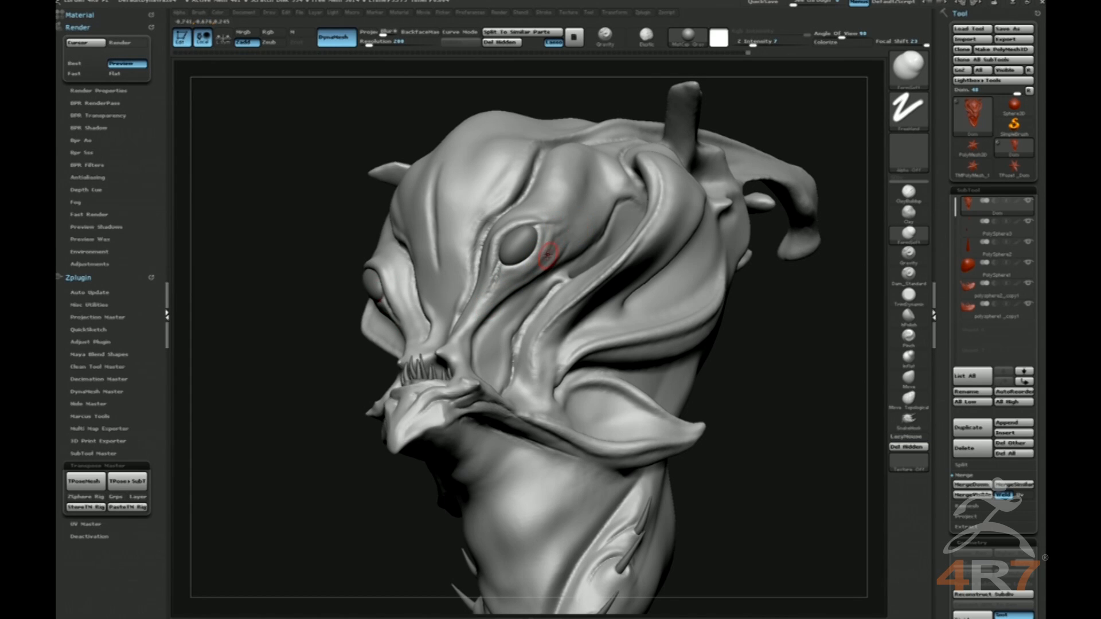
pyautogui.moveTo(761, 363); pyautogui.dragTo(737, 360)
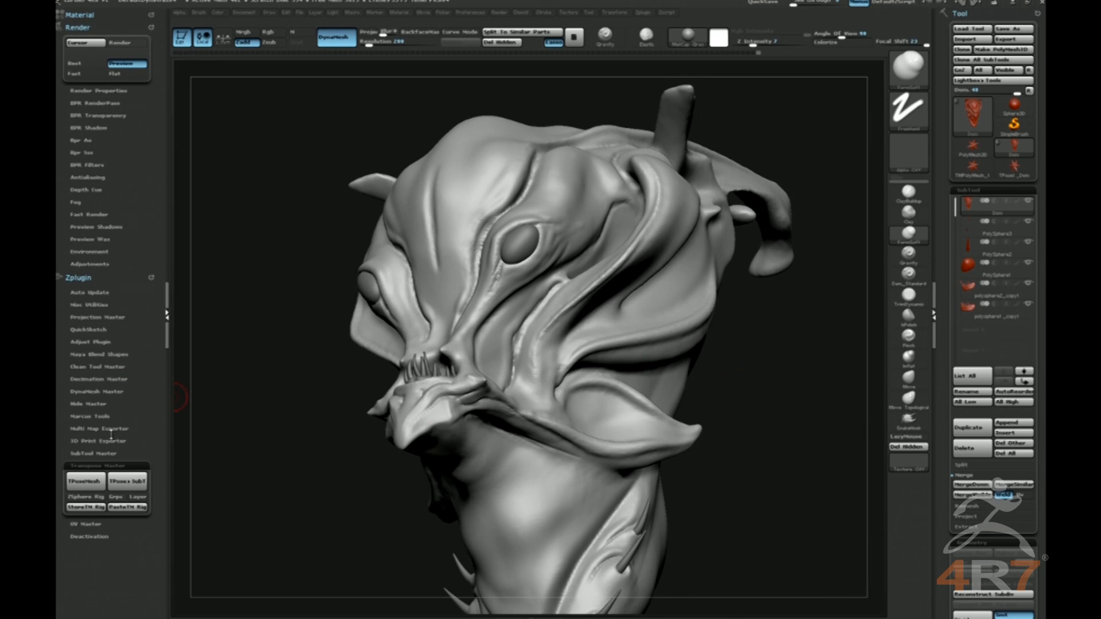
pyautogui.moveTo(136, 449); pyautogui.dragTo(133, 356)
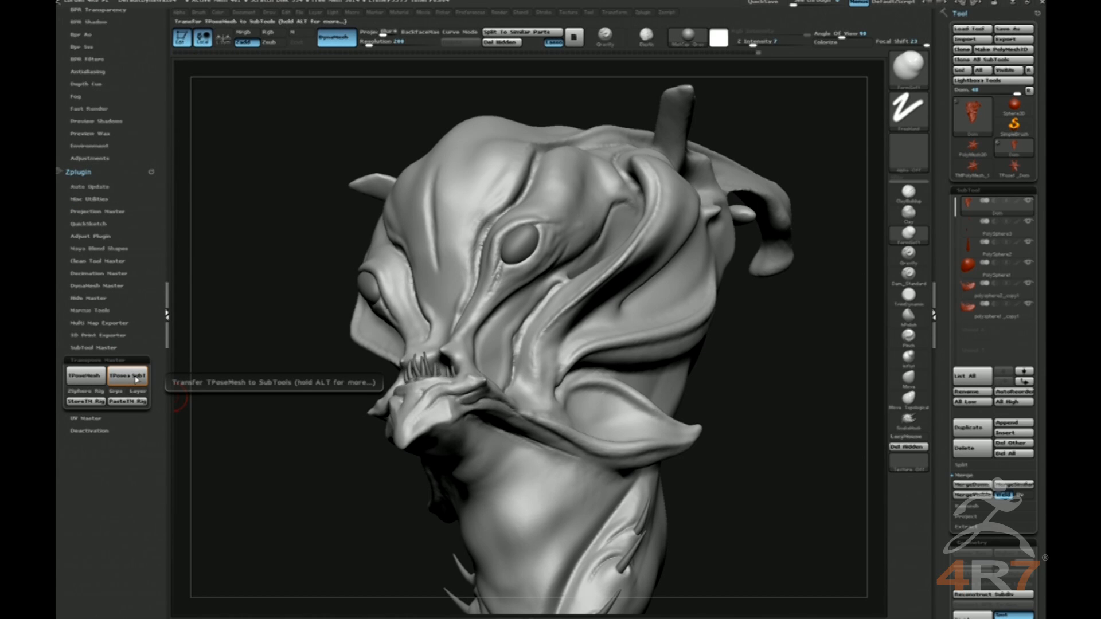
# Carve the outline of an almond-shaped recess on the crown between the horn bases with Dam_Standard.
pyautogui.moveTo(759, 305); pyautogui.dragTo(627, 246)
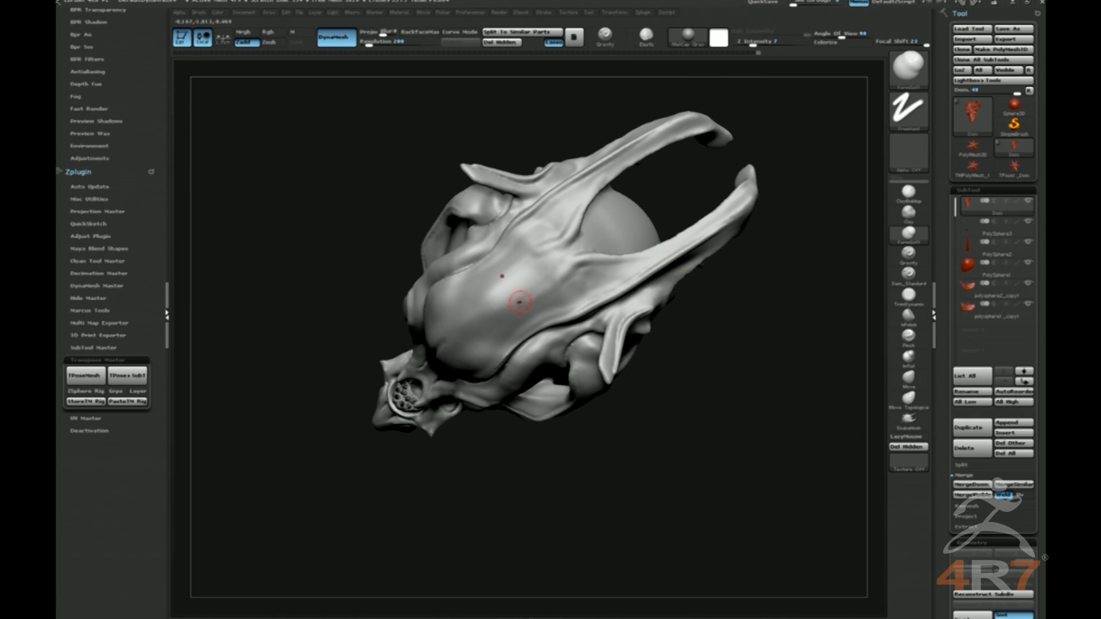
pyautogui.press('b')
pyautogui.press('d')
pyautogui.press('s')
pyautogui.moveTo(585, 214); pyautogui.dragTo(514, 287)
pyautogui.keyDown('shift'); pyautogui.moveTo(735, 398); pyautogui.dragTo(754, 349); pyautogui.keyUp('shift')
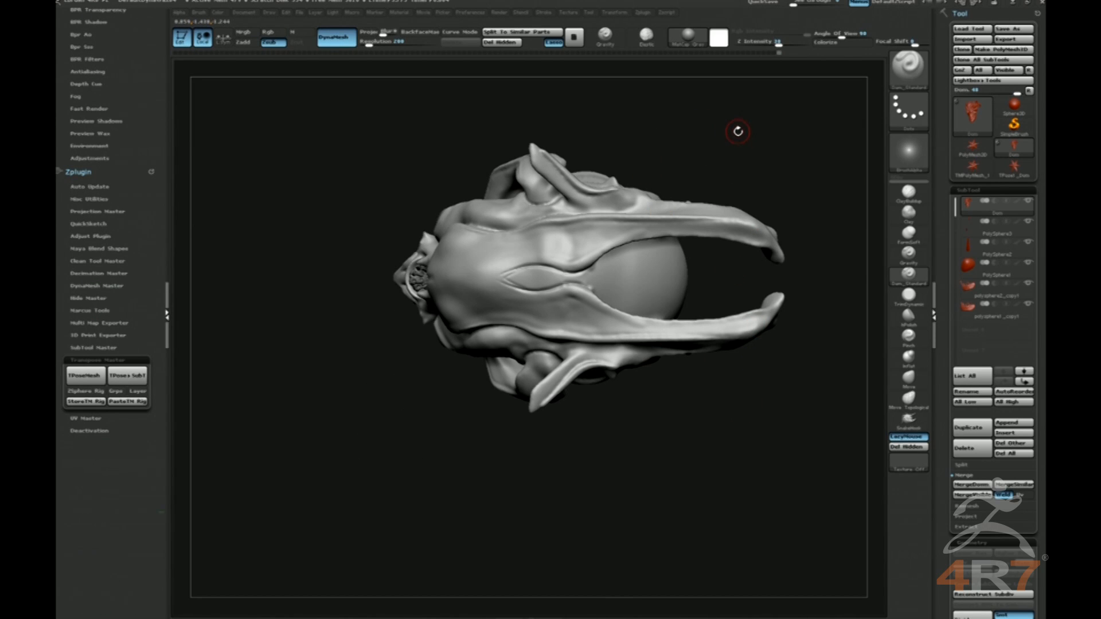
pyautogui.keyDown('alt'); pyautogui.moveTo(752, 135); pyautogui.dragTo(752, 147); pyautogui.keyUp('alt')
# Shape the surface around the crown recess with the Gravity brush and smooth its edges.
pyautogui.press('shift')
pyautogui.press('b')
pyautogui.press('g')
pyautogui.press('r')
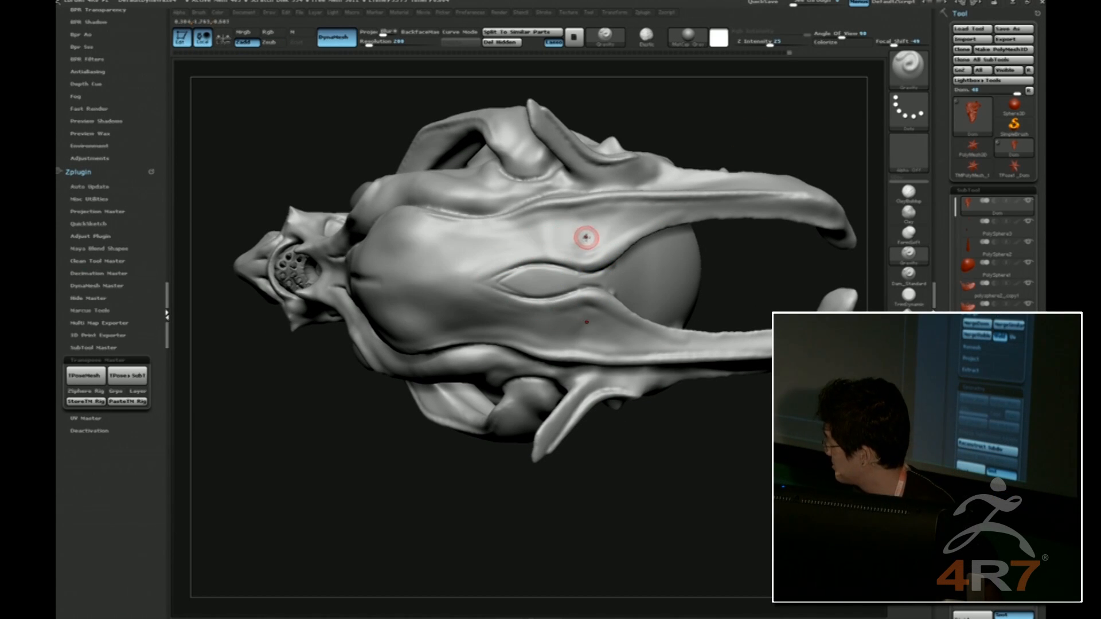
pyautogui.moveTo(654, 123); pyautogui.dragTo(649, 125)
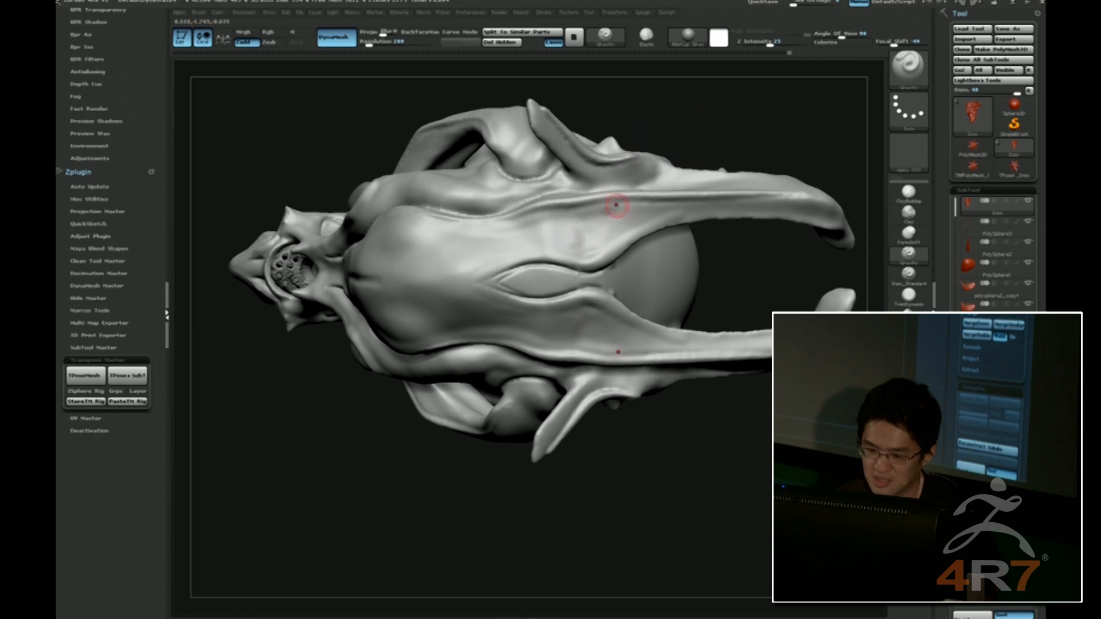
pyautogui.moveTo(592, 263); pyautogui.dragTo(530, 259)
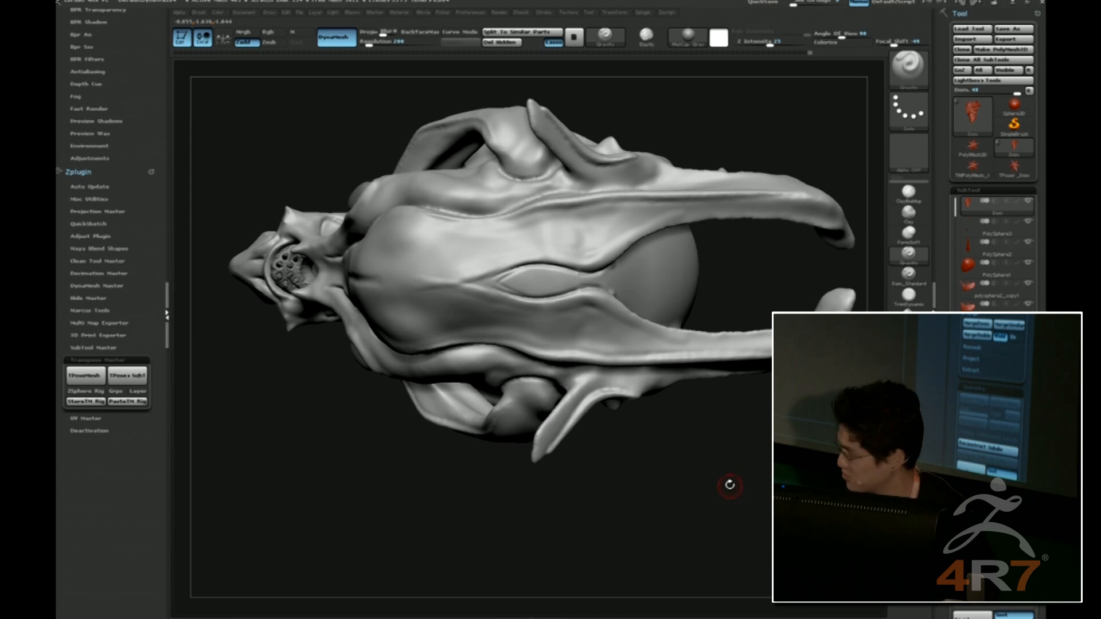
pyautogui.press('shift')
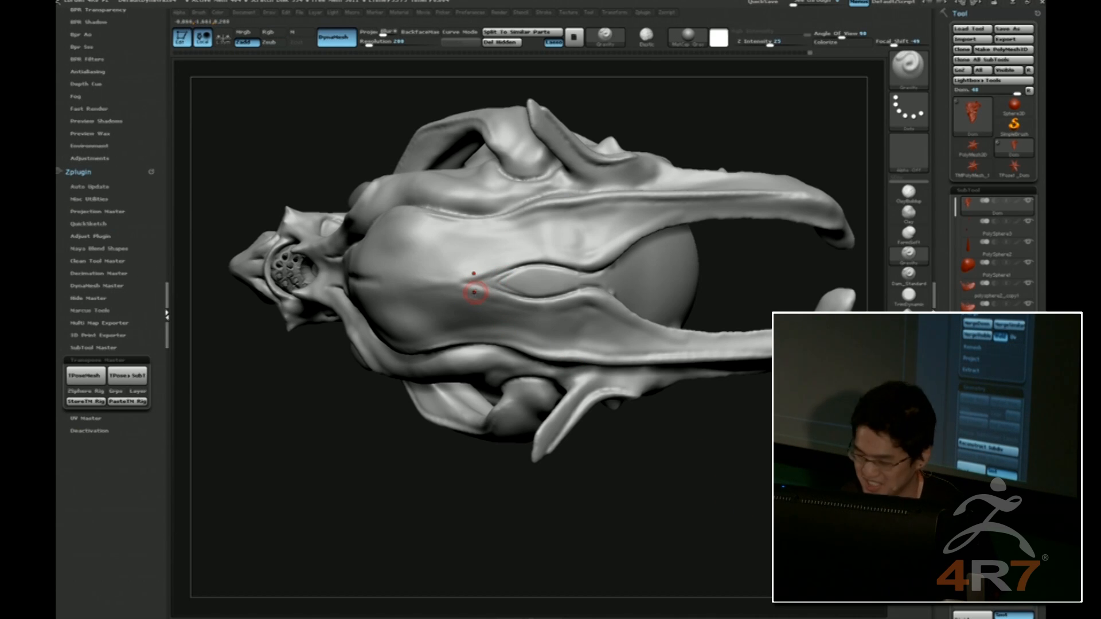
# Sharpen the front tip of the crown recess with Dam_Standard and build up its rims with FormSoft.
pyautogui.press('b')
pyautogui.press('d')
pyautogui.press('s')
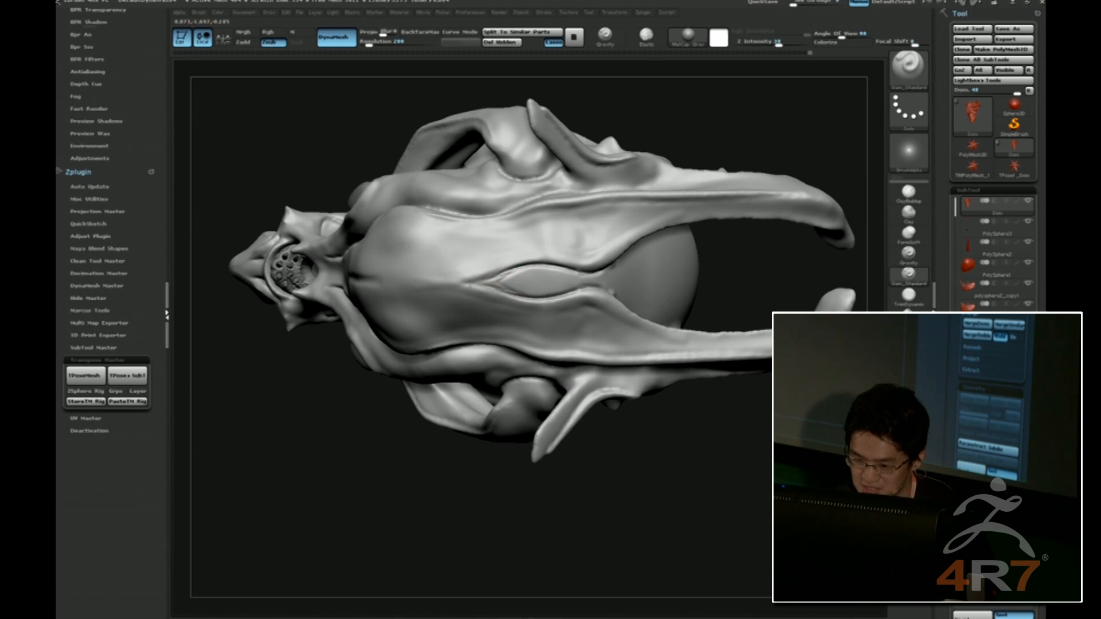
pyautogui.moveTo(313, 465)
pyautogui.mouseDown()
pyautogui.moveTo(532, 246)
pyautogui.moveTo(539, 399)
pyautogui.moveTo(585, 179)
pyautogui.moveTo(642, 176)
pyautogui.moveTo(728, 277)
pyautogui.moveTo(719, 284)
pyautogui.mouseUp()
pyautogui.press('3')
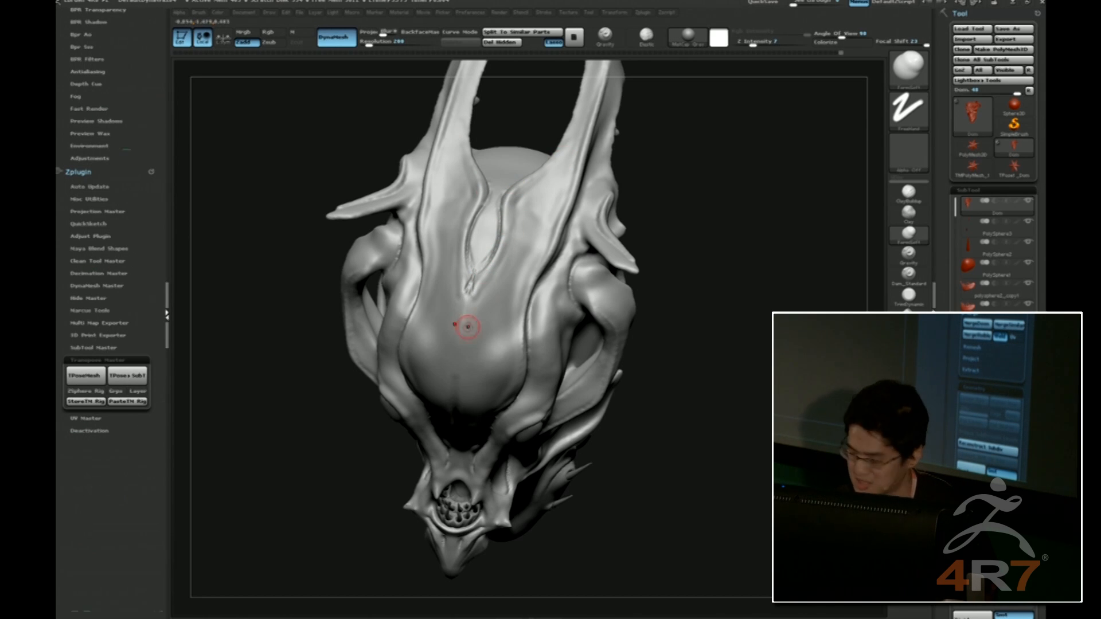
pyautogui.moveTo(734, 269)
pyautogui.mouseDown()
pyautogui.moveTo(727, 287)
pyautogui.moveTo(740, 273)
pyautogui.mouseUp()
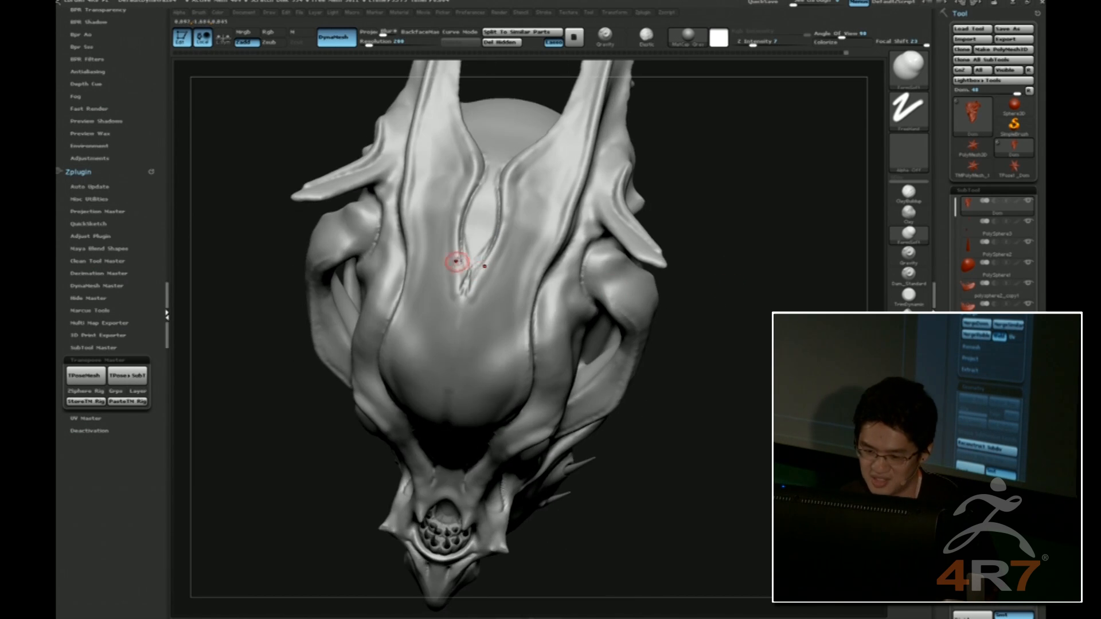
pyautogui.press('5')
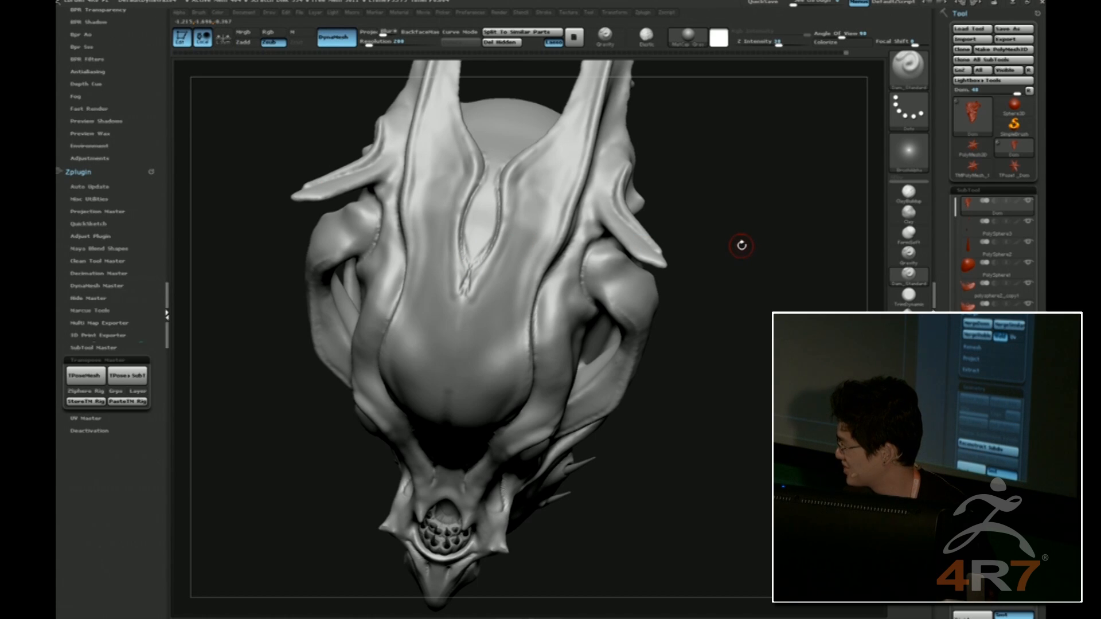
pyautogui.press('2')
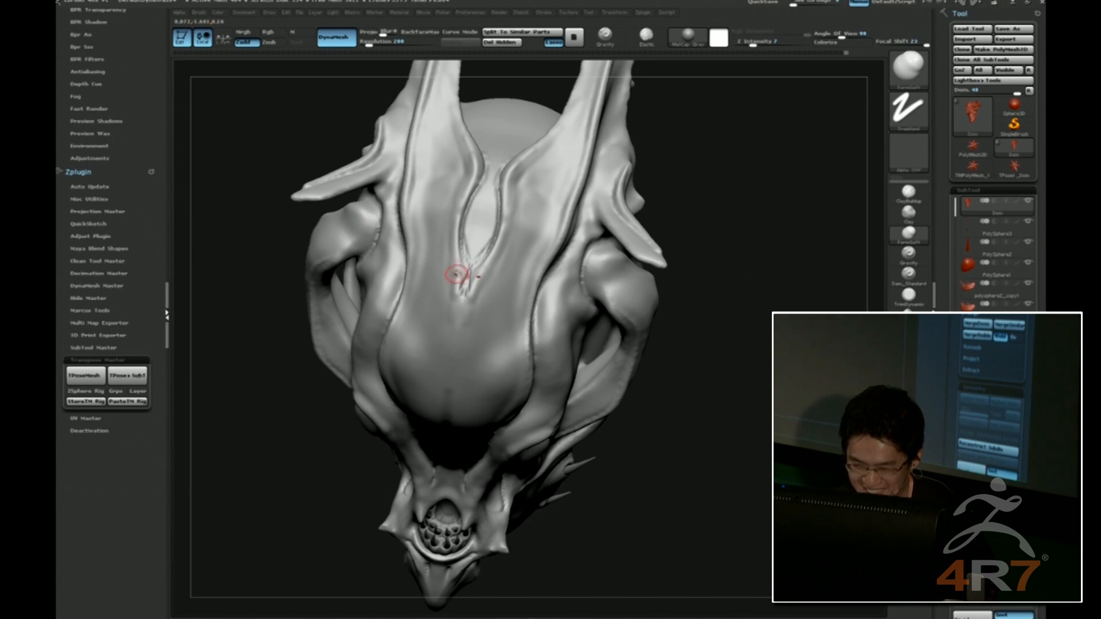
# Adjust the brush size and refine the crown surface at the front of the recess.
pyautogui.moveTo(728, 284); pyautogui.dragTo(651, 243)
pyautogui.press('s')
pyautogui.moveTo(625, 304); pyautogui.dragTo(667, 227)
pyautogui.hotkey('shift', '1')
pyautogui.press('s')
pyautogui.moveTo(470, 246)
pyautogui.mouseDown()
pyautogui.moveTo(469, 235)
pyautogui.moveTo(479, 240)
pyautogui.mouseUp()
# Adjust the crown's profile with the Move brush and build up the upper forehead with FormSoft.
pyautogui.press('b')
pyautogui.press('m')
pyautogui.press('v')
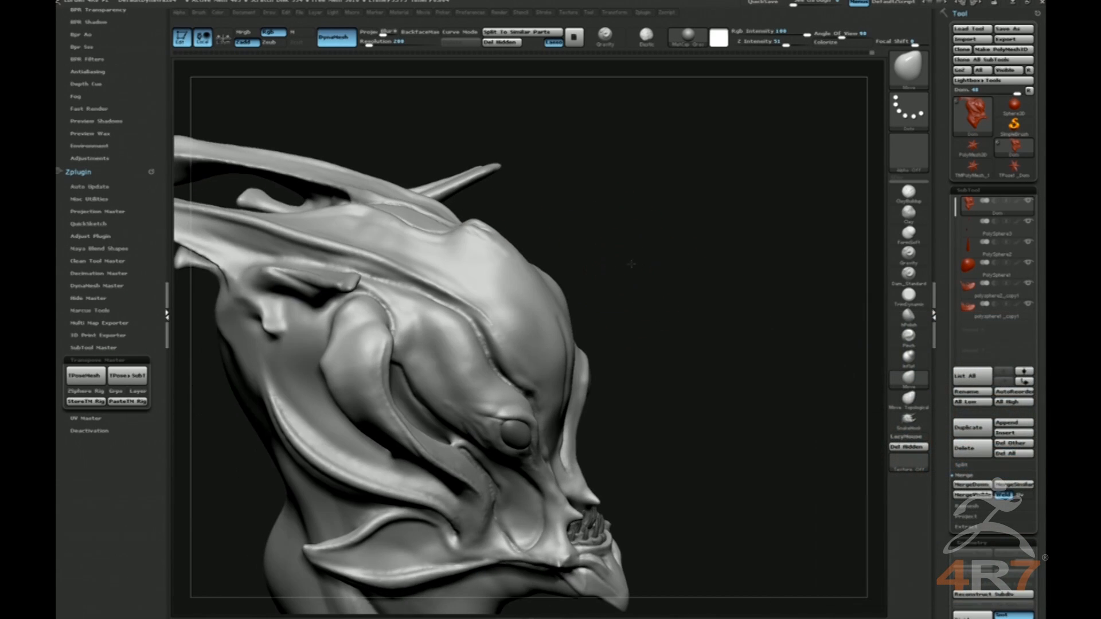
pyautogui.moveTo(630, 264)
pyautogui.mouseDown()
pyautogui.moveTo(681, 204)
pyautogui.moveTo(659, 222)
pyautogui.moveTo(740, 204)
pyautogui.moveTo(667, 203)
pyautogui.mouseUp()
pyautogui.press('3')
pyautogui.moveTo(432, 235)
pyautogui.mouseDown()
pyautogui.moveTo(383, 236)
pyautogui.moveTo(466, 237)
pyautogui.moveTo(518, 268)
pyautogui.mouseUp()
pyautogui.moveTo(690, 231); pyautogui.dragTo(509, 317)
pyautogui.moveTo(644, 185); pyautogui.dragTo(668, 189)
# Flatten the centre of the forehead with TrimDynamic.
pyautogui.press('b')
pyautogui.press('t')
pyautogui.press('d')
pyautogui.moveTo(527, 306)
pyautogui.mouseDown()
pyautogui.moveTo(537, 272)
pyautogui.moveTo(526, 329)
pyautogui.mouseUp()
pyautogui.moveTo(731, 275)
pyautogui.mouseDown()
pyautogui.moveTo(767, 260)
pyautogui.moveTo(771, 217)
pyautogui.mouseUp()
# Carve a vertical groove down the centre of the forehead with Dam_Standard.
pyautogui.press('b')
pyautogui.press('d')
pyautogui.press('s')
pyautogui.moveTo(526, 281); pyautogui.dragTo(528, 430)
pyautogui.keyDown('shift'); pyautogui.moveTo(789, 322); pyautogui.dragTo(804, 332); pyautogui.keyUp('shift')
pyautogui.keyDown('alt'); pyautogui.moveTo(804, 333); pyautogui.dragTo(792, 216); pyautogui.keyUp('alt')
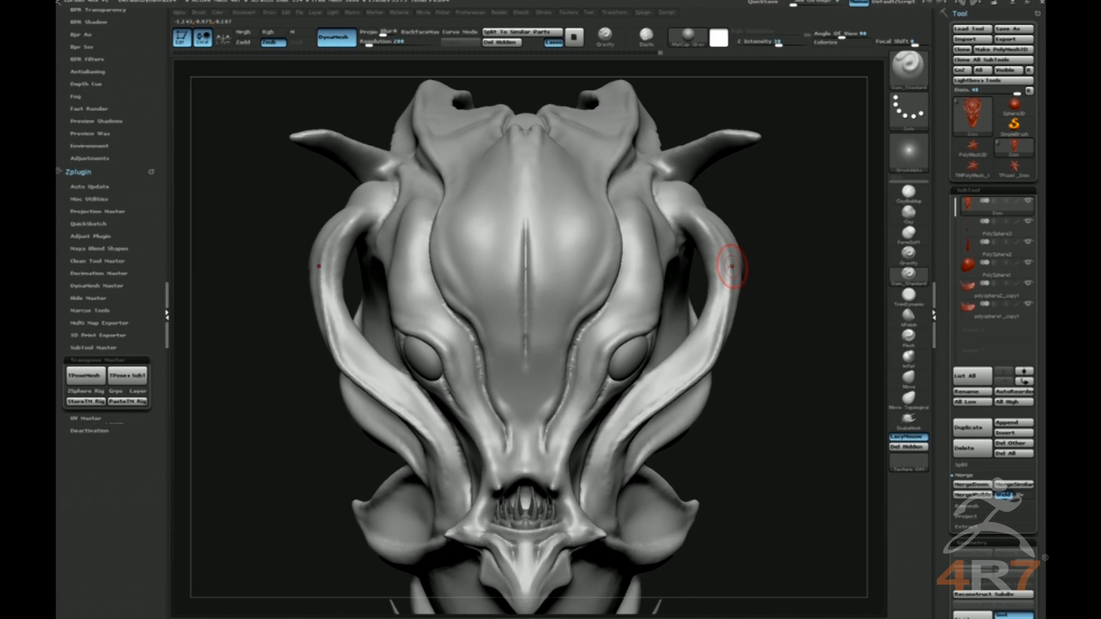
pyautogui.moveTo(762, 313); pyautogui.dragTo(769, 285)
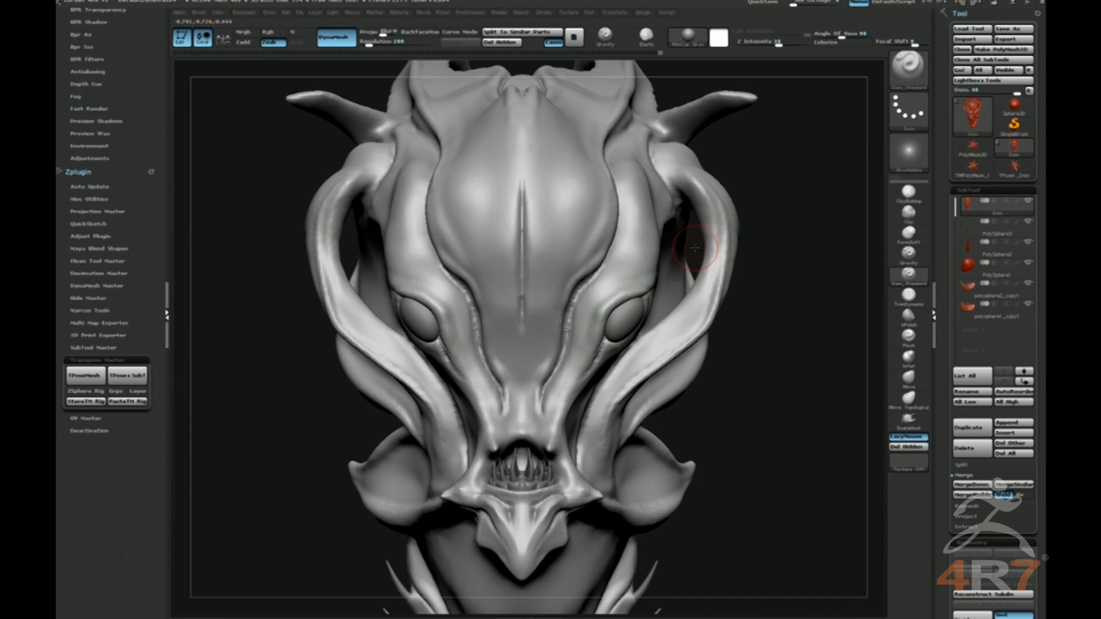
pyautogui.moveTo(779, 346); pyautogui.dragTo(785, 332)
# Build up the lower forehead between the eyes with ClayBuildup and smooth the strokes.
pyautogui.press('3')
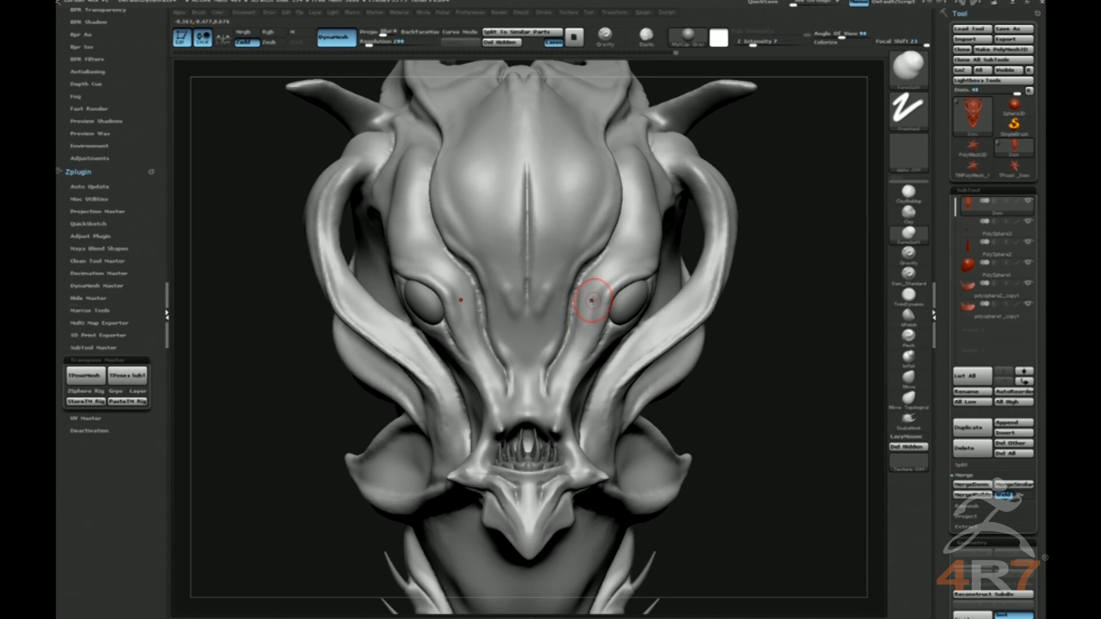
pyautogui.press('b')
pyautogui.press('c')
pyautogui.press('b')
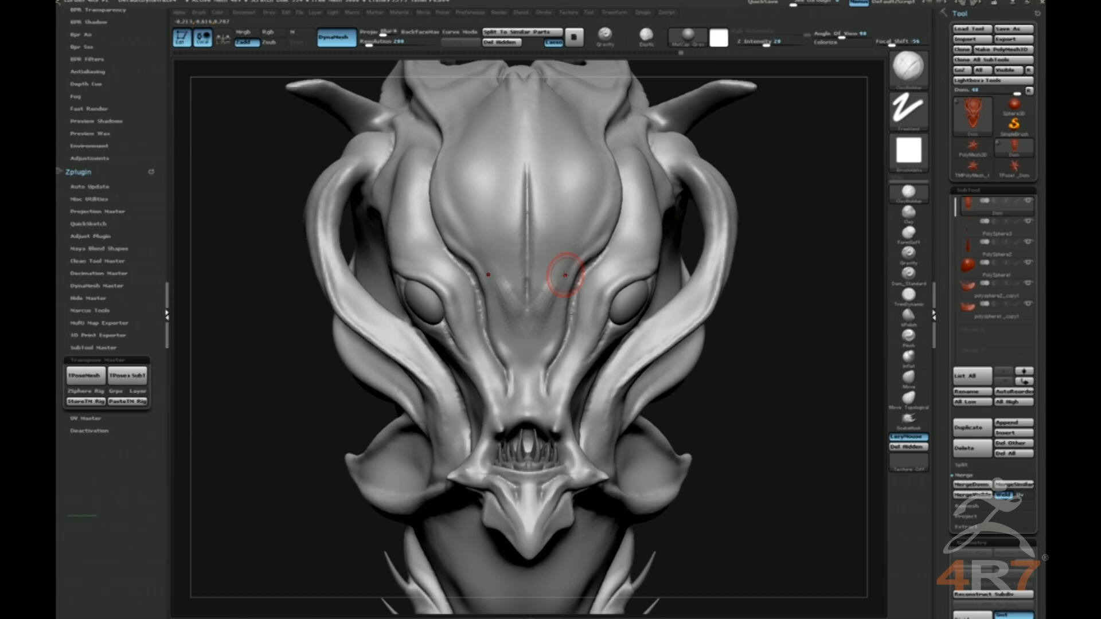
pyautogui.press('shift')
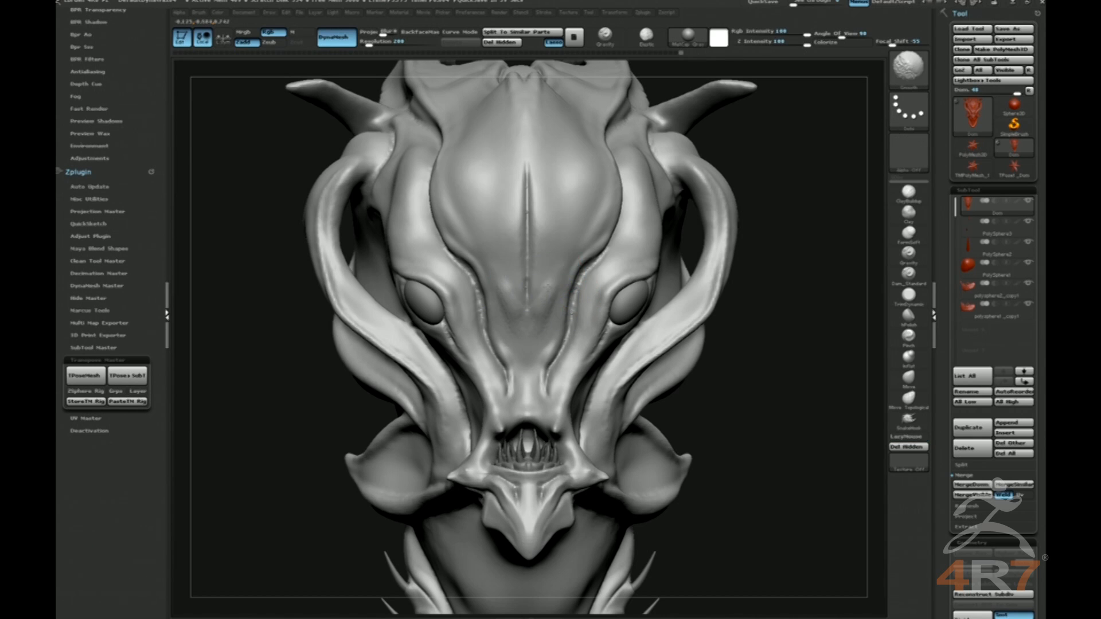
# Carve V-shaped creases at the lower end of the forehead groove with Dam_Standard and smooth them.
pyautogui.press('b')
pyautogui.press('d')
pyautogui.press('s')
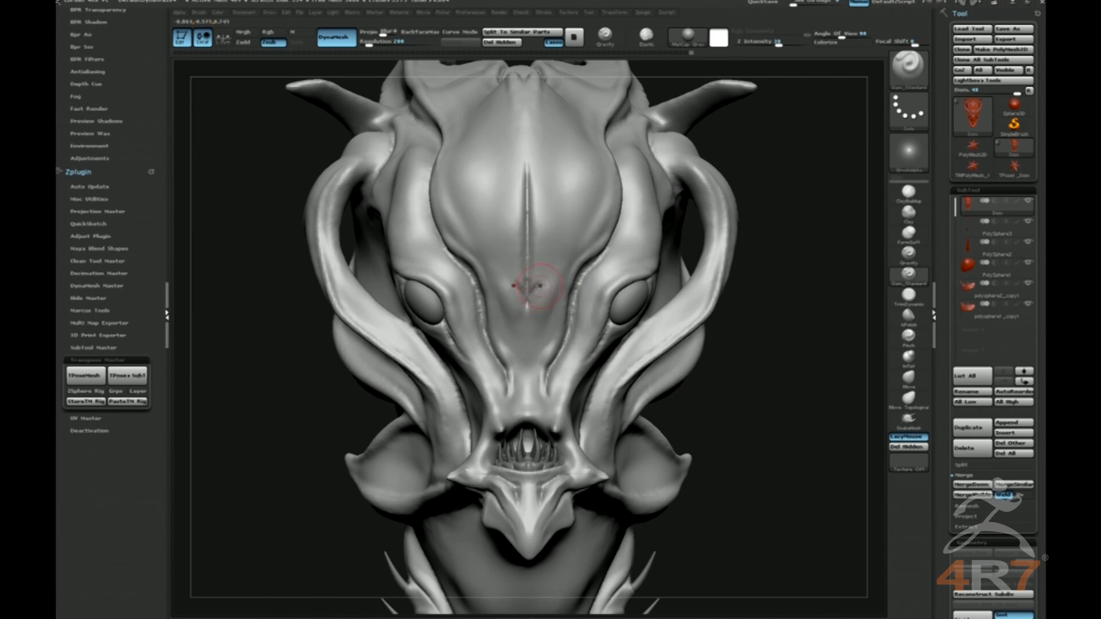
pyautogui.press('shift')
pyautogui.press('s')
pyautogui.press('shift')
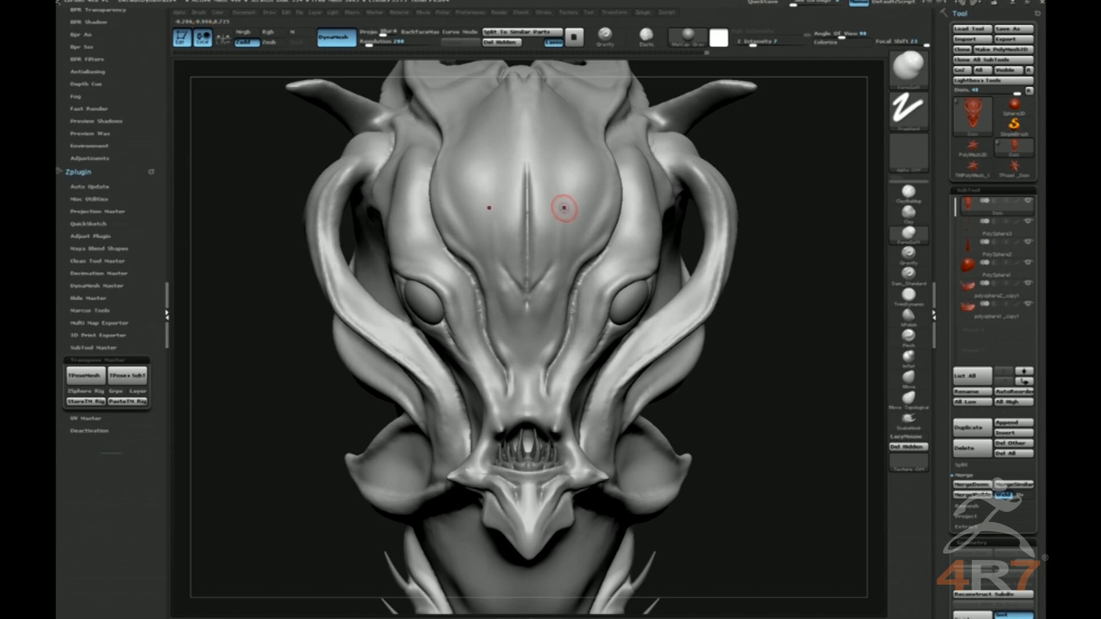
# Build up folds beside the forehead groove with FormSoft and tighten the head's edges with Pinch.
pyautogui.moveTo(763, 270); pyautogui.dragTo(831, 252)
pyautogui.moveTo(791, 333)
pyautogui.mouseDown()
pyautogui.moveTo(717, 341)
pyautogui.moveTo(815, 374)
pyautogui.moveTo(812, 392)
pyautogui.mouseUp()
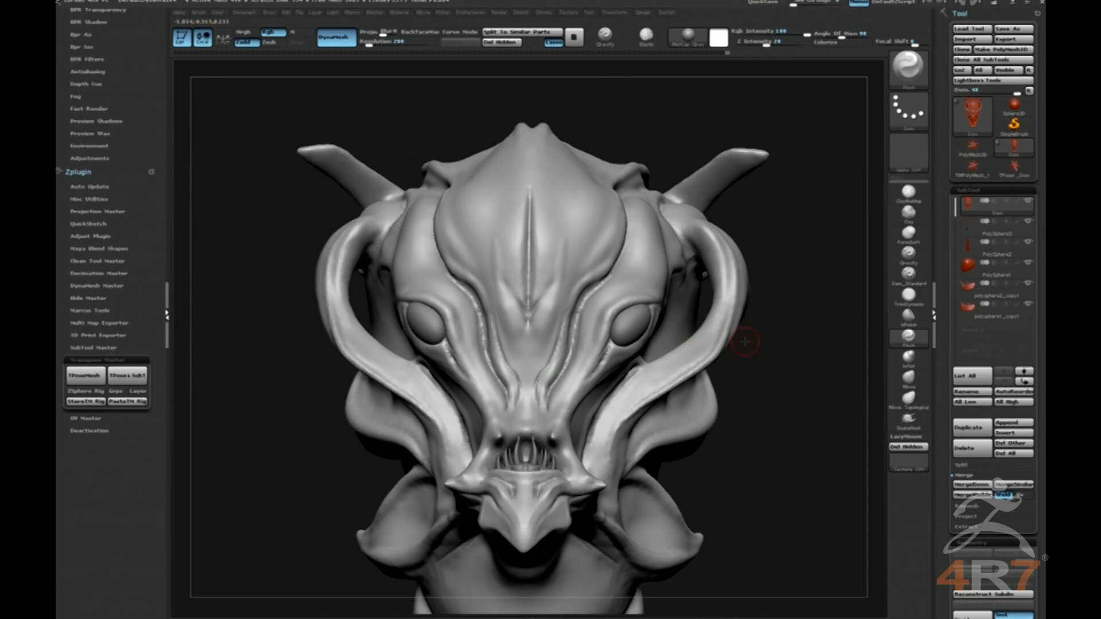
pyautogui.moveTo(793, 356)
pyautogui.mouseDown()
pyautogui.moveTo(794, 383)
pyautogui.moveTo(751, 361)
pyautogui.mouseUp()
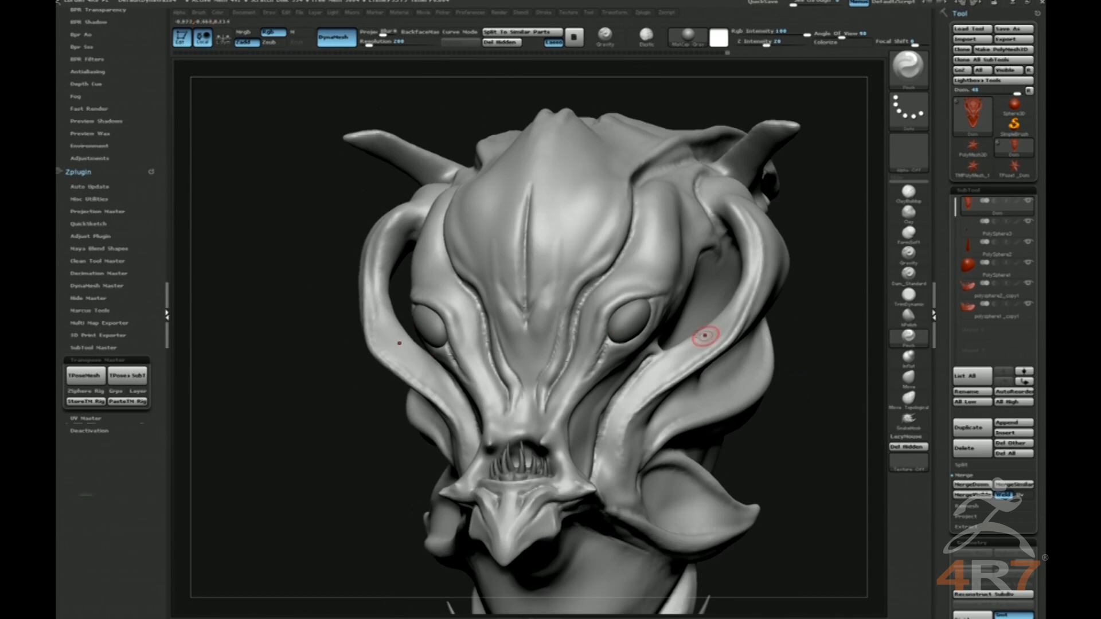
# Carve the crease between the forehead and the eye ridge with Dam_Standard.
pyautogui.press('b')
pyautogui.press('d')
pyautogui.press('s')
pyautogui.moveTo(558, 322); pyautogui.dragTo(584, 267)
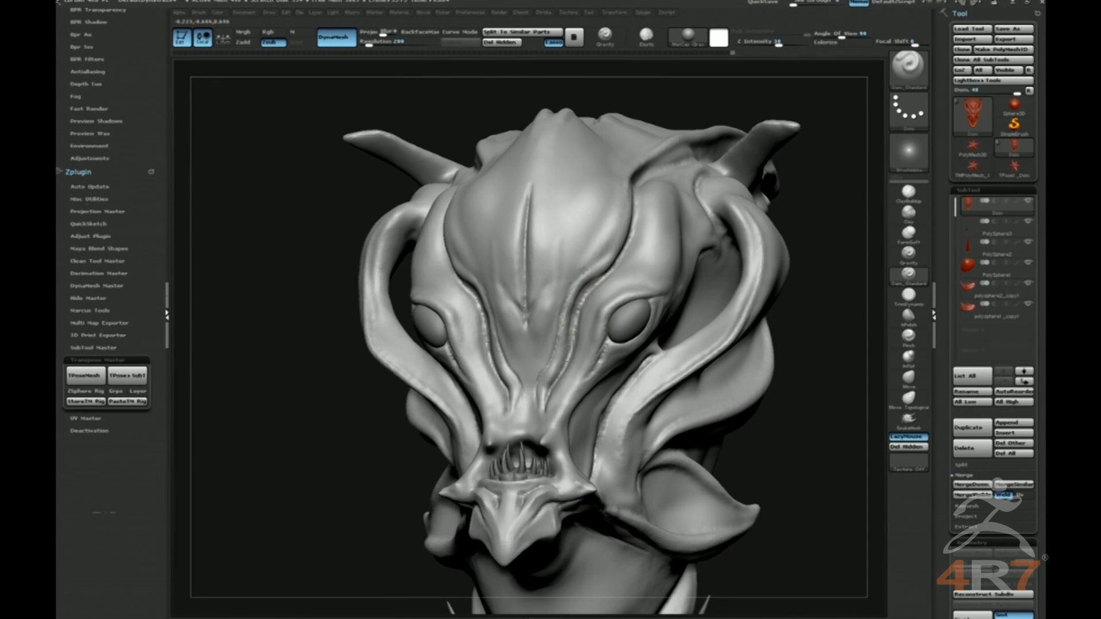
pyautogui.moveTo(823, 285)
pyautogui.keyDown('shift'); pyautogui.mouseDown()
pyautogui.moveTo(779, 237)
pyautogui.moveTo(763, 271)
pyautogui.moveTo(717, 292)
pyautogui.mouseUp(); pyautogui.keyUp('shift')
# Build up soft volume along the side of the forehead and the upper brow with FormSoft.
pyautogui.press('b')
pyautogui.press('f')
pyautogui.press('s')
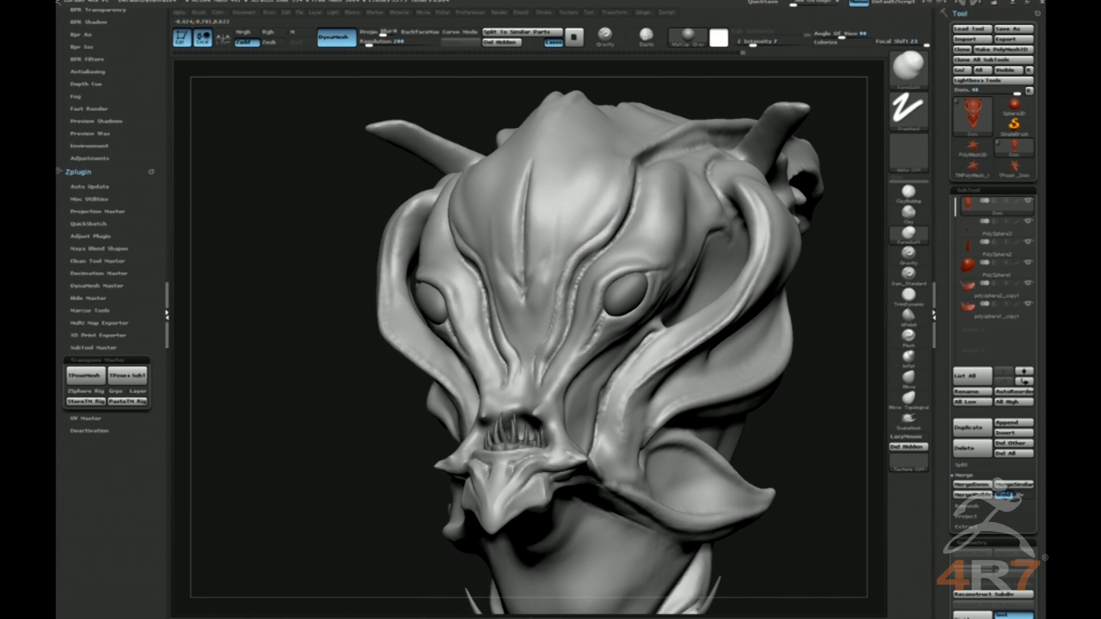
pyautogui.moveTo(634, 158); pyautogui.dragTo(635, 194)
pyautogui.moveTo(709, 103); pyautogui.dragTo(676, 195)
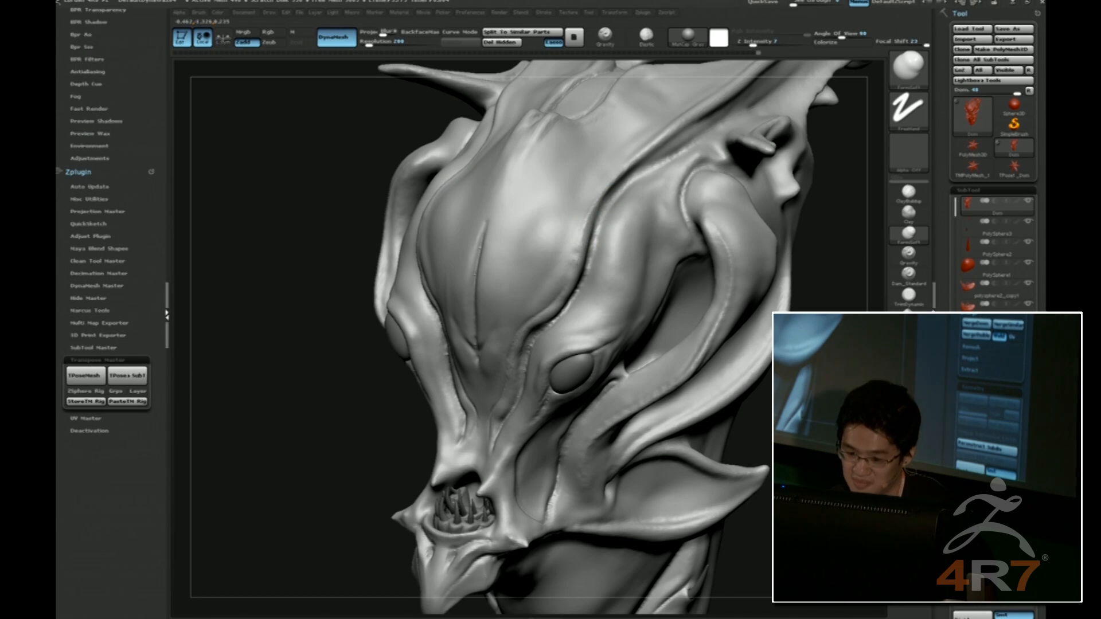
# Deepen the seam around the side of the forehead dome above the eyes with Dam_Standard.
pyautogui.keyDown('shift'); pyautogui.moveTo(497, 329); pyautogui.dragTo(470, 293, button='right'); pyautogui.keyUp('shift')
pyautogui.press('b')
pyautogui.press('d')
pyautogui.press('s')
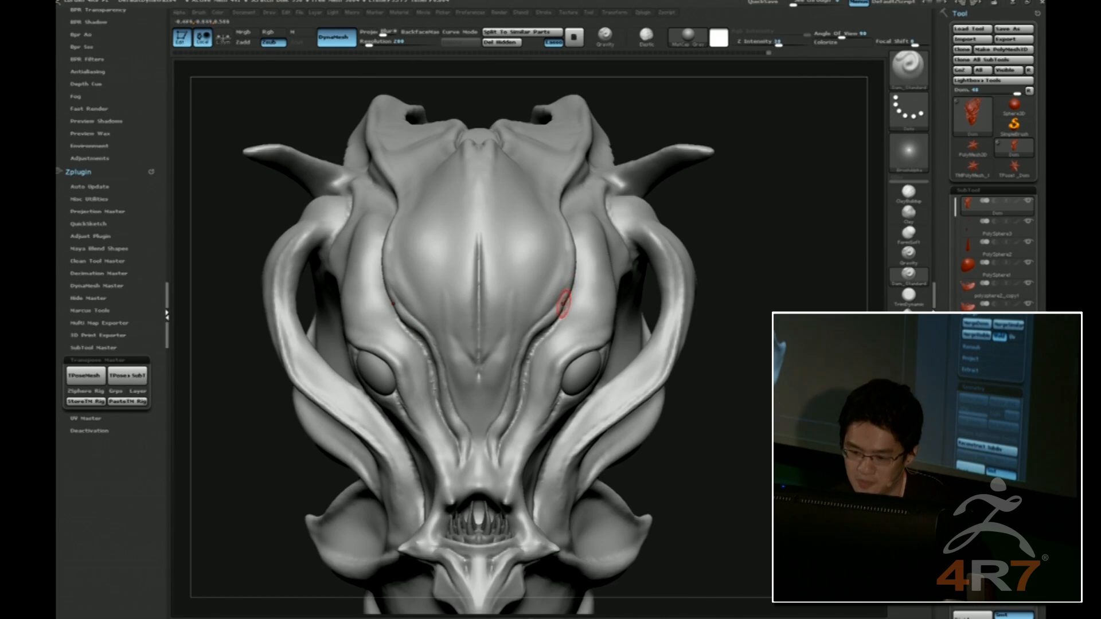
pyautogui.moveTo(565, 260); pyautogui.dragTo(565, 296)
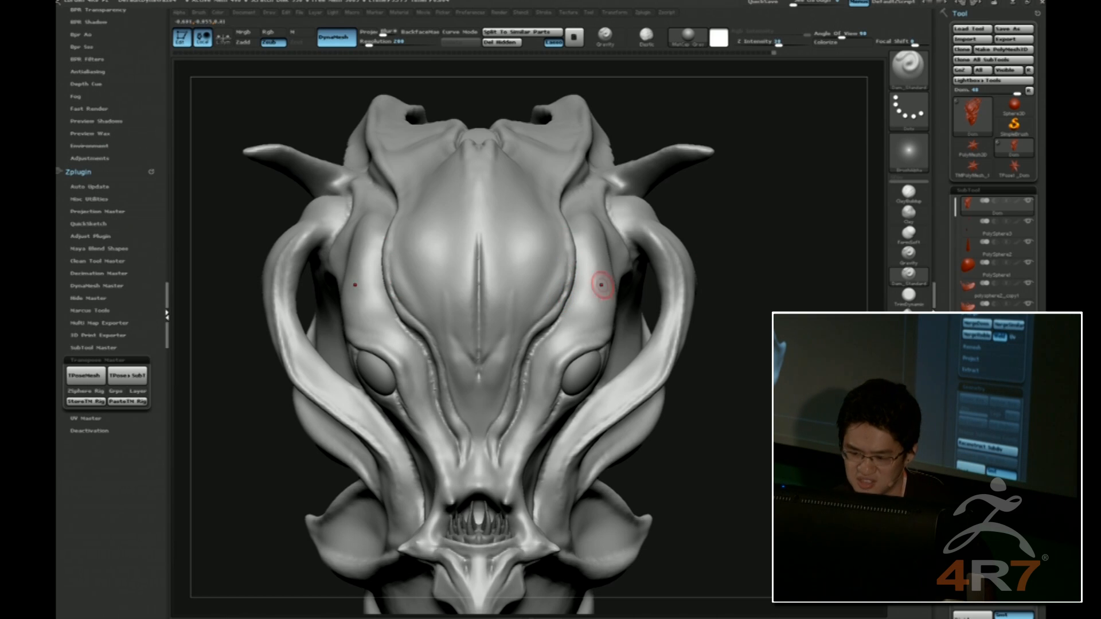
# Tighten the creases around the forehead dome and eyes with the Pinch brush.
pyautogui.moveTo(601, 285); pyautogui.dragTo(548, 239, button='right')
pyautogui.press('b')
pyautogui.press('p')
pyautogui.press('i')
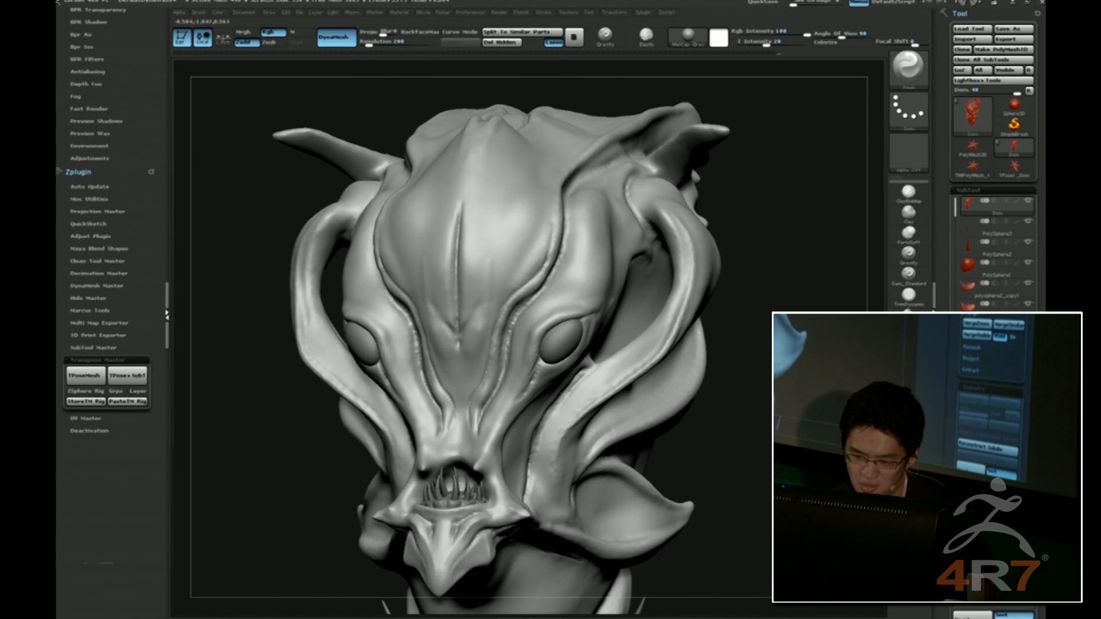
pyautogui.moveTo(302, 449); pyautogui.dragTo(430, 319, button='right')
# Add soft volume to the curved cheek tendrils and the forehead folds with FormSoft.
pyautogui.press('b')
pyautogui.press('f')
pyautogui.press('s')
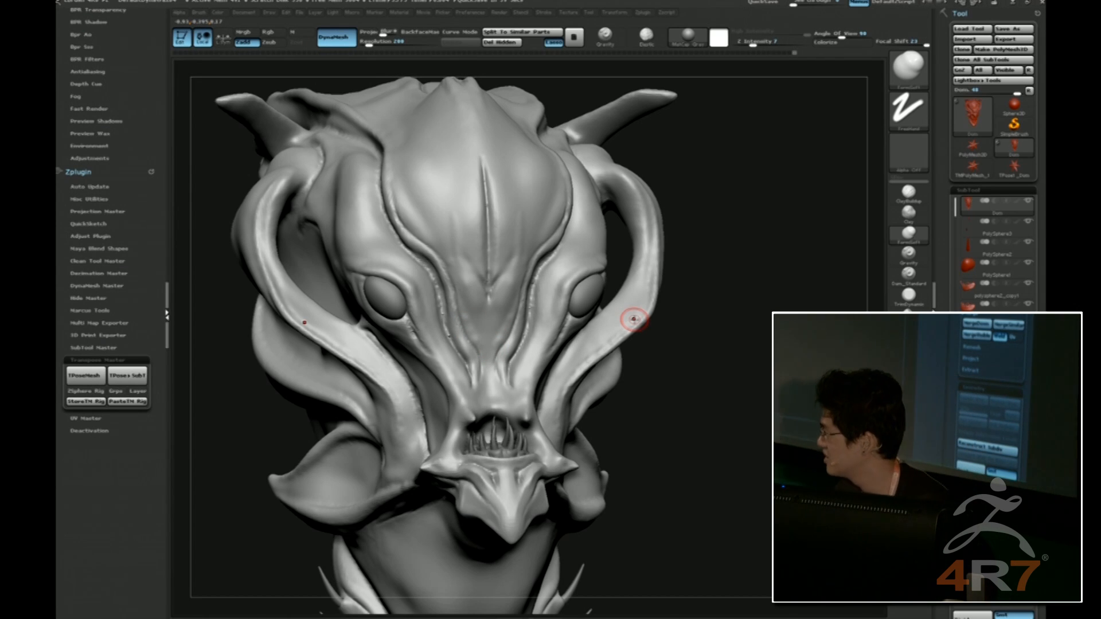
pyautogui.keyDown('shift'); pyautogui.moveTo(742, 314); pyautogui.dragTo(491, 275); pyautogui.keyUp('shift')
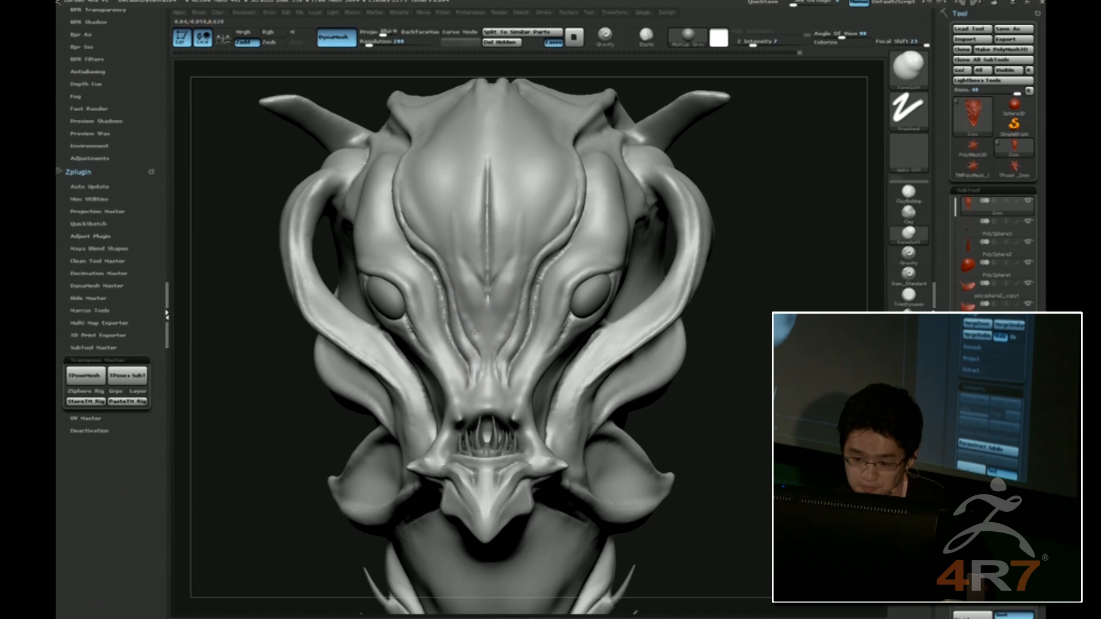
# Add soft volume along the centre line between the eyes, above the nose bridge, with the FormSoft brush.
pyautogui.press('b')
pyautogui.press('d')
pyautogui.press('s')
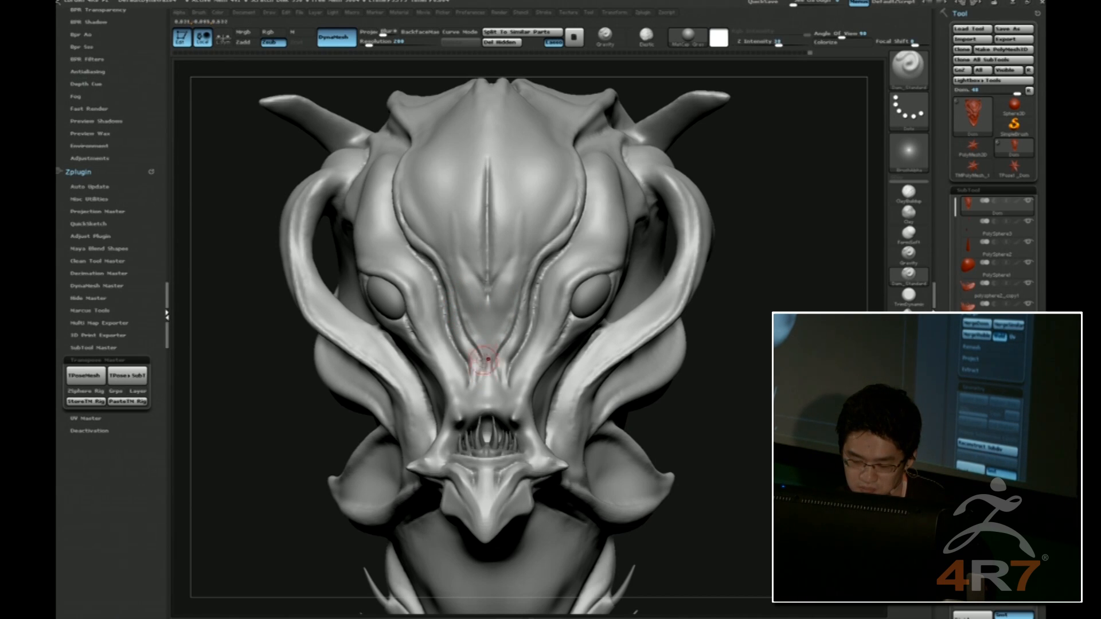
pyautogui.moveTo(723, 382); pyautogui.dragTo(703, 335)
pyautogui.press('b')
pyautogui.press('f')
pyautogui.press('s')
pyautogui.moveTo(477, 315); pyautogui.dragTo(480, 348)
# Smooth the face folds and build up the lower end of the inner cheek tendril with FormSoft.
pyautogui.moveTo(814, 315)
pyautogui.keyDown('alt'); pyautogui.mouseDown()
pyautogui.moveTo(823, 266)
pyautogui.moveTo(789, 277)
pyautogui.moveTo(809, 280)
pyautogui.moveTo(774, 267)
pyautogui.moveTo(756, 347)
pyautogui.moveTo(731, 261)
pyautogui.mouseUp(); pyautogui.keyUp('alt')
pyautogui.keyDown('shift'); pyautogui.moveTo(561, 274); pyautogui.dragTo(516, 324); pyautogui.keyUp('shift')
pyautogui.moveTo(722, 367); pyautogui.dragTo(611, 329)
pyautogui.moveTo(508, 351); pyautogui.dragTo(521, 325)
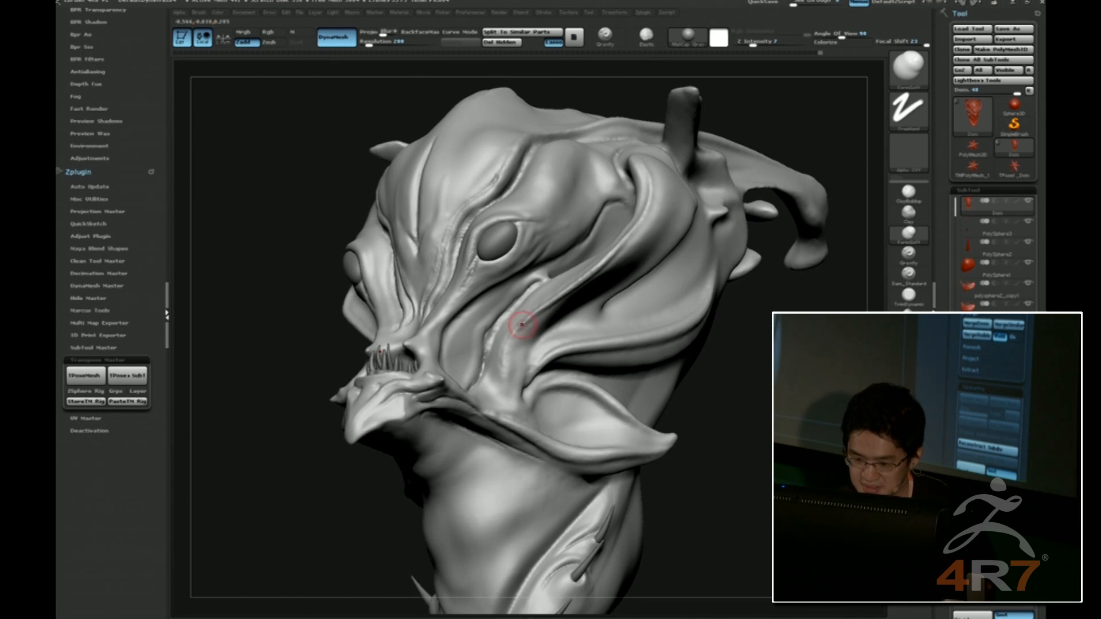
pyautogui.moveTo(502, 384)
pyautogui.mouseDown()
pyautogui.moveTo(509, 363)
pyautogui.moveTo(507, 395)
pyautogui.moveTo(504, 354)
pyautogui.moveTo(519, 328)
pyautogui.mouseUp()
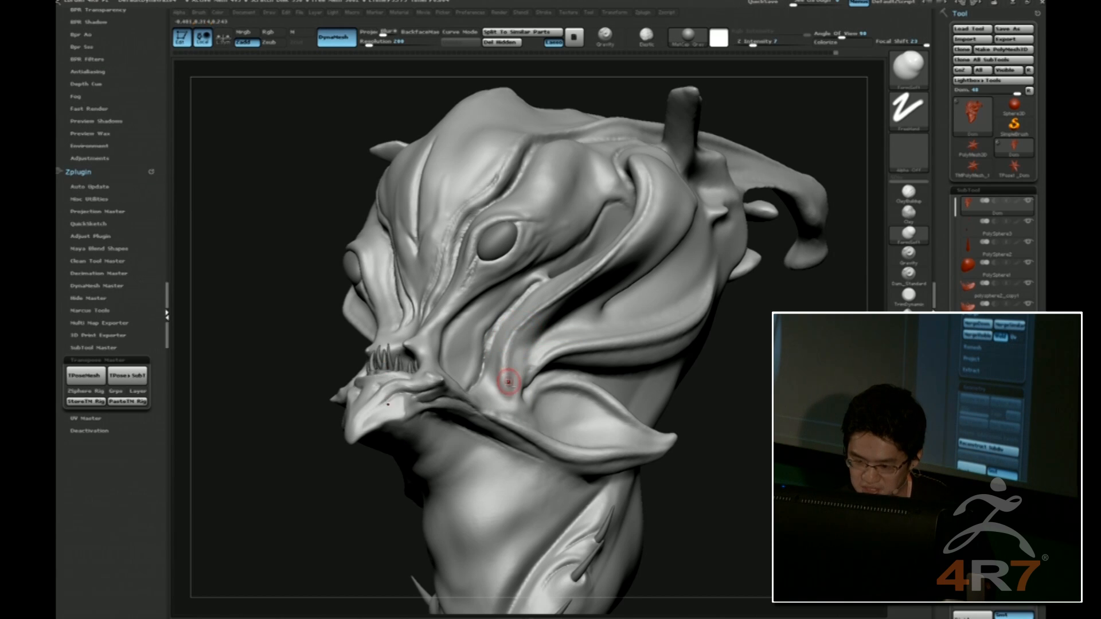
# Carve a crease around the inner cheek tendril's lower tip with Dam_Standard and smooth the surface beside it.
pyautogui.press('b')
pyautogui.press('d')
pyautogui.press('s')
pyautogui.moveTo(492, 385); pyautogui.dragTo(542, 383)
pyautogui.moveTo(533, 367); pyautogui.dragTo(555, 391, button='right')
pyautogui.keyDown('shift'); pyautogui.moveTo(524, 369); pyautogui.dragTo(506, 392); pyautogui.keyUp('shift')
pyautogui.moveTo(575, 363); pyautogui.dragTo(594, 356, button='right')
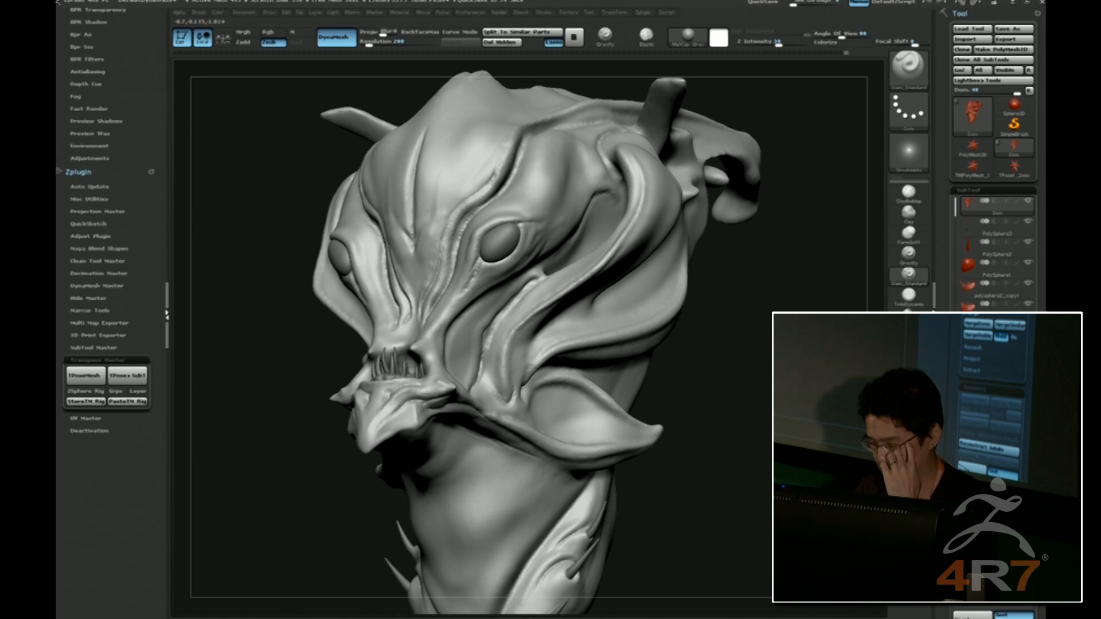
# Build up the inner cheek tendril's lower end just above the jaw with FormSoft.
pyautogui.moveTo(736, 327); pyautogui.dragTo(714, 339)
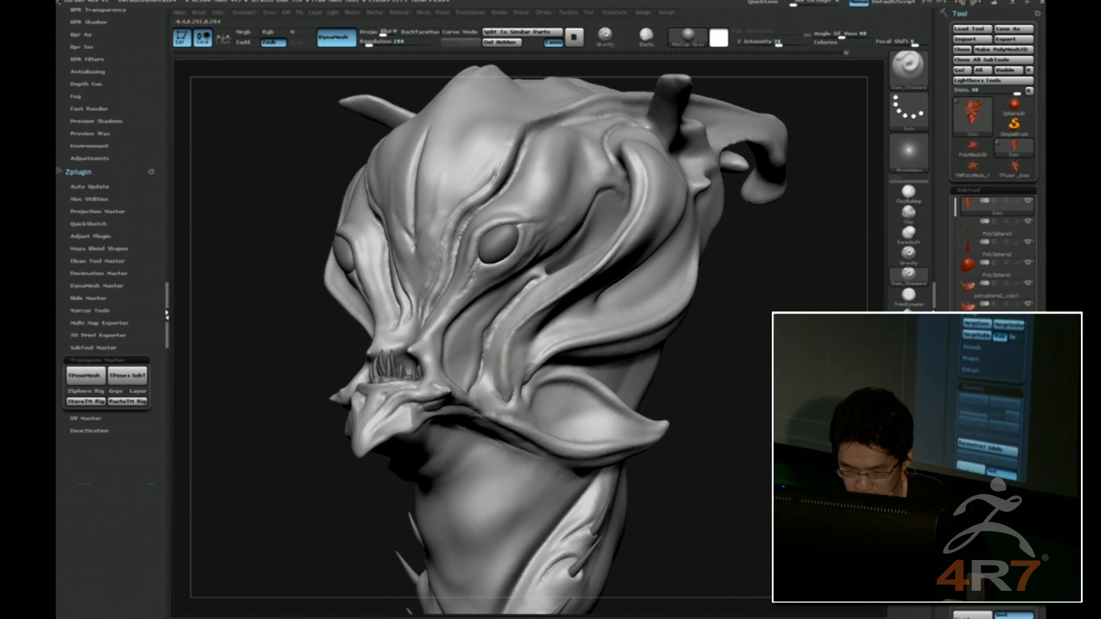
pyautogui.moveTo(682, 344); pyautogui.dragTo(745, 324, button='right')
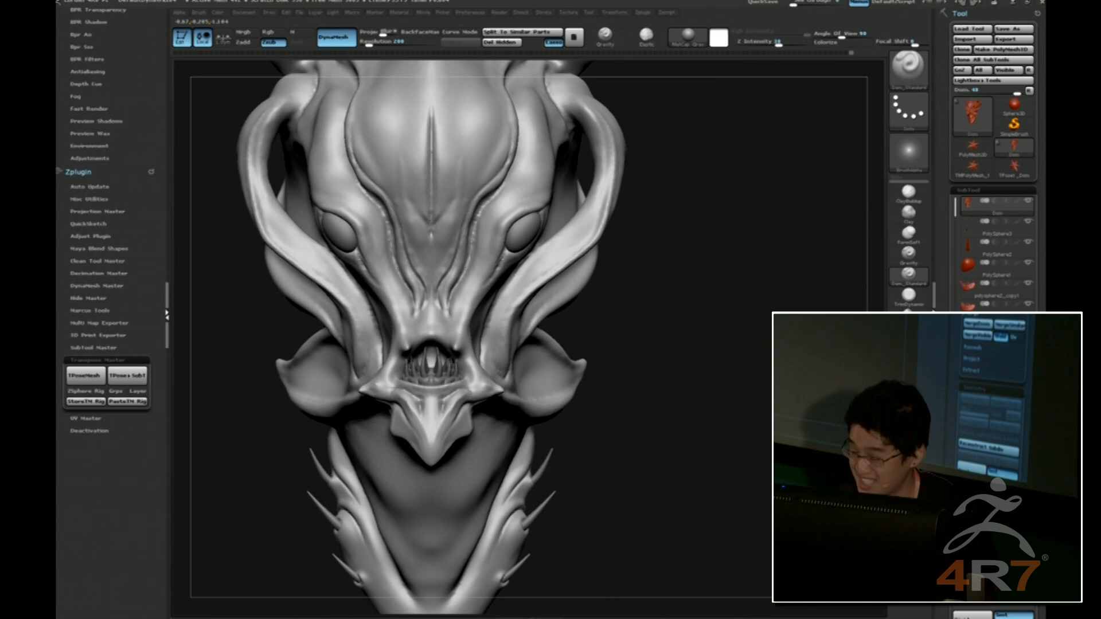
pyautogui.moveTo(699, 338); pyautogui.dragTo(659, 345)
pyautogui.moveTo(550, 374); pyautogui.dragTo(512, 374, button='right')
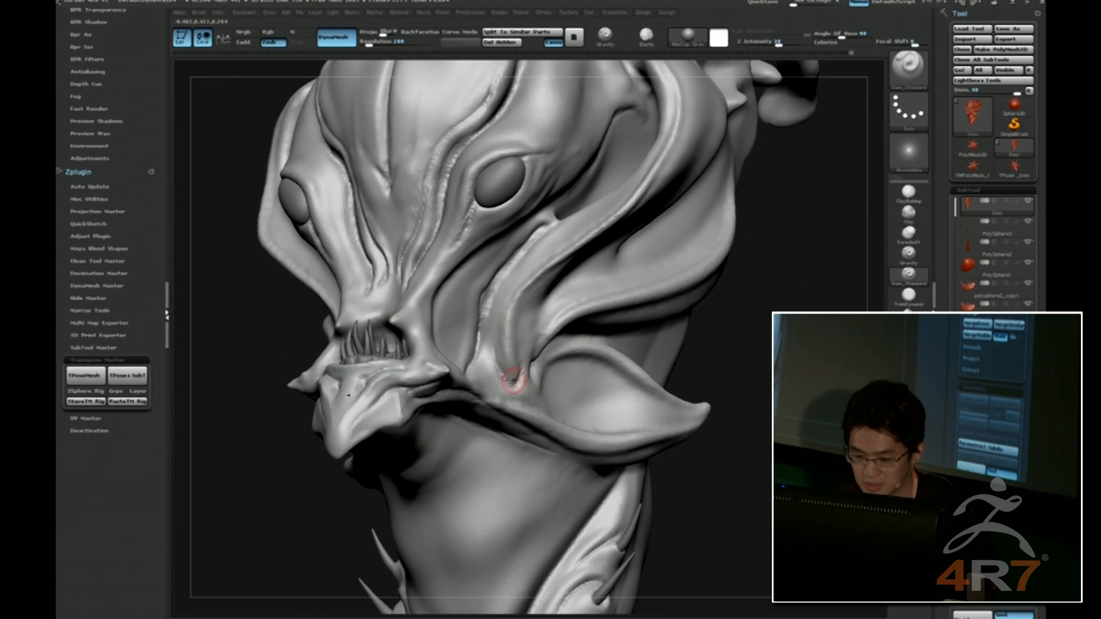
pyautogui.moveTo(709, 432); pyautogui.dragTo(694, 432)
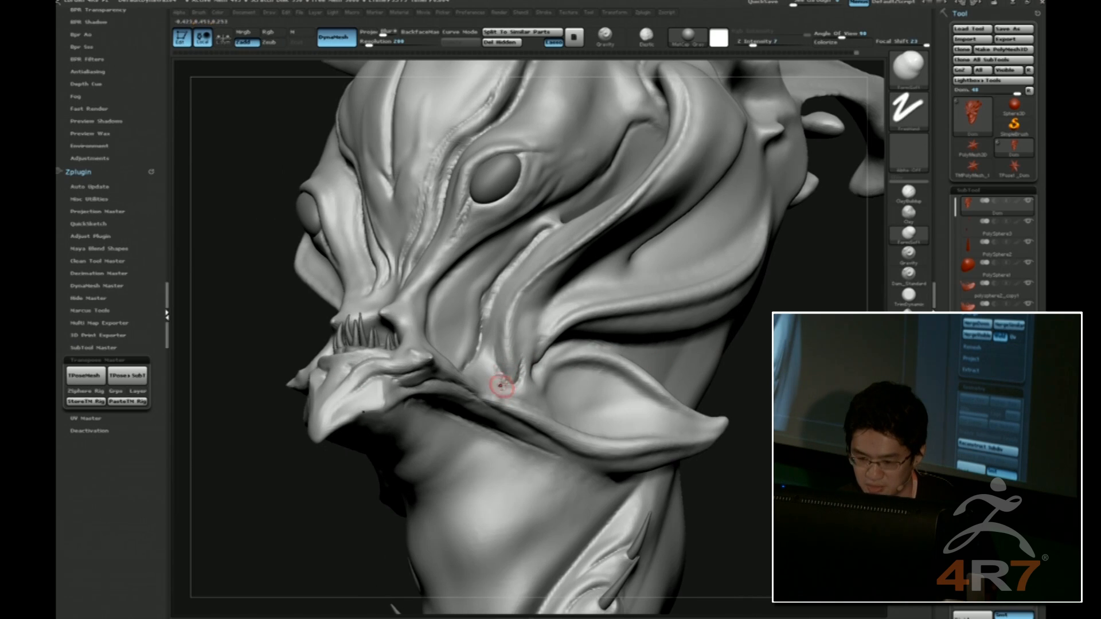
pyautogui.press('3')
pyautogui.moveTo(509, 373); pyautogui.dragTo(511, 352)
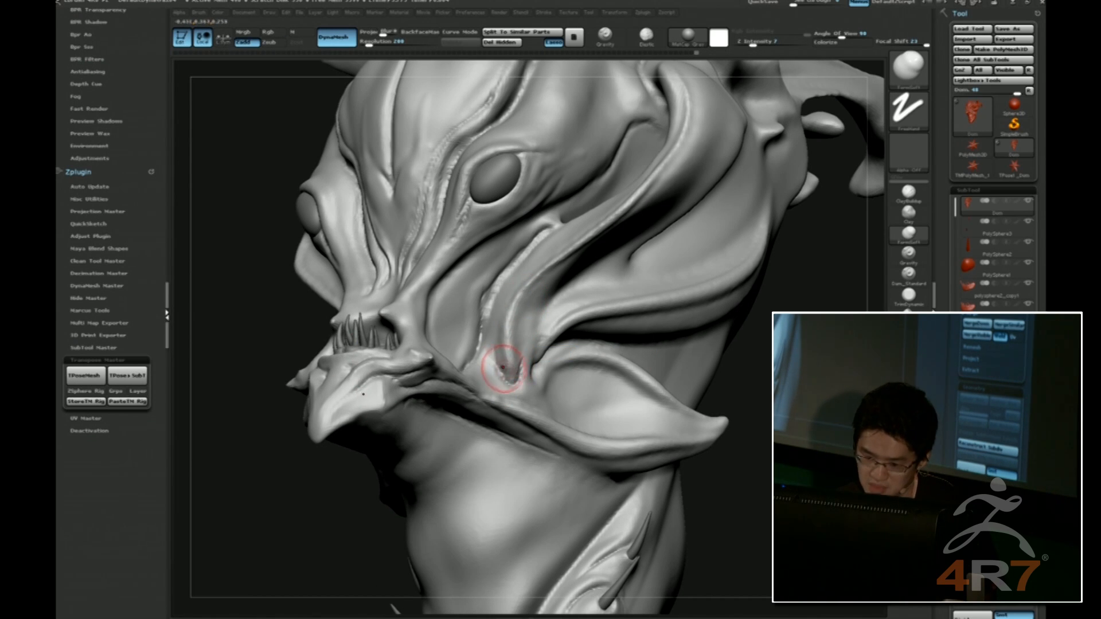
# Sharpen the outline of the inner cheek tendril's rounded tip with a resized Dam_Standard brush.
pyautogui.press('5')
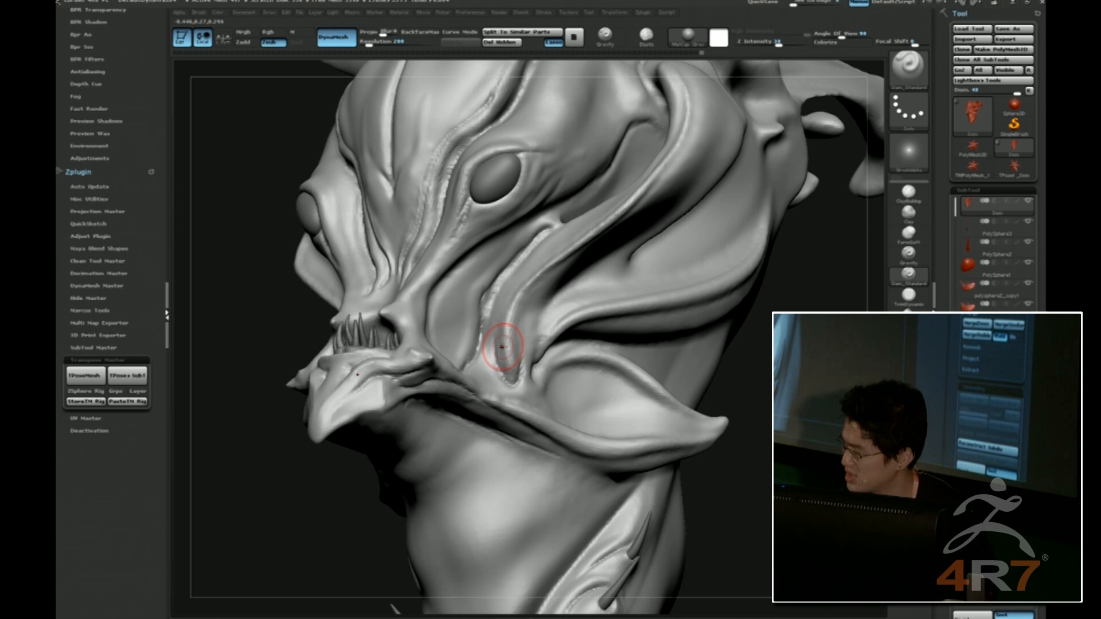
pyautogui.press('s')
pyautogui.moveTo(502, 349); pyautogui.dragTo(490, 350)
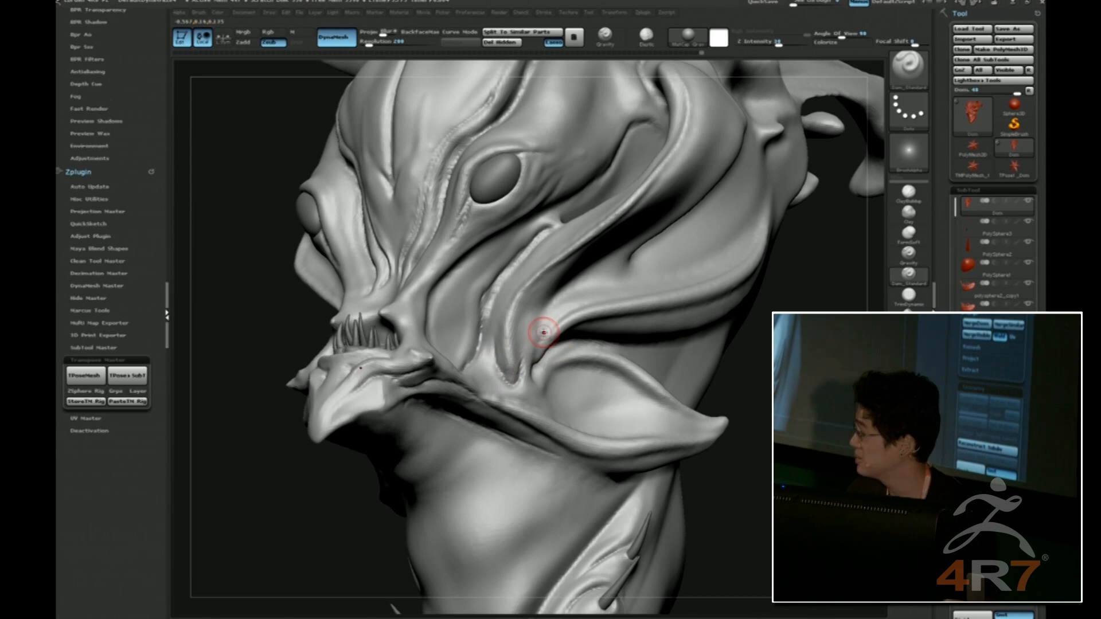
pyautogui.moveTo(501, 366); pyautogui.dragTo(522, 360)
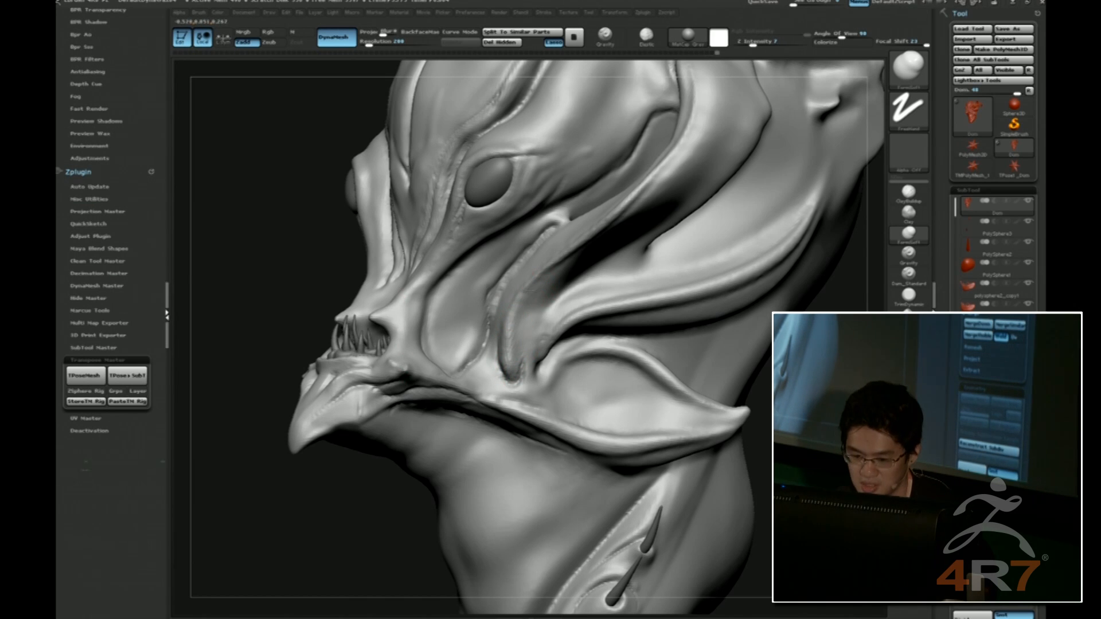
# Cut a crease along the front edge of the cheek hollow below the eye with Dam_Standard.
pyautogui.press('b')
pyautogui.press('d')
pyautogui.press('s')
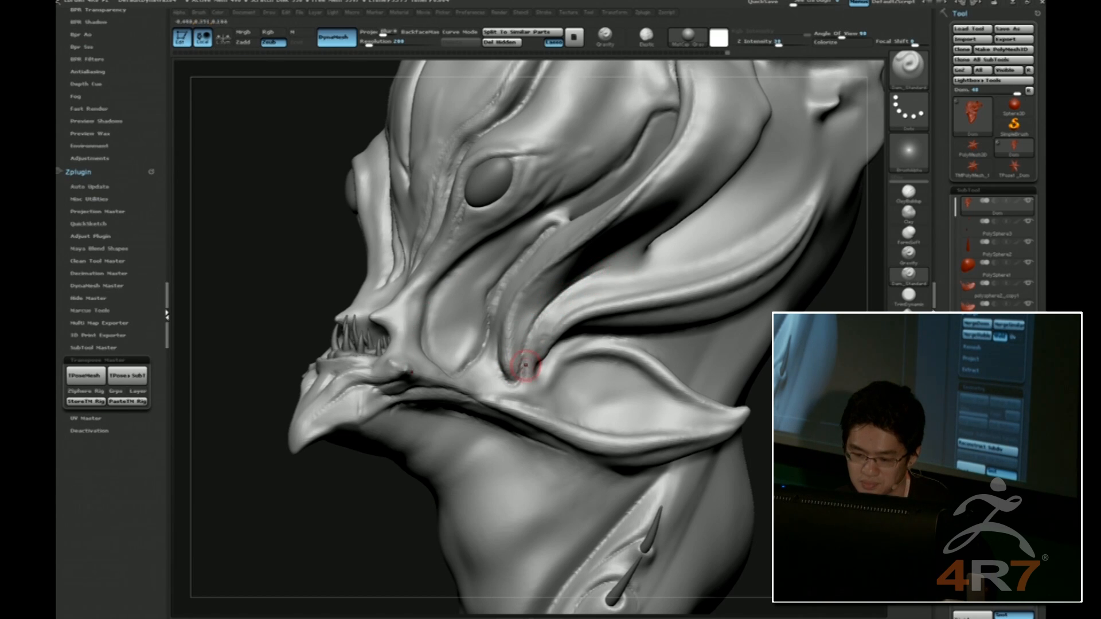
pyautogui.moveTo(376, 483); pyautogui.dragTo(336, 474)
pyautogui.moveTo(220, 427)
pyautogui.mouseDown()
pyautogui.moveTo(257, 391)
pyautogui.moveTo(229, 384)
pyautogui.mouseUp()
pyautogui.moveTo(452, 334)
pyautogui.mouseDown()
pyautogui.moveTo(466, 281)
pyautogui.moveTo(464, 389)
pyautogui.moveTo(450, 378)
pyautogui.moveTo(478, 391)
pyautogui.mouseUp()
pyautogui.moveTo(328, 397); pyautogui.dragTo(728, 317)
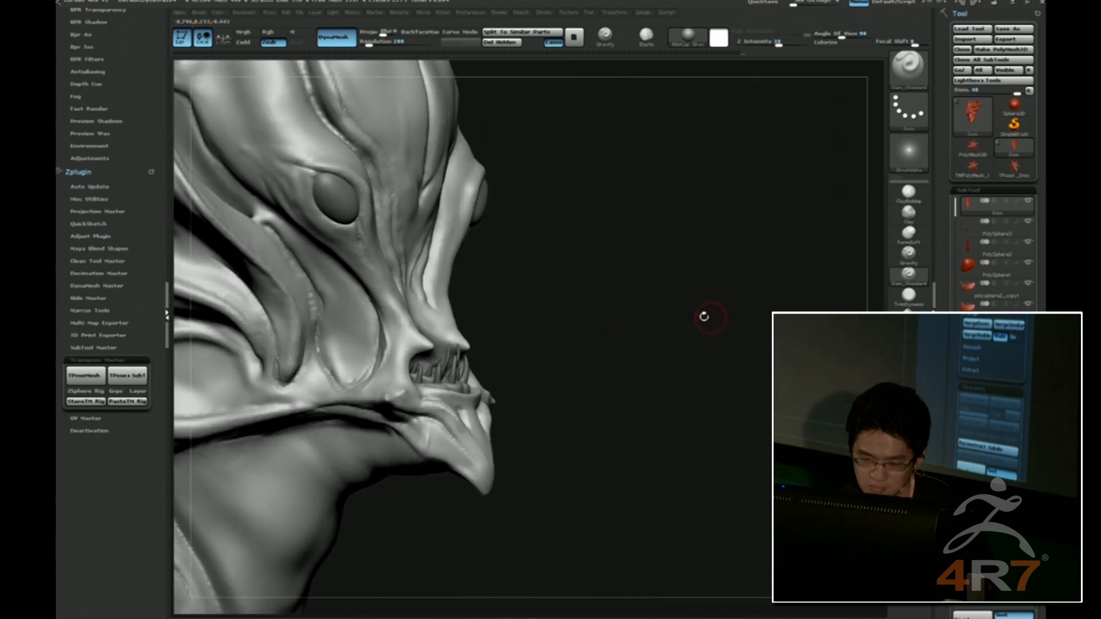
# Deepen the crease between the cheek hollow and the mouth corner, smoothing as needed.
pyautogui.moveTo(389, 345)
pyautogui.mouseDown()
pyautogui.moveTo(383, 307)
pyautogui.moveTo(387, 362)
pyautogui.mouseUp()
pyautogui.moveTo(521, 279); pyautogui.dragTo(528, 263)
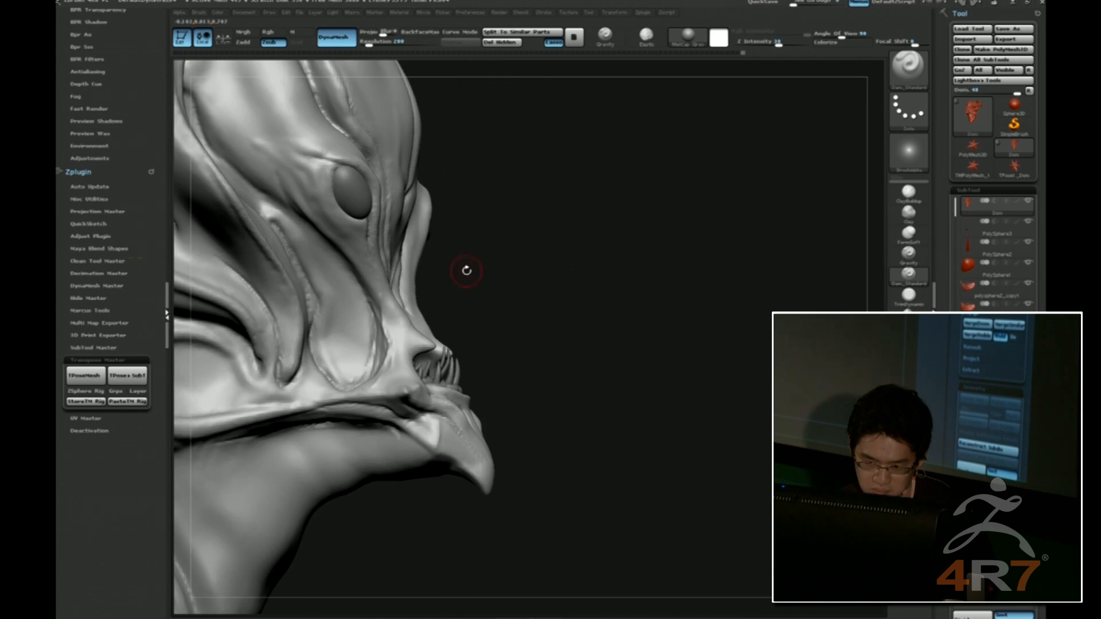
pyautogui.keyDown('shift'); pyautogui.moveTo(464, 293); pyautogui.dragTo(481, 292); pyautogui.keyUp('shift')
pyautogui.moveTo(391, 373)
pyautogui.mouseDown()
pyautogui.moveTo(382, 359)
pyautogui.moveTo(378, 375)
pyautogui.mouseUp()
pyautogui.moveTo(476, 327)
pyautogui.keyDown('shift'); pyautogui.mouseDown()
pyautogui.moveTo(715, 311)
pyautogui.moveTo(629, 334)
pyautogui.mouseUp(); pyautogui.keyUp('shift')
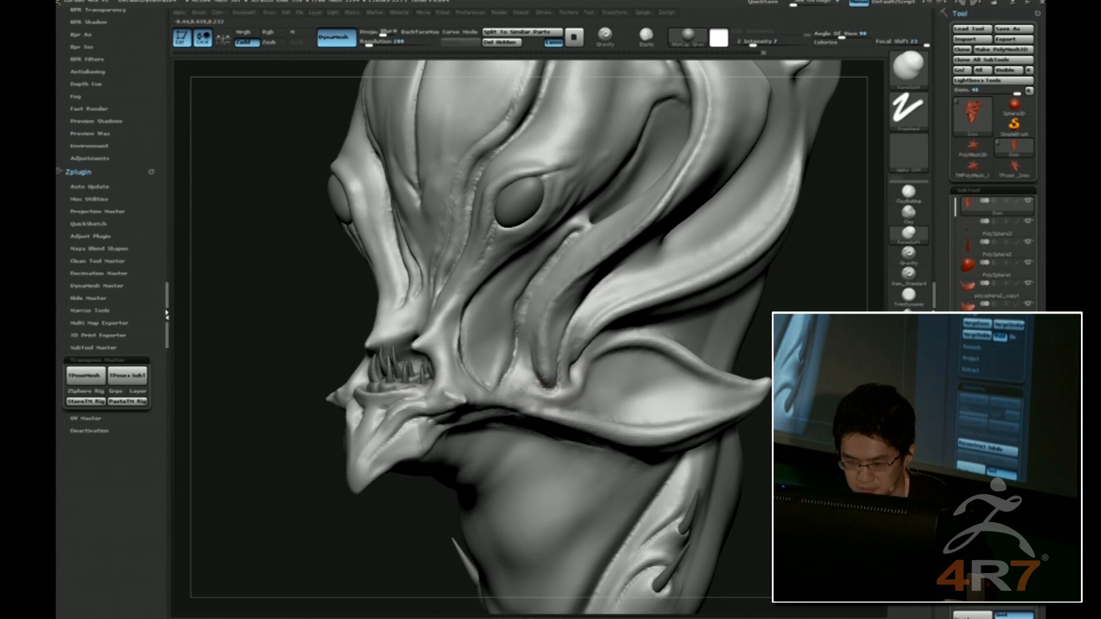
# Carve a crease beneath the cheek tendrils and around the front of the leaf-shaped jaw fin with Dam_Standard.
pyautogui.press('b')
pyautogui.press('d')
pyautogui.press('s')
pyautogui.moveTo(575, 398); pyautogui.dragTo(520, 411)
pyautogui.moveTo(820, 390); pyautogui.dragTo(740, 391)
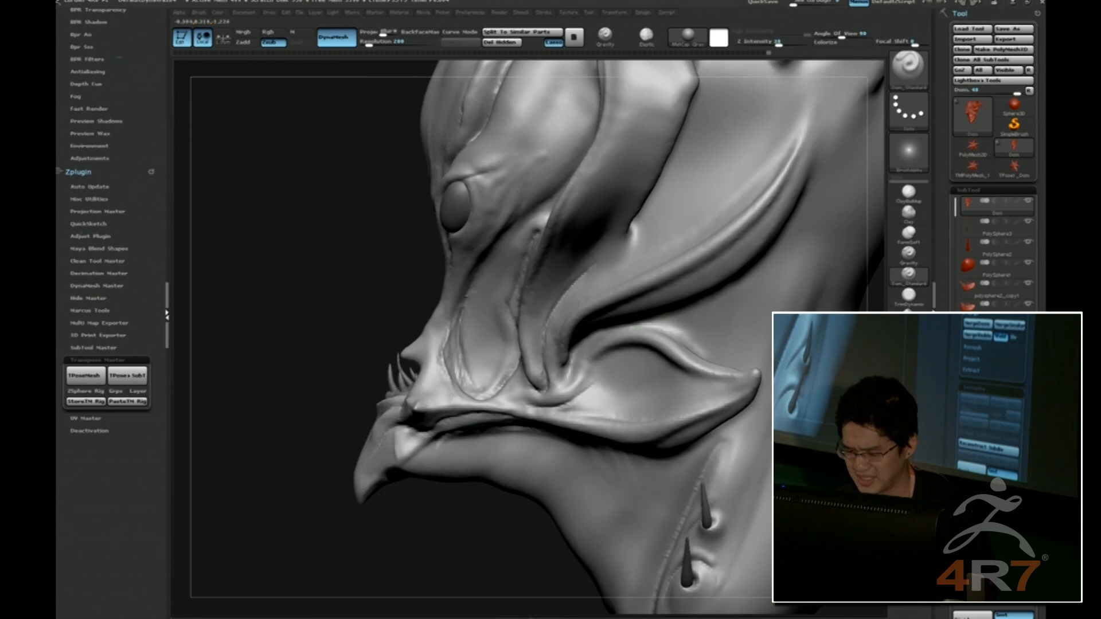
pyautogui.moveTo(571, 404); pyautogui.dragTo(585, 384)
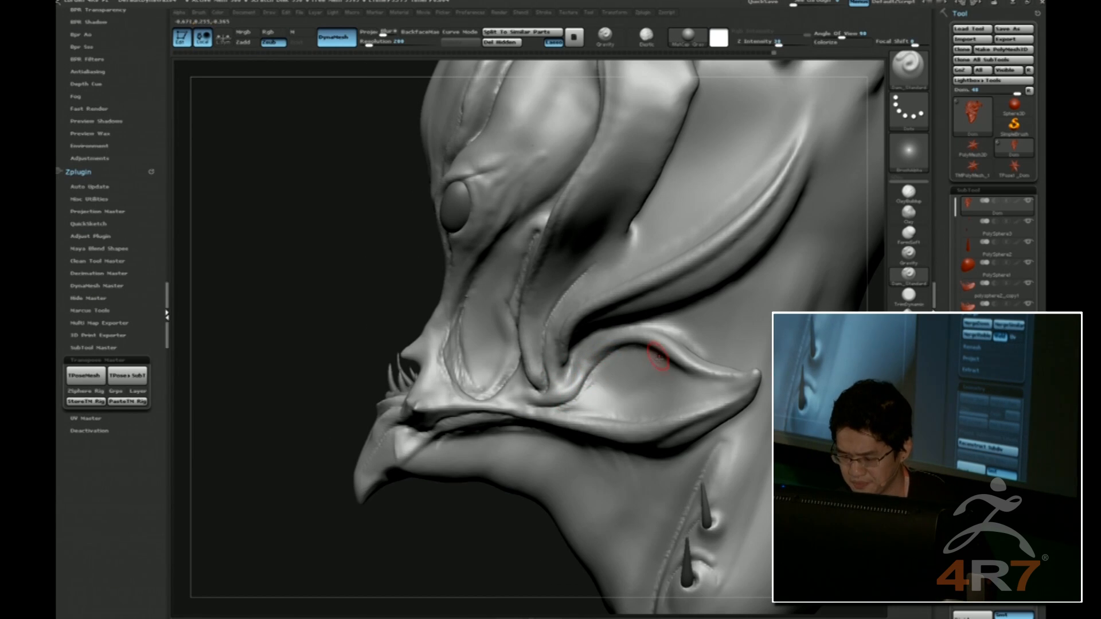
# Check the head from the front and refine the groove between the outer cheek tendril and jaw fin with Dam_Standard.
pyautogui.moveTo(291, 337)
pyautogui.mouseDown()
pyautogui.moveTo(488, 298)
pyautogui.moveTo(788, 273)
pyautogui.mouseUp()
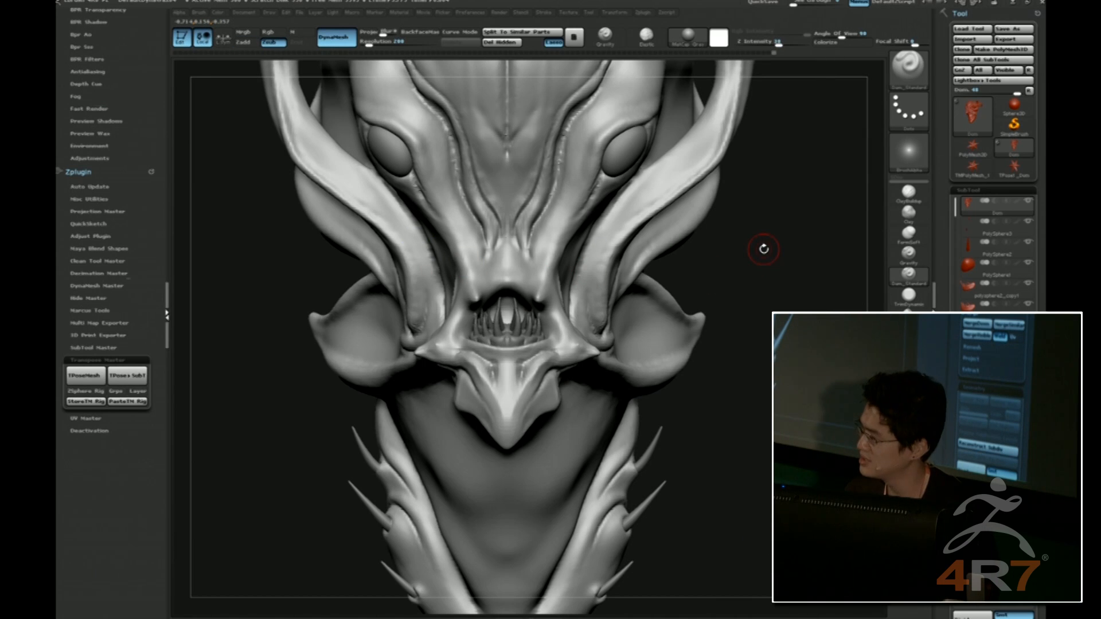
pyautogui.moveTo(768, 341)
pyautogui.keyDown('alt'); pyautogui.mouseDown()
pyautogui.moveTo(787, 312)
pyautogui.moveTo(739, 339)
pyautogui.mouseUp(); pyautogui.keyUp('alt')
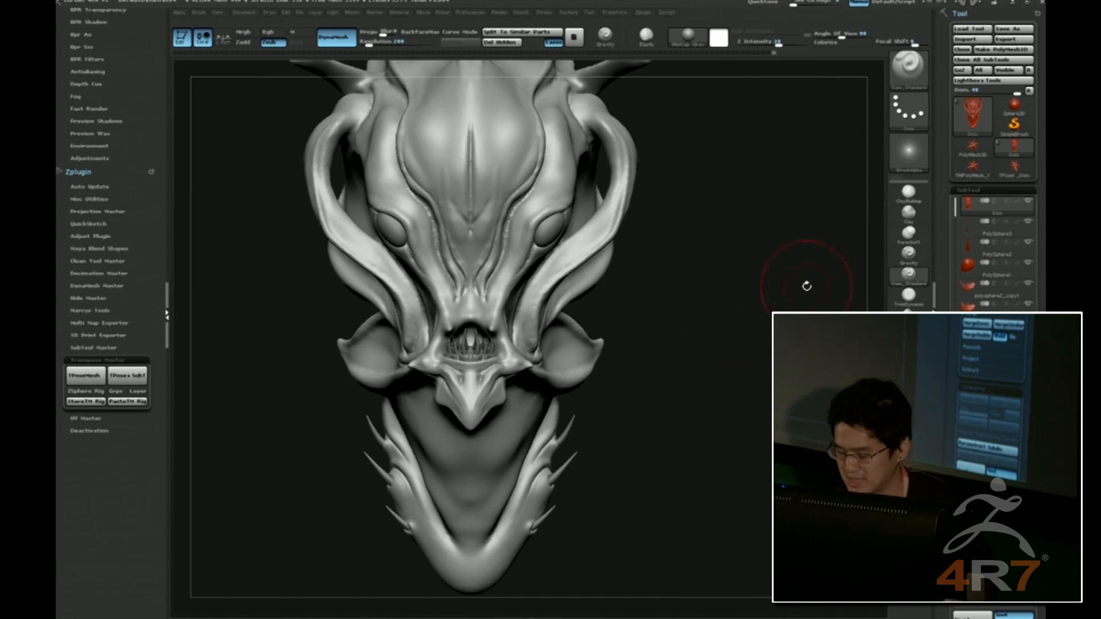
pyautogui.moveTo(801, 345)
pyautogui.mouseDown()
pyautogui.moveTo(762, 320)
pyautogui.moveTo(663, 332)
pyautogui.mouseUp()
pyautogui.press('s')
pyautogui.moveTo(539, 358); pyautogui.dragTo(550, 336)
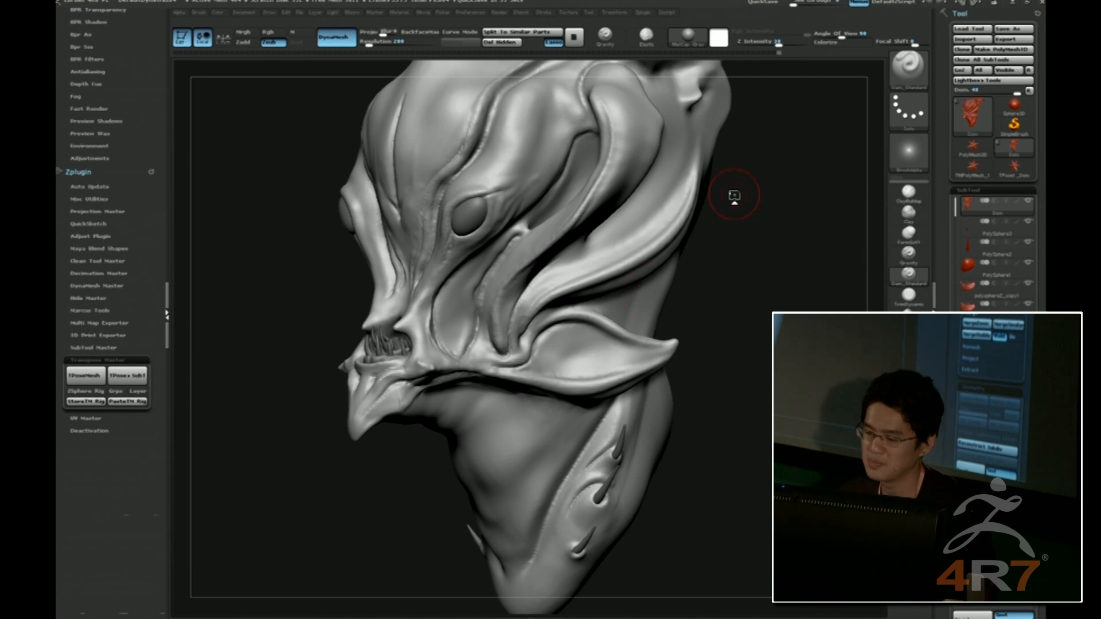
# Extend the outer cheek tendril's ridge up into the knob at the back of the head with FormSoft.
pyautogui.moveTo(770, 288); pyautogui.dragTo(691, 229)
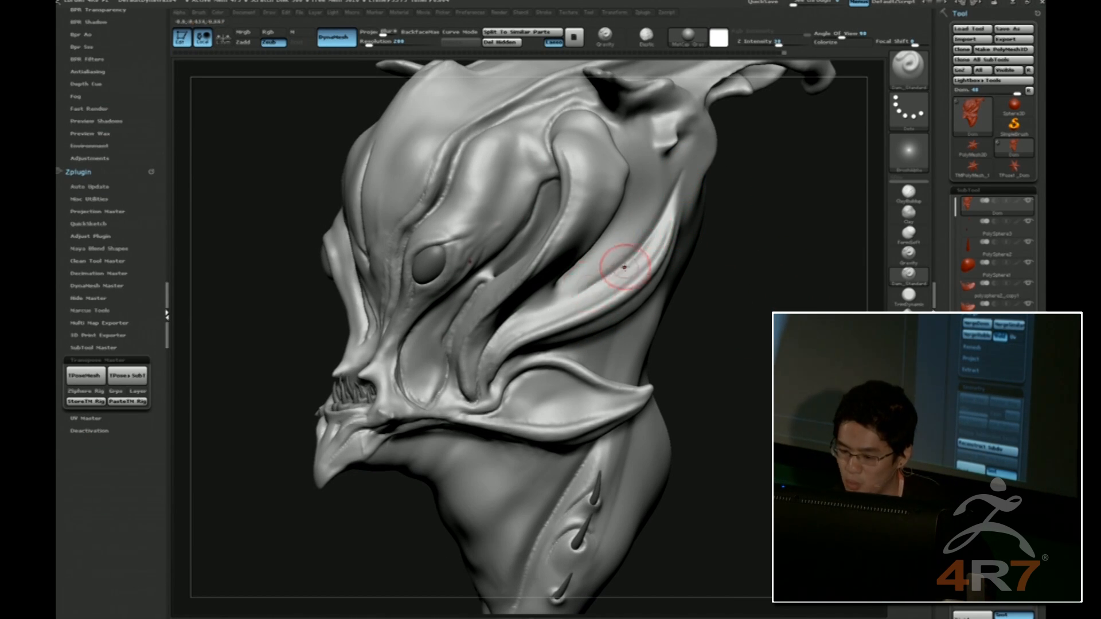
pyautogui.moveTo(759, 270); pyautogui.dragTo(600, 256)
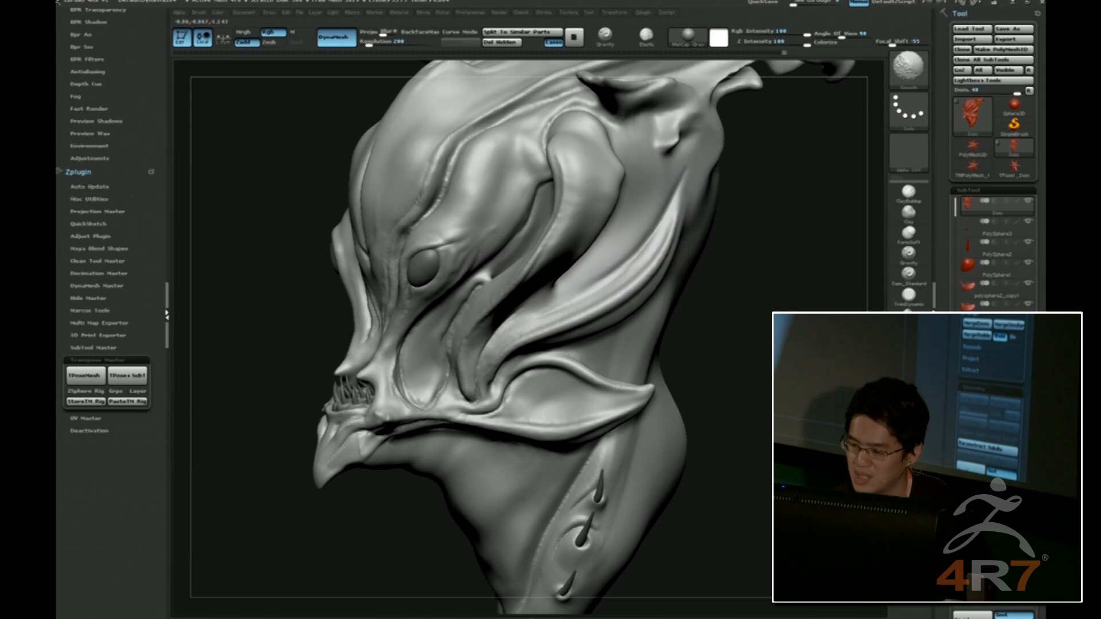
pyautogui.moveTo(764, 241); pyautogui.dragTo(689, 185)
pyautogui.press('3')
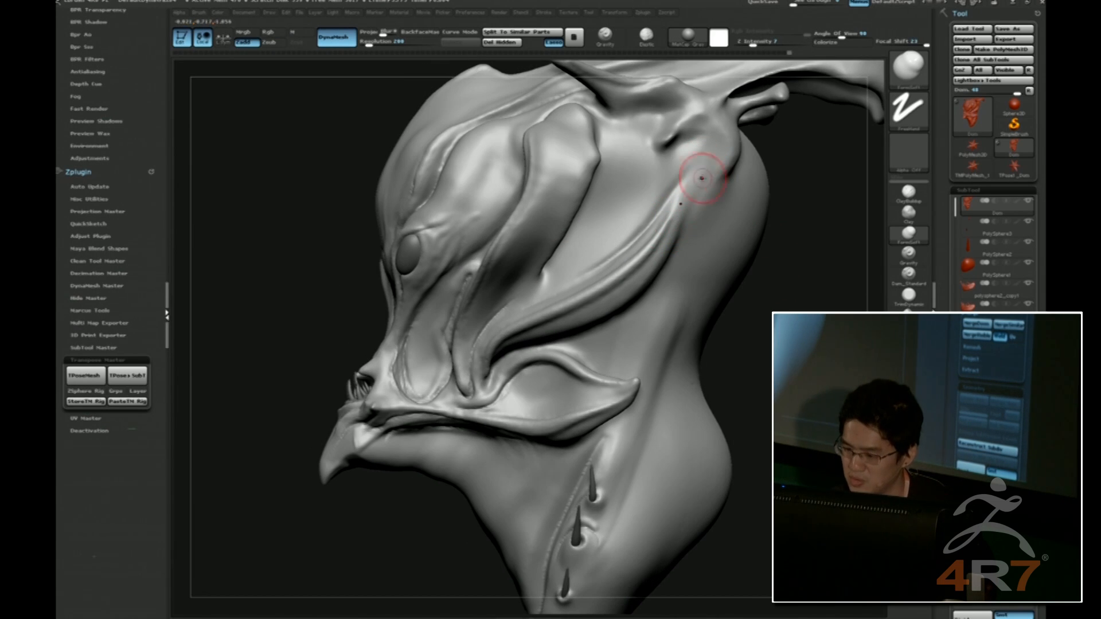
pyautogui.moveTo(719, 171)
pyautogui.mouseDown()
pyautogui.moveTo(734, 141)
pyautogui.moveTo(654, 241)
pyautogui.mouseUp()
pyautogui.moveTo(709, 123); pyautogui.dragTo(663, 145)
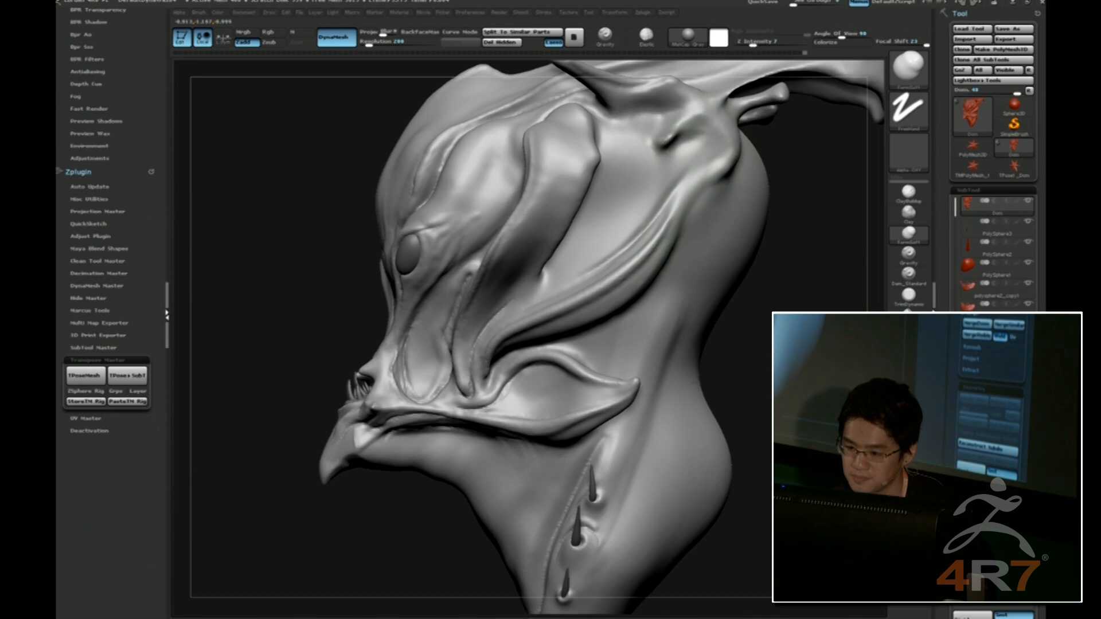
# Add soft volume around the base of the horn on the back of the head with FormSoft.
pyautogui.moveTo(817, 164)
pyautogui.mouseDown()
pyautogui.moveTo(793, 204)
pyautogui.moveTo(720, 177)
pyautogui.mouseUp()
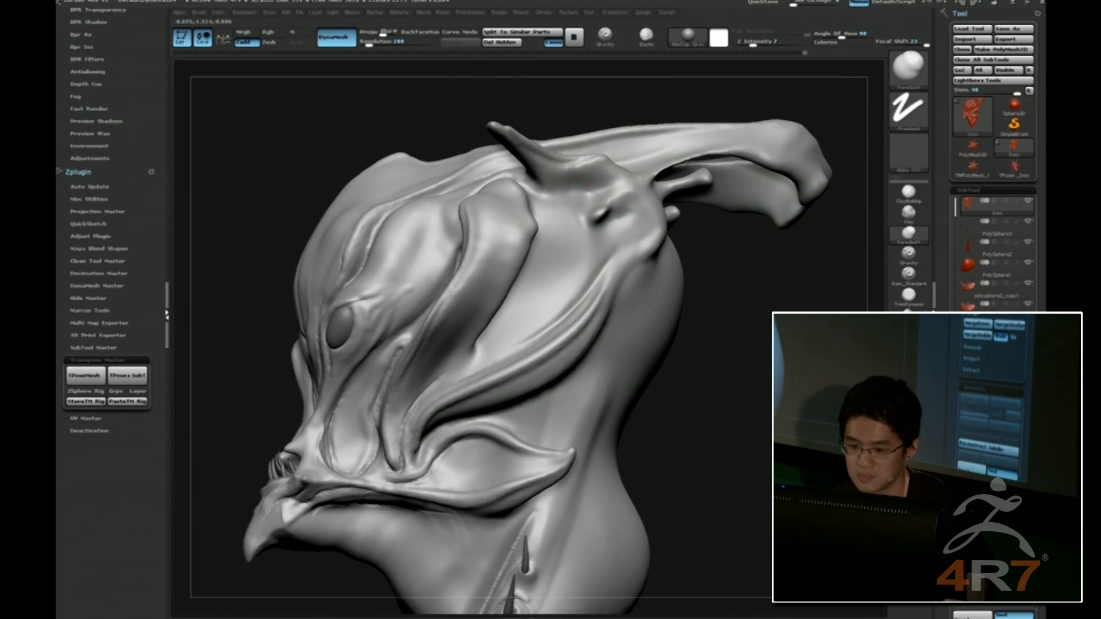
pyautogui.moveTo(583, 165); pyautogui.dragTo(580, 163)
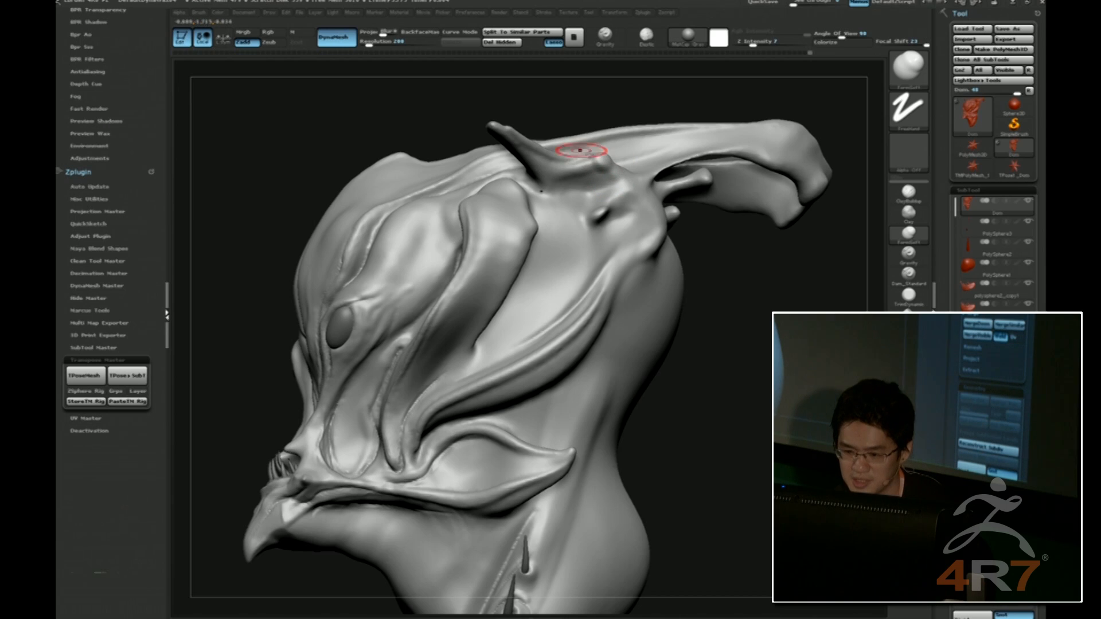
pyautogui.moveTo(555, 120); pyautogui.dragTo(565, 94)
# Push the outer contour of the curved cheek tendrils slightly outward in front view with the Move brush.
pyautogui.moveTo(703, 321)
pyautogui.keyDown('shift'); pyautogui.mouseDown()
pyautogui.moveTo(732, 314)
pyautogui.moveTo(716, 276)
pyautogui.mouseUp(); pyautogui.keyUp('shift')
pyautogui.keyDown('alt'); pyautogui.moveTo(717, 276); pyautogui.dragTo(774, 267); pyautogui.keyUp('alt')
pyautogui.press('b')
pyautogui.press('m')
pyautogui.press('v')
pyautogui.moveTo(430, 267); pyautogui.dragTo(426, 264)
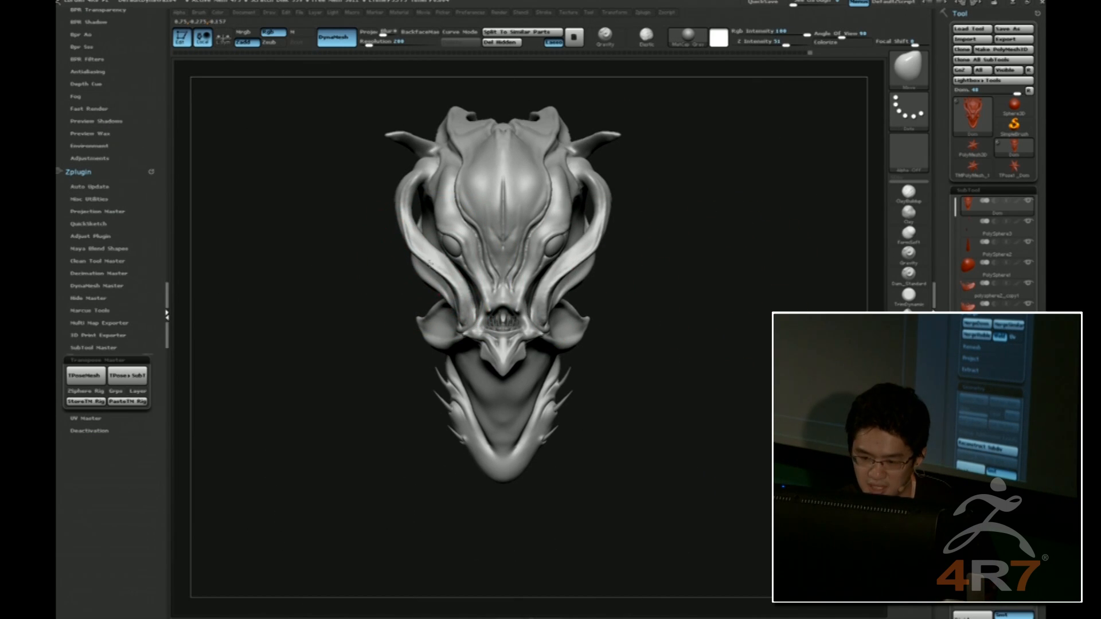
pyautogui.moveTo(407, 226); pyautogui.dragTo(401, 221)
# Turn off DynaMesh for the head, check its polygon wireframe, and duplicate the head subtool.
pyautogui.moveTo(797, 306); pyautogui.dragTo(740, 321)
pyautogui.keyDown('alt'); pyautogui.moveTo(739, 321); pyautogui.dragTo(754, 349); pyautogui.keyUp('alt')
pyautogui.click(344, 41)
pyautogui.keyDown('alt'); pyautogui.moveTo(760, 291); pyautogui.dragTo(753, 279); pyautogui.keyUp('alt')
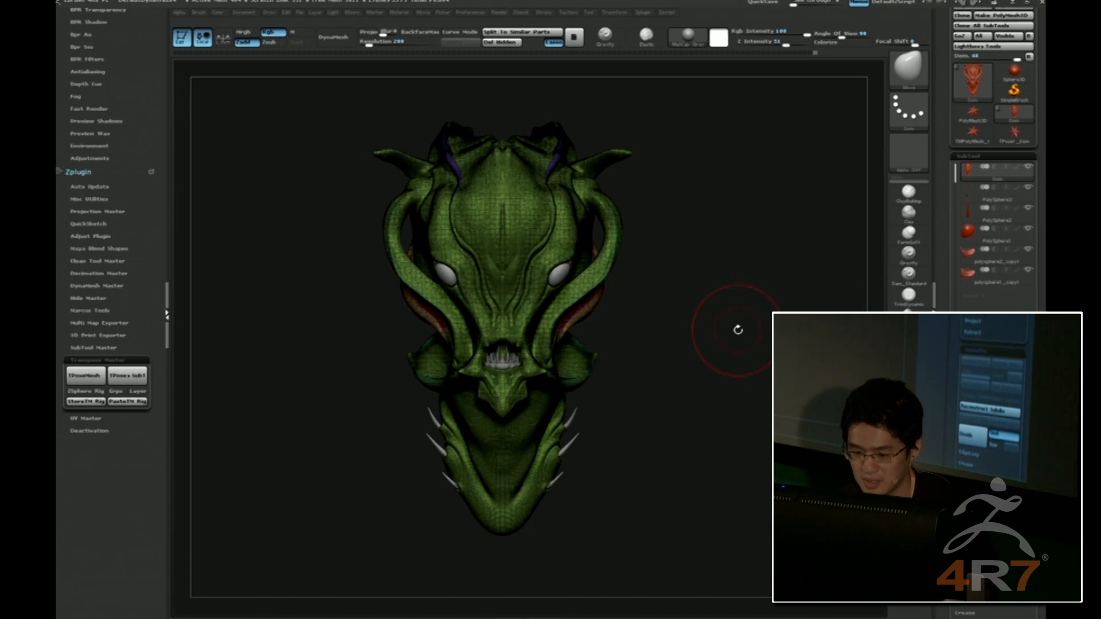
pyautogui.moveTo(737, 319)
pyautogui.mouseDown()
pyautogui.moveTo(730, 327)
pyautogui.moveTo(755, 325)
pyautogui.mouseUp()
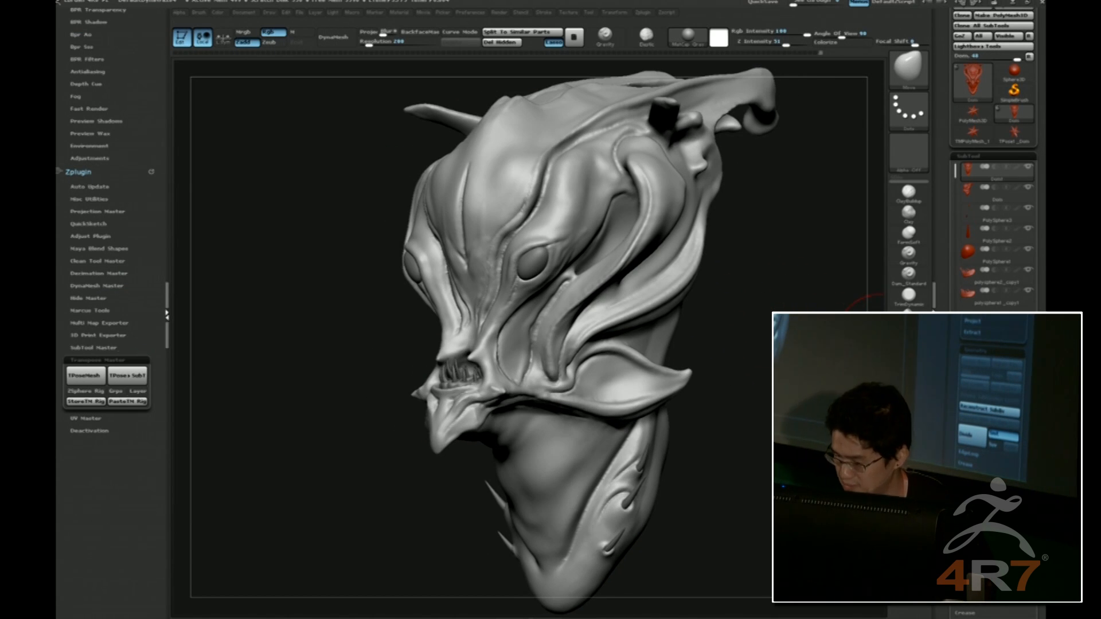
# Retopologize the duplicated head with ZRemesher at the current settings and inspect the new mesh.
pyautogui.scroll(-7, 993, 230)
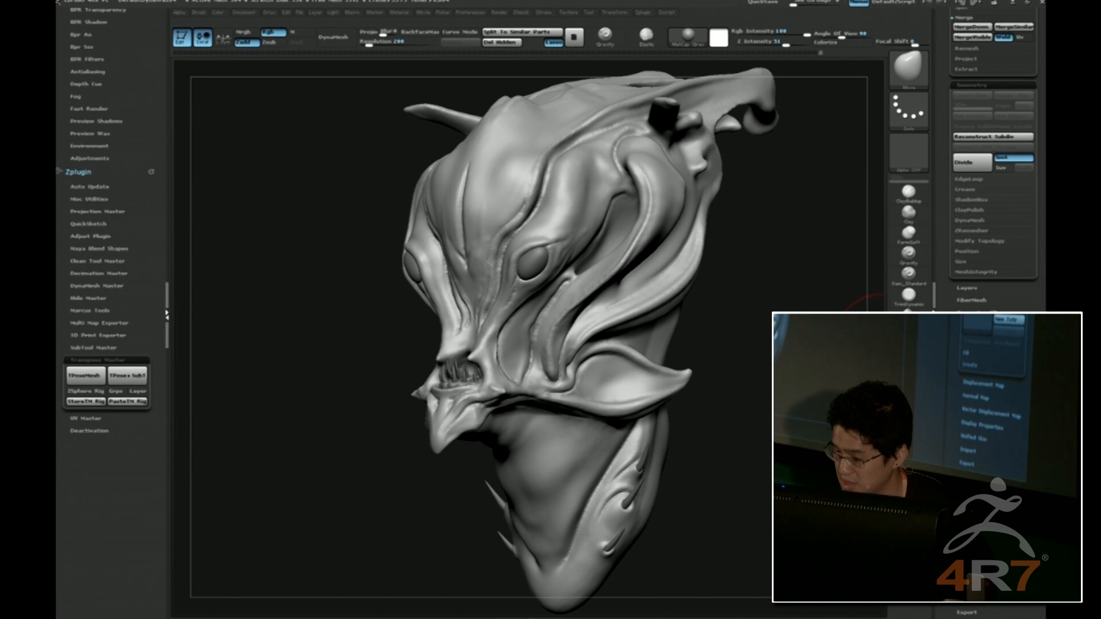
pyautogui.scroll(1, 993, 229)
pyautogui.click(978, 245)
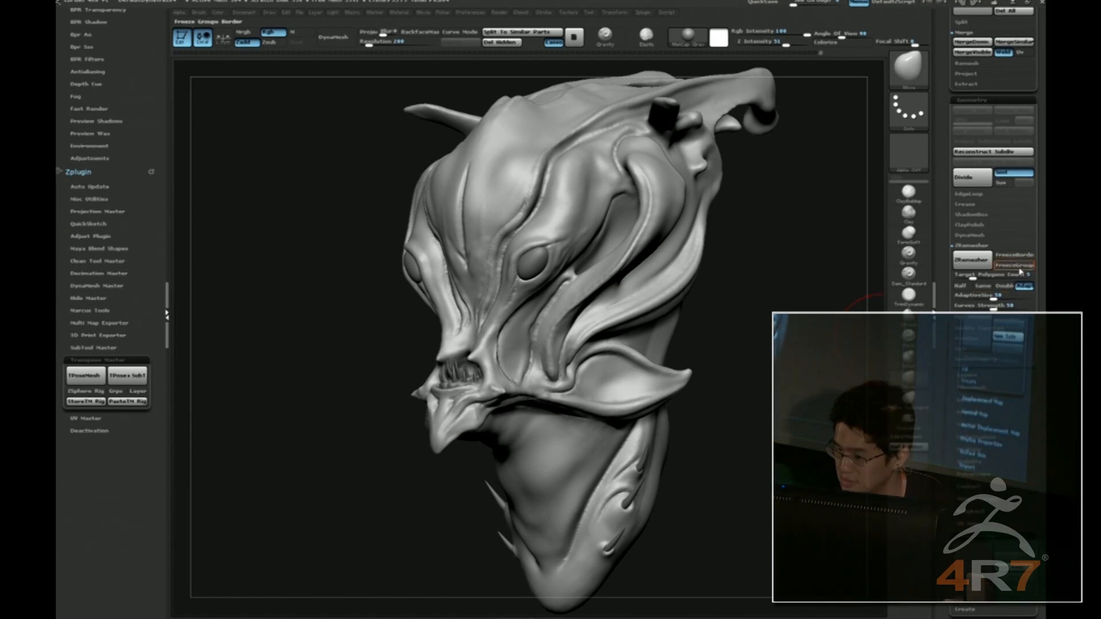
pyautogui.click(971, 259)
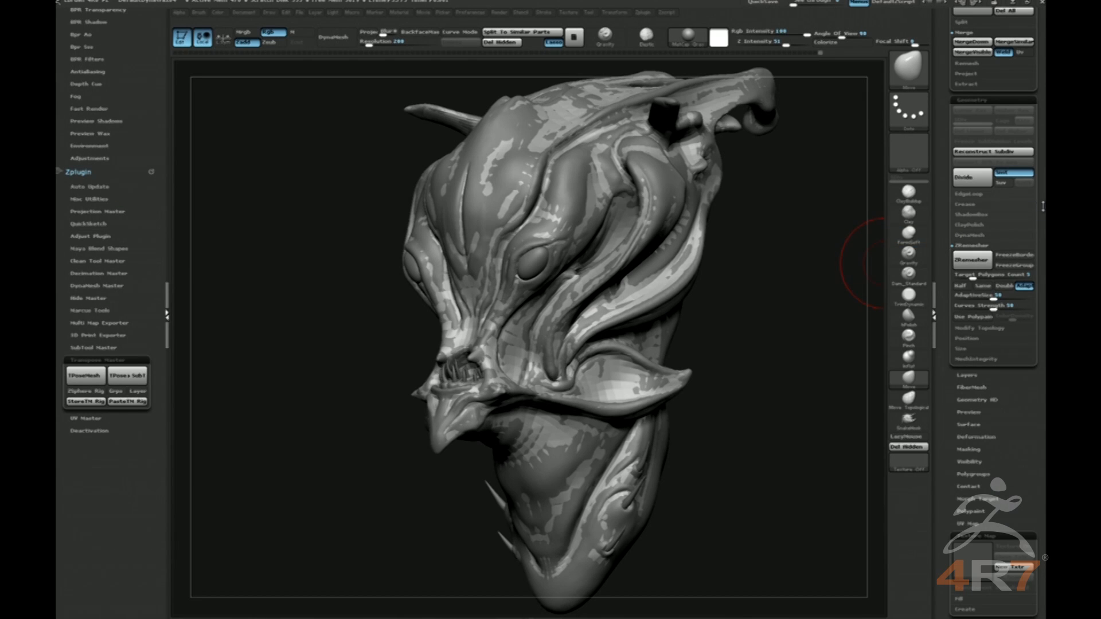
pyautogui.scroll(5, 1042, 207)
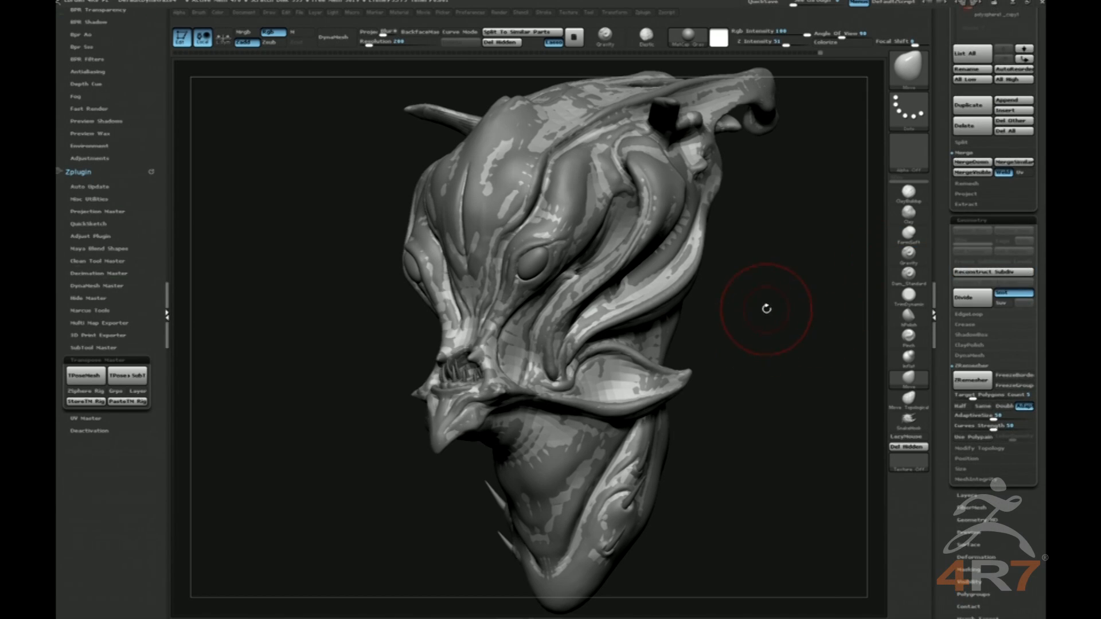
pyautogui.moveTo(773, 302); pyautogui.dragTo(834, 290)
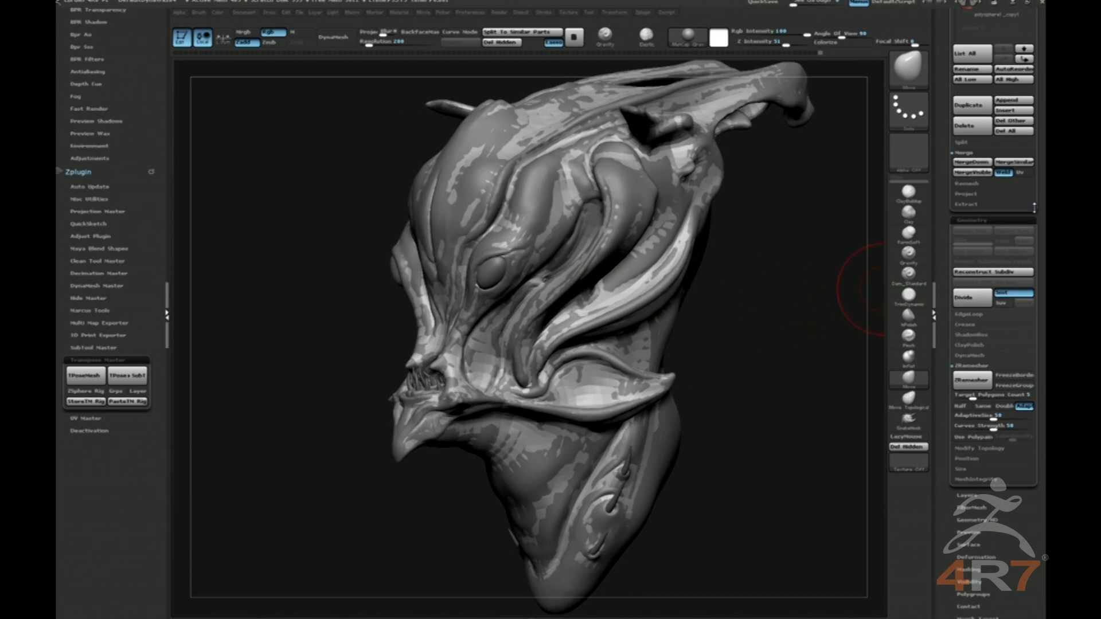
# Subdivide the duplicated head to level 3 and project the original head's detail onto it with ProjectAll.
pyautogui.scroll(10, 1032, 210)
pyautogui.hotkey('ctrl', 'd')
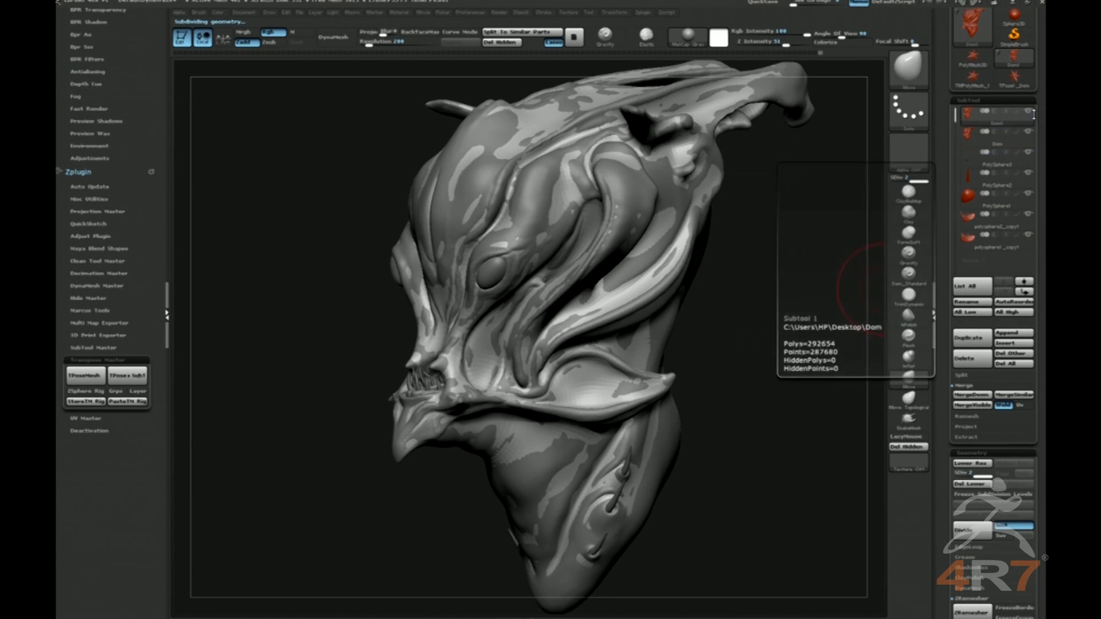
pyautogui.scroll(-10, 1036, 294)
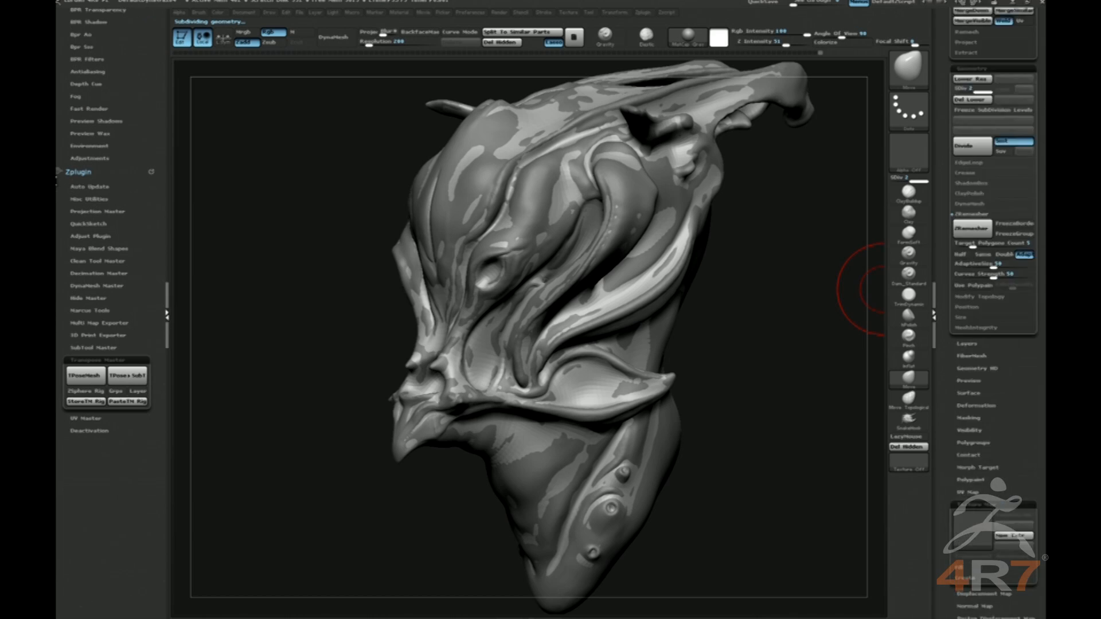
pyautogui.moveTo(1035, 327); pyautogui.dragTo(1027, 308)
pyautogui.click(1007, 353)
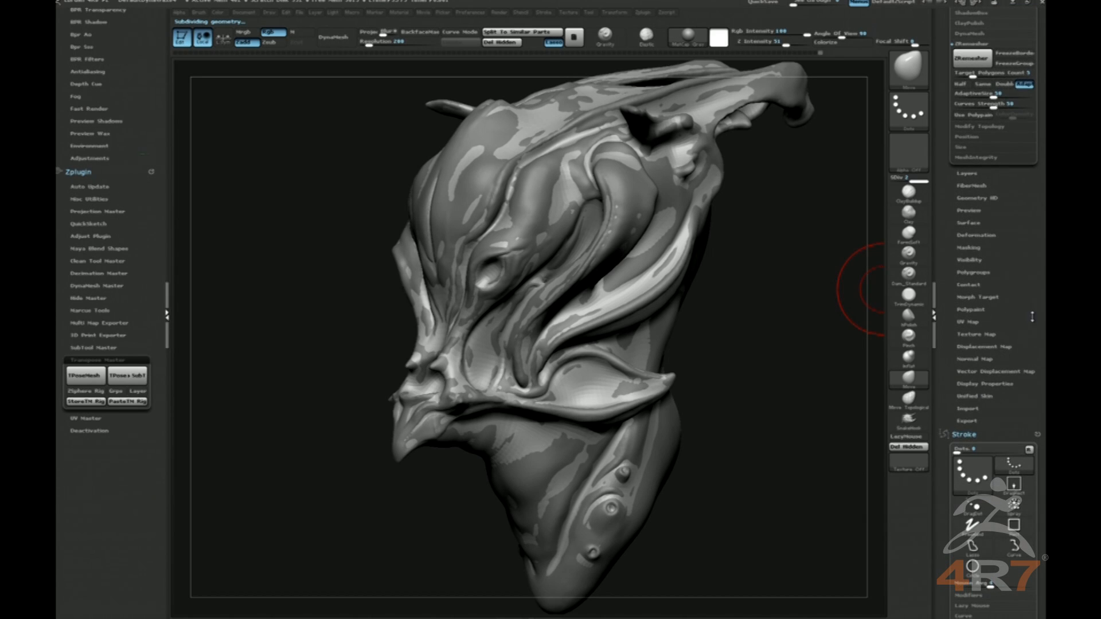
pyautogui.scroll(7, 1032, 316)
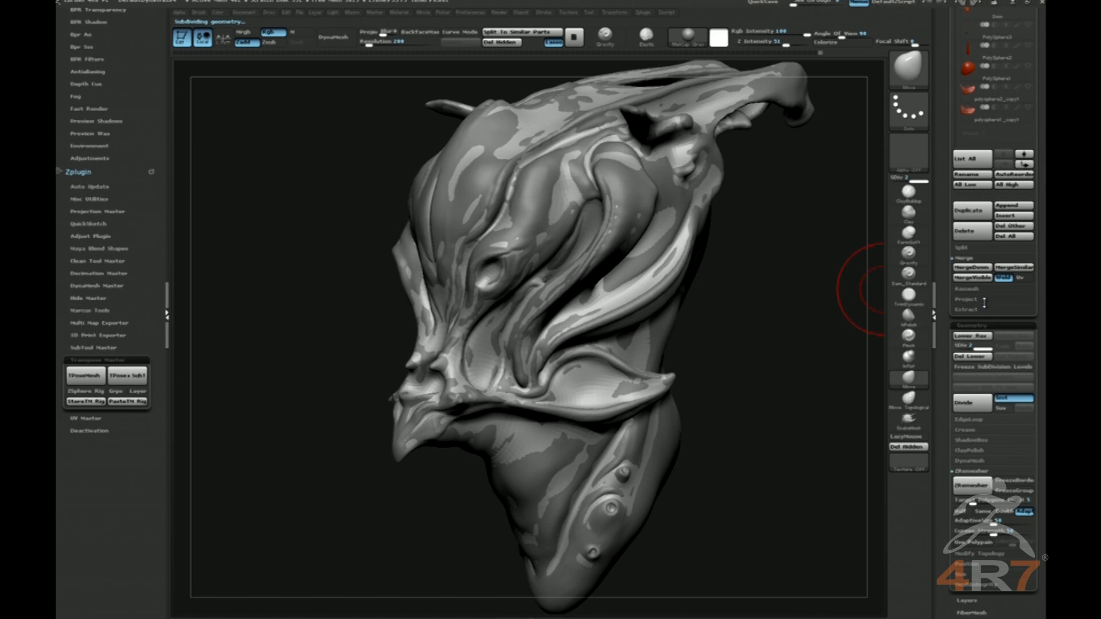
pyautogui.click(984, 303)
pyautogui.click(969, 319)
pyautogui.hotkey('ctrl', 'd')
pyautogui.click(968, 319)
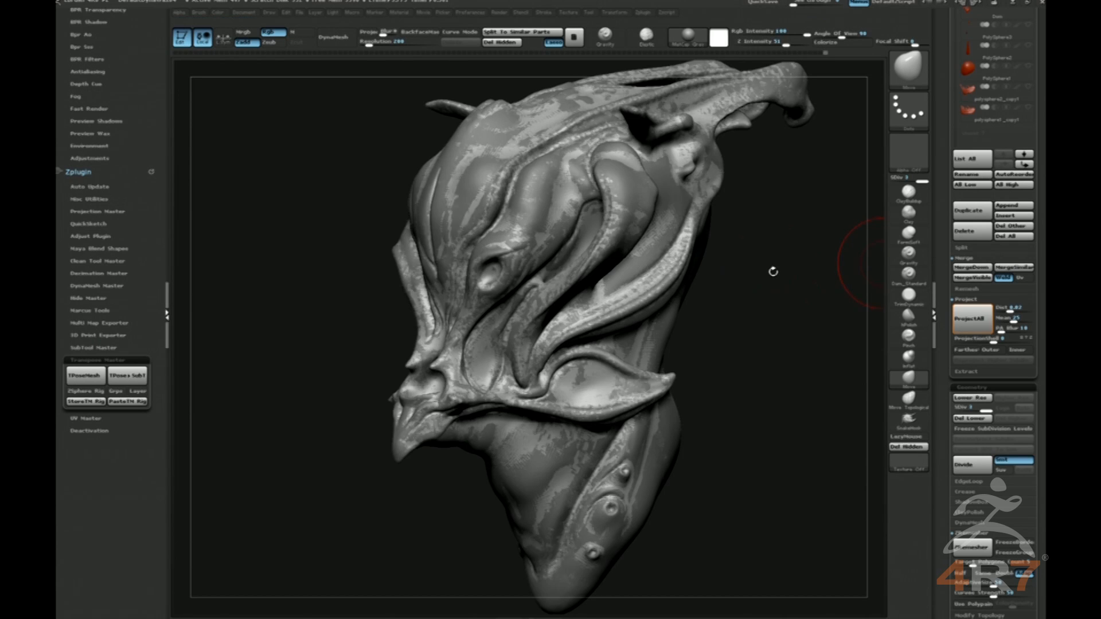
# Compare the original and duplicated head subtools, then subdivide the duplicate to level 4 and project the original's detail again.
pyautogui.moveTo(773, 270); pyautogui.dragTo(839, 257)
pyautogui.moveTo(963, 195); pyautogui.dragTo(963, 377)
pyautogui.click(969, 171)
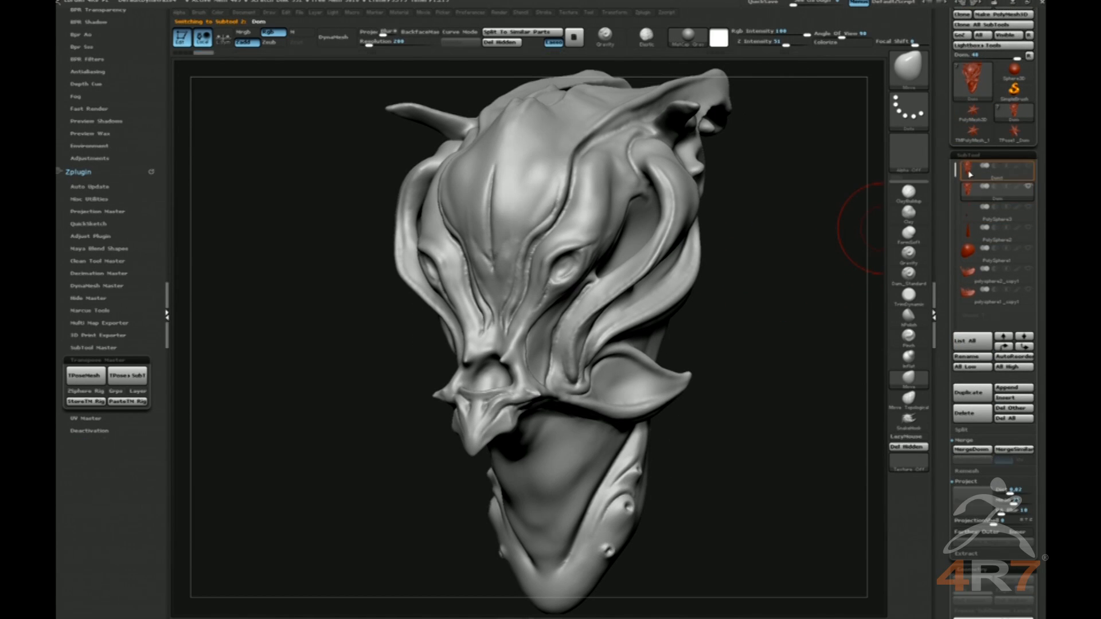
pyautogui.click(969, 185)
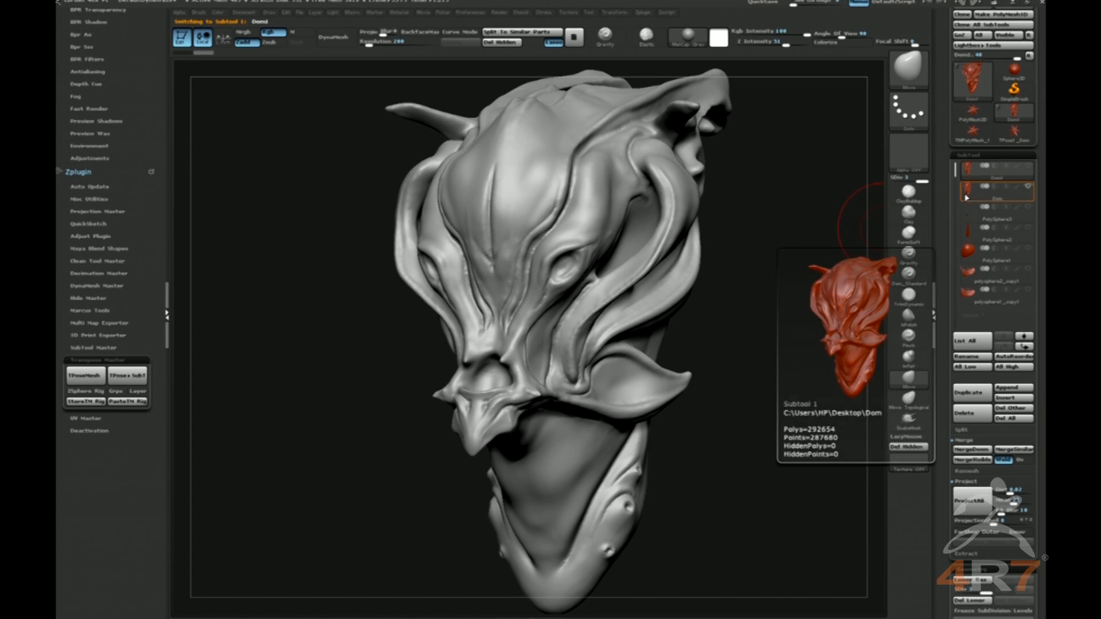
pyautogui.click(967, 170)
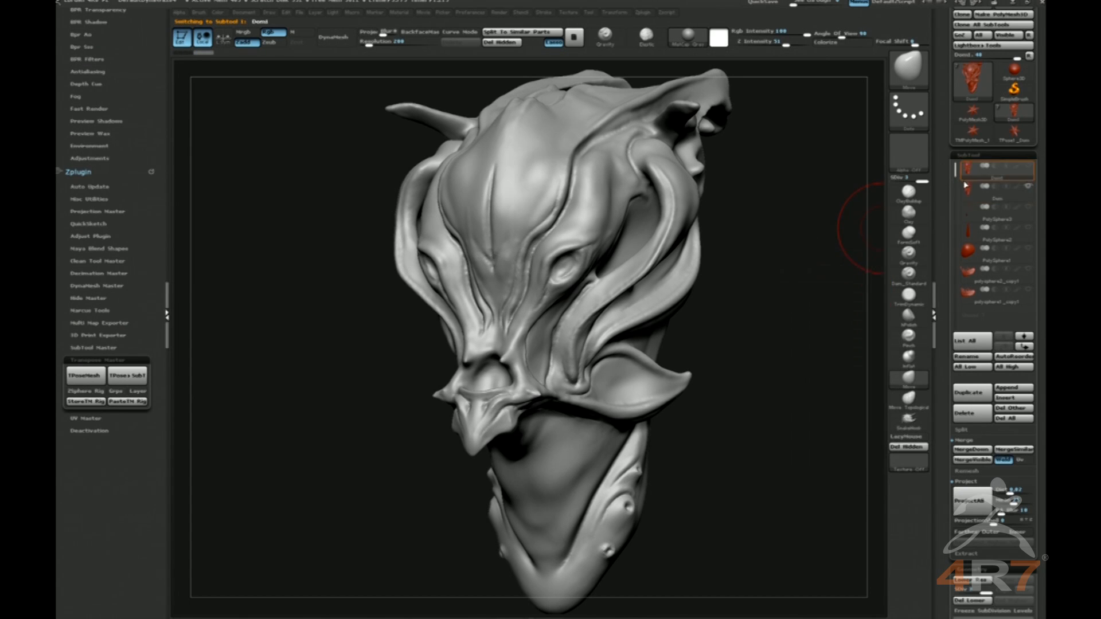
pyautogui.hotkey('ctrl', 'd')
pyautogui.moveTo(1044, 388); pyautogui.dragTo(1044, 345)
pyautogui.click(977, 457)
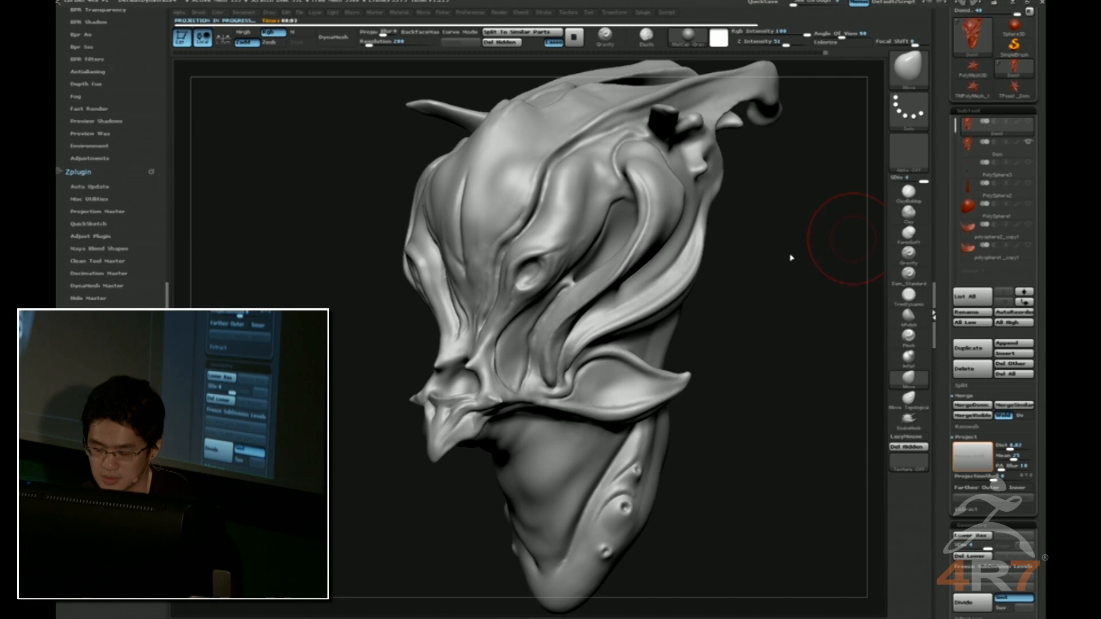
# Show the polygon wireframe on the projected head and step down to its lowest subdivision level.
pyautogui.moveTo(783, 270)
pyautogui.mouseDown()
pyautogui.moveTo(823, 282)
pyautogui.moveTo(805, 275)
pyautogui.moveTo(768, 351)
pyautogui.moveTo(759, 322)
pyautogui.moveTo(742, 358)
pyautogui.moveTo(772, 364)
pyautogui.moveTo(725, 319)
pyautogui.moveTo(689, 320)
pyautogui.moveTo(702, 322)
pyautogui.mouseUp()
pyautogui.hotkey('shift', 'f')
pyautogui.hotkey('shift', 'd')
pyautogui.hotkey('shift', 'd')
pyautogui.hotkey('shift', 'd')
# Mask part of the low-resolution head and nudge the unmasked area slightly with a Transpose move.
pyautogui.keyDown('ctrl'); pyautogui.moveTo(583, 326); pyautogui.dragTo(611, 447); pyautogui.keyUp('ctrl')
pyautogui.keyDown('ctrl'); pyautogui.click(590, 425); pyautogui.keyUp('ctrl')
pyautogui.keyDown('ctrl'); pyautogui.click(475, 299); pyautogui.keyUp('ctrl')
pyautogui.press('w')
pyautogui.moveTo(610, 346); pyautogui.dragTo(647, 346)
pyautogui.keyDown('ctrl'); pyautogui.click(618, 346); pyautogui.keyUp('ctrl')
pyautogui.moveTo(446, 418); pyautogui.dragTo(448, 210)
pyautogui.moveTo(447, 314)
pyautogui.mouseDown()
pyautogui.moveTo(473, 321)
pyautogui.moveTo(422, 321)
pyautogui.moveTo(447, 321)
pyautogui.mouseUp()
pyautogui.moveTo(663, 299); pyautogui.dragTo(585, 302)
pyautogui.moveTo(450, 212); pyautogui.dragTo(444, 214)
pyautogui.moveTo(671, 301); pyautogui.dragTo(738, 290)
pyautogui.keyDown('ctrl'); pyautogui.click(723, 301); pyautogui.keyUp('ctrl')
pyautogui.moveTo(717, 292)
pyautogui.mouseDown()
pyautogui.moveTo(726, 299)
pyautogui.moveTo(753, 285)
pyautogui.mouseUp()
# Return the head to subdivision level 4 in draw mode without the wireframe and frame the face closely.
pyautogui.press('d')
pyautogui.press('d')
pyautogui.press('d')
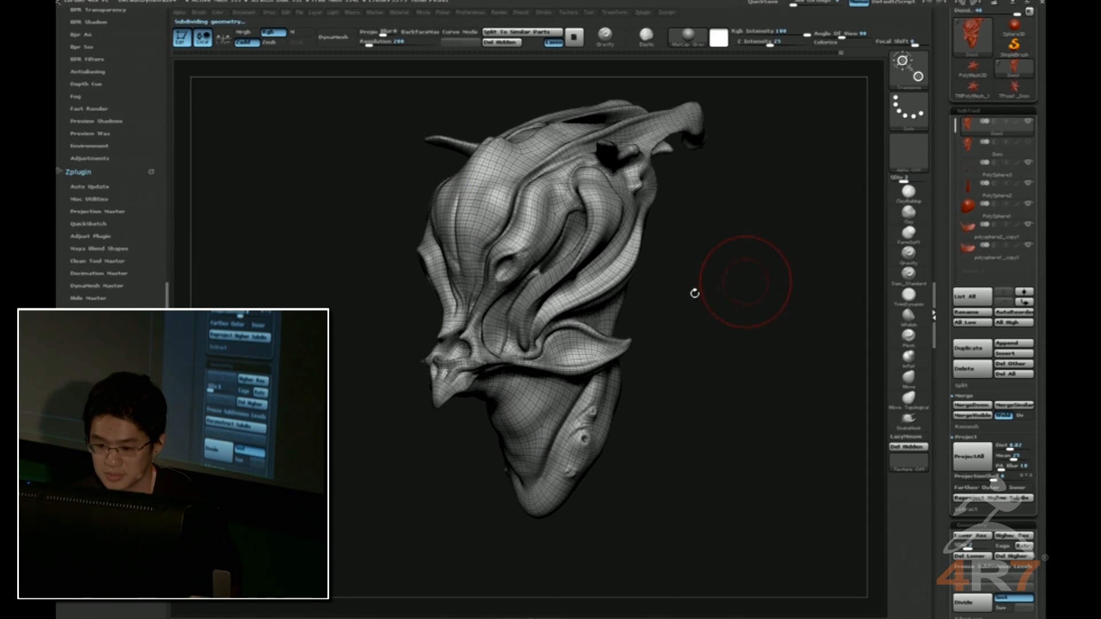
pyautogui.moveTo(695, 298); pyautogui.dragTo(694, 298)
pyautogui.press('s')
pyautogui.press('q')
pyautogui.press('s')
pyautogui.keyDown('alt'); pyautogui.moveTo(698, 301); pyautogui.dragTo(708, 354); pyautogui.keyUp('alt')
pyautogui.moveTo(330, 255); pyautogui.dragTo(474, 214)
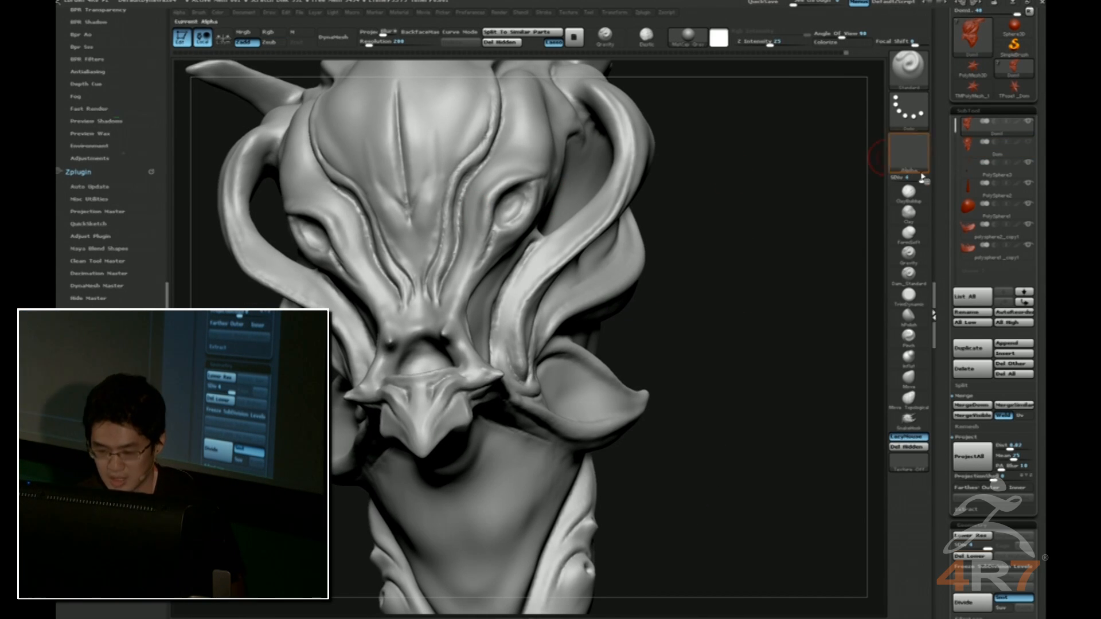
pyautogui.moveTo(769, 255)
pyautogui.mouseDown()
pyautogui.moveTo(797, 291)
pyautogui.moveTo(809, 359)
pyautogui.moveTo(794, 365)
pyautogui.mouseUp()
# Carve a crease from the upper eyelid past the eye's outer corner with Dam_Standard and tighten it with Pinch.
pyautogui.press('b')
pyautogui.press('d')
pyautogui.press('s')
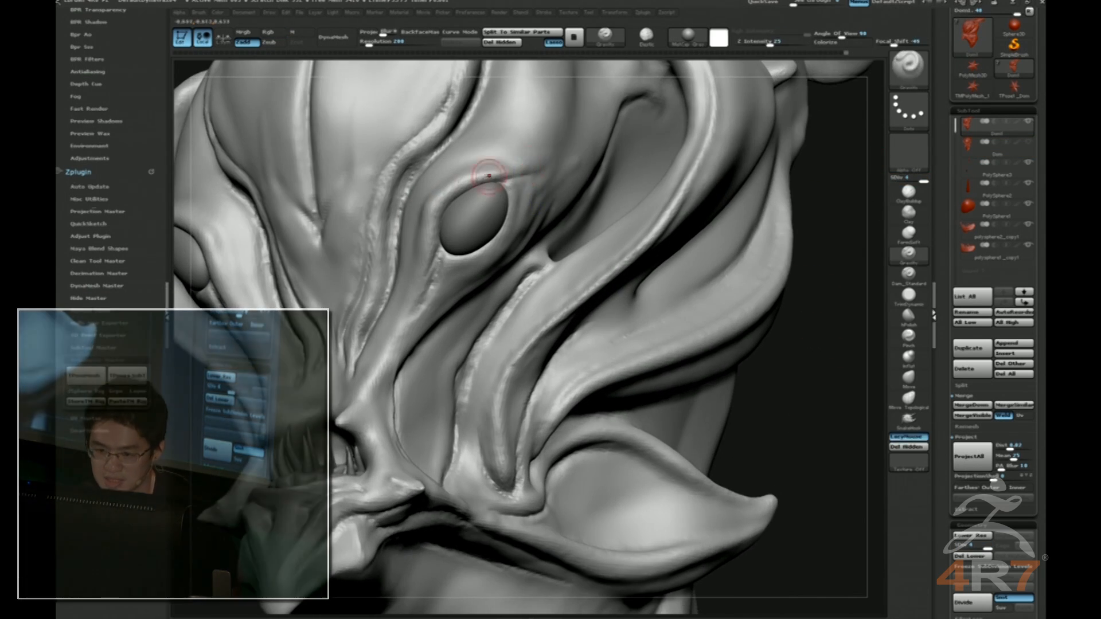
pyautogui.moveTo(490, 170); pyautogui.dragTo(543, 150)
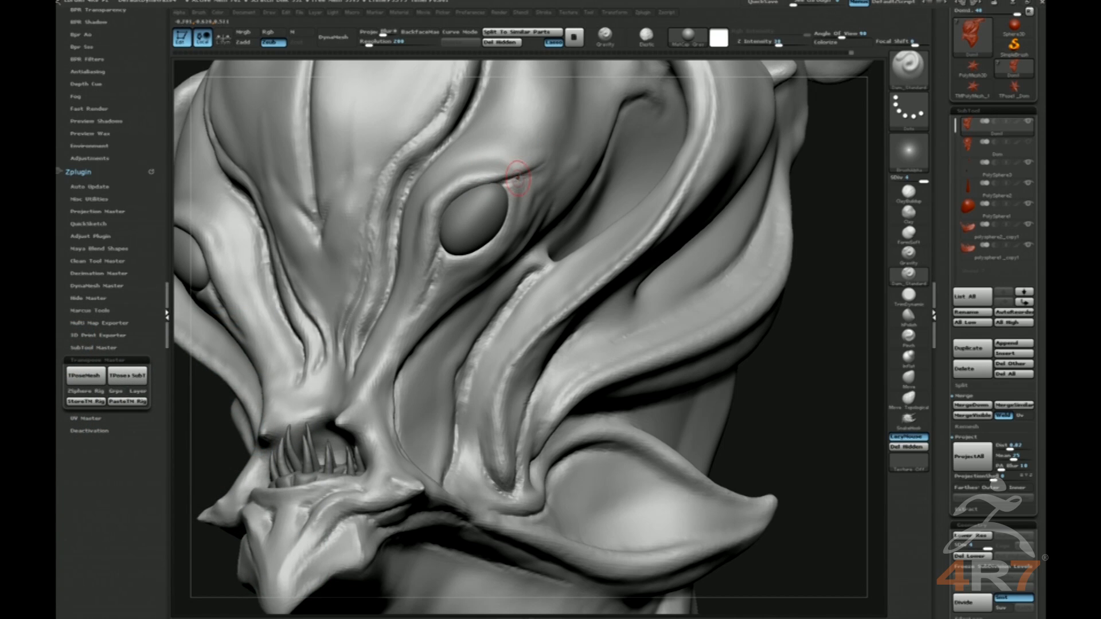
pyautogui.press('b')
pyautogui.press('p')
pyautogui.press('i')
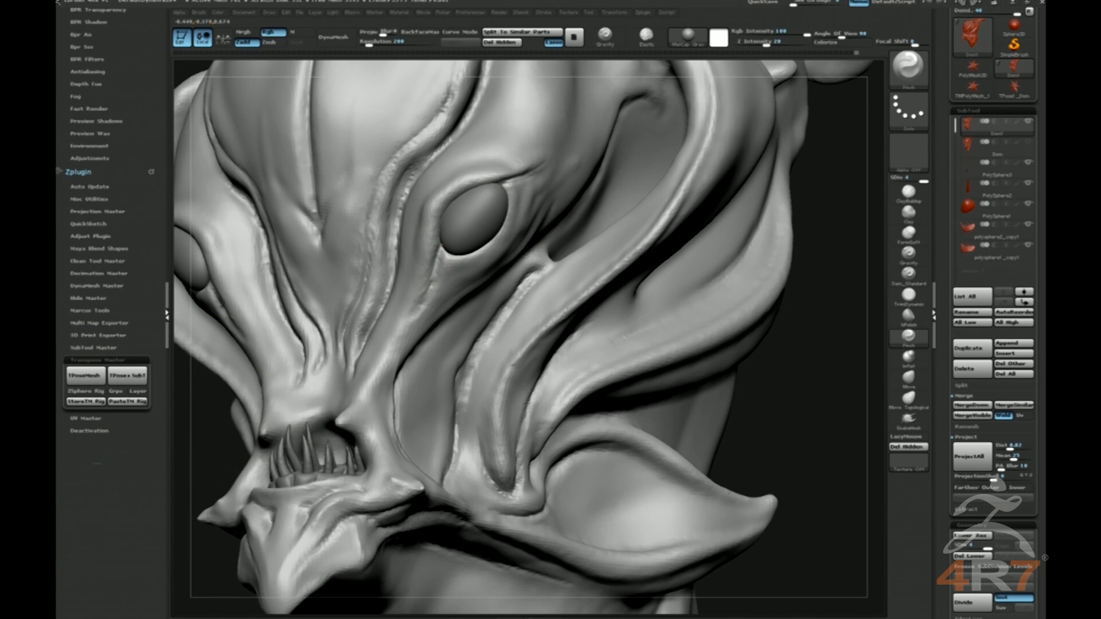
# Soften the skin around the eye with FormSoft and carve the lower eyelid crease beneath the eyeball with Dam_Standard.
pyautogui.press('b')
pyautogui.press('f')
pyautogui.press('s')
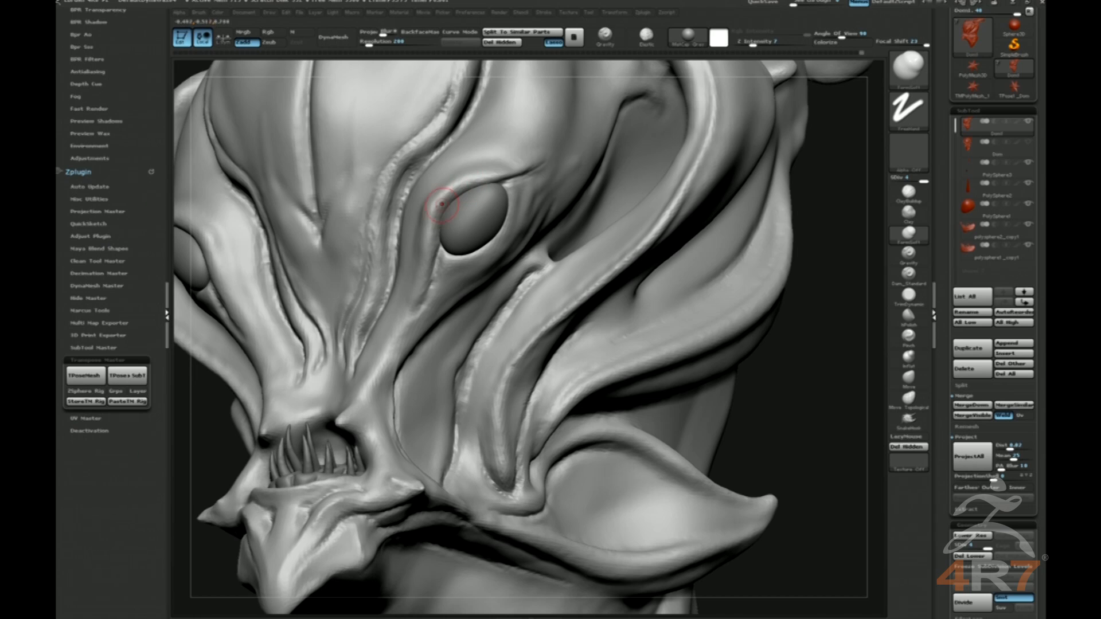
pyautogui.moveTo(799, 314); pyautogui.dragTo(518, 228)
pyautogui.press('b')
pyautogui.press('d')
pyautogui.press('s')
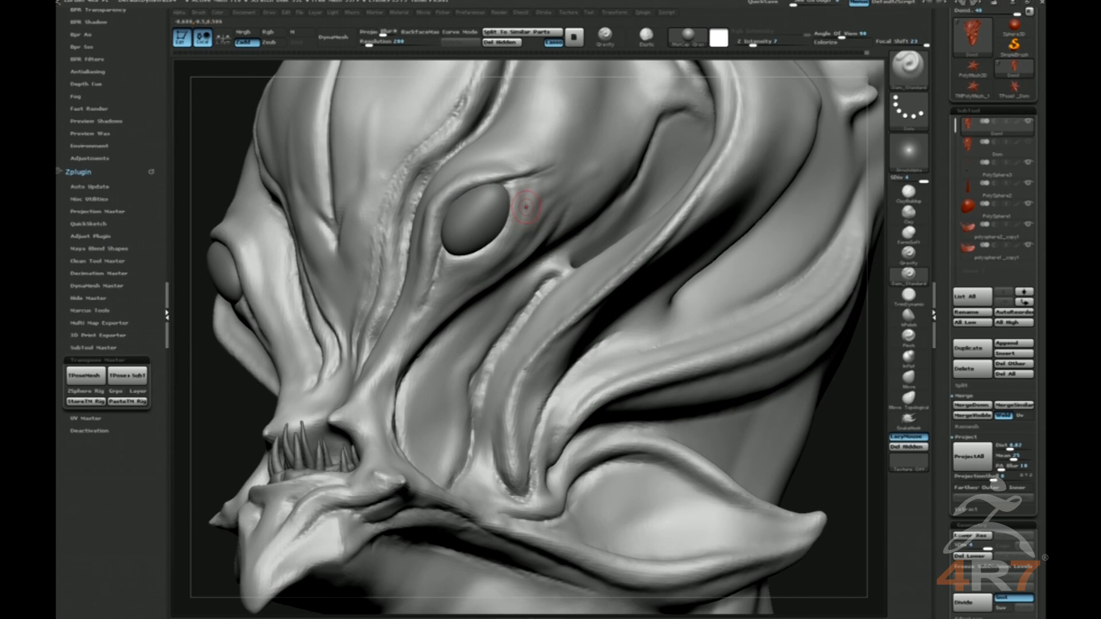
pyautogui.moveTo(531, 186)
pyautogui.mouseDown()
pyautogui.moveTo(491, 253)
pyautogui.moveTo(459, 268)
pyautogui.mouseUp()
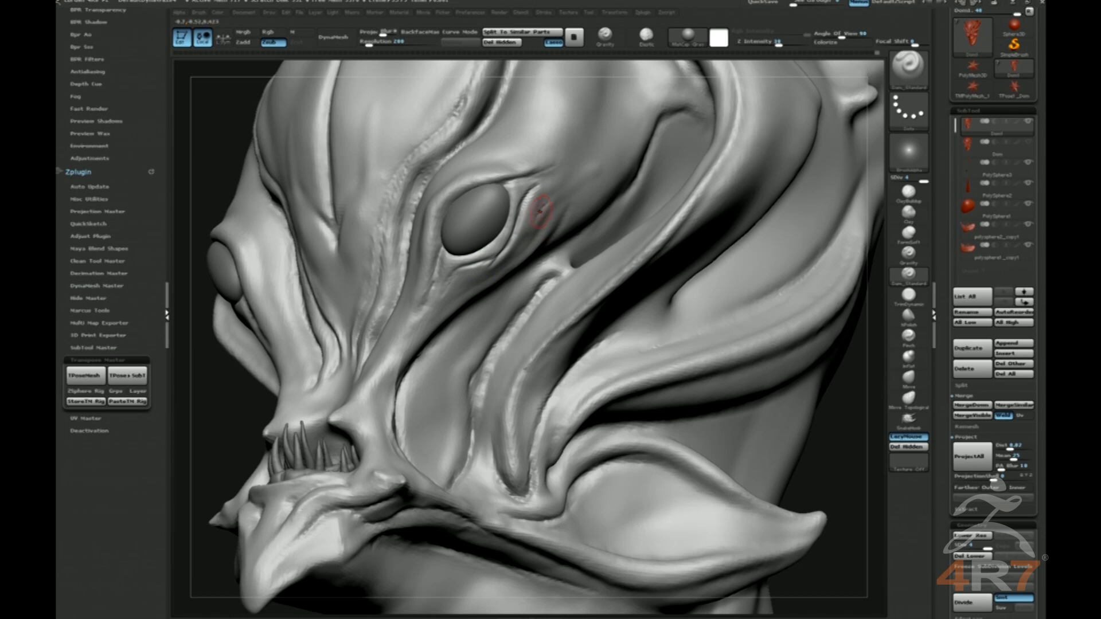
# Carve short wrinkles fanning out behind the eye's outer corner with Dam_Standard and smooth their ends.
pyautogui.moveTo(545, 200); pyautogui.dragTo(577, 178)
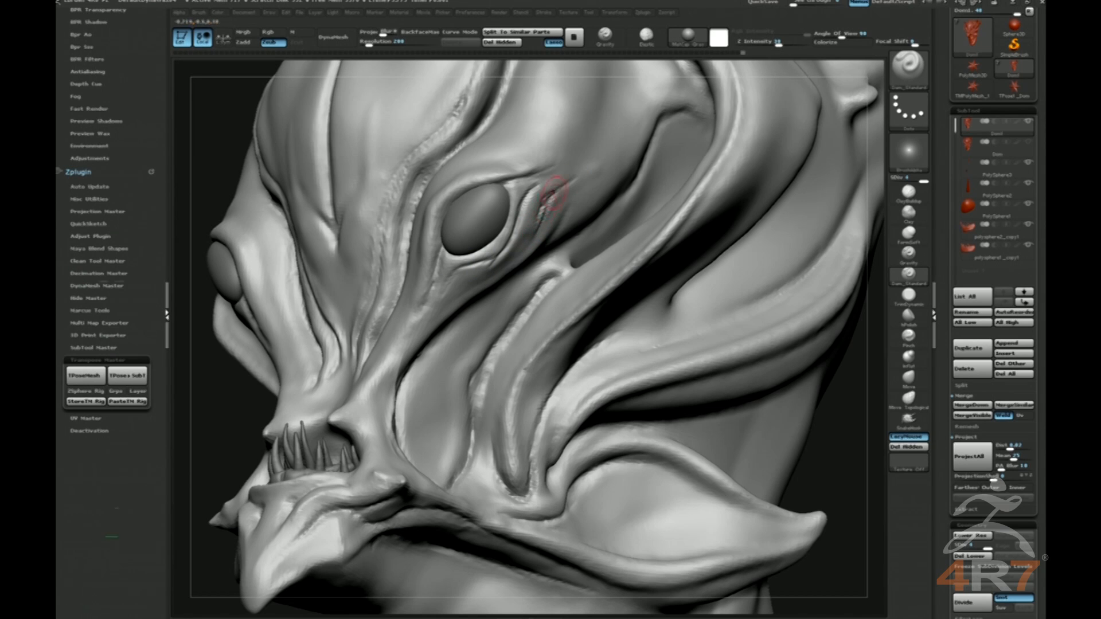
pyautogui.press('shift')
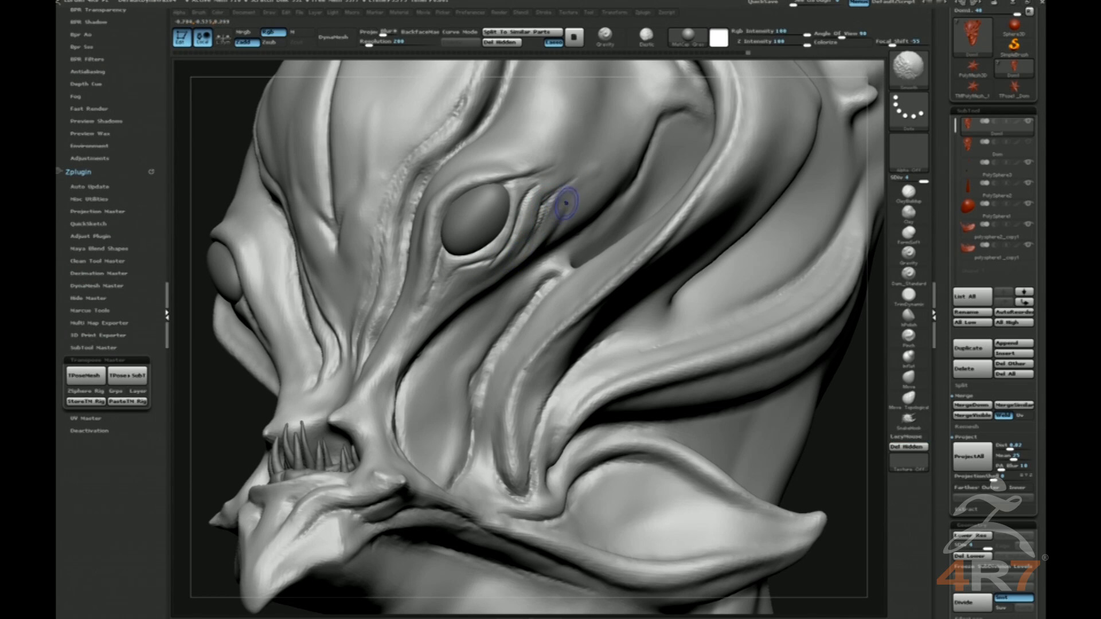
pyautogui.moveTo(542, 192); pyautogui.dragTo(578, 179)
pyautogui.moveTo(577, 179)
pyautogui.keyDown('shift'); pyautogui.mouseDown()
pyautogui.moveTo(567, 180)
pyautogui.moveTo(578, 175)
pyautogui.mouseUp(); pyautogui.keyUp('shift')
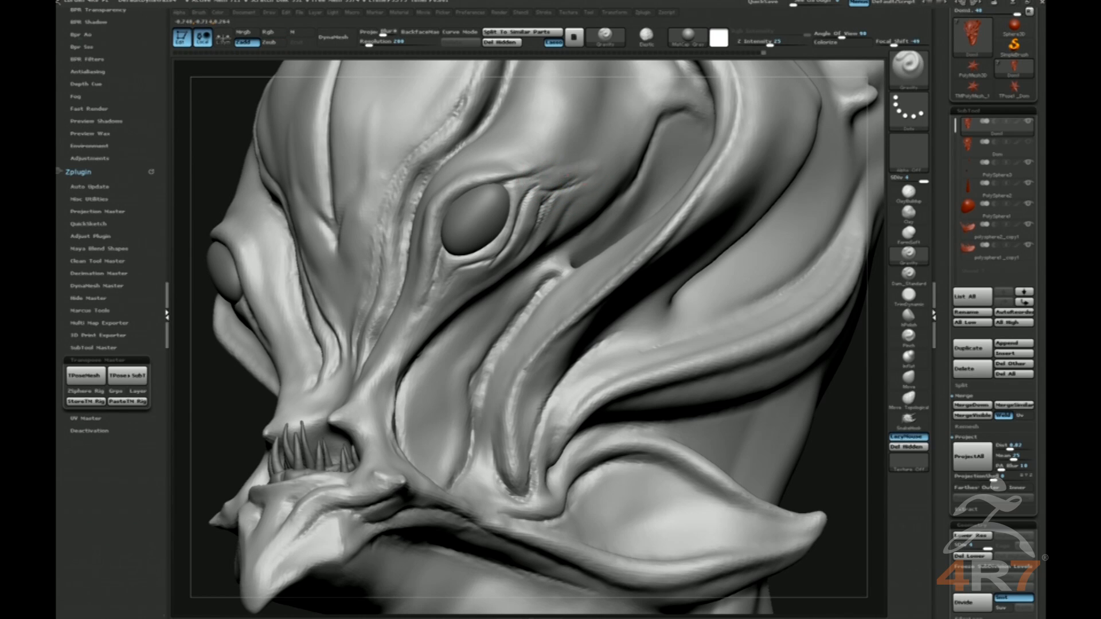
pyautogui.press('b')
pyautogui.press('d')
pyautogui.press('s')
pyautogui.keyDown('shift'); pyautogui.moveTo(544, 178); pyautogui.dragTo(521, 184); pyautogui.keyUp('shift')
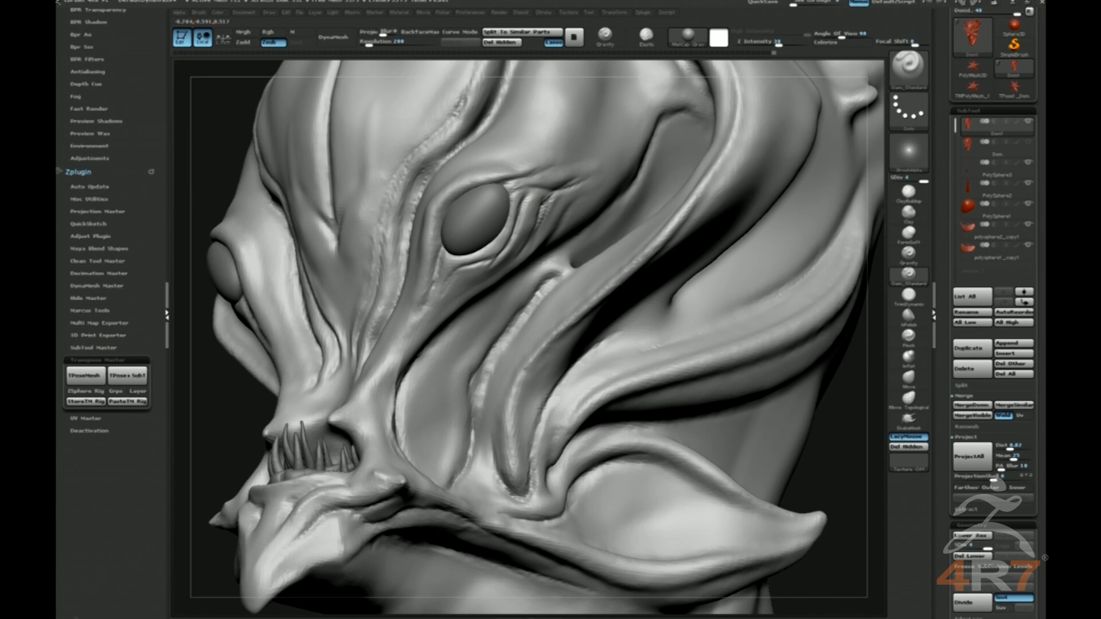
pyautogui.keyDown('shift'); pyautogui.moveTo(511, 242); pyautogui.dragTo(525, 209); pyautogui.keyUp('shift')
# Build up the skin between the outer-corner wrinkles and refine the creases below the eye with Dam_Standard.
pyautogui.press('b')
pyautogui.press('m')
pyautogui.press('g')
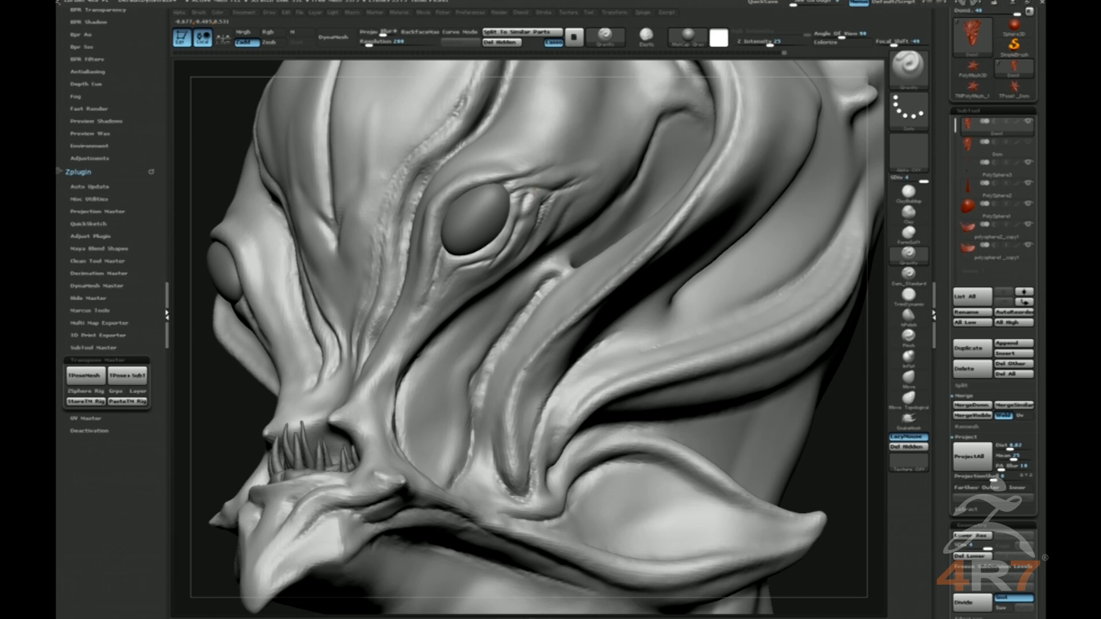
pyautogui.moveTo(526, 204); pyautogui.dragTo(530, 197)
pyautogui.press('shift')
pyautogui.press('b')
pyautogui.press('d')
pyautogui.press('s')
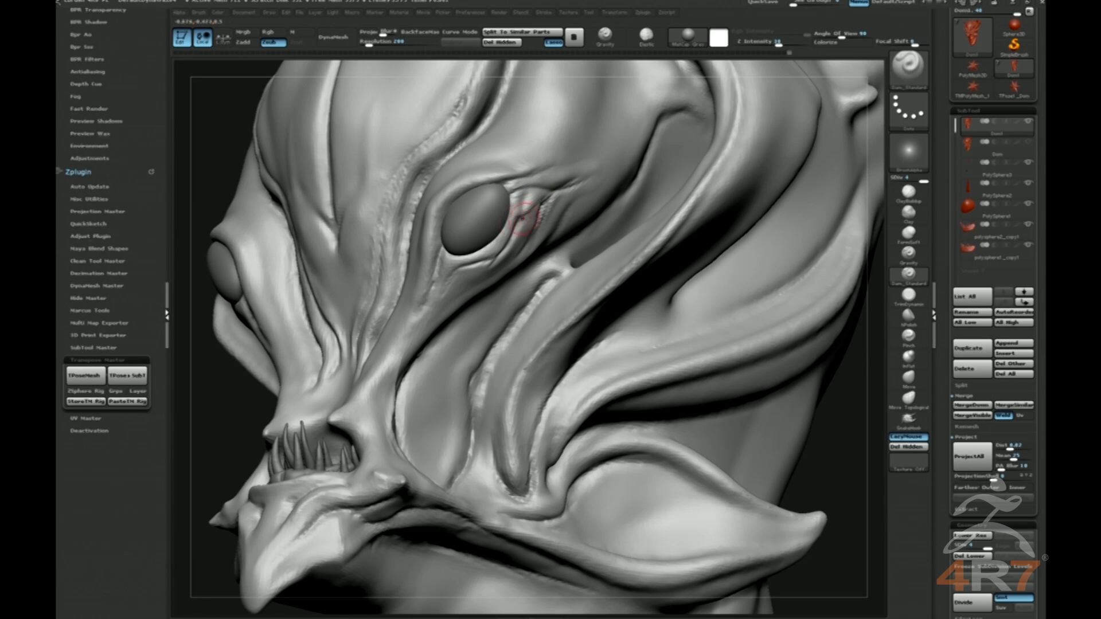
pyautogui.moveTo(223, 392); pyautogui.dragTo(287, 375)
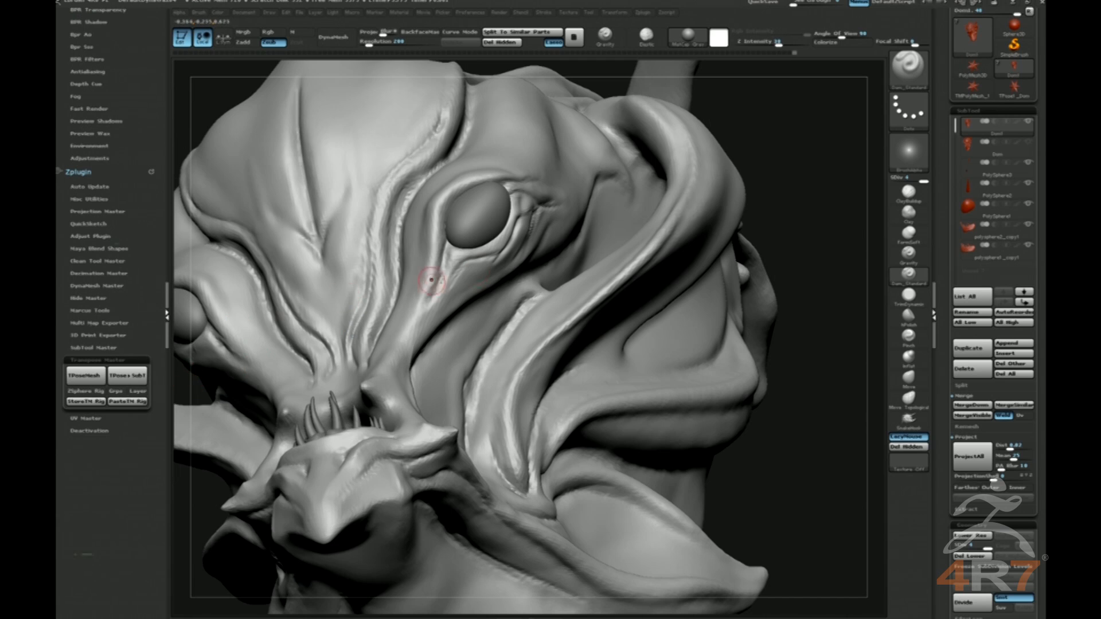
pyautogui.moveTo(800, 167); pyautogui.dragTo(688, 264)
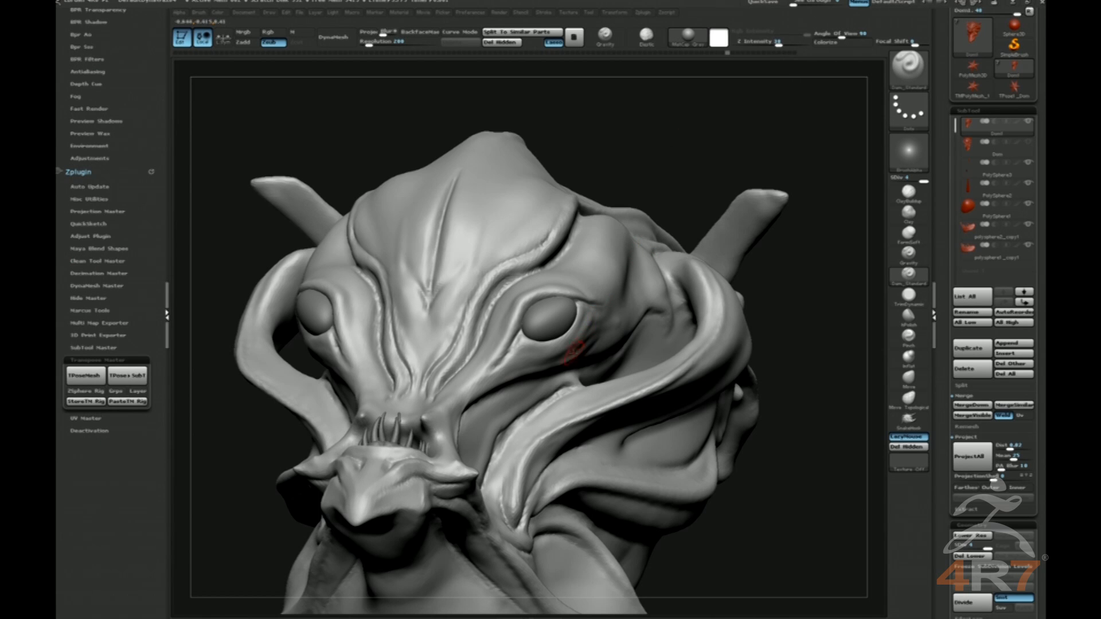
# Refine the upper eyelid crease at the eye's outer corner in side view and raise the lid edge above it.
pyautogui.moveTo(688, 170); pyautogui.dragTo(552, 280)
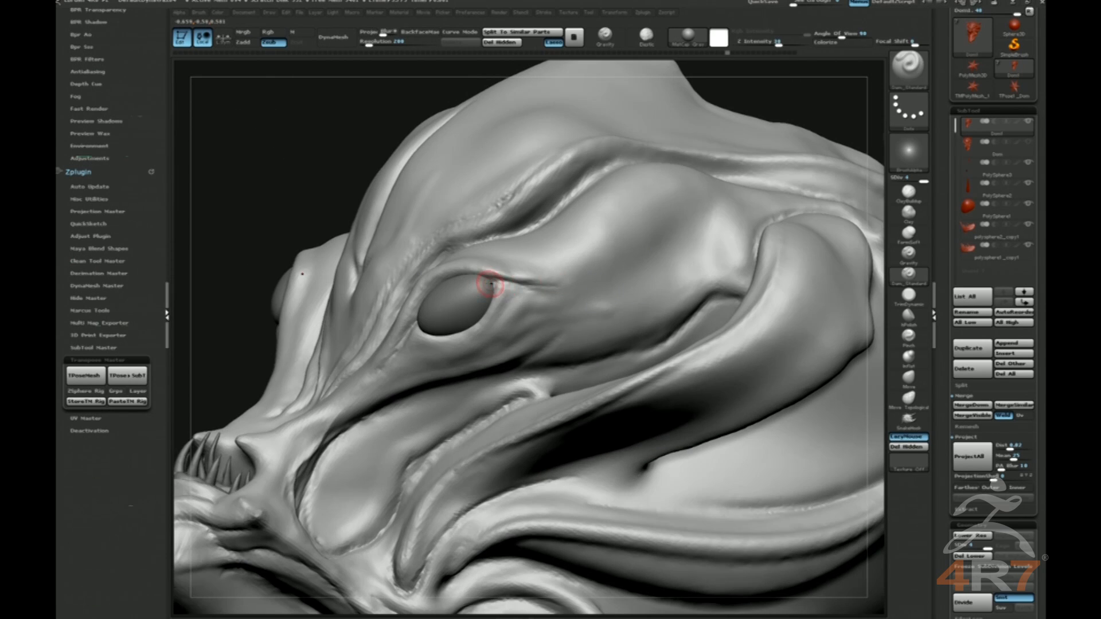
pyautogui.click(491, 281)
pyautogui.click(526, 316)
pyautogui.moveTo(265, 166)
pyautogui.mouseDown()
pyautogui.moveTo(470, 293)
pyautogui.moveTo(397, 334)
pyautogui.mouseUp()
pyautogui.press('4')
pyautogui.moveTo(414, 295)
pyautogui.mouseDown()
pyautogui.moveTo(439, 274)
pyautogui.moveTo(533, 284)
pyautogui.mouseUp()
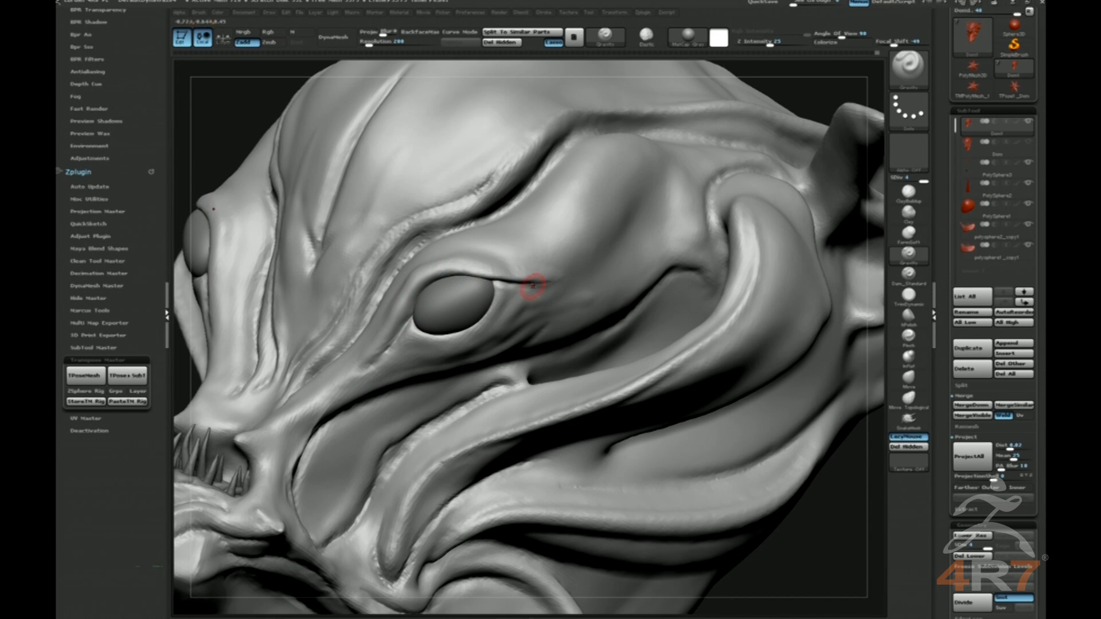
# Soften the area behind the eye with FormSoft and add fine folds toward the inner corner and behind the outer corner.
pyautogui.press('8')
pyautogui.press('3')
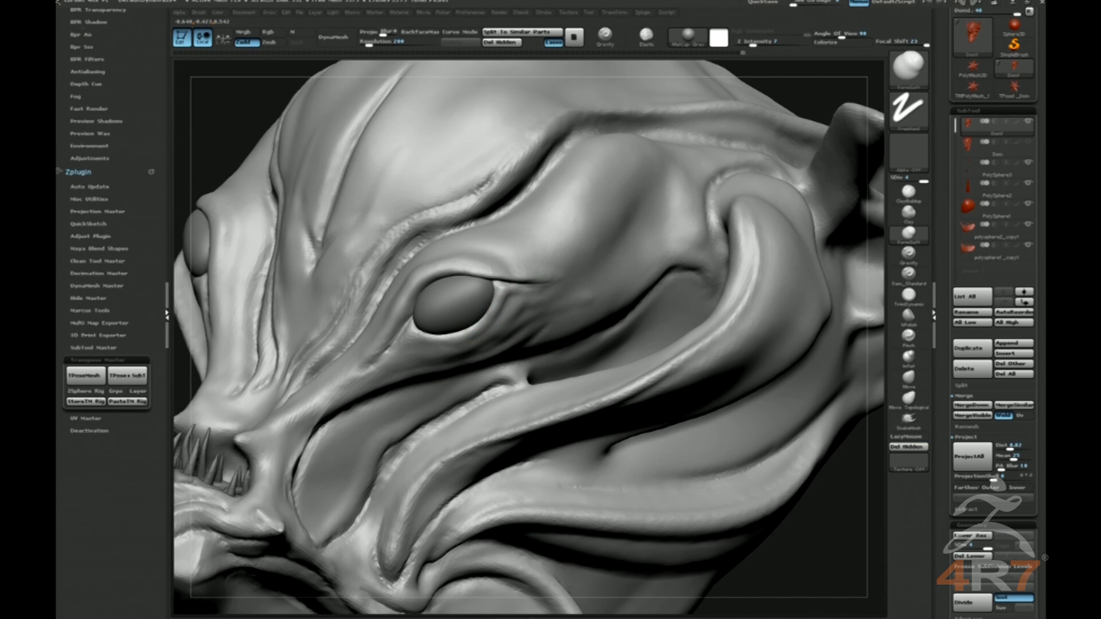
pyautogui.press('5')
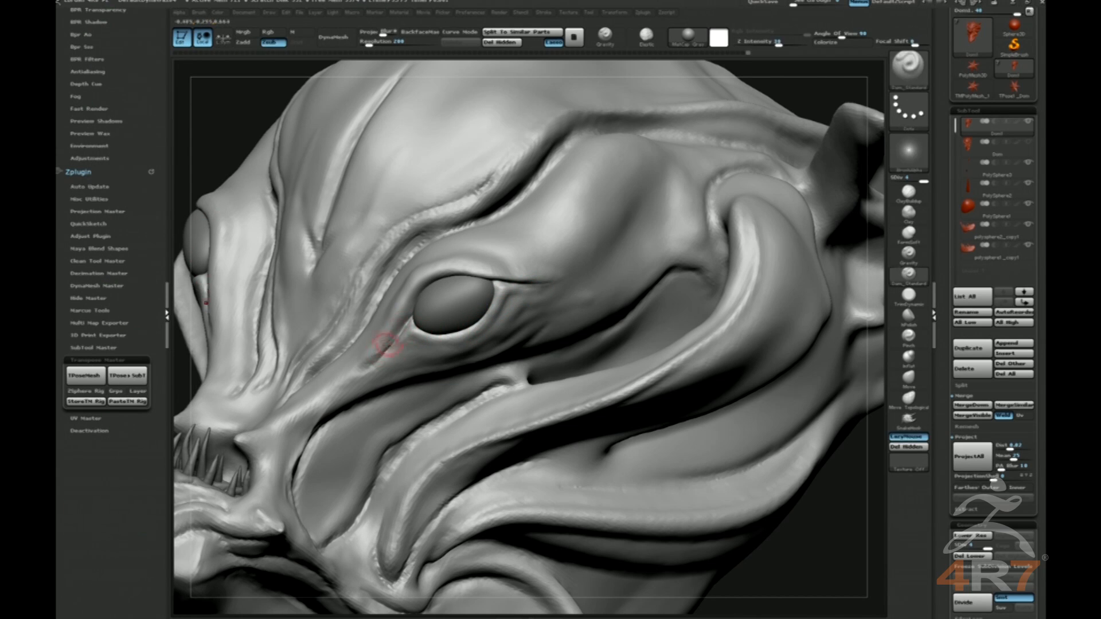
pyautogui.keyDown('shift'); pyautogui.moveTo(356, 377); pyautogui.dragTo(434, 346); pyautogui.keyUp('shift')
pyautogui.press('4')
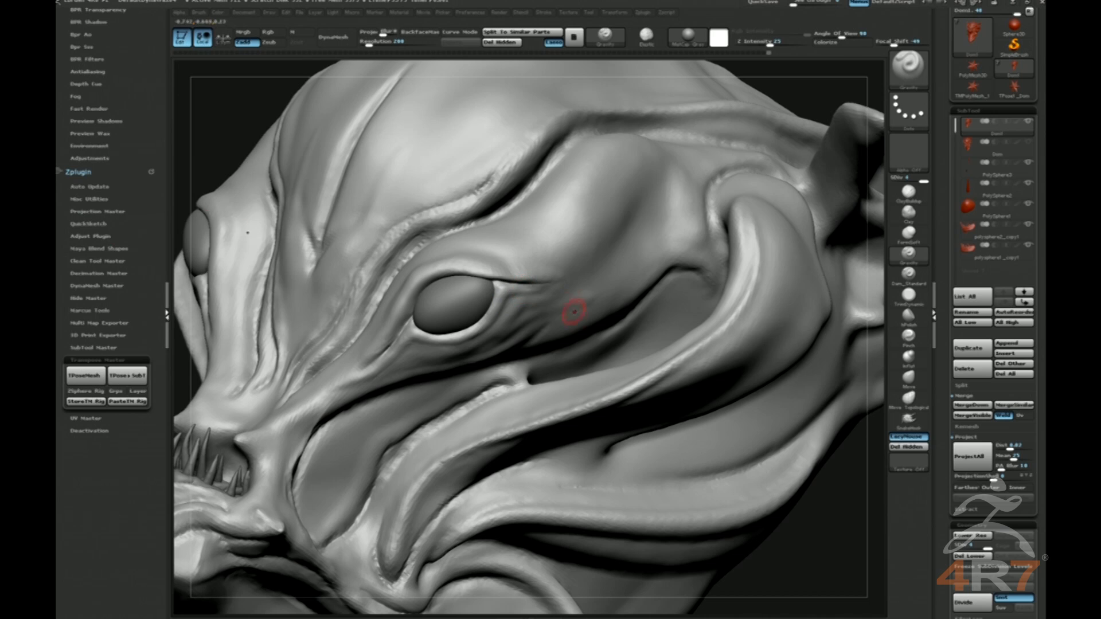
pyautogui.press('3')
pyautogui.press('5')
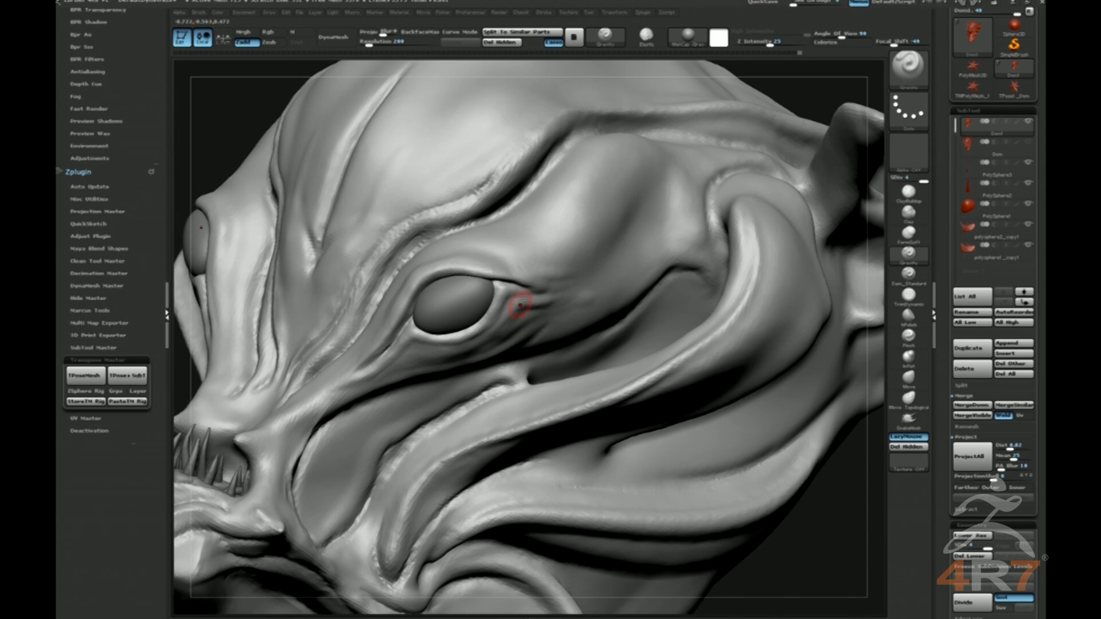
# Deepen the lower eyelid fold around the outer corner and carve an eye-bag crease beneath it with Dam_Standard.
pyautogui.press('b')
pyautogui.press('d')
pyautogui.press('s')
pyautogui.moveTo(507, 299); pyautogui.dragTo(477, 334)
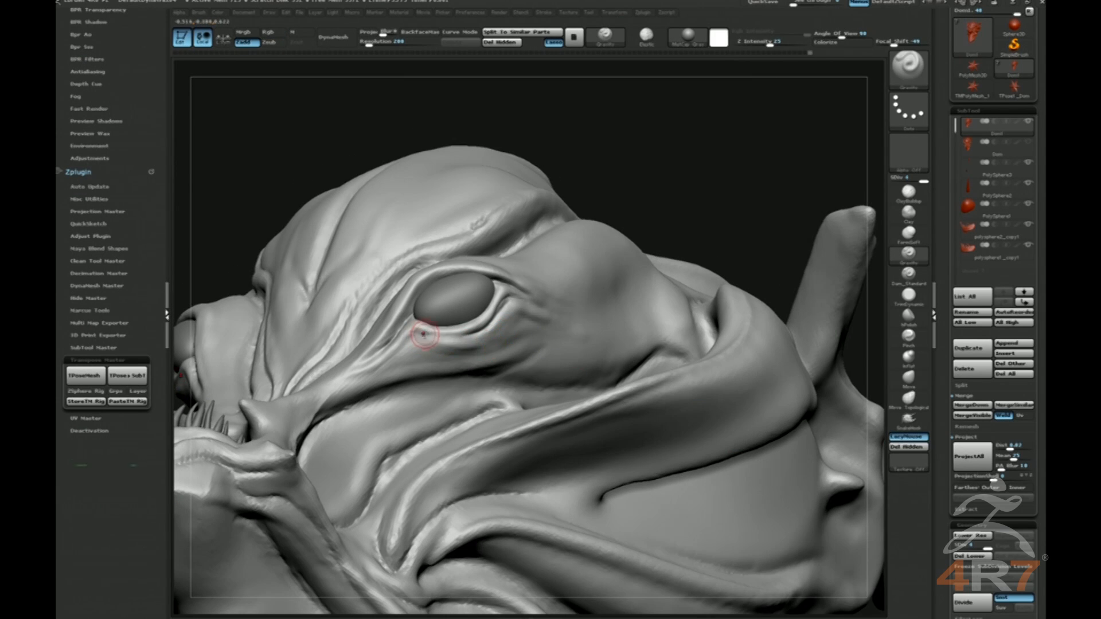
pyautogui.press('b')
pyautogui.press('d')
pyautogui.press('s')
pyautogui.moveTo(404, 347)
pyautogui.mouseDown()
pyautogui.moveTo(471, 349)
pyautogui.moveTo(512, 327)
pyautogui.moveTo(467, 361)
pyautogui.mouseUp()
# Build up the lower eyelid bag and soften the fold running from the eye's inner corner toward the nose with FormSoft.
pyautogui.press('b')
pyautogui.press('g')
pyautogui.press('r')
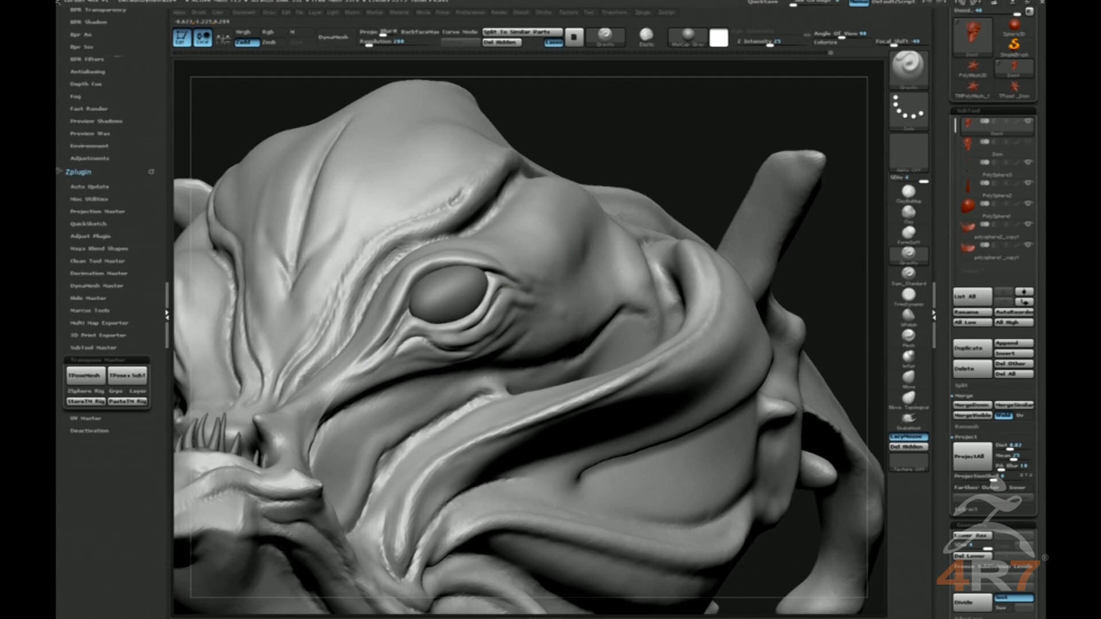
pyautogui.press('shift')
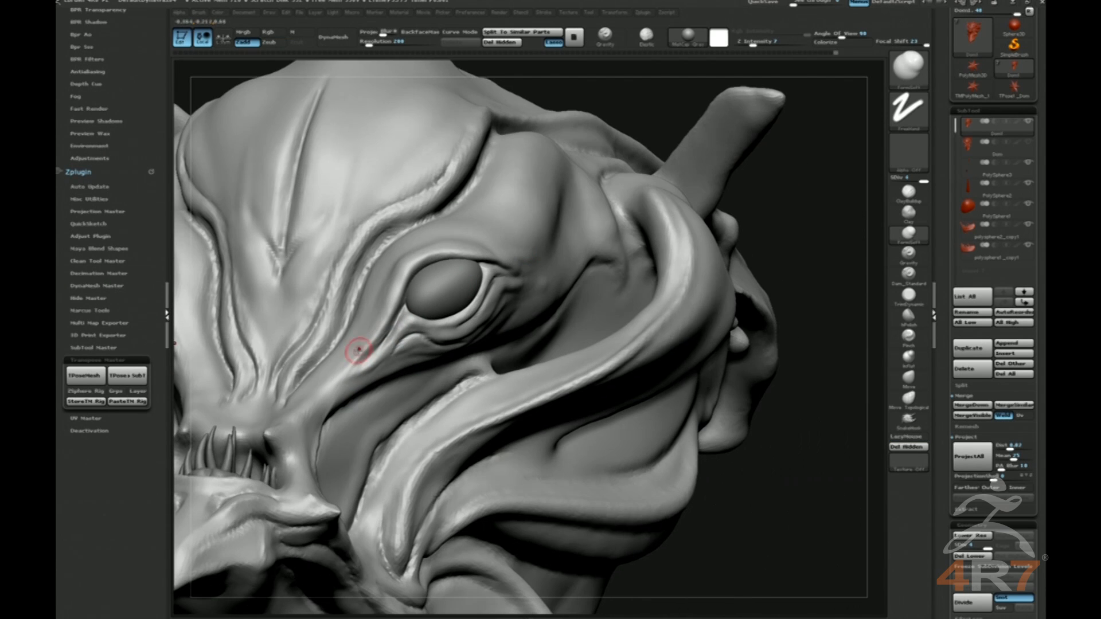
pyautogui.moveTo(356, 351); pyautogui.dragTo(380, 346)
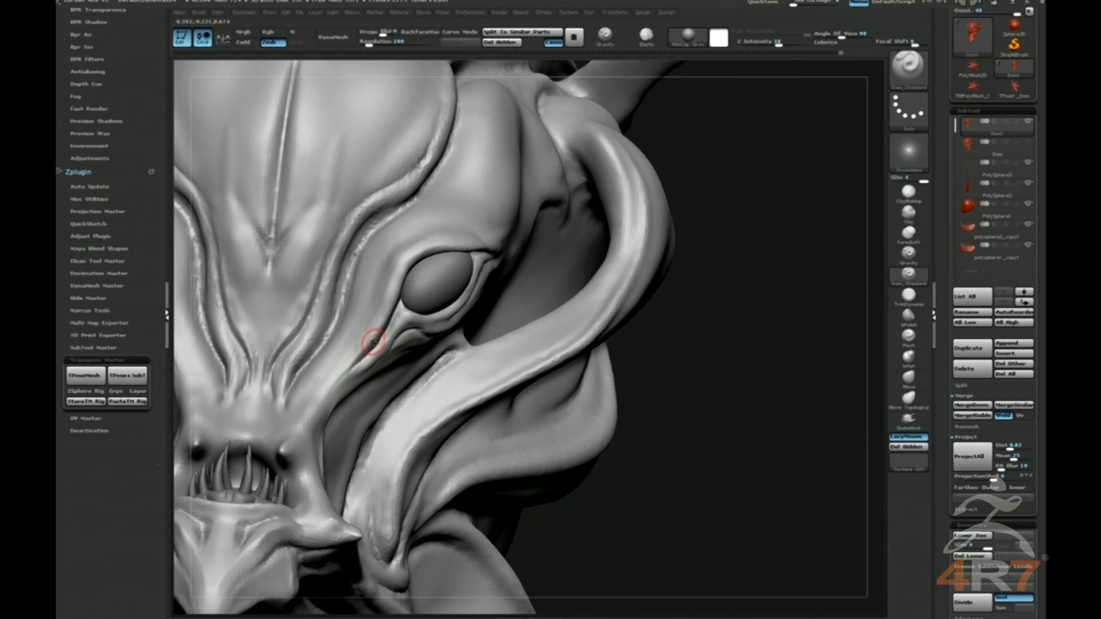
# Carve a crease into the brow above the eye's inner corner with Dam_Standard and smooth it.
pyautogui.moveTo(799, 280)
pyautogui.mouseDown()
pyautogui.moveTo(801, 302)
pyautogui.moveTo(778, 299)
pyautogui.moveTo(780, 246)
pyautogui.mouseUp()
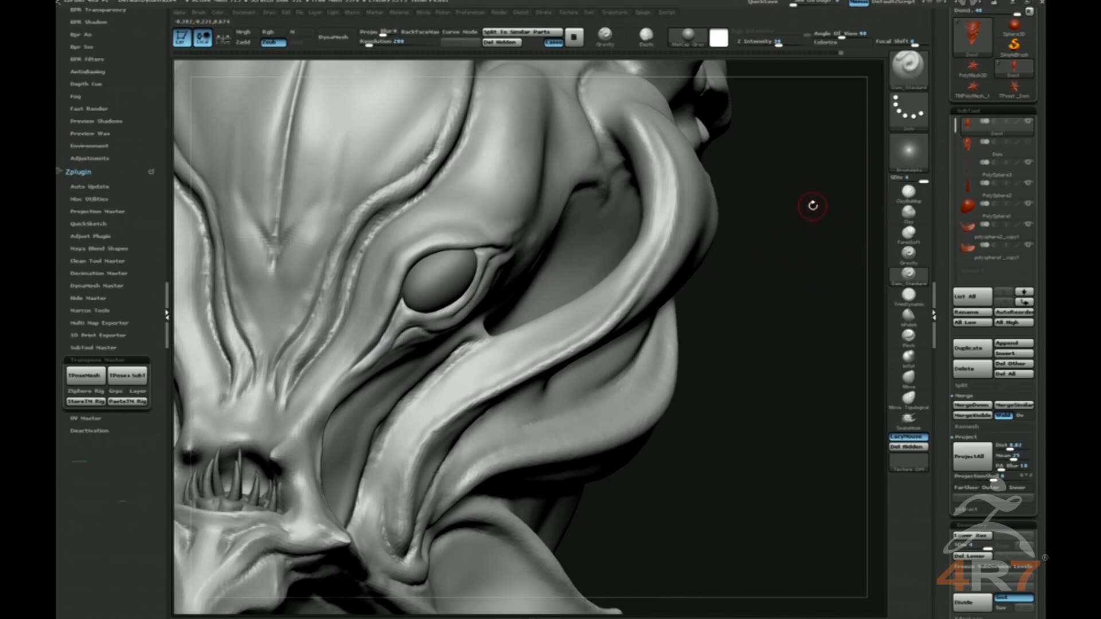
pyautogui.moveTo(757, 259); pyautogui.dragTo(534, 253)
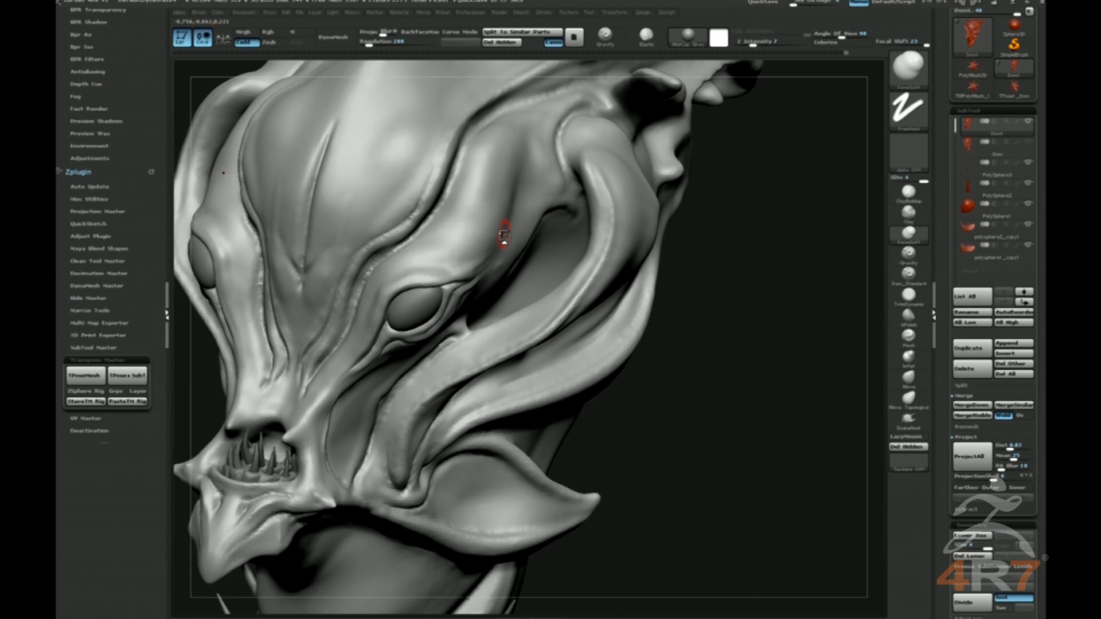
pyautogui.moveTo(776, 336); pyautogui.dragTo(715, 285)
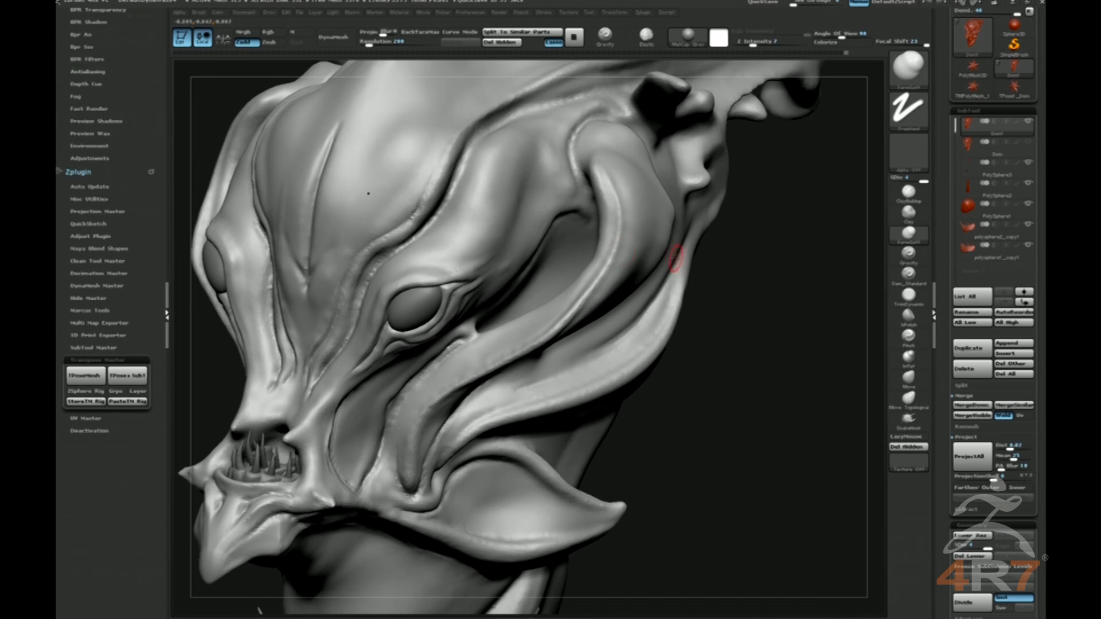
pyautogui.press('2')
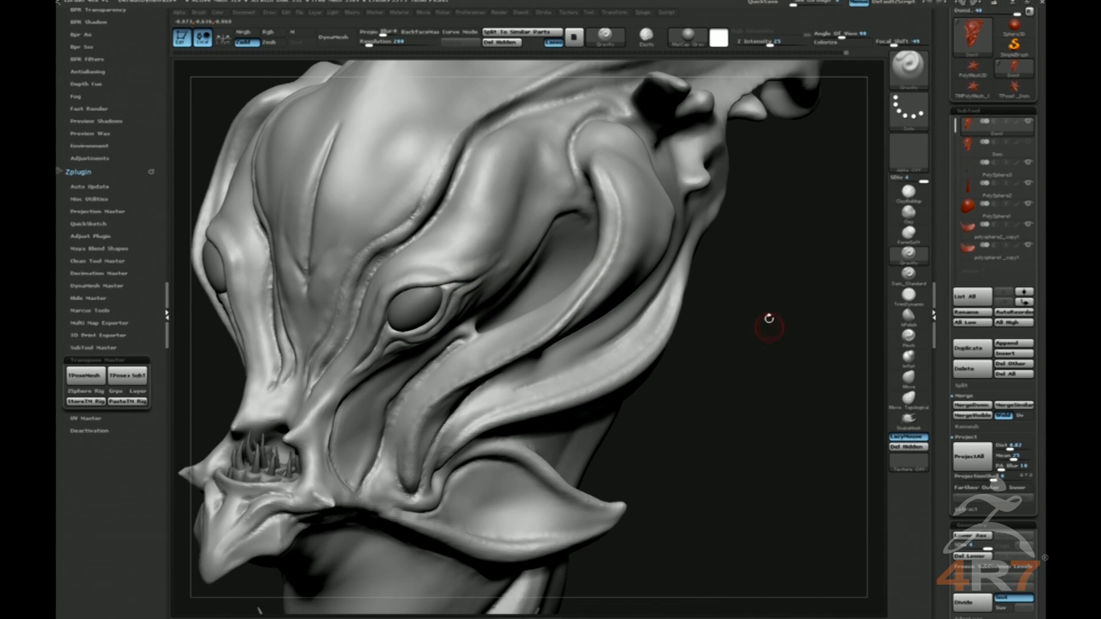
pyautogui.moveTo(769, 332); pyautogui.dragTo(757, 328)
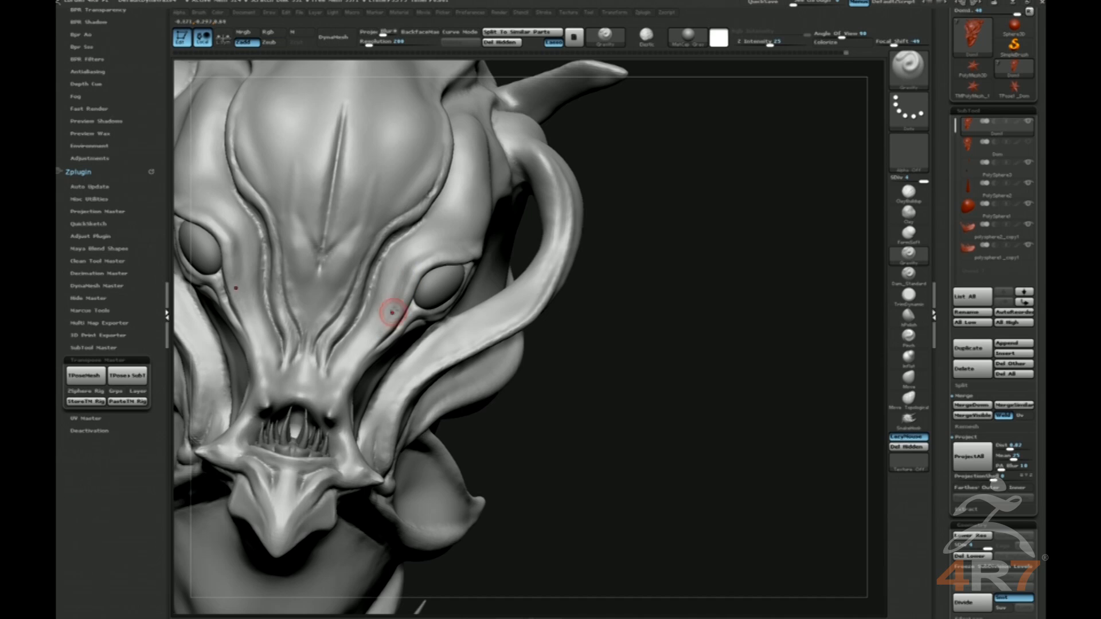
pyautogui.moveTo(651, 300); pyautogui.dragTo(519, 253)
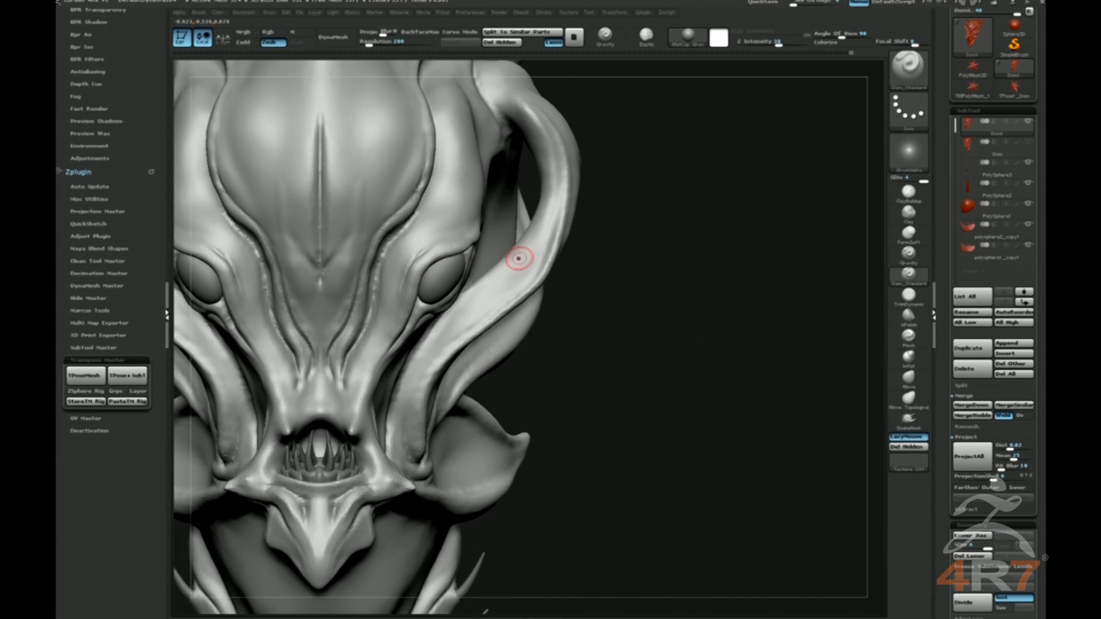
pyautogui.moveTo(427, 245); pyautogui.dragTo(458, 232)
pyautogui.press('shift')
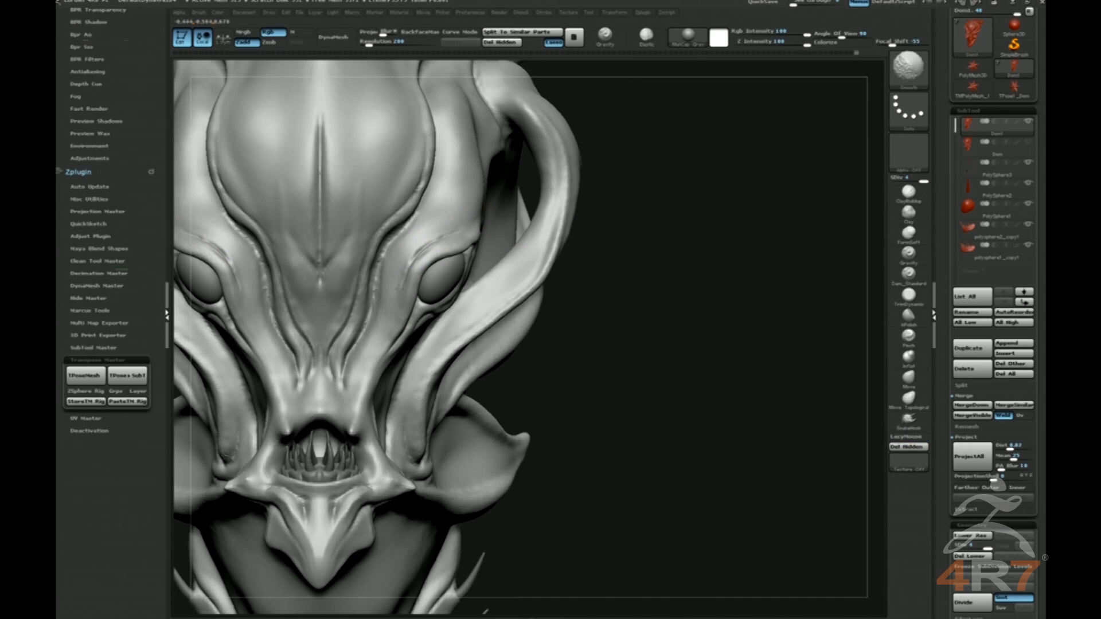
pyautogui.press('4')
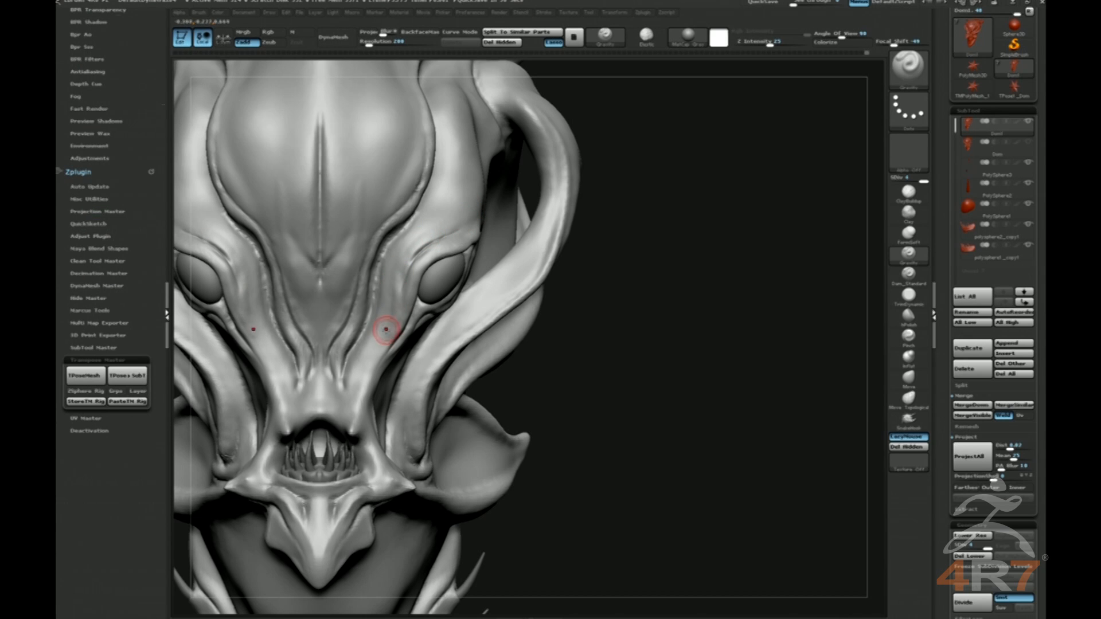
# Refine the brow ridge above the eye with short strokes running down toward its inner corner.
pyautogui.moveTo(704, 325)
pyautogui.keyDown('alt'); pyautogui.mouseDown()
pyautogui.moveTo(790, 293)
pyautogui.moveTo(782, 285)
pyautogui.mouseUp(); pyautogui.keyUp('alt')
pyautogui.press('shift')
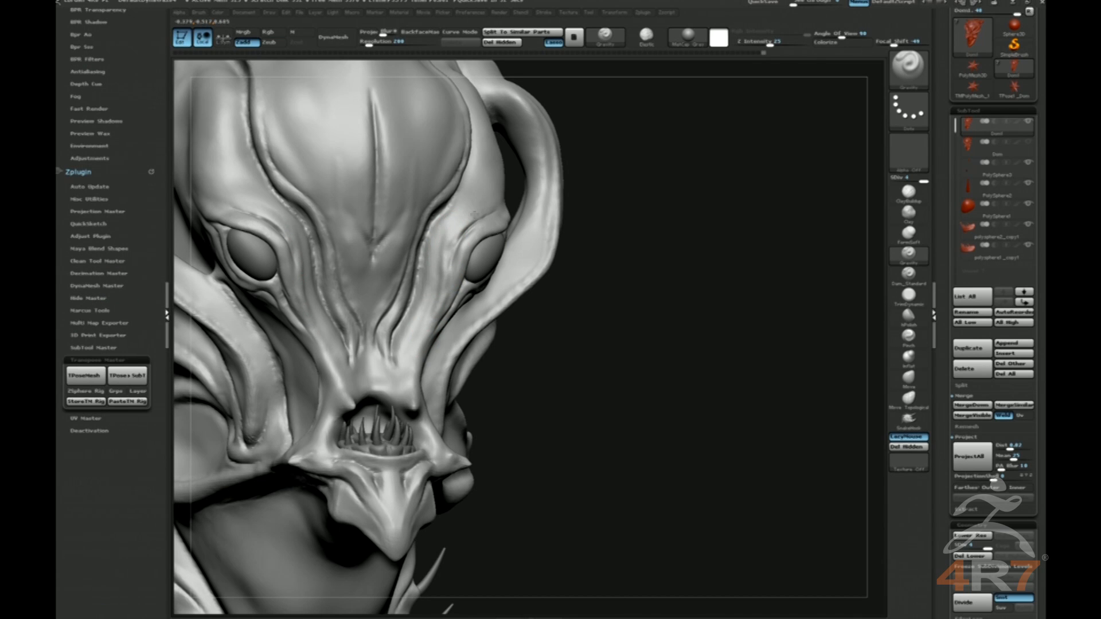
pyautogui.keyDown('shift'); pyautogui.moveTo(688, 227); pyautogui.dragTo(614, 231); pyautogui.keyUp('shift')
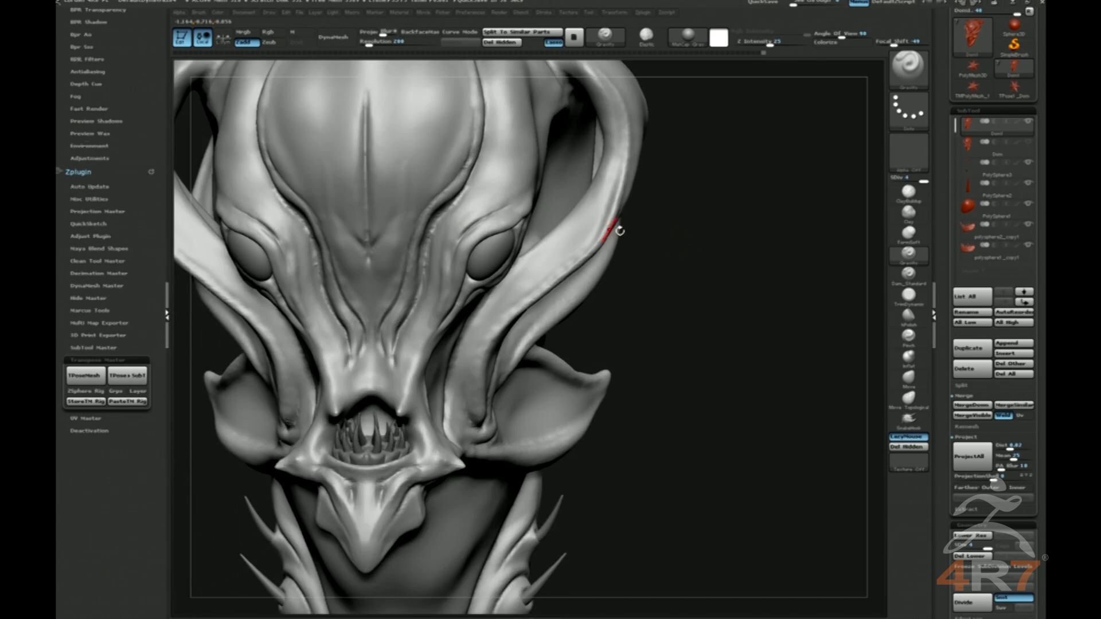
pyautogui.moveTo(494, 201); pyautogui.dragTo(468, 221)
pyautogui.moveTo(711, 211); pyautogui.dragTo(685, 210)
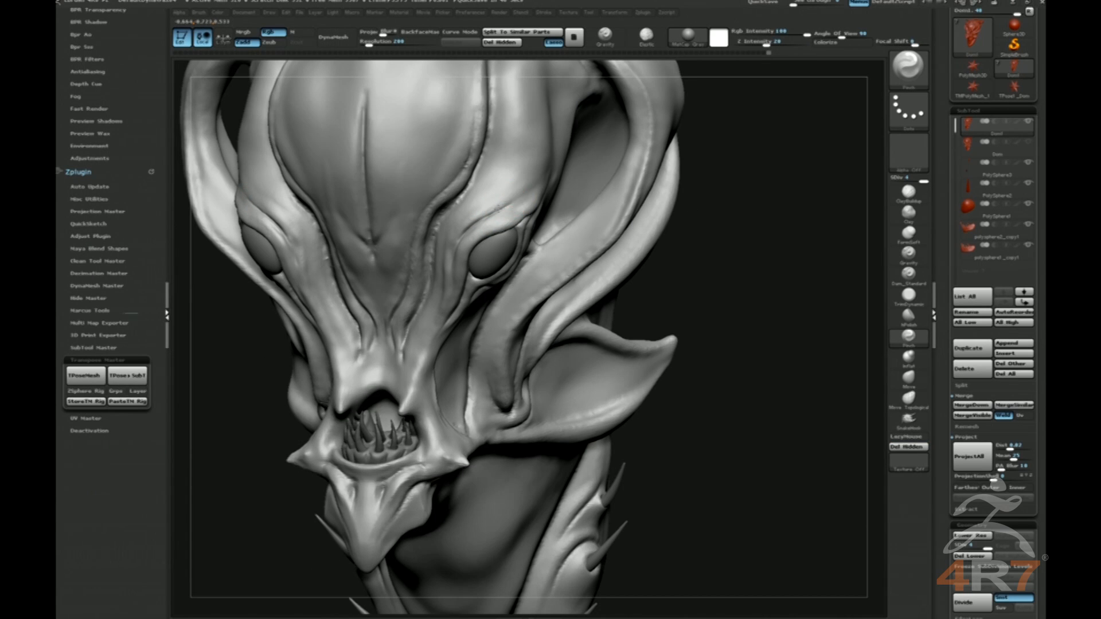
pyautogui.press('3')
pyautogui.moveTo(500, 206); pyautogui.dragTo(471, 223)
# Carve a wrinkle sweeping back and upward from the eye's outer corner with Dam_Standard.
pyautogui.moveTo(741, 259)
pyautogui.mouseDown()
pyautogui.moveTo(761, 267)
pyautogui.moveTo(648, 272)
pyautogui.mouseUp()
pyautogui.moveTo(290, 295)
pyautogui.keyDown('alt'); pyautogui.mouseDown()
pyautogui.moveTo(265, 339)
pyautogui.moveTo(281, 367)
pyautogui.mouseUp(); pyautogui.keyUp('alt')
pyautogui.press('b')
pyautogui.press('d')
pyautogui.press('s')
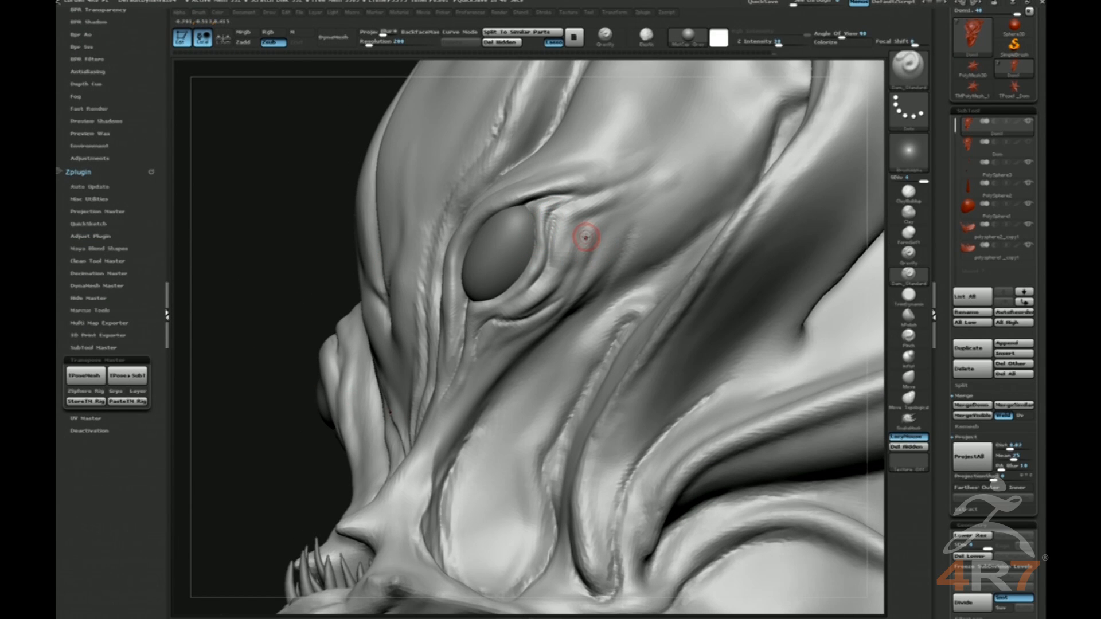
pyautogui.hotkey('shift', 'd')
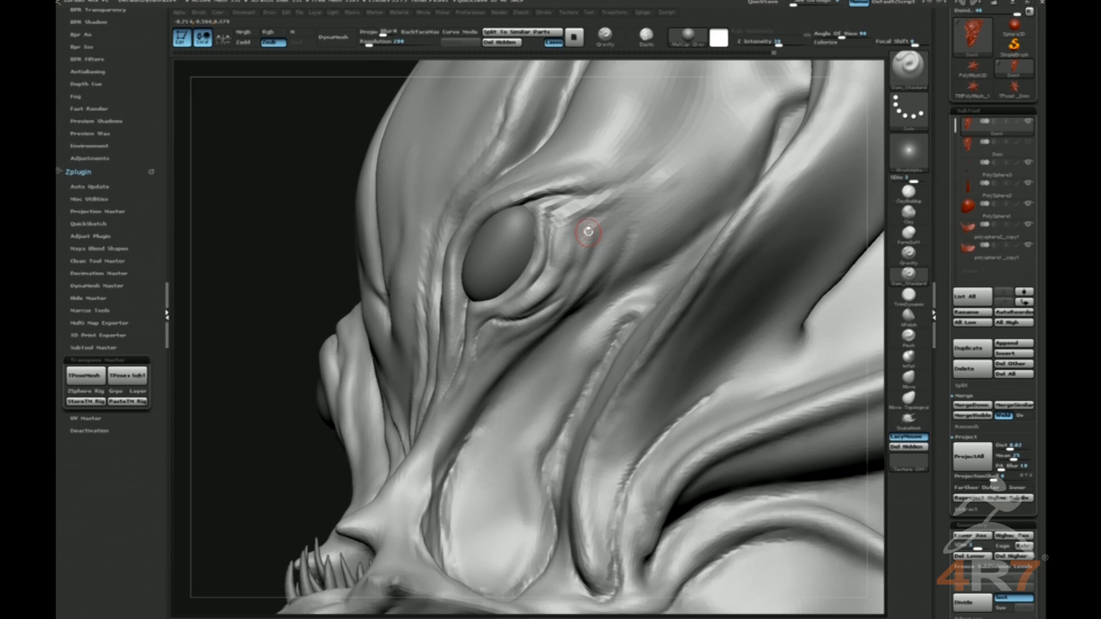
pyautogui.press('d')
pyautogui.moveTo(572, 246)
pyautogui.mouseDown()
pyautogui.moveTo(541, 291)
pyautogui.moveTo(633, 208)
pyautogui.mouseUp()
pyautogui.keyDown('alt'); pyautogui.moveTo(305, 204); pyautogui.dragTo(311, 109); pyautogui.keyUp('alt')
# Subdivide the head mesh to level 5 and carve sharper wrinkles behind the eye's outer corner.
pyautogui.hotkey('ctrl', 'd')
pyautogui.keyDown('alt'); pyautogui.moveTo(361, 184); pyautogui.dragTo(367, 212); pyautogui.keyUp('alt')
pyautogui.moveTo(624, 208)
pyautogui.mouseDown()
pyautogui.moveTo(593, 219)
pyautogui.moveTo(566, 269)
pyautogui.mouseUp()
pyautogui.hotkey('ctrl', 'z')
pyautogui.moveTo(632, 213); pyautogui.dragTo(604, 232)
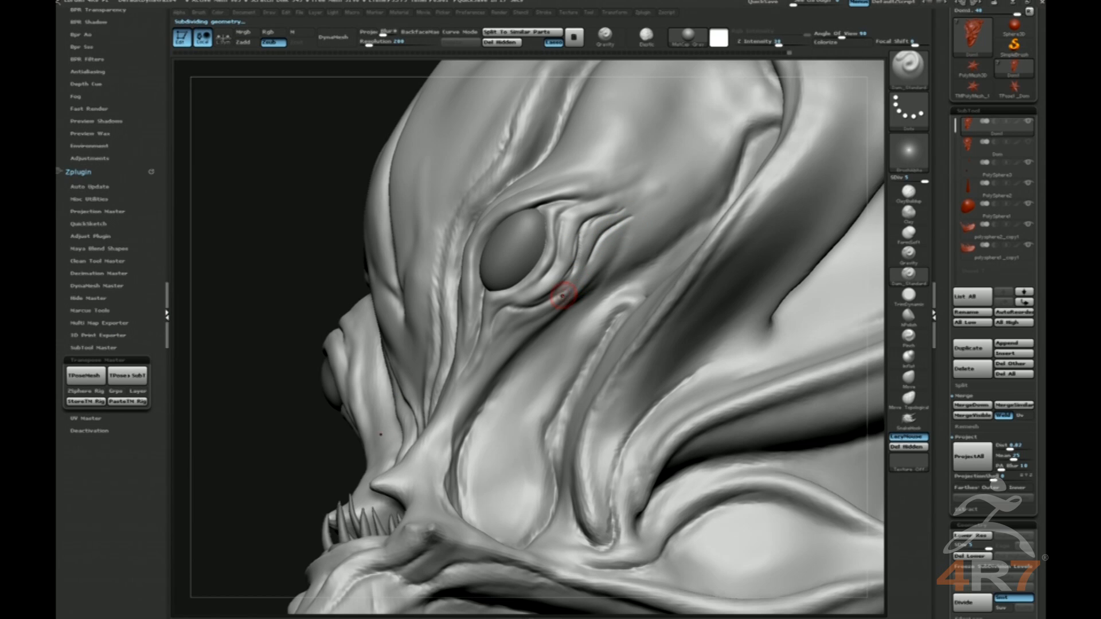
pyautogui.moveTo(558, 289); pyautogui.dragTo(582, 278)
# Extend the lower wrinkles behind the eye and strengthen the folds beneath the lower eyelid and around its outer corner.
pyautogui.moveTo(307, 247)
pyautogui.mouseDown()
pyautogui.moveTo(283, 250)
pyautogui.moveTo(344, 269)
pyautogui.mouseUp()
pyautogui.moveTo(554, 283); pyautogui.dragTo(615, 246)
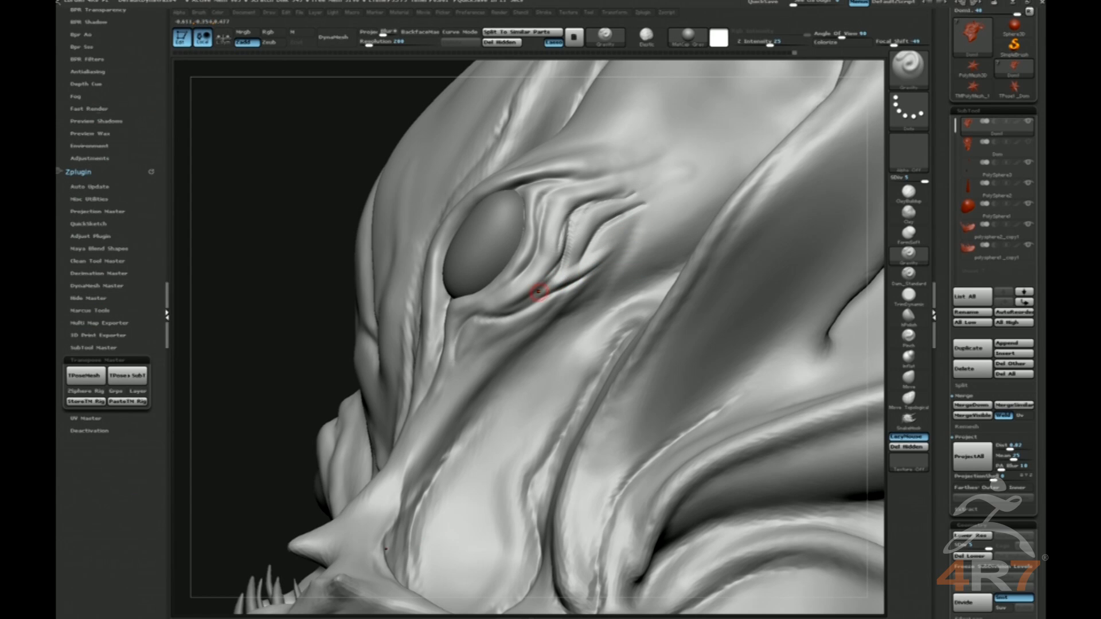
pyautogui.moveTo(287, 235); pyautogui.dragTo(321, 264)
pyautogui.moveTo(498, 308); pyautogui.dragTo(452, 321)
pyautogui.moveTo(537, 270); pyautogui.dragTo(586, 188)
pyautogui.moveTo(661, 153); pyautogui.dragTo(669, 147)
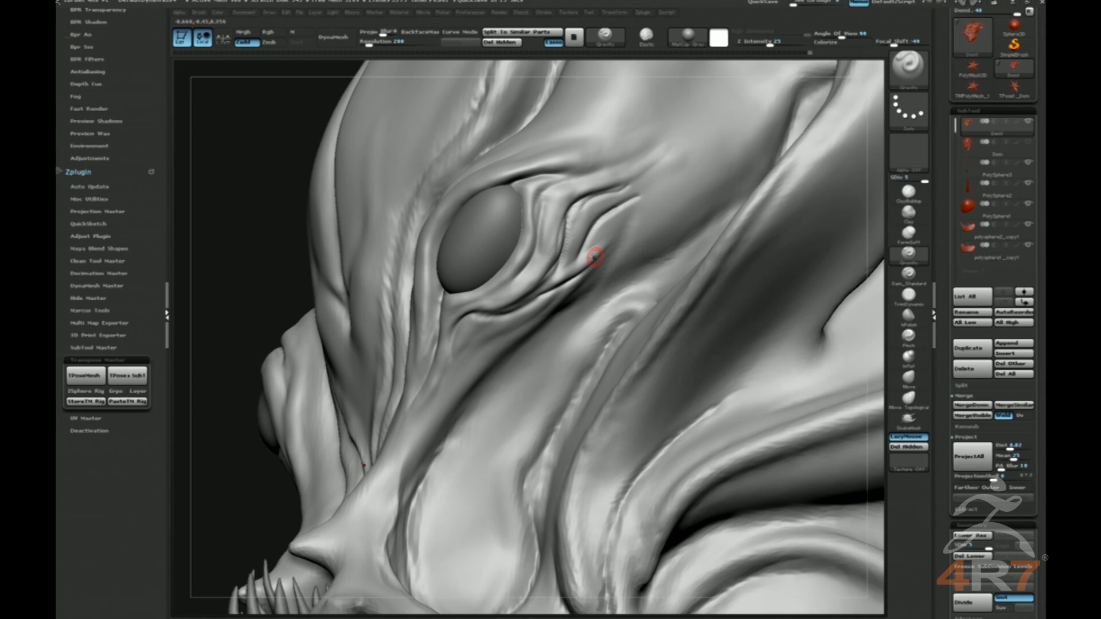
# Carve a thin crease between the wrinkles behind the eye's outer corner.
pyautogui.press('5')
pyautogui.moveTo(579, 250); pyautogui.dragTo(644, 199)
pyautogui.press('3')
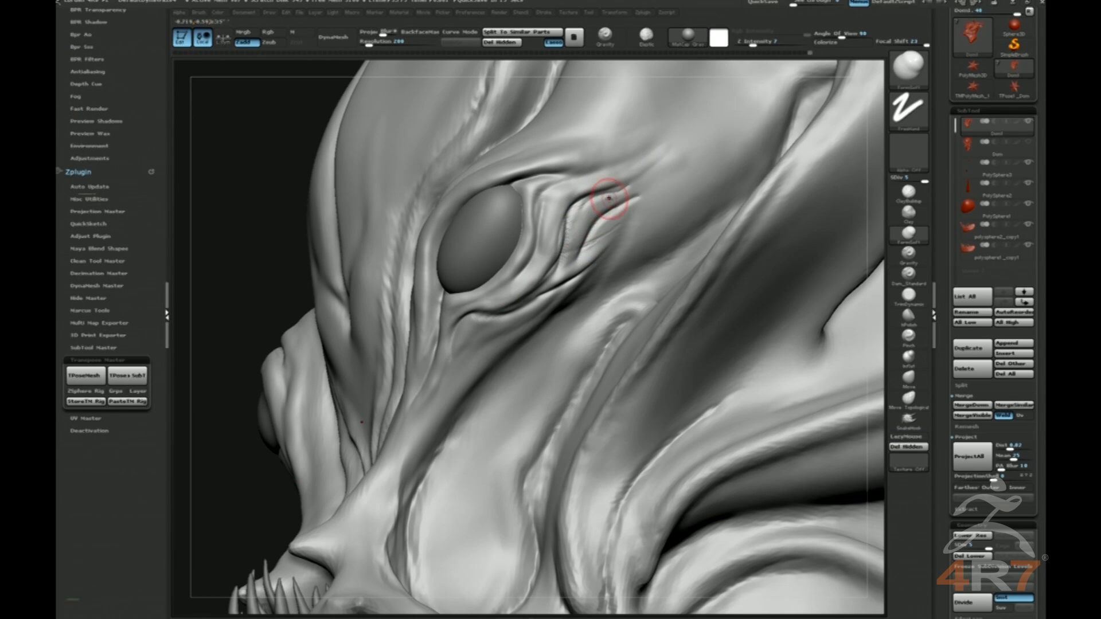
pyautogui.press('5')
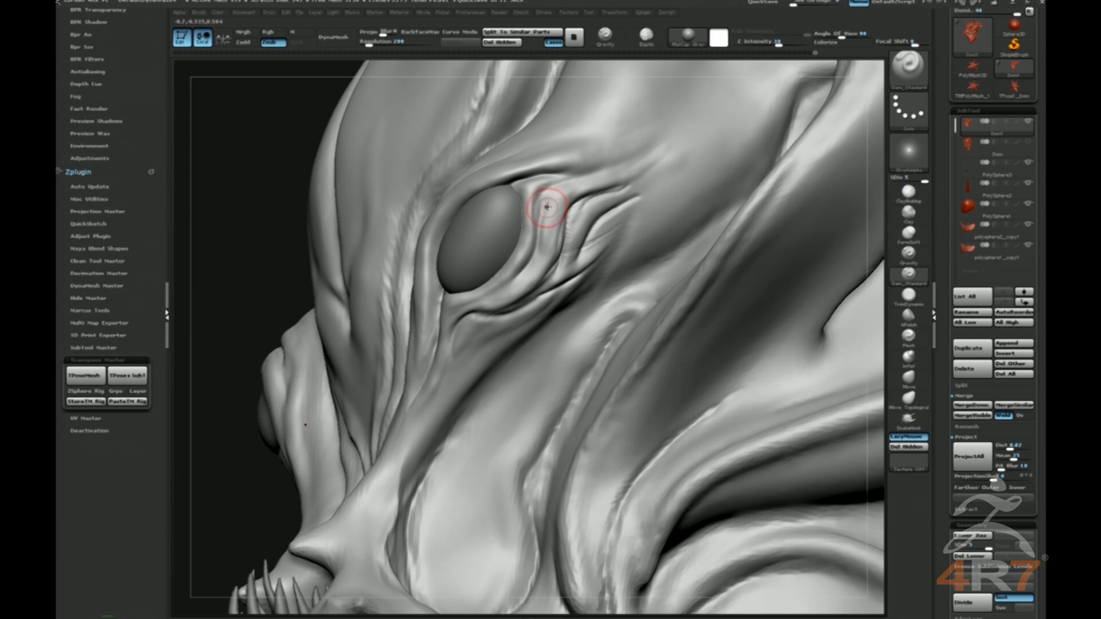
# Save the project file.
pyautogui.moveTo(267, 271); pyautogui.dragTo(322, 285)
pyautogui.keyDown('alt'); pyautogui.moveTo(204, 132); pyautogui.dragTo(327, 253); pyautogui.keyUp('alt')
pyautogui.keyDown('alt'); pyautogui.moveTo(678, 272); pyautogui.dragTo(648, 310); pyautogui.keyUp('alt')
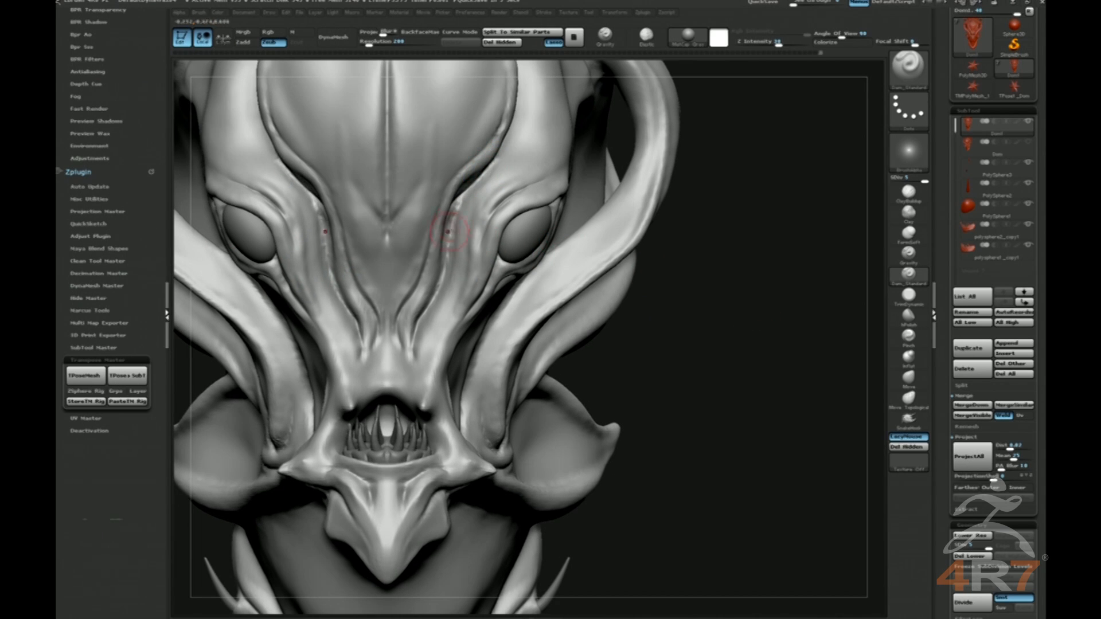
pyautogui.hotkey('ctrl', 's')
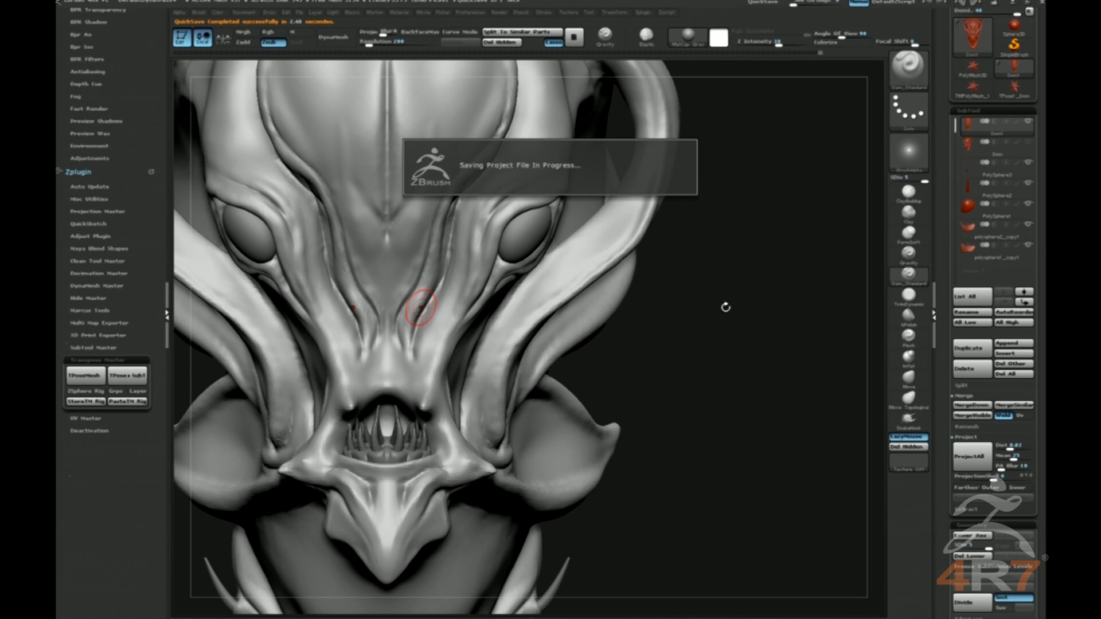
# Smooth the ridge bordering the forehead dome above the eye, working partly at a lower subdivision level.
pyautogui.moveTo(729, 300); pyautogui.dragTo(730, 283)
pyautogui.moveTo(658, 263); pyautogui.dragTo(608, 217)
pyautogui.moveTo(282, 162)
pyautogui.keyDown('shift'); pyautogui.mouseDown()
pyautogui.moveTo(479, 191)
pyautogui.moveTo(474, 167)
pyautogui.mouseUp(); pyautogui.keyUp('shift')
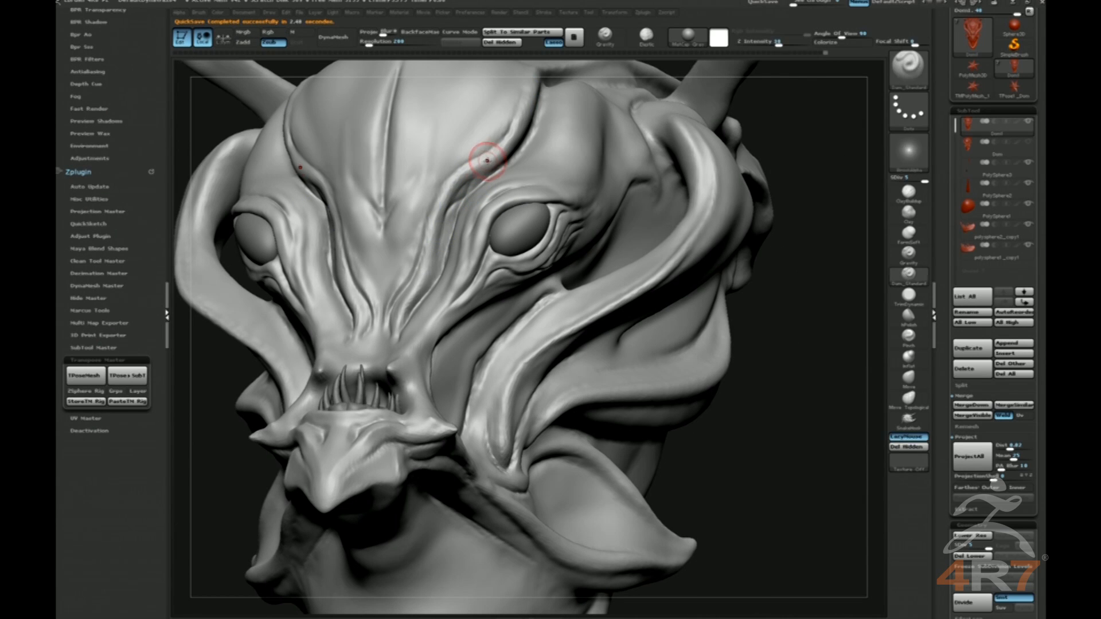
pyautogui.hotkey('shift', 'd')
pyautogui.moveTo(526, 134)
pyautogui.keyDown('shift'); pyautogui.mouseDown()
pyautogui.moveTo(532, 106)
pyautogui.moveTo(430, 239)
pyautogui.mouseUp(); pyautogui.keyUp('shift')
pyautogui.press('d')
pyautogui.keyDown('shift'); pyautogui.moveTo(455, 177); pyautogui.dragTo(447, 193); pyautogui.keyUp('shift')
pyautogui.keyDown('shift'); pyautogui.moveTo(791, 351); pyautogui.dragTo(734, 293); pyautogui.keyUp('shift')
pyautogui.keyDown('shift'); pyautogui.moveTo(502, 113); pyautogui.dragTo(489, 131); pyautogui.keyUp('shift')
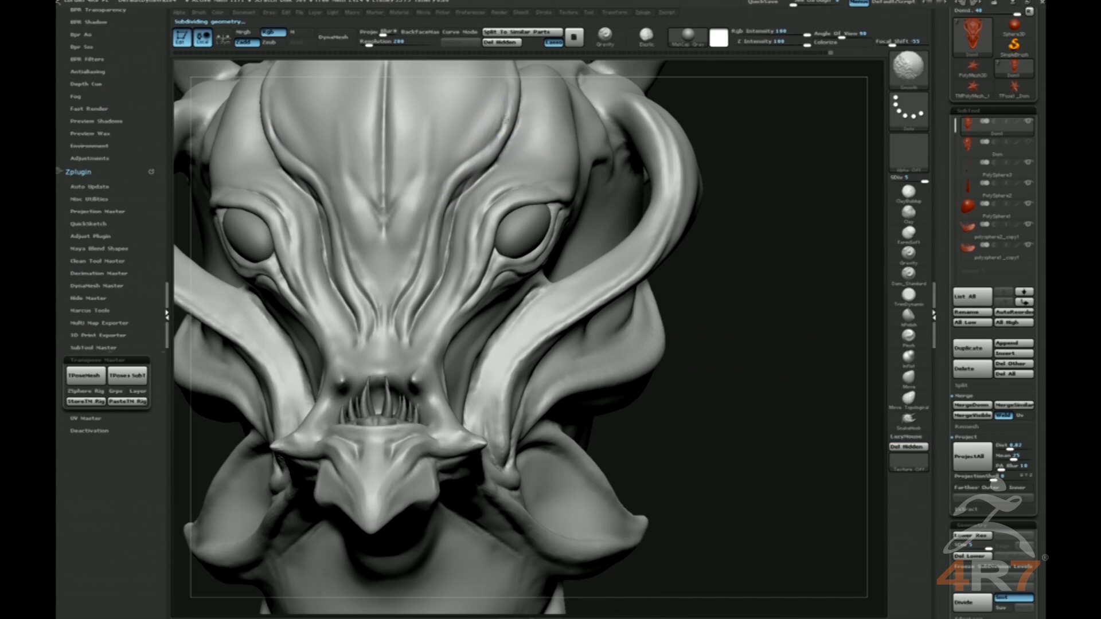
pyautogui.moveTo(756, 177)
pyautogui.mouseDown()
pyautogui.moveTo(786, 294)
pyautogui.moveTo(828, 270)
pyautogui.moveTo(823, 238)
pyautogui.moveTo(800, 214)
pyautogui.mouseUp()
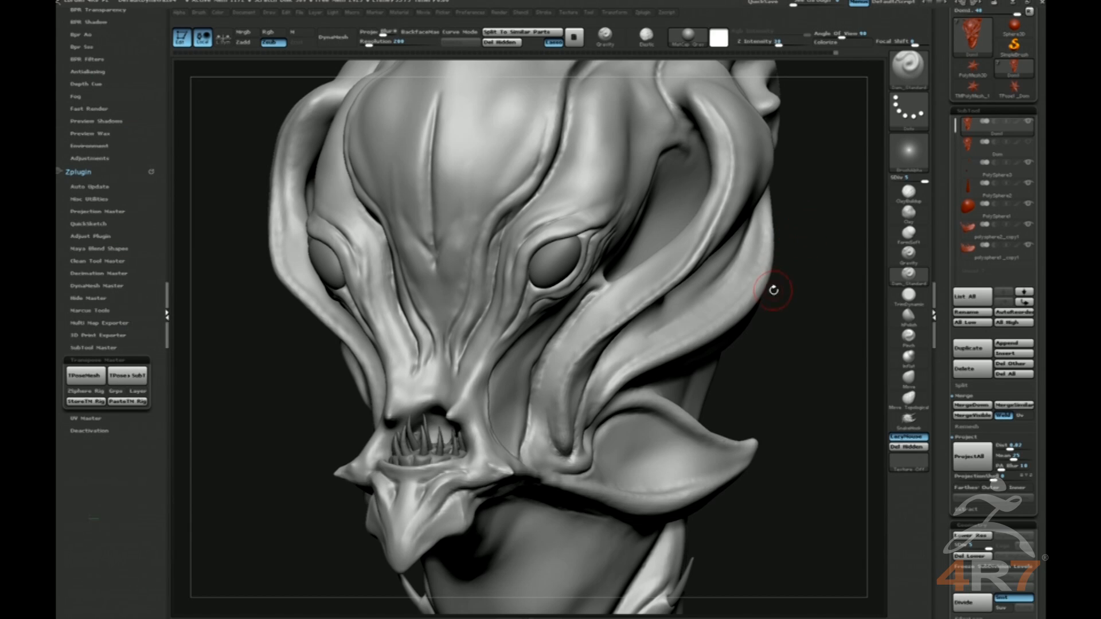
pyautogui.press('3')
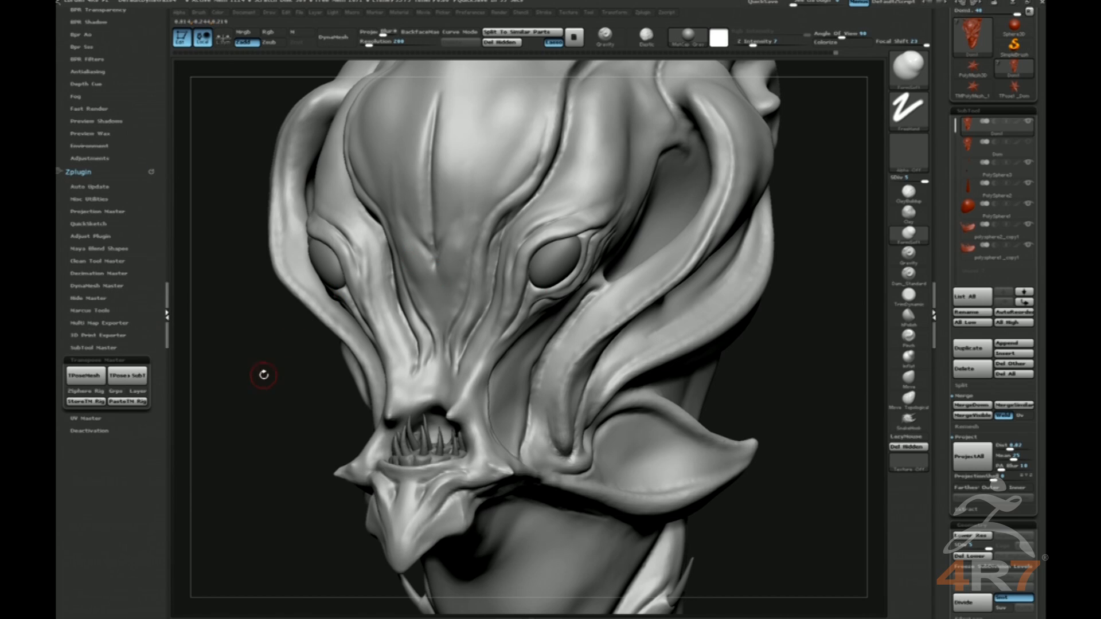
pyautogui.keyDown('shift'); pyautogui.moveTo(273, 361); pyautogui.dragTo(521, 310); pyautogui.keyUp('shift')
pyautogui.moveTo(805, 248)
pyautogui.keyDown('alt'); pyautogui.mouseDown()
pyautogui.moveTo(738, 288)
pyautogui.moveTo(506, 258)
pyautogui.mouseUp(); pyautogui.keyUp('alt')
pyautogui.press('4')
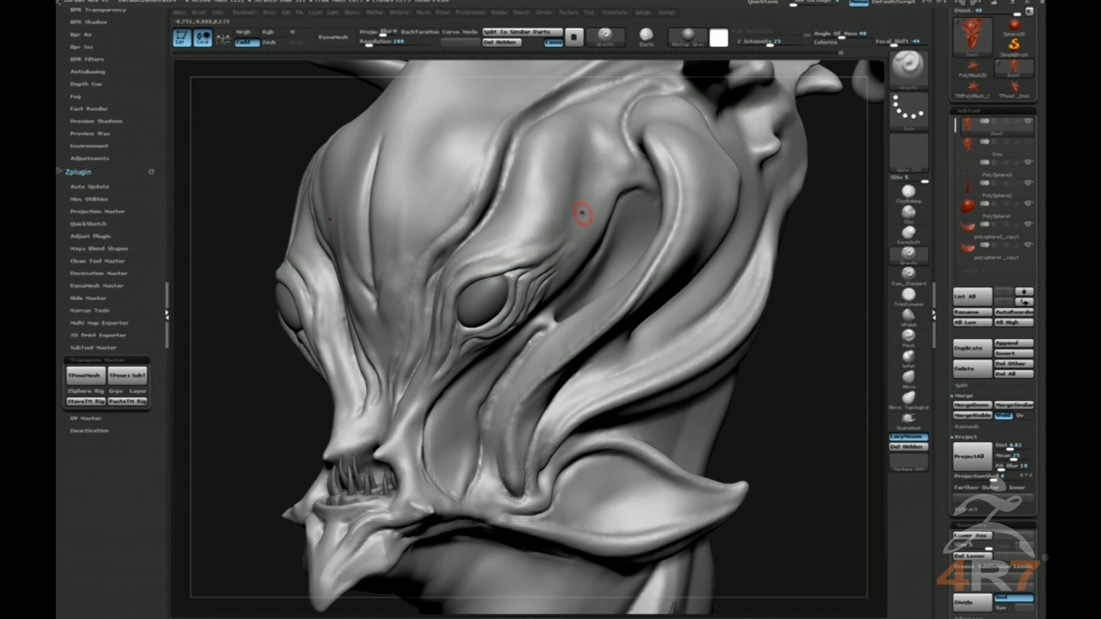
pyautogui.moveTo(716, 344)
pyautogui.mouseDown()
pyautogui.moveTo(795, 314)
pyautogui.moveTo(783, 294)
pyautogui.mouseUp()
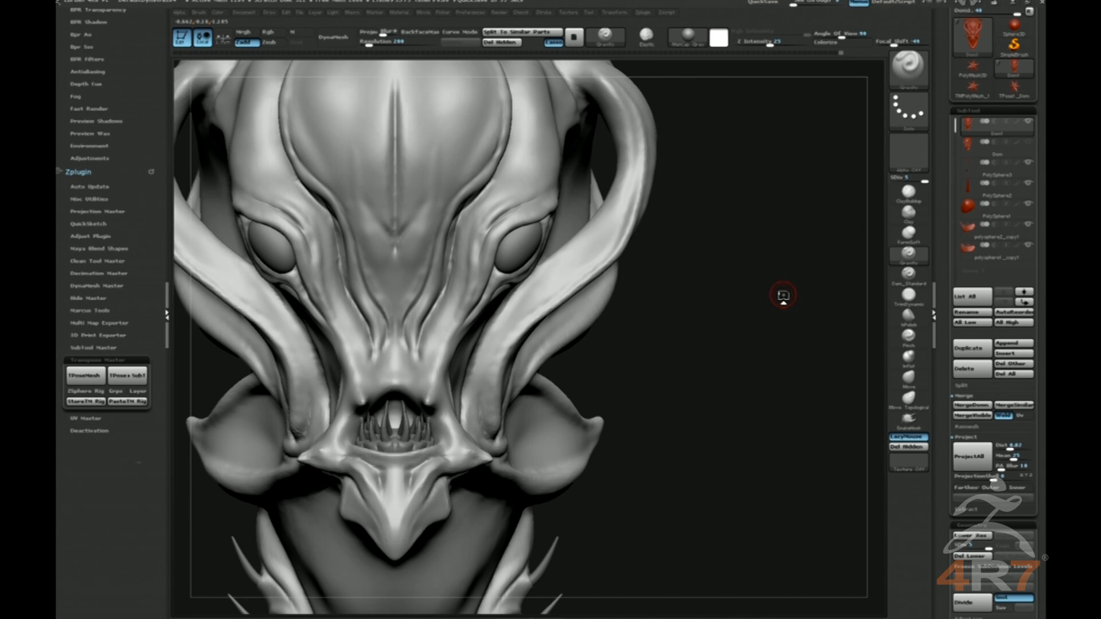
# Bring up the ZRemesher settings in the head mesh's geometry options.
pyautogui.moveTo(1036, 324); pyautogui.dragTo(1037, 46)
pyautogui.scroll(-2, 932, 312)
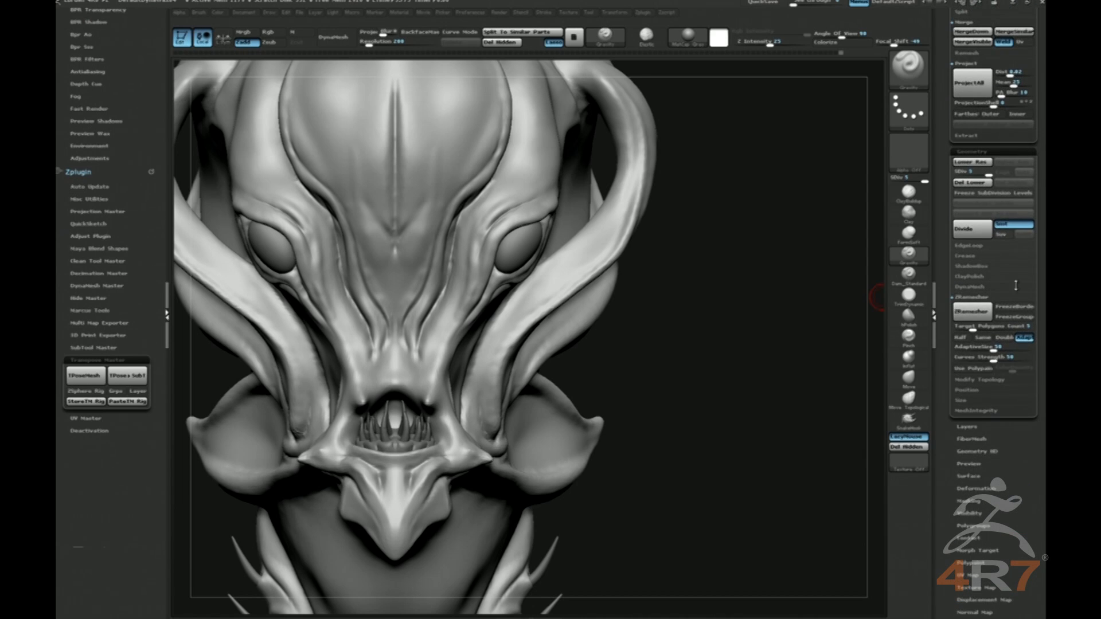
pyautogui.click(974, 315)
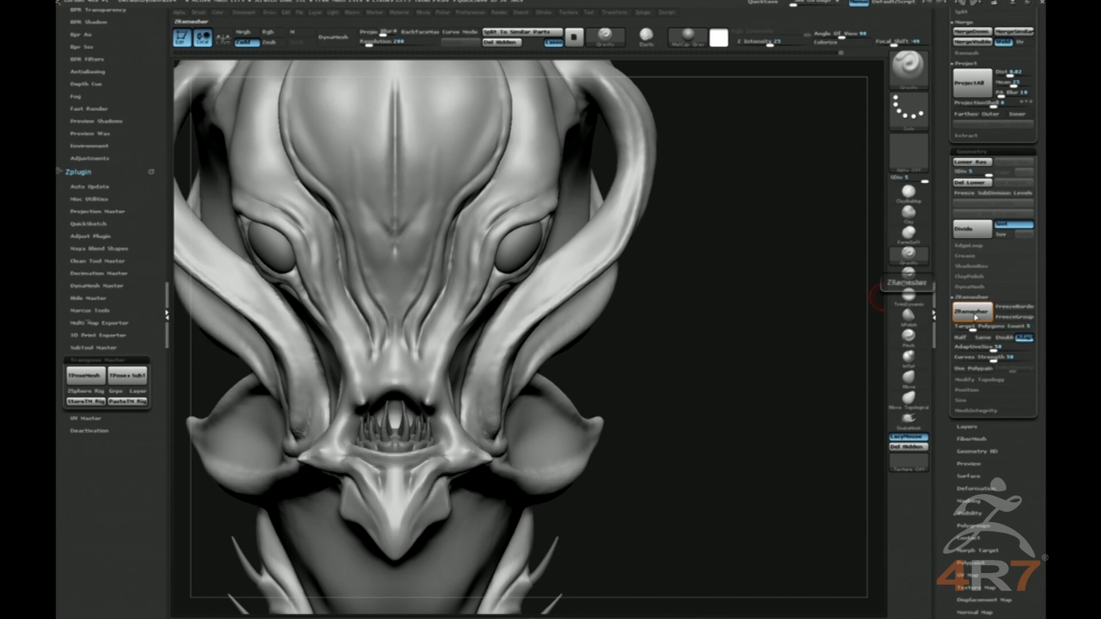
pyautogui.moveTo(665, 253)
pyautogui.mouseDown()
pyautogui.moveTo(752, 263)
pyautogui.moveTo(674, 255)
pyautogui.mouseUp()
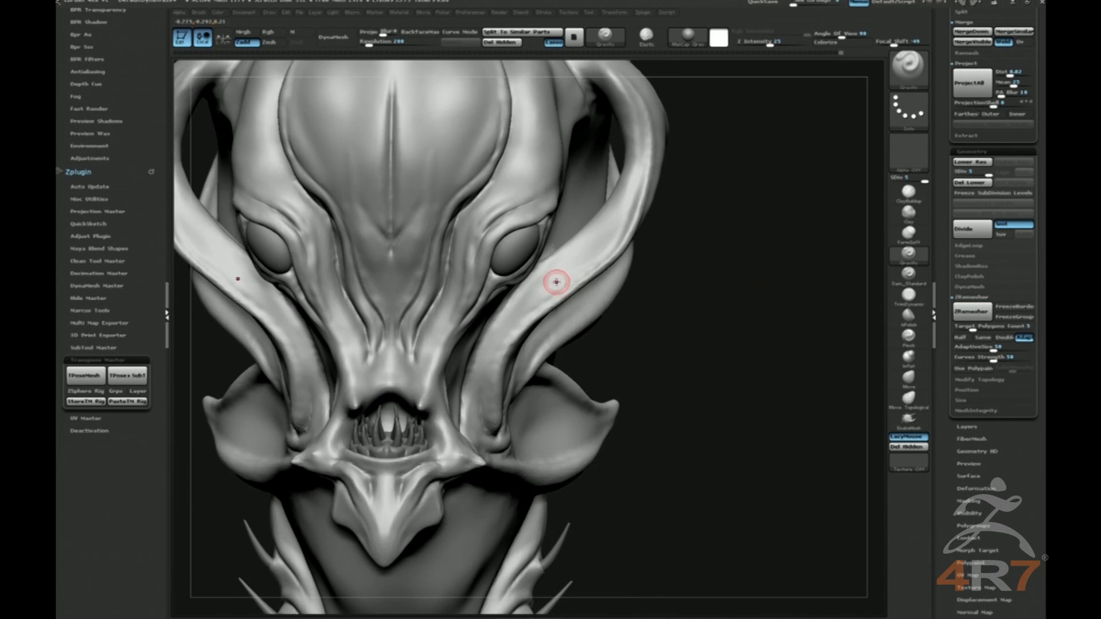
# Step the head mesh down to its lowest subdivision level and back up to level 3.
pyautogui.press('3')
pyautogui.hotkey('shift', 'd')
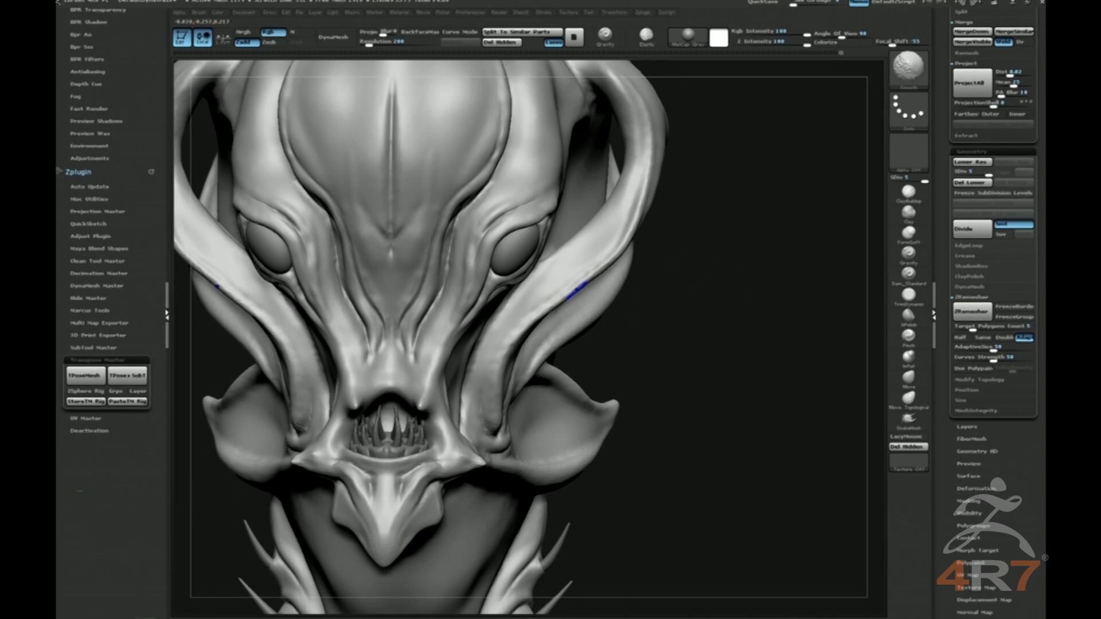
pyautogui.press('s')
pyautogui.hotkey('shift', 'd')
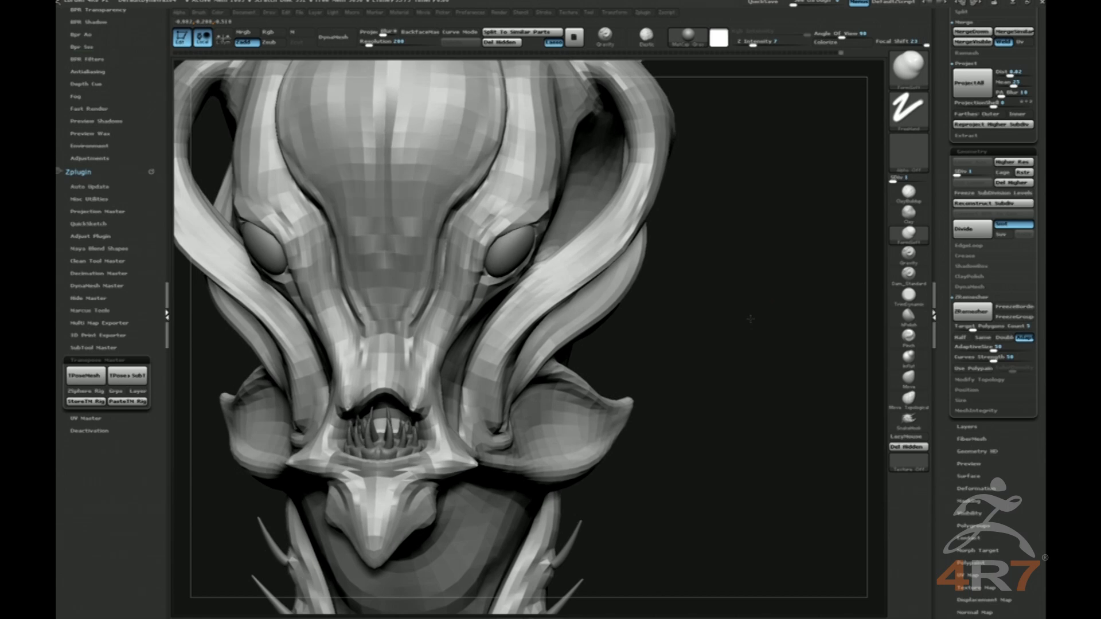
pyautogui.press('s')
pyautogui.press('s')
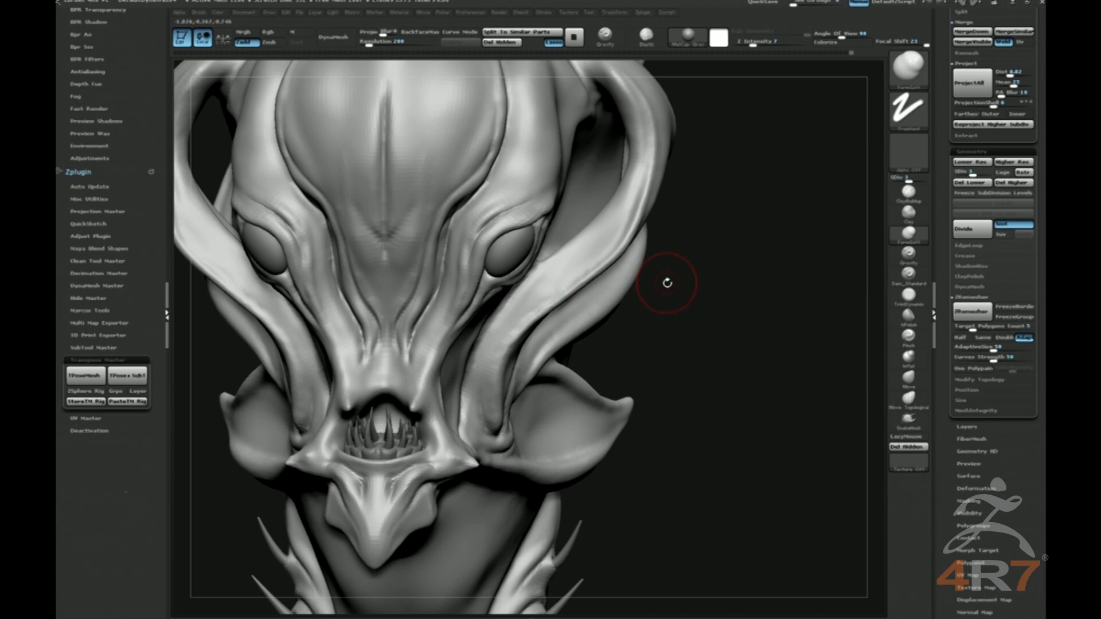
# Smooth the lower end of the cheek tendril and carve a crease along its length with Dam_Standard.
pyautogui.moveTo(667, 283)
pyautogui.mouseDown()
pyautogui.moveTo(498, 336)
pyautogui.moveTo(523, 328)
pyautogui.moveTo(495, 362)
pyautogui.moveTo(494, 415)
pyautogui.mouseUp()
pyautogui.press('s')
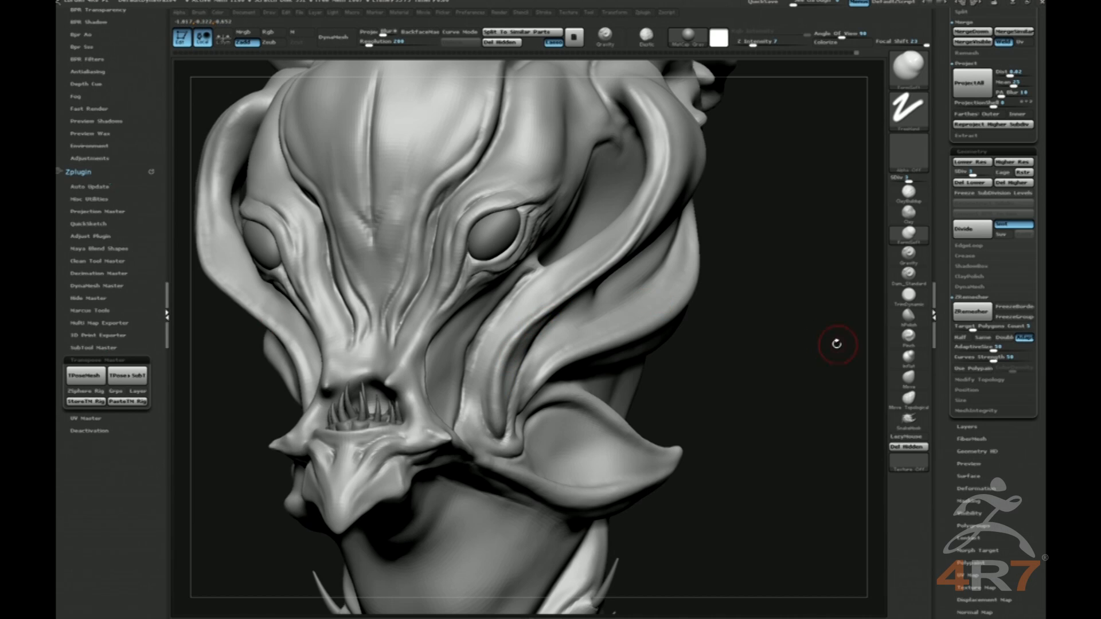
pyautogui.moveTo(832, 344); pyautogui.dragTo(804, 324)
pyautogui.moveTo(492, 410)
pyautogui.keyDown('shift'); pyautogui.mouseDown()
pyautogui.moveTo(486, 388)
pyautogui.moveTo(481, 405)
pyautogui.mouseUp(); pyautogui.keyUp('shift')
pyautogui.press('b')
pyautogui.press('d')
pyautogui.press('s')
pyautogui.moveTo(492, 340); pyautogui.dragTo(504, 423)
# Refine the surface and outer edge of the long cheek tendril with the FormSoft and Pinch brushes.
pyautogui.moveTo(781, 417)
pyautogui.mouseDown()
pyautogui.moveTo(799, 369)
pyautogui.moveTo(818, 363)
pyautogui.moveTo(830, 312)
pyautogui.moveTo(597, 245)
pyautogui.mouseUp()
pyautogui.press('b')
pyautogui.press('f')
pyautogui.press('s')
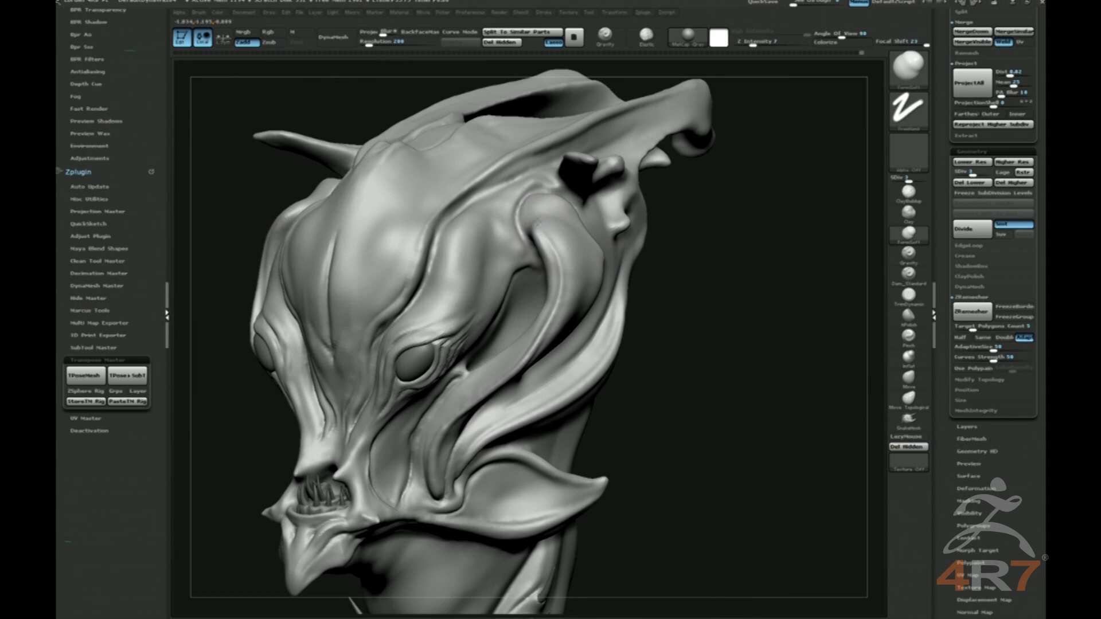
pyautogui.moveTo(735, 327); pyautogui.dragTo(553, 350)
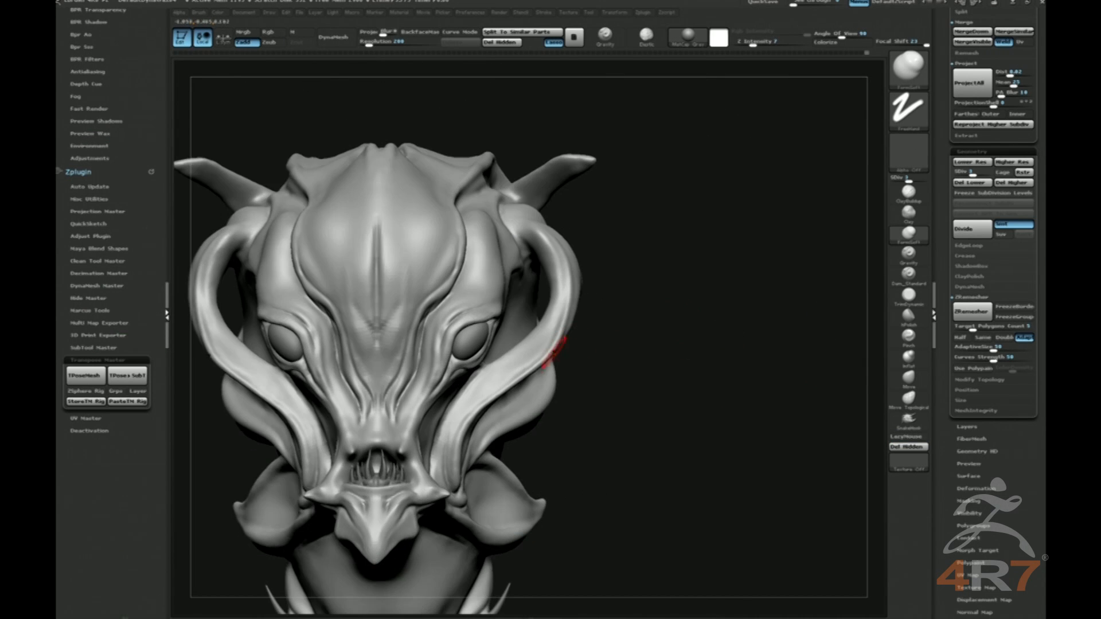
pyautogui.moveTo(675, 339)
pyautogui.mouseDown()
pyautogui.moveTo(709, 331)
pyautogui.moveTo(707, 350)
pyautogui.mouseUp()
pyautogui.press('b')
pyautogui.press('p')
pyautogui.press('i')
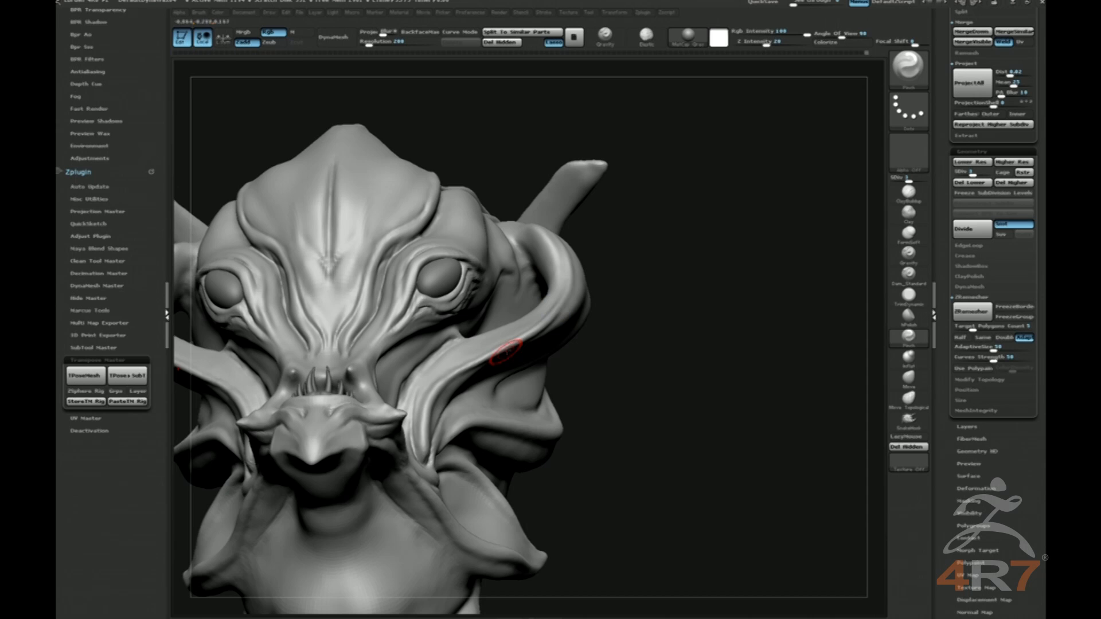
# Fill out the lower end of the cheek tendril near the jaw with the Inflat and FormSoft brushes.
pyautogui.press('b')
pyautogui.press('i')
pyautogui.press('n')
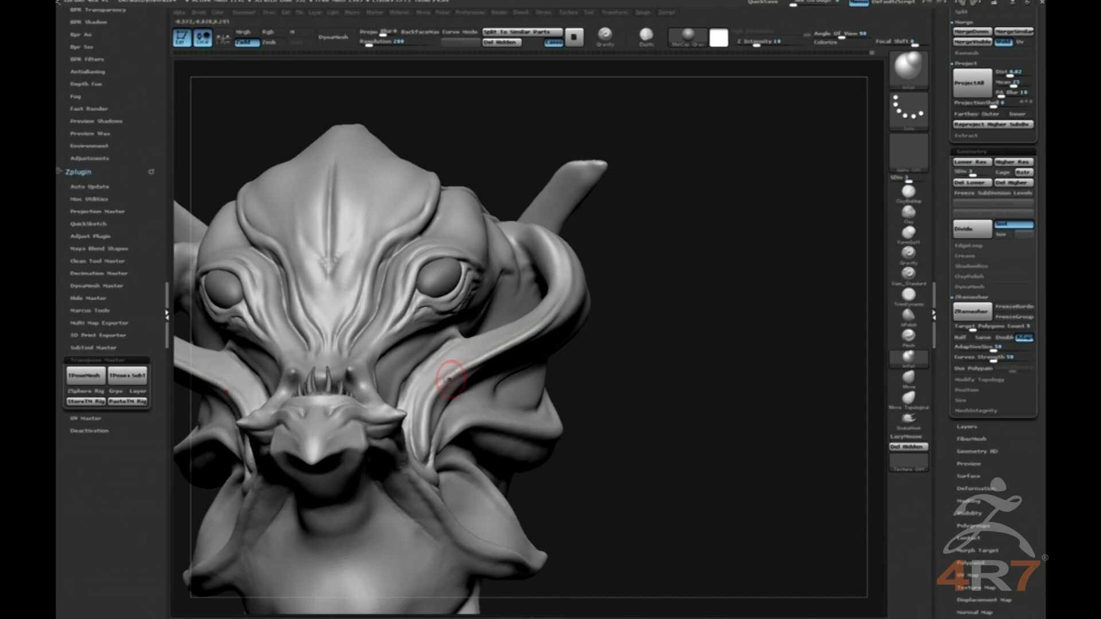
pyautogui.moveTo(760, 418); pyautogui.dragTo(602, 414)
pyautogui.press('b')
pyautogui.press('f')
pyautogui.press('s')
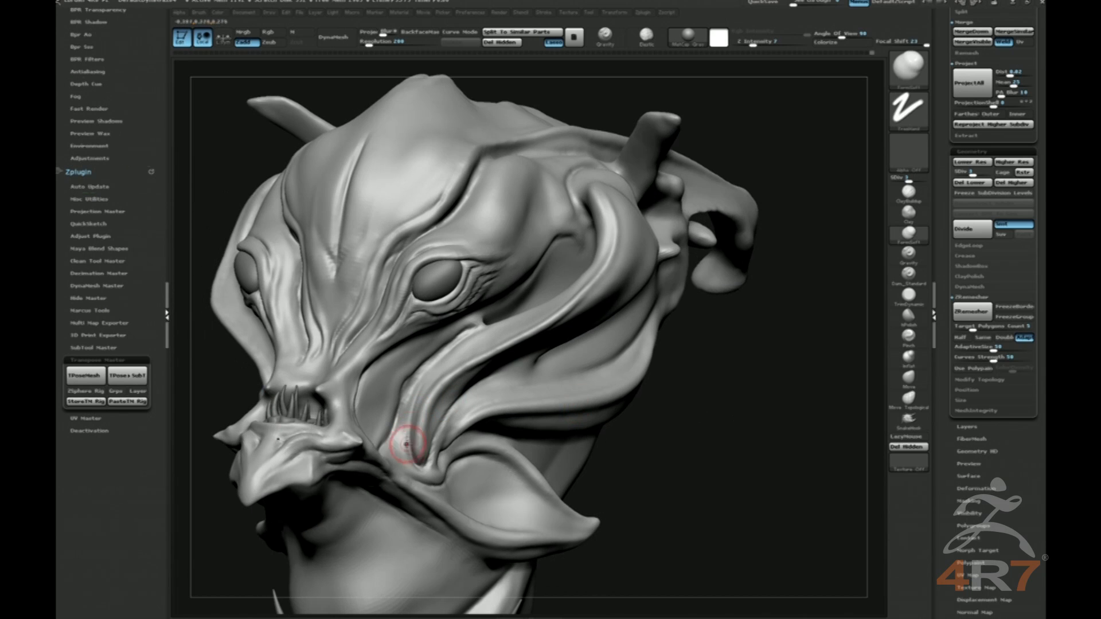
pyautogui.moveTo(416, 419); pyautogui.dragTo(421, 425)
# Raise the head mesh to subdivision level 5 and smooth the wrinkles around the outer corner of the eye.
pyautogui.moveTo(768, 390); pyautogui.dragTo(700, 375)
pyautogui.moveTo(247, 400)
pyautogui.keyDown('alt'); pyautogui.mouseDown()
pyautogui.moveTo(370, 357)
pyautogui.moveTo(340, 378)
pyautogui.moveTo(344, 413)
pyautogui.mouseUp(); pyautogui.keyUp('alt')
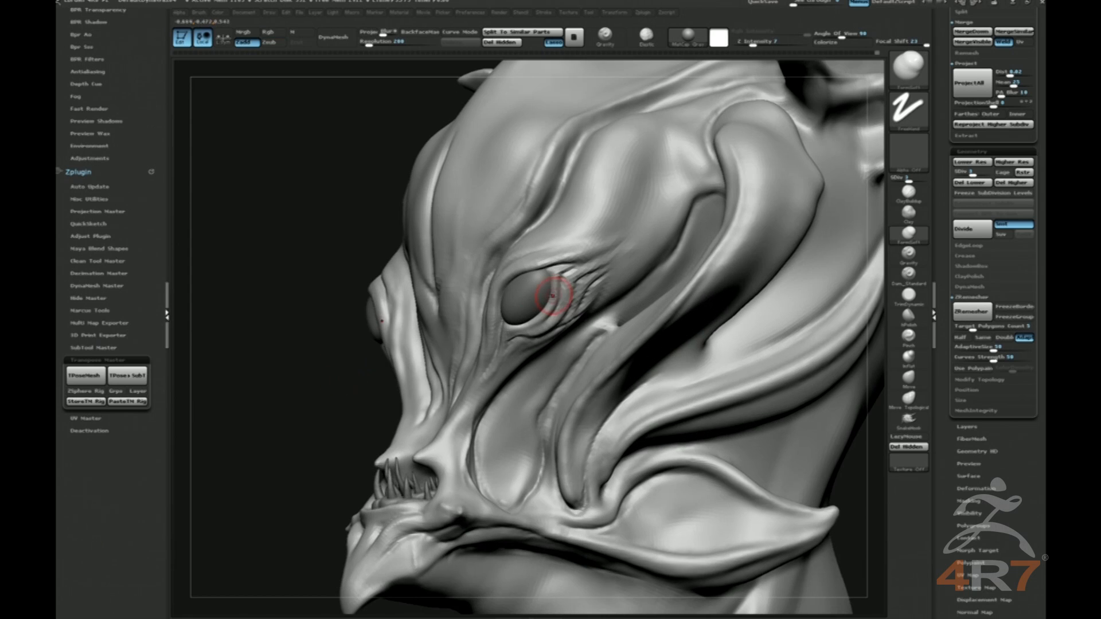
pyautogui.keyDown('shift'); pyautogui.moveTo(565, 271); pyautogui.dragTo(567, 273); pyautogui.keyUp('shift')
pyautogui.press('d')
pyautogui.press('shift')
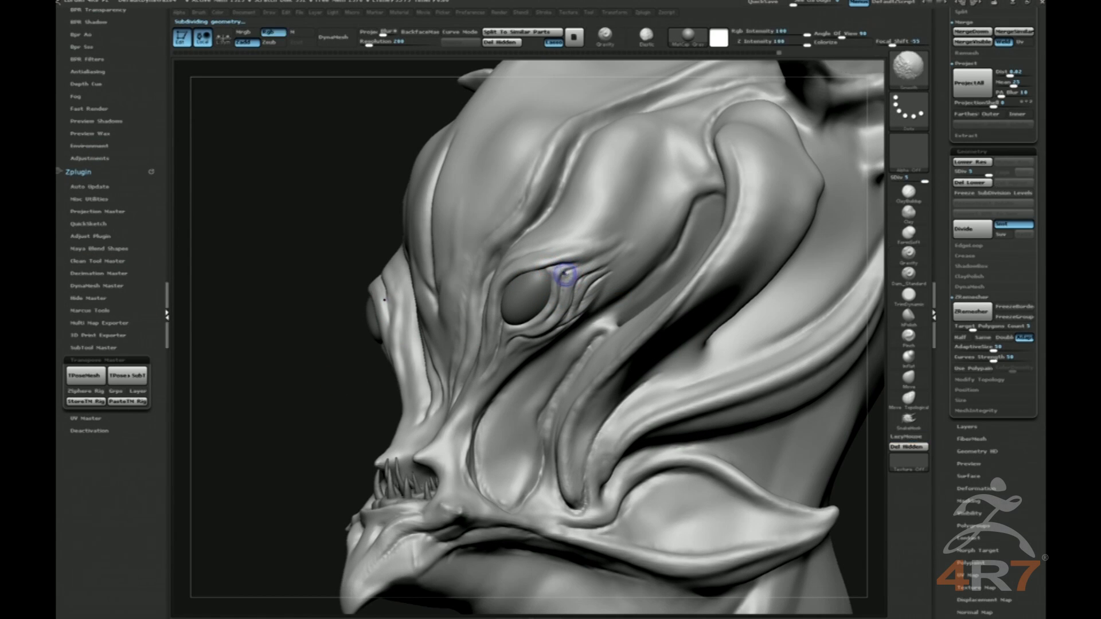
pyautogui.press('shift')
pyautogui.press('shift')
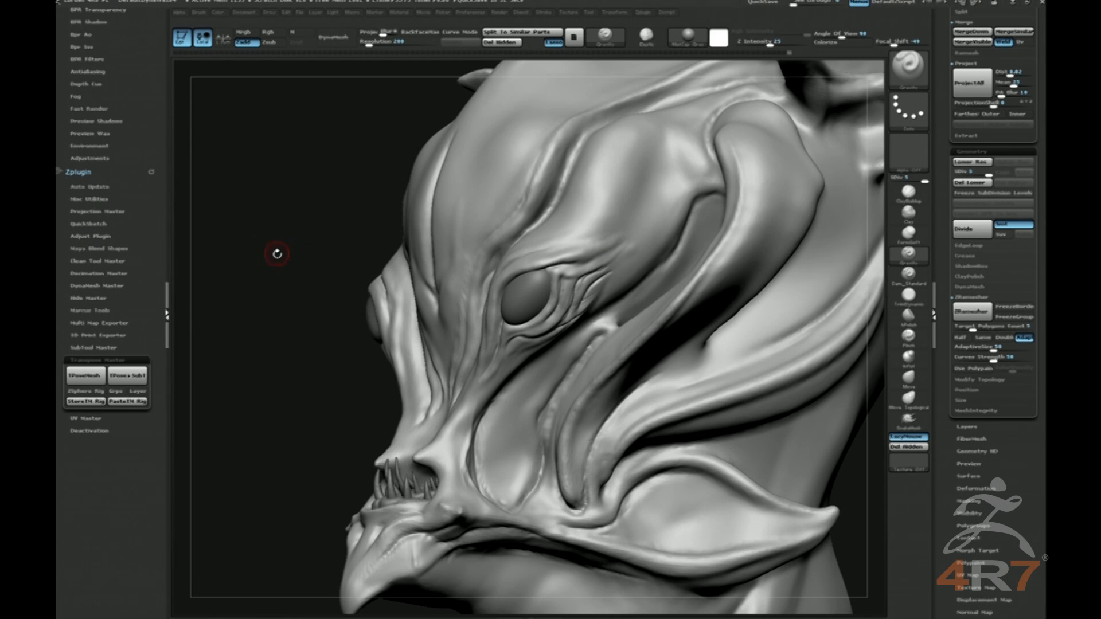
# Shape the brow fold above the eye with the Gravity brush and smooth its surface.
pyautogui.moveTo(278, 253); pyautogui.dragTo(499, 263)
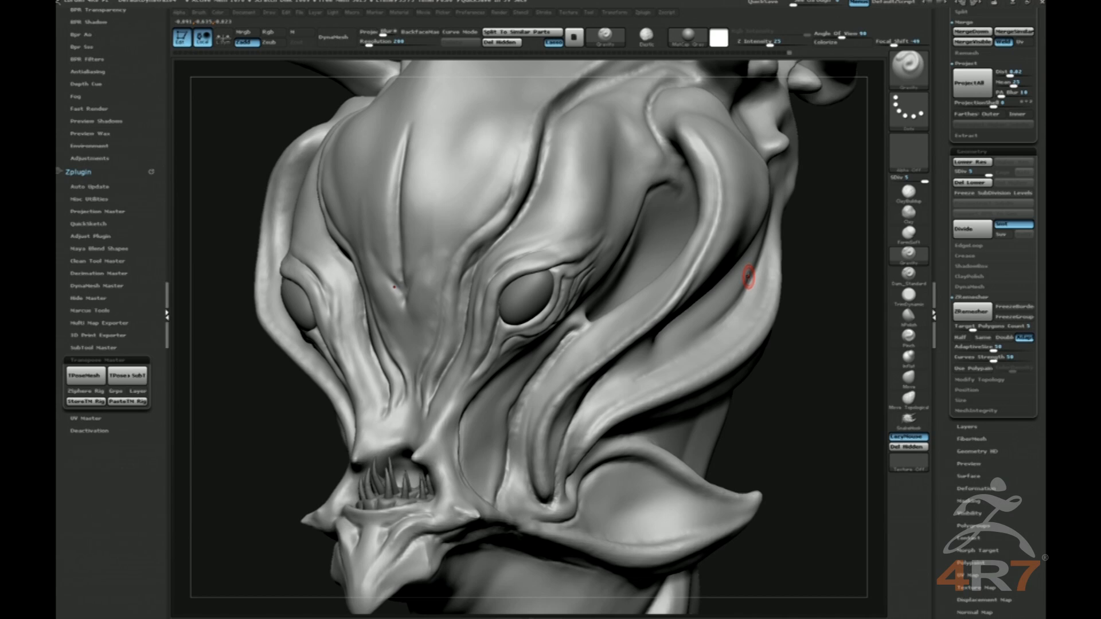
pyautogui.moveTo(807, 267); pyautogui.dragTo(565, 263)
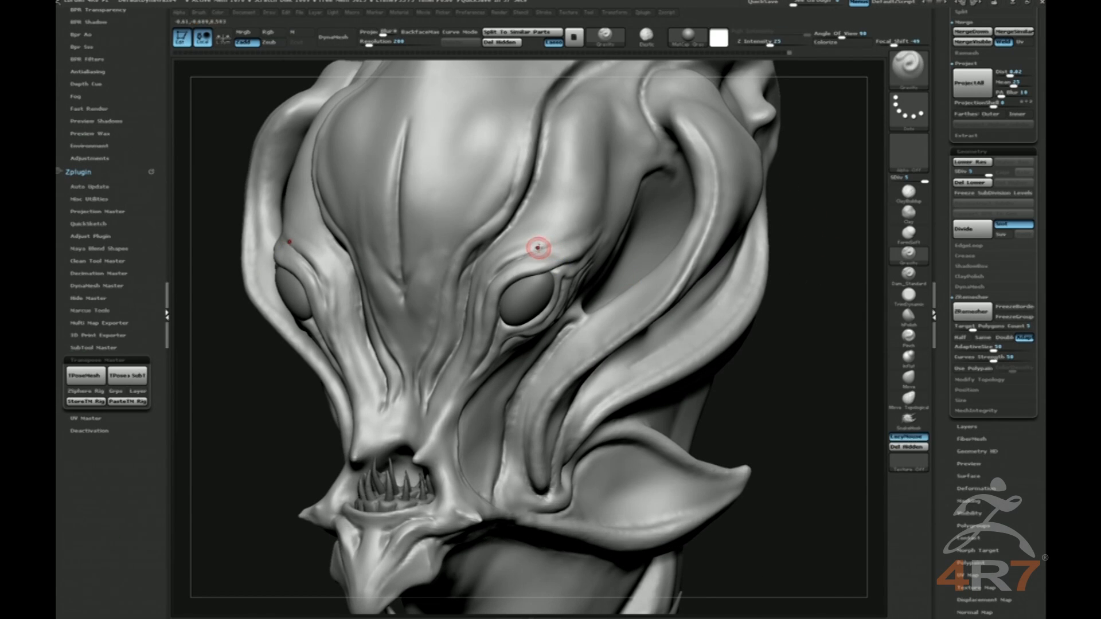
pyautogui.moveTo(810, 226); pyautogui.dragTo(720, 250)
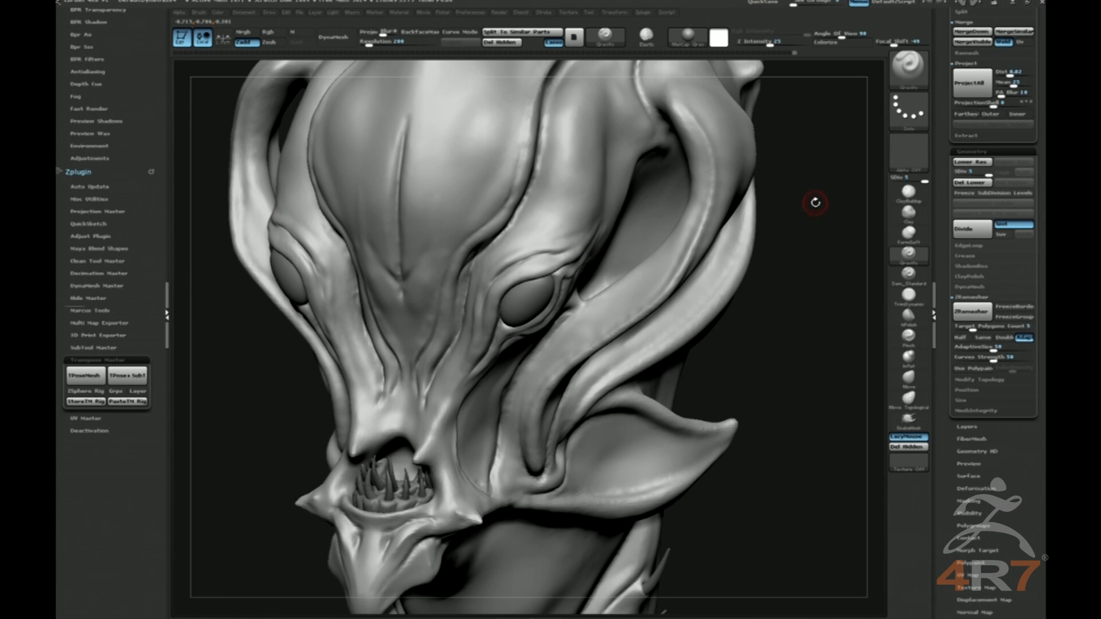
pyautogui.moveTo(838, 227); pyautogui.dragTo(840, 265)
pyautogui.keyDown('shift'); pyautogui.moveTo(558, 244); pyautogui.dragTo(539, 251); pyautogui.keyUp('shift')
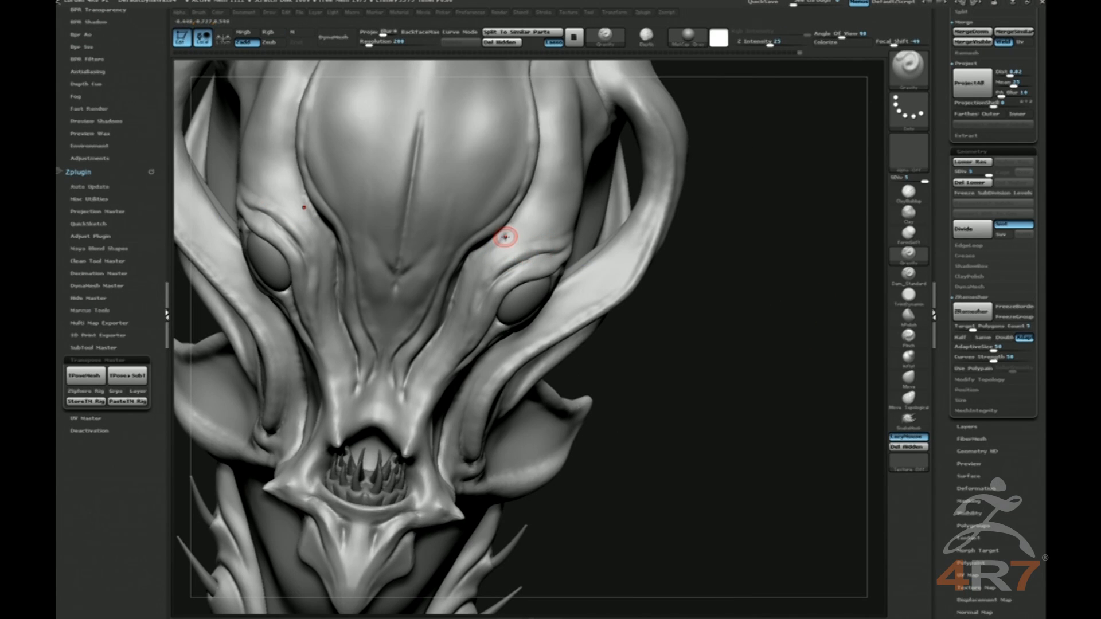
# Smooth and reshape the folds running between the inner eye corner and the forehead dome's lower border.
pyautogui.moveTo(721, 273)
pyautogui.mouseDown()
pyautogui.moveTo(751, 201)
pyautogui.moveTo(504, 248)
pyautogui.mouseUp()
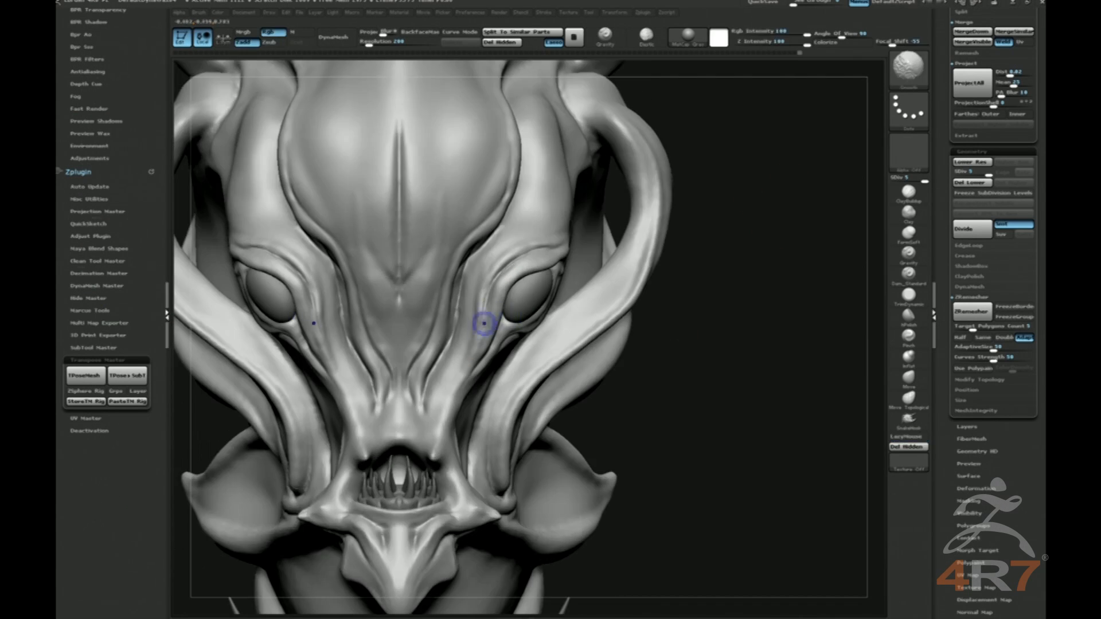
pyautogui.keyDown('shift'); pyautogui.moveTo(484, 323); pyautogui.dragTo(465, 323); pyautogui.keyUp('shift')
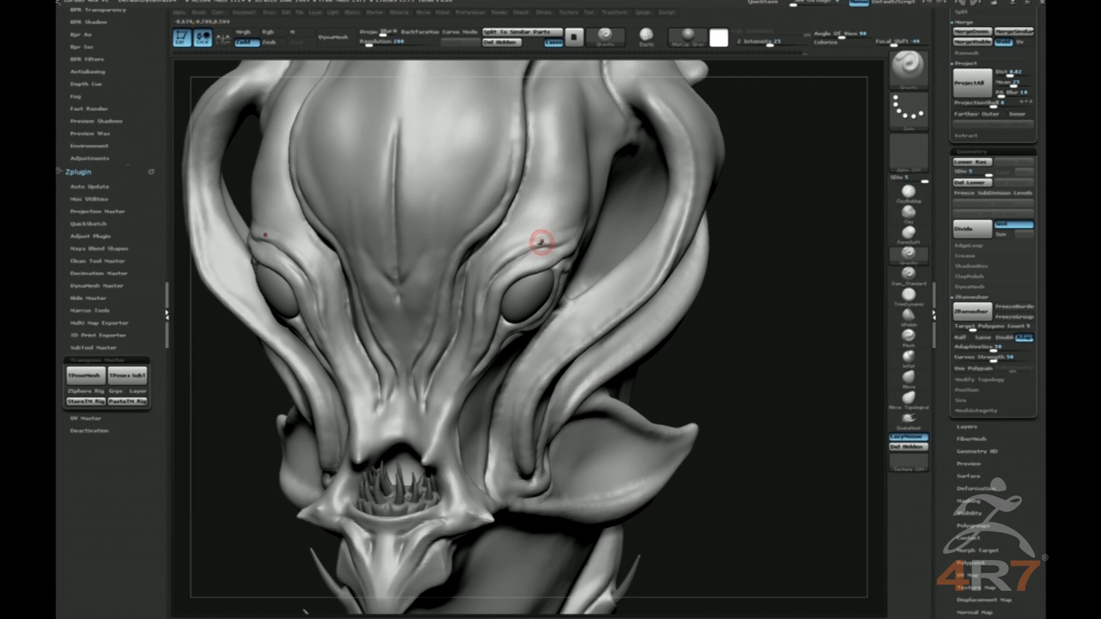
pyautogui.moveTo(774, 238); pyautogui.dragTo(738, 283)
pyautogui.keyDown('shift'); pyautogui.moveTo(466, 319); pyautogui.dragTo(483, 276); pyautogui.keyUp('shift')
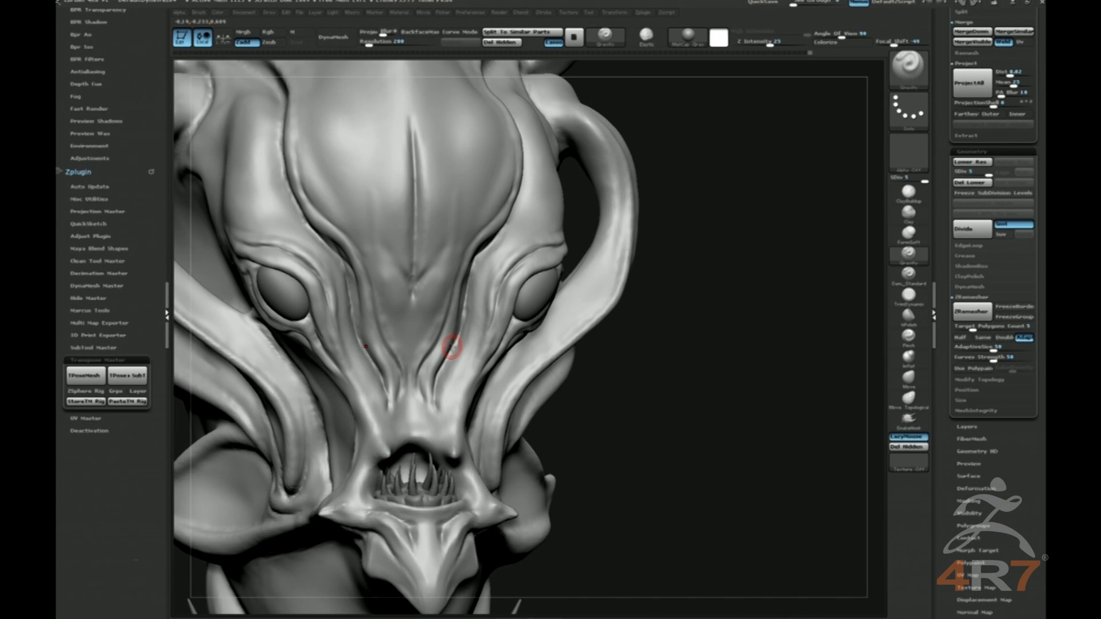
# Carve the crease along the forehead dome's lower border beside the inner eye with Dam_Standard.
pyautogui.moveTo(757, 325); pyautogui.dragTo(643, 318)
pyautogui.press('b')
pyautogui.press('d')
pyautogui.press('s')
pyautogui.moveTo(463, 319); pyautogui.dragTo(466, 295)
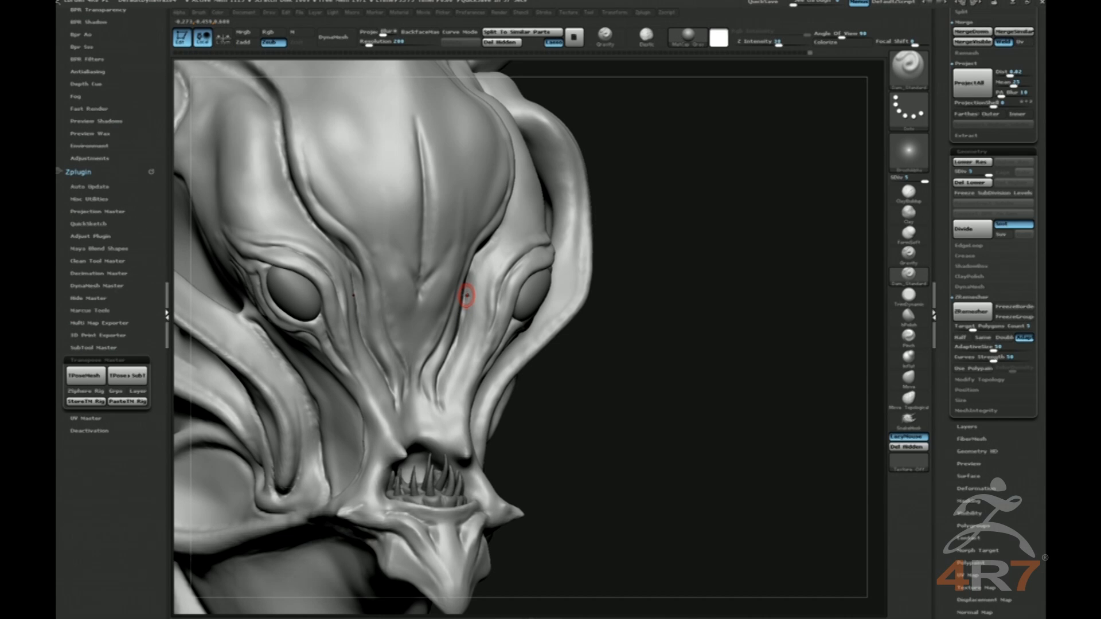
# Drop the mesh to subdivision level 4 and build up small folds on the nose bridge with FormSoft.
pyautogui.moveTo(670, 221)
pyautogui.mouseDown()
pyautogui.moveTo(475, 277)
pyautogui.moveTo(472, 367)
pyautogui.mouseUp()
pyautogui.press('b')
pyautogui.press('f')
pyautogui.press('s')
pyautogui.keyDown('shift'); pyautogui.moveTo(711, 375); pyautogui.dragTo(668, 383); pyautogui.keyUp('shift')
pyautogui.keyDown('alt'); pyautogui.moveTo(735, 285); pyautogui.dragTo(731, 252); pyautogui.keyUp('alt')
pyautogui.moveTo(785, 281)
pyautogui.mouseDown()
pyautogui.moveTo(751, 297)
pyautogui.moveTo(724, 363)
pyautogui.moveTo(740, 413)
pyautogui.mouseUp()
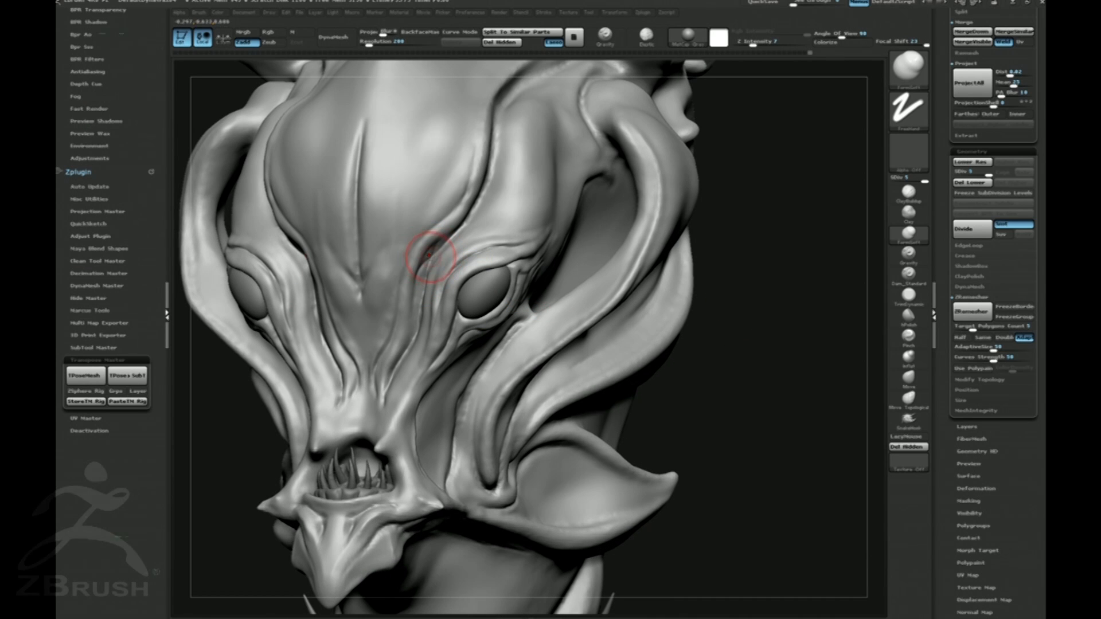
pyautogui.hotkey('shift', 'd')
pyautogui.press('s')
pyautogui.press('shift')
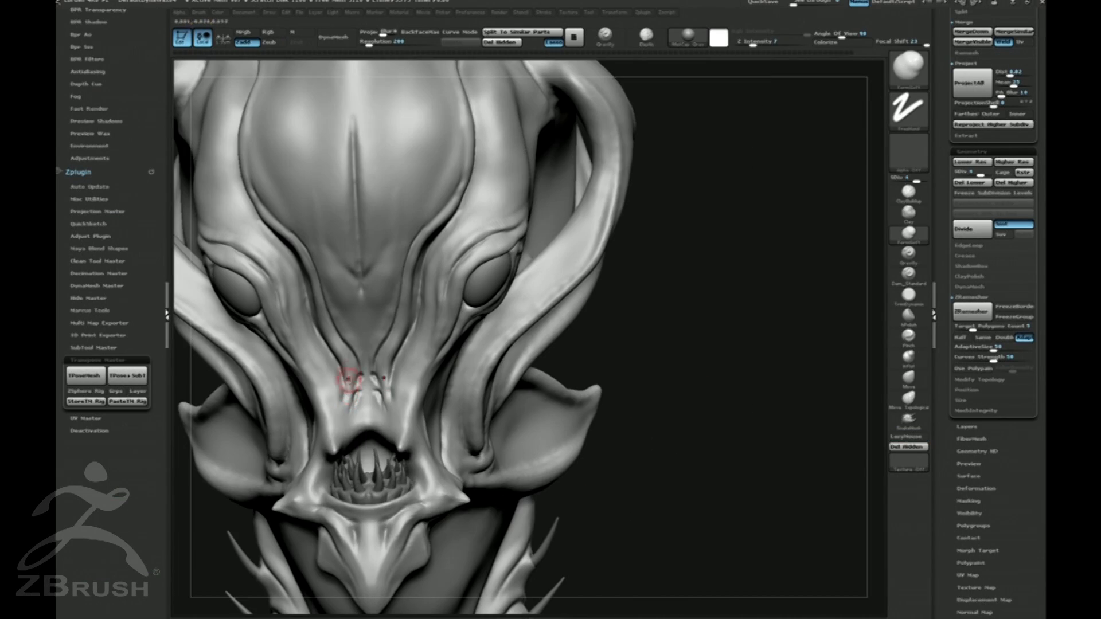
# Carve creases around the small nose-bridge folds and along the upper eyelid with Dam_Standard.
pyautogui.press('b')
pyautogui.press('d')
pyautogui.press('s')
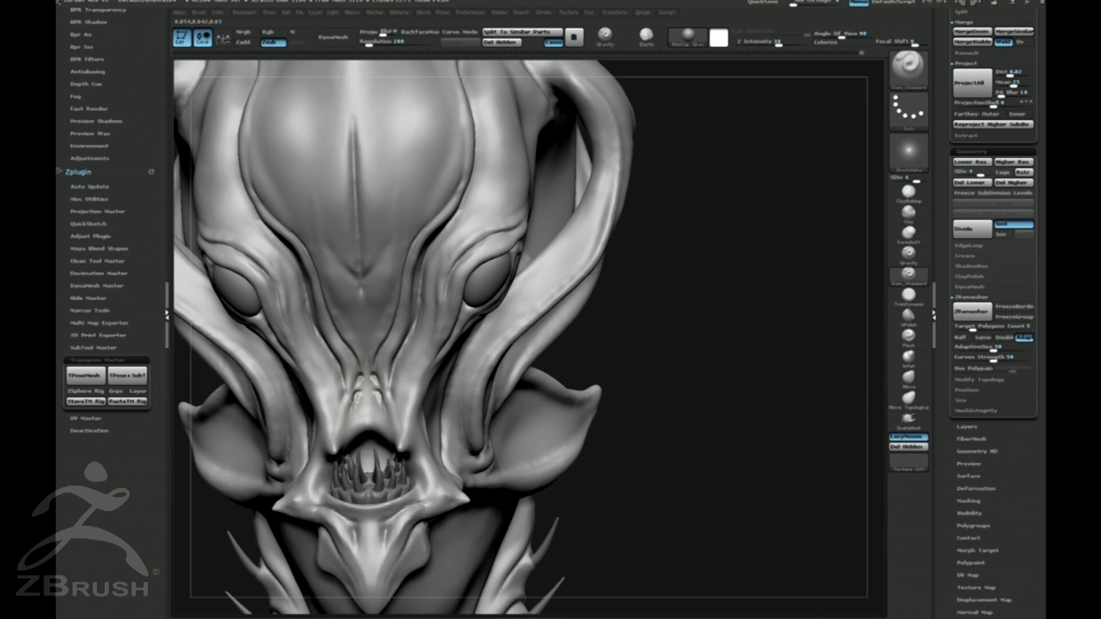
pyautogui.moveTo(722, 343)
pyautogui.keyDown('alt'); pyautogui.mouseDown()
pyautogui.moveTo(691, 310)
pyautogui.moveTo(720, 298)
pyautogui.moveTo(597, 379)
pyautogui.mouseUp(); pyautogui.keyUp('alt')
pyautogui.moveTo(837, 250)
pyautogui.mouseDown()
pyautogui.moveTo(783, 216)
pyautogui.moveTo(780, 232)
pyautogui.mouseUp()
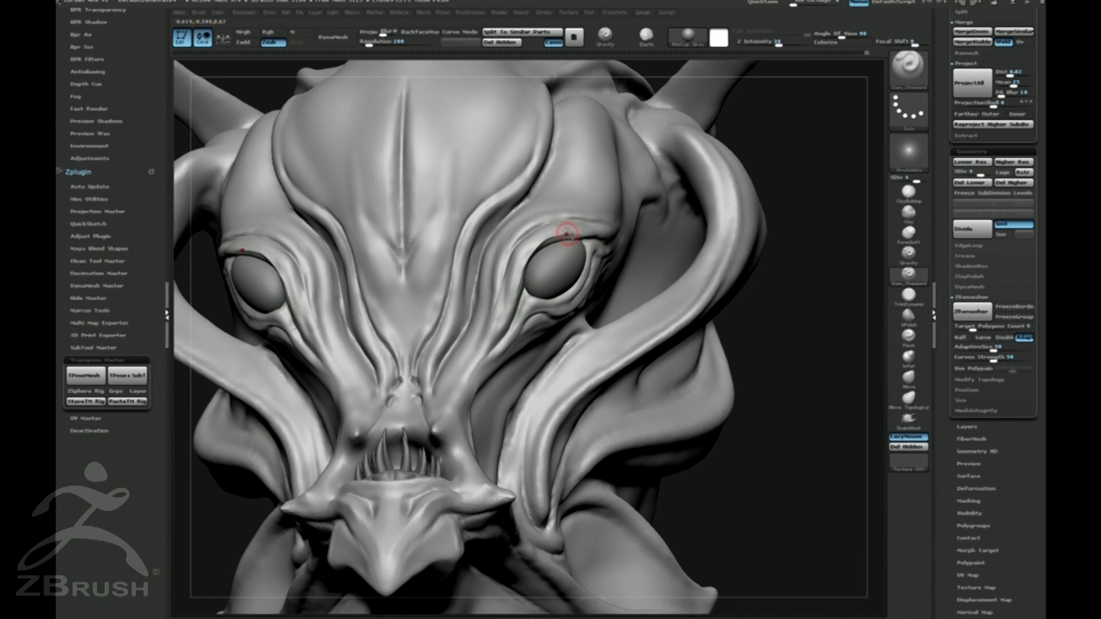
pyautogui.moveTo(779, 233); pyautogui.dragTo(565, 229, button='right')
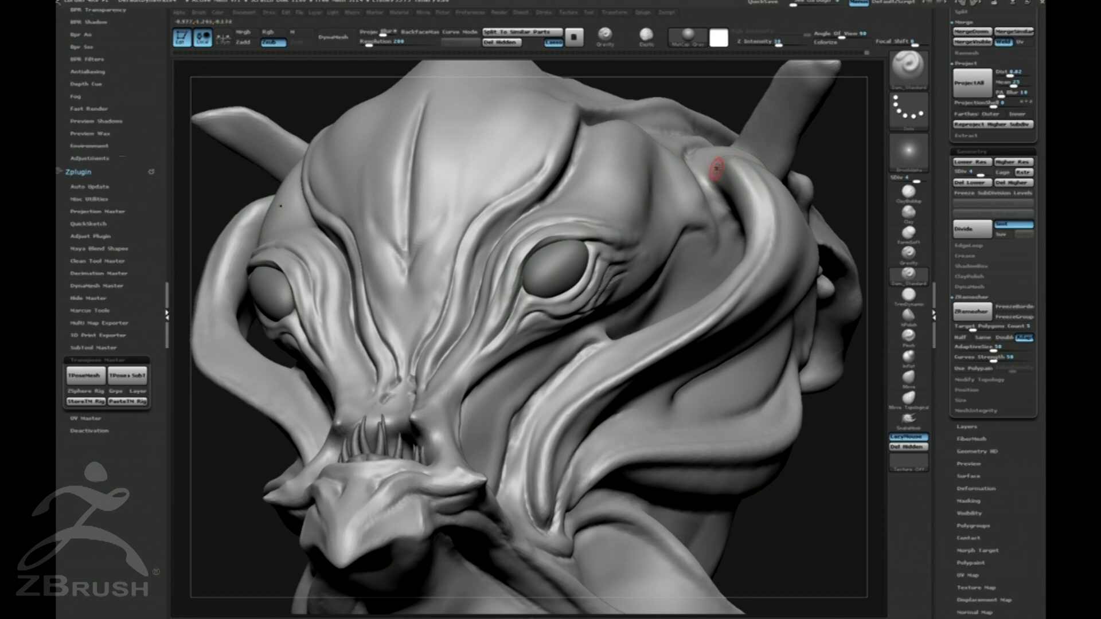
# Define a hooked upper end on the cheek fold below the outer eye corner with Dam_Standard and FormSoft.
pyautogui.moveTo(709, 94); pyautogui.dragTo(760, 261, button='right')
pyautogui.keyDown('ctrl'); pyautogui.moveTo(796, 366); pyautogui.dragTo(660, 327, button='right'); pyautogui.keyUp('ctrl')
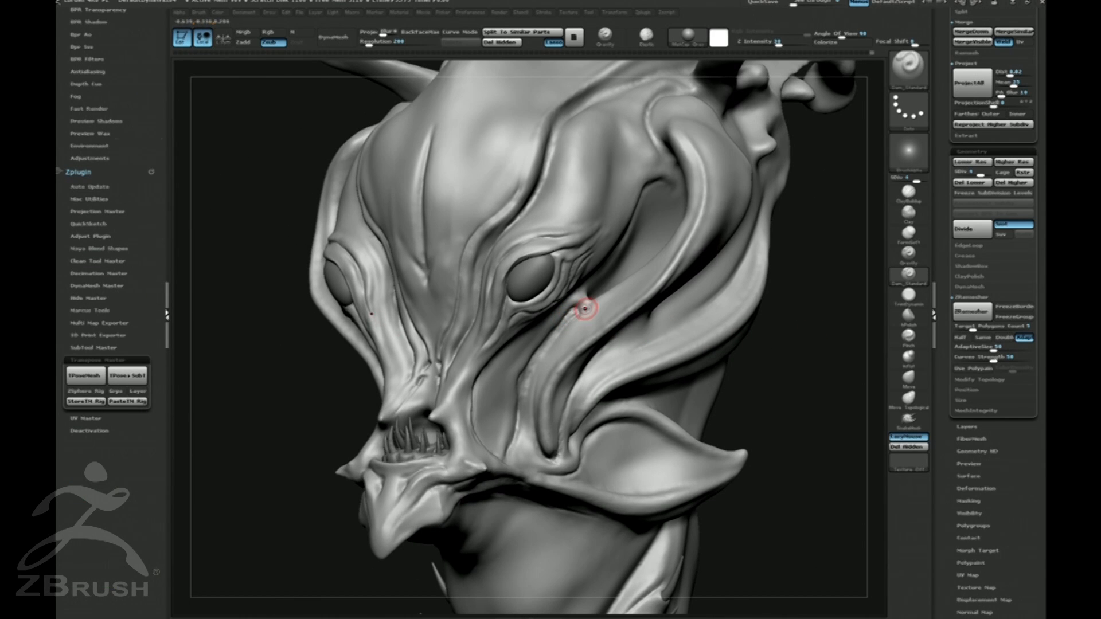
pyautogui.press('3')
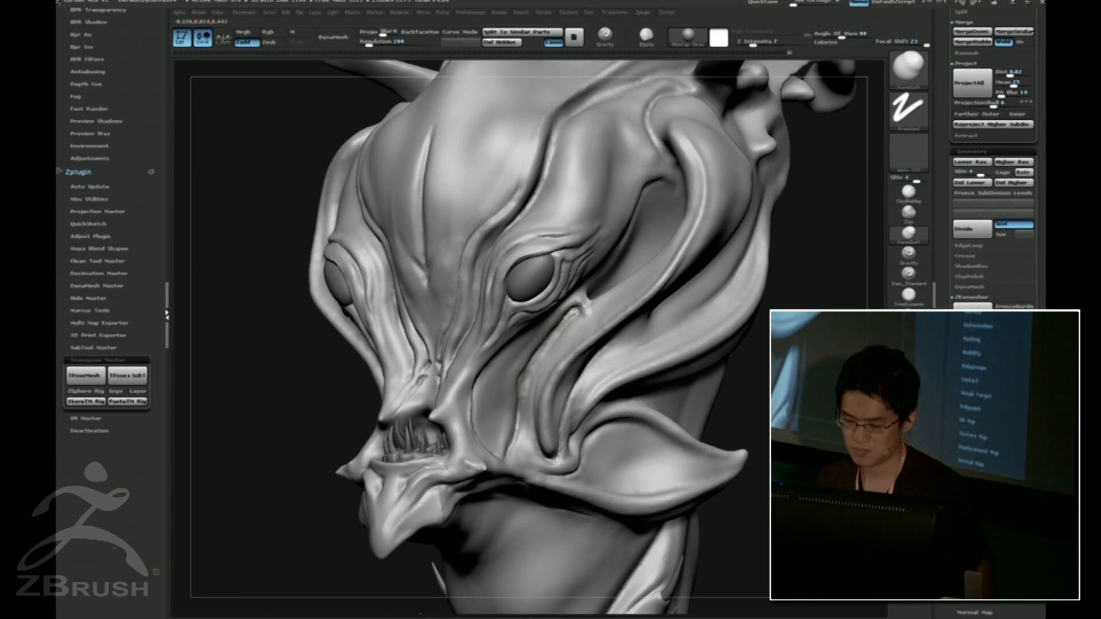
pyautogui.moveTo(582, 325)
pyautogui.mouseDown(button='right')
pyautogui.moveTo(662, 371)
pyautogui.moveTo(524, 374)
pyautogui.mouseUp(button='right')
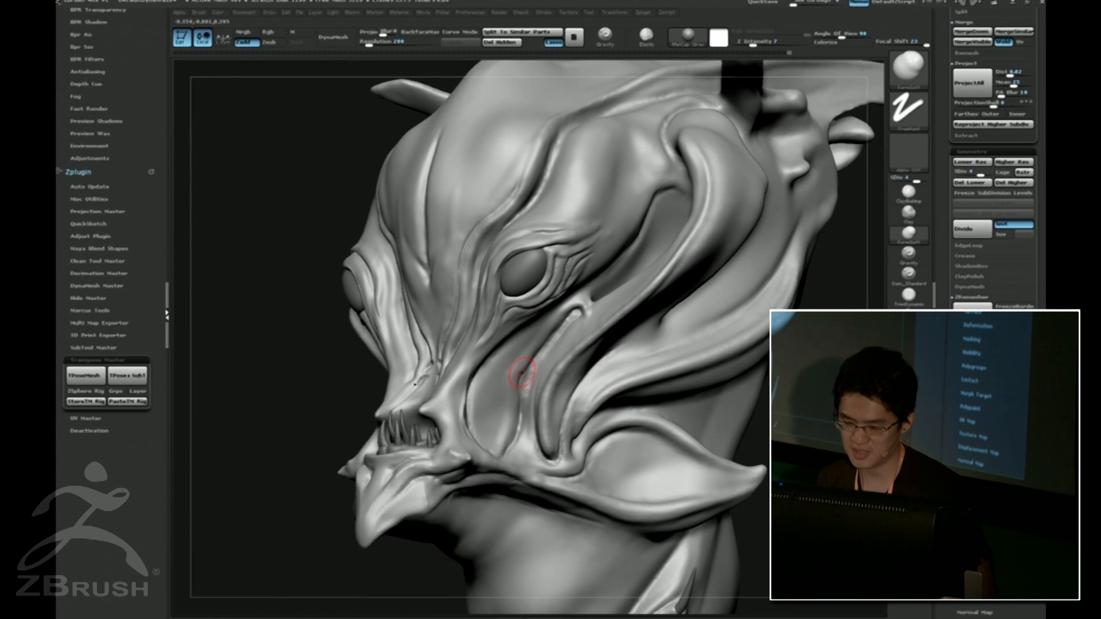
pyautogui.moveTo(439, 338); pyautogui.dragTo(631, 304, button='right')
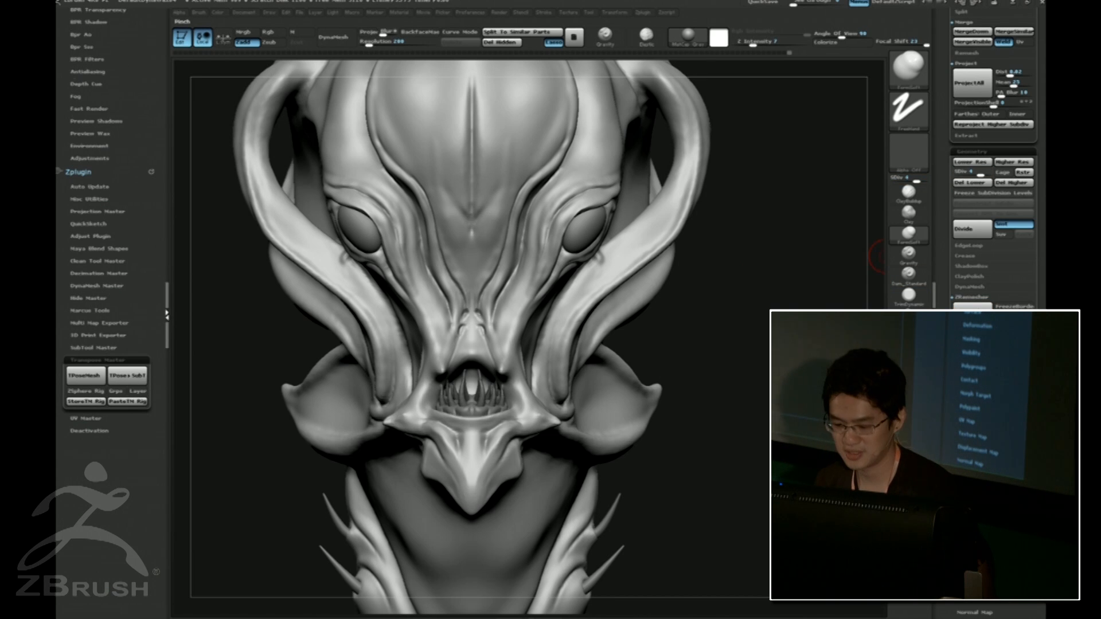
pyautogui.moveTo(751, 339); pyautogui.dragTo(597, 249, button='right')
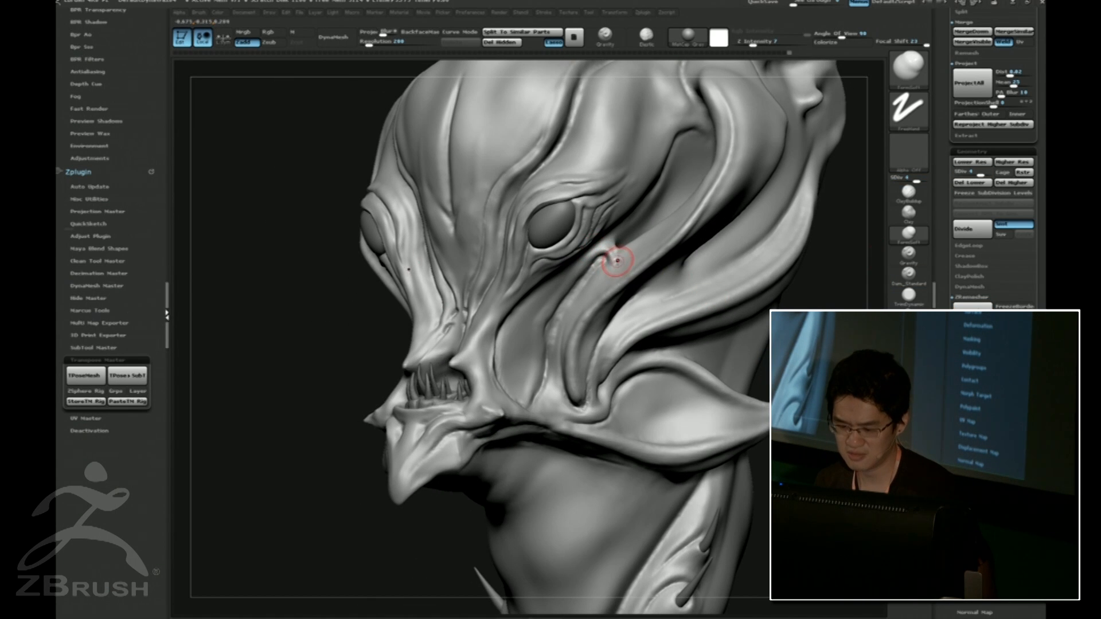
pyautogui.press('shift')
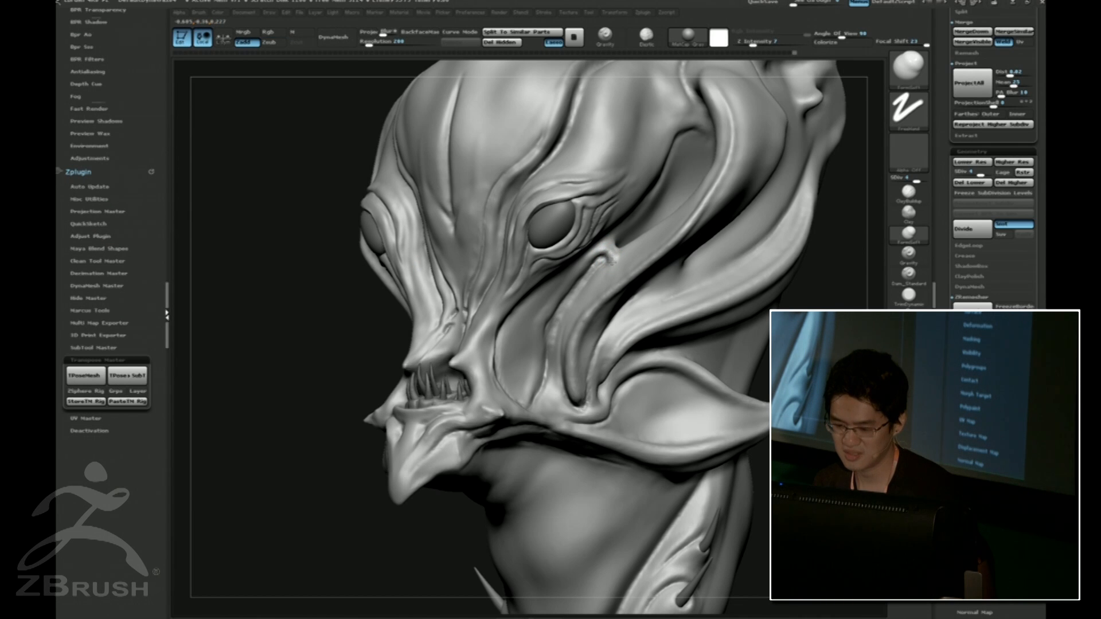
# Sculpt the cheek hollow between the mouth and the tendril with the Gravity brush and smooth it.
pyautogui.moveTo(487, 332); pyautogui.dragTo(671, 321, button='right')
pyautogui.press('shift')
pyautogui.press('4')
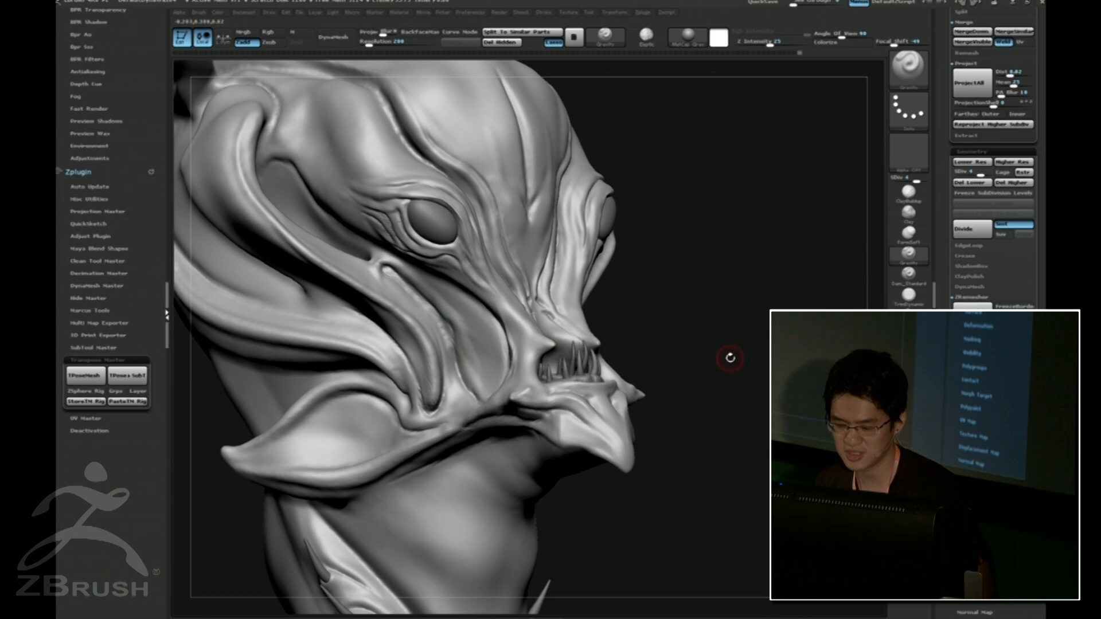
pyautogui.moveTo(728, 356); pyautogui.dragTo(565, 339, button='right')
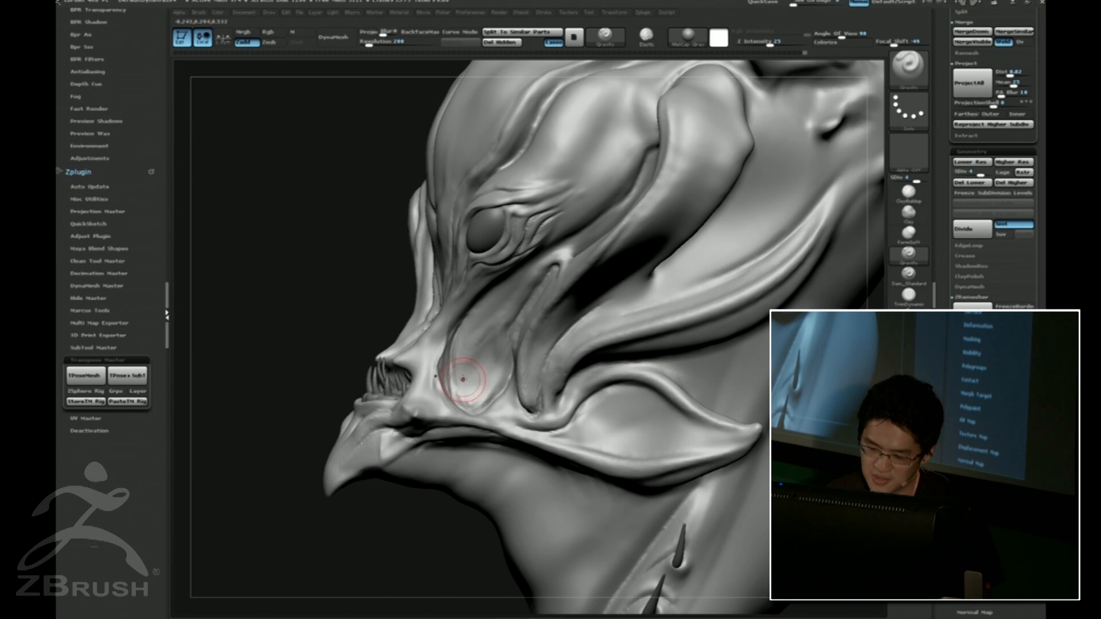
pyautogui.press('shift')
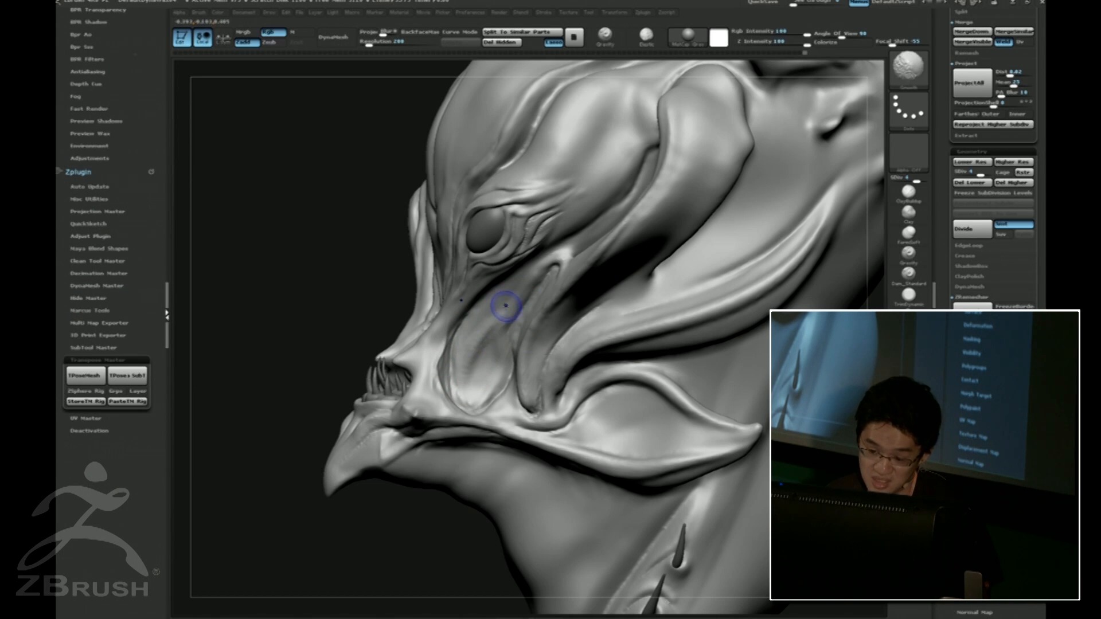
pyautogui.moveTo(290, 270); pyautogui.dragTo(376, 246)
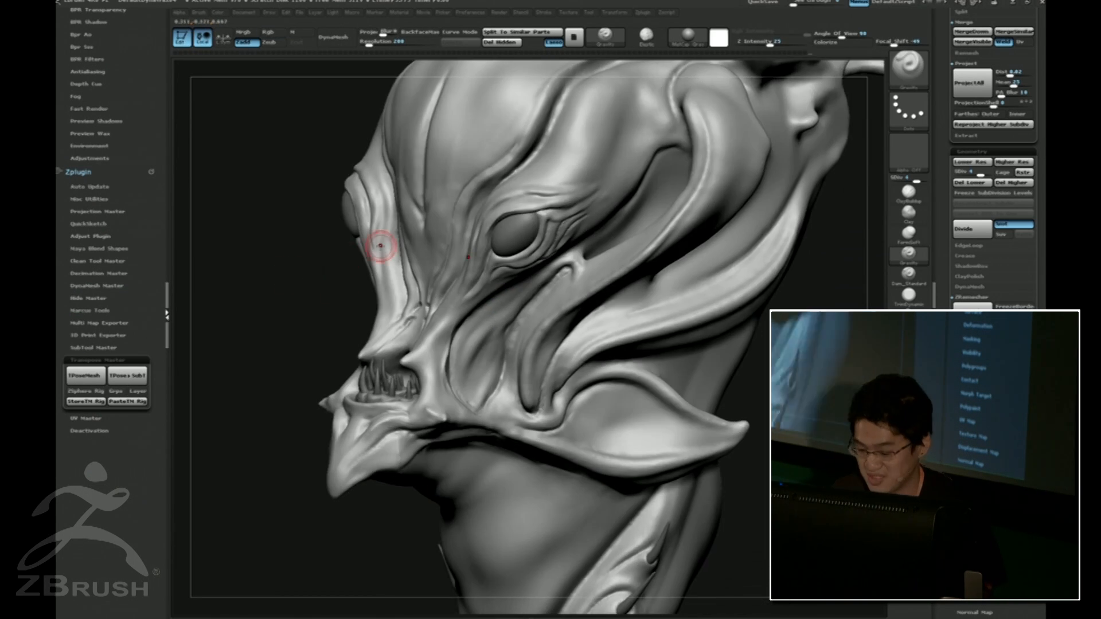
# Carve a crease through the upper cheek hollow with Dam_Standard, soften it, and build up the adjoining folds with FormSoft.
pyautogui.press('5')
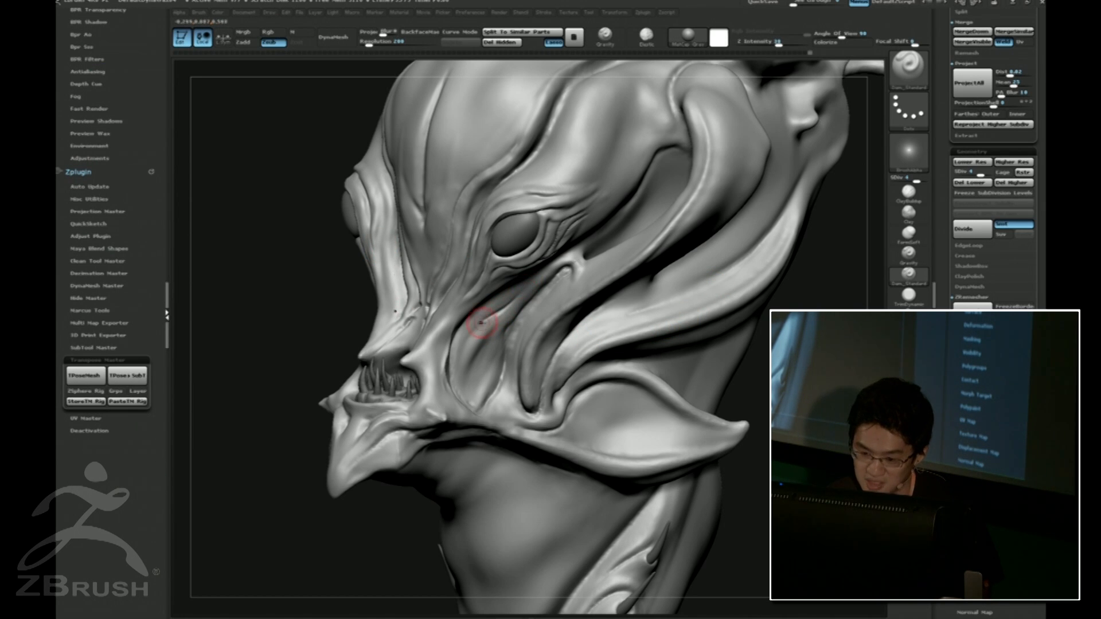
pyautogui.press('shift')
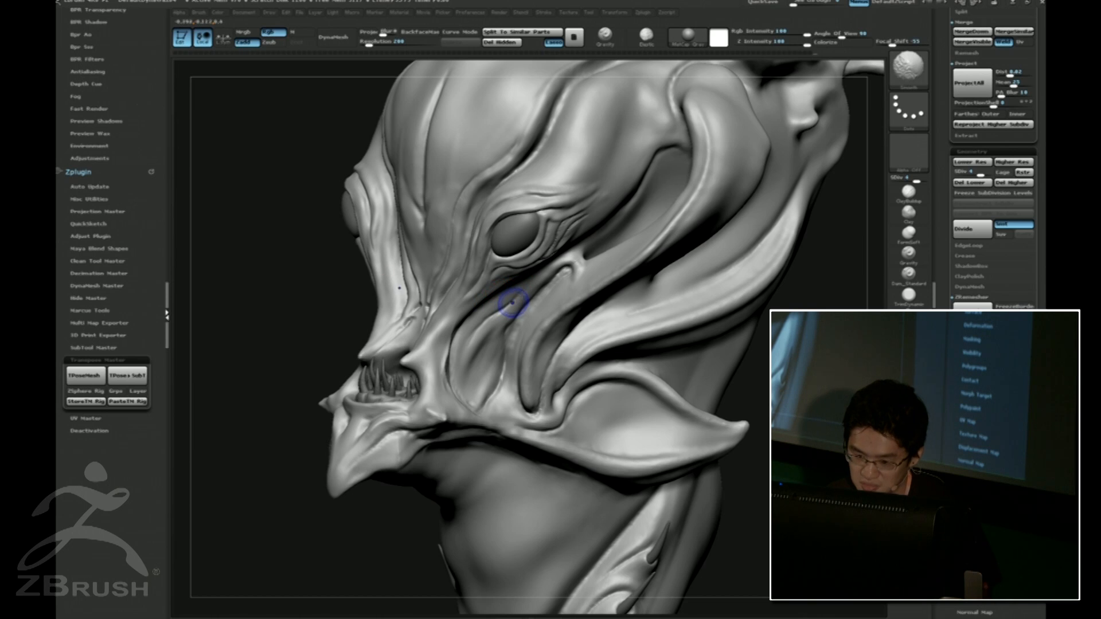
pyautogui.press('3')
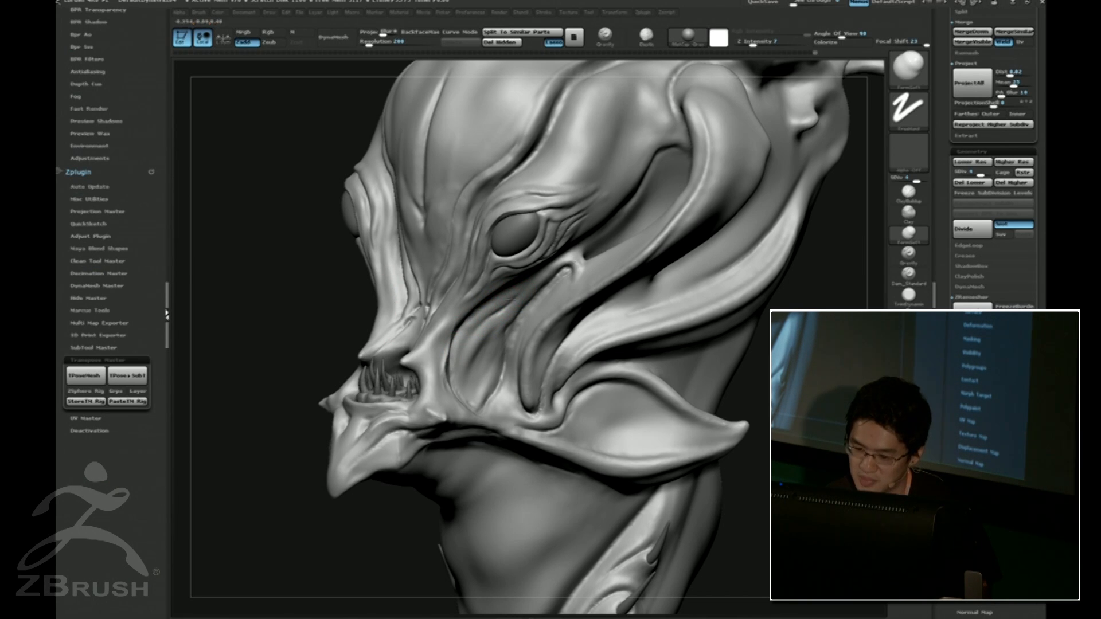
pyautogui.keyDown('shift'); pyautogui.moveTo(275, 286); pyautogui.dragTo(452, 304); pyautogui.keyUp('shift')
pyautogui.moveTo(747, 344)
pyautogui.keyDown('alt'); pyautogui.mouseDown()
pyautogui.moveTo(747, 280)
pyautogui.moveTo(702, 290)
pyautogui.moveTo(733, 345)
pyautogui.moveTo(730, 321)
pyautogui.mouseUp(); pyautogui.keyUp('alt')
pyautogui.keyDown('alt'); pyautogui.moveTo(646, 287); pyautogui.dragTo(714, 338); pyautogui.keyUp('alt')
pyautogui.moveTo(490, 271); pyautogui.dragTo(478, 287)
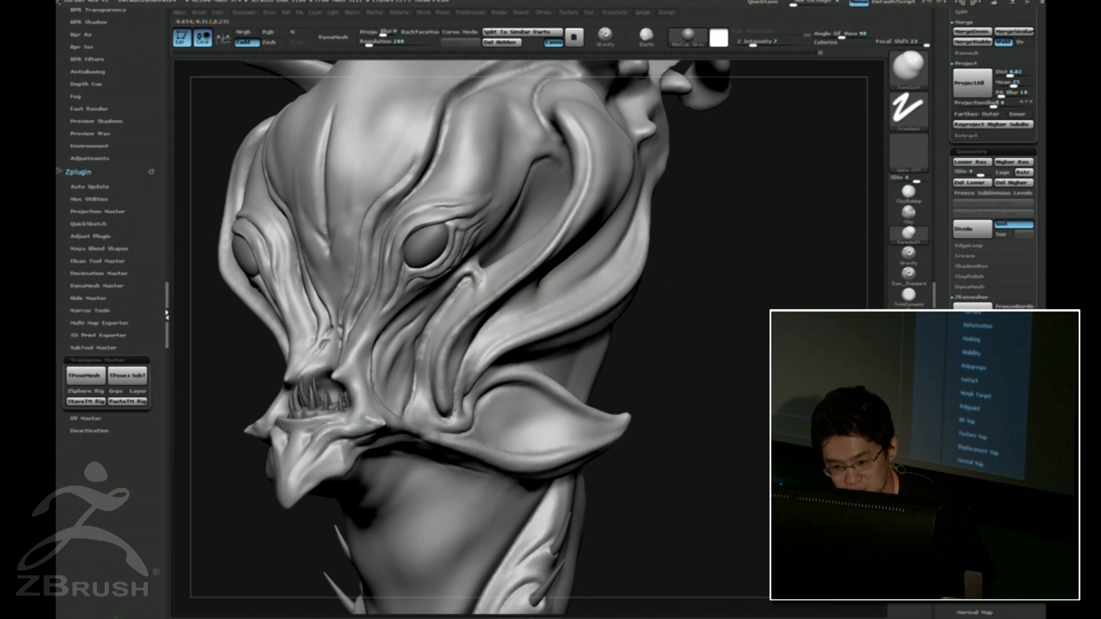
# Deepen the crease around the hooked upper end of the cheek fold with Dam_Standard.
pyautogui.moveTo(648, 324); pyautogui.dragTo(705, 326)
pyautogui.press('b')
pyautogui.press('d')
pyautogui.press('s')
pyautogui.moveTo(468, 286)
pyautogui.mouseDown()
pyautogui.moveTo(466, 302)
pyautogui.moveTo(475, 288)
pyautogui.mouseUp()
pyautogui.moveTo(475, 287); pyautogui.dragTo(466, 306)
# Build up the edge of the crease running from the brow up the forehead with FormSoft.
pyautogui.keyDown('shift'); pyautogui.moveTo(654, 284); pyautogui.dragTo(722, 287); pyautogui.keyUp('shift')
pyautogui.moveTo(667, 255)
pyautogui.keyDown('alt'); pyautogui.mouseDown()
pyautogui.moveTo(680, 280)
pyautogui.moveTo(676, 321)
pyautogui.mouseUp(); pyautogui.keyUp('alt')
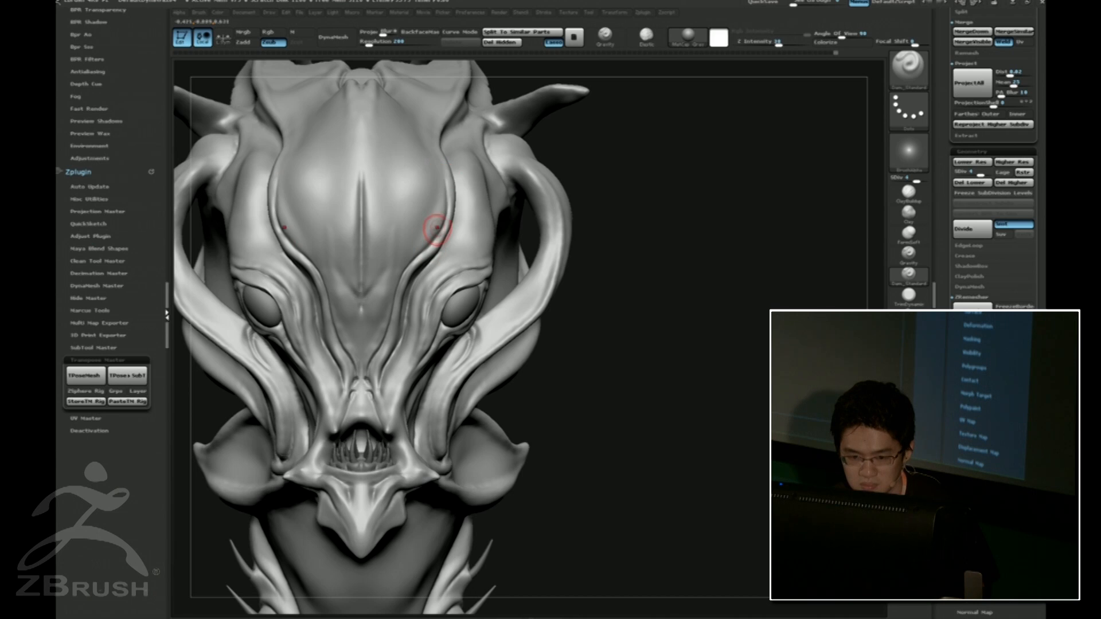
pyautogui.moveTo(814, 192); pyautogui.dragTo(659, 226)
pyautogui.press('3')
pyautogui.moveTo(400, 264); pyautogui.dragTo(407, 234)
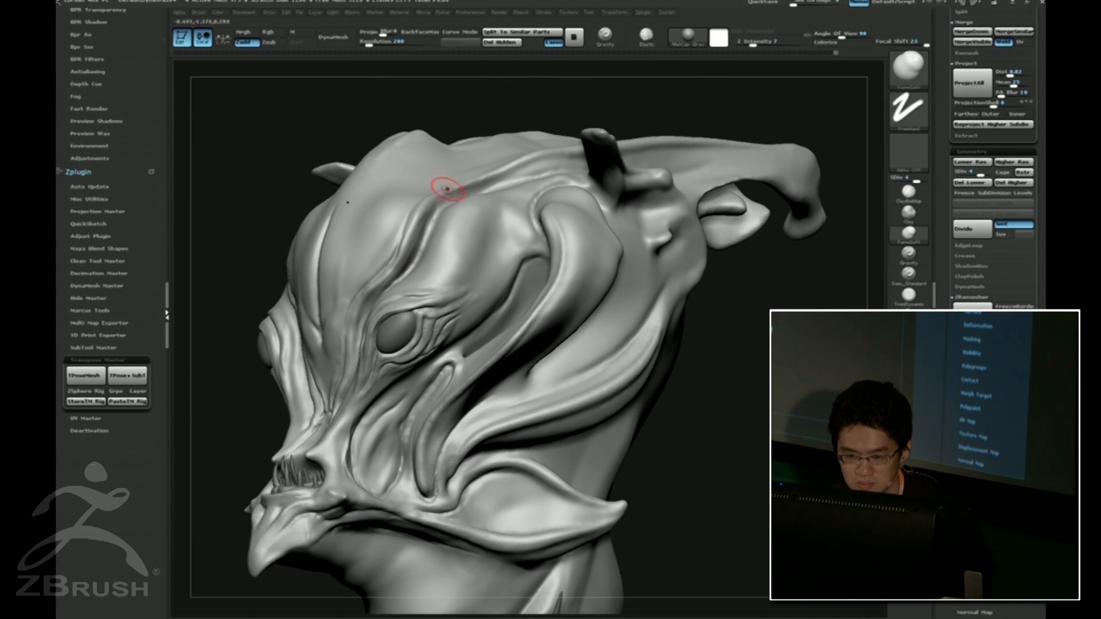
pyautogui.moveTo(412, 103); pyautogui.dragTo(494, 148, button='right')
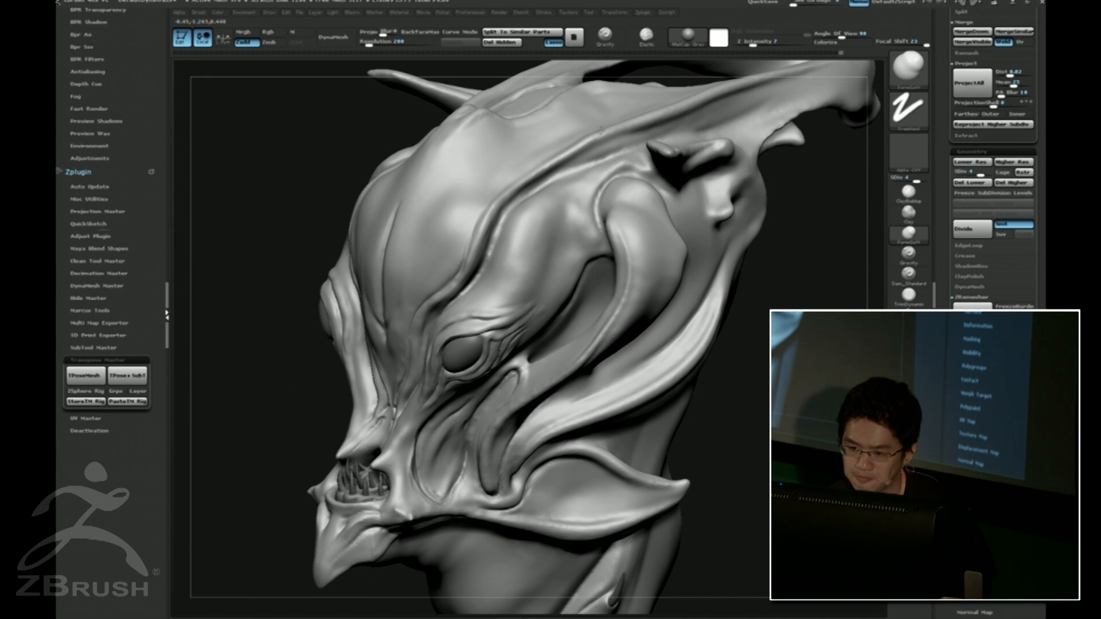
# Reshape the ridge and outer contour at the base of the backswept horns with the Move brush.
pyautogui.moveTo(539, 132)
pyautogui.mouseDown(button='right')
pyautogui.moveTo(566, 159)
pyautogui.moveTo(708, 115)
pyautogui.moveTo(768, 178)
pyautogui.mouseUp(button='right')
pyautogui.moveTo(769, 178)
pyautogui.mouseDown()
pyautogui.moveTo(763, 243)
pyautogui.moveTo(729, 338)
pyautogui.mouseUp()
pyautogui.press('b')
pyautogui.press('m')
pyautogui.press('v')
pyautogui.moveTo(549, 216); pyautogui.dragTo(556, 209)
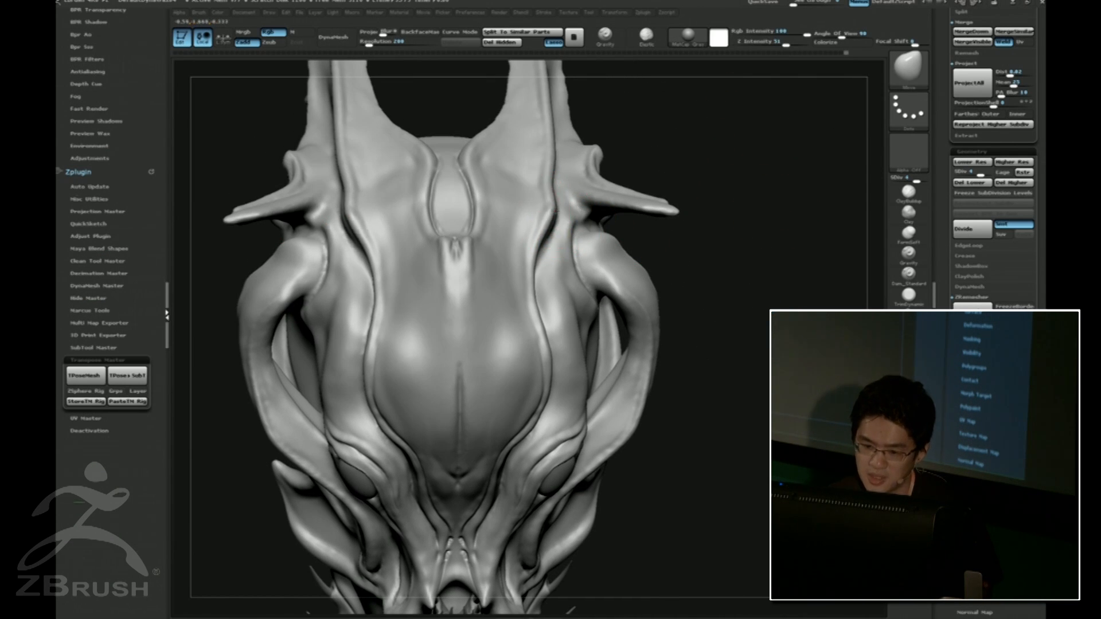
pyautogui.moveTo(732, 148)
pyautogui.keyDown('alt'); pyautogui.mouseDown()
pyautogui.moveTo(715, 135)
pyautogui.moveTo(712, 167)
pyautogui.mouseUp(); pyautogui.keyUp('alt')
pyautogui.press('s')
pyautogui.moveTo(555, 151); pyautogui.dragTo(563, 151)
pyautogui.moveTo(671, 136); pyautogui.dragTo(673, 169)
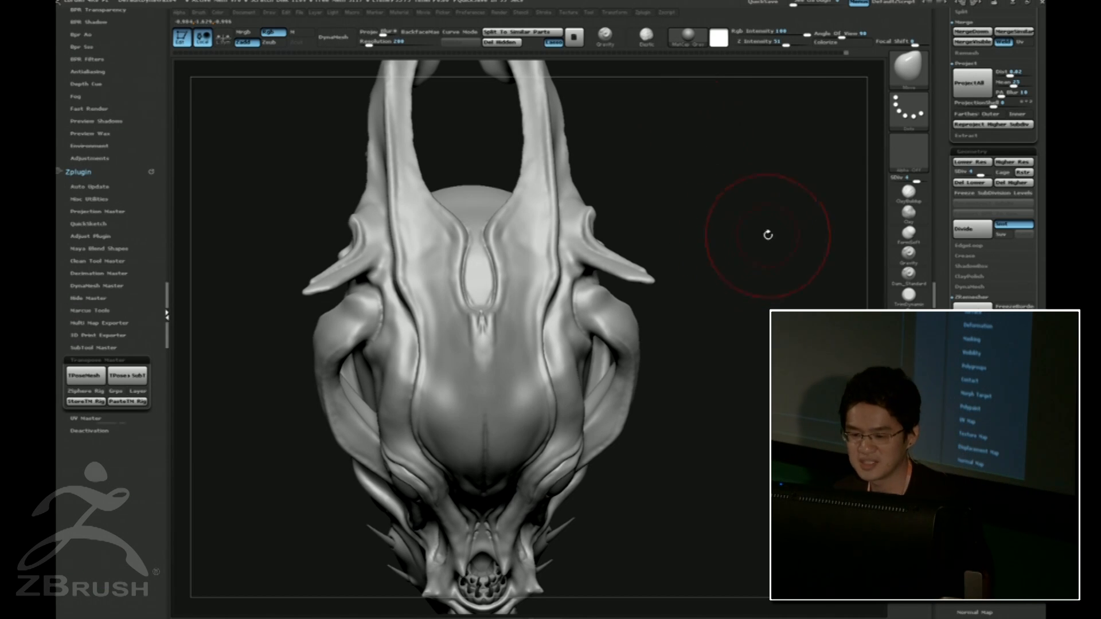
pyautogui.moveTo(767, 236); pyautogui.dragTo(769, 263)
pyautogui.hotkey('ctrl', '2')
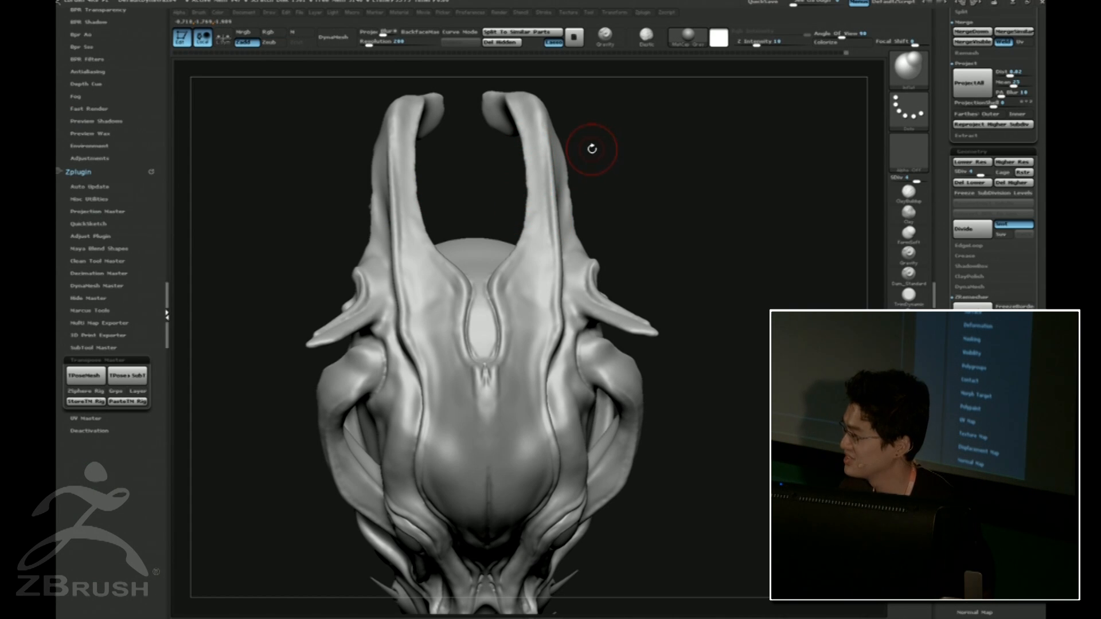
pyautogui.moveTo(677, 158); pyautogui.dragTo(681, 158)
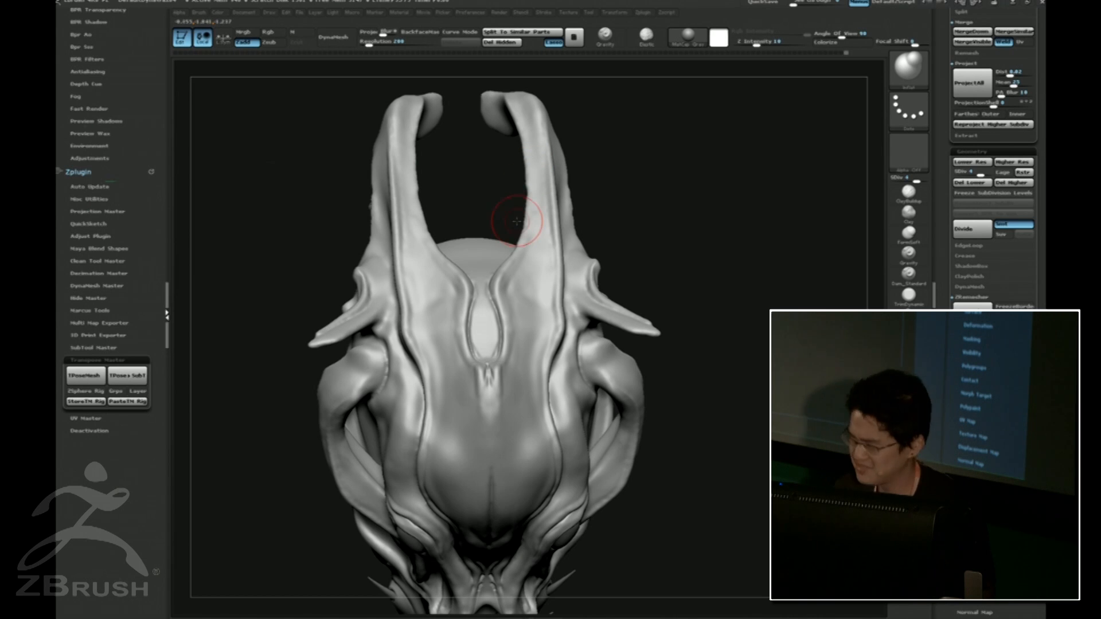
pyautogui.moveTo(697, 200)
pyautogui.mouseDown()
pyautogui.moveTo(710, 152)
pyautogui.moveTo(596, 137)
pyautogui.moveTo(524, 165)
pyautogui.mouseUp()
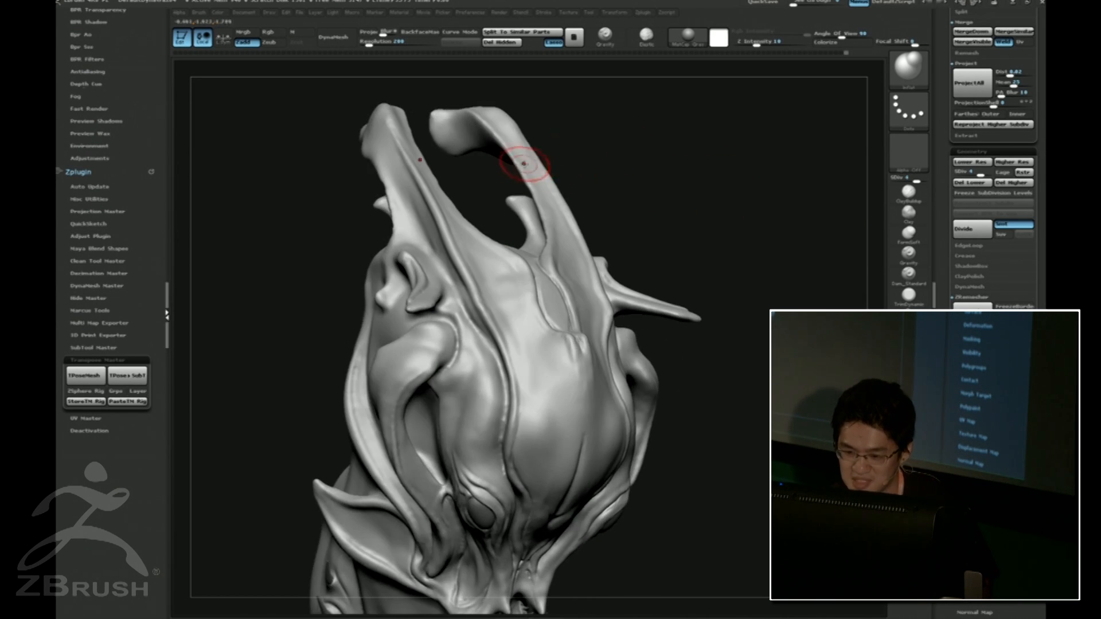
pyautogui.moveTo(751, 227)
pyautogui.keyDown('shift'); pyautogui.mouseDown()
pyautogui.moveTo(764, 231)
pyautogui.moveTo(786, 291)
pyautogui.moveTo(806, 233)
pyautogui.moveTo(799, 270)
pyautogui.mouseUp(); pyautogui.keyUp('shift')
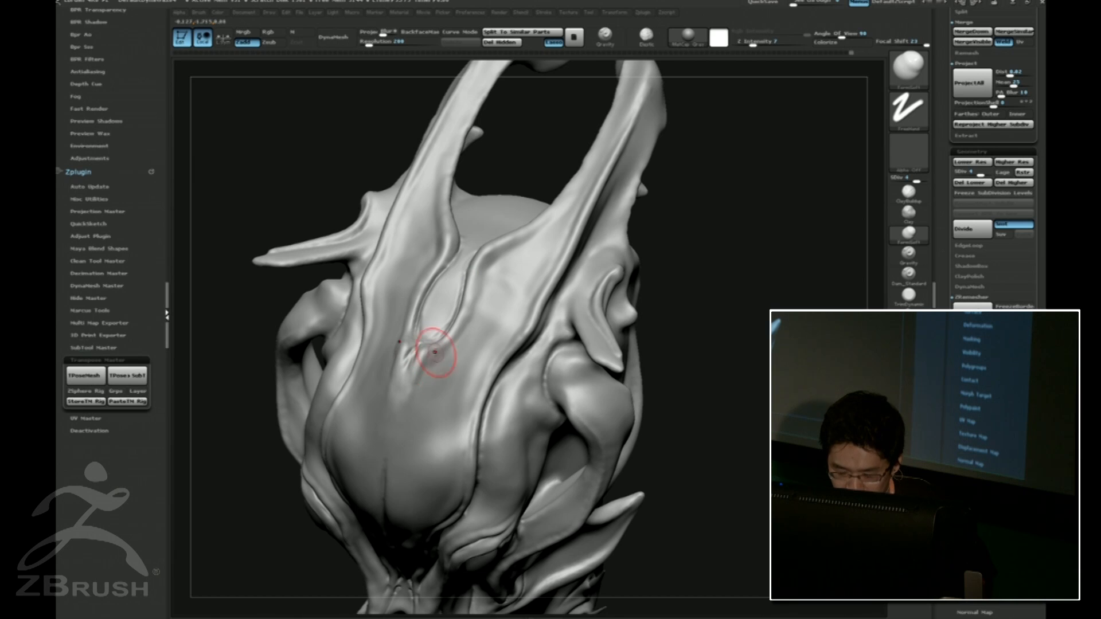
pyautogui.keyDown('alt'); pyautogui.moveTo(800, 249); pyautogui.dragTo(799, 236); pyautogui.keyUp('alt')
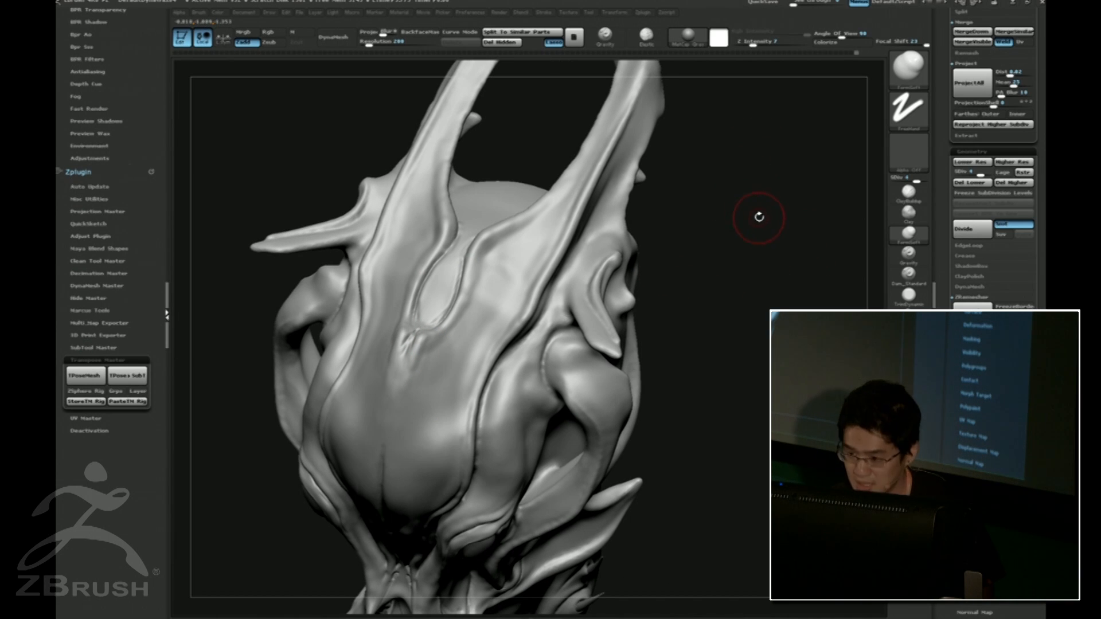
# Give the Standard brush a vertical-stripe alpha and rotate it so the stripes run horizontally.
pyautogui.click(909, 154)
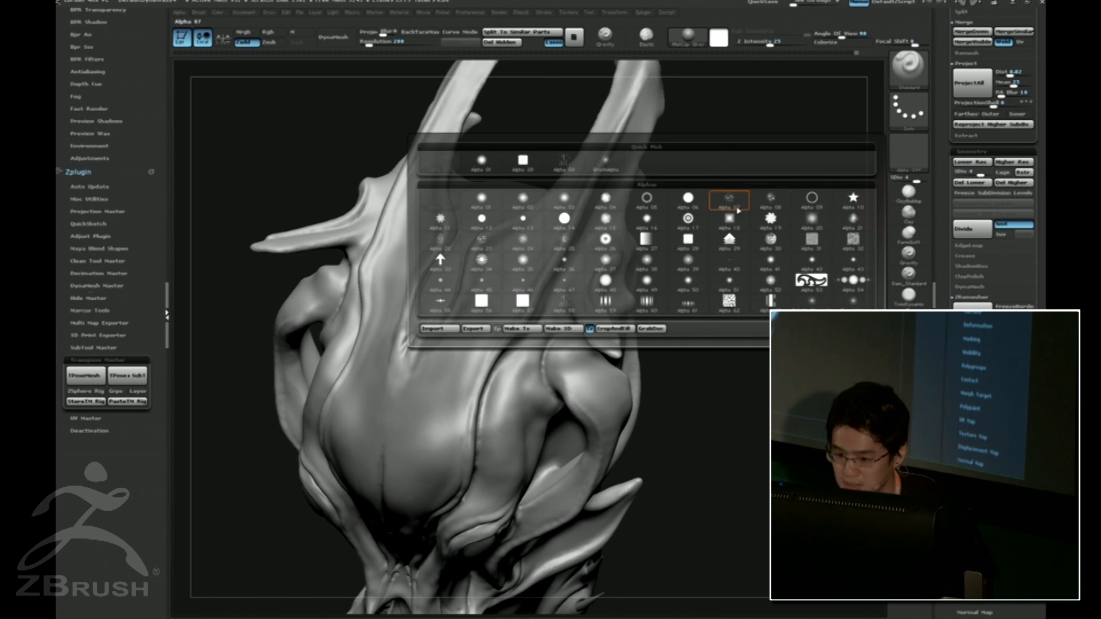
pyautogui.click(644, 307)
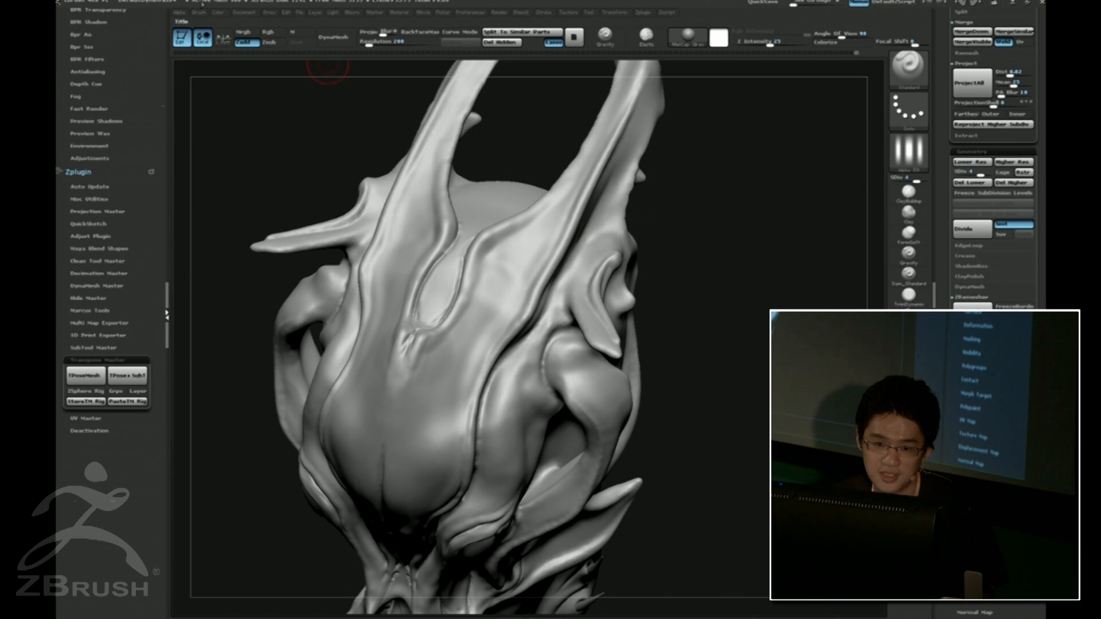
pyautogui.click(217, 12)
pyautogui.click(179, 12)
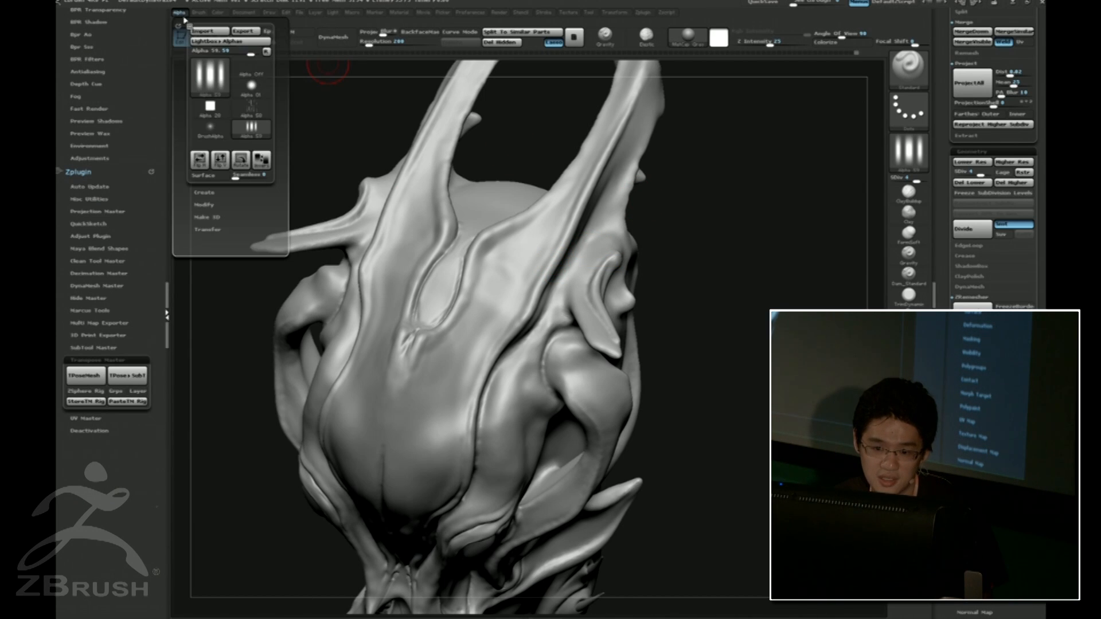
pyautogui.click(264, 161)
pyautogui.click(264, 161)
pyautogui.click(241, 161)
# Try to stamp ribbing along the horn ridge and forehead crease with the striped Standard brush.
pyautogui.moveTo(591, 180); pyautogui.dragTo(544, 265)
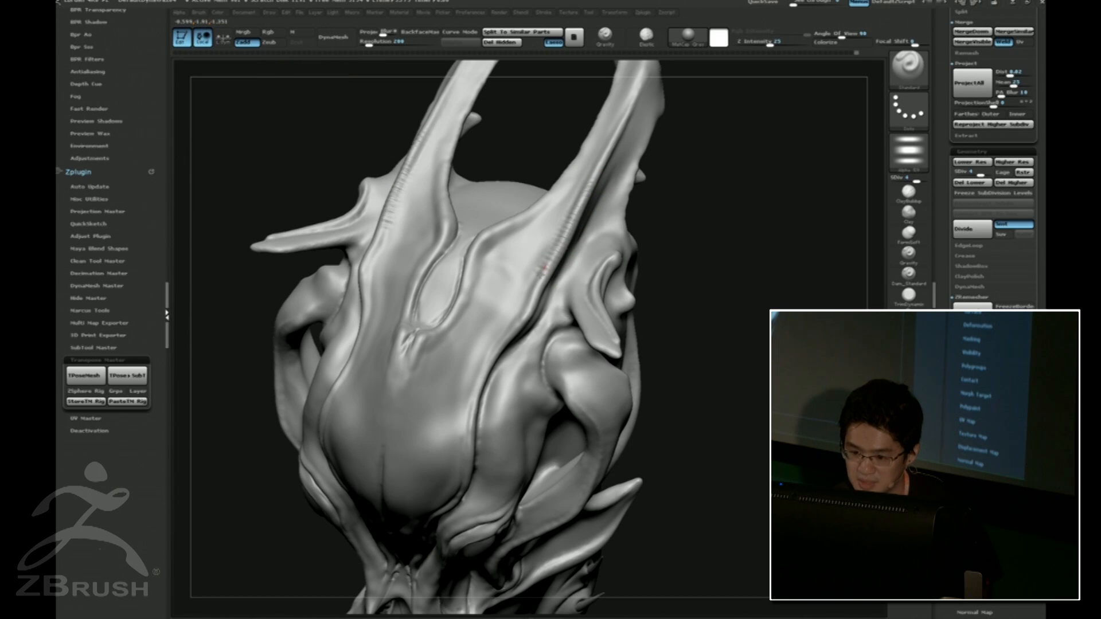
pyautogui.hotkey('ctrl', 'z')
pyautogui.moveTo(733, 275); pyautogui.dragTo(713, 270)
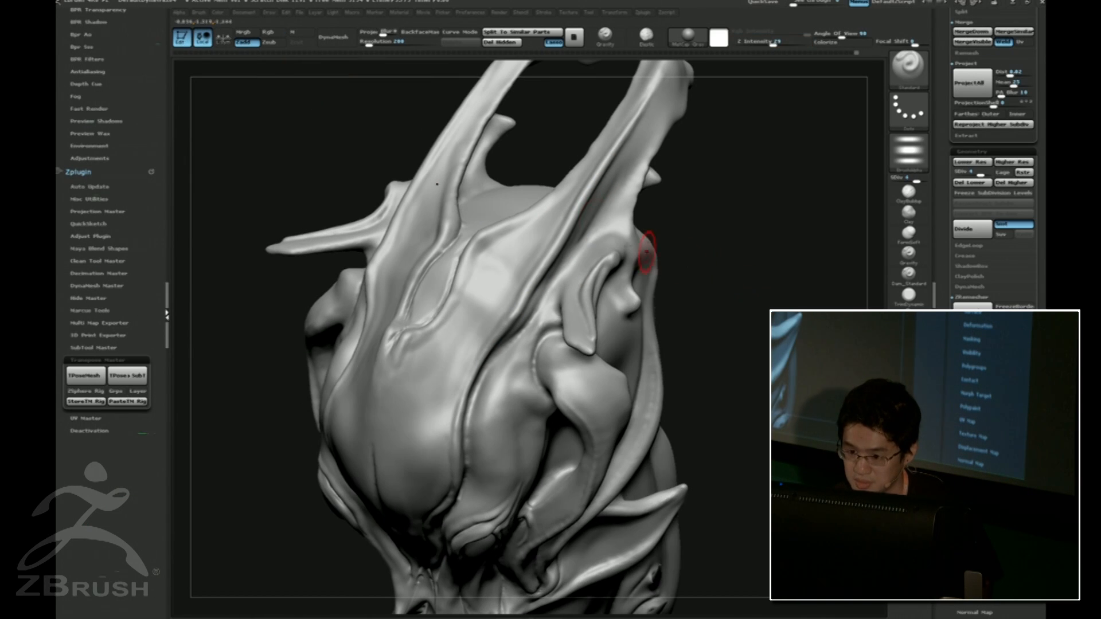
pyautogui.moveTo(611, 162); pyautogui.dragTo(476, 375)
pyautogui.moveTo(682, 290)
pyautogui.mouseDown()
pyautogui.moveTo(762, 241)
pyautogui.moveTo(806, 315)
pyautogui.moveTo(766, 321)
pyautogui.mouseUp()
pyautogui.hotkey('ctrl', 'z')
# Try to stamp ribbing along the rear edge of the brow above the temple hollow.
pyautogui.press('s')
pyautogui.moveTo(446, 264); pyautogui.dragTo(386, 356)
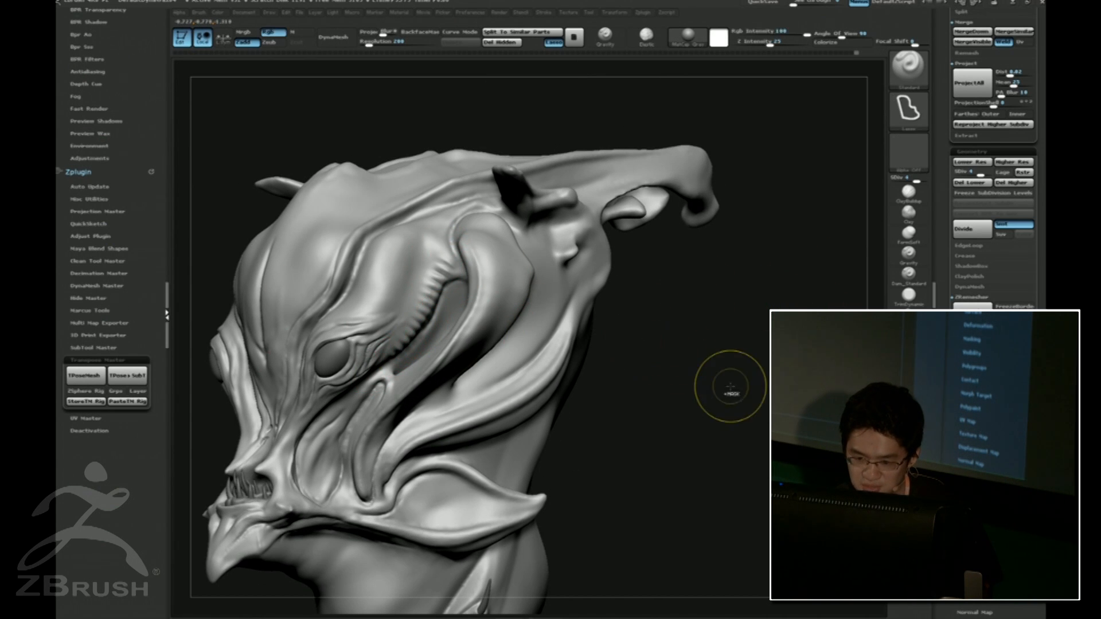
pyautogui.hotkey('ctrl', 'z')
pyautogui.moveTo(688, 402); pyautogui.dragTo(713, 386)
pyautogui.moveTo(458, 269); pyautogui.dragTo(396, 361)
pyautogui.moveTo(671, 339); pyautogui.dragTo(651, 361)
pyautogui.moveTo(740, 332)
pyautogui.mouseDown()
pyautogui.moveTo(725, 391)
pyautogui.moveTo(685, 265)
pyautogui.moveTo(565, 196)
pyautogui.moveTo(442, 349)
pyautogui.mouseUp()
pyautogui.moveTo(685, 342)
pyautogui.mouseDown()
pyautogui.moveTo(723, 340)
pyautogui.moveTo(715, 351)
pyautogui.mouseUp()
pyautogui.hotkey('ctrl', 'z')
# Try to stamp ribbing down the curved facial tendril in separate strokes.
pyautogui.moveTo(507, 202); pyautogui.dragTo(512, 265)
pyautogui.moveTo(473, 316); pyautogui.dragTo(438, 348)
pyautogui.moveTo(711, 346); pyautogui.dragTo(697, 346)
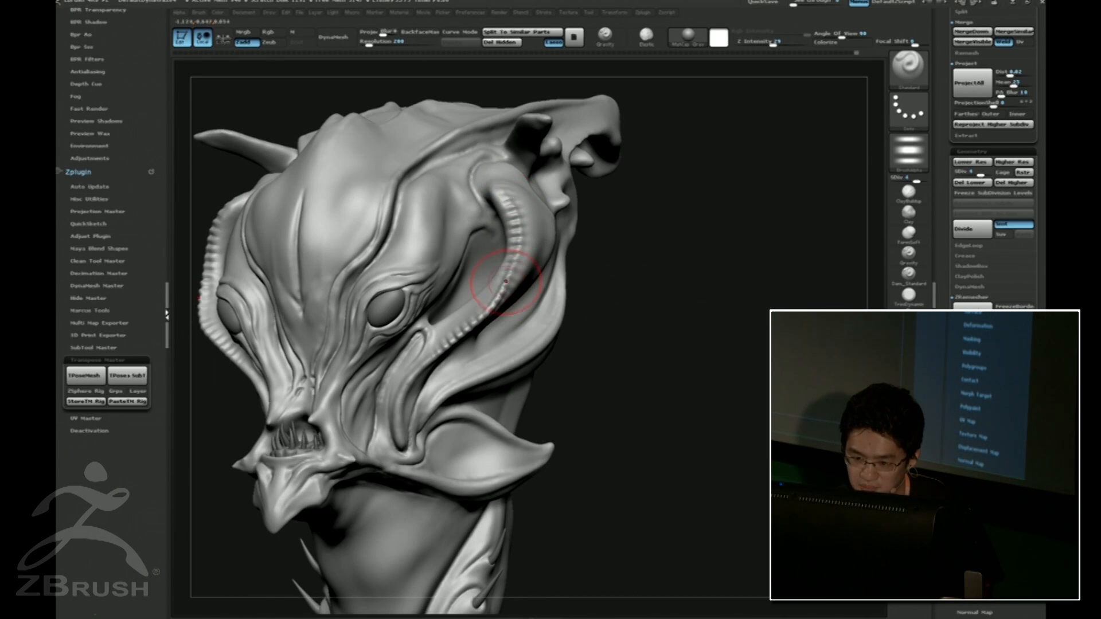
pyautogui.hotkey('ctrl', 'z')
pyautogui.hotkey('ctrl', 'z')
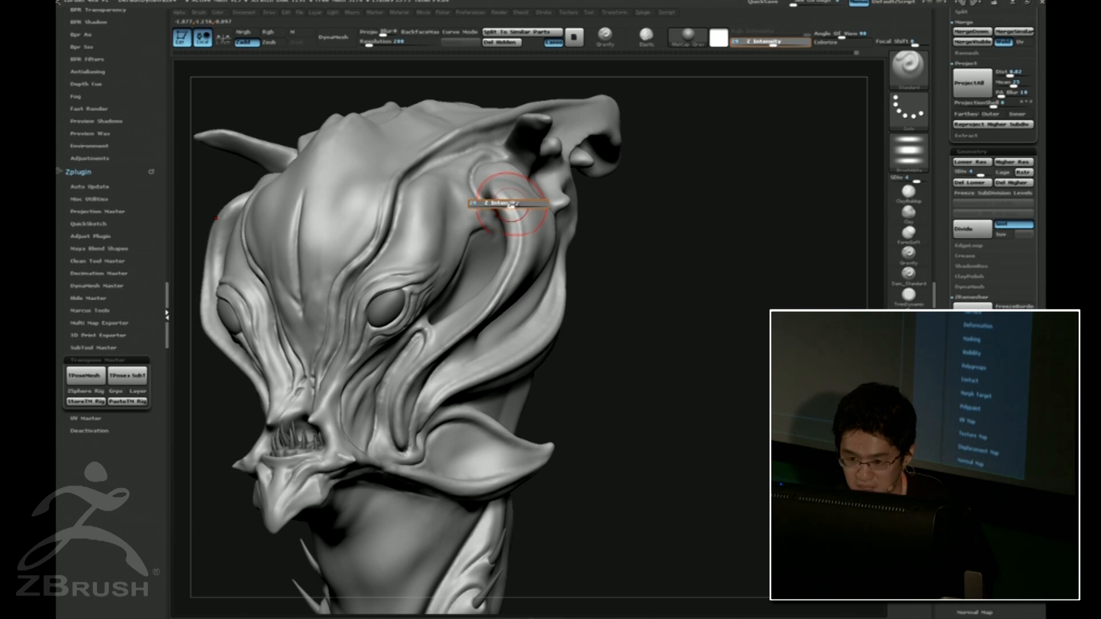
# Stamp ribbing along the curved facial tendril beside the eye and build up its ribs with FormSoft.
pyautogui.moveTo(499, 188)
pyautogui.mouseDown()
pyautogui.moveTo(521, 247)
pyautogui.moveTo(502, 301)
pyautogui.moveTo(438, 347)
pyautogui.mouseUp()
pyautogui.moveTo(677, 299)
pyautogui.mouseDown()
pyautogui.moveTo(755, 336)
pyautogui.moveTo(749, 329)
pyautogui.moveTo(815, 302)
pyautogui.mouseUp()
pyautogui.press('3')
pyautogui.press('s')
pyautogui.moveTo(739, 287); pyautogui.dragTo(690, 275)
pyautogui.moveTo(559, 204); pyautogui.dragTo(580, 246)
pyautogui.hotkey('ctrl', 'z')
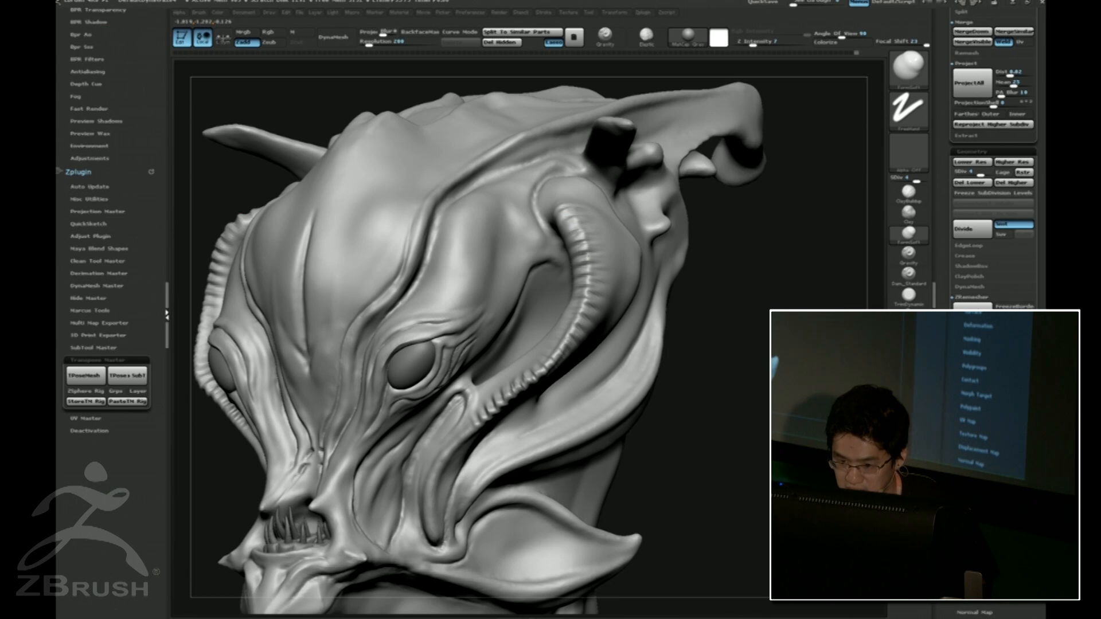
pyautogui.moveTo(514, 389); pyautogui.dragTo(539, 370)
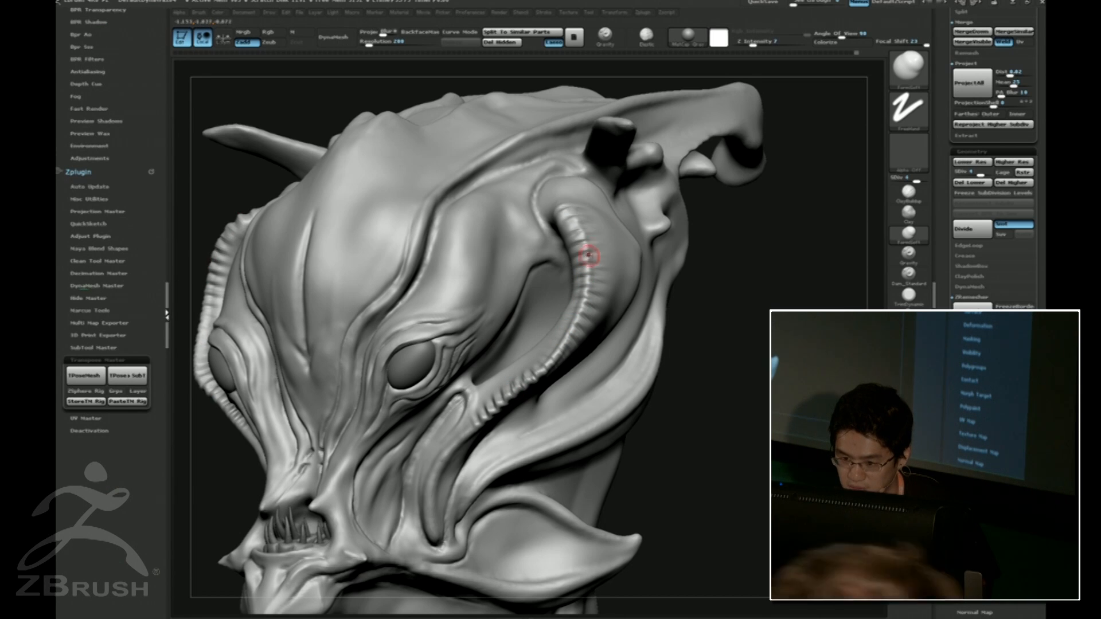
pyautogui.moveTo(579, 226)
pyautogui.mouseDown()
pyautogui.moveTo(594, 258)
pyautogui.moveTo(602, 247)
pyautogui.mouseUp()
pyautogui.moveTo(602, 247); pyautogui.dragTo(580, 245, button='right')
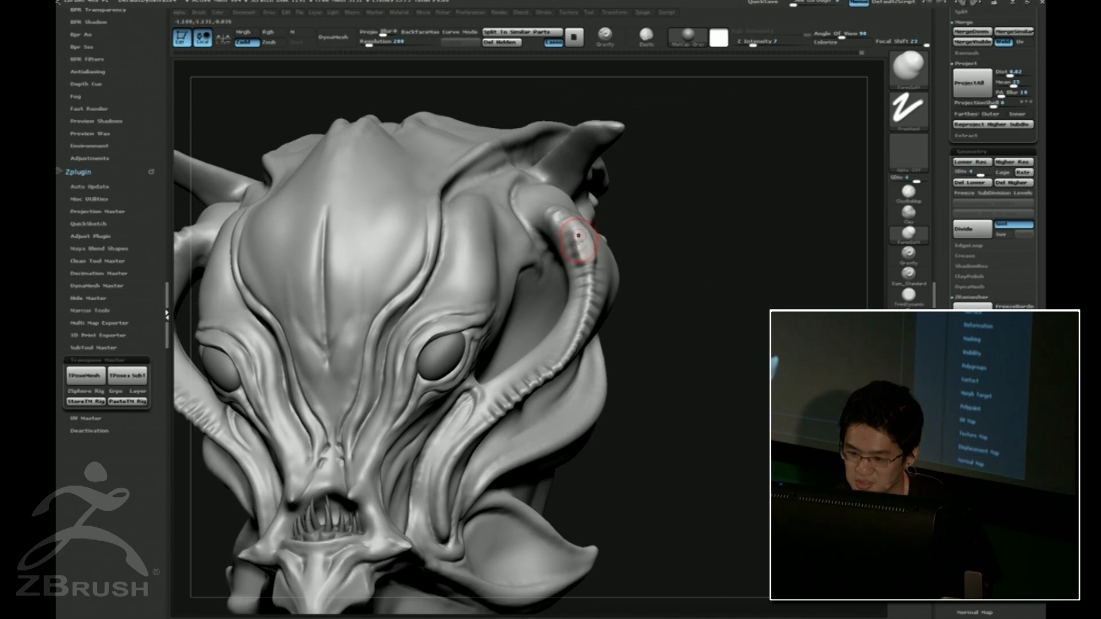
# Carve a crease along the rear edge of the ribbed tendril with Dam_Standard and build up the adjoining surface with FormSoft.
pyautogui.press('ctrl')
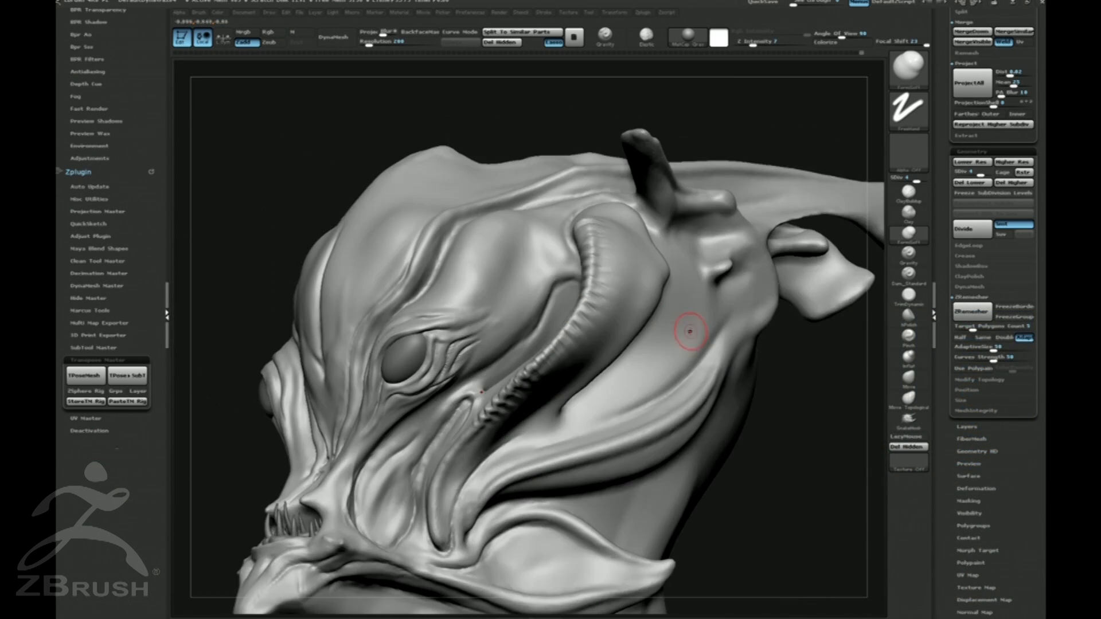
pyautogui.press('b')
pyautogui.press('d')
pyautogui.press('s')
pyautogui.moveTo(601, 238); pyautogui.dragTo(585, 320)
pyautogui.press('b')
pyautogui.press('f')
pyautogui.press('s')
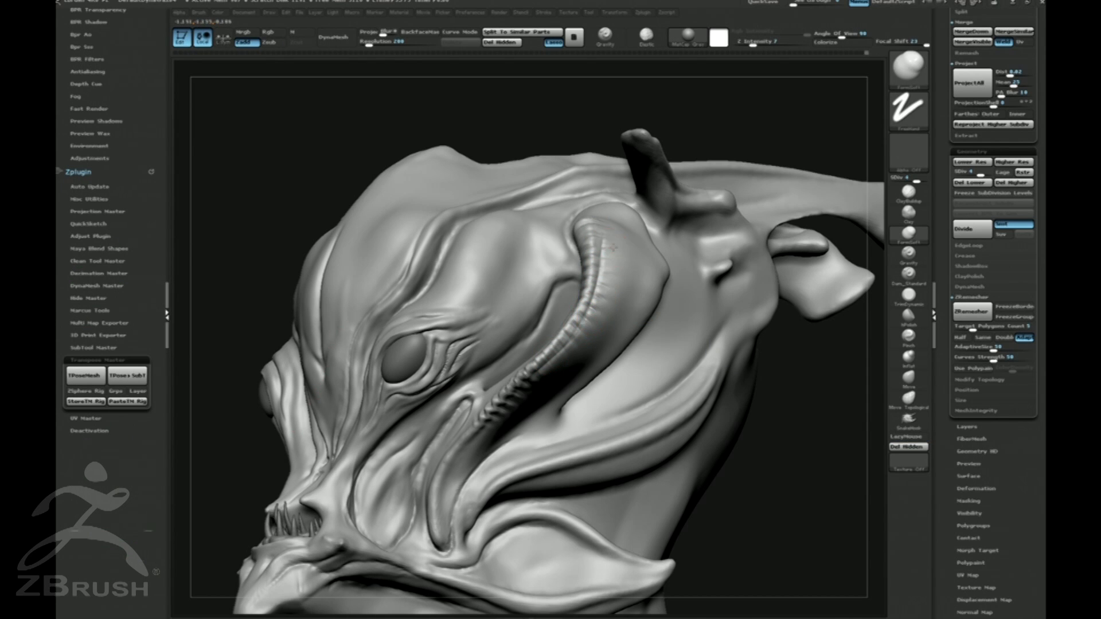
pyautogui.moveTo(612, 263); pyautogui.dragTo(552, 367)
# Smooth the lower end of the ribbed tendril and stamp ribbing along the lower edge of the jaw flap.
pyautogui.press('b')
pyautogui.press('s')
pyautogui.press('t')
pyautogui.moveTo(746, 413)
pyautogui.mouseDown()
pyautogui.moveTo(740, 401)
pyautogui.moveTo(786, 405)
pyautogui.moveTo(765, 385)
pyautogui.moveTo(817, 328)
pyautogui.mouseUp()
pyautogui.press('b')
pyautogui.press('s')
pyautogui.press('m')
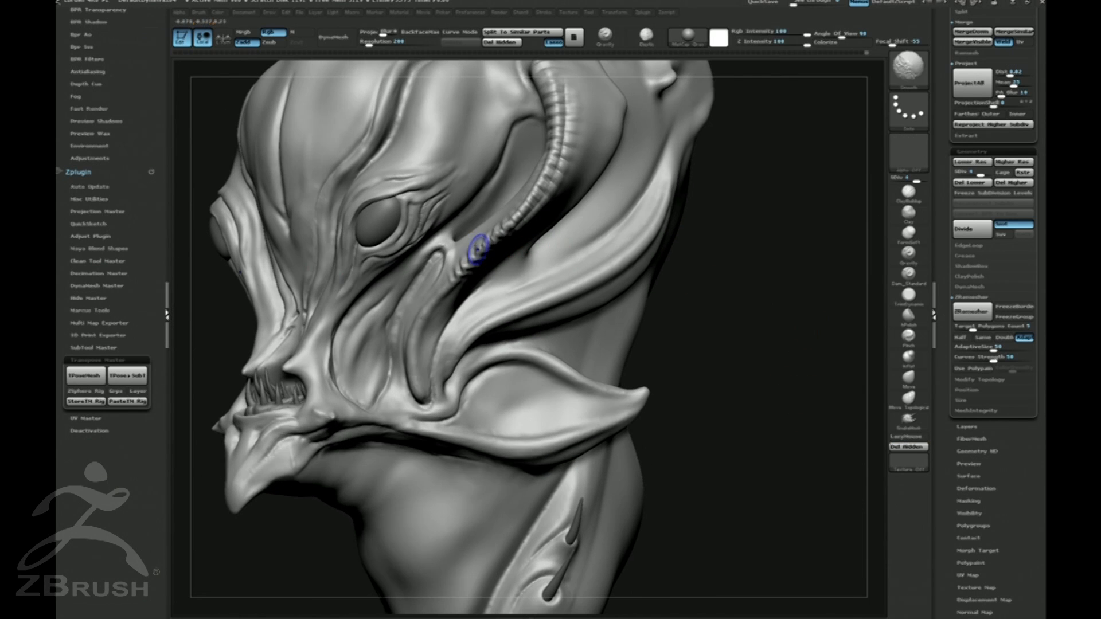
pyautogui.moveTo(716, 376)
pyautogui.keyDown('shift'); pyautogui.mouseDown()
pyautogui.moveTo(765, 370)
pyautogui.moveTo(760, 338)
pyautogui.mouseUp(); pyautogui.keyUp('shift')
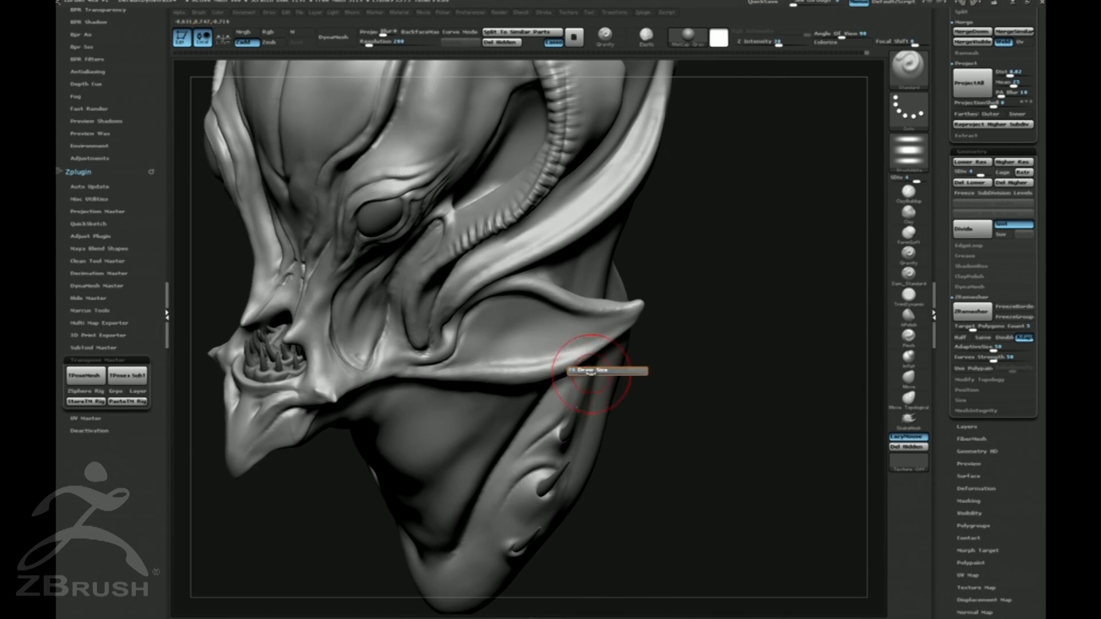
pyautogui.moveTo(493, 370); pyautogui.dragTo(636, 321)
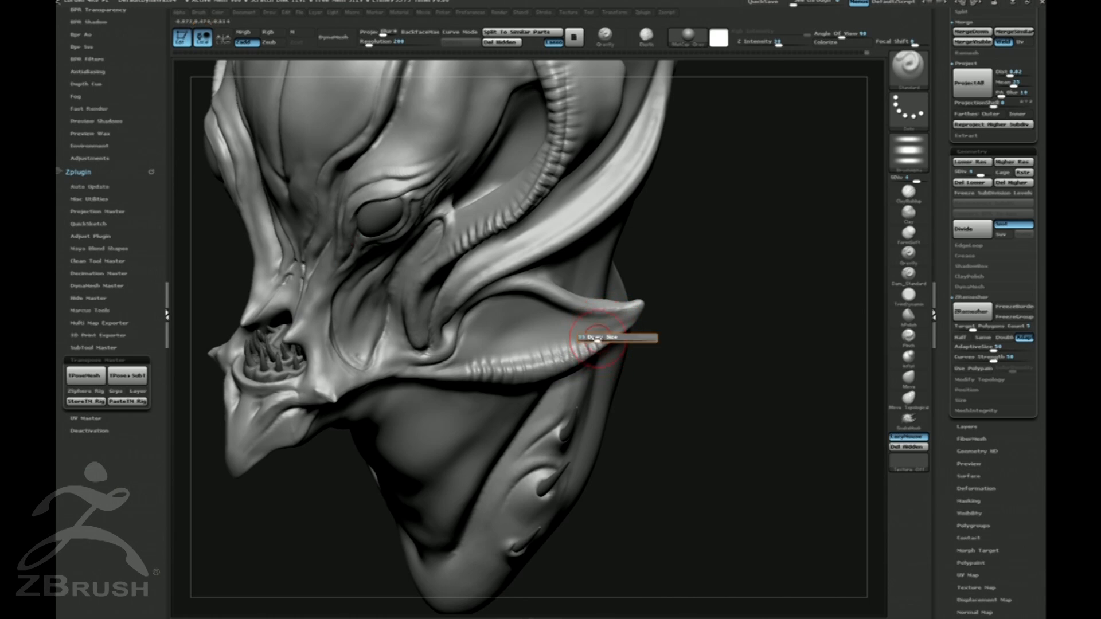
# Carve creases extending up from the jaw flap's ribs with Dam_Standard and build up between them with FormSoft.
pyautogui.moveTo(702, 363); pyautogui.dragTo(685, 351)
pyautogui.press('b')
pyautogui.press('d')
pyautogui.press('s')
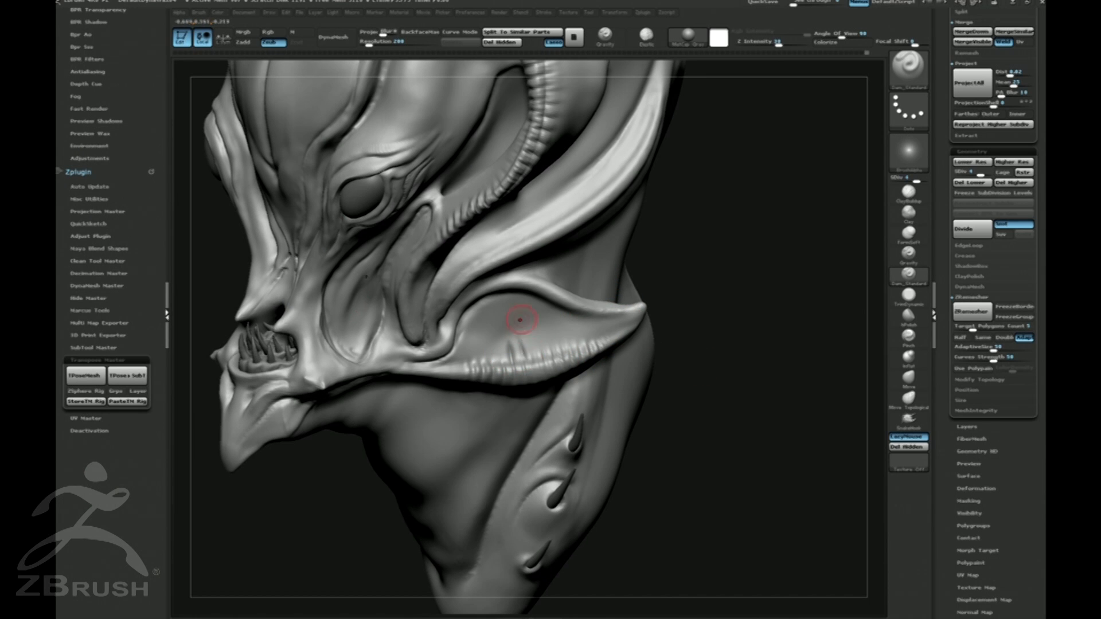
pyautogui.moveTo(549, 355)
pyautogui.mouseDown()
pyautogui.moveTo(540, 334)
pyautogui.moveTo(573, 338)
pyautogui.mouseUp()
pyautogui.moveTo(778, 327); pyautogui.dragTo(803, 304)
pyautogui.click(908, 233)
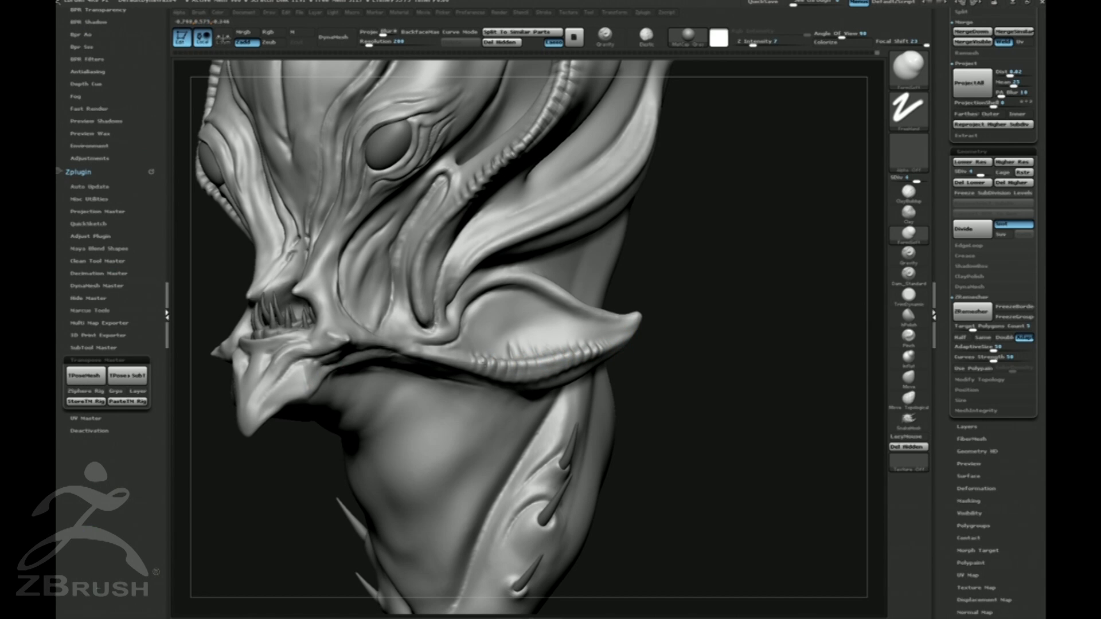
pyautogui.moveTo(692, 335); pyautogui.dragTo(674, 333)
# Refine the jaw flap's rib creases with Dam_Standard and smooth the ribs and the flap's inner surface.
pyautogui.press('b')
pyautogui.press('d')
pyautogui.press('s')
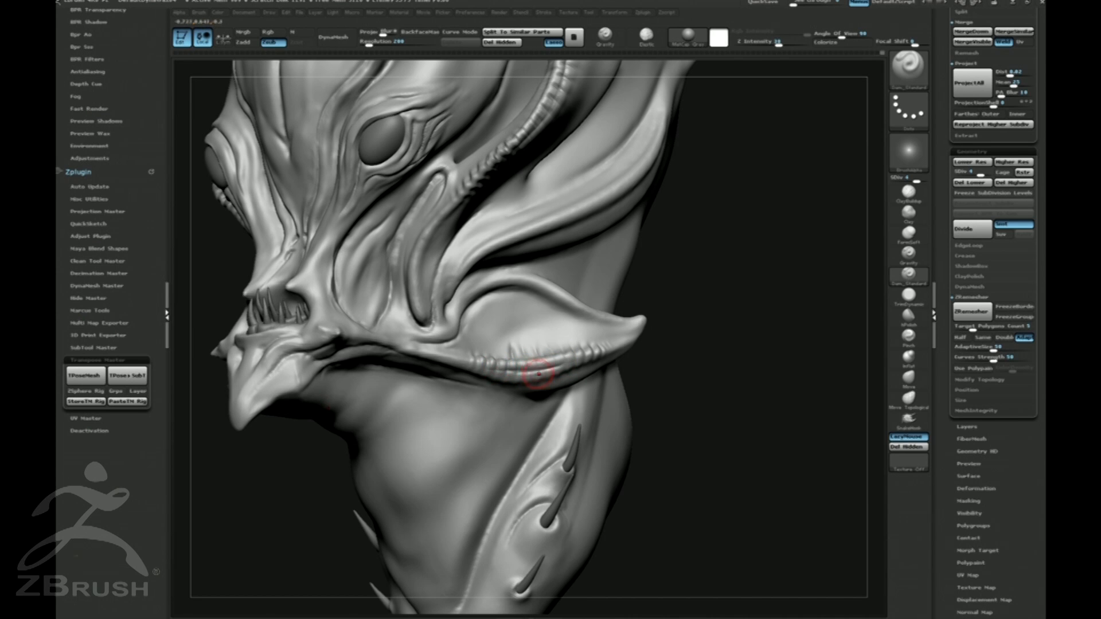
pyautogui.keyDown('shift'); pyautogui.moveTo(582, 360); pyautogui.dragTo(560, 363); pyautogui.keyUp('shift')
pyautogui.hotkey('ctrl', 'z')
pyautogui.moveTo(697, 344)
pyautogui.mouseDown()
pyautogui.moveTo(714, 344)
pyautogui.moveTo(688, 339)
pyautogui.mouseUp()
pyautogui.keyDown('shift'); pyautogui.moveTo(568, 356); pyautogui.dragTo(573, 354); pyautogui.keyUp('shift')
pyautogui.moveTo(768, 325)
pyautogui.mouseDown()
pyautogui.moveTo(756, 339)
pyautogui.moveTo(764, 315)
pyautogui.moveTo(699, 324)
pyautogui.mouseUp()
pyautogui.keyDown('shift'); pyautogui.moveTo(535, 329); pyautogui.dragTo(539, 331); pyautogui.keyUp('shift')
pyautogui.moveTo(638, 305)
pyautogui.mouseDown()
pyautogui.moveTo(760, 256)
pyautogui.moveTo(723, 313)
pyautogui.mouseUp()
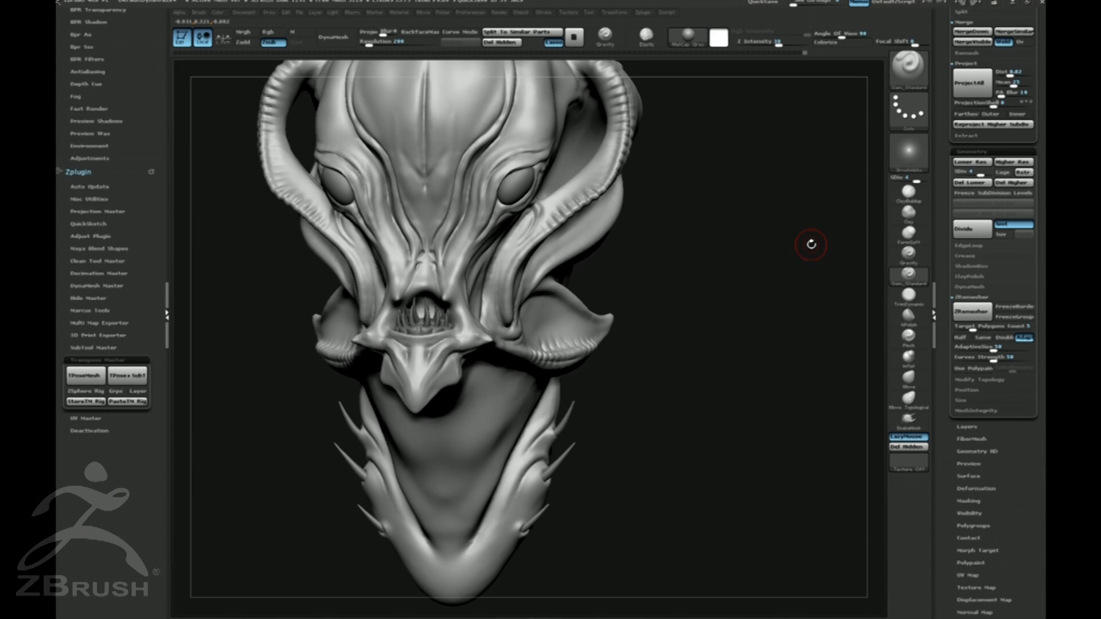
# Subdivide the head to level 5 and smooth the brow above the eye.
pyautogui.moveTo(735, 339); pyautogui.dragTo(665, 328)
pyautogui.press('3')
pyautogui.moveTo(752, 261)
pyautogui.mouseDown()
pyautogui.moveTo(786, 253)
pyautogui.moveTo(756, 307)
pyautogui.mouseUp()
pyautogui.press('5')
pyautogui.hotkey('ctrl', 'd')
pyautogui.moveTo(754, 245); pyautogui.dragTo(602, 268)
pyautogui.keyDown('shift'); pyautogui.moveTo(454, 197); pyautogui.dragTo(485, 182); pyautogui.keyUp('shift')
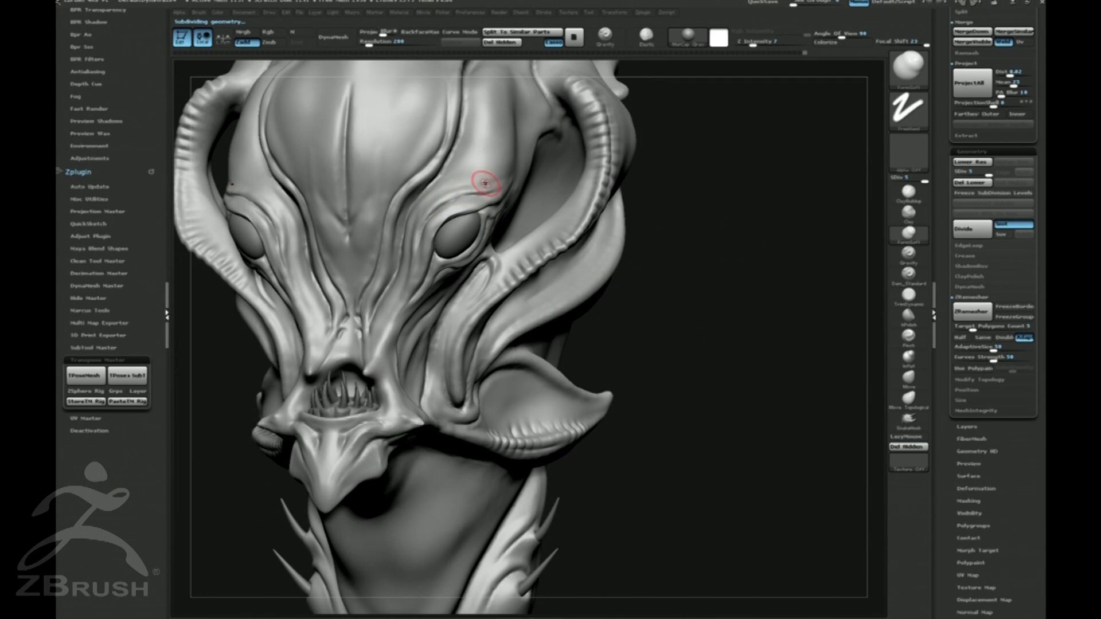
# Add a new sculpting layer to the head mesh.
pyautogui.press('3')
pyautogui.moveTo(713, 241); pyautogui.dragTo(699, 276)
pyautogui.moveTo(1005, 434); pyautogui.dragTo(981, 410)
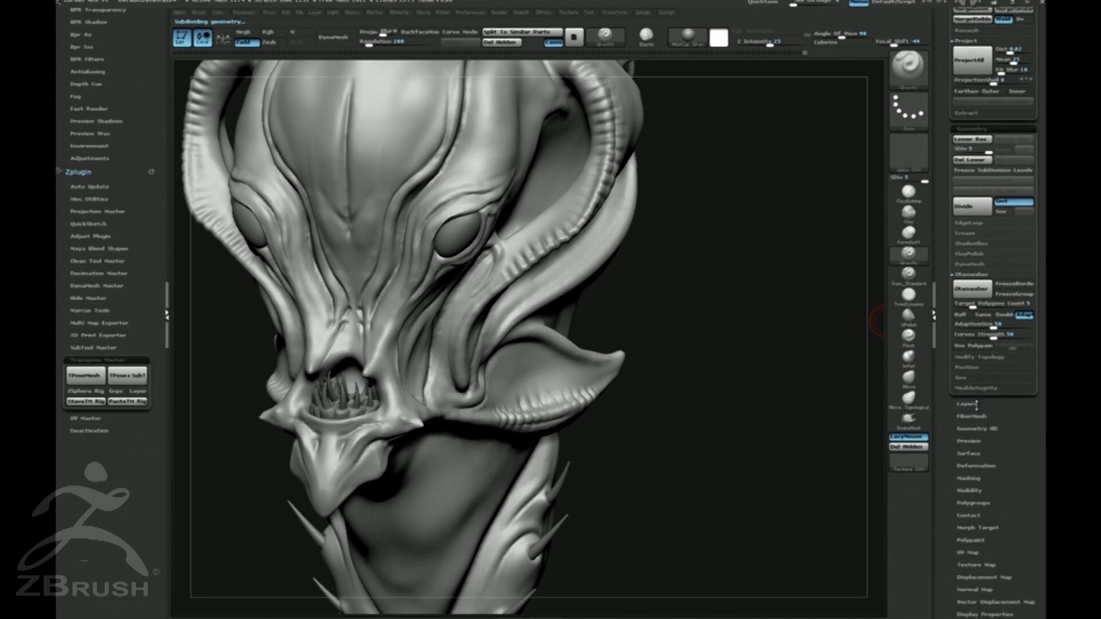
pyautogui.click(975, 403)
pyautogui.click(962, 527)
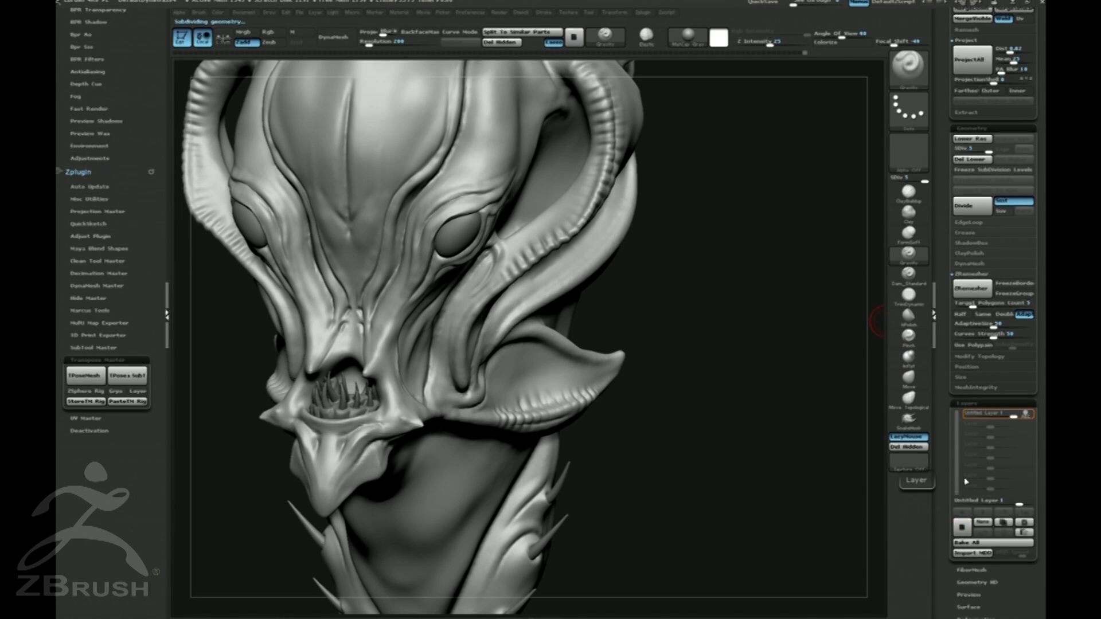
pyautogui.moveTo(700, 287); pyautogui.dragTo(756, 257)
# Load a skin-texture alpha from the LightBox alpha collection.
pyautogui.press(',')
pyautogui.press(',')
pyautogui.press(',')
pyautogui.click(312, 65)
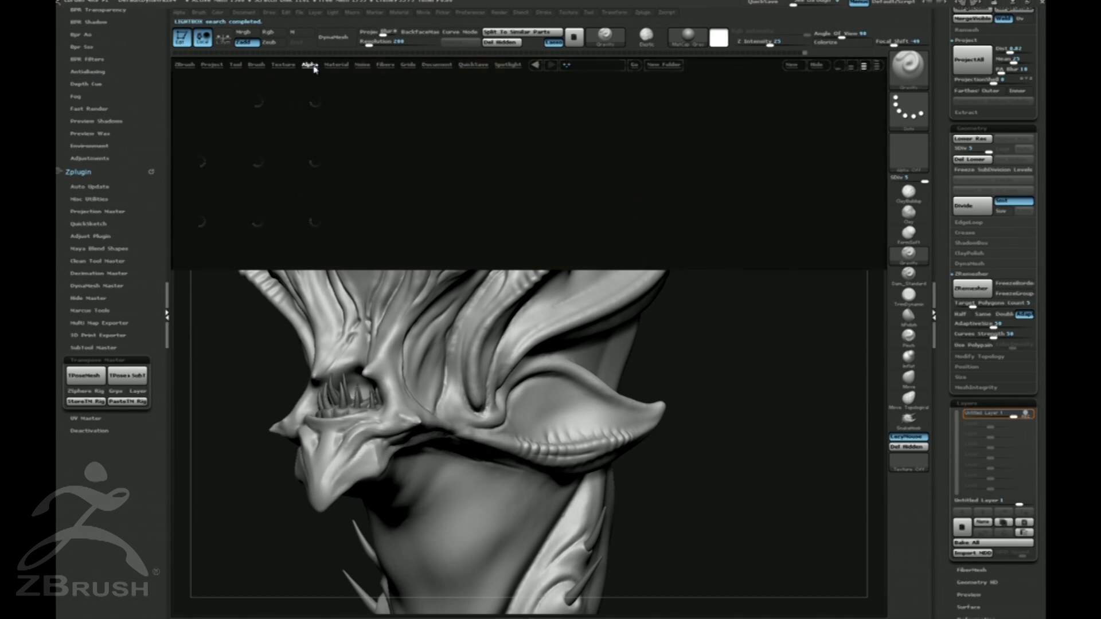
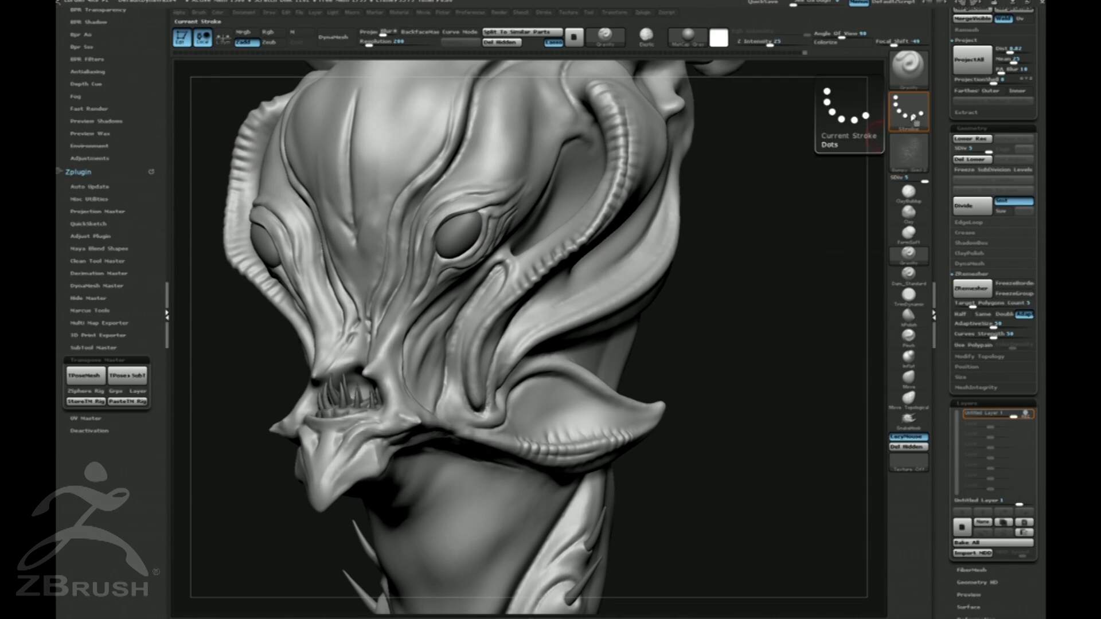
# Set the stroke to Spray and texture the long folds behind the cheek tendril with the skin alpha.
pyautogui.click(911, 117)
pyautogui.click(800, 121)
pyautogui.moveTo(670, 210); pyautogui.dragTo(634, 258)
pyautogui.moveTo(732, 276); pyautogui.dragTo(722, 274)
pyautogui.moveTo(658, 246)
pyautogui.mouseDown()
pyautogui.moveTo(616, 292)
pyautogui.moveTo(528, 351)
pyautogui.mouseUp()
pyautogui.moveTo(740, 314); pyautogui.dragTo(695, 295)
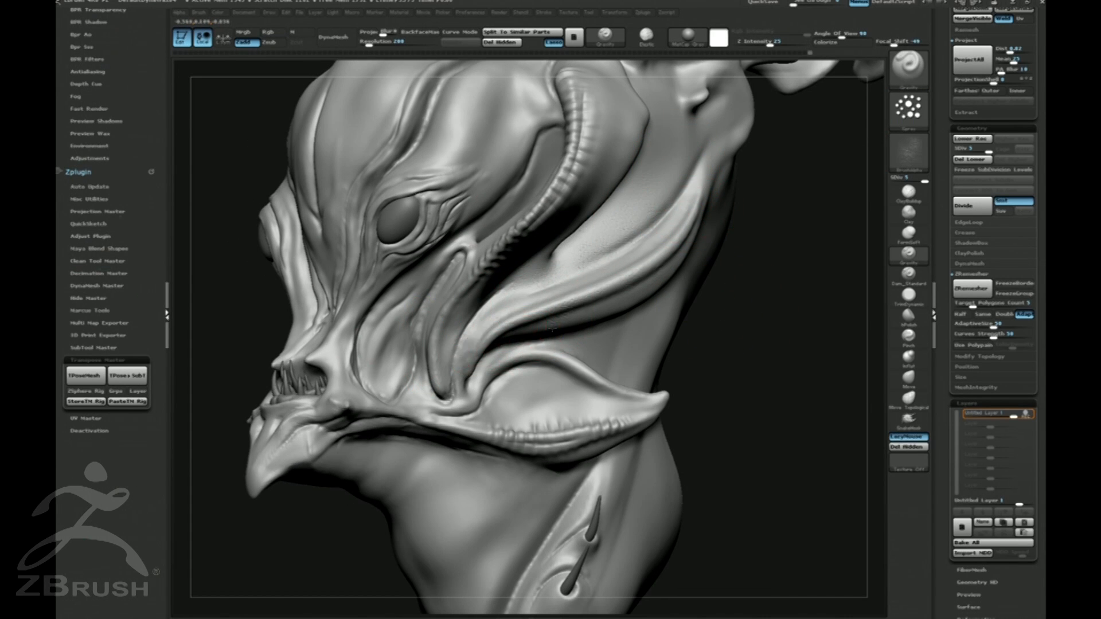
# Spray the skin texture over the brow, the forehead and the area below the eye.
pyautogui.moveTo(751, 289)
pyautogui.mouseDown()
pyautogui.moveTo(639, 283)
pyautogui.moveTo(503, 233)
pyautogui.moveTo(438, 243)
pyautogui.mouseUp()
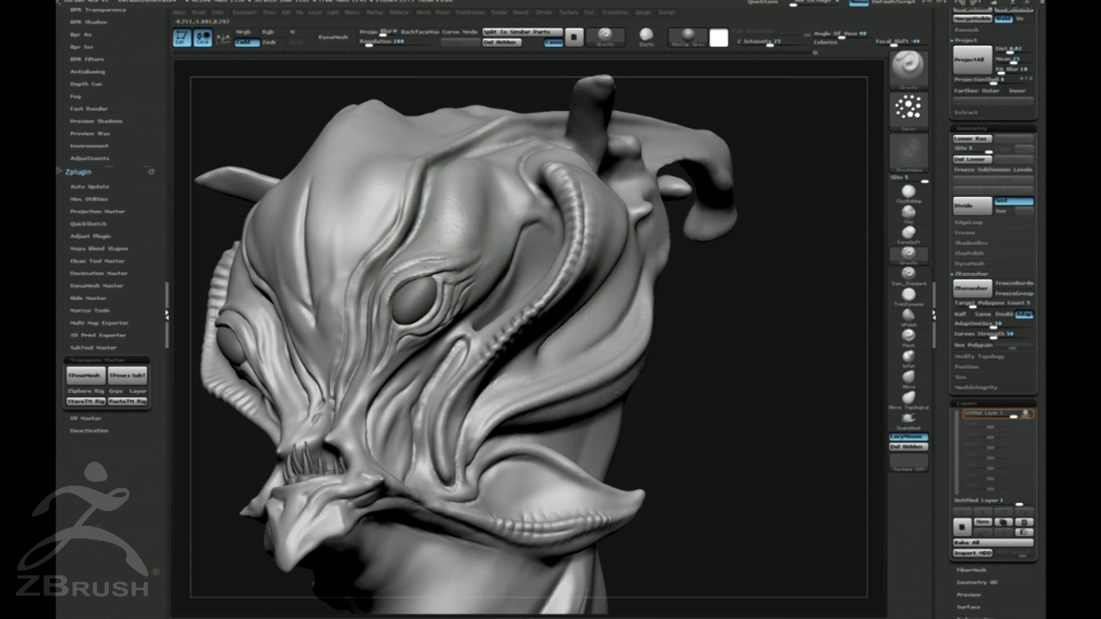
pyautogui.moveTo(691, 264)
pyautogui.mouseDown()
pyautogui.moveTo(725, 276)
pyautogui.moveTo(700, 308)
pyautogui.moveTo(430, 234)
pyautogui.mouseUp()
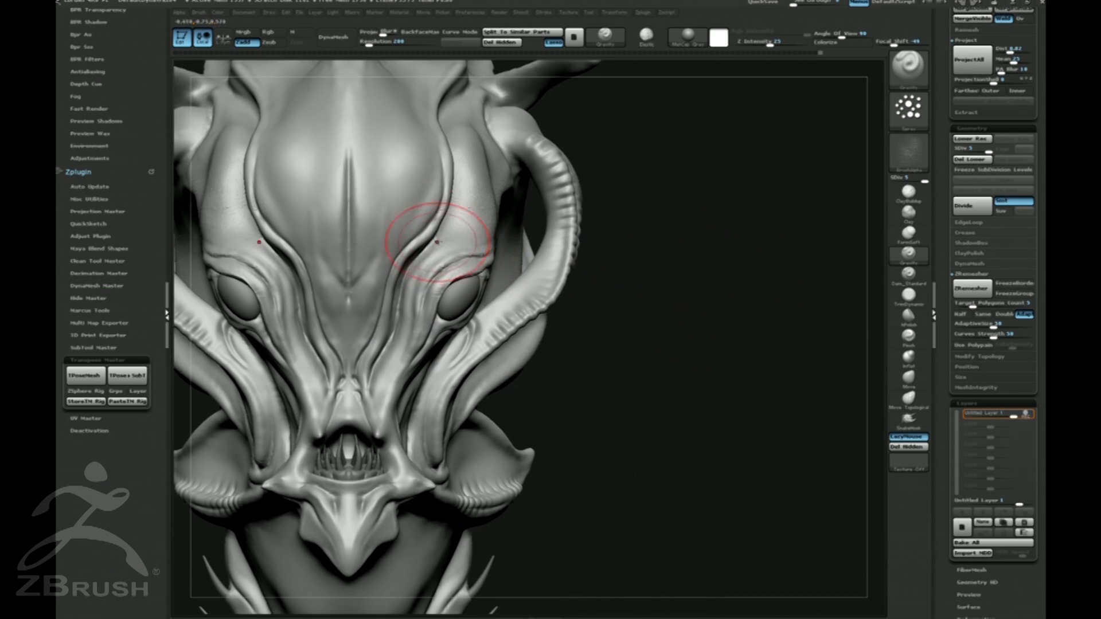
pyautogui.moveTo(710, 262); pyautogui.dragTo(467, 339)
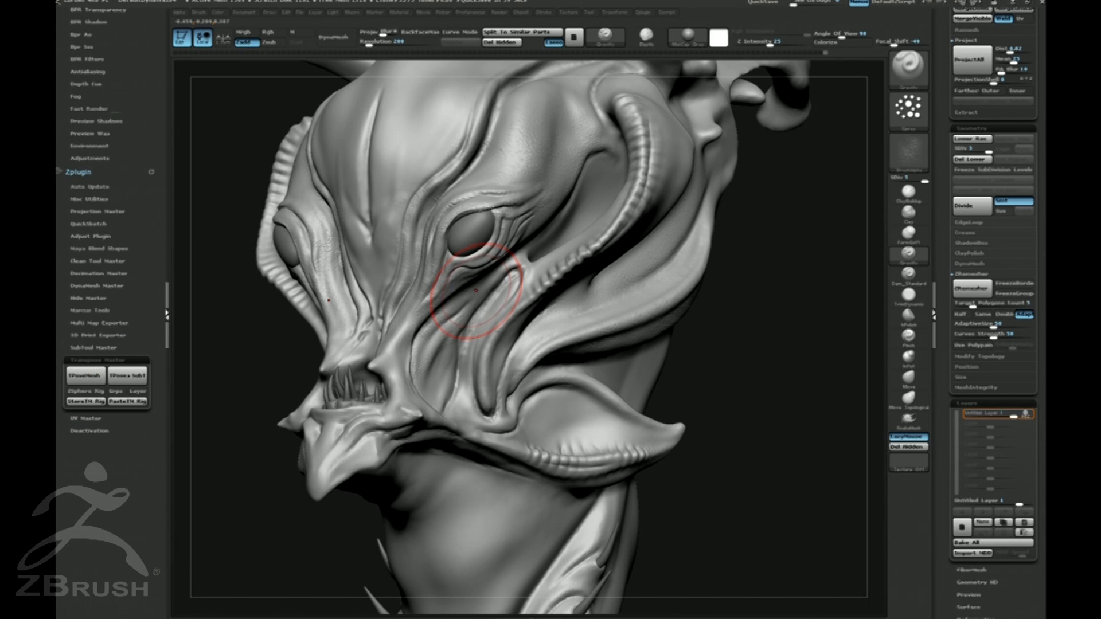
pyautogui.moveTo(769, 408)
pyautogui.mouseDown()
pyautogui.moveTo(777, 378)
pyautogui.moveTo(745, 332)
pyautogui.mouseUp()
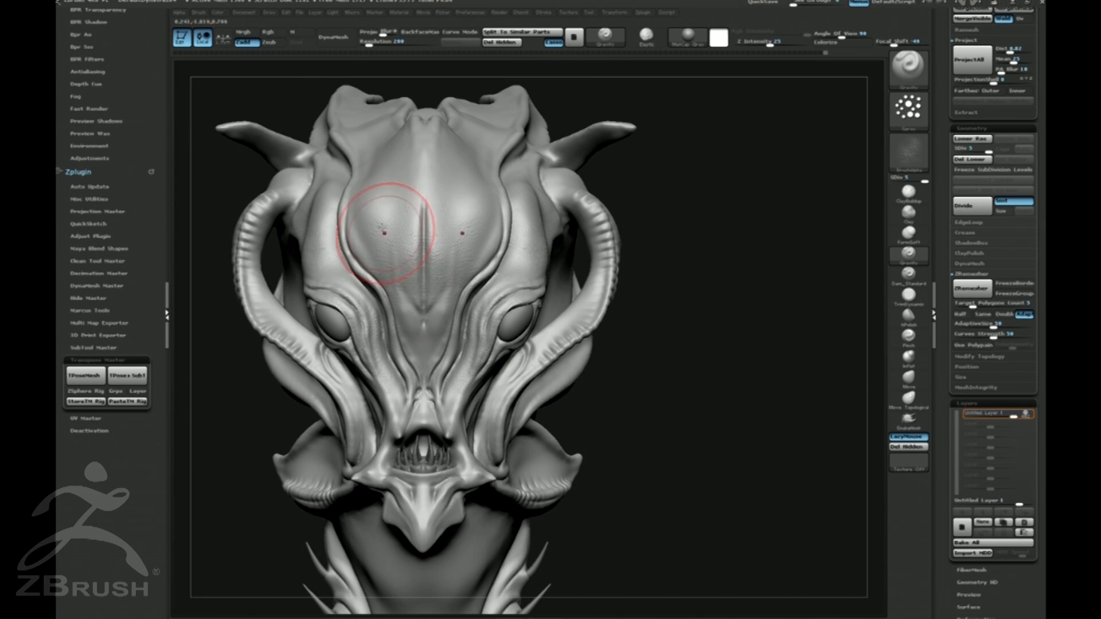
pyautogui.moveTo(727, 223); pyautogui.dragTo(707, 241)
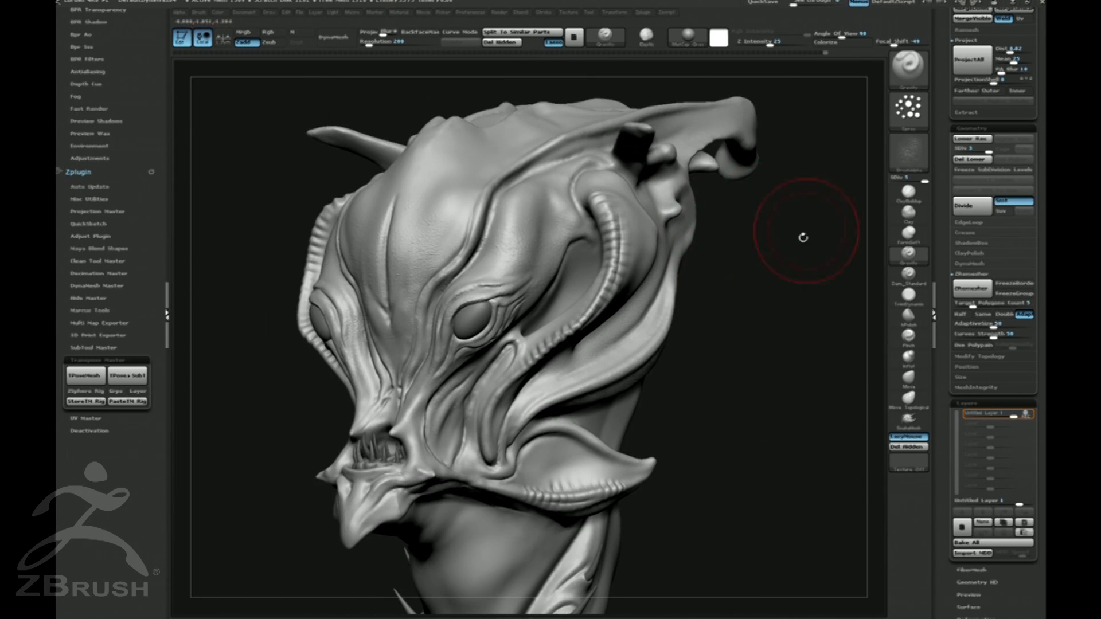
pyautogui.moveTo(806, 224); pyautogui.dragTo(717, 230)
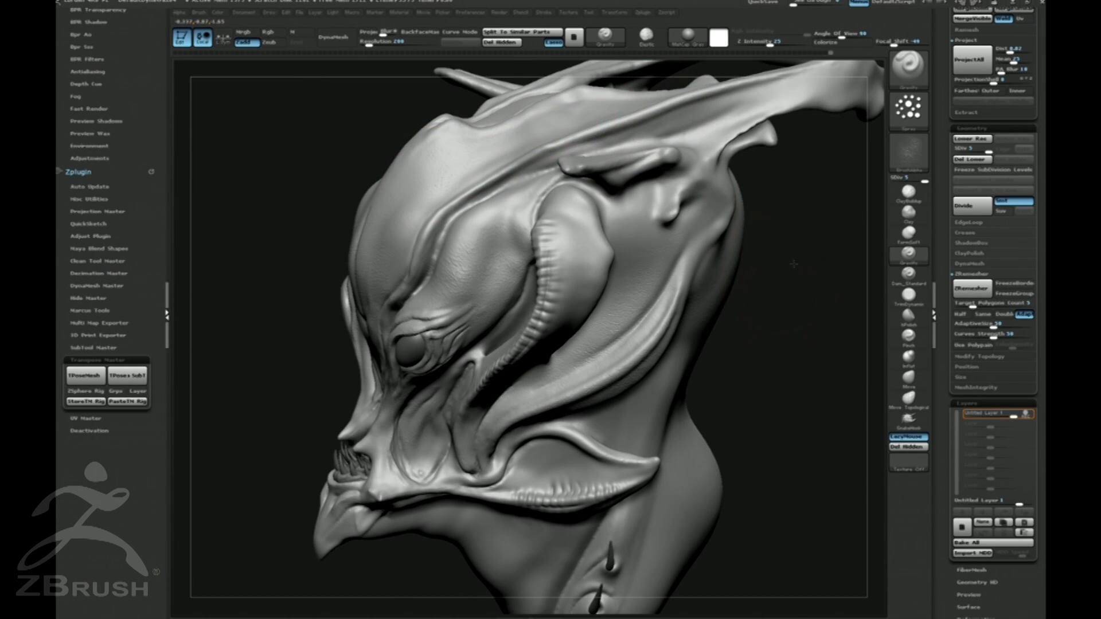
# Spray more skin texture over the side folds, the temple and the upper brow.
pyautogui.moveTo(786, 283); pyautogui.dragTo(626, 197)
pyautogui.moveTo(745, 271); pyautogui.dragTo(794, 285)
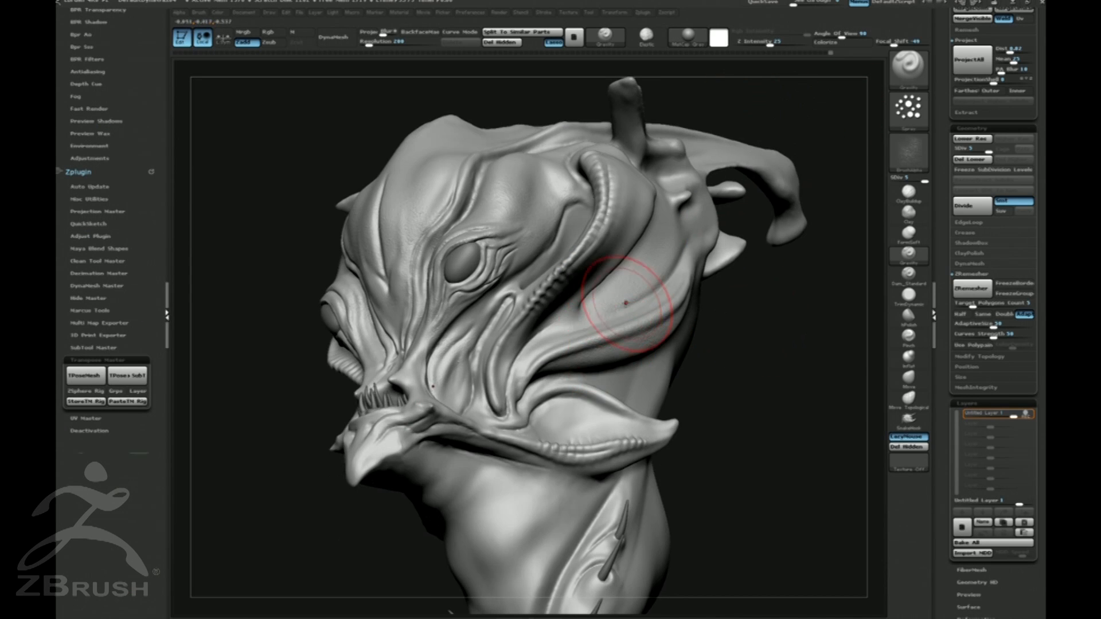
pyautogui.keyDown('shift'); pyautogui.moveTo(715, 376); pyautogui.dragTo(797, 375); pyautogui.keyUp('shift')
pyautogui.keyDown('alt'); pyautogui.moveTo(797, 375); pyautogui.dragTo(805, 311); pyautogui.keyUp('alt')
pyautogui.keyDown('shift'); pyautogui.moveTo(677, 321); pyautogui.dragTo(562, 310); pyautogui.keyUp('shift')
pyautogui.moveTo(764, 266)
pyautogui.keyDown('alt'); pyautogui.mouseDown()
pyautogui.moveTo(738, 342)
pyautogui.moveTo(668, 346)
pyautogui.mouseUp(); pyautogui.keyUp('alt')
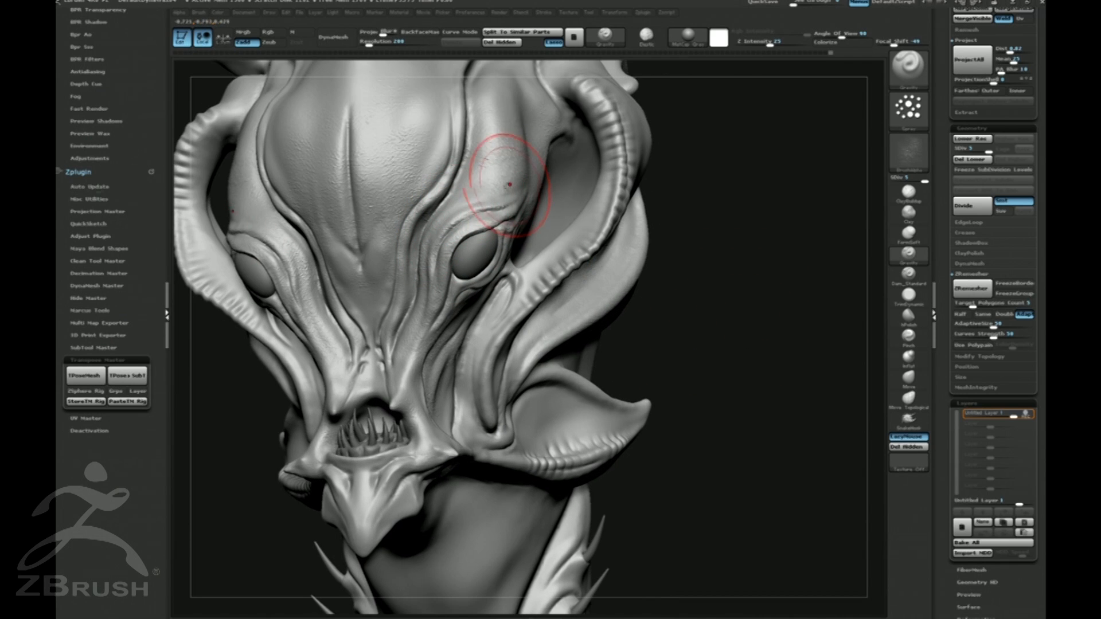
pyautogui.moveTo(665, 258); pyautogui.dragTo(711, 292)
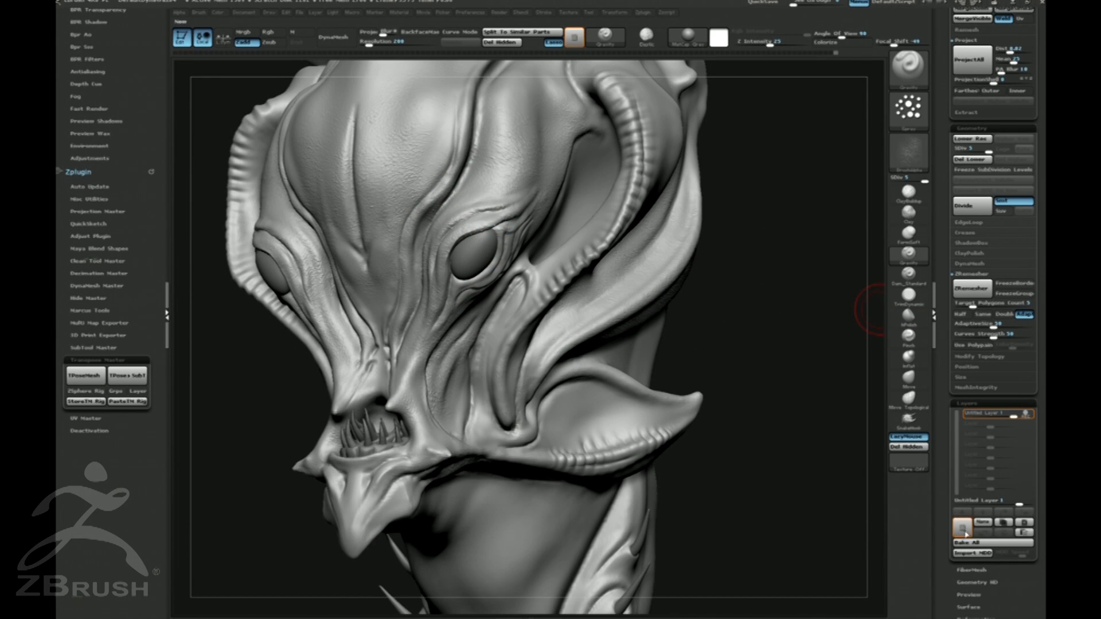
# Add a second sculpting layer and load a Leathery Skin alpha from the LightBox alpha collection.
pyautogui.press(',')
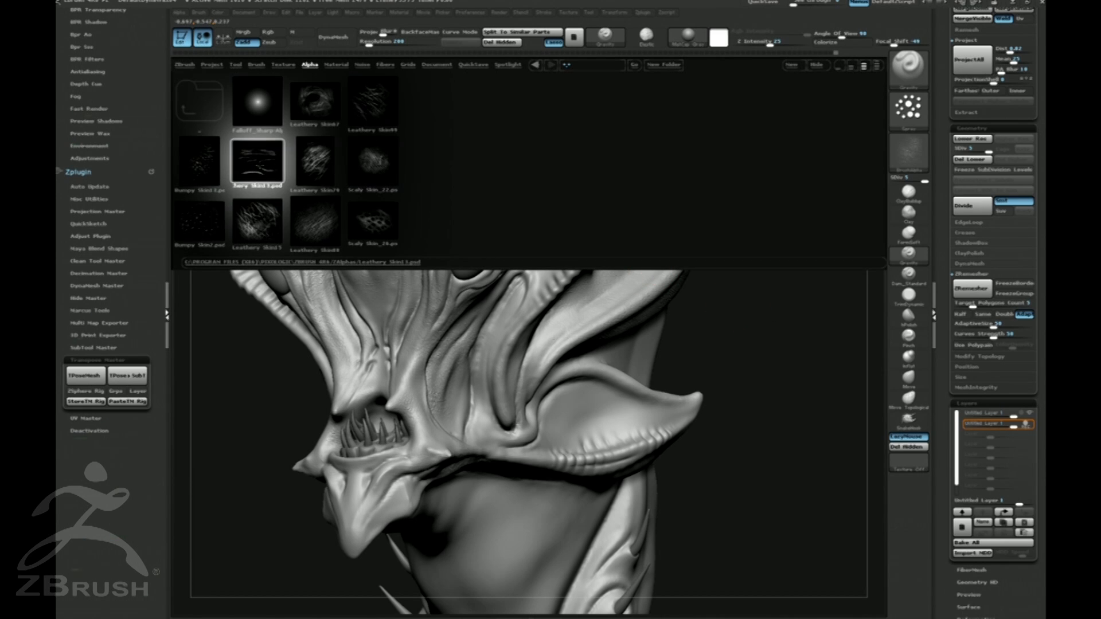
pyautogui.moveTo(257, 161); pyautogui.dragTo(253, 162)
pyautogui.doubleClick(254, 158)
pyautogui.press(',')
# Set up the Standard brush with the Dots stroke and the Leathery Skin alpha.
pyautogui.moveTo(695, 309); pyautogui.dragTo(770, 299)
pyautogui.keyDown('alt'); pyautogui.moveTo(771, 300); pyautogui.dragTo(767, 323); pyautogui.keyUp('alt')
pyautogui.click(908, 106)
pyautogui.click(605, 120)
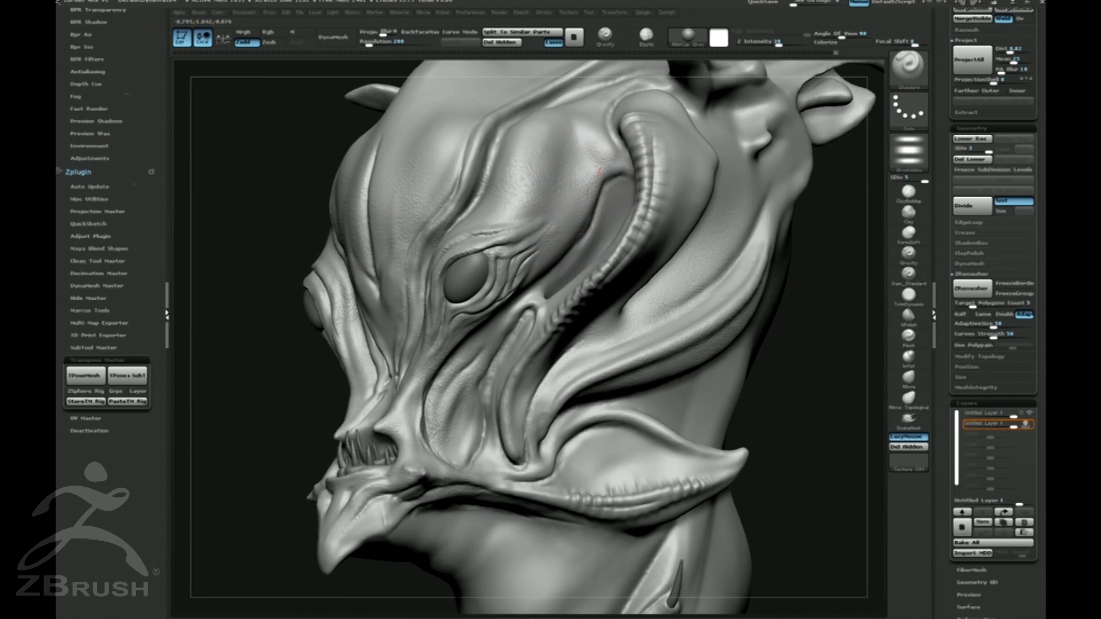
pyautogui.press('ctrl')
pyautogui.click(908, 151)
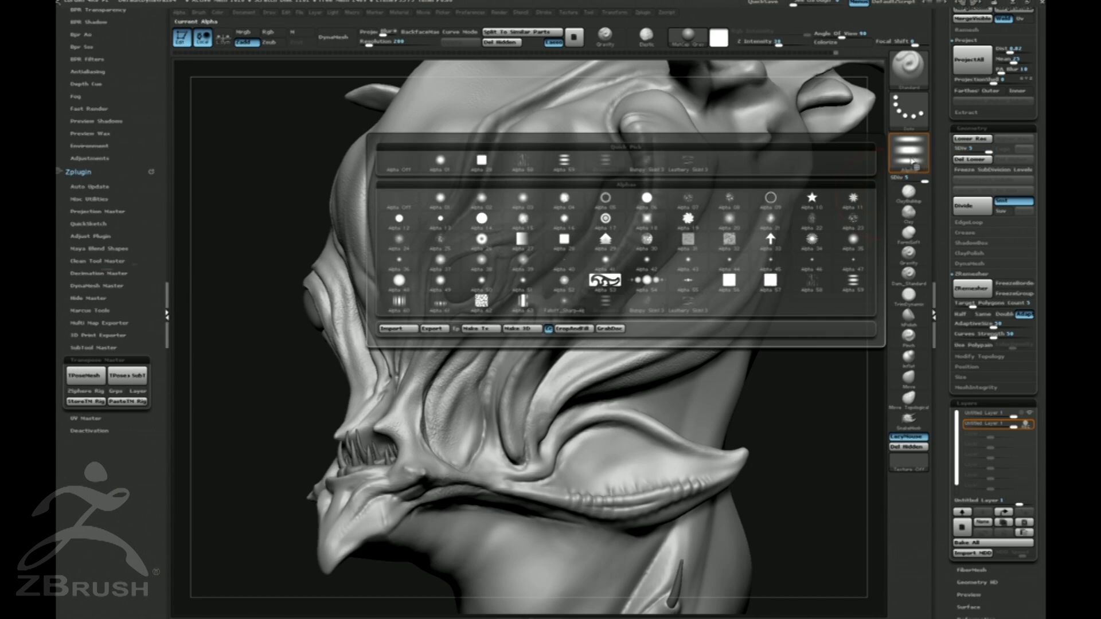
pyautogui.click(612, 230)
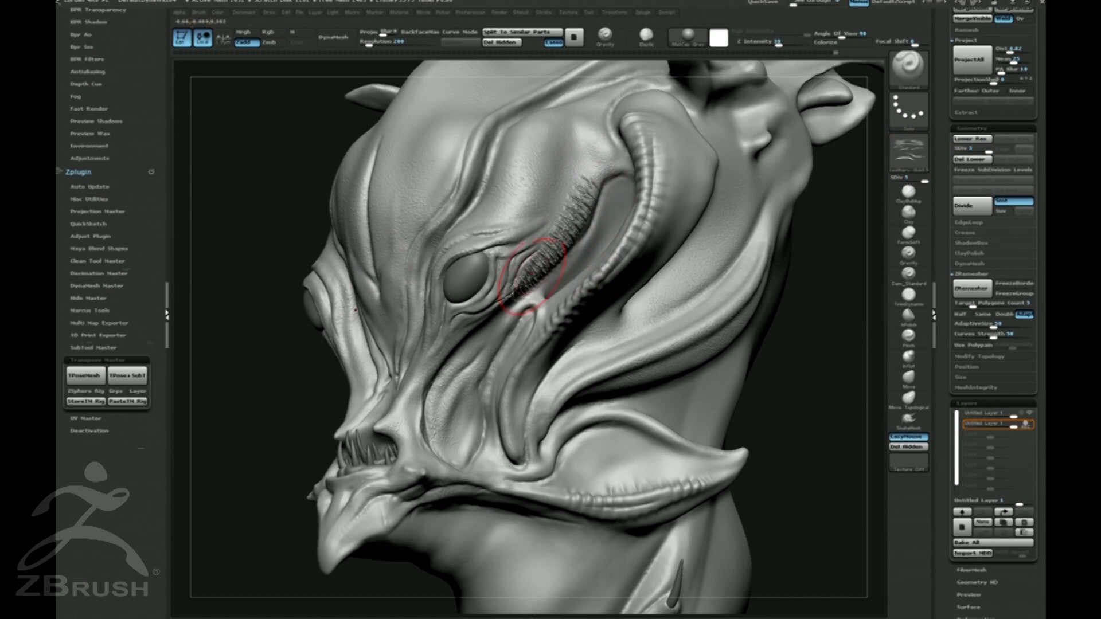
# Try leathery wrinkle strokes along the temple at different Z intensities, undoing each stroke.
pyautogui.press('u')
pyautogui.moveTo(596, 183); pyautogui.dragTo(524, 284)
pyautogui.press('ctrl')
pyautogui.press('u')
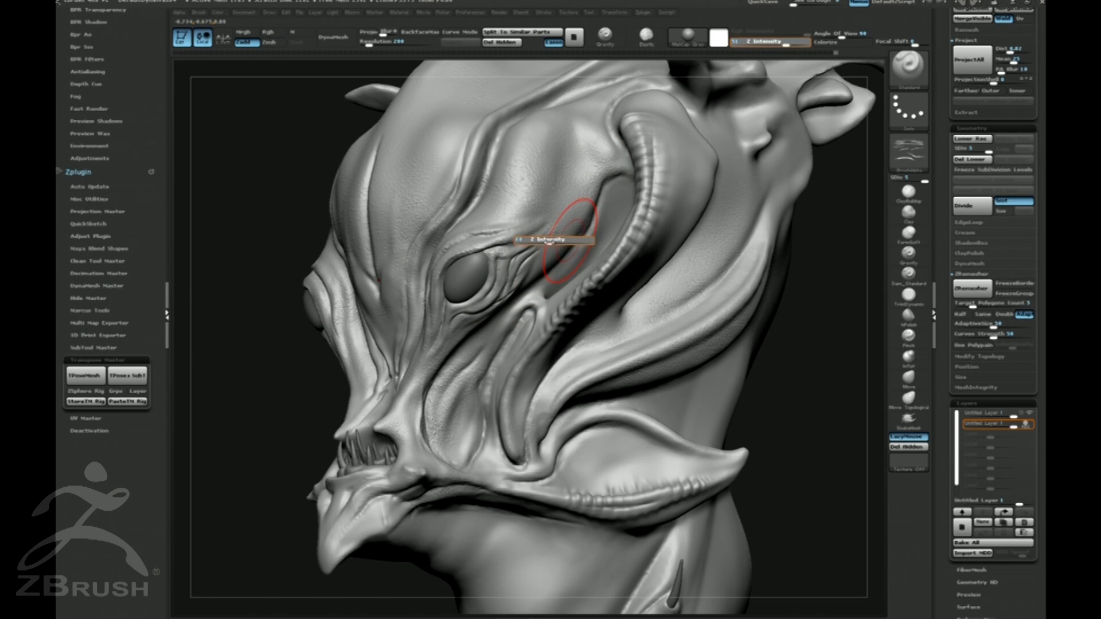
pyautogui.moveTo(544, 242); pyautogui.dragTo(545, 243)
pyautogui.moveTo(596, 180)
pyautogui.mouseDown()
pyautogui.moveTo(549, 243)
pyautogui.moveTo(573, 240)
pyautogui.mouseUp()
pyautogui.hotkey('ctrl', 'z')
pyautogui.press('u')
pyautogui.press('ctrl')
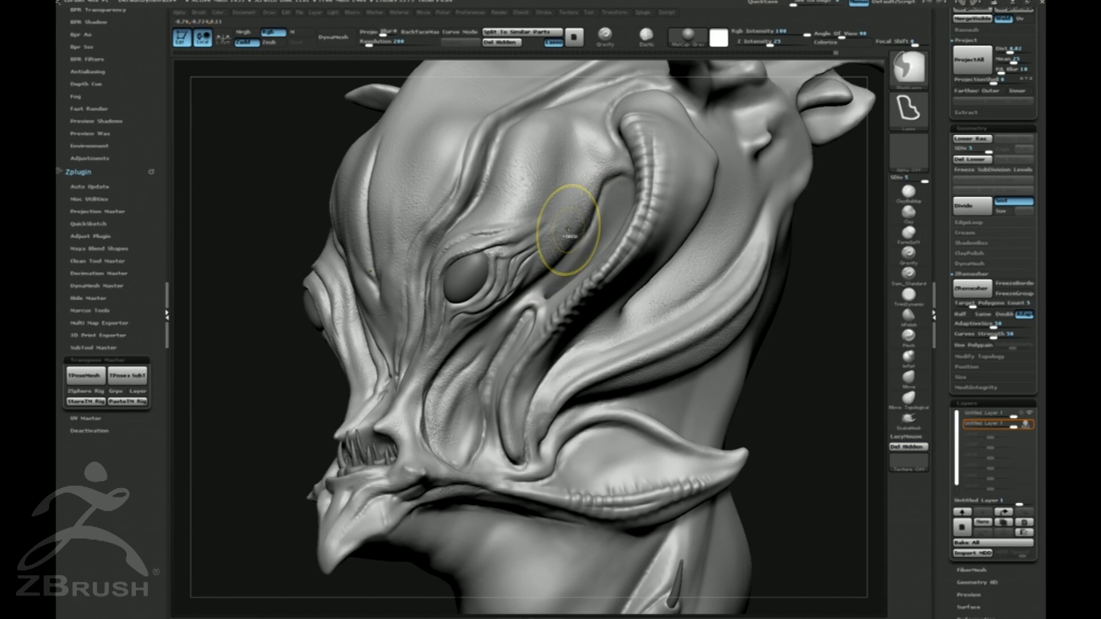
# Resize the brush and stroke leathery wrinkles over the temple and the outer corner of the eye.
pyautogui.moveTo(247, 317); pyautogui.dragTo(213, 321)
pyautogui.press('s')
pyautogui.moveTo(576, 214); pyautogui.dragTo(590, 214)
pyautogui.moveTo(577, 172)
pyautogui.mouseDown()
pyautogui.moveTo(553, 216)
pyautogui.moveTo(560, 224)
pyautogui.moveTo(613, 166)
pyautogui.mouseUp()
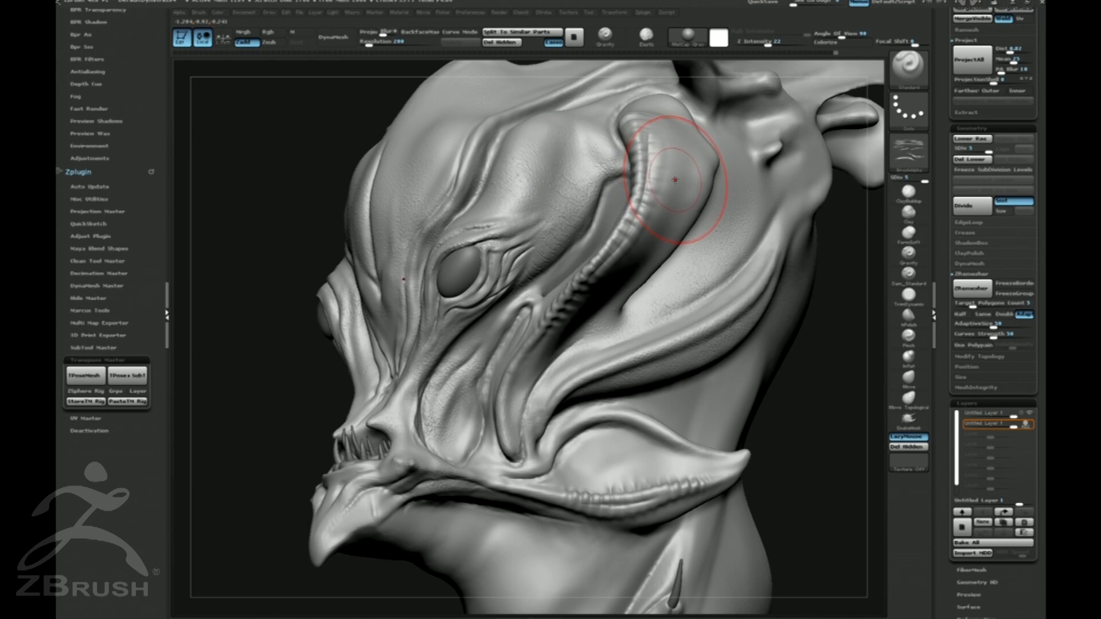
pyautogui.moveTo(496, 233); pyautogui.dragTo(555, 253)
pyautogui.click(908, 234)
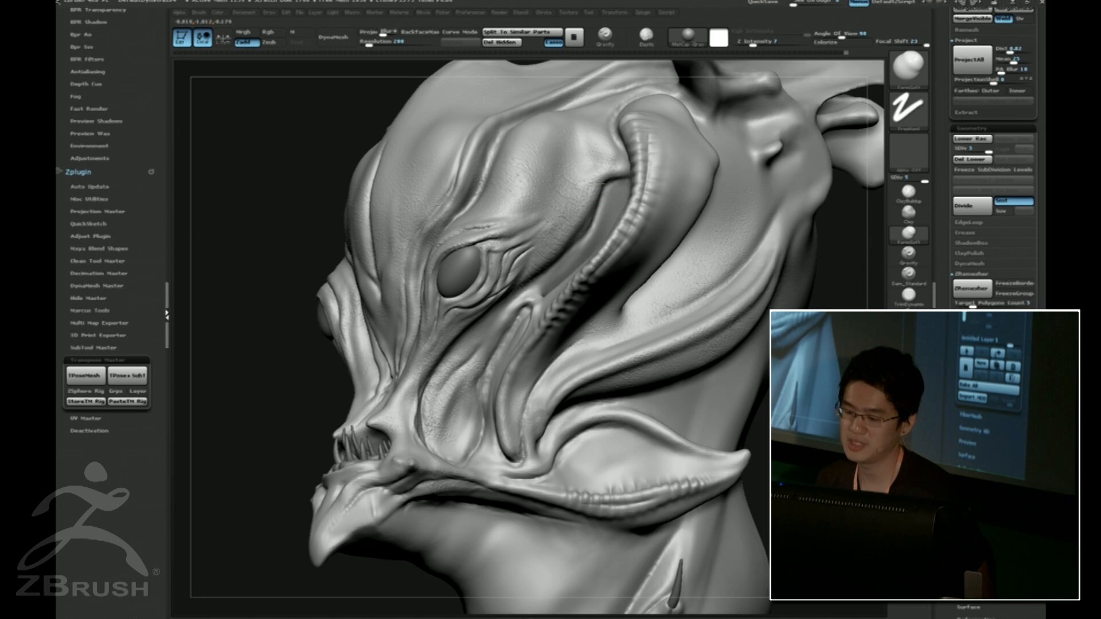
pyautogui.press('b')
pyautogui.press('d')
pyautogui.press('s')
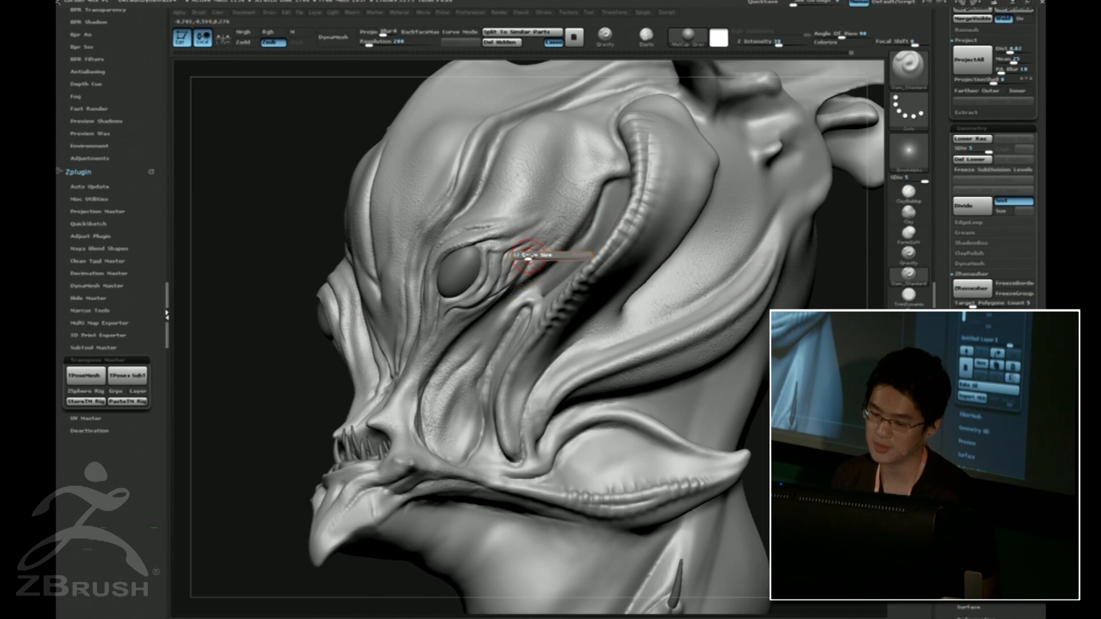
pyautogui.press('b')
pyautogui.press('g')
pyautogui.press('r')
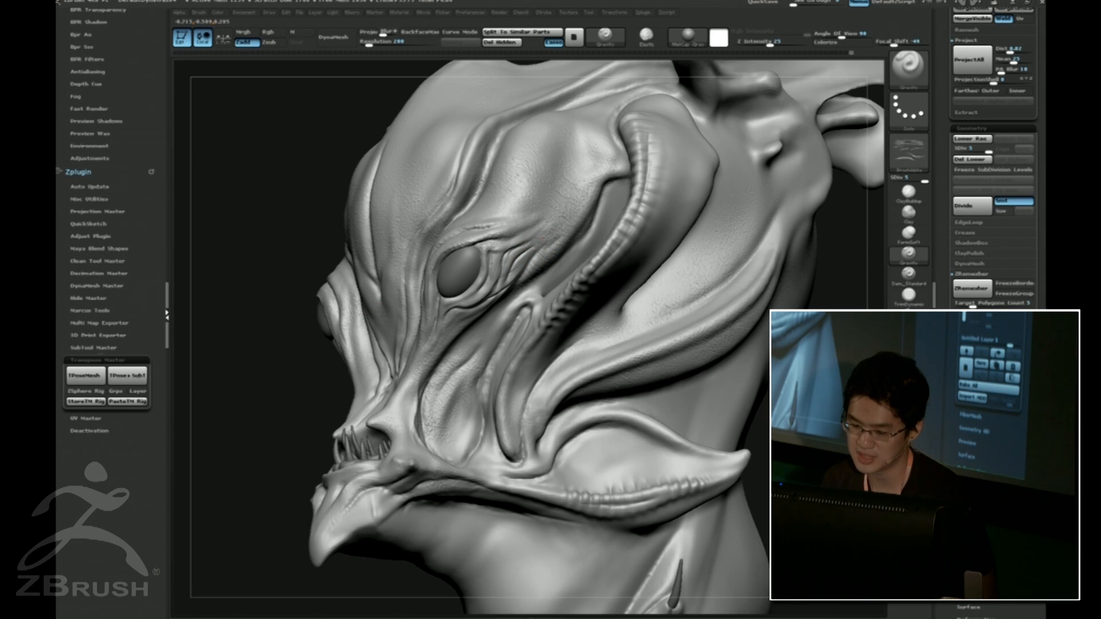
pyautogui.moveTo(275, 278); pyautogui.dragTo(438, 256)
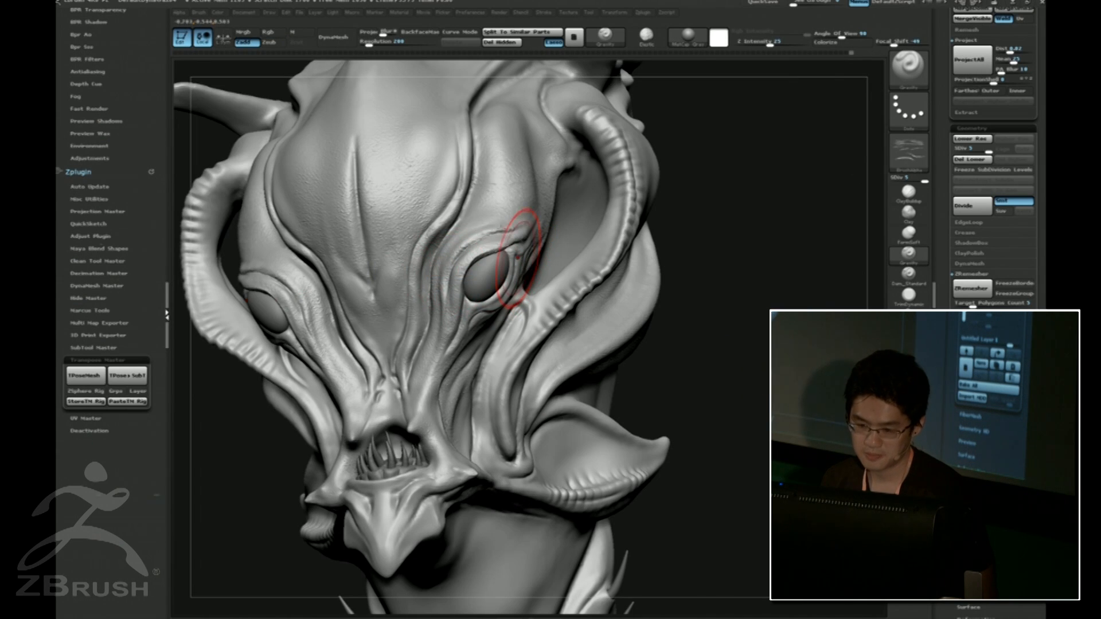
# Try stroking leathery wrinkles across the brow above the eye at a different brush size.
pyautogui.press('b')
pyautogui.press('s')
pyautogui.press('h')
pyautogui.hotkey('ctrl', 'z')
pyautogui.hotkey('ctrl', 'z')
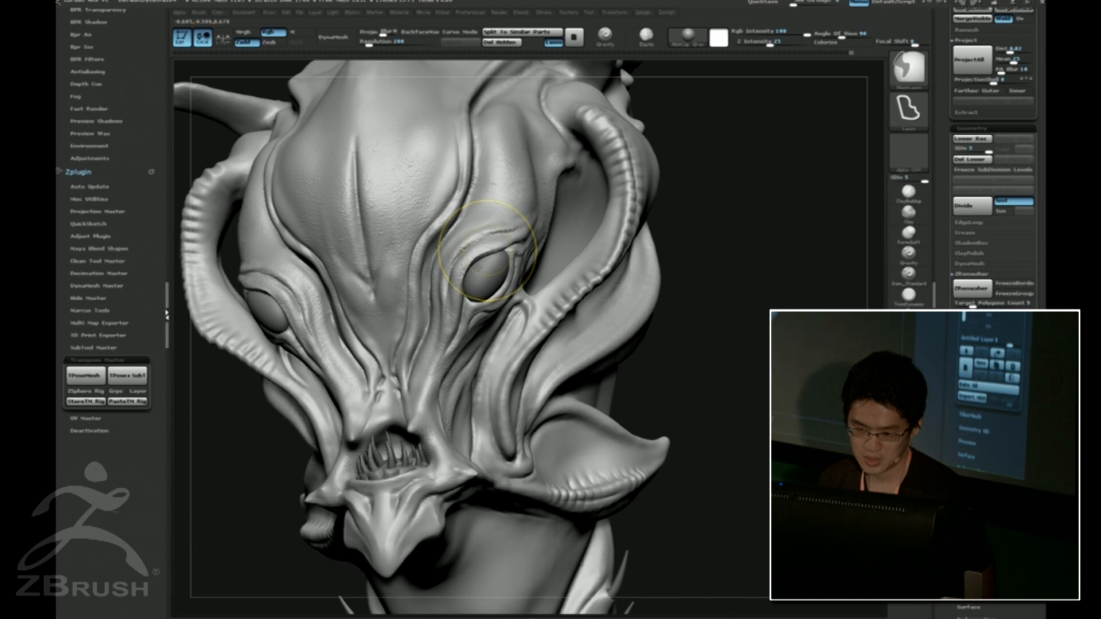
pyautogui.press('s')
pyautogui.moveTo(478, 272); pyautogui.dragTo(486, 269)
pyautogui.moveTo(711, 356)
pyautogui.keyDown('shift'); pyautogui.mouseDown()
pyautogui.moveTo(749, 361)
pyautogui.moveTo(636, 343)
pyautogui.mouseUp(); pyautogui.keyUp('shift')
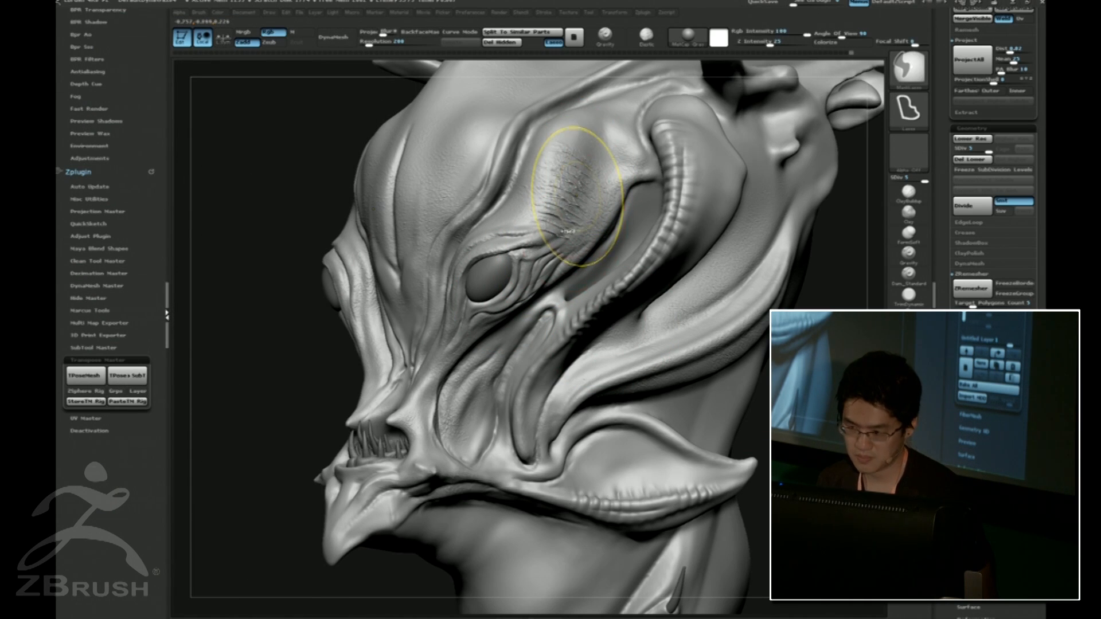
# Set the stroke to DragRect and try stamping the leathery alpha on the brow, undoing both stamps.
pyautogui.click(903, 126)
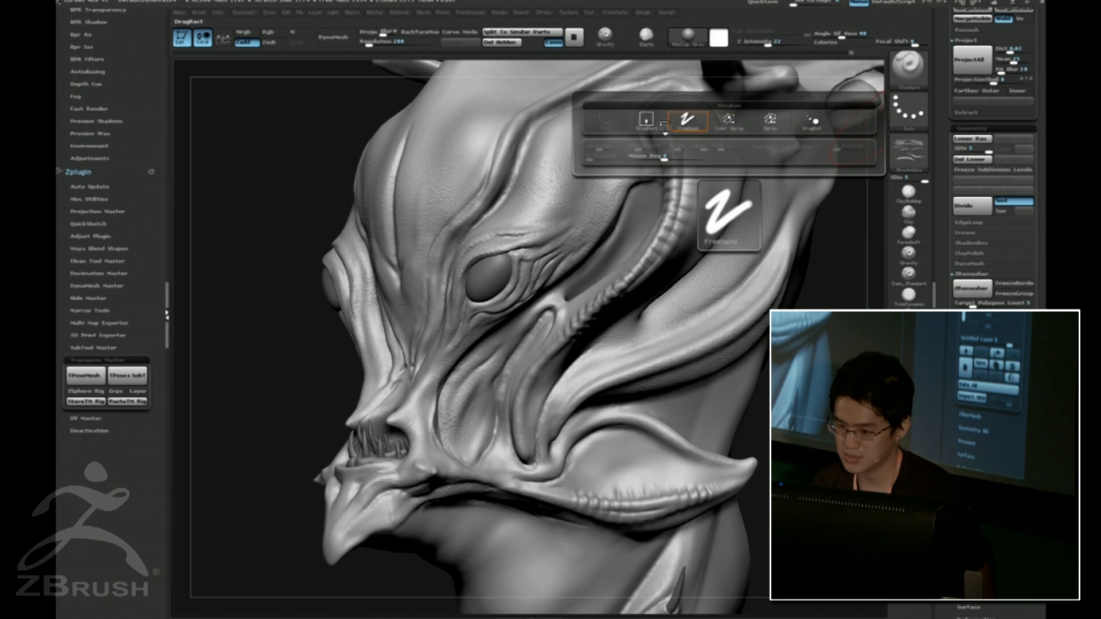
pyautogui.click(646, 119)
pyautogui.moveTo(539, 241); pyautogui.dragTo(568, 153)
pyautogui.hotkey('ctrl', 'z')
pyautogui.moveTo(564, 227); pyautogui.dragTo(576, 147)
pyautogui.hotkey('ctrl', 'z')
# Set the Z intensity to 12 and stamp leathery wrinkles across the brow and temple.
pyautogui.press('u')
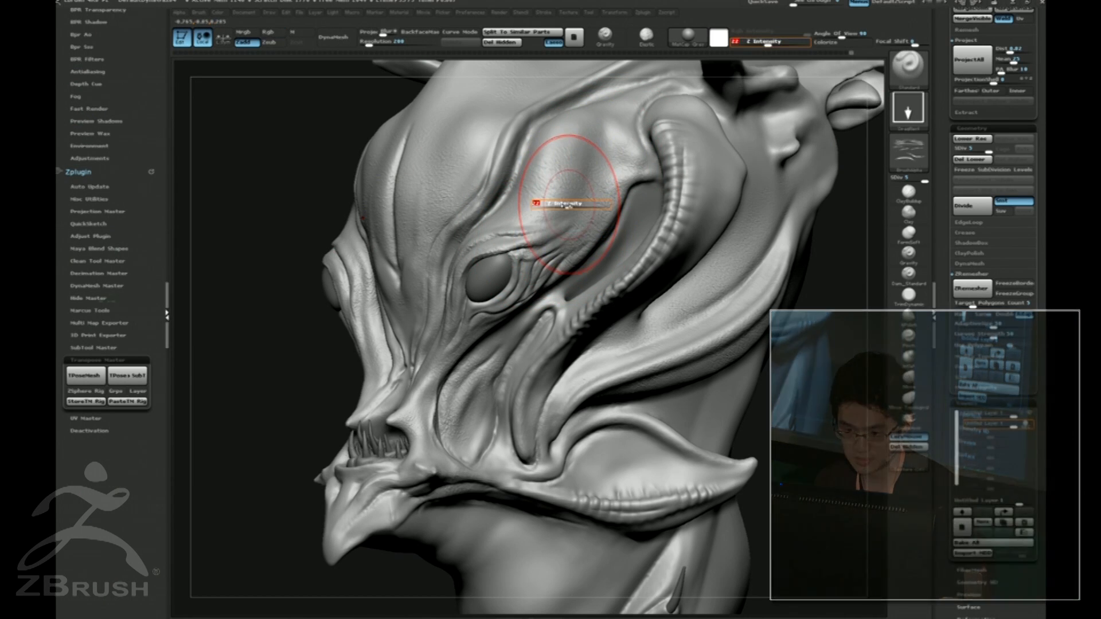
pyautogui.click(541, 203)
pyautogui.moveTo(559, 244)
pyautogui.mouseDown()
pyautogui.moveTo(543, 218)
pyautogui.moveTo(578, 170)
pyautogui.mouseUp()
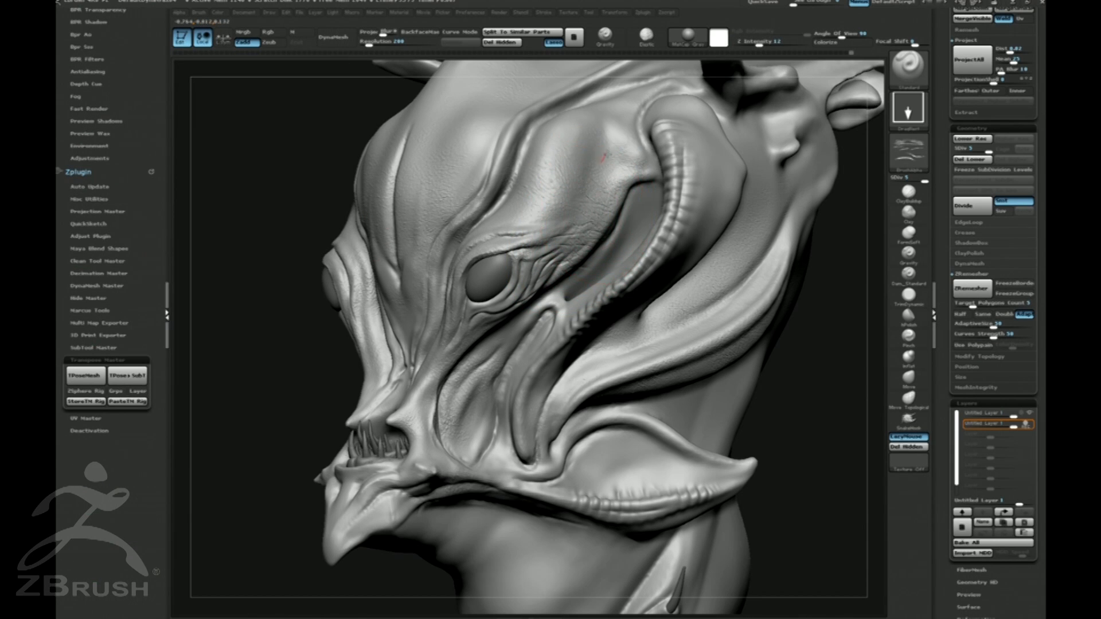
pyautogui.moveTo(616, 196); pyautogui.dragTo(611, 162)
pyautogui.moveTo(611, 232); pyautogui.dragTo(595, 222)
pyautogui.moveTo(797, 374)
pyautogui.keyDown('alt'); pyautogui.mouseDown()
pyautogui.moveTo(730, 361)
pyautogui.moveTo(670, 396)
pyautogui.mouseUp(); pyautogui.keyUp('alt')
pyautogui.press('s')
pyautogui.moveTo(507, 211); pyautogui.dragTo(500, 212)
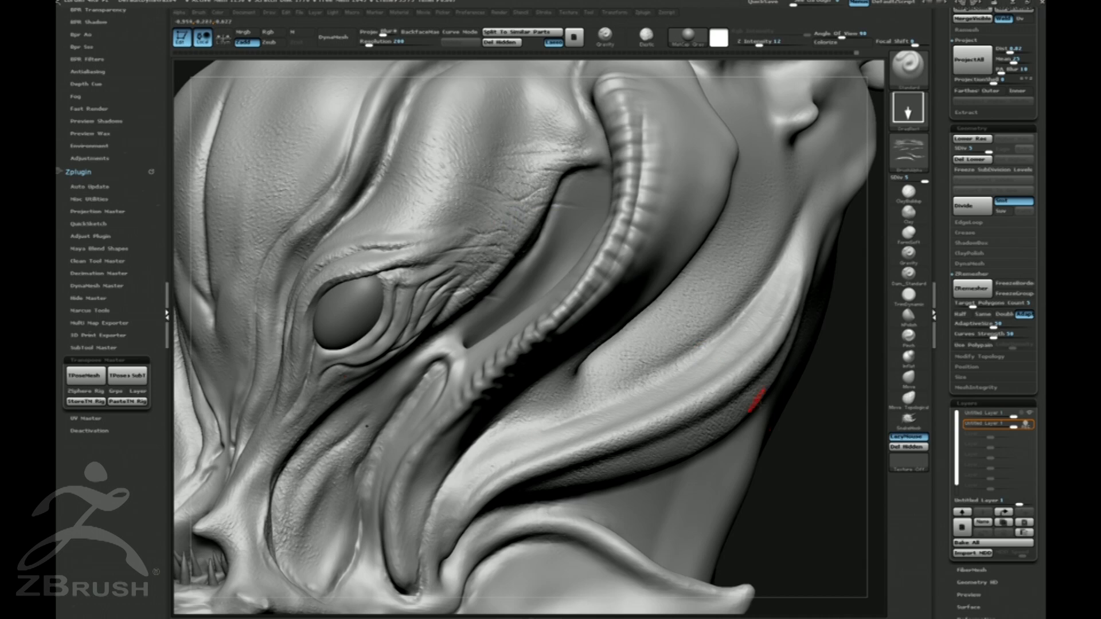
# Sharpen the wrinkles behind the eye with the Dam_Standard brush.
pyautogui.moveTo(793, 438); pyautogui.dragTo(766, 427)
pyautogui.press('shift')
pyautogui.press('5')
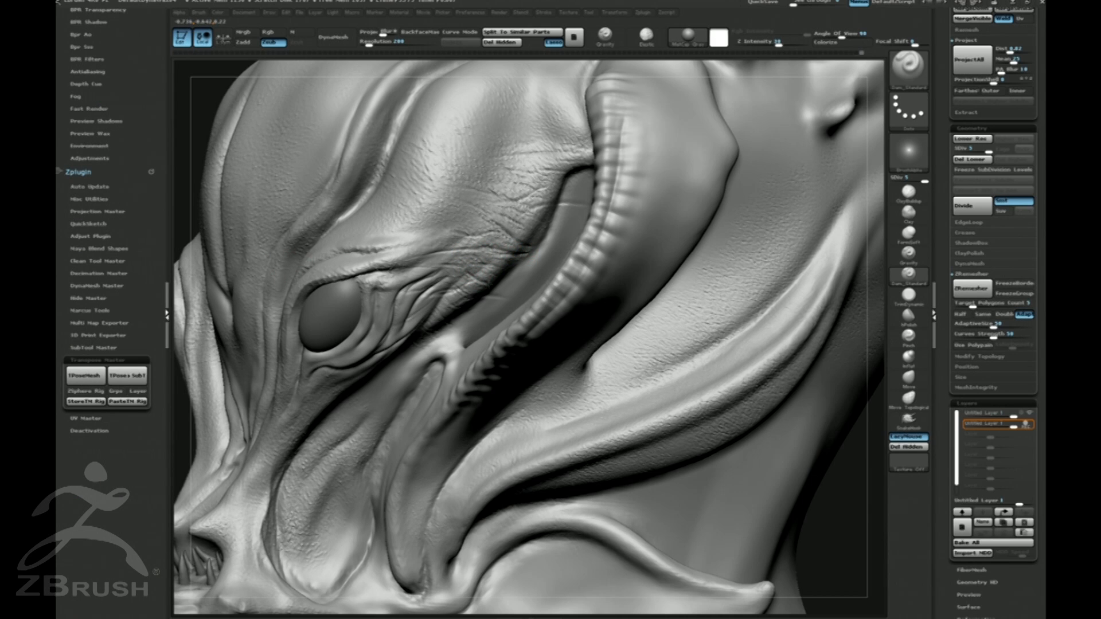
# Select the Gravity brush, lower its intensity, assign Alpha 01 and deepen the wrinkles behind the eye.
pyautogui.press('b')
pyautogui.press('g')
pyautogui.press('r')
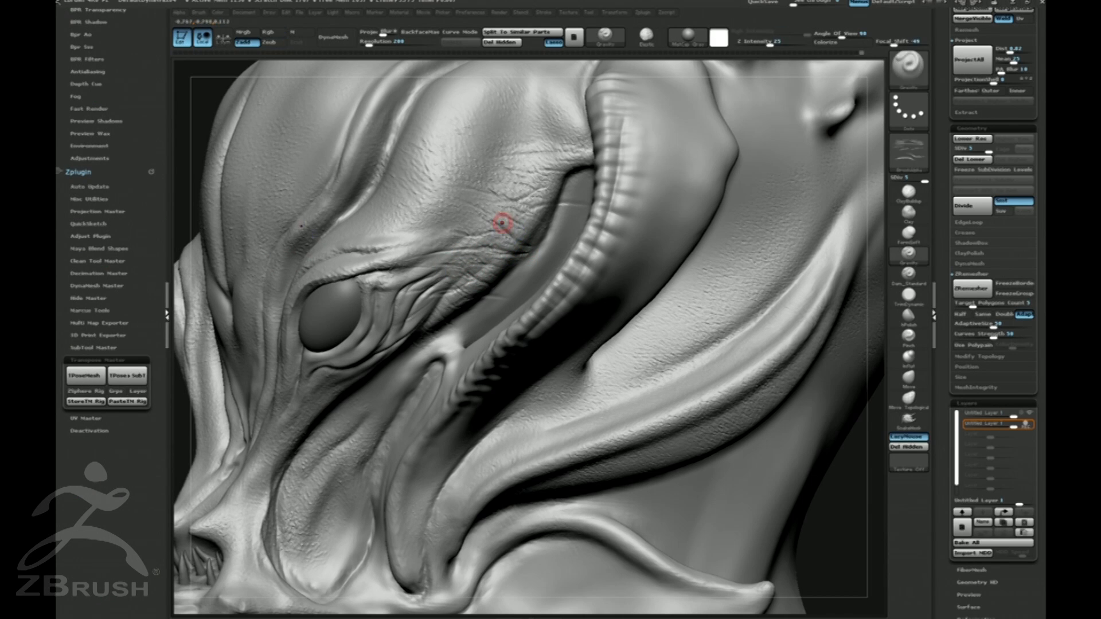
pyautogui.press('u')
pyautogui.moveTo(525, 234); pyautogui.dragTo(534, 230)
pyautogui.click(906, 154)
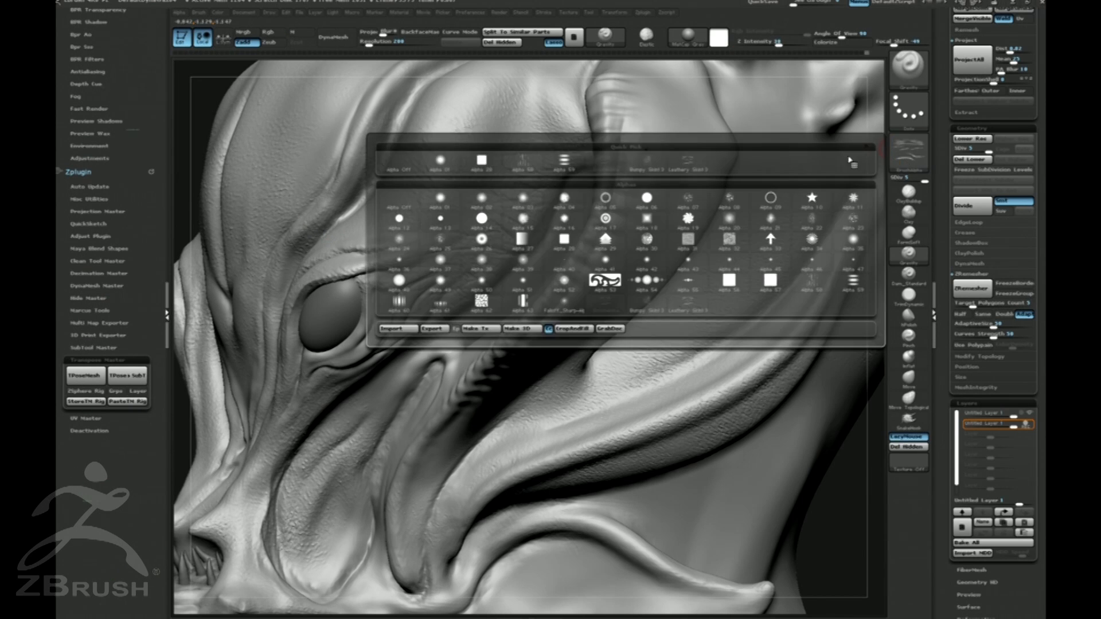
pyautogui.click(437, 161)
pyautogui.press('shift')
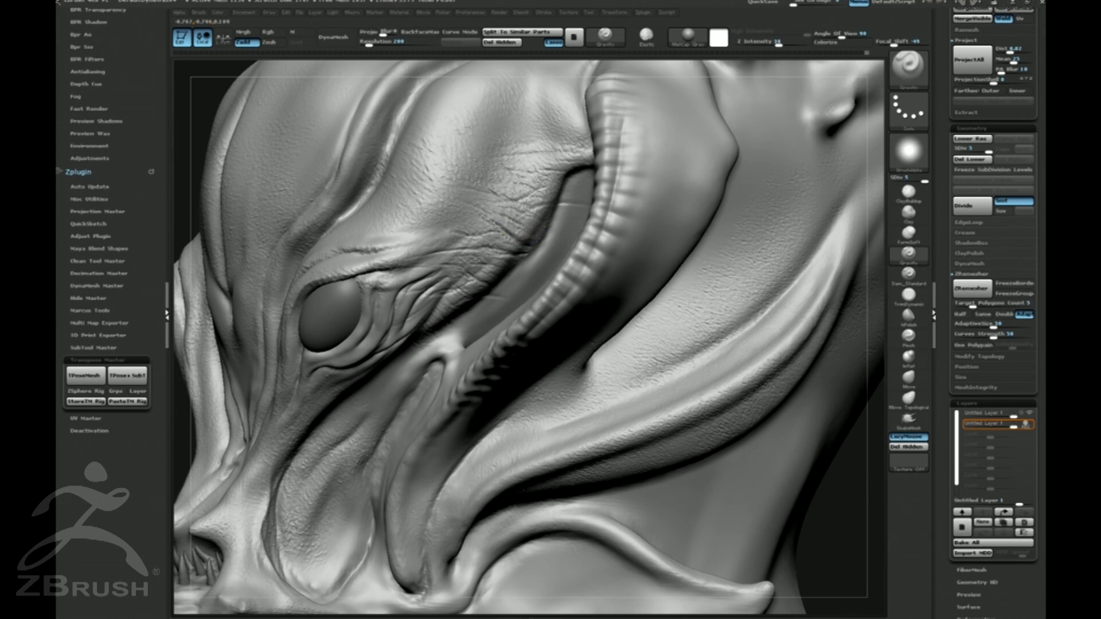
pyautogui.moveTo(510, 234)
pyautogui.mouseDown()
pyautogui.moveTo(530, 241)
pyautogui.moveTo(491, 249)
pyautogui.moveTo(478, 272)
pyautogui.mouseUp()
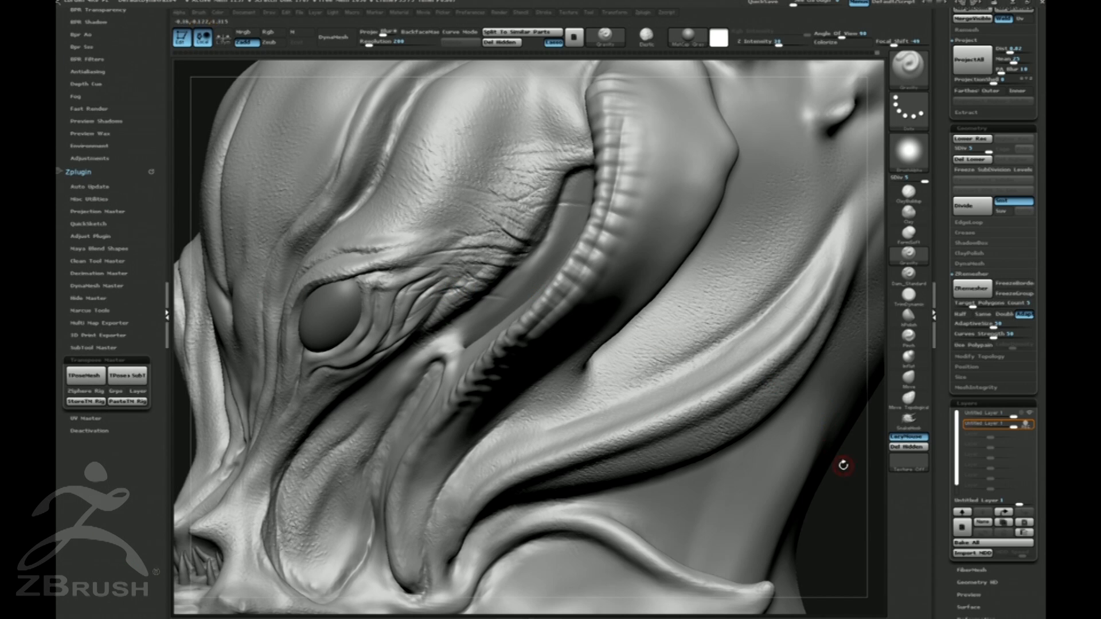
pyautogui.moveTo(842, 465); pyautogui.dragTo(504, 308)
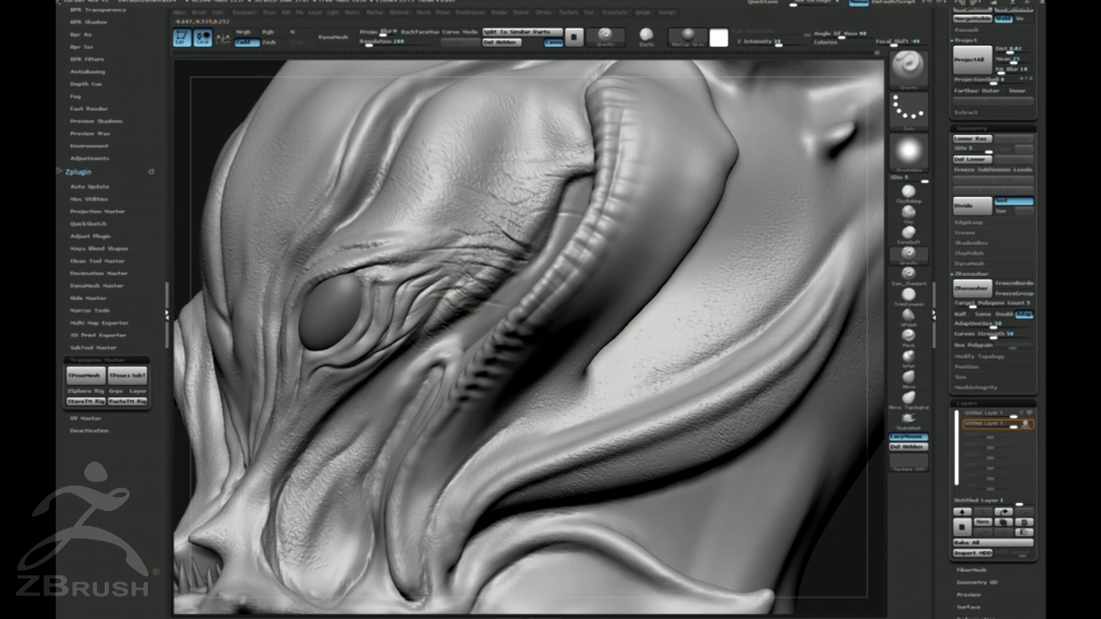
pyautogui.press('b')
pyautogui.press('d')
pyautogui.press('s')
pyautogui.press('b')
pyautogui.press('f')
pyautogui.press('s')
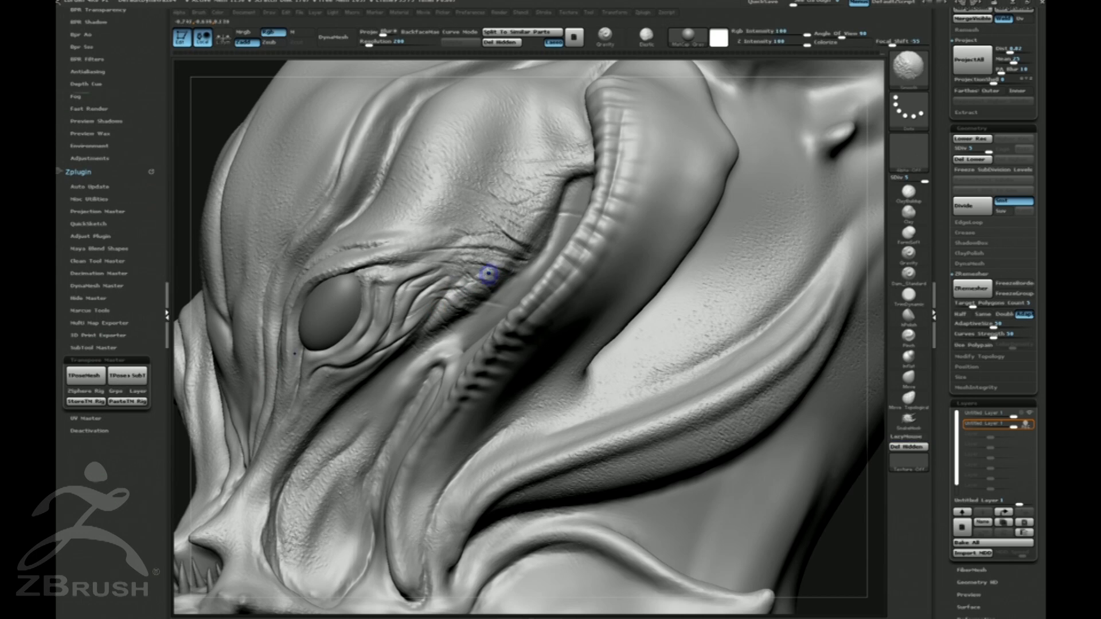
pyautogui.press('b')
pyautogui.press('g')
pyautogui.press('v')
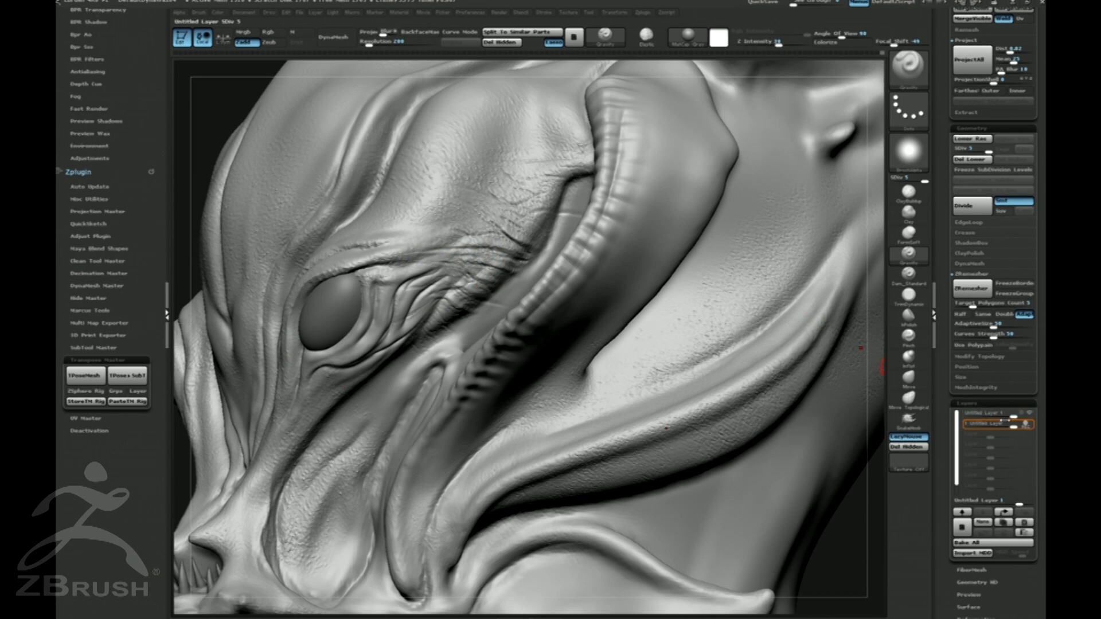
# Lower the wrinkle layer's intensity to 0.4857 while its recording is off, and resume recording.
pyautogui.click(1026, 424)
pyautogui.moveTo(1025, 426)
pyautogui.mouseDown()
pyautogui.moveTo(998, 427)
pyautogui.moveTo(1024, 428)
pyautogui.mouseUp()
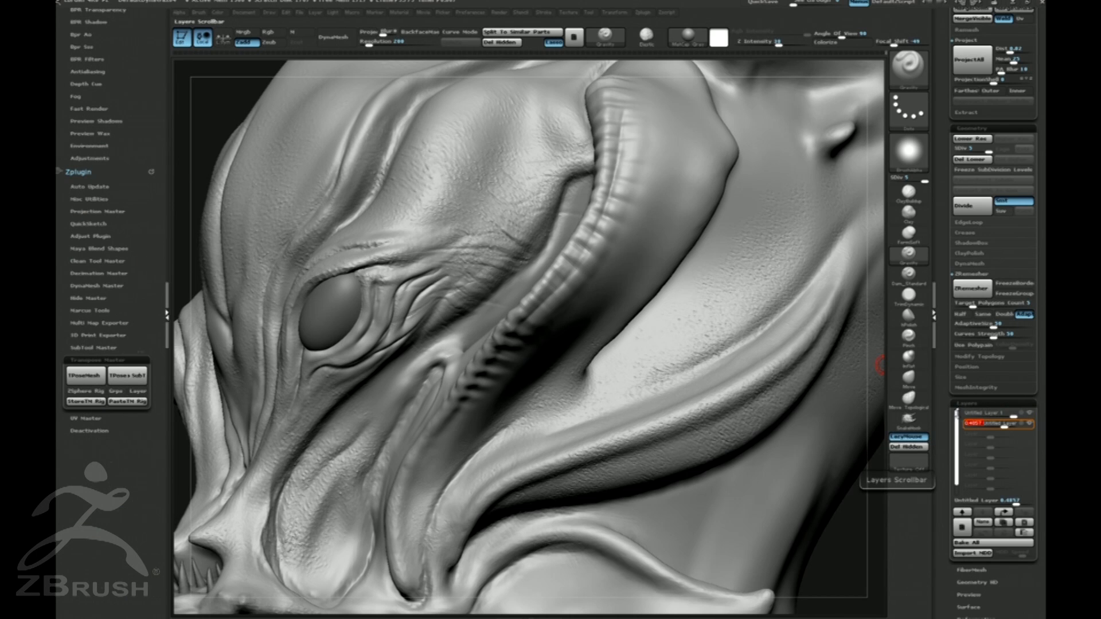
pyautogui.click(1022, 424)
# Select the Dam_Standard brush, stop recording the wrinkle layer and add a new layer for further details.
pyautogui.press('b')
pyautogui.press('d')
pyautogui.press('s')
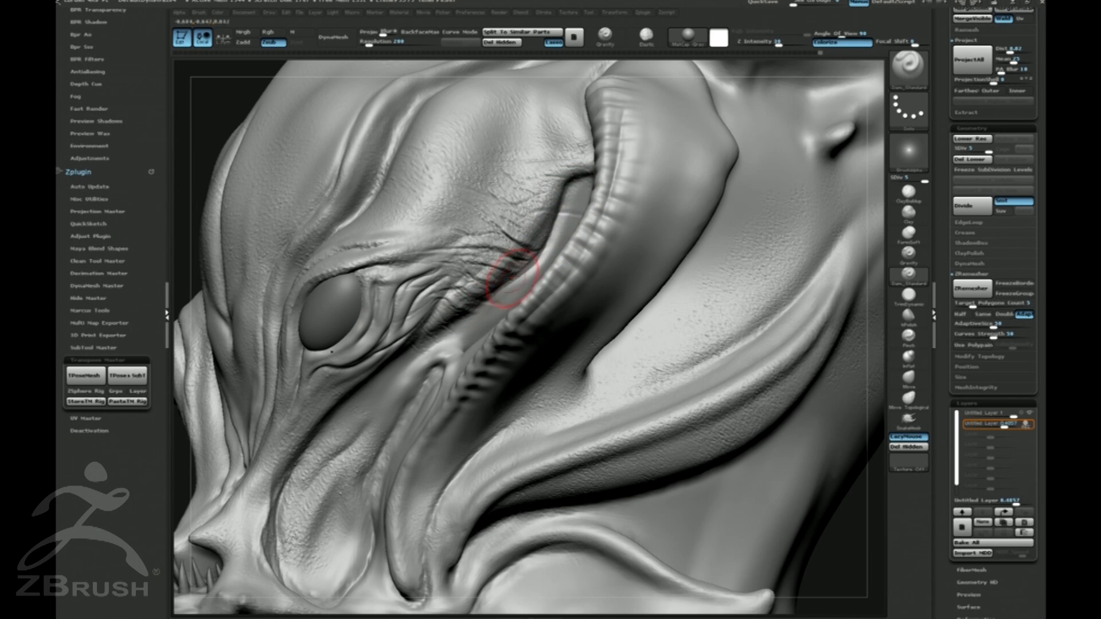
pyautogui.moveTo(855, 518)
pyautogui.keyDown('alt'); pyautogui.mouseDown()
pyautogui.moveTo(842, 416)
pyautogui.moveTo(817, 449)
pyautogui.moveTo(757, 335)
pyautogui.moveTo(833, 352)
pyautogui.mouseUp(); pyautogui.keyUp('alt')
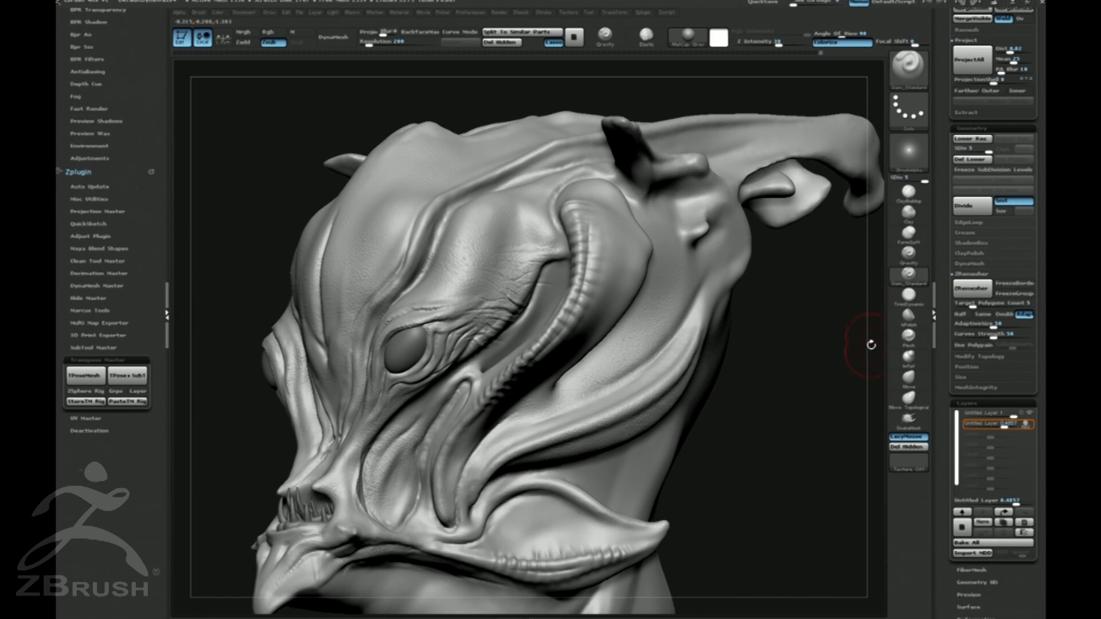
pyautogui.click(1026, 424)
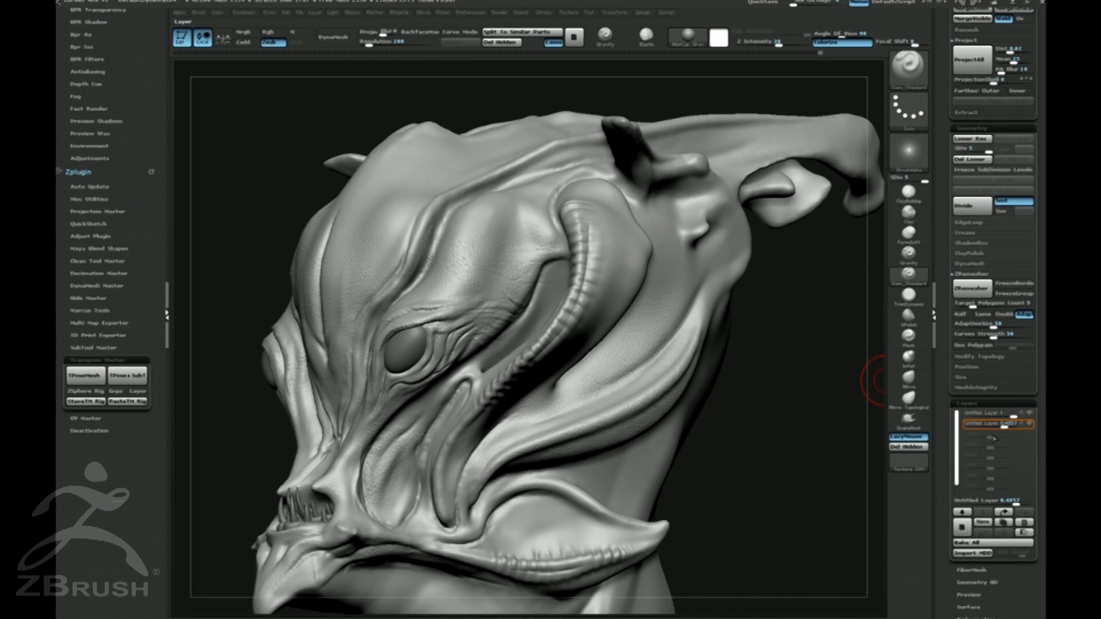
pyautogui.click(962, 527)
# Sculpt a few small bumps on the nose bridge between the eyes and a crease beside the inner eye.
pyautogui.moveTo(513, 275); pyautogui.dragTo(577, 276)
pyautogui.moveTo(739, 438)
pyautogui.mouseDown()
pyautogui.moveTo(822, 438)
pyautogui.moveTo(612, 300)
pyautogui.moveTo(732, 381)
pyautogui.moveTo(728, 315)
pyautogui.mouseUp()
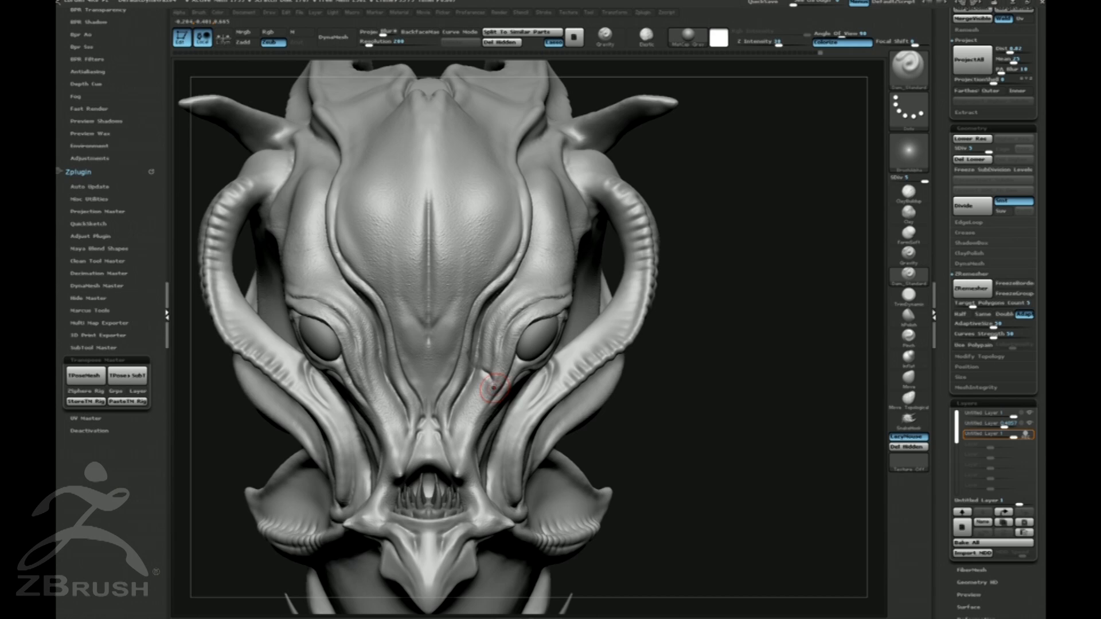
pyautogui.click(406, 362)
pyautogui.press('3')
pyautogui.click(908, 273)
pyautogui.click(908, 232)
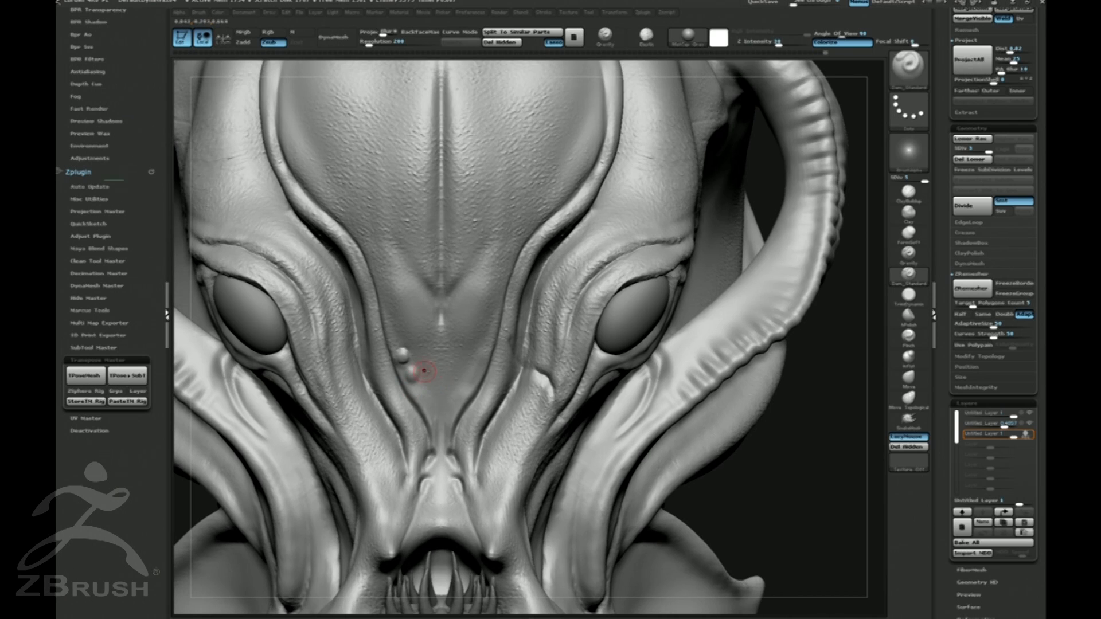
pyautogui.press('3')
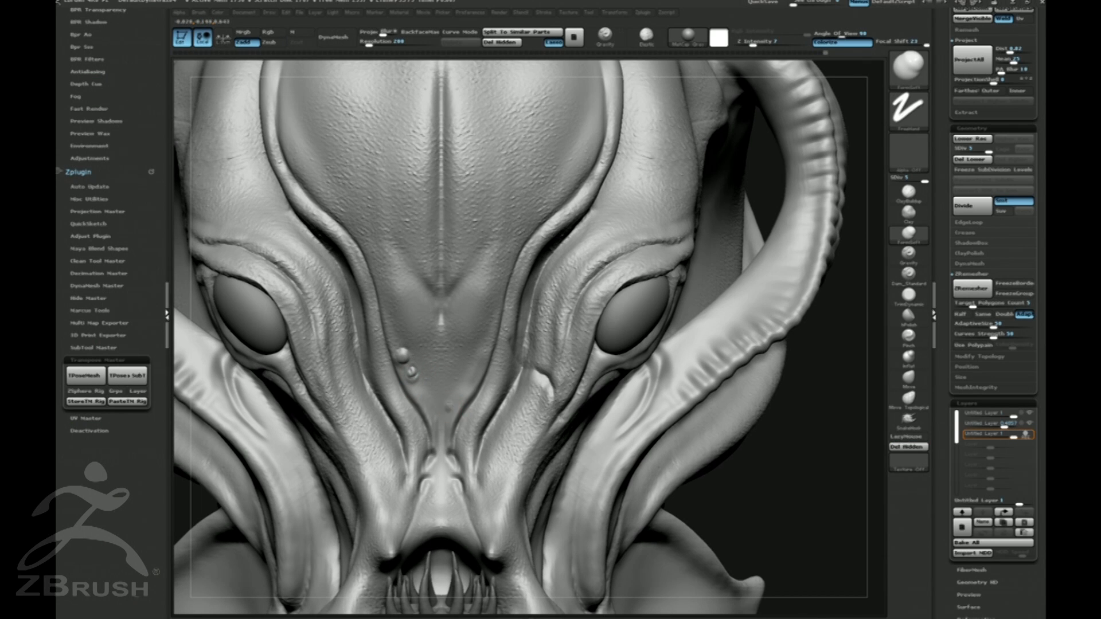
pyautogui.press('5')
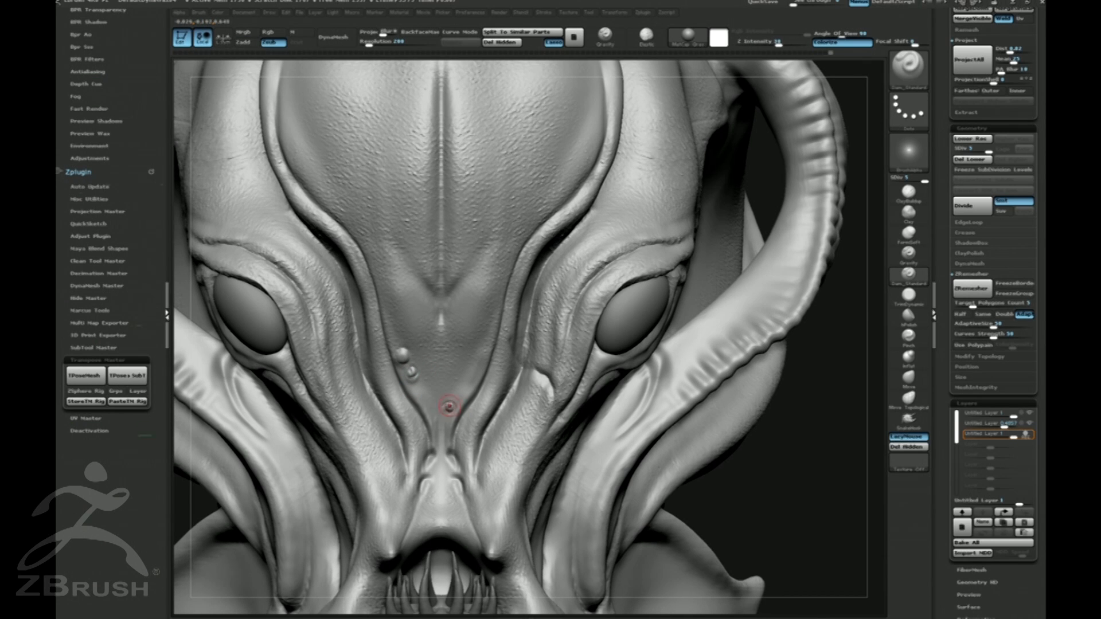
# Add a new layer for shape changes, drop the head to subdivision level 1 and select the SnakeHook brush.
pyautogui.moveTo(751, 474)
pyautogui.keyDown('alt'); pyautogui.mouseDown()
pyautogui.moveTo(813, 265)
pyautogui.moveTo(627, 401)
pyautogui.moveTo(523, 450)
pyautogui.mouseUp(); pyautogui.keyUp('alt')
pyautogui.press('b')
pyautogui.press('s')
pyautogui.press('h')
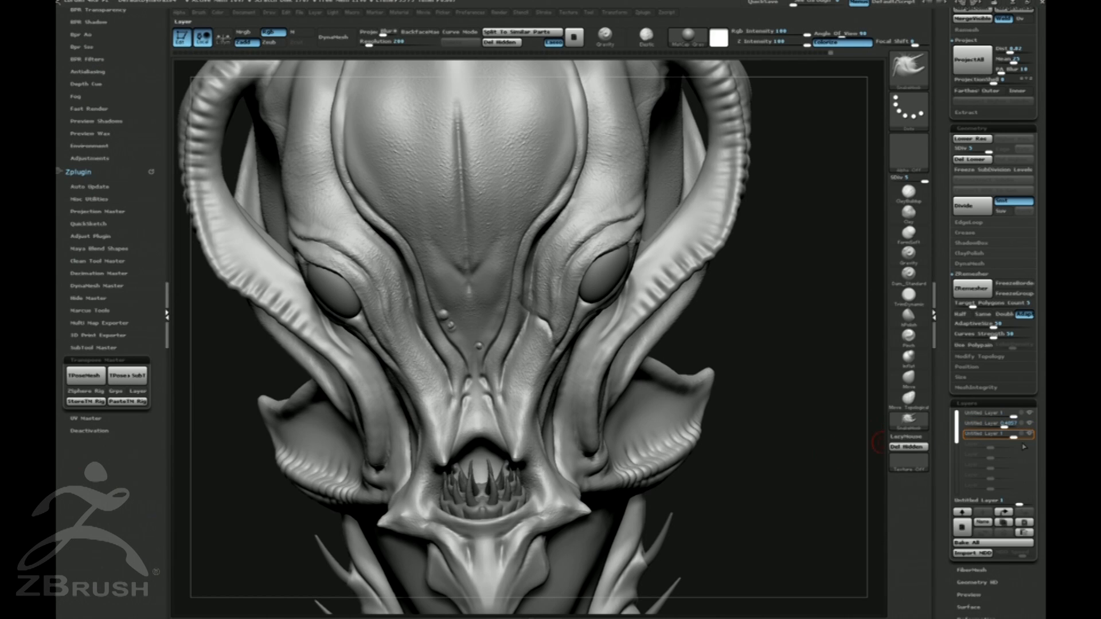
pyautogui.click(962, 527)
pyautogui.keyDown('shift'); pyautogui.moveTo(804, 430); pyautogui.dragTo(823, 376); pyautogui.keyUp('shift')
pyautogui.hotkey('shift', 'd')
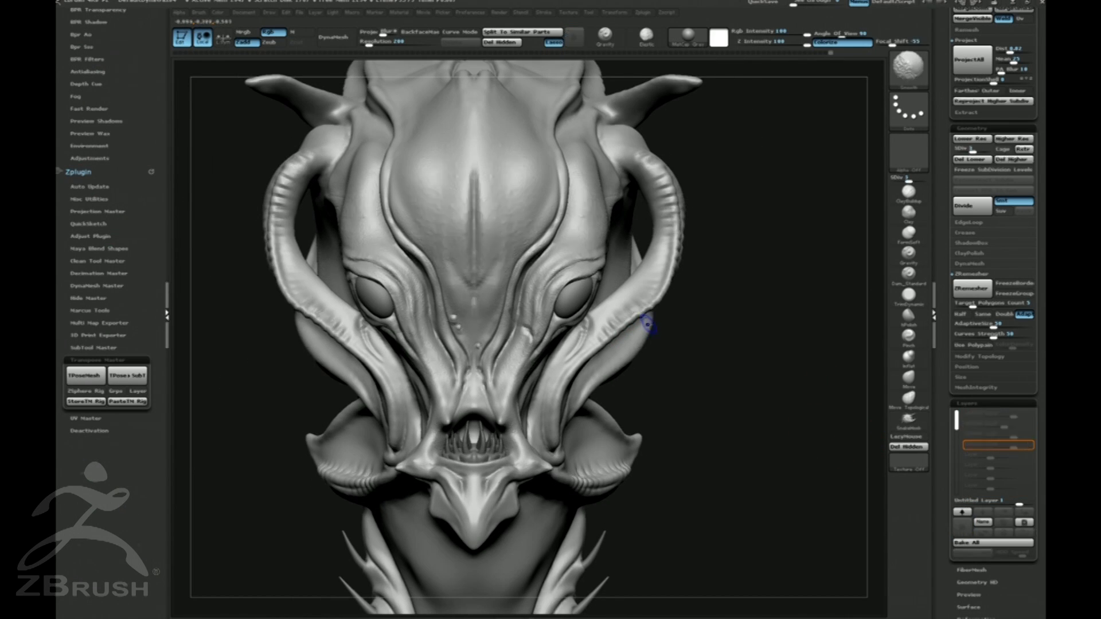
pyautogui.hotkey('shift', 'd')
pyautogui.press('b')
pyautogui.press('s')
pyautogui.press('h')
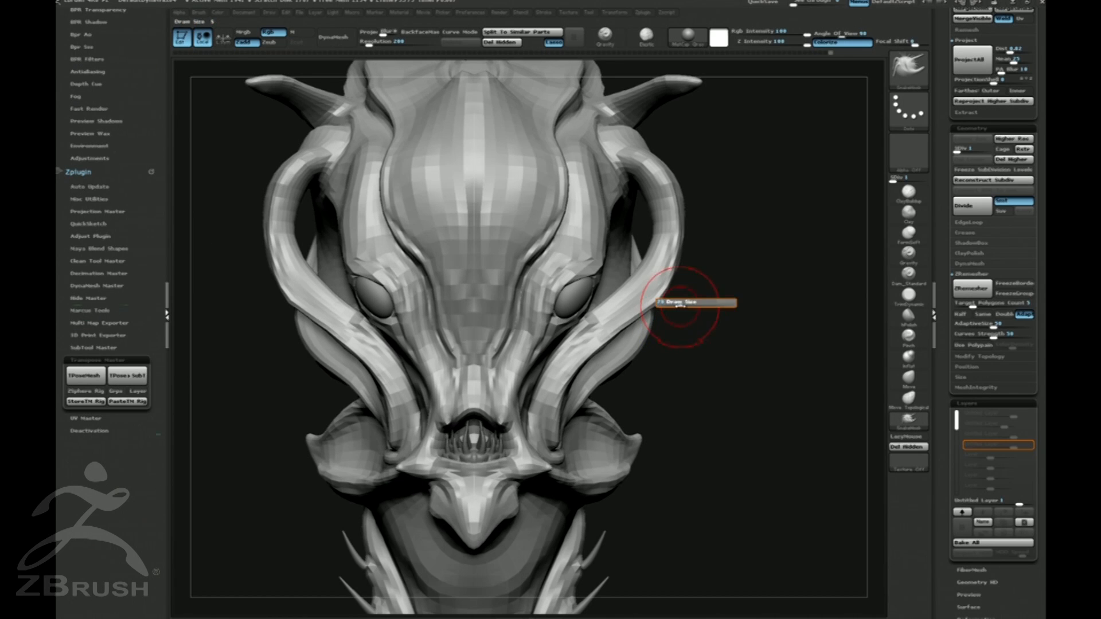
# Adjust the proportions of the head and its curved side tendrils with a large SnakeHook brush.
pyautogui.moveTo(712, 321); pyautogui.dragTo(701, 316)
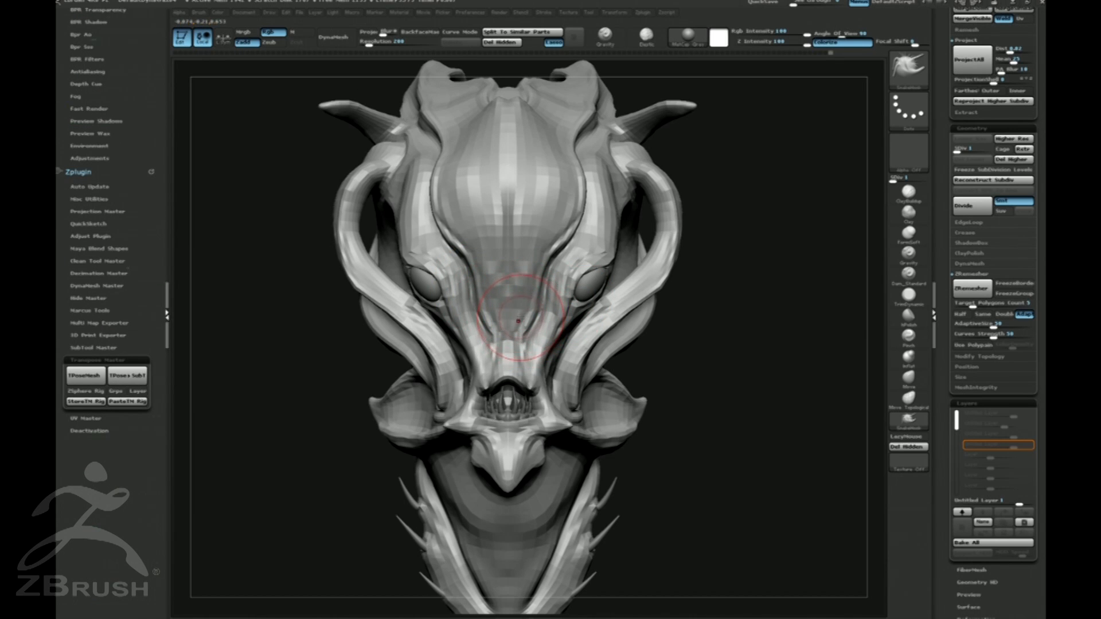
pyautogui.hotkey('ctrl', 'd')
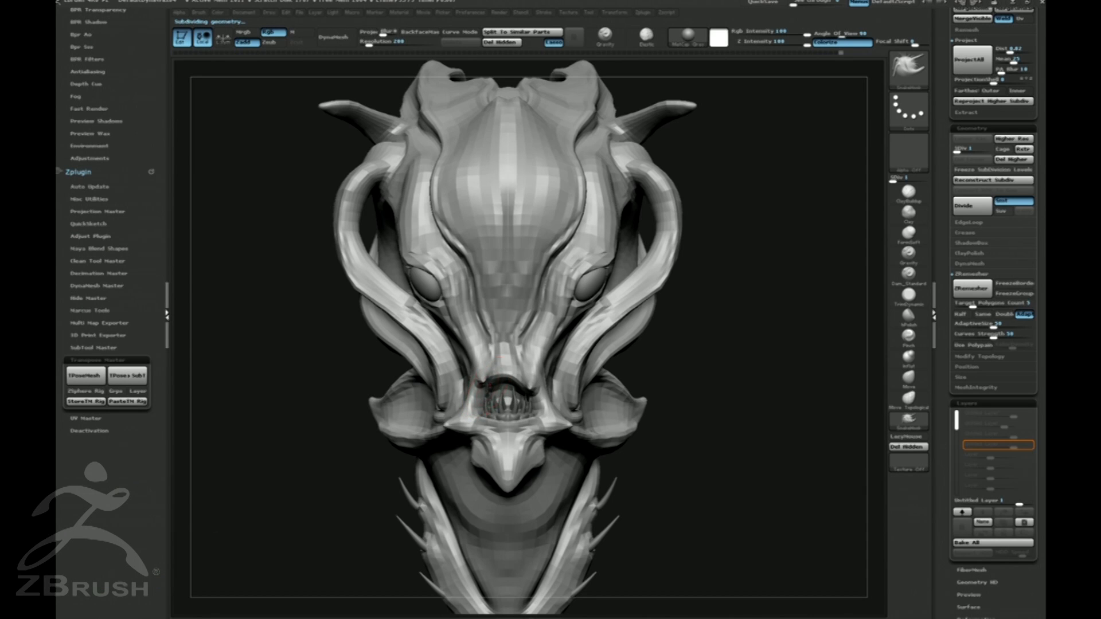
pyautogui.moveTo(740, 372); pyautogui.dragTo(763, 342)
pyautogui.moveTo(763, 341); pyautogui.dragTo(683, 350)
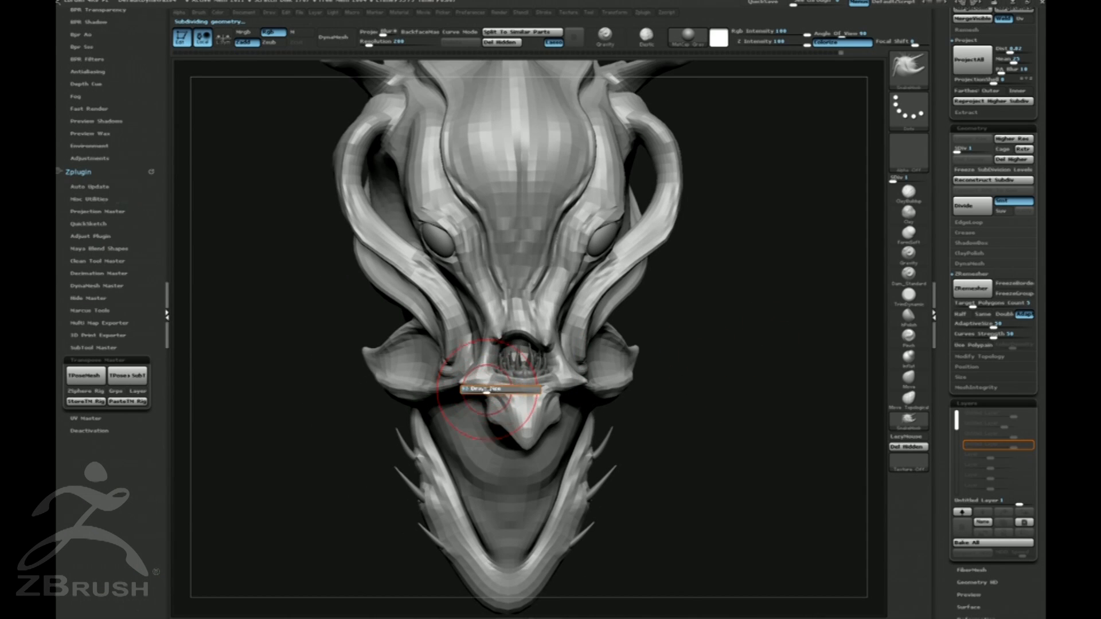
pyautogui.keyDown('shift'); pyautogui.moveTo(562, 372); pyautogui.dragTo(661, 356); pyautogui.keyUp('shift')
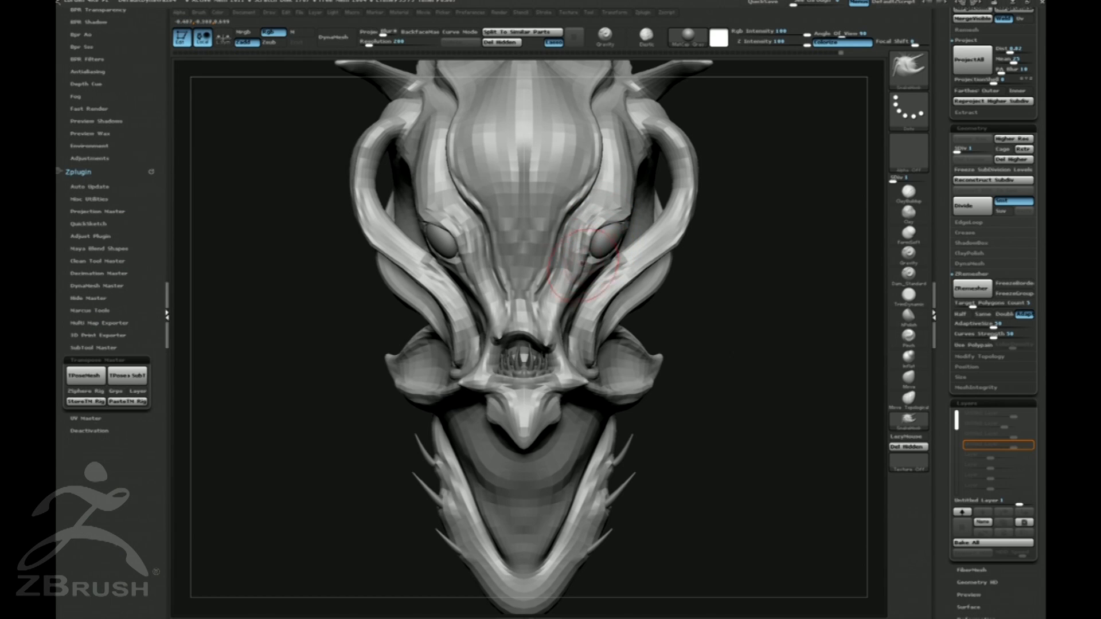
pyautogui.keyDown('alt'); pyautogui.moveTo(716, 155); pyautogui.dragTo(636, 239); pyautogui.keyUp('alt')
pyautogui.press('s')
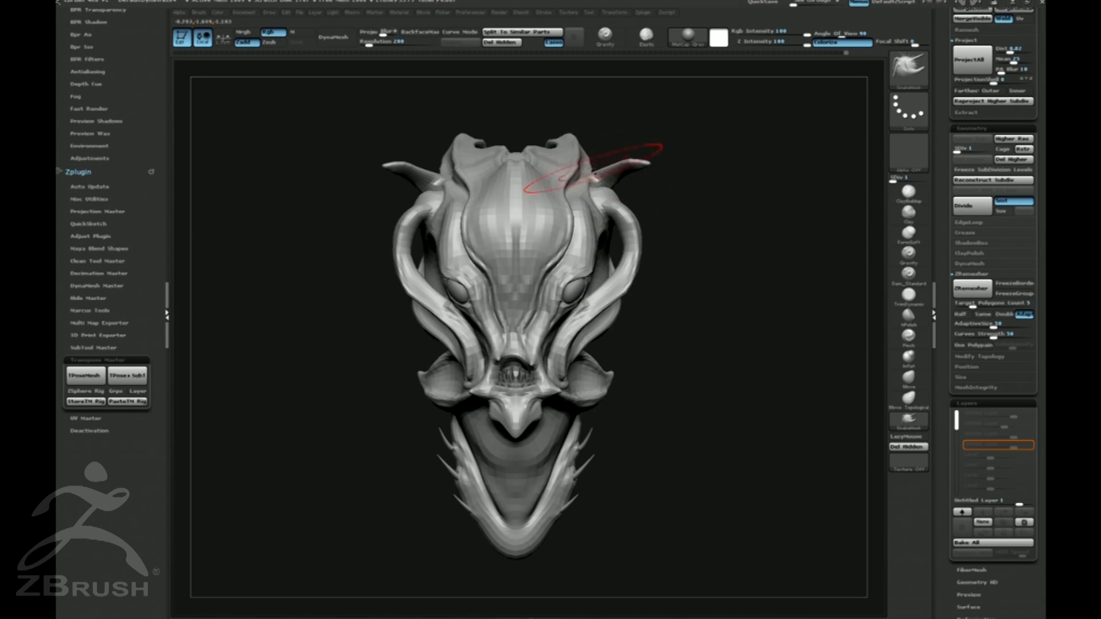
pyautogui.keyDown('alt'); pyautogui.moveTo(744, 164); pyautogui.dragTo(702, 228); pyautogui.keyUp('alt')
pyautogui.press('d')
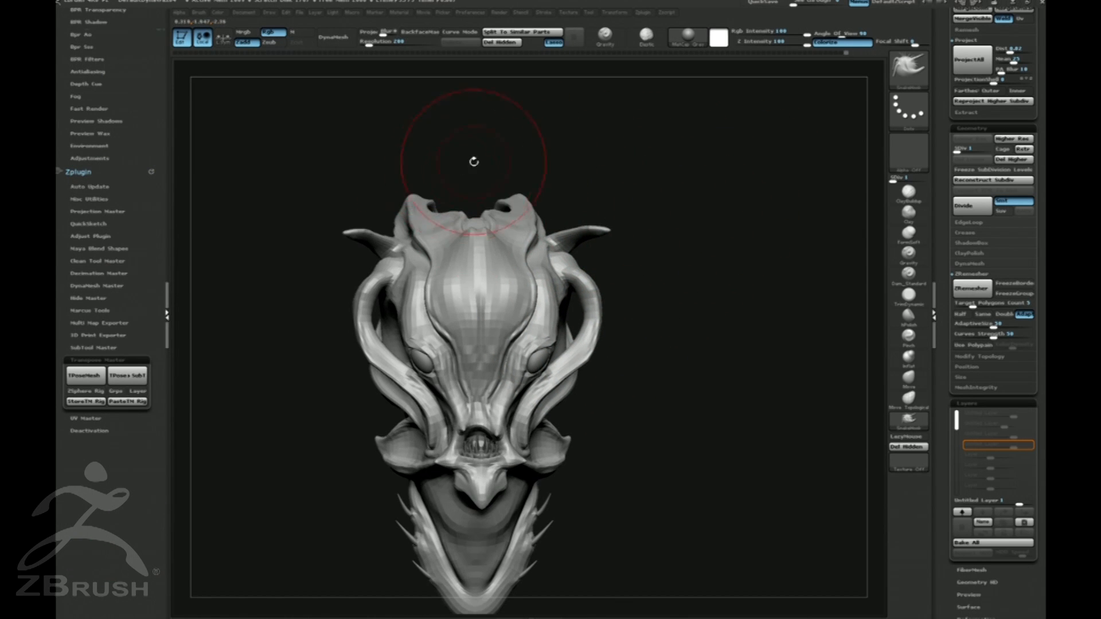
pyautogui.hotkey('shift', 'd')
pyautogui.moveTo(669, 190); pyautogui.dragTo(531, 190)
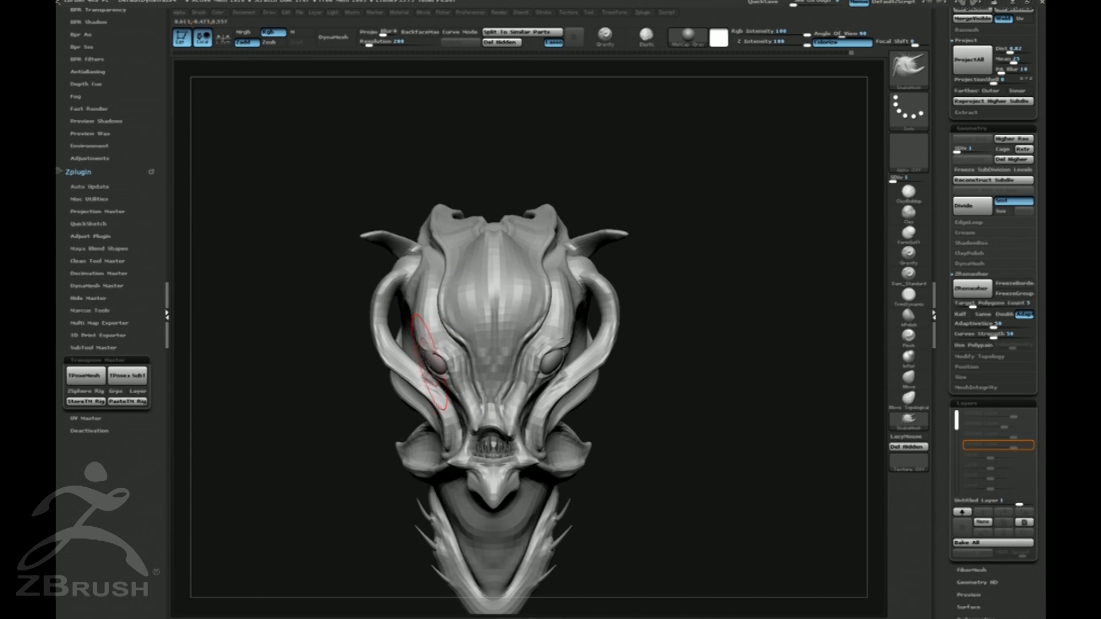
pyautogui.keyDown('alt'); pyautogui.moveTo(709, 327); pyautogui.dragTo(700, 358); pyautogui.keyUp('alt')
pyautogui.moveTo(700, 359); pyautogui.dragTo(727, 377)
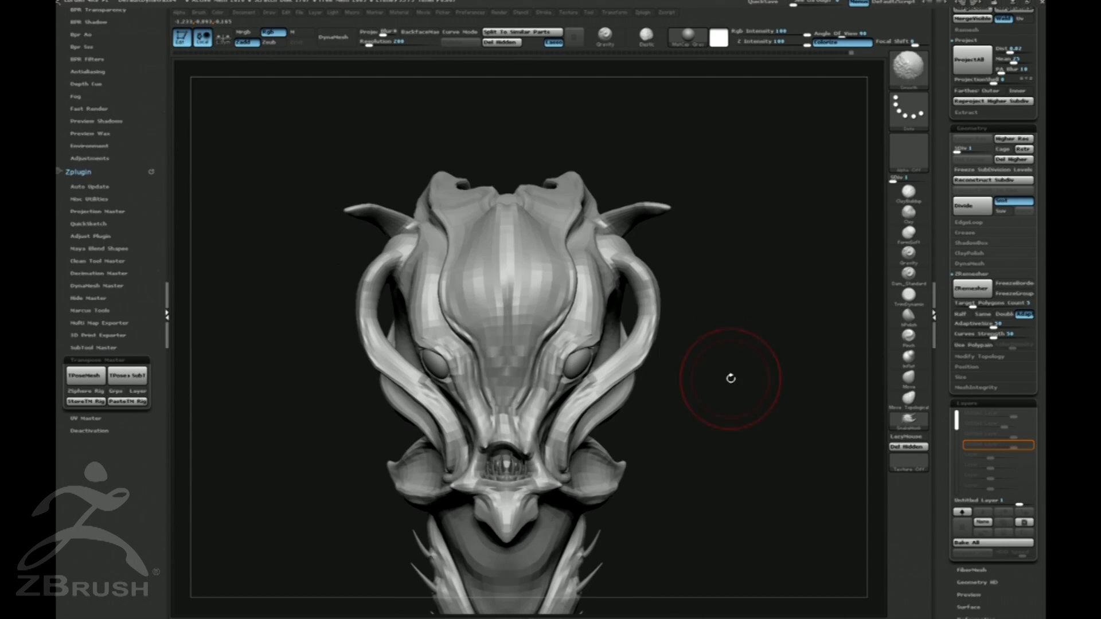
# Return the head to subdivision level 5 and toggle the shape layer off and on to compare the changes.
pyautogui.hotkey('ctrl', 'd')
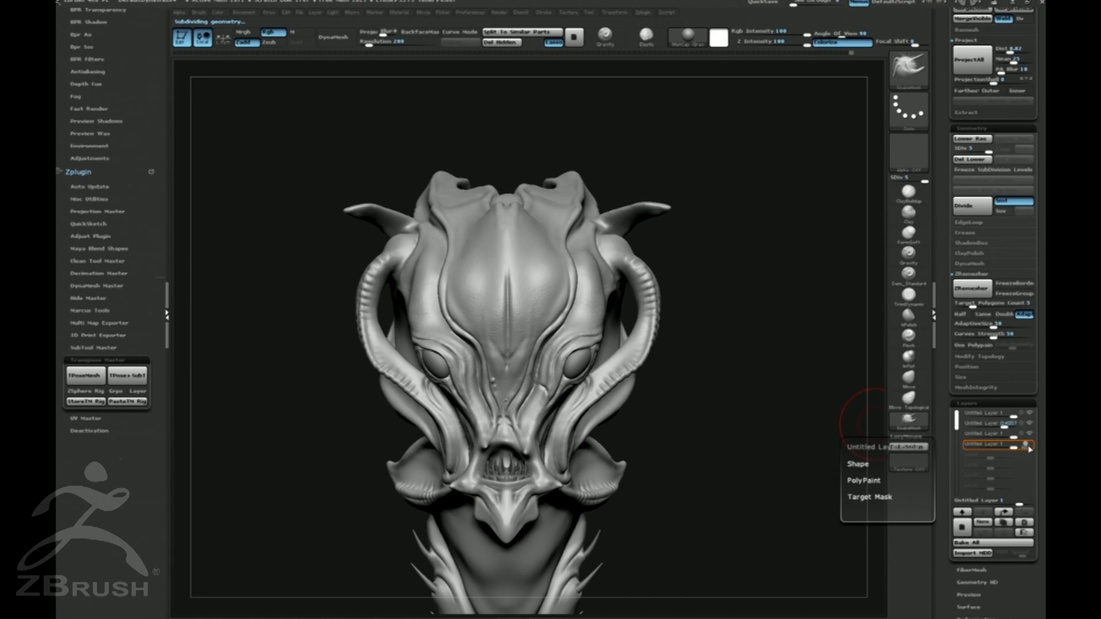
pyautogui.click(1030, 445)
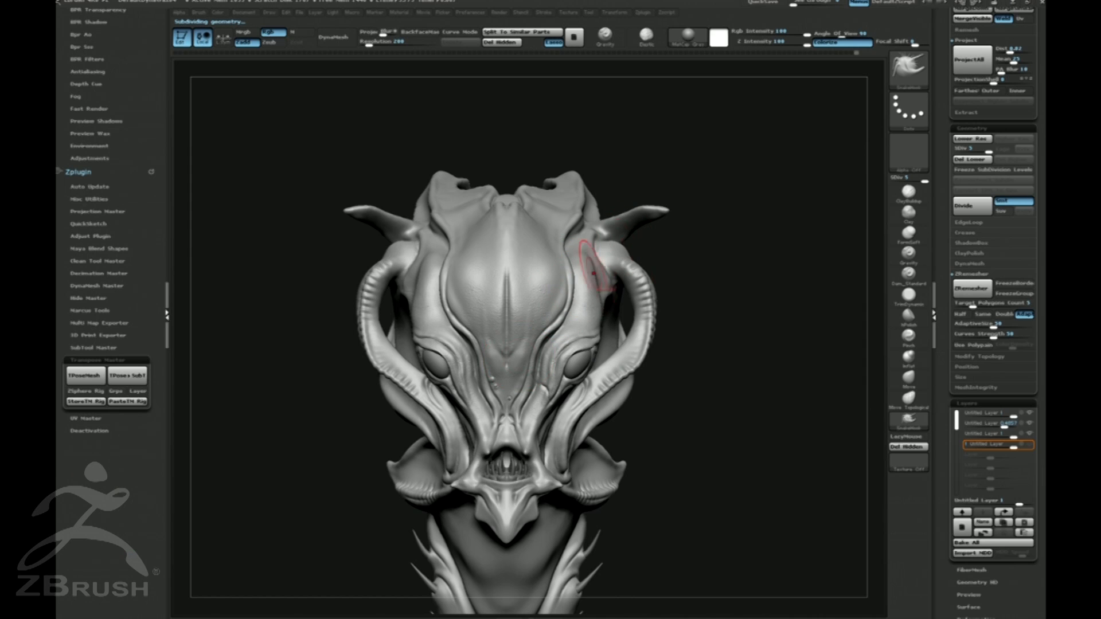
pyautogui.click(1030, 445)
pyautogui.moveTo(775, 436)
pyautogui.keyDown('alt'); pyautogui.mouseDown()
pyautogui.moveTo(772, 294)
pyautogui.moveTo(774, 336)
pyautogui.moveTo(797, 329)
pyautogui.moveTo(782, 417)
pyautogui.mouseUp(); pyautogui.keyUp('alt')
pyautogui.press('s')
pyautogui.keyDown('alt'); pyautogui.moveTo(782, 417); pyautogui.dragTo(814, 339); pyautogui.keyUp('alt')
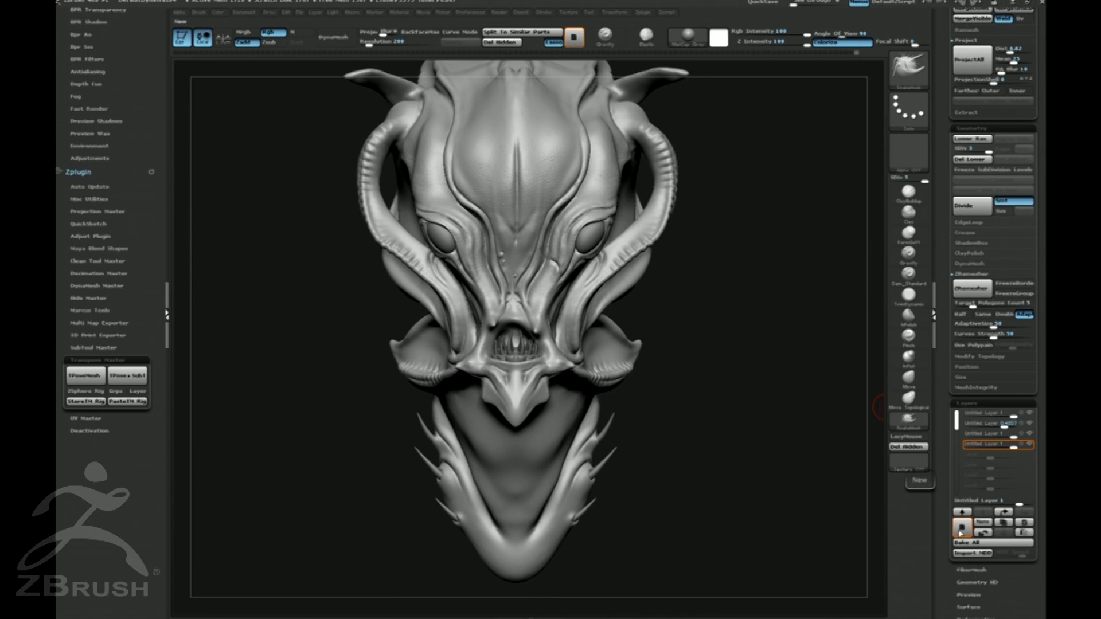
# Save the tool to the desktop, overwriting the existing Dom.ZTL file.
pyautogui.moveTo(1043, 129); pyautogui.dragTo(1010, 237)
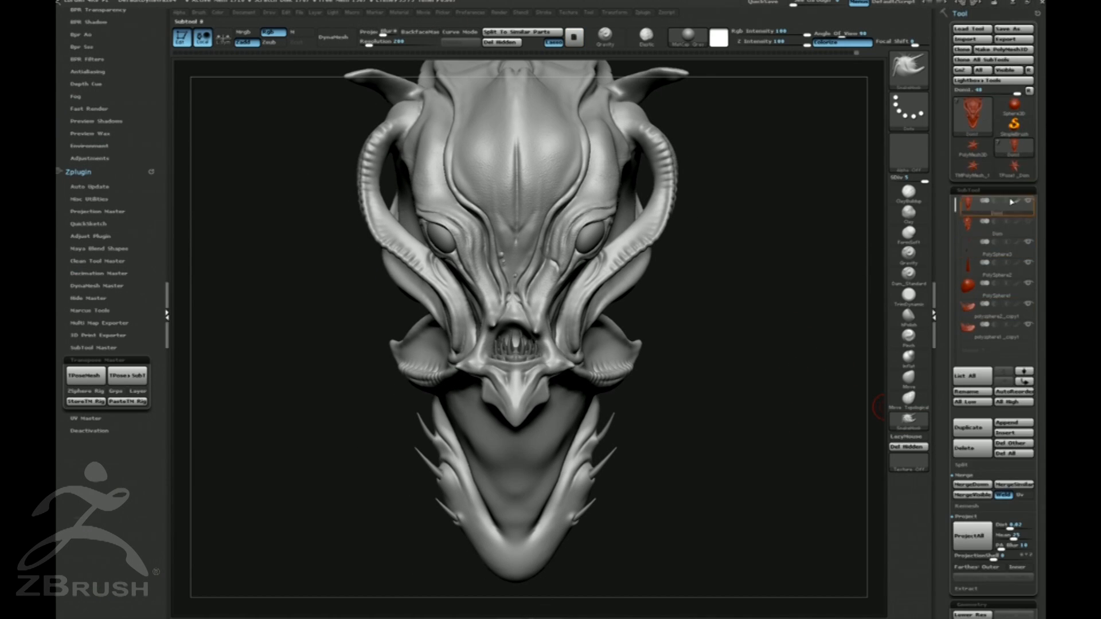
pyautogui.click(1002, 30)
pyautogui.click(300, 147)
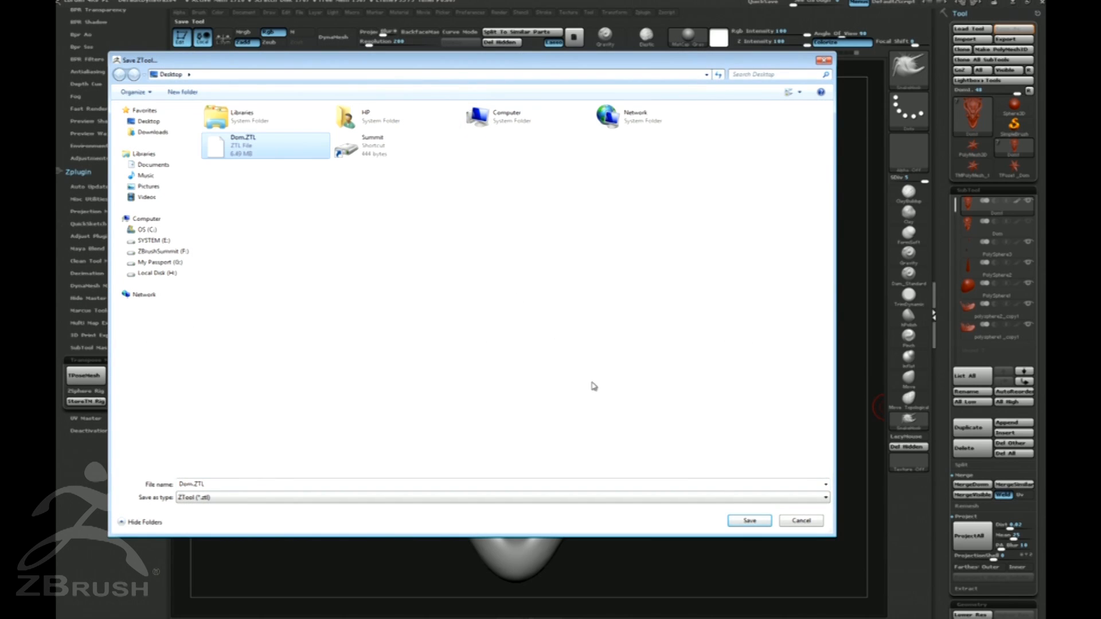
pyautogui.click(754, 522)
pyautogui.click(597, 310)
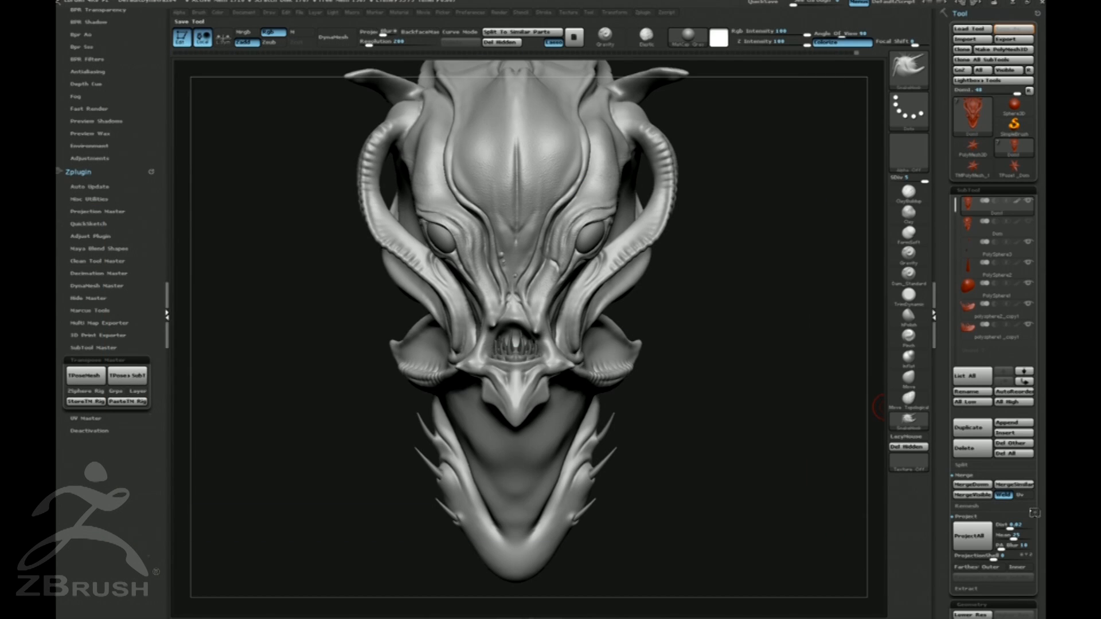
# Add another new layer to the head, and step its subdivision down to level 1 and back to level 5.
pyautogui.scroll(-10, 1039, 509)
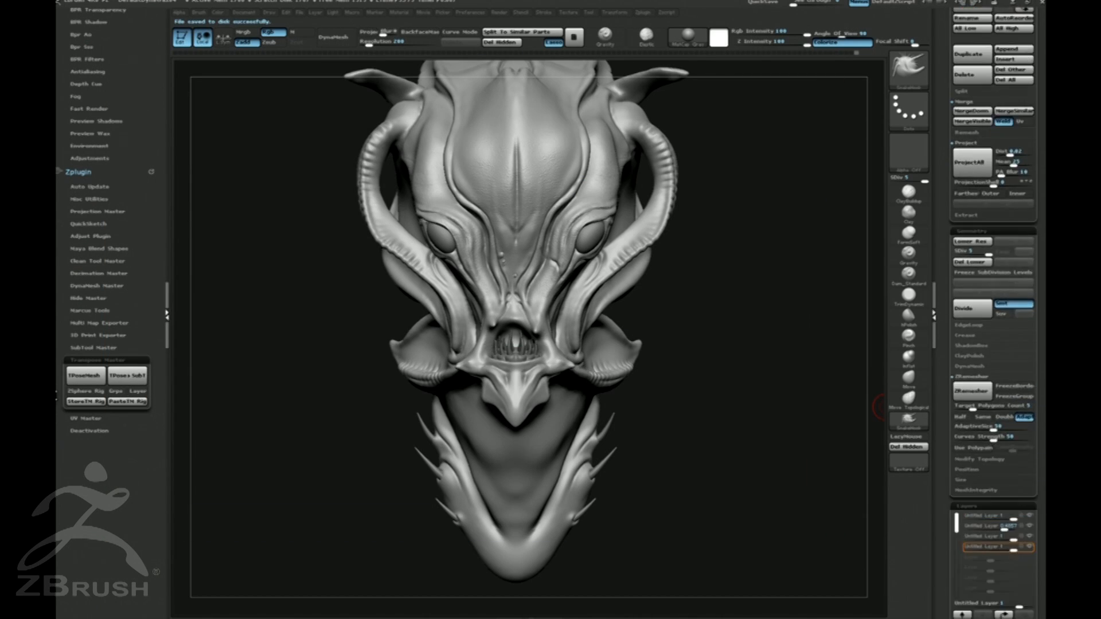
pyautogui.scroll(-4, 1040, 523)
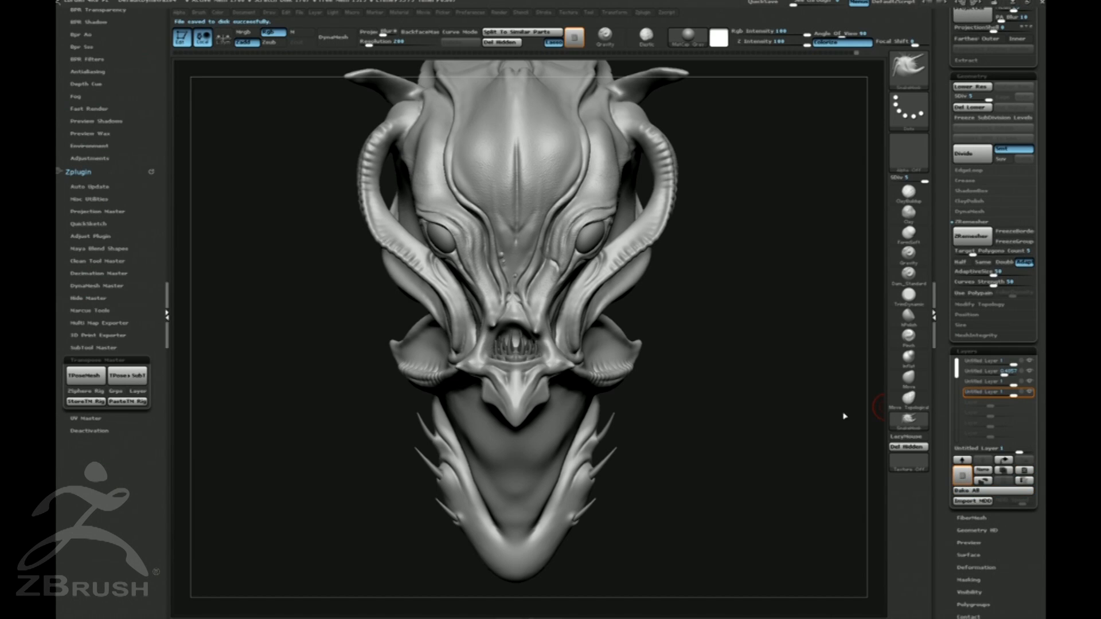
pyautogui.moveTo(713, 308)
pyautogui.mouseDown()
pyautogui.moveTo(793, 277)
pyautogui.moveTo(782, 266)
pyautogui.moveTo(783, 280)
pyautogui.mouseUp()
pyautogui.hotkey('shift', 'd')
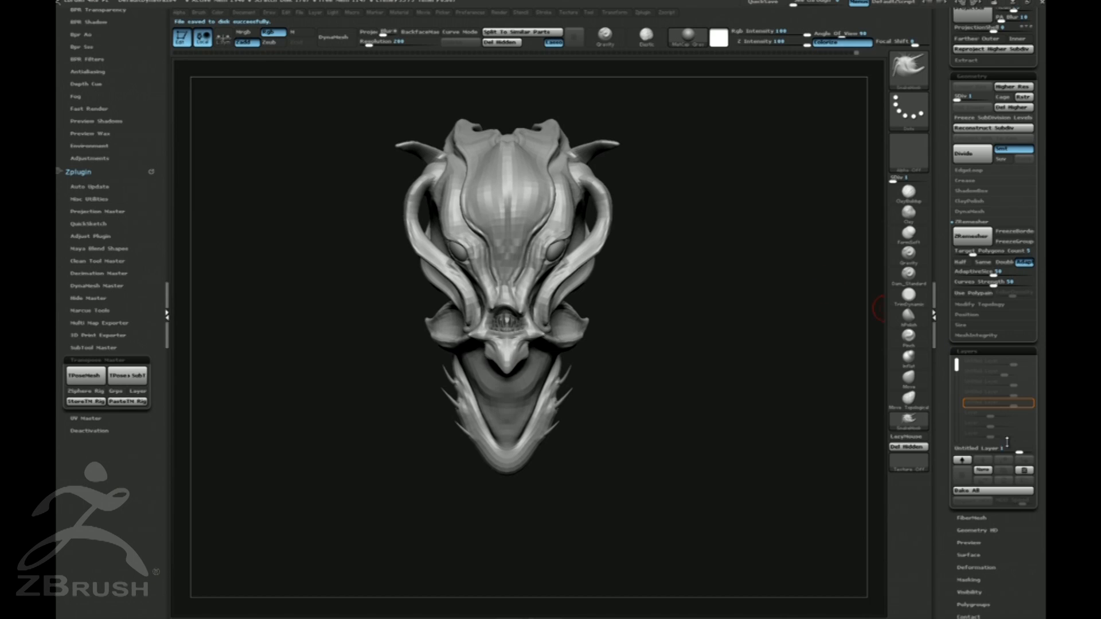
pyautogui.press('d')
pyautogui.press('d')
pyautogui.press('d')
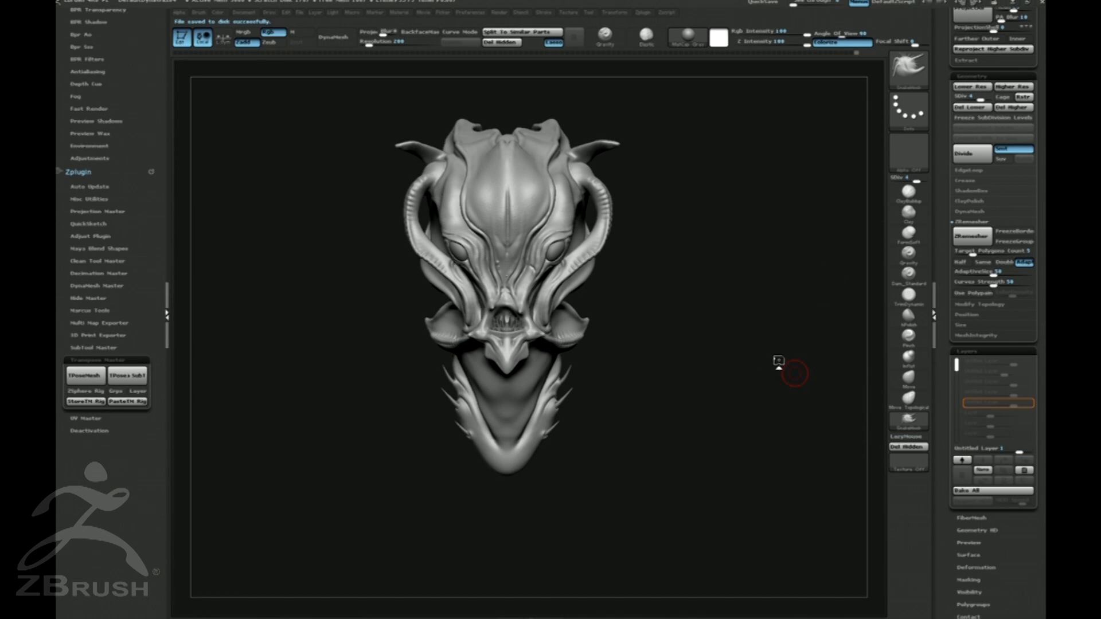
pyautogui.press('d')
pyautogui.moveTo(794, 373); pyautogui.dragTo(797, 340)
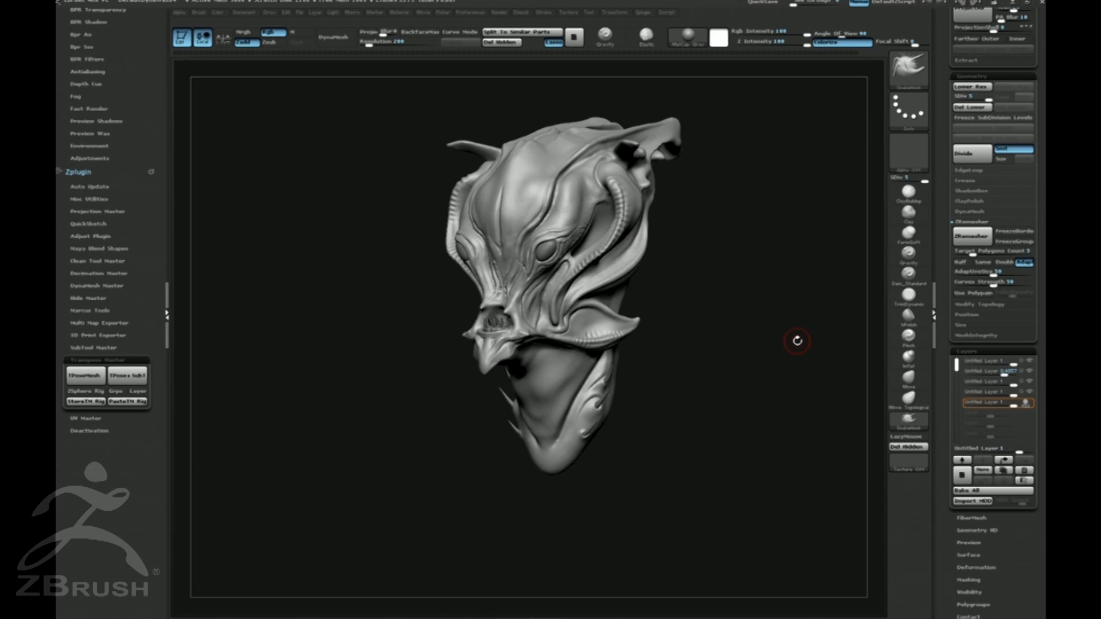
# Select the eye and teeth subtools one after another and add a new layer to each.
pyautogui.keyDown('alt'); pyautogui.click(549, 248); pyautogui.keyUp('alt')
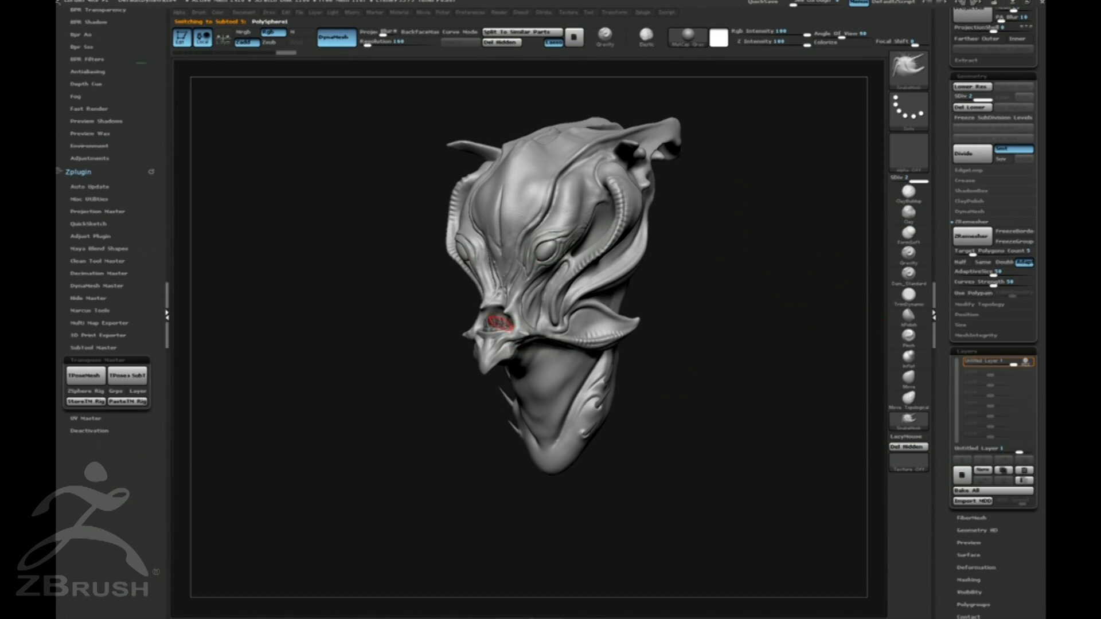
pyautogui.keyDown('alt'); pyautogui.click(499, 322); pyautogui.keyUp('alt')
pyautogui.moveTo(1036, 385); pyautogui.dragTo(1036, 466)
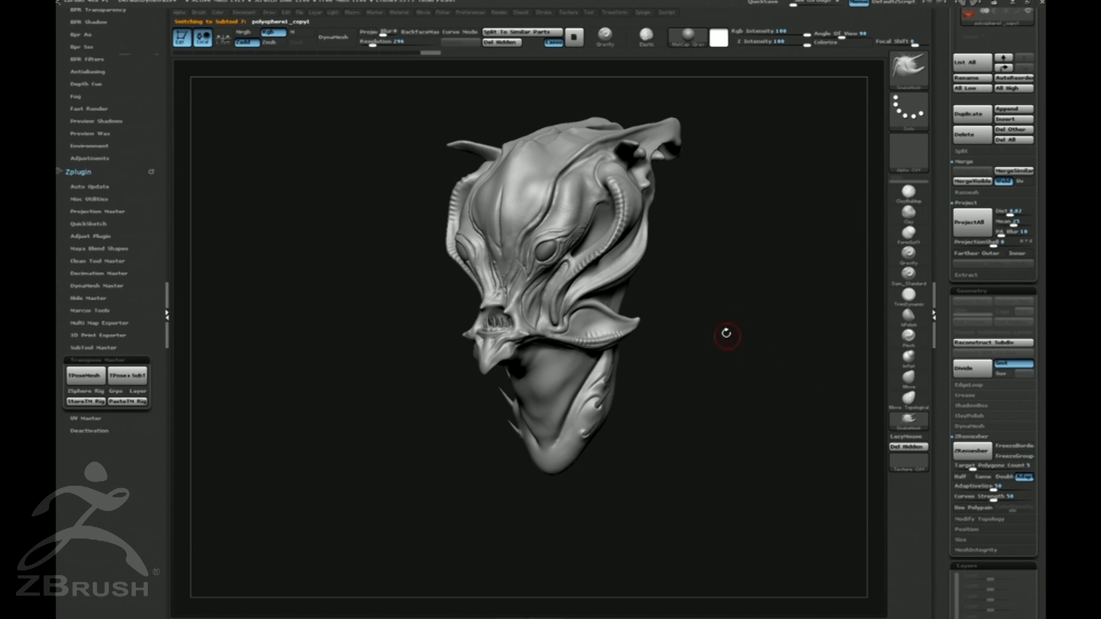
pyautogui.keyDown('alt'); pyautogui.moveTo(735, 345); pyautogui.dragTo(745, 390); pyautogui.keyUp('alt')
pyautogui.moveTo(1036, 440); pyautogui.dragTo(1035, 164)
pyautogui.click(962, 411)
pyautogui.keyDown('alt'); pyautogui.moveTo(371, 364); pyautogui.dragTo(398, 367); pyautogui.keyUp('alt')
pyautogui.hotkey('alt', 's')
pyautogui.hotkey('alt', 's')
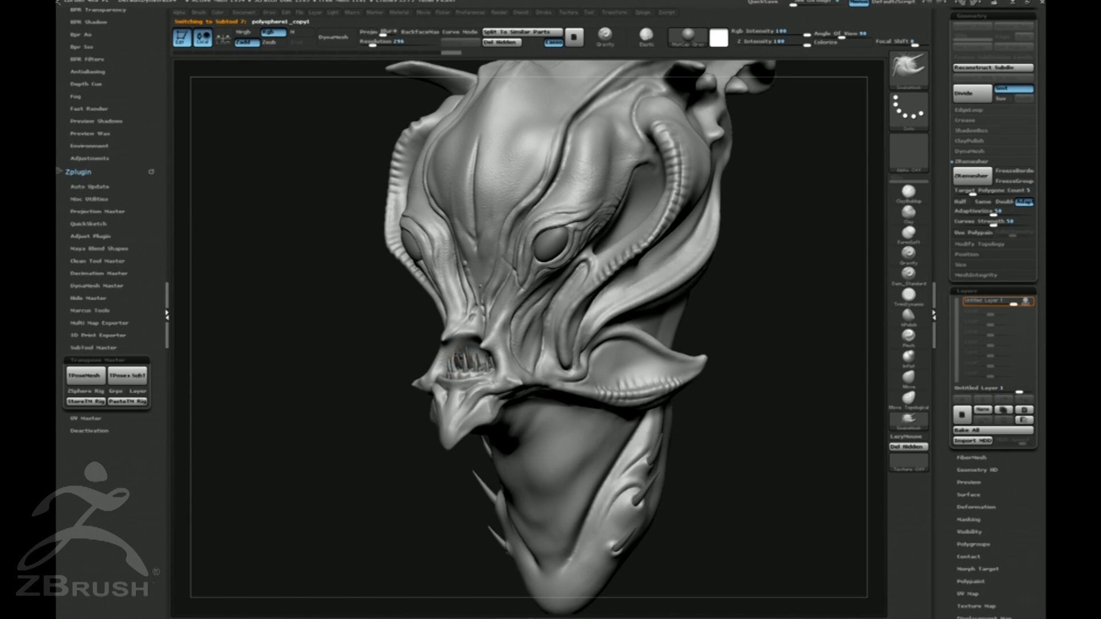
pyautogui.keyDown('alt'); pyautogui.click(466, 357); pyautogui.keyUp('alt')
pyautogui.click(962, 415)
# Select the head again and combine all subtools into a low-resolution posing mesh with Transpose Master's TPoseMesh.
pyautogui.keyDown('shift'); pyautogui.moveTo(820, 302); pyautogui.dragTo(757, 248); pyautogui.keyUp('shift')
pyautogui.keyDown('alt'); pyautogui.click(500, 261); pyautogui.keyUp('alt')
pyautogui.keyDown('alt'); pyautogui.moveTo(651, 273); pyautogui.dragTo(681, 298); pyautogui.keyUp('alt')
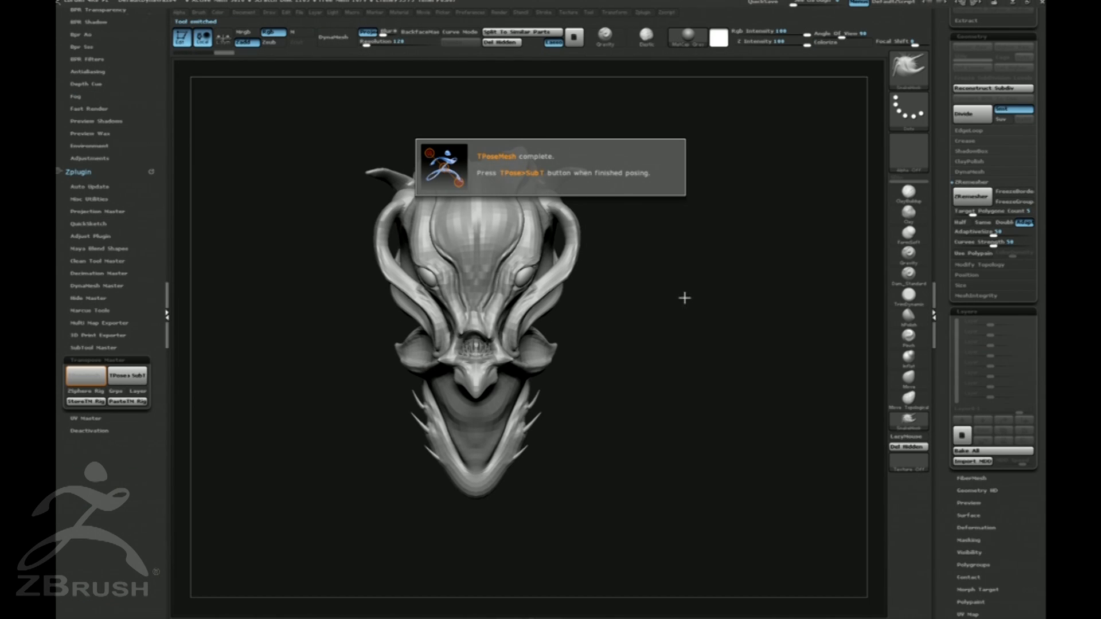
pyautogui.click(680, 294)
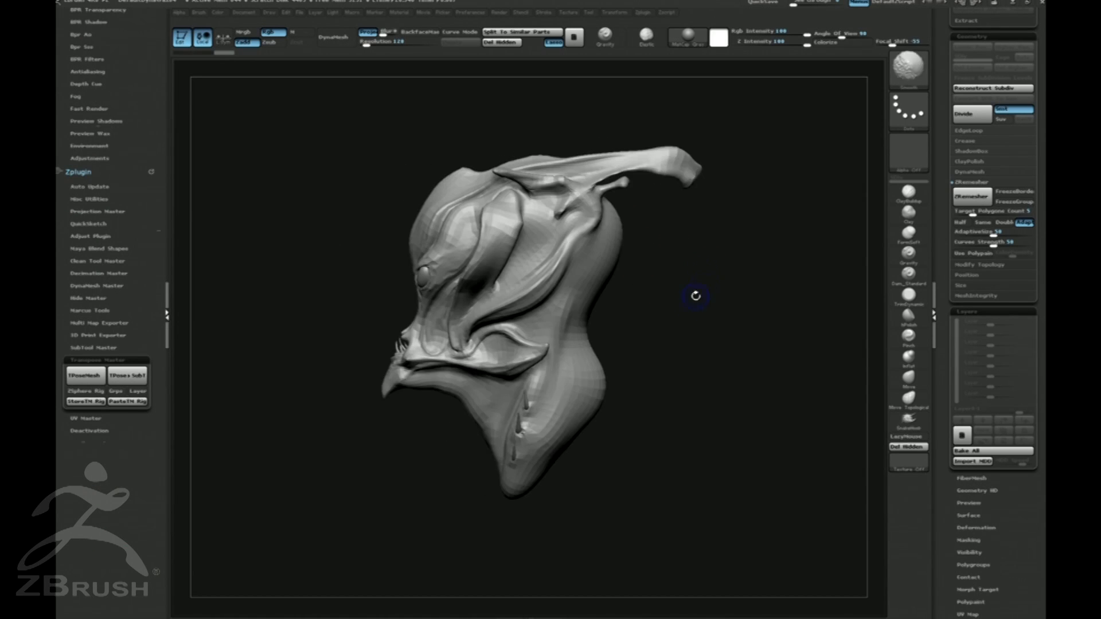
# Mask the neck area of the posing mesh and soften the mask's edge to isolate the head.
pyautogui.moveTo(696, 297)
pyautogui.mouseDown()
pyautogui.moveTo(611, 314)
pyautogui.moveTo(600, 303)
pyautogui.mouseUp()
pyautogui.moveTo(538, 343)
pyautogui.keyDown('ctrl'); pyautogui.mouseDown()
pyautogui.moveTo(592, 354)
pyautogui.moveTo(592, 330)
pyautogui.mouseUp(); pyautogui.keyUp('ctrl')
pyautogui.moveTo(517, 370)
pyautogui.keyDown('ctrl'); pyautogui.mouseDown()
pyautogui.moveTo(338, 243)
pyautogui.moveTo(644, 295)
pyautogui.moveTo(623, 313)
pyautogui.moveTo(706, 336)
pyautogui.moveTo(665, 376)
pyautogui.moveTo(715, 346)
pyautogui.moveTo(667, 313)
pyautogui.mouseUp(); pyautogui.keyUp('ctrl')
pyautogui.keyDown('ctrl'); pyautogui.click(622, 321); pyautogui.keyUp('ctrl')
pyautogui.keyDown('ctrl'); pyautogui.click(532, 389); pyautogui.keyUp('ctrl')
pyautogui.keyDown('ctrl'); pyautogui.click(534, 314); pyautogui.keyUp('ctrl')
pyautogui.keyDown('ctrl'); pyautogui.click(707, 336); pyautogui.keyUp('ctrl')
# Turn the unmasked head with the Transpose line and transfer the pose back to the subtools with TPose|SubT.
pyautogui.press('b')
pyautogui.press('s')
pyautogui.press('h')
pyautogui.press('w')
pyautogui.moveTo(545, 296); pyautogui.dragTo(641, 245)
pyautogui.moveTo(526, 279); pyautogui.dragTo(585, 280)
pyautogui.moveTo(694, 305); pyautogui.dragTo(724, 329)
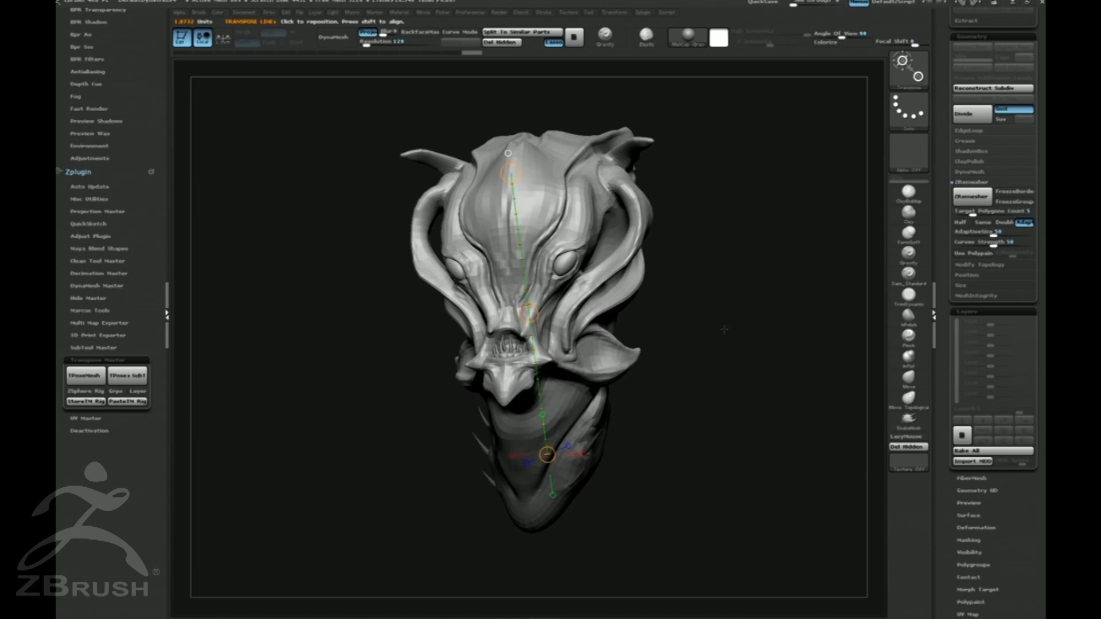
pyautogui.press('q')
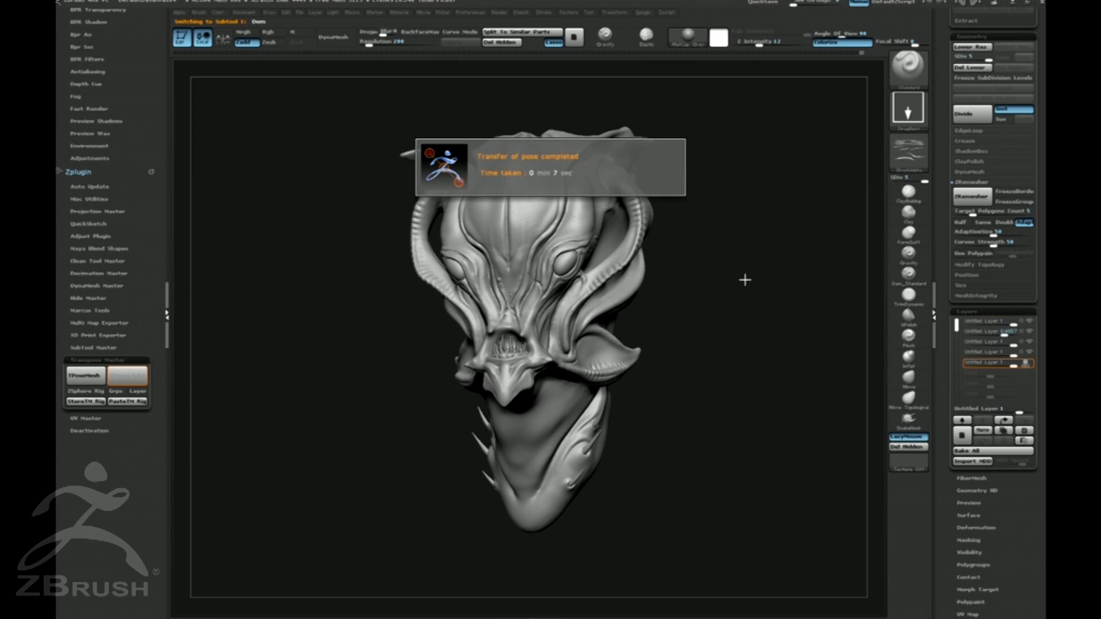
pyautogui.moveTo(749, 288)
pyautogui.mouseDown(button='right')
pyautogui.moveTo(752, 337)
pyautogui.moveTo(745, 305)
pyautogui.moveTo(715, 363)
pyautogui.moveTo(772, 312)
pyautogui.moveTo(798, 305)
pyautogui.moveTo(760, 295)
pyautogui.mouseUp(button='right')
# Switch to Windows Explorer, browse the Pixologic ZBrushSummit folder and return to the sculpt.
pyautogui.hotkey('alt', 'Tab')
pyautogui.press('Tab')
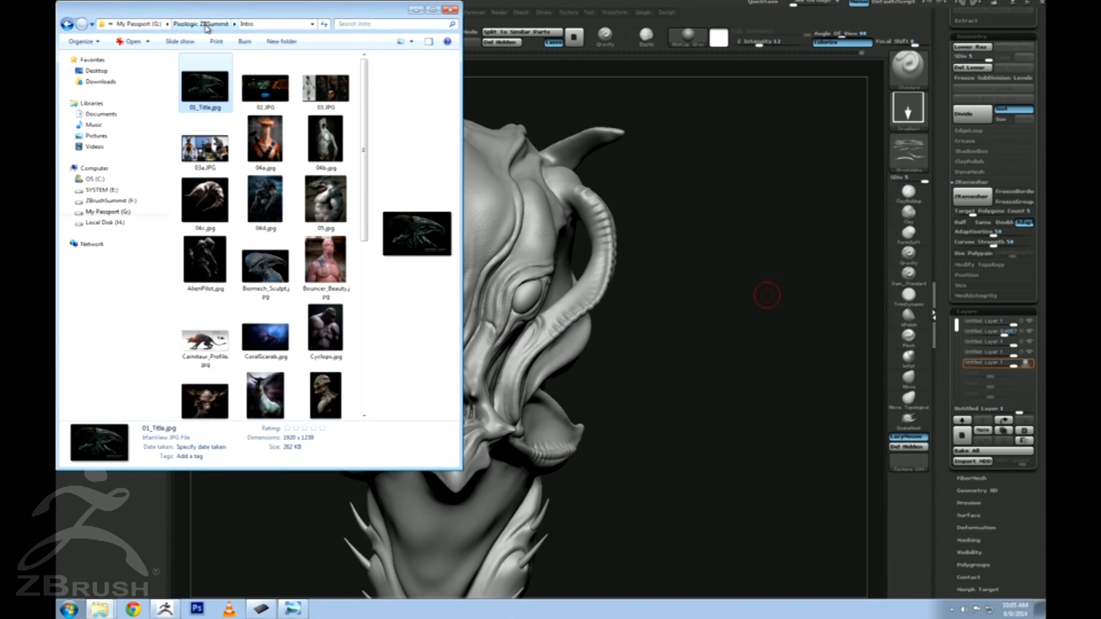
pyautogui.click(205, 25)
pyautogui.click(209, 94)
pyautogui.click(703, 230)
pyautogui.moveTo(702, 230)
pyautogui.mouseDown(button='right')
pyautogui.moveTo(671, 241)
pyautogui.moveTo(720, 268)
pyautogui.moveTo(705, 207)
pyautogui.moveTo(698, 233)
pyautogui.mouseUp(button='right')
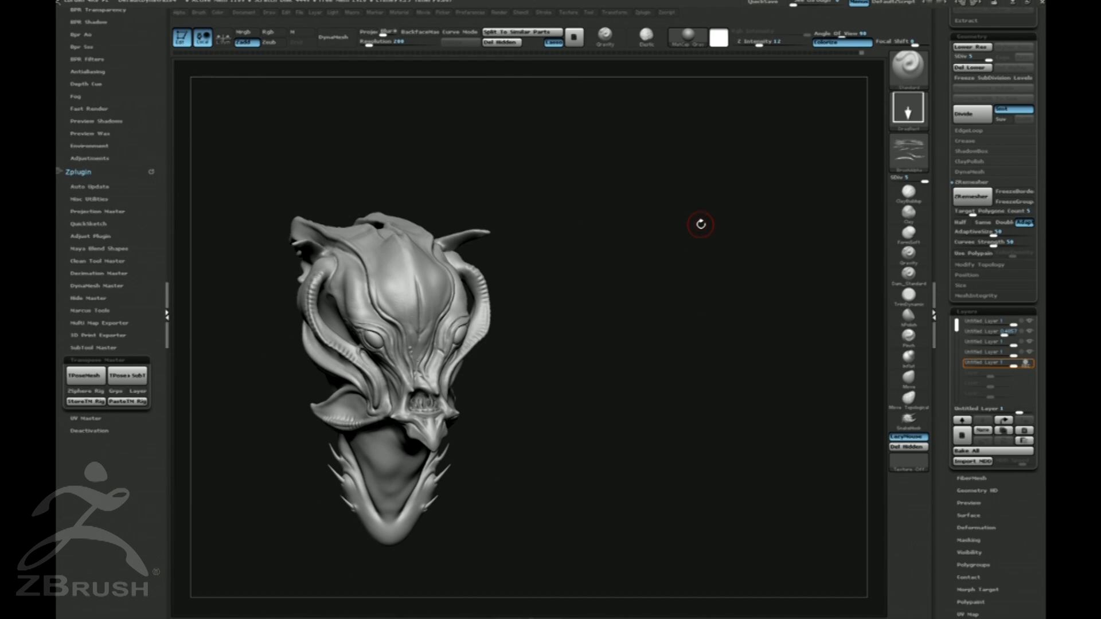